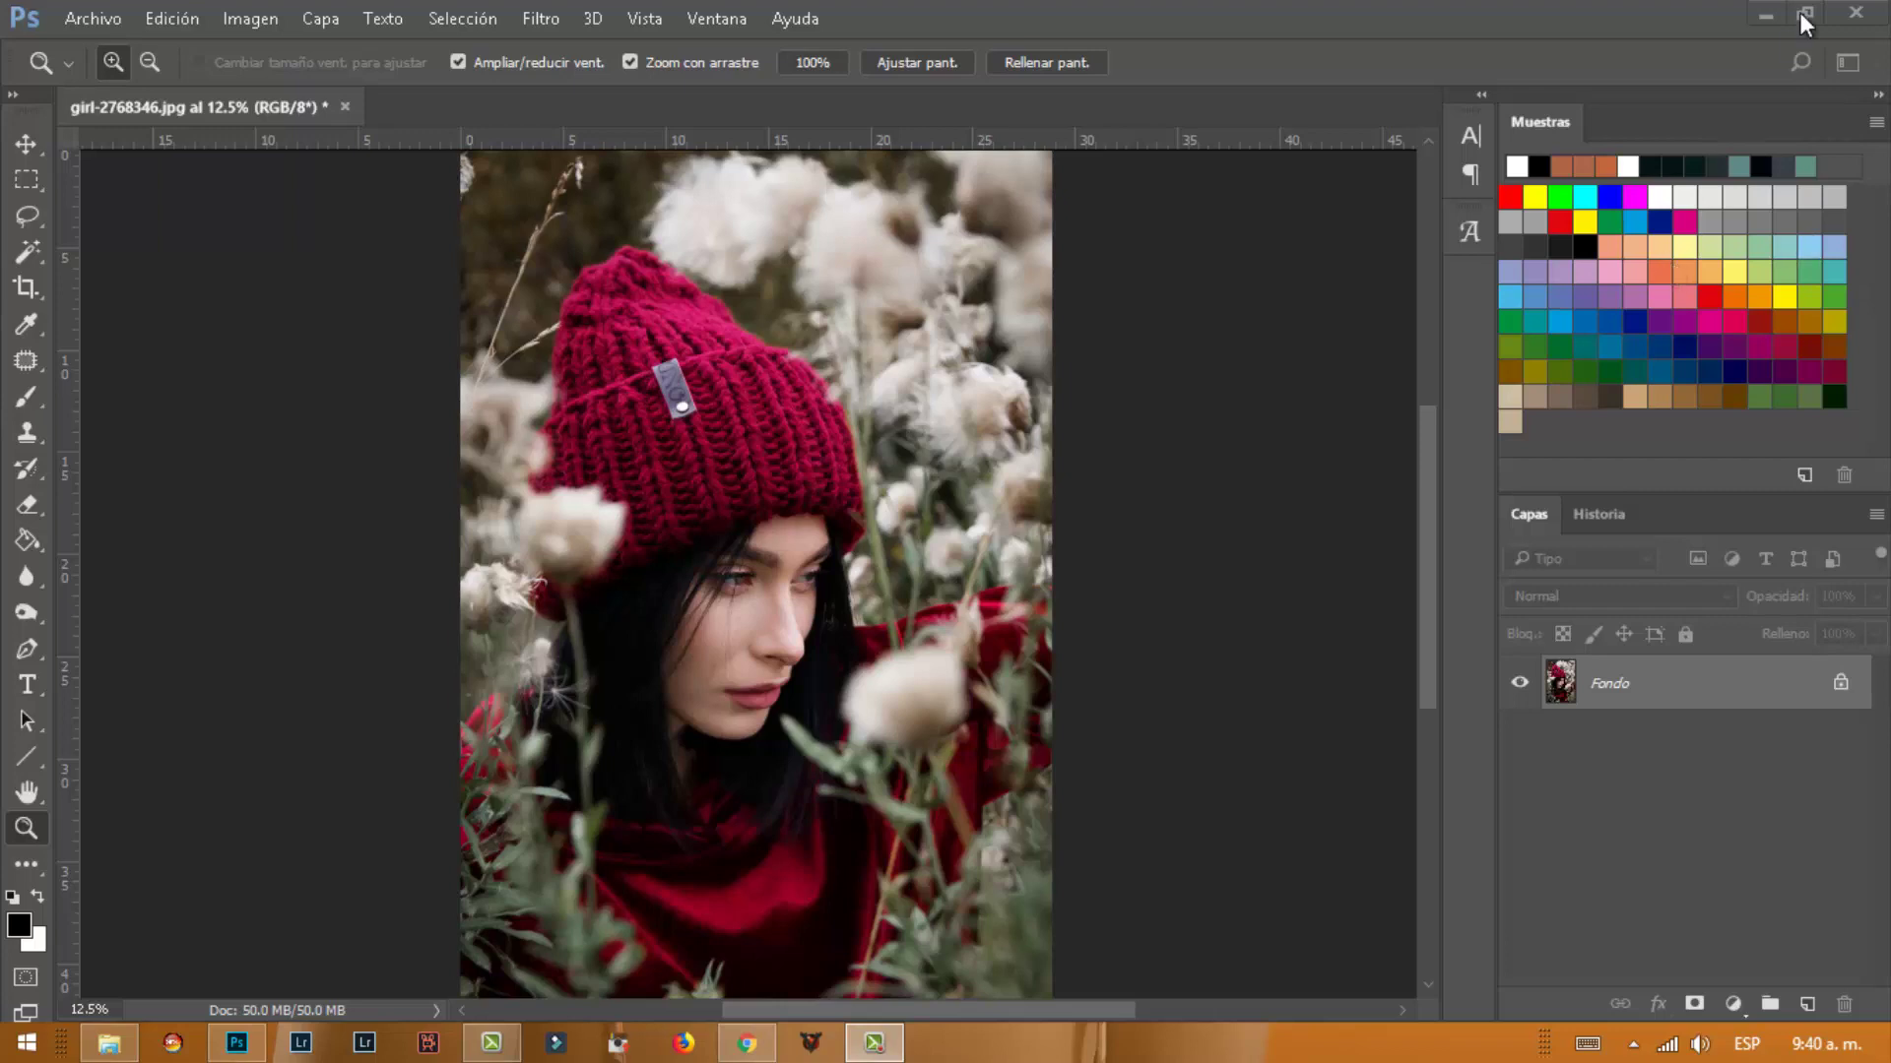
Pick a pink swatch from the Swatches panel as the foreground colour
click(1684, 272)
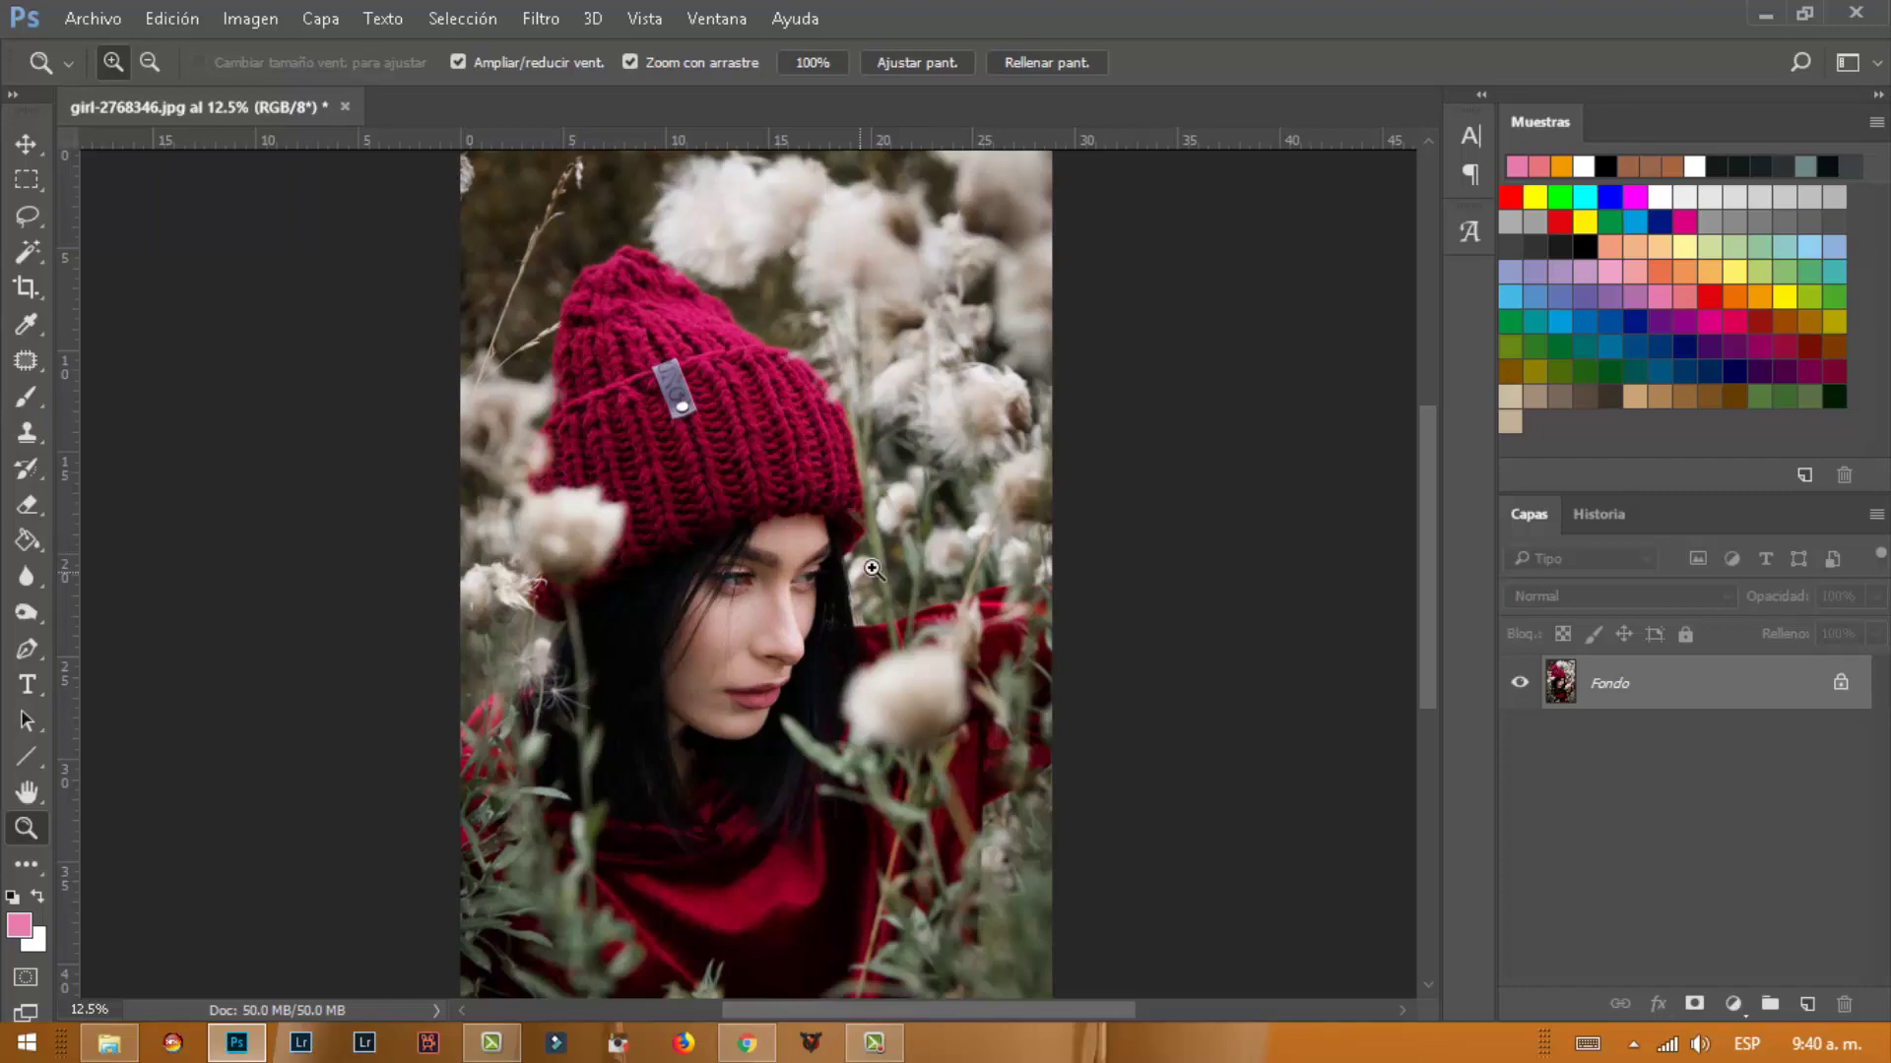
Zoom in on the girl's face, start a crop, then cancel it to keep the full image
click(765, 571)
click(765, 571)
key(c)
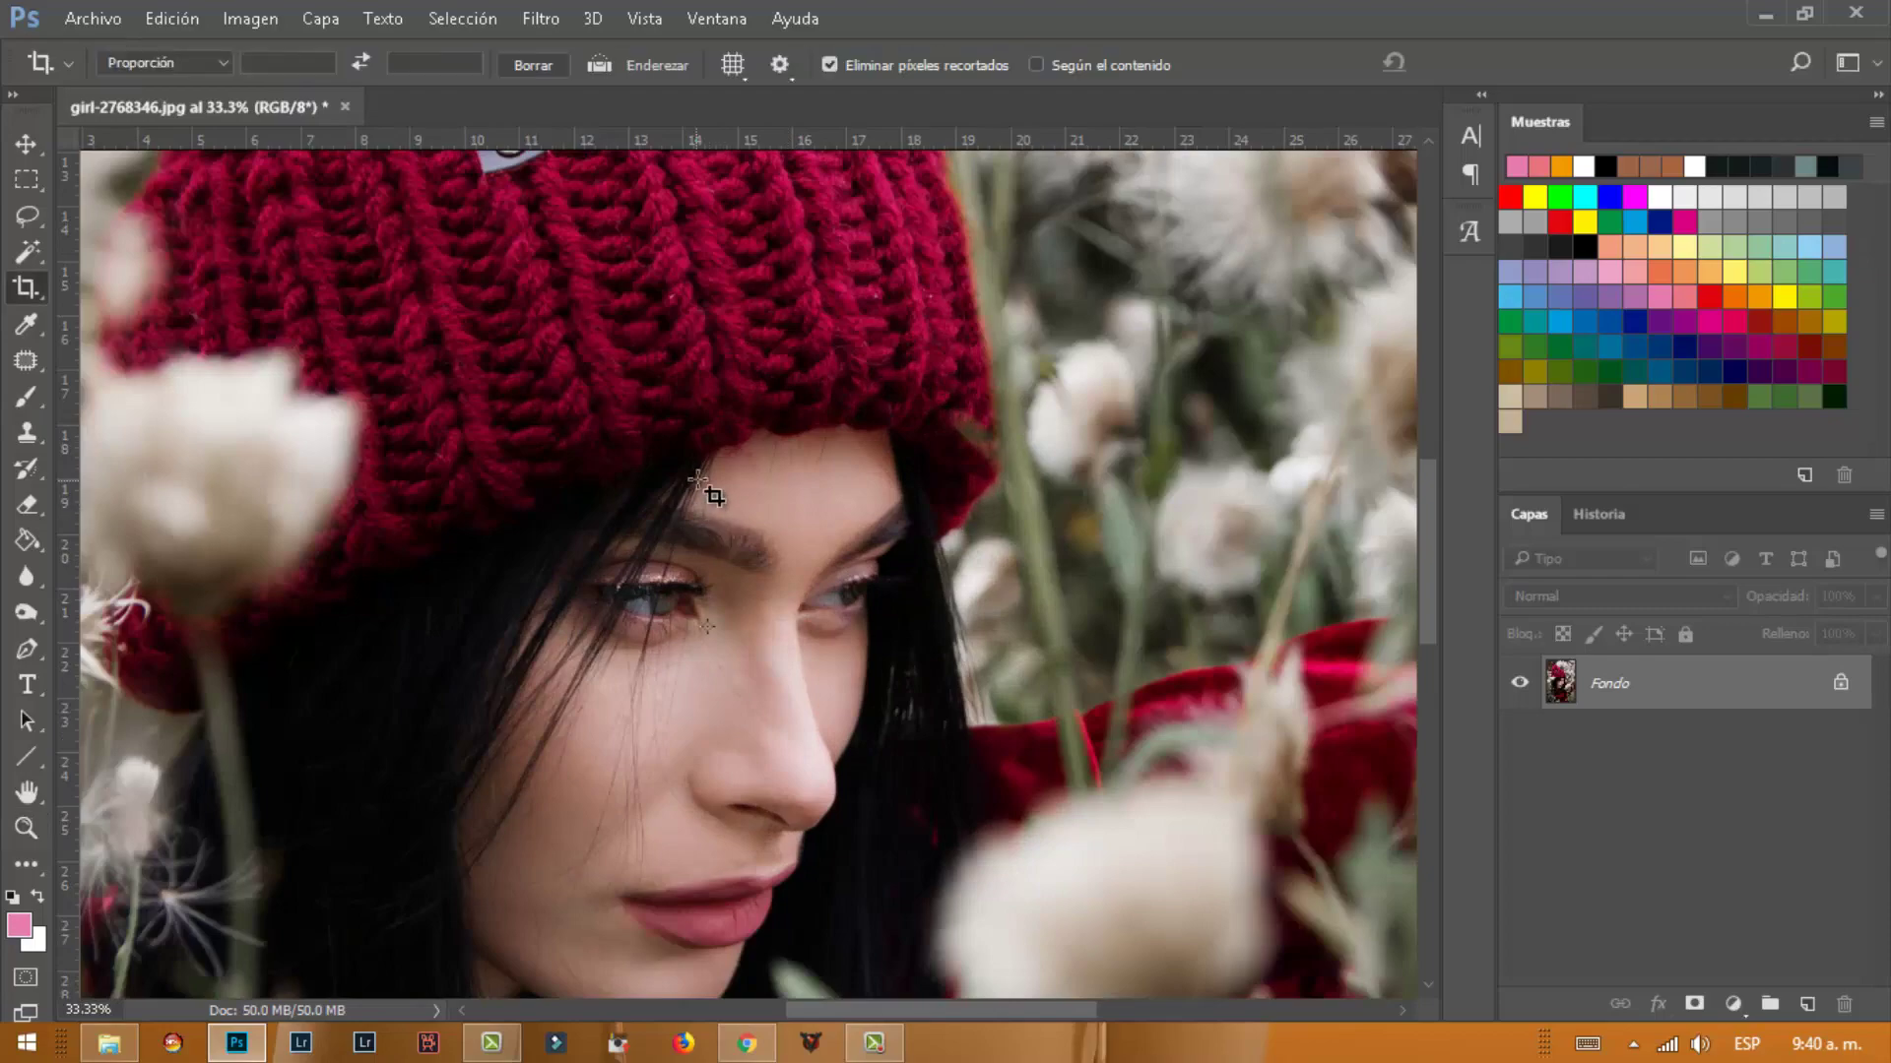
mouse_move(709, 498)
mouse_down()
mouse_move(918, 748)
mouse_move(760, 471)
mouse_up()
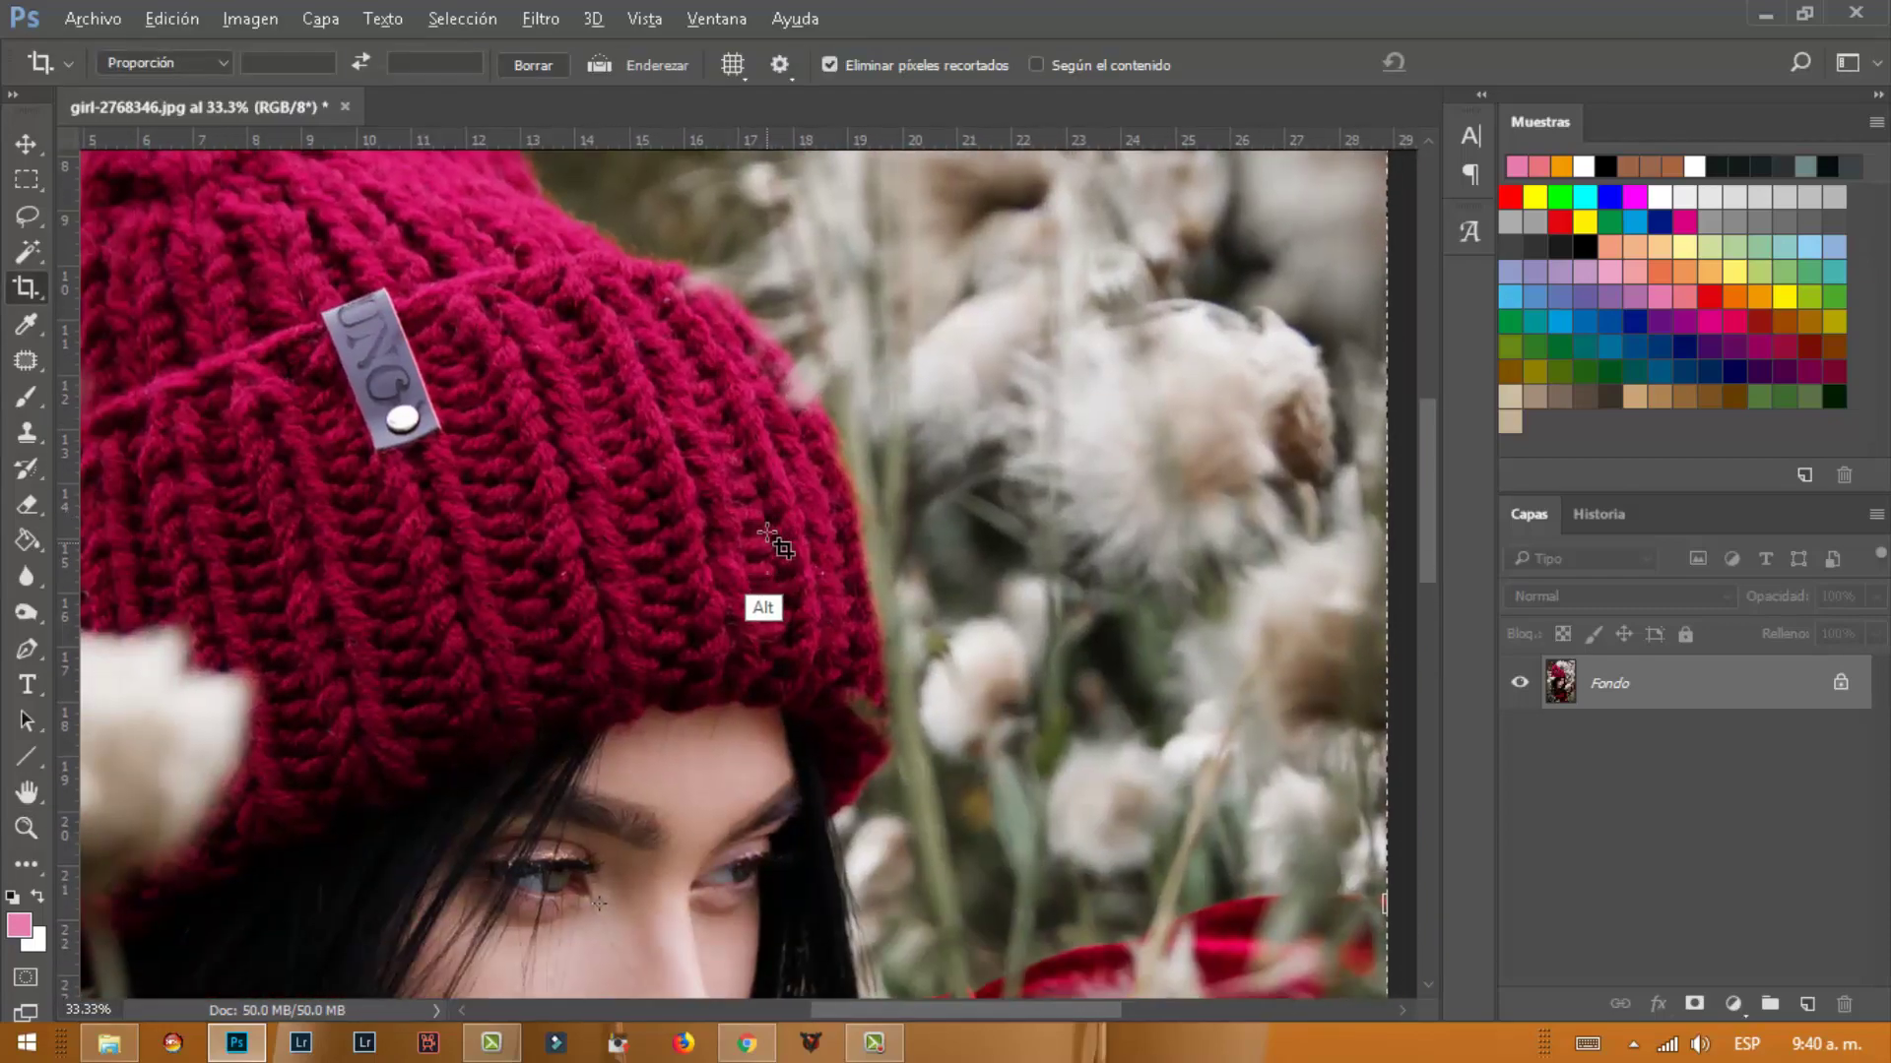
click(774, 539)
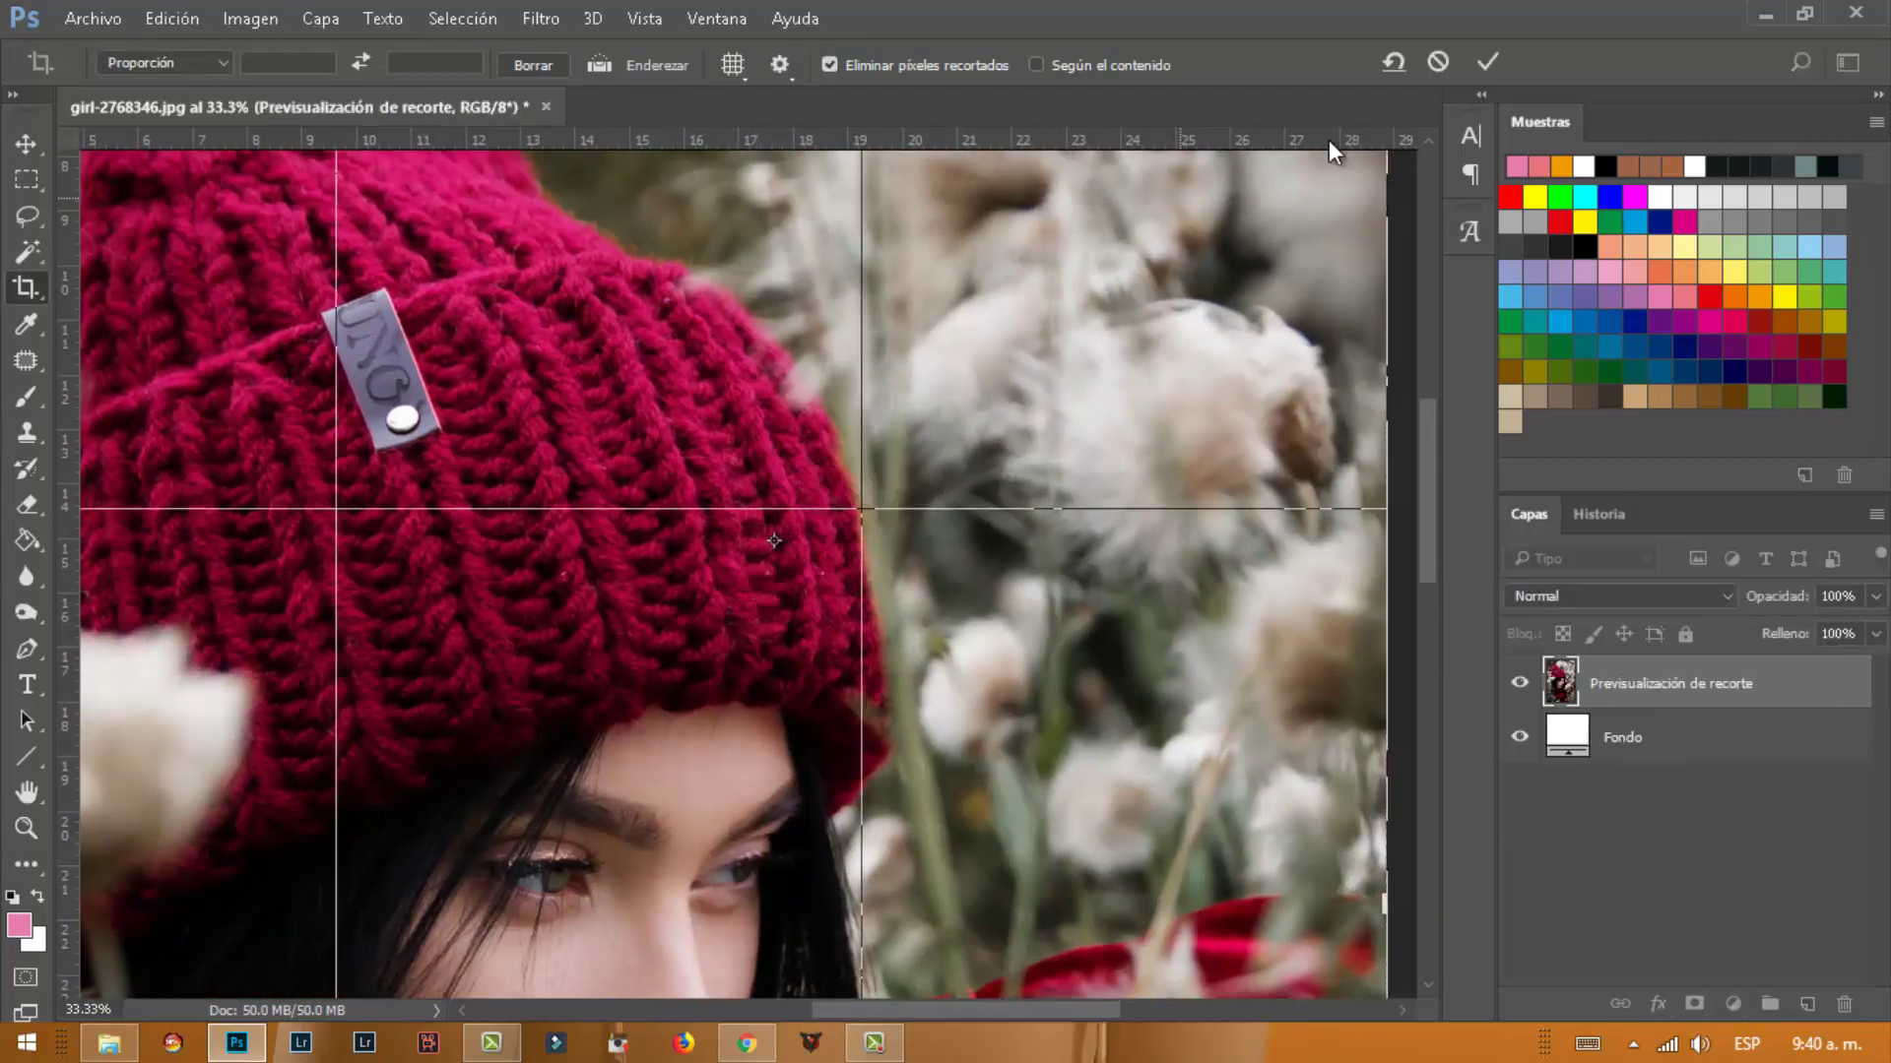
key(Escape)
click(760, 548)
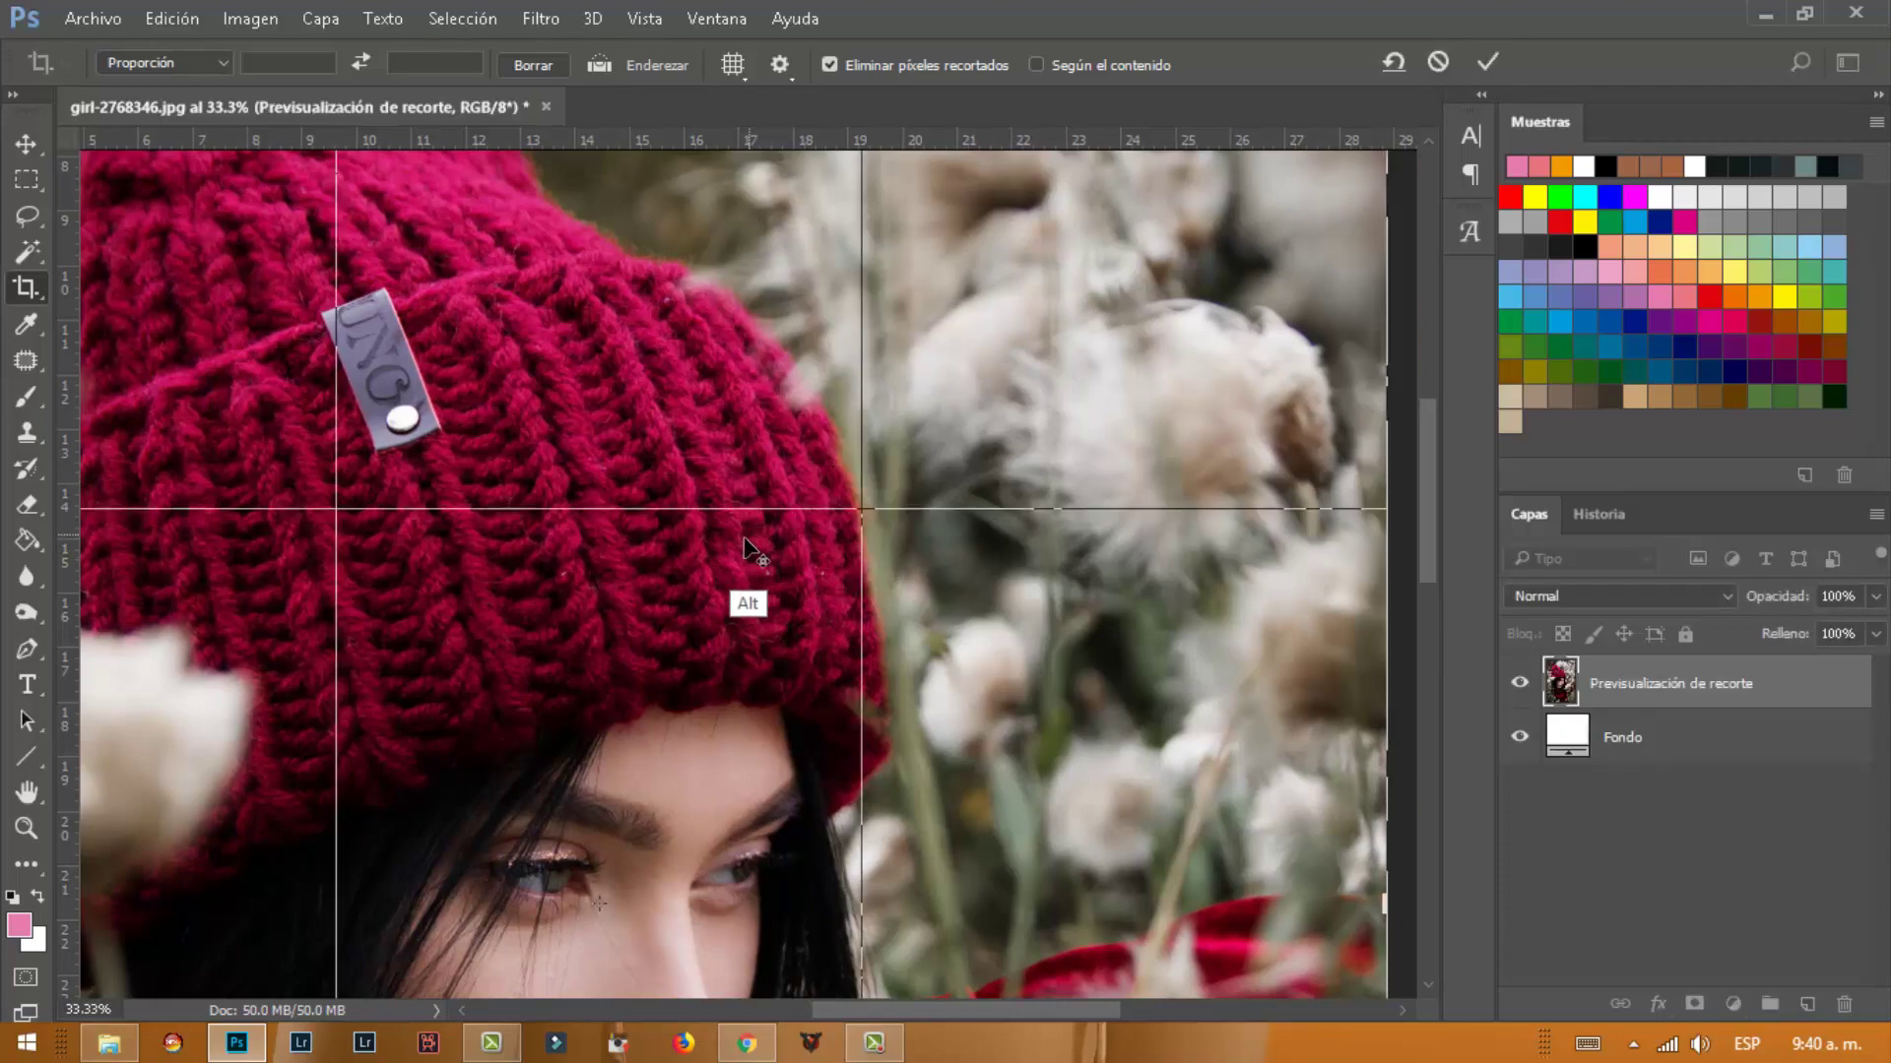
click(1486, 61)
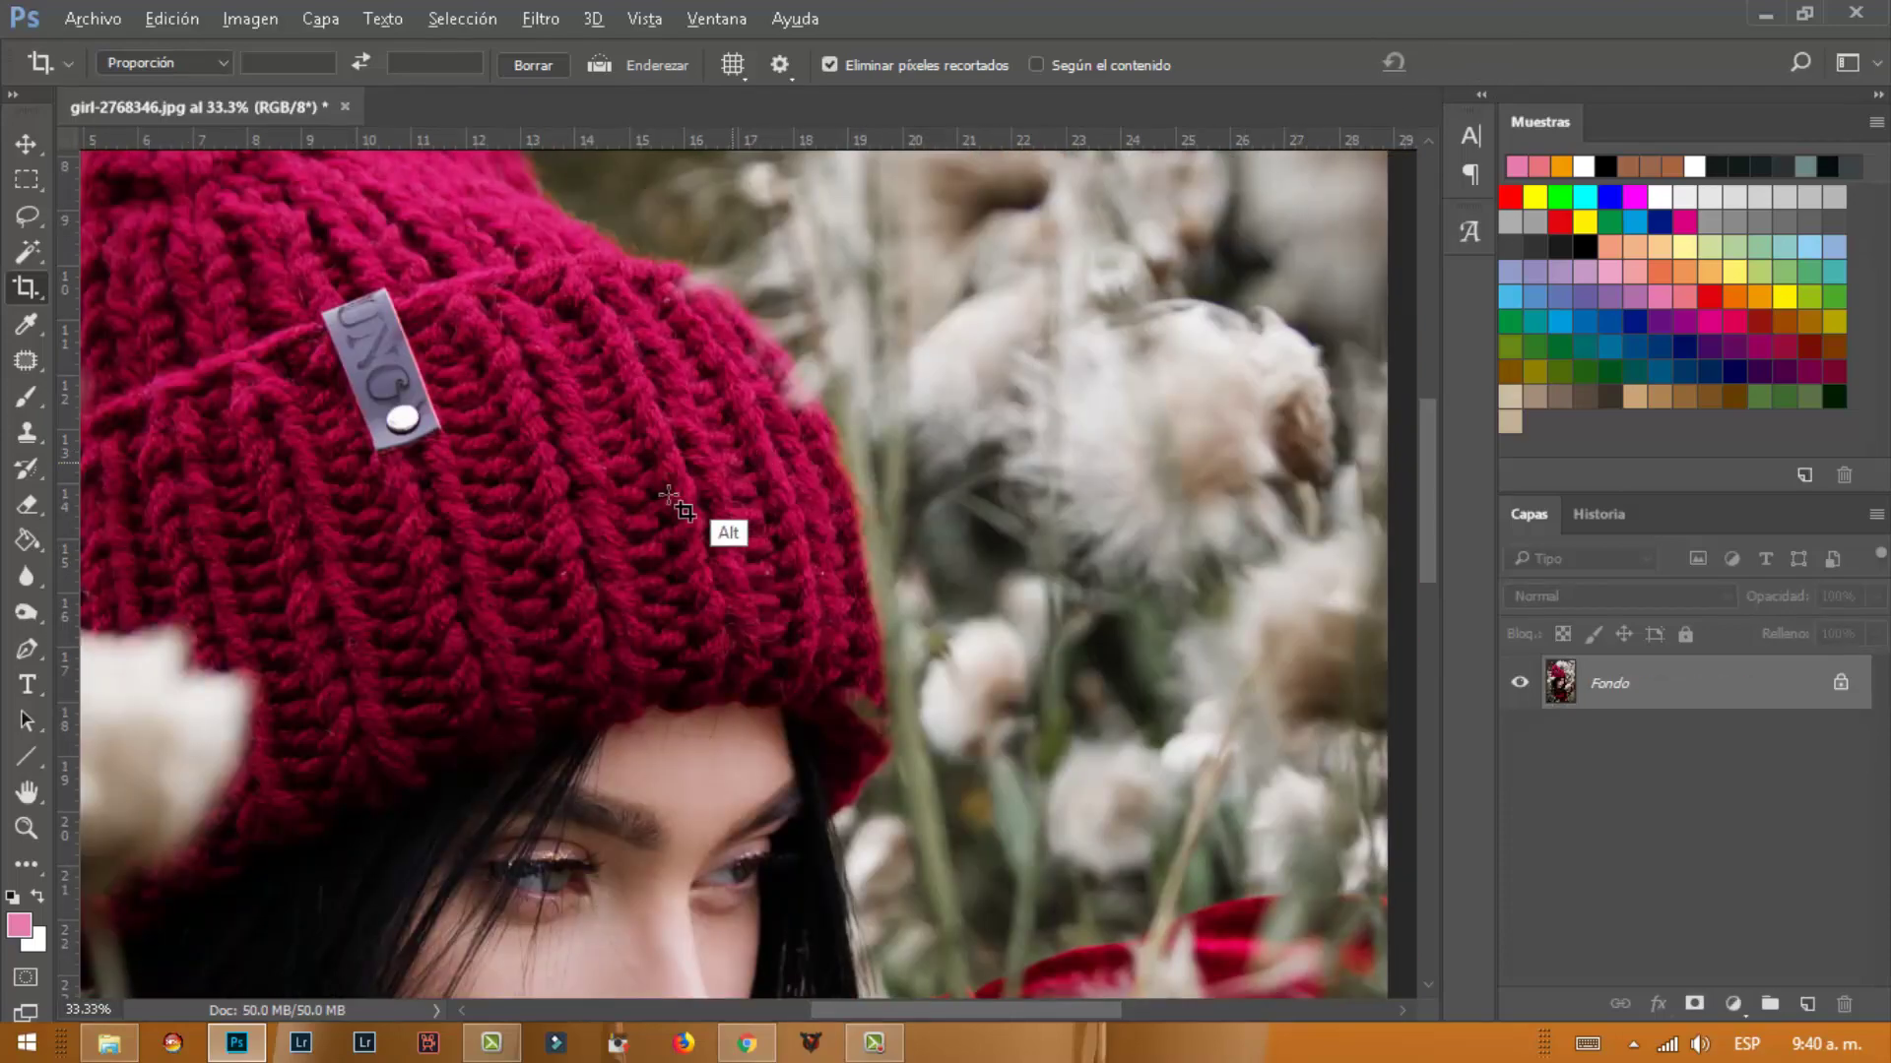
Zoom back out to 12.5% and bring up the adjustment-layer list in the Layers panel
click(27, 828)
alt+click(574, 620)
alt+click(591, 664)
alt+click(591, 665)
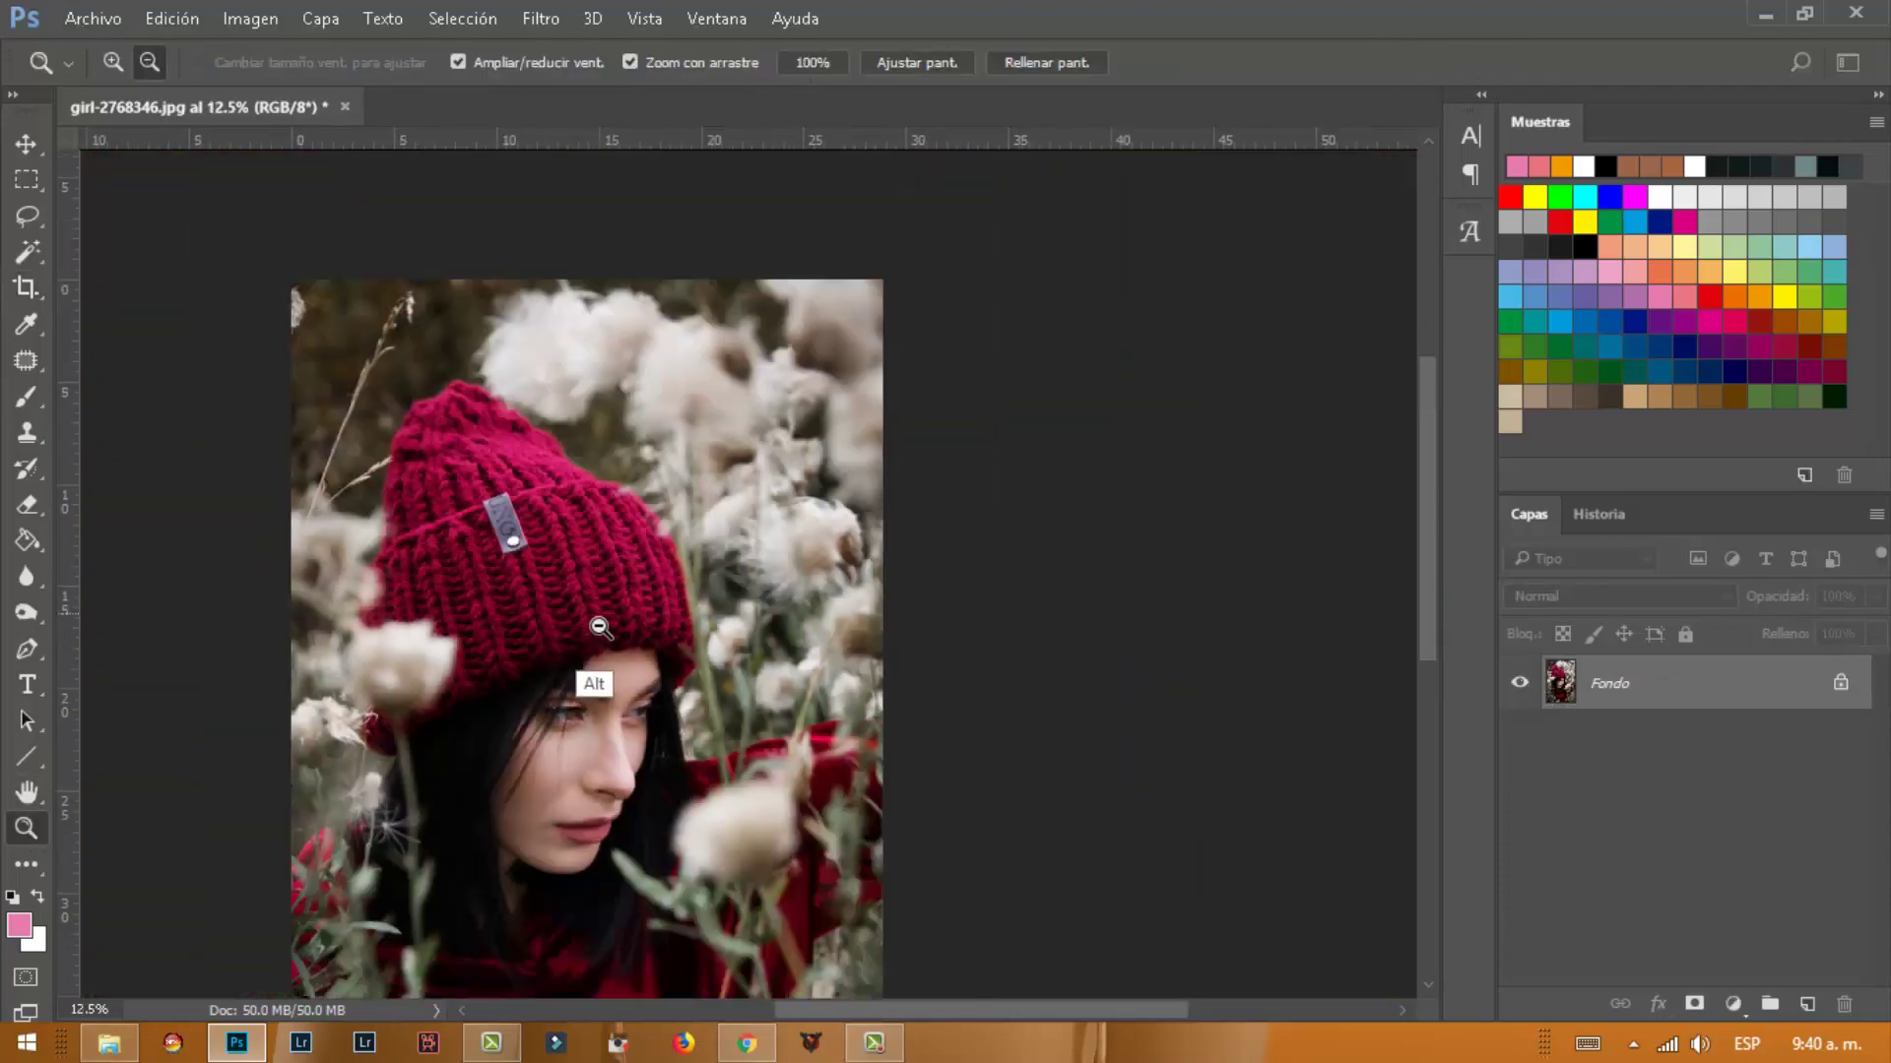
alt+click(649, 733)
click(719, 615)
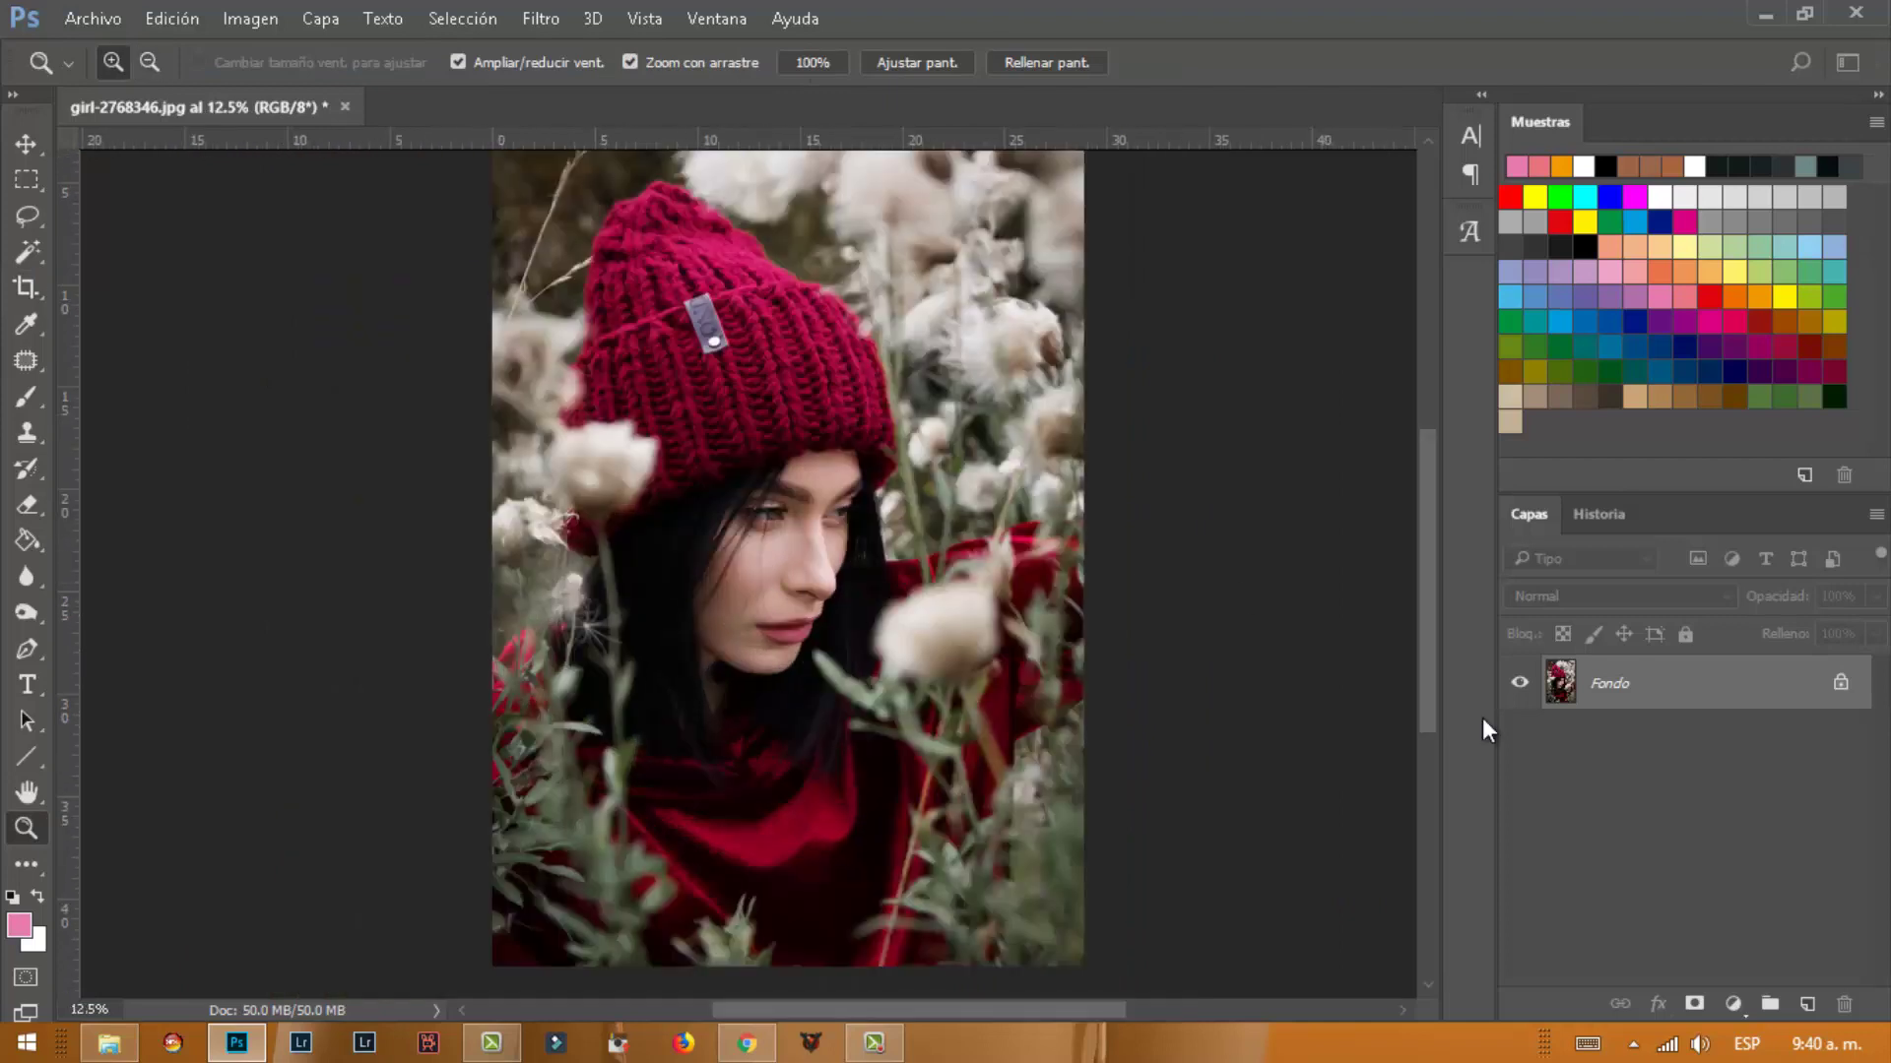
click(1738, 1004)
Add Selective Color, shift Reds toward magenta, and set Yellows to −100, +100, −100, +100
click(1722, 980)
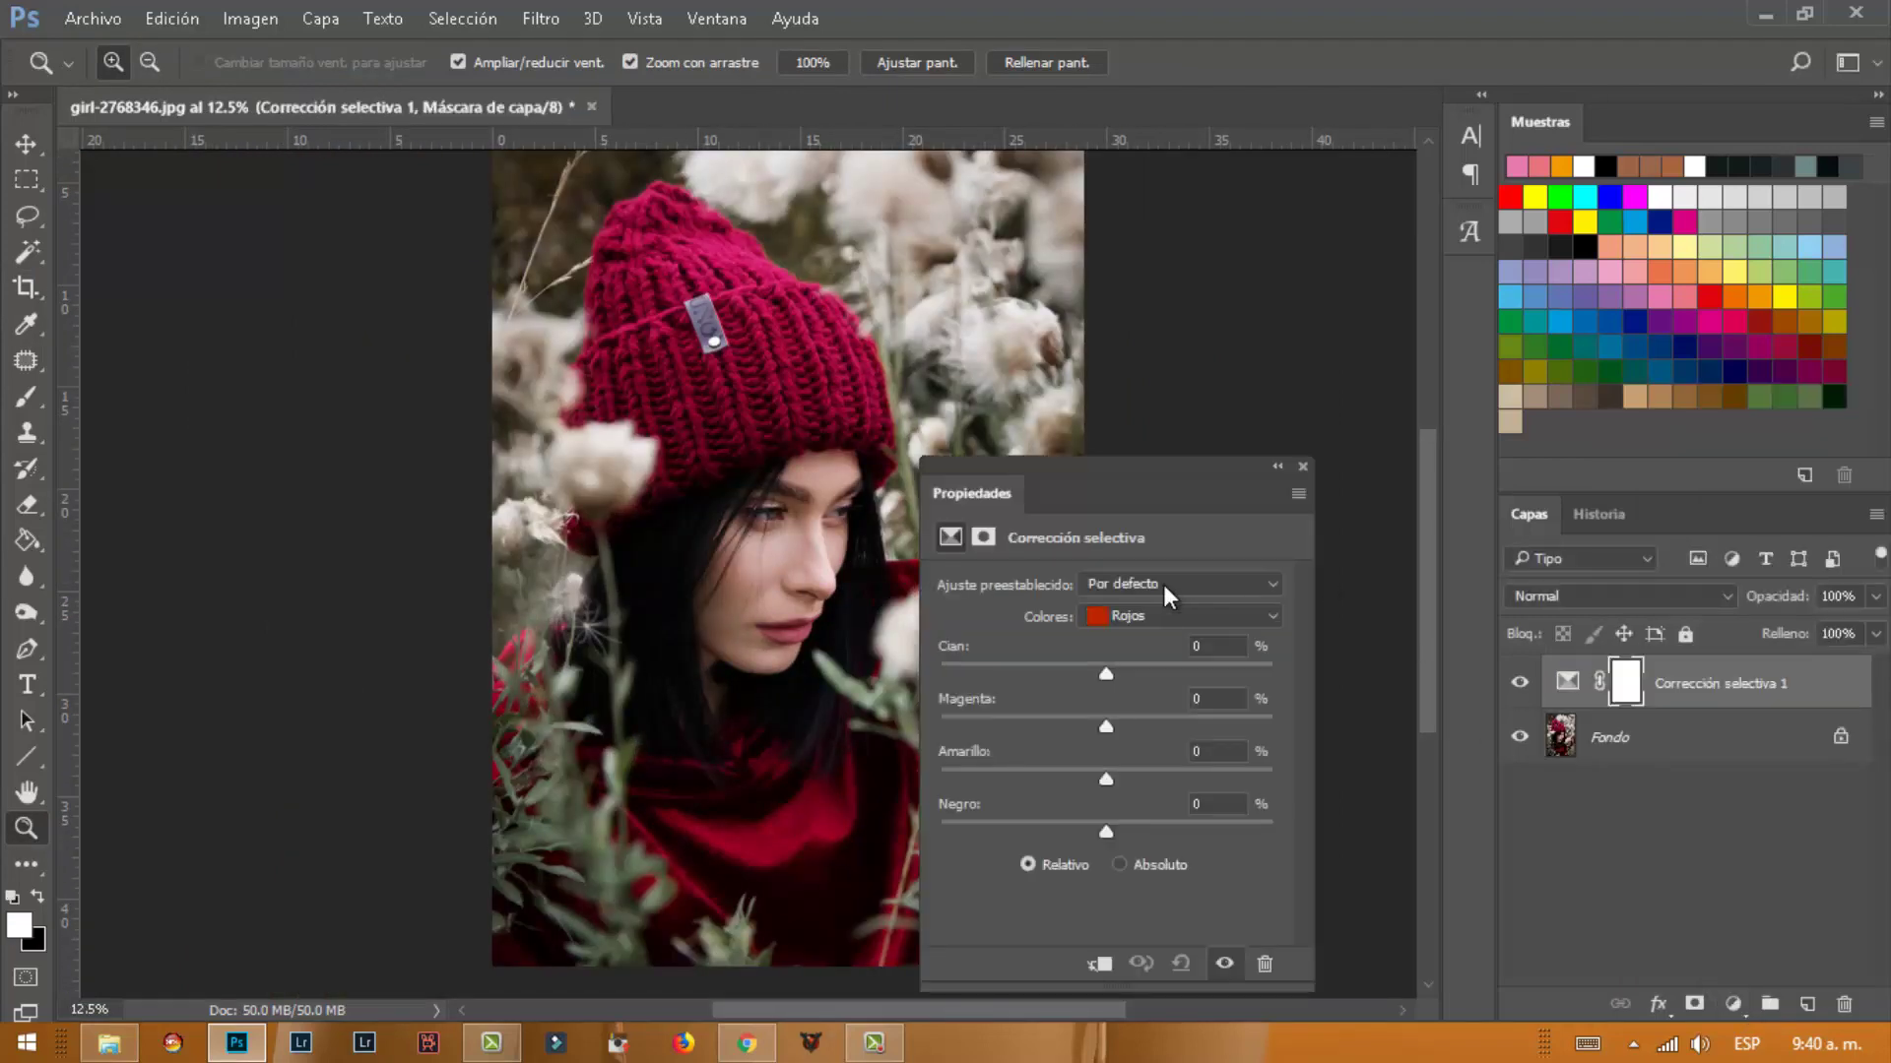
mouse_move(1106, 674)
mouse_down()
mouse_move(1290, 674)
mouse_move(1113, 673)
mouse_move(1028, 727)
mouse_move(1200, 723)
mouse_move(982, 747)
mouse_move(1123, 730)
mouse_move(995, 796)
mouse_move(1006, 831)
mouse_move(979, 835)
mouse_move(1078, 832)
mouse_move(1085, 853)
mouse_up()
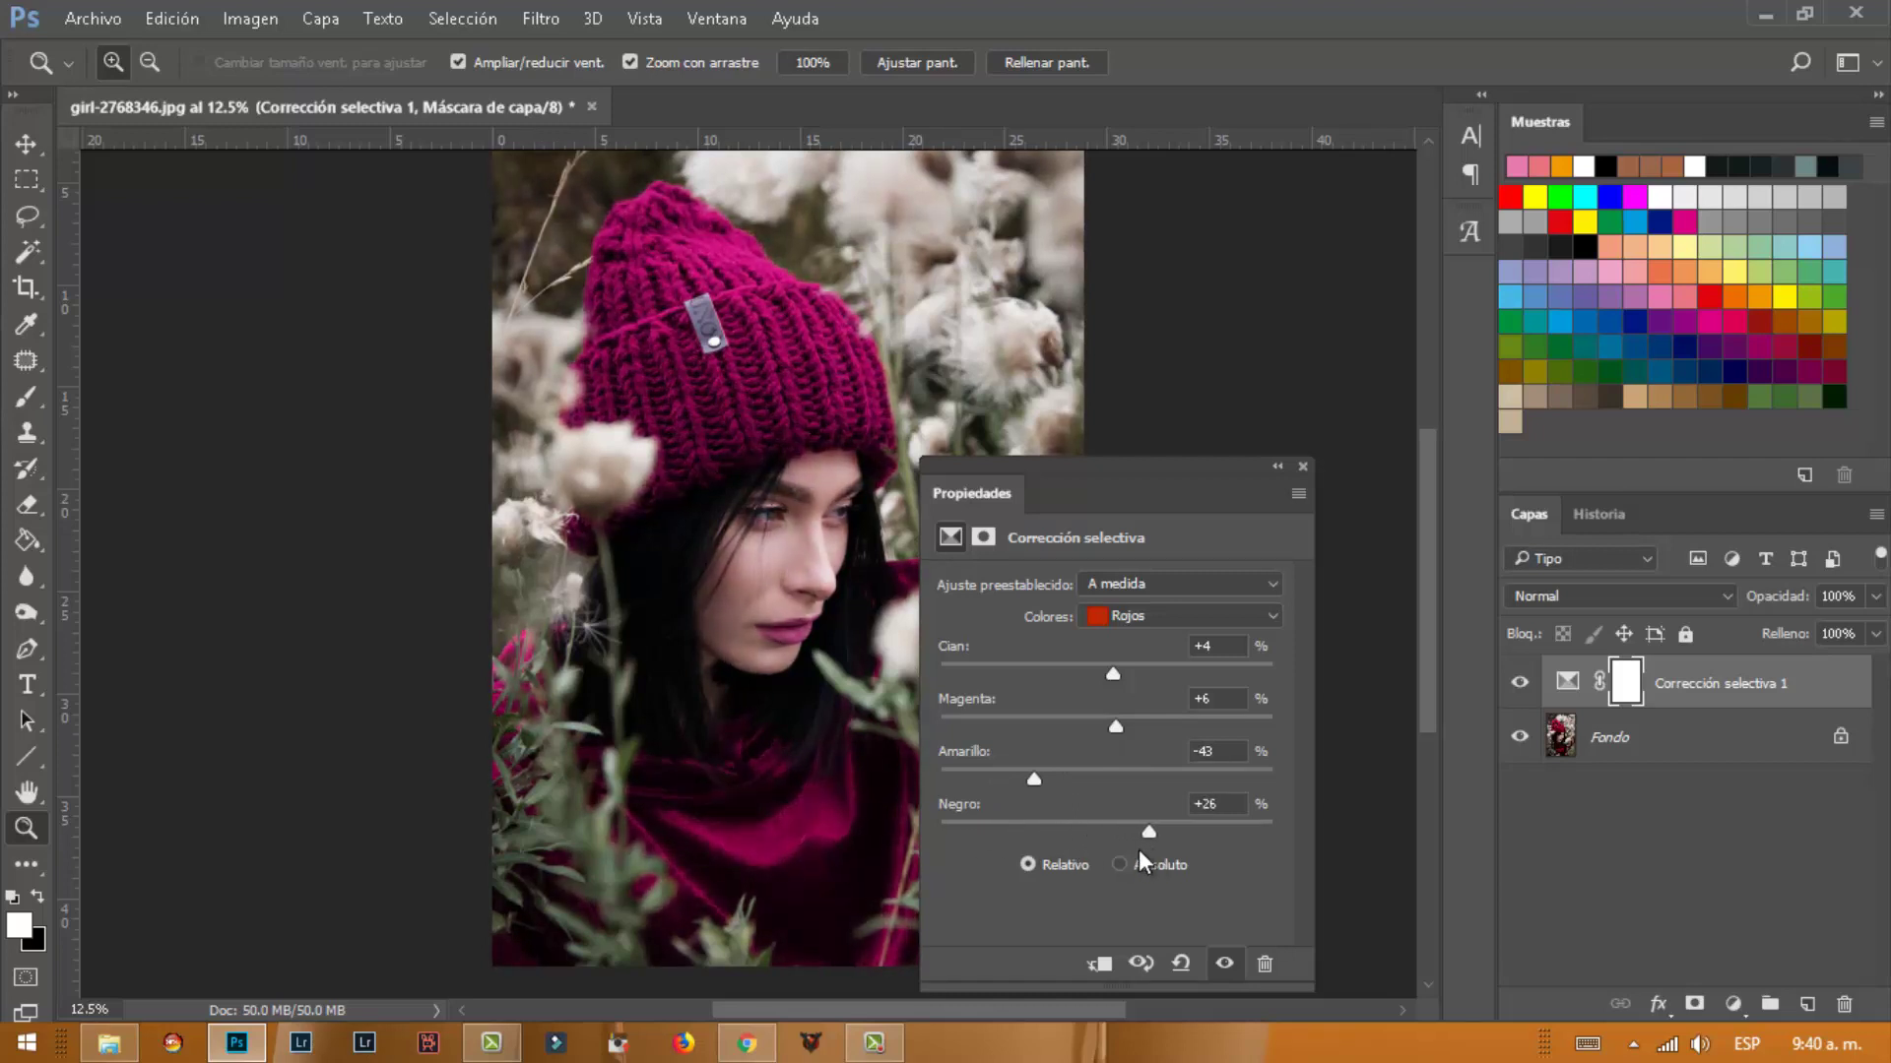
click(1182, 615)
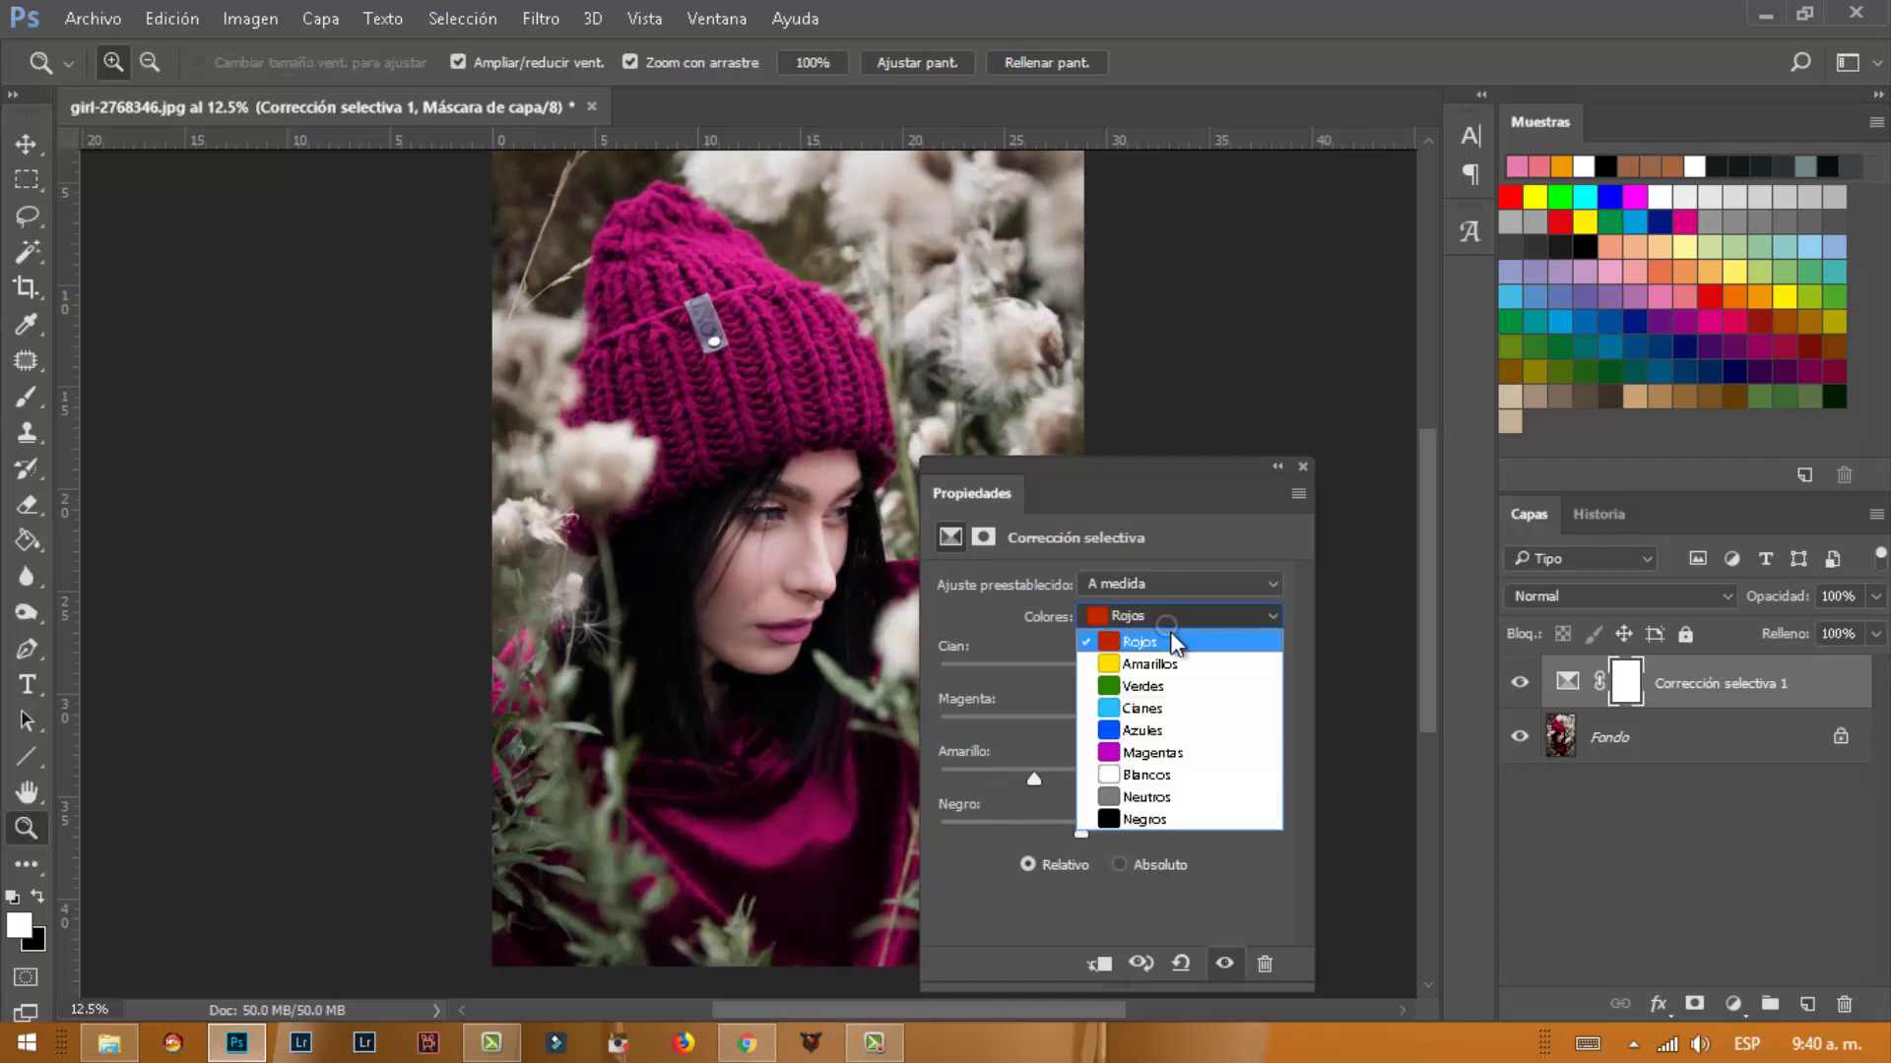
click(1133, 645)
drag(1105, 673, 889, 683)
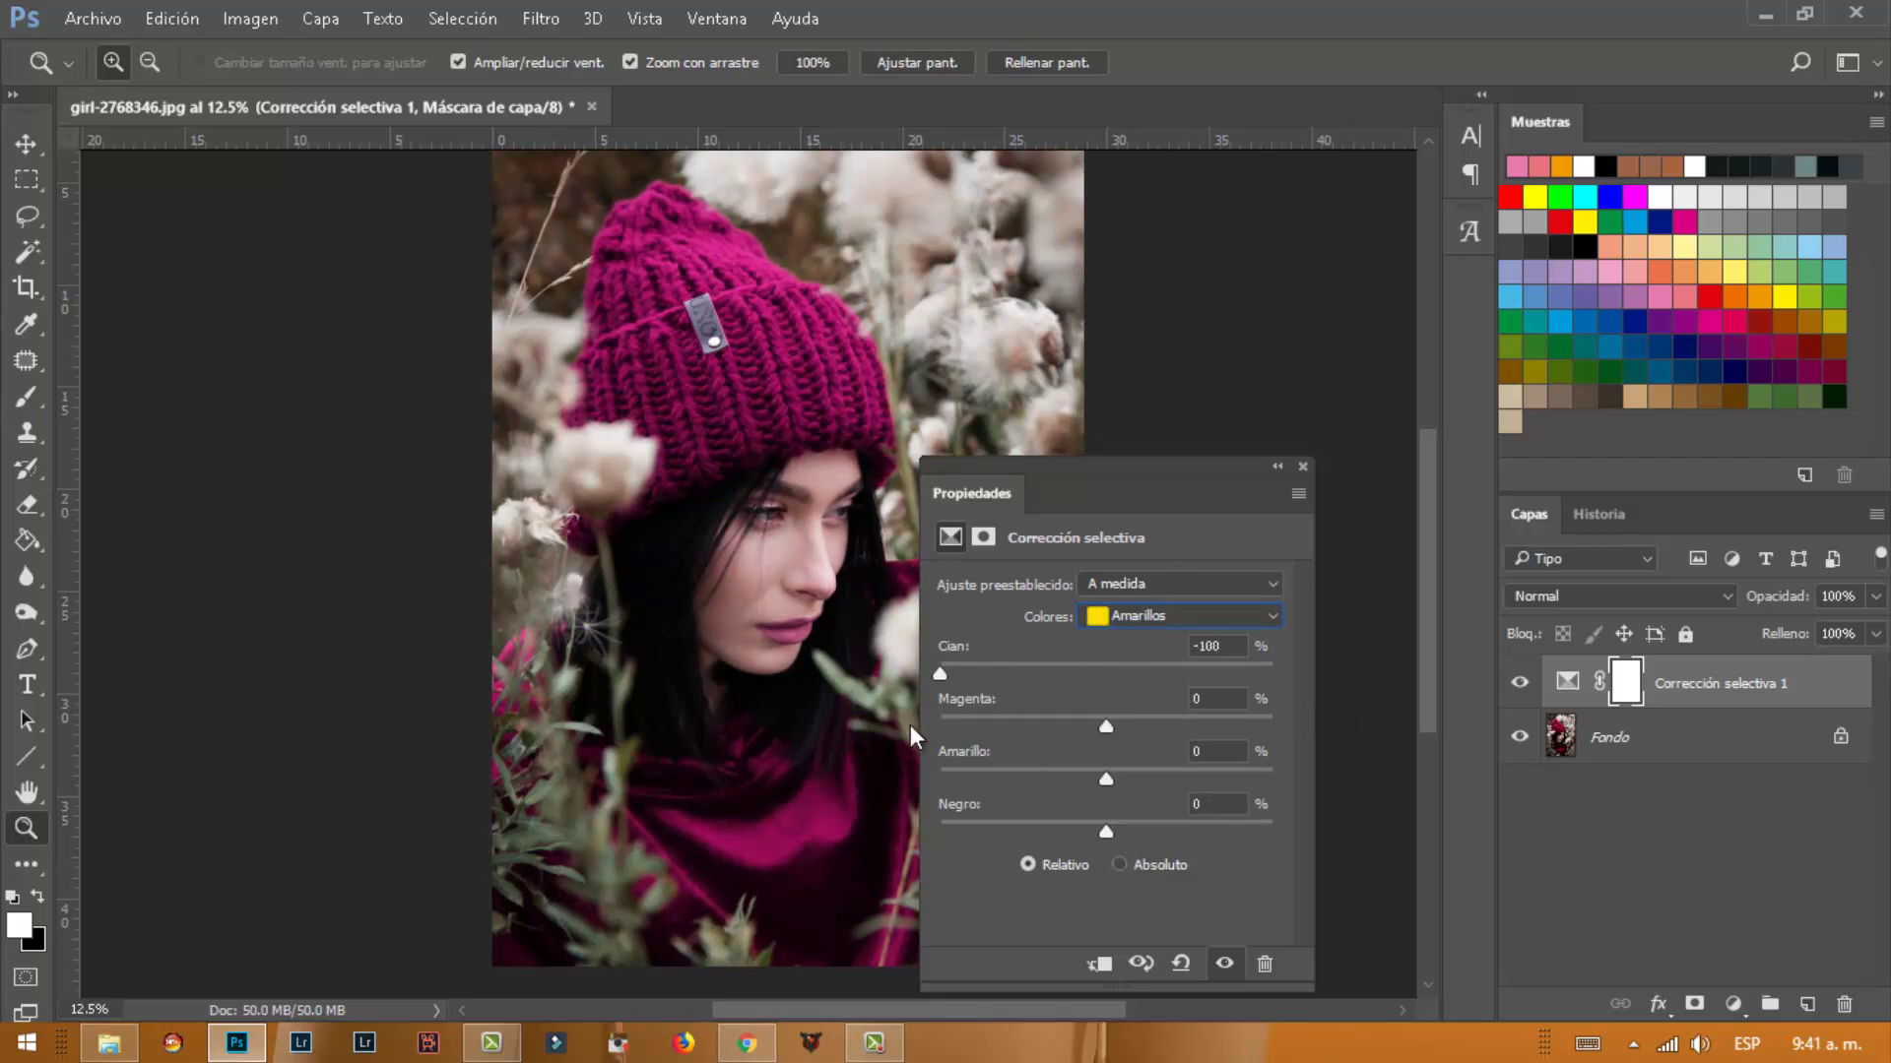
drag(910, 725, 1376, 750)
drag(1106, 779, 799, 778)
drag(1106, 832, 1226, 832)
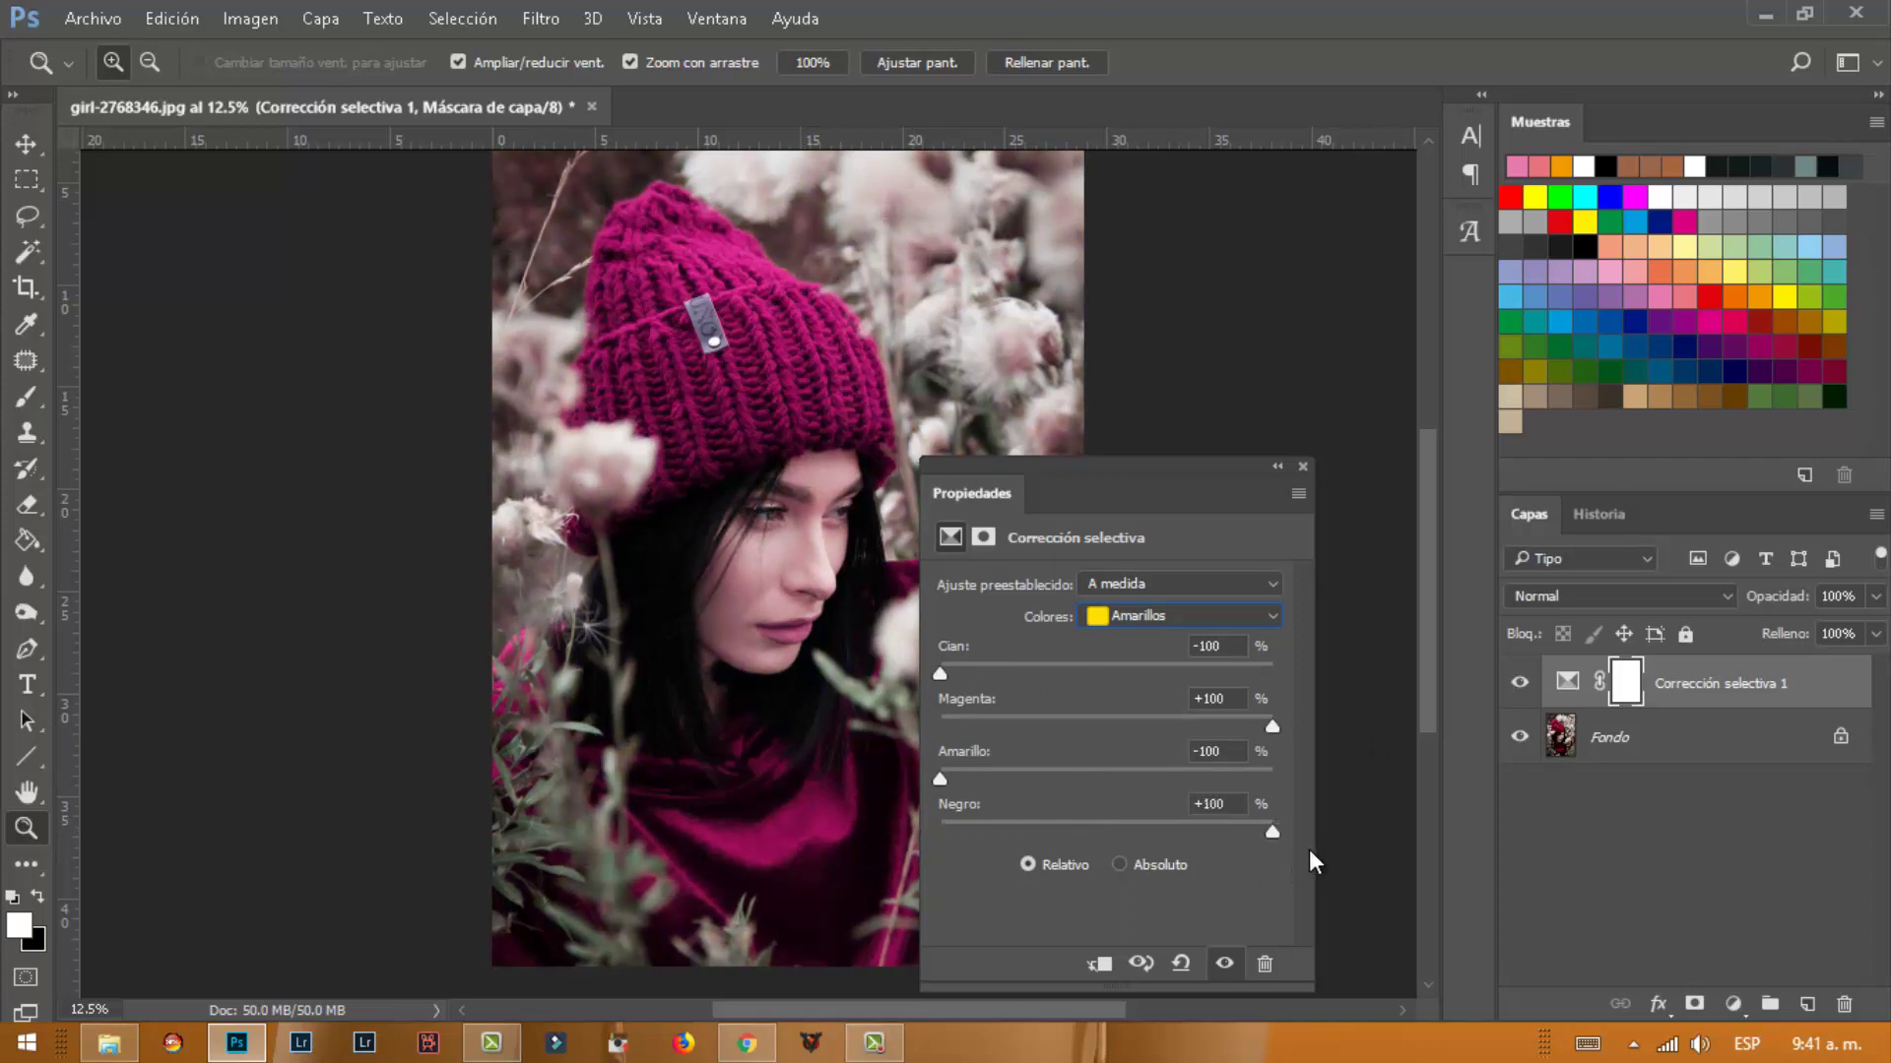
drag(1111, 478, 1393, 294)
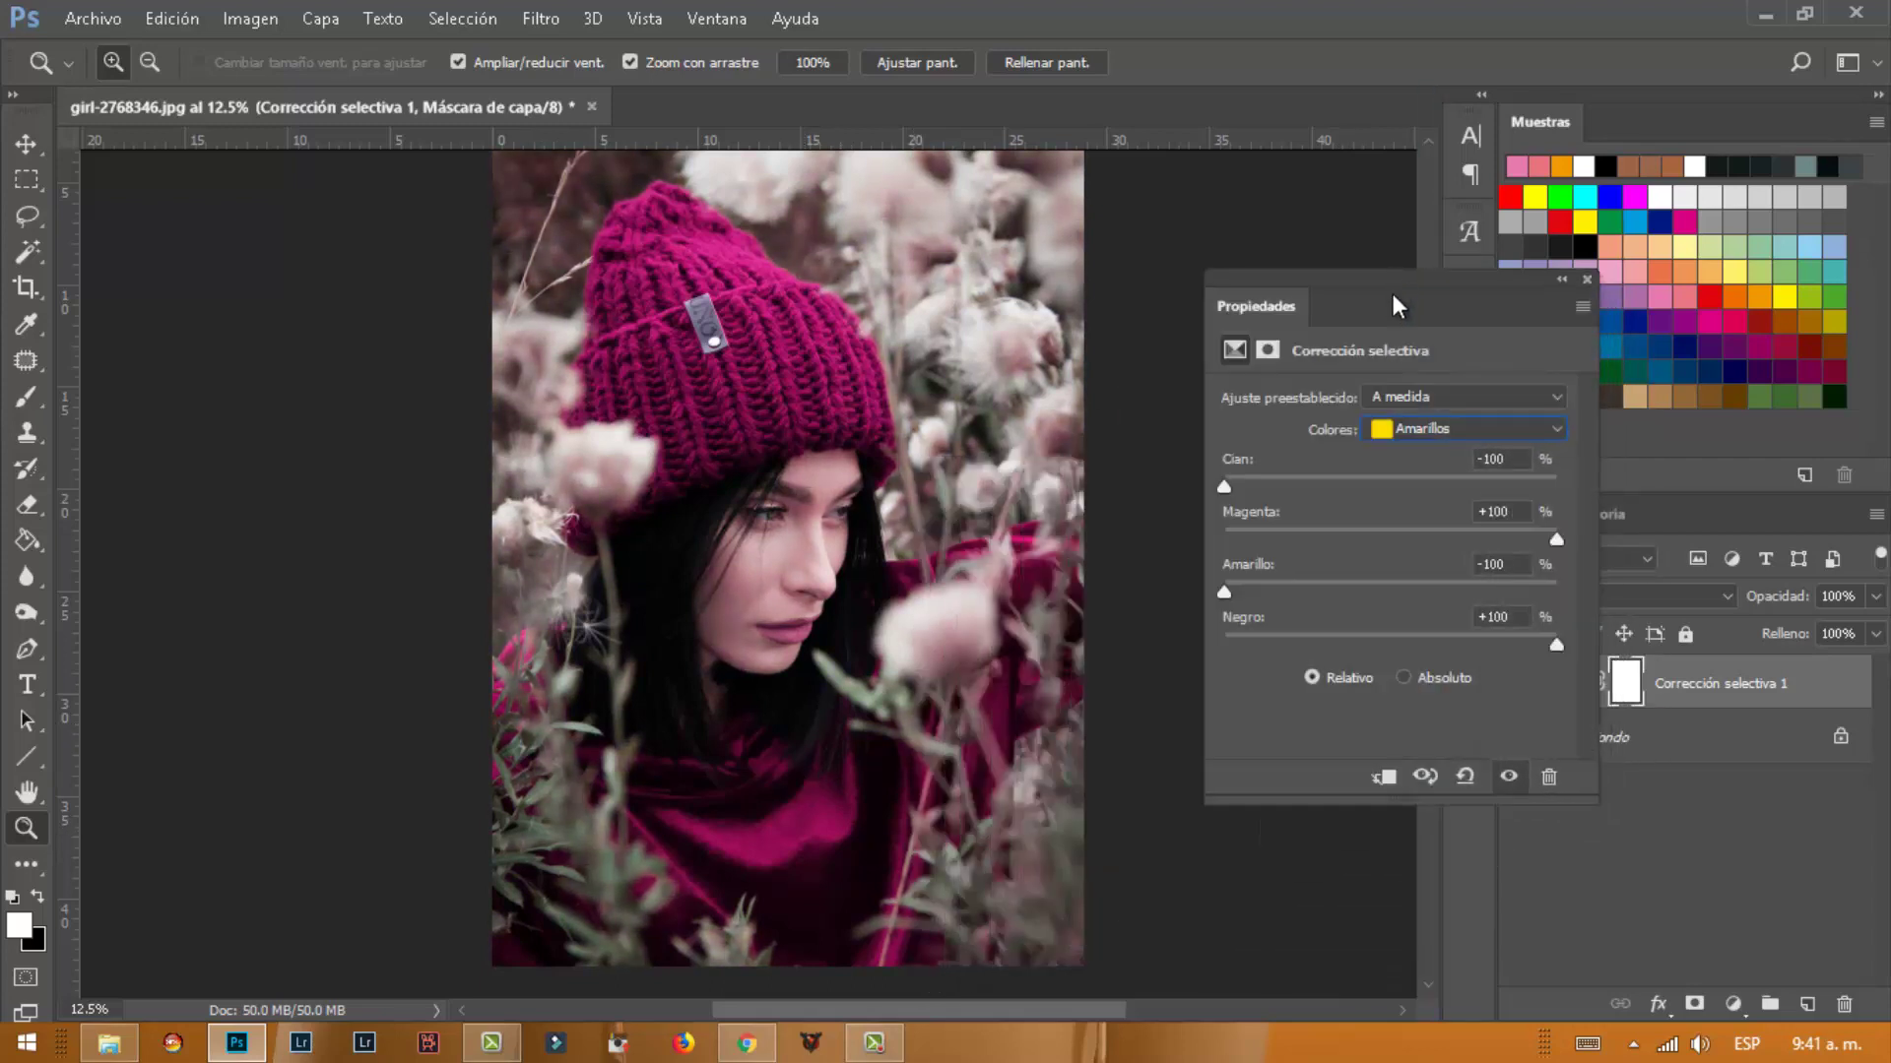
Ease back the yellow removal in the Reds range of Selective Color
click(1491, 429)
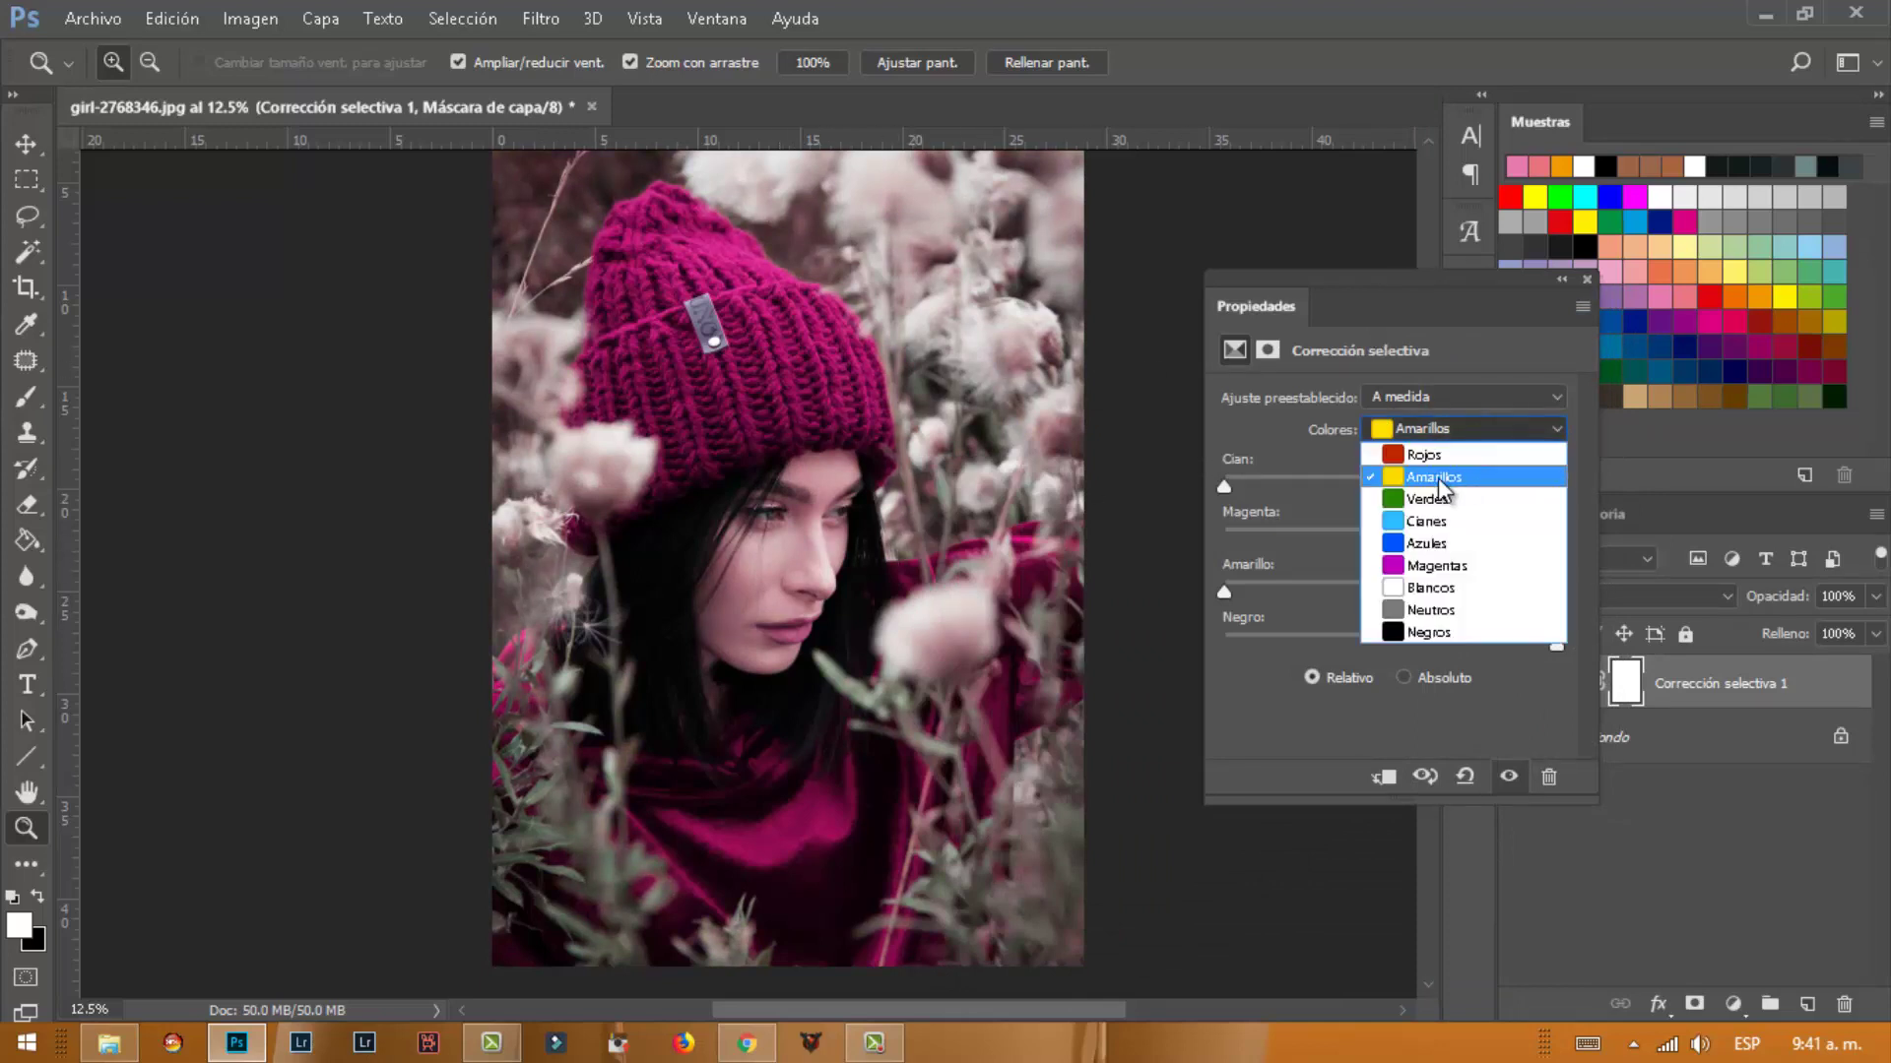
click(1428, 454)
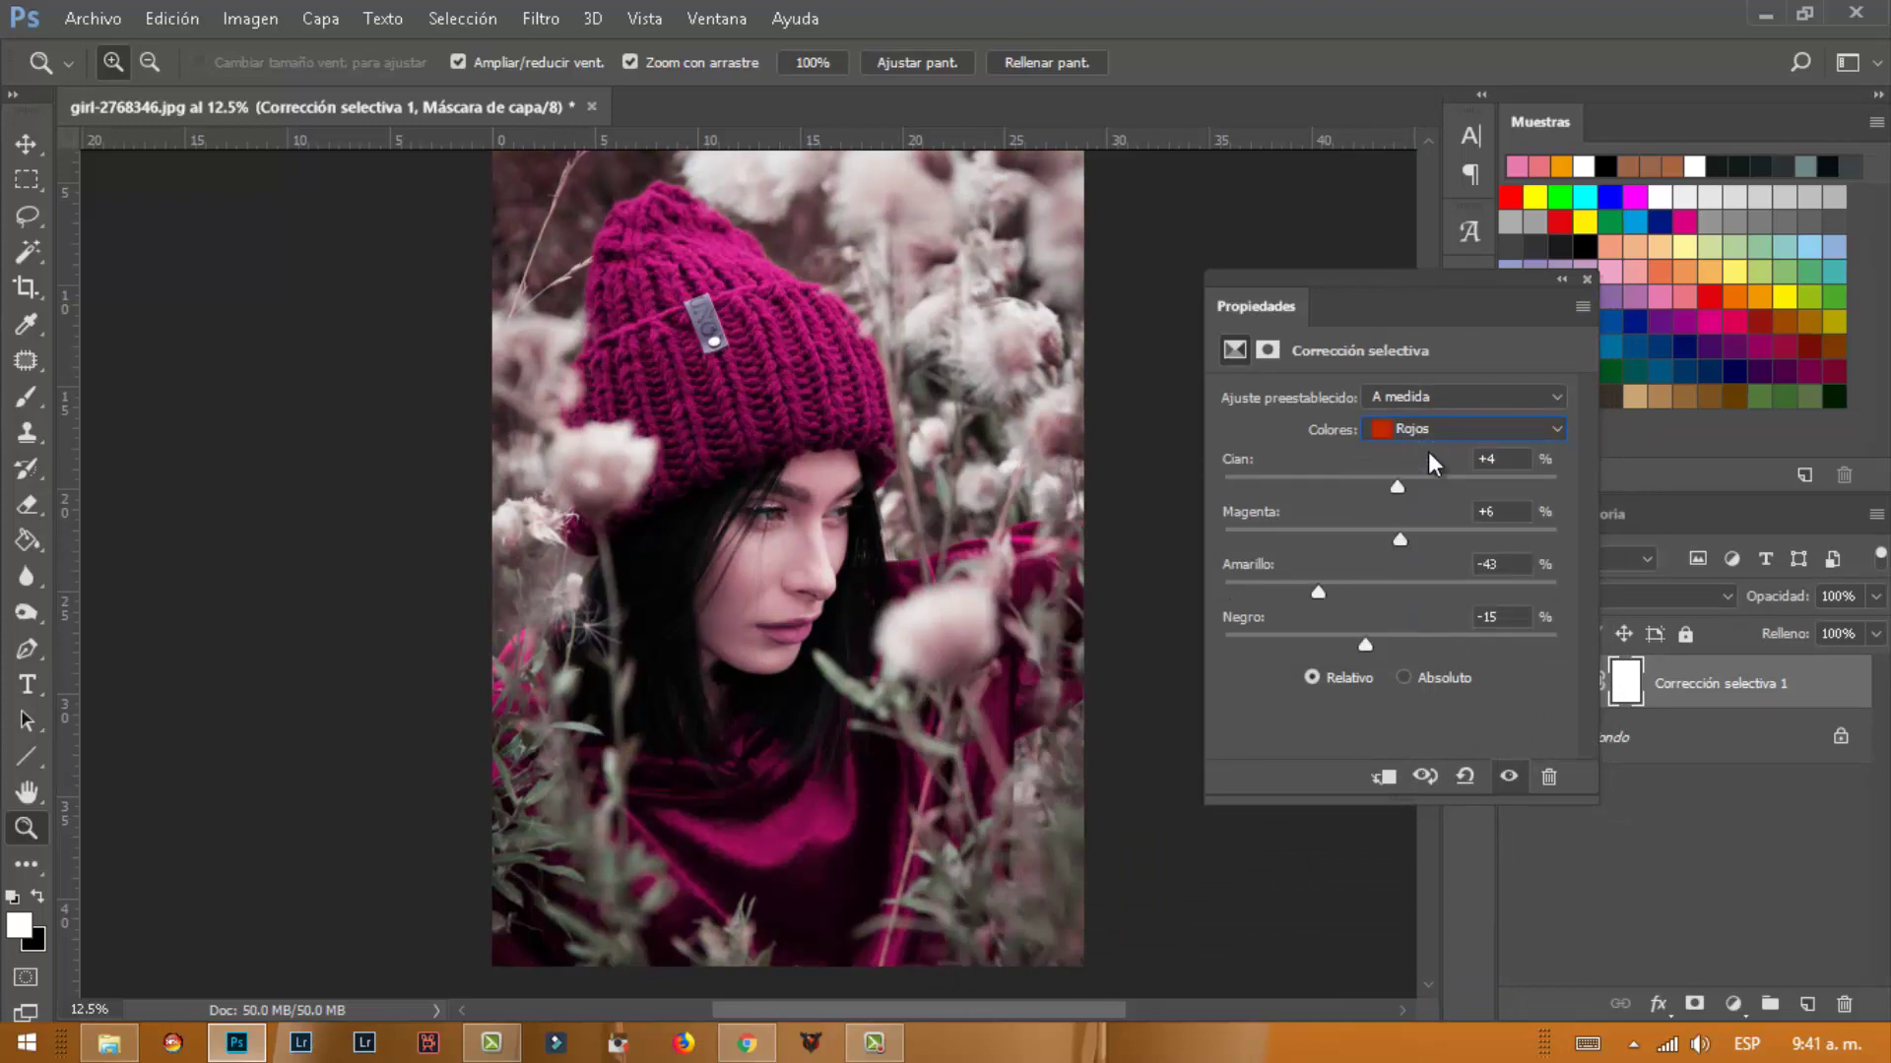
drag(1338, 588, 1382, 605)
drag(1378, 606, 1374, 607)
Adjust the cyan and magenta amounts in the Cyans range
click(1458, 430)
click(1427, 518)
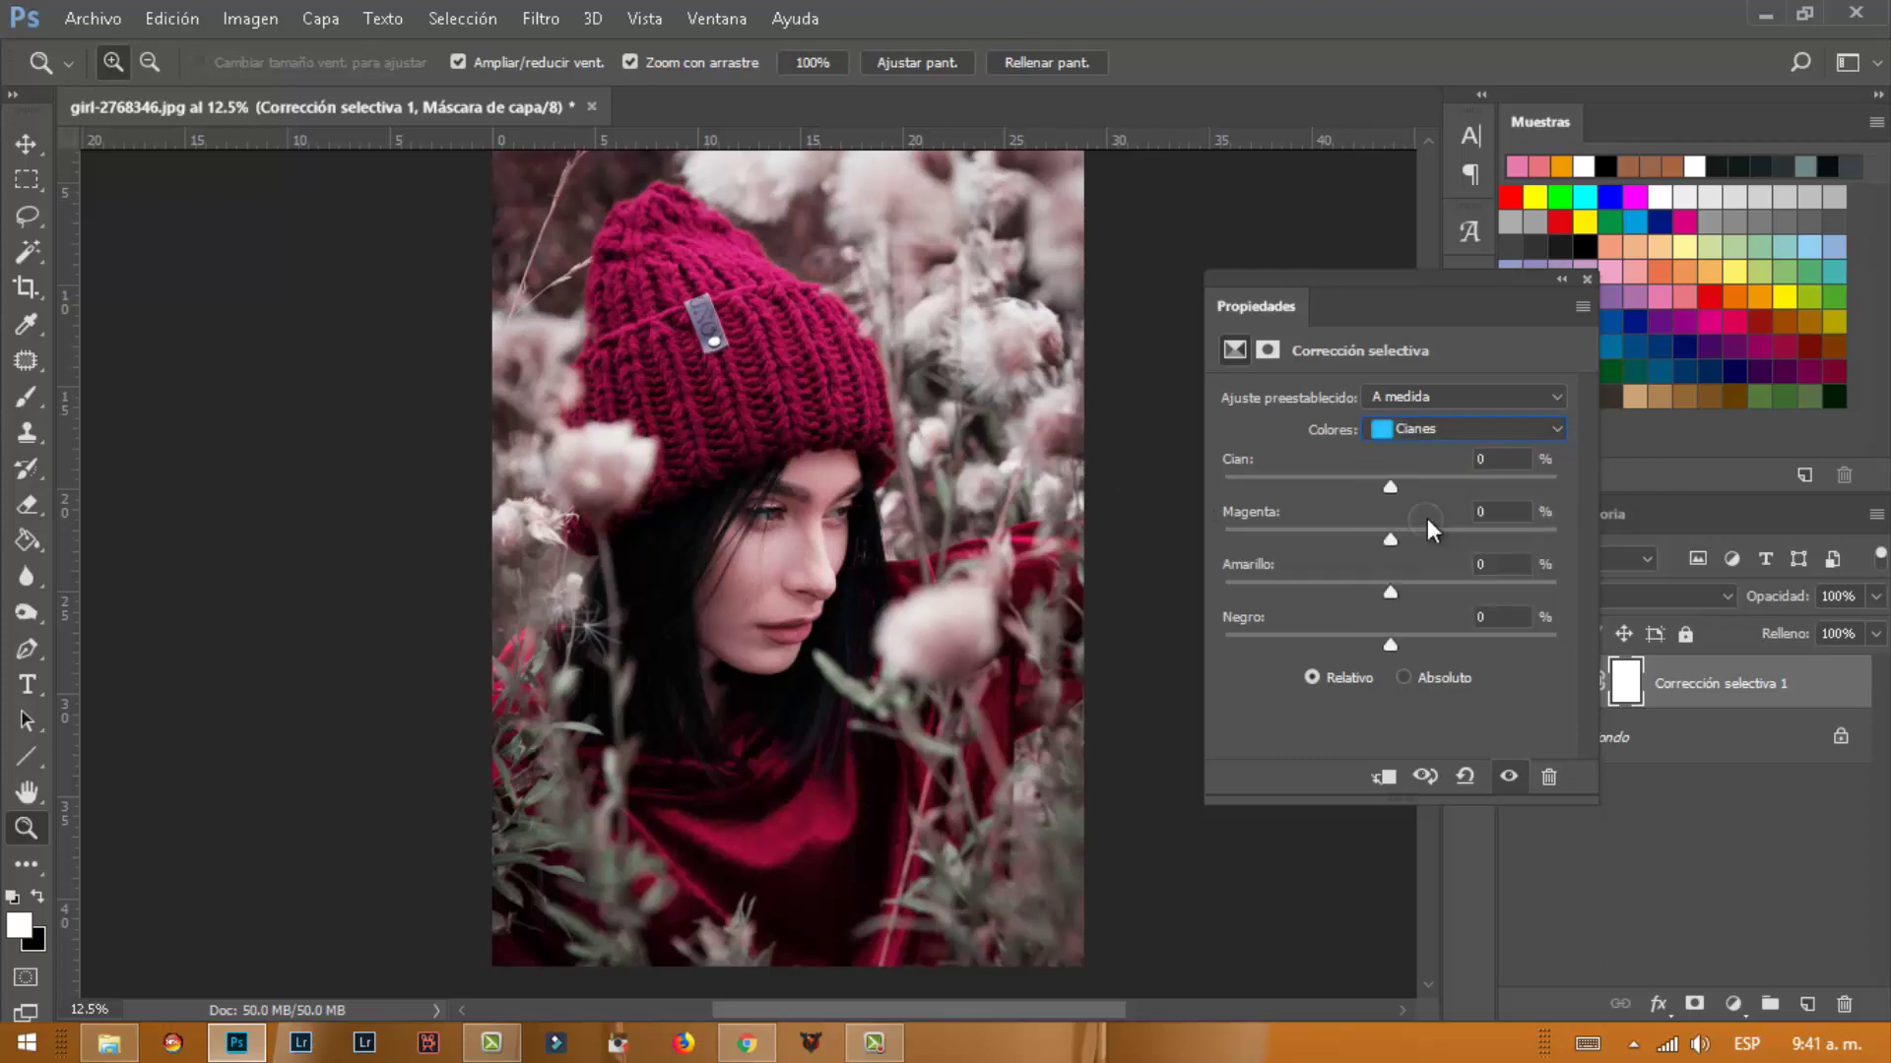
mouse_move(1390, 486)
mouse_down()
mouse_move(1220, 506)
mouse_move(1522, 511)
mouse_up()
mouse_move(1390, 538)
mouse_down()
mouse_move(1345, 538)
mouse_move(1409, 539)
mouse_move(1505, 590)
mouse_move(1410, 591)
mouse_move(1300, 644)
mouse_up()
Push Magentas cyan to +100 and strip magenta so the hat turns deeper red
click(1477, 430)
click(1415, 569)
drag(1390, 487, 1330, 486)
drag(1527, 487, 1588, 488)
mouse_move(1386, 539)
mouse_down()
mouse_move(1227, 540)
mouse_move(1505, 514)
mouse_move(1380, 537)
mouse_move(1298, 602)
mouse_move(1422, 595)
mouse_move(1357, 604)
mouse_move(1463, 644)
mouse_move(1321, 653)
mouse_move(1462, 647)
mouse_move(1245, 654)
mouse_move(1462, 642)
mouse_move(1391, 636)
mouse_up()
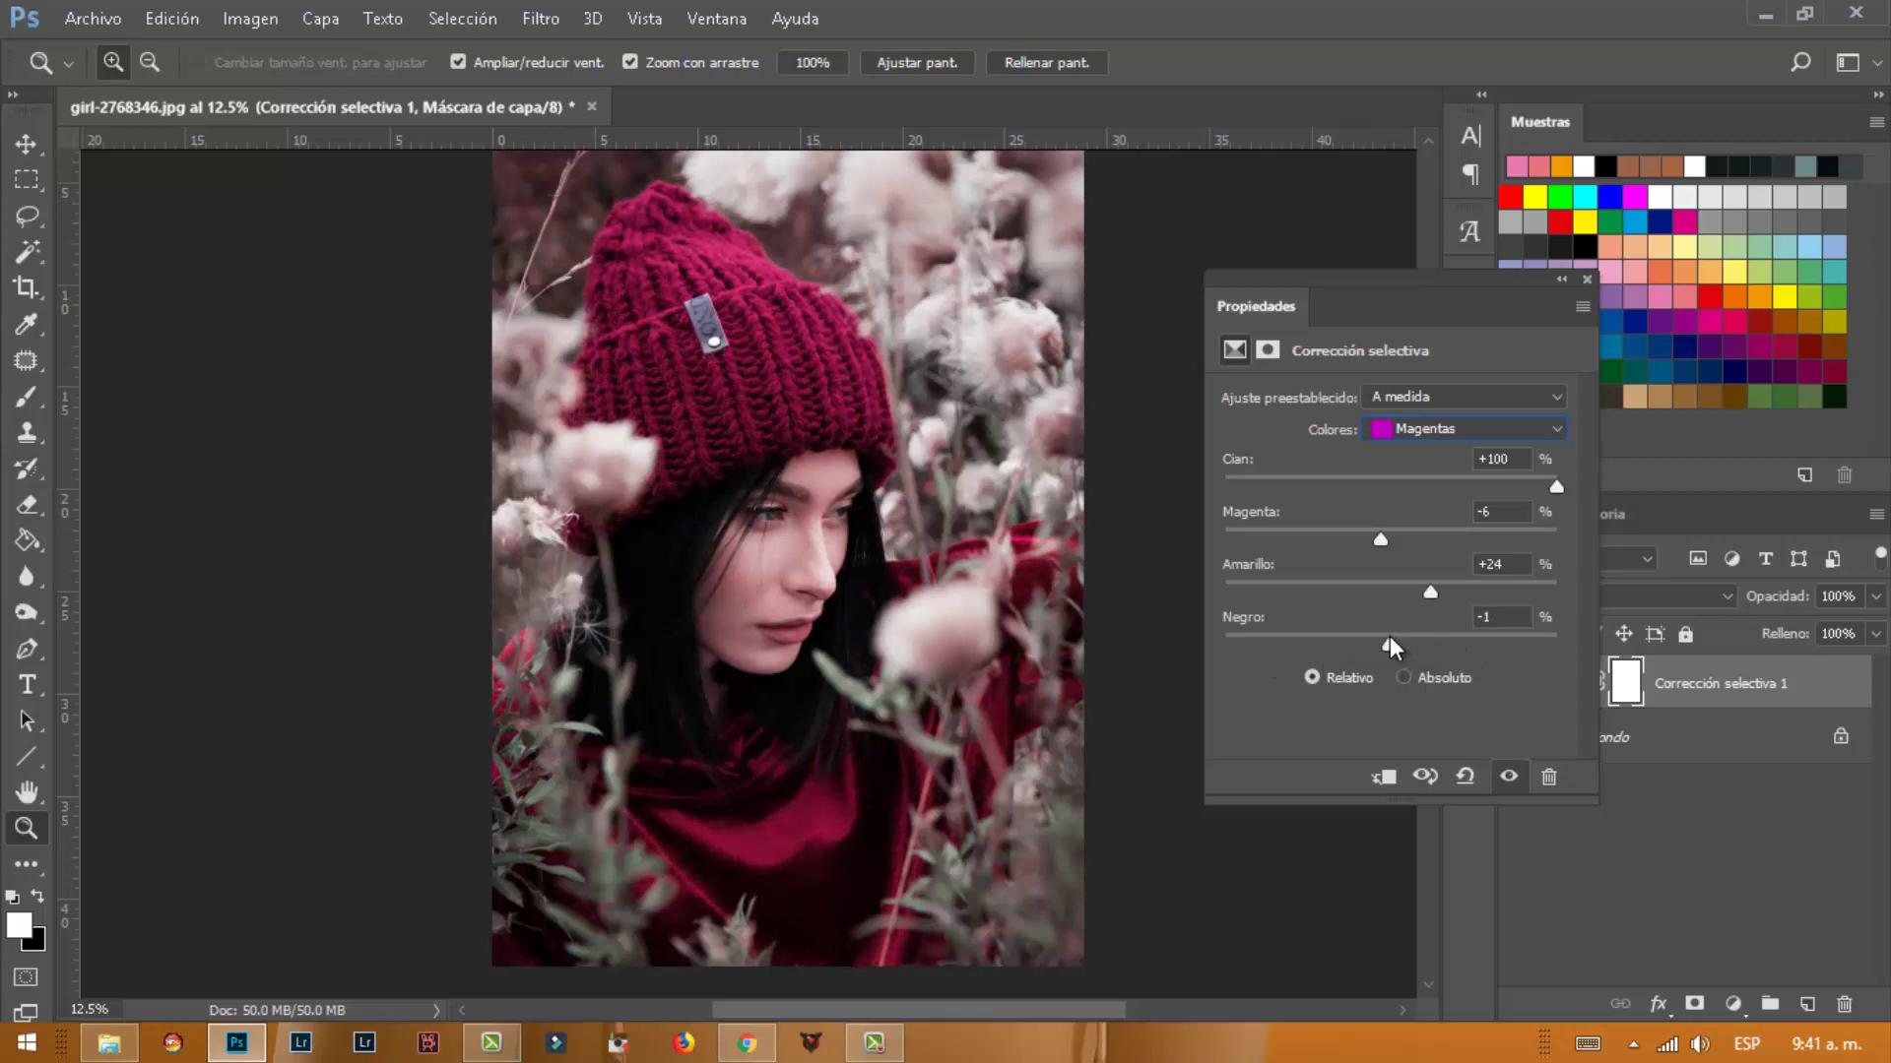
Set Whites to Cyan +7, Magenta −4, Yellow −16, Black −8, and close the properties
click(1462, 428)
click(1428, 589)
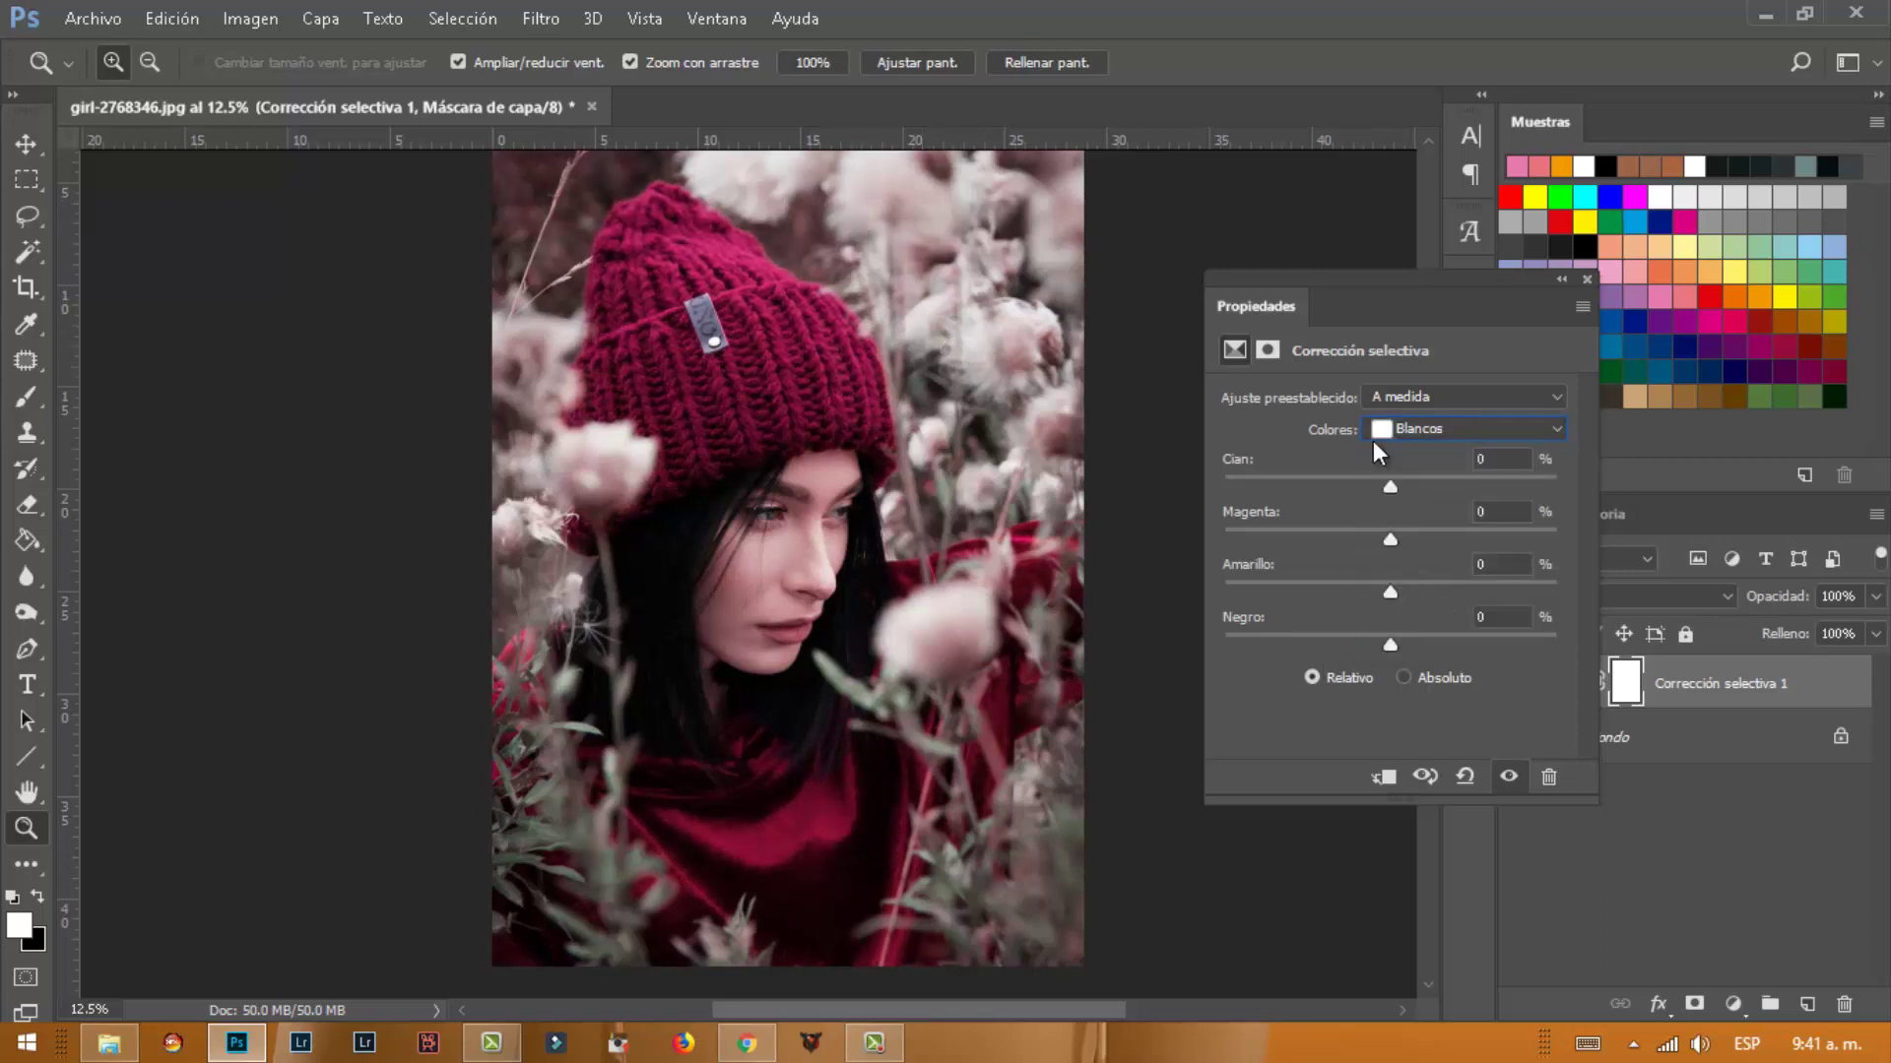
drag(1390, 487, 1286, 487)
mouse_move(1541, 487)
mouse_down()
mouse_move(1207, 487)
mouse_move(1403, 486)
mouse_move(1308, 540)
mouse_move(1400, 546)
mouse_move(1361, 541)
mouse_move(1384, 546)
mouse_move(1333, 592)
mouse_move(1364, 617)
mouse_move(1292, 646)
mouse_move(1369, 650)
mouse_up()
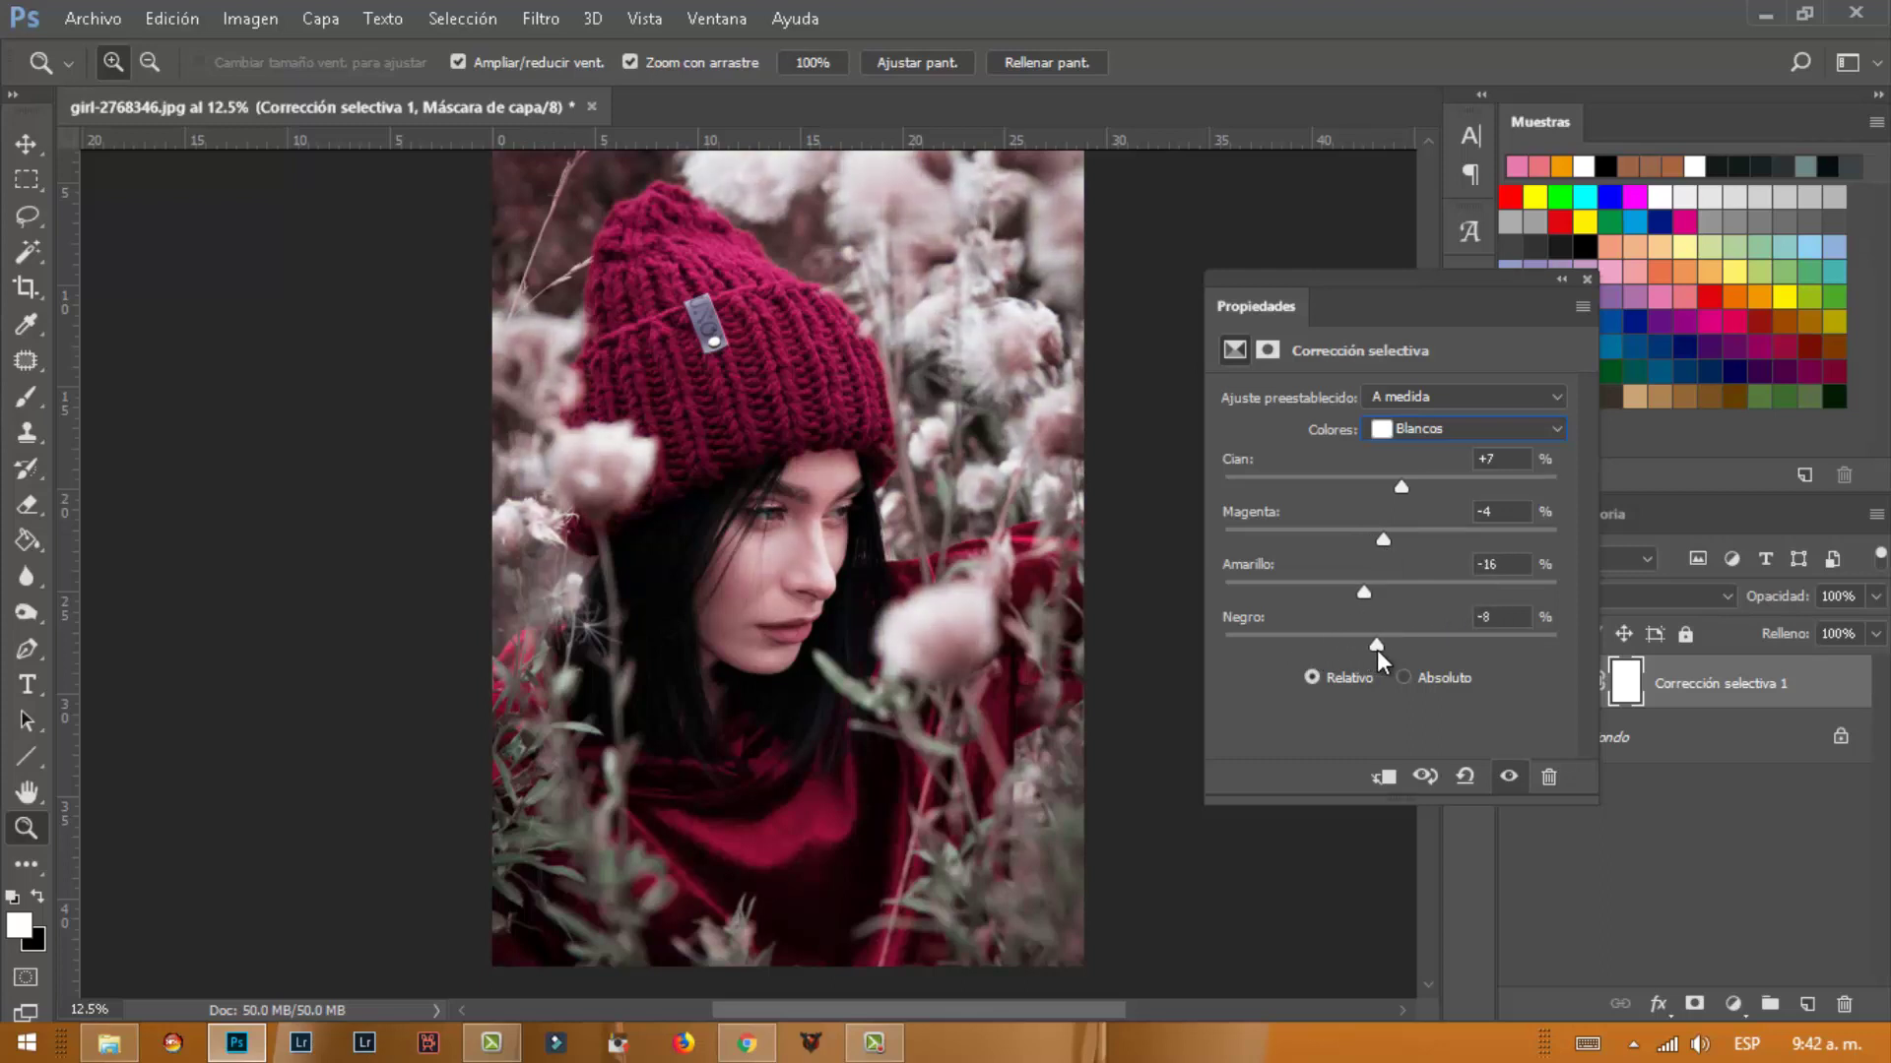
click(1586, 279)
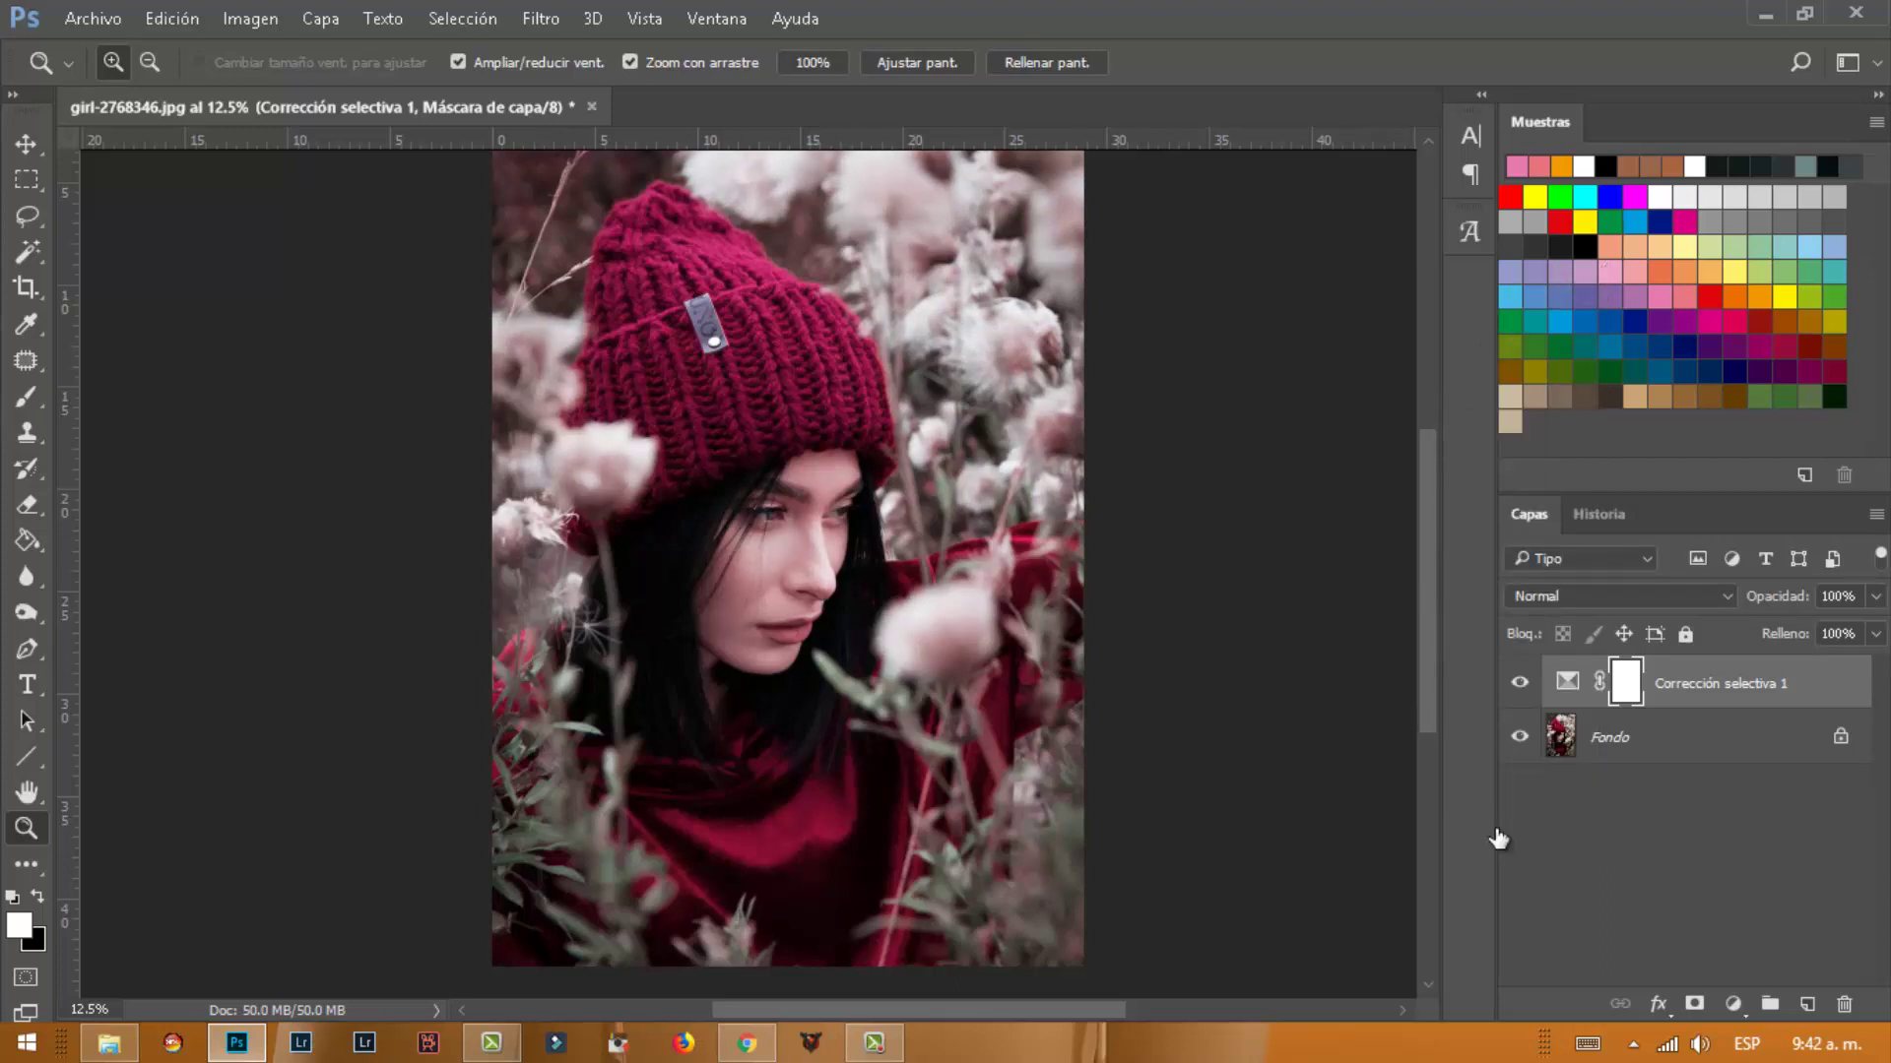
Add a Color Balance layer with midtones set to −12, −3, +4
click(1733, 1004)
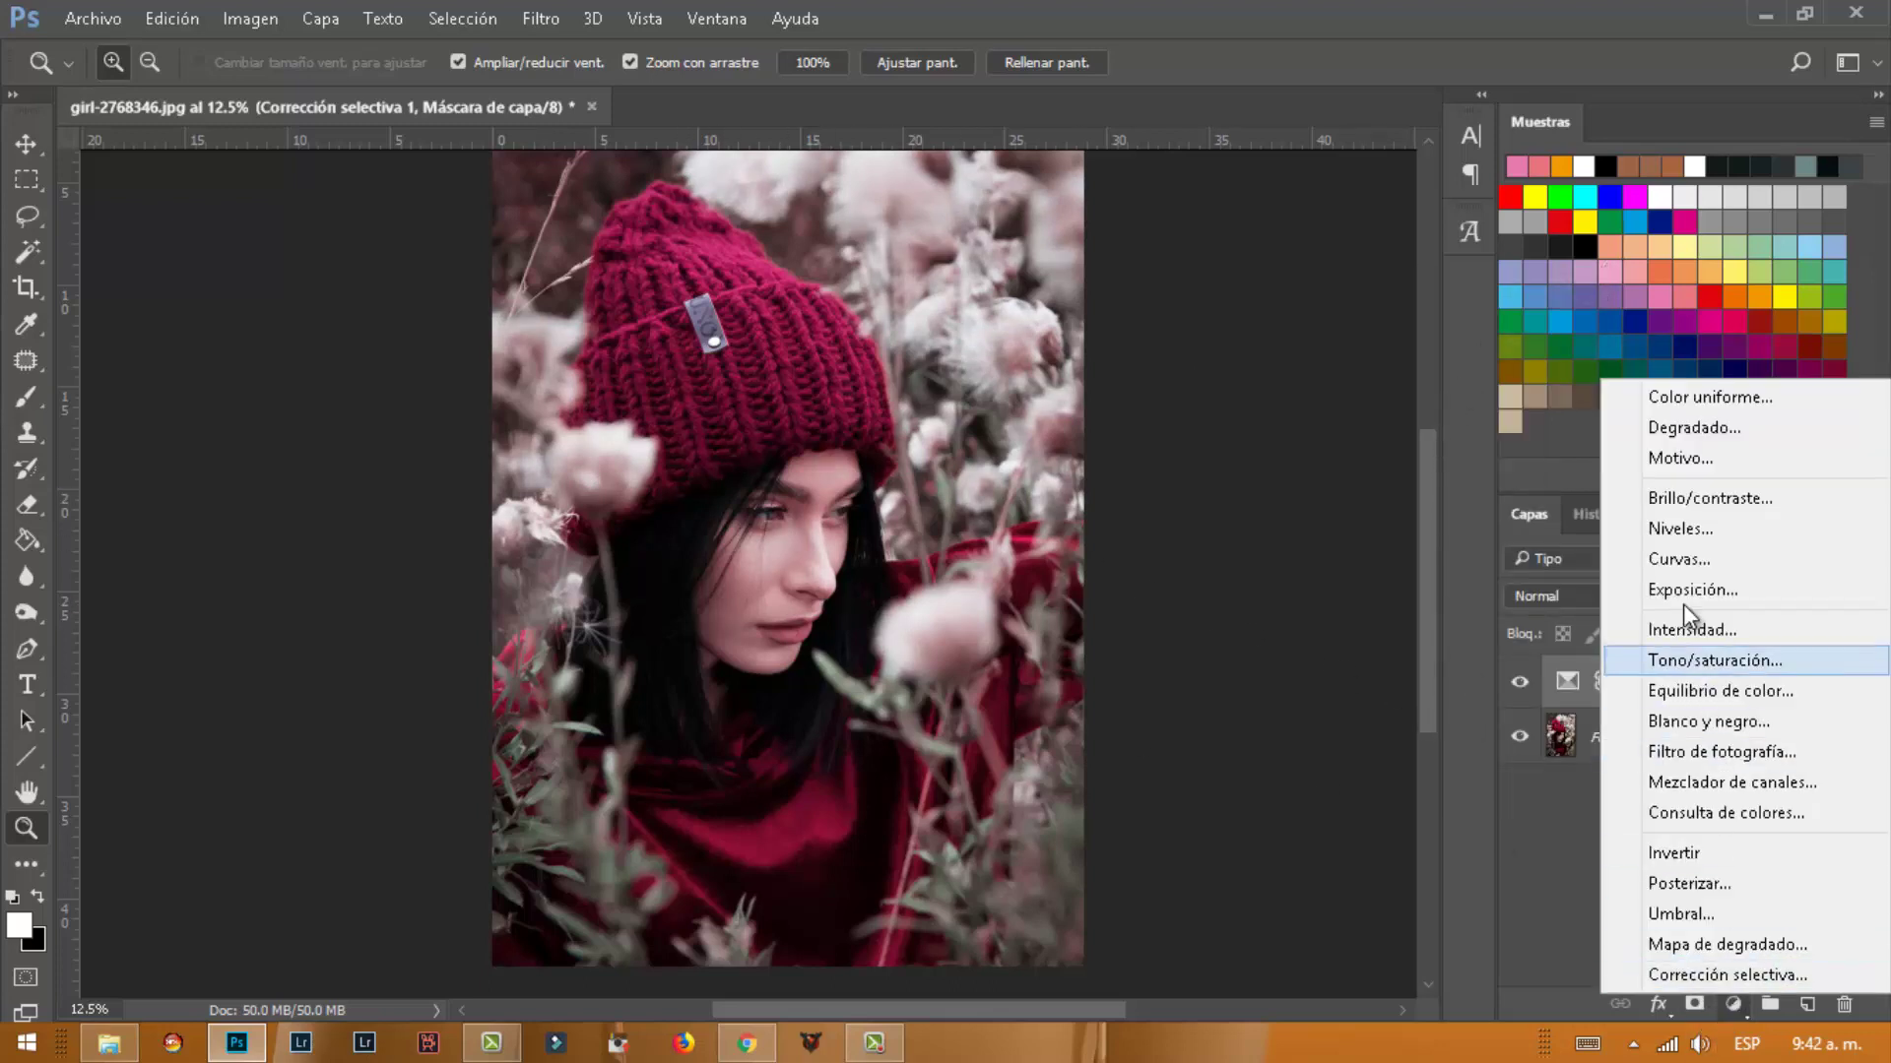
click(1692, 691)
mouse_move(1354, 460)
mouse_down()
mouse_move(1383, 459)
mouse_move(1317, 459)
mouse_move(1362, 510)
mouse_move(1347, 504)
mouse_move(1351, 553)
mouse_up()
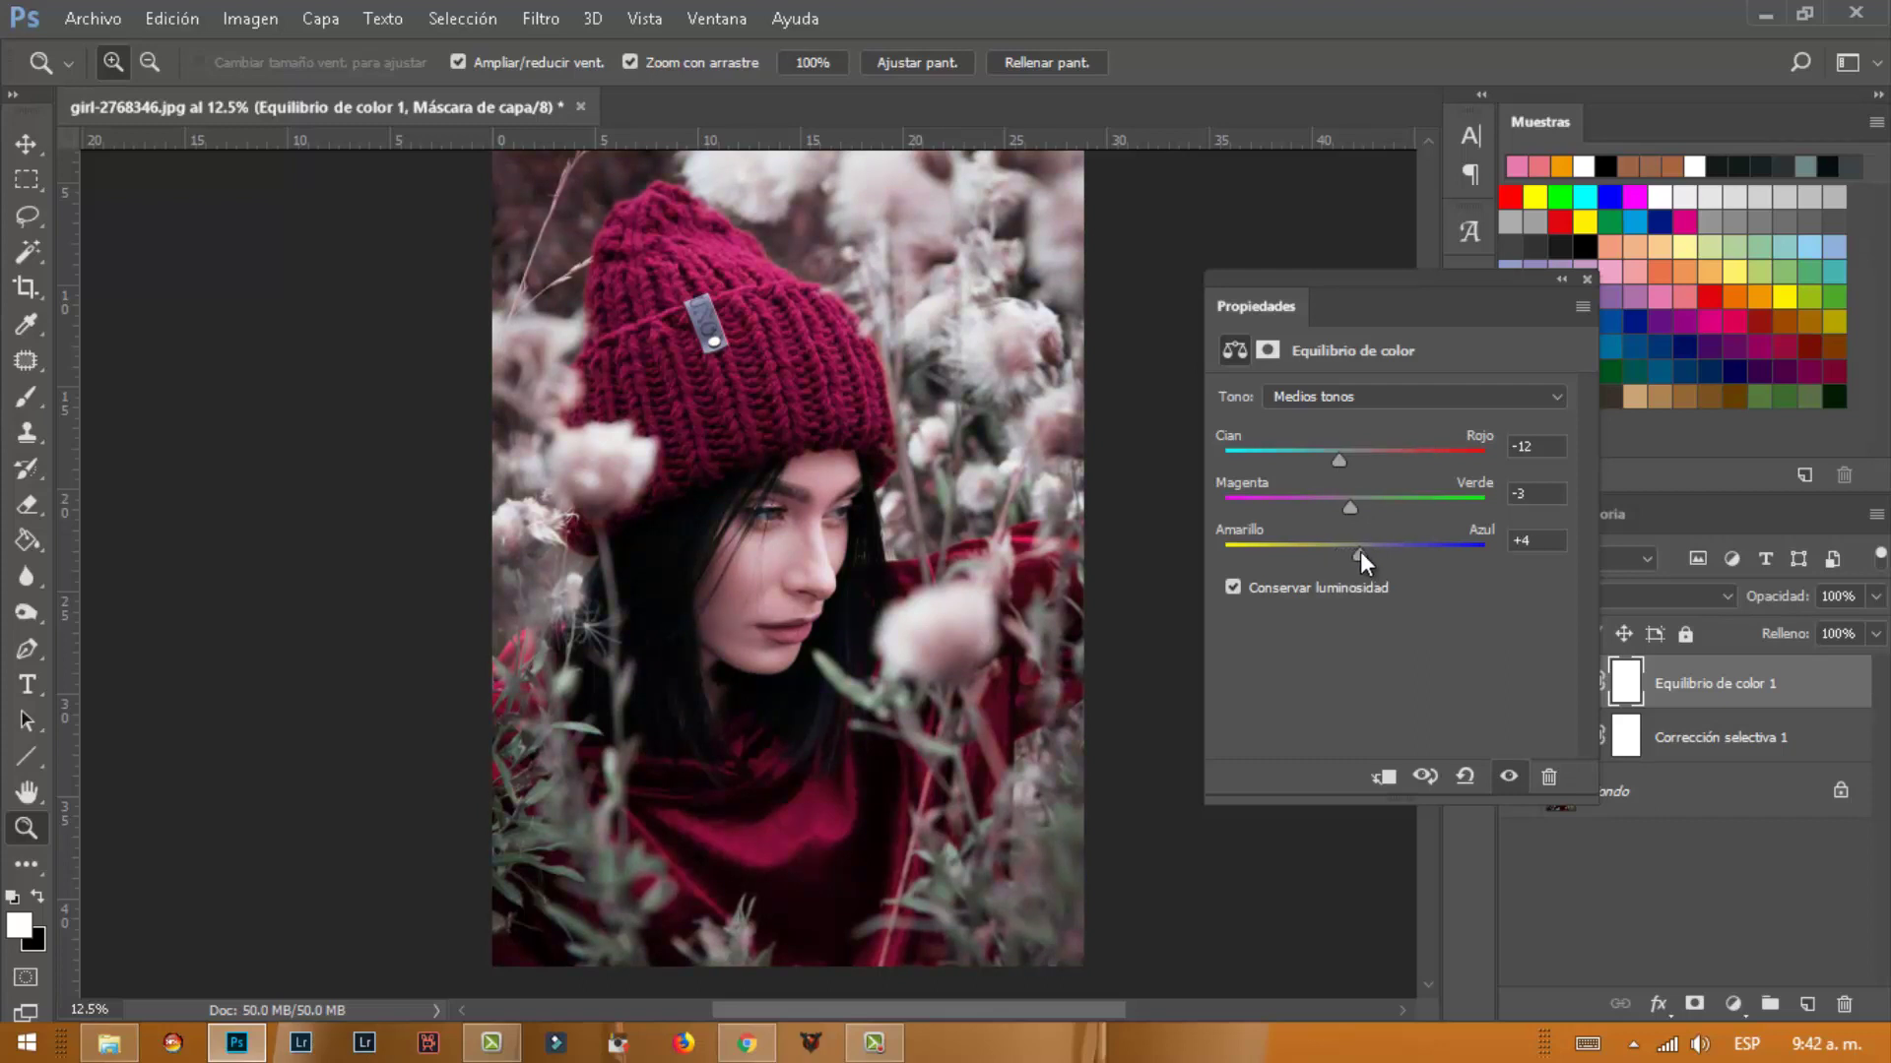
Set the Color Balance highlights to −20, −10, +16, pushing them toward cyan
click(1450, 386)
click(1363, 451)
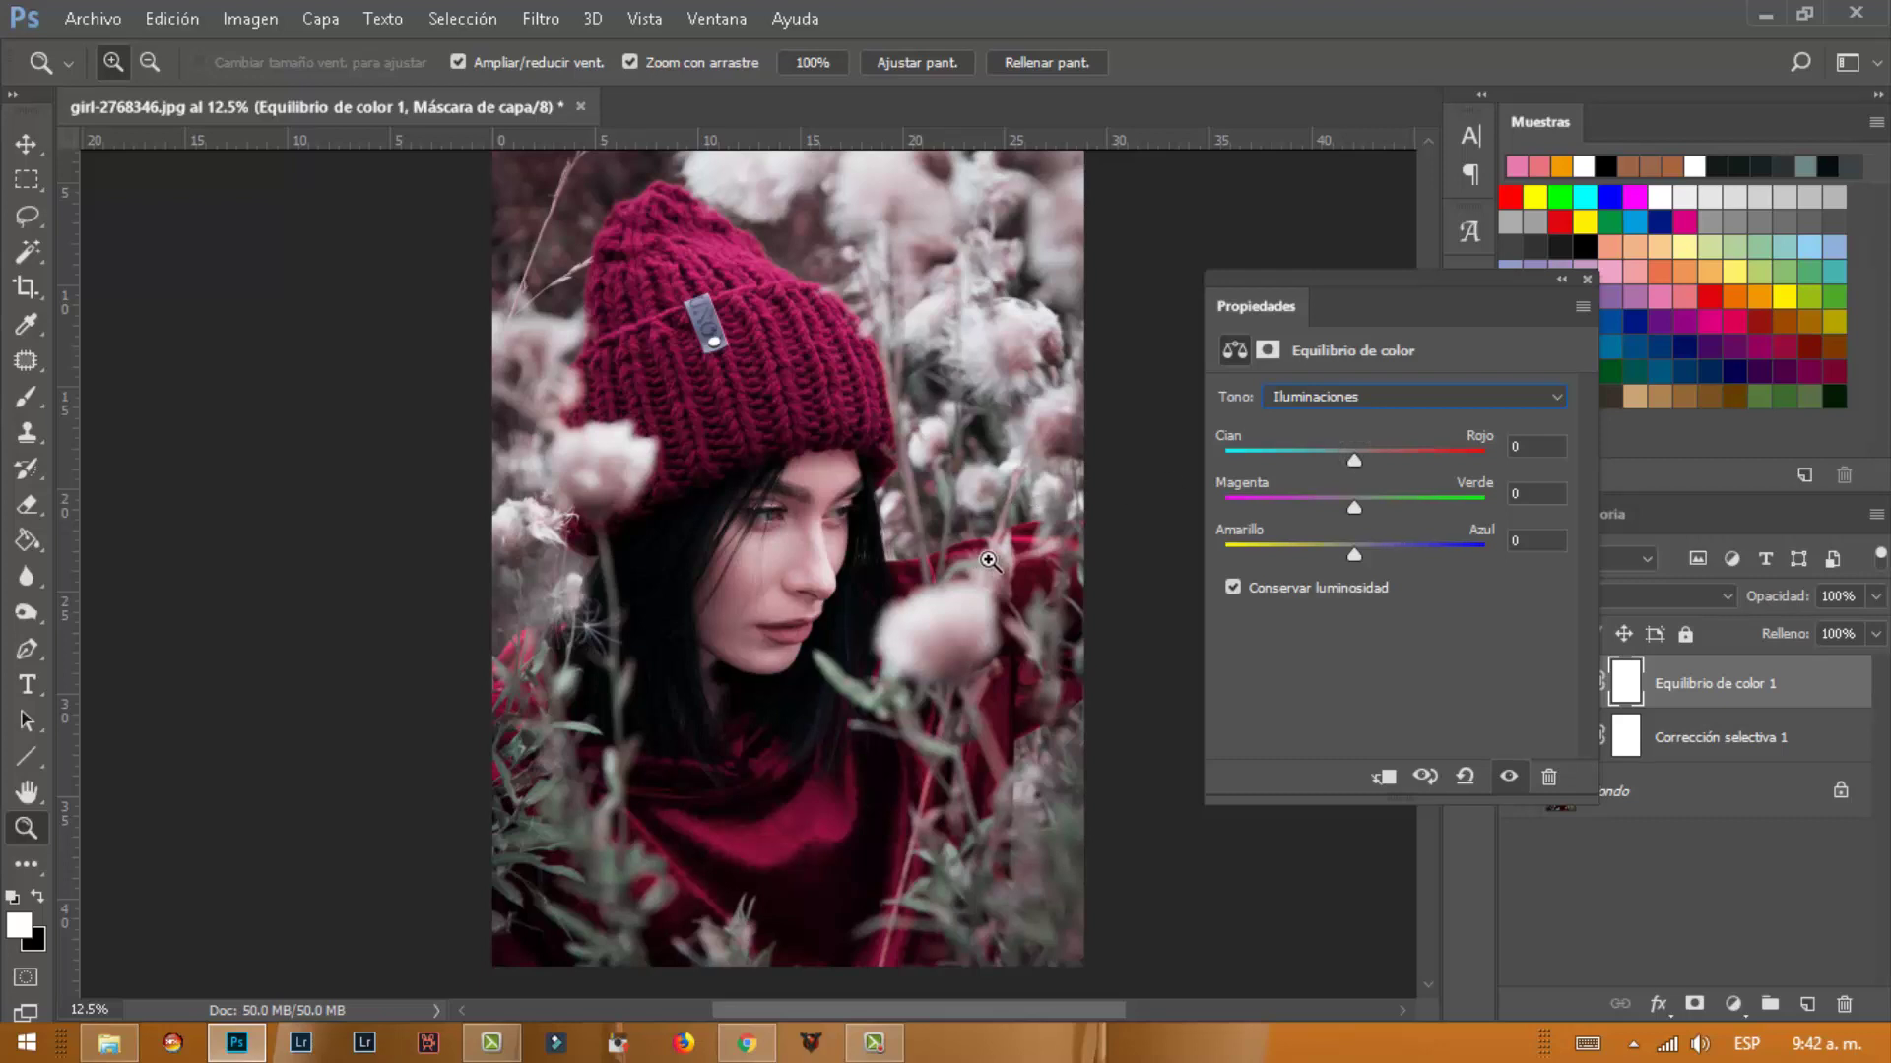
mouse_move(1354, 459)
mouse_down()
mouse_move(1375, 453)
mouse_move(1321, 459)
mouse_up()
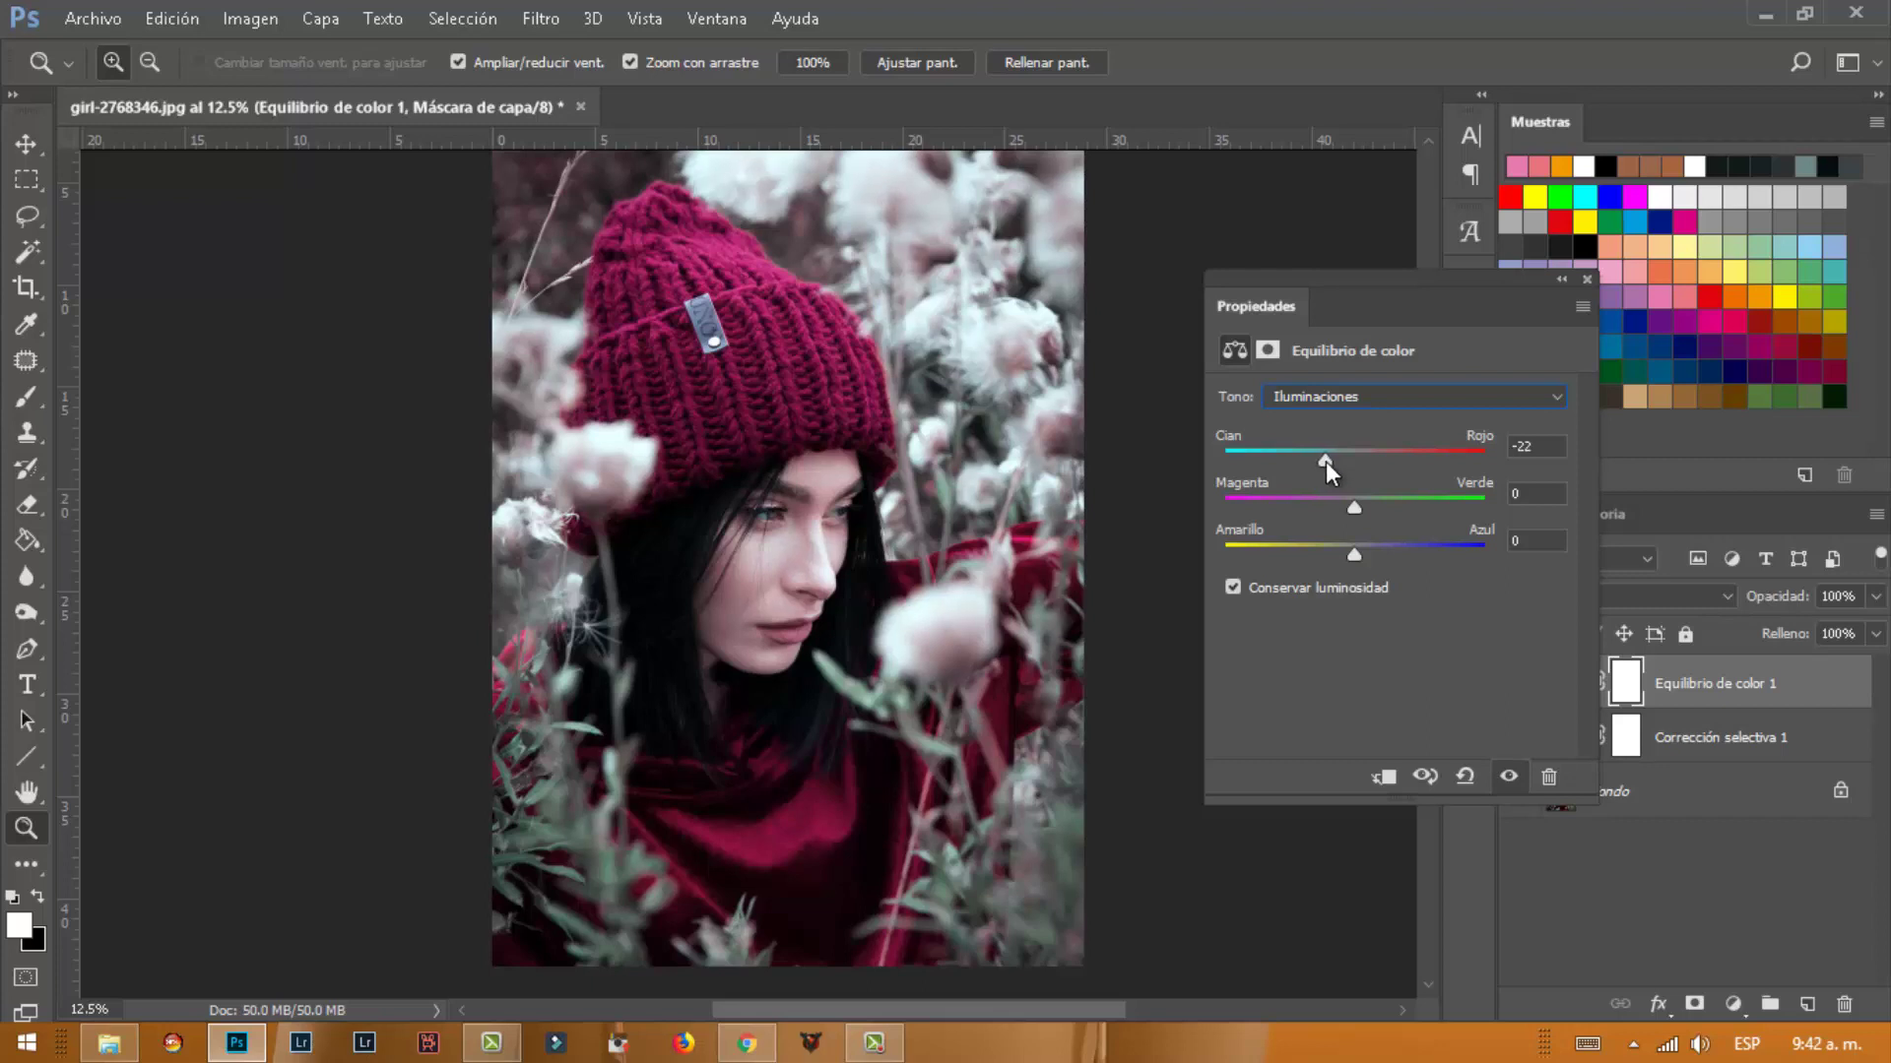
mouse_move(1337, 504)
mouse_down()
mouse_move(1309, 508)
mouse_move(1380, 507)
mouse_move(1335, 506)
mouse_move(1374, 552)
mouse_move(1347, 552)
mouse_up()
Stamp the visible layers into Capa 1 with Ctrl+Alt+Shift+E and apply the Camera Raw filter to it
click(1586, 281)
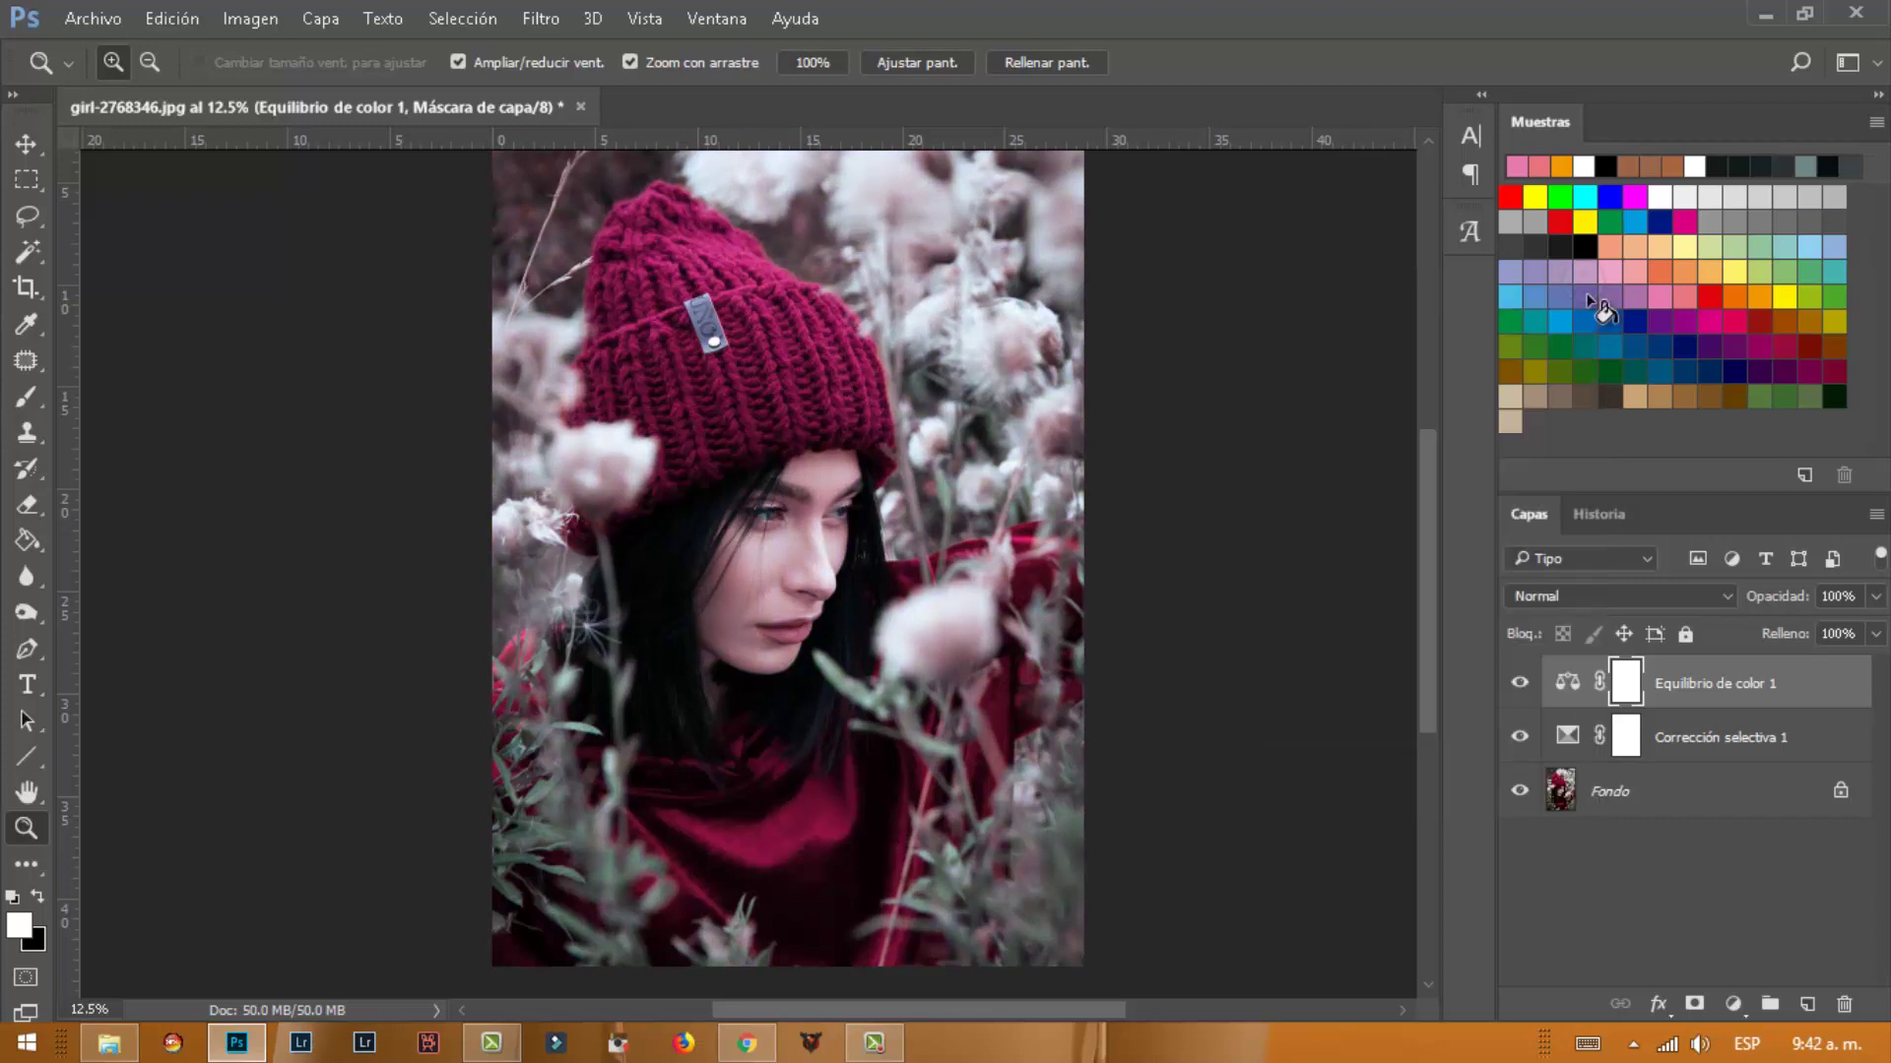
click(1625, 793)
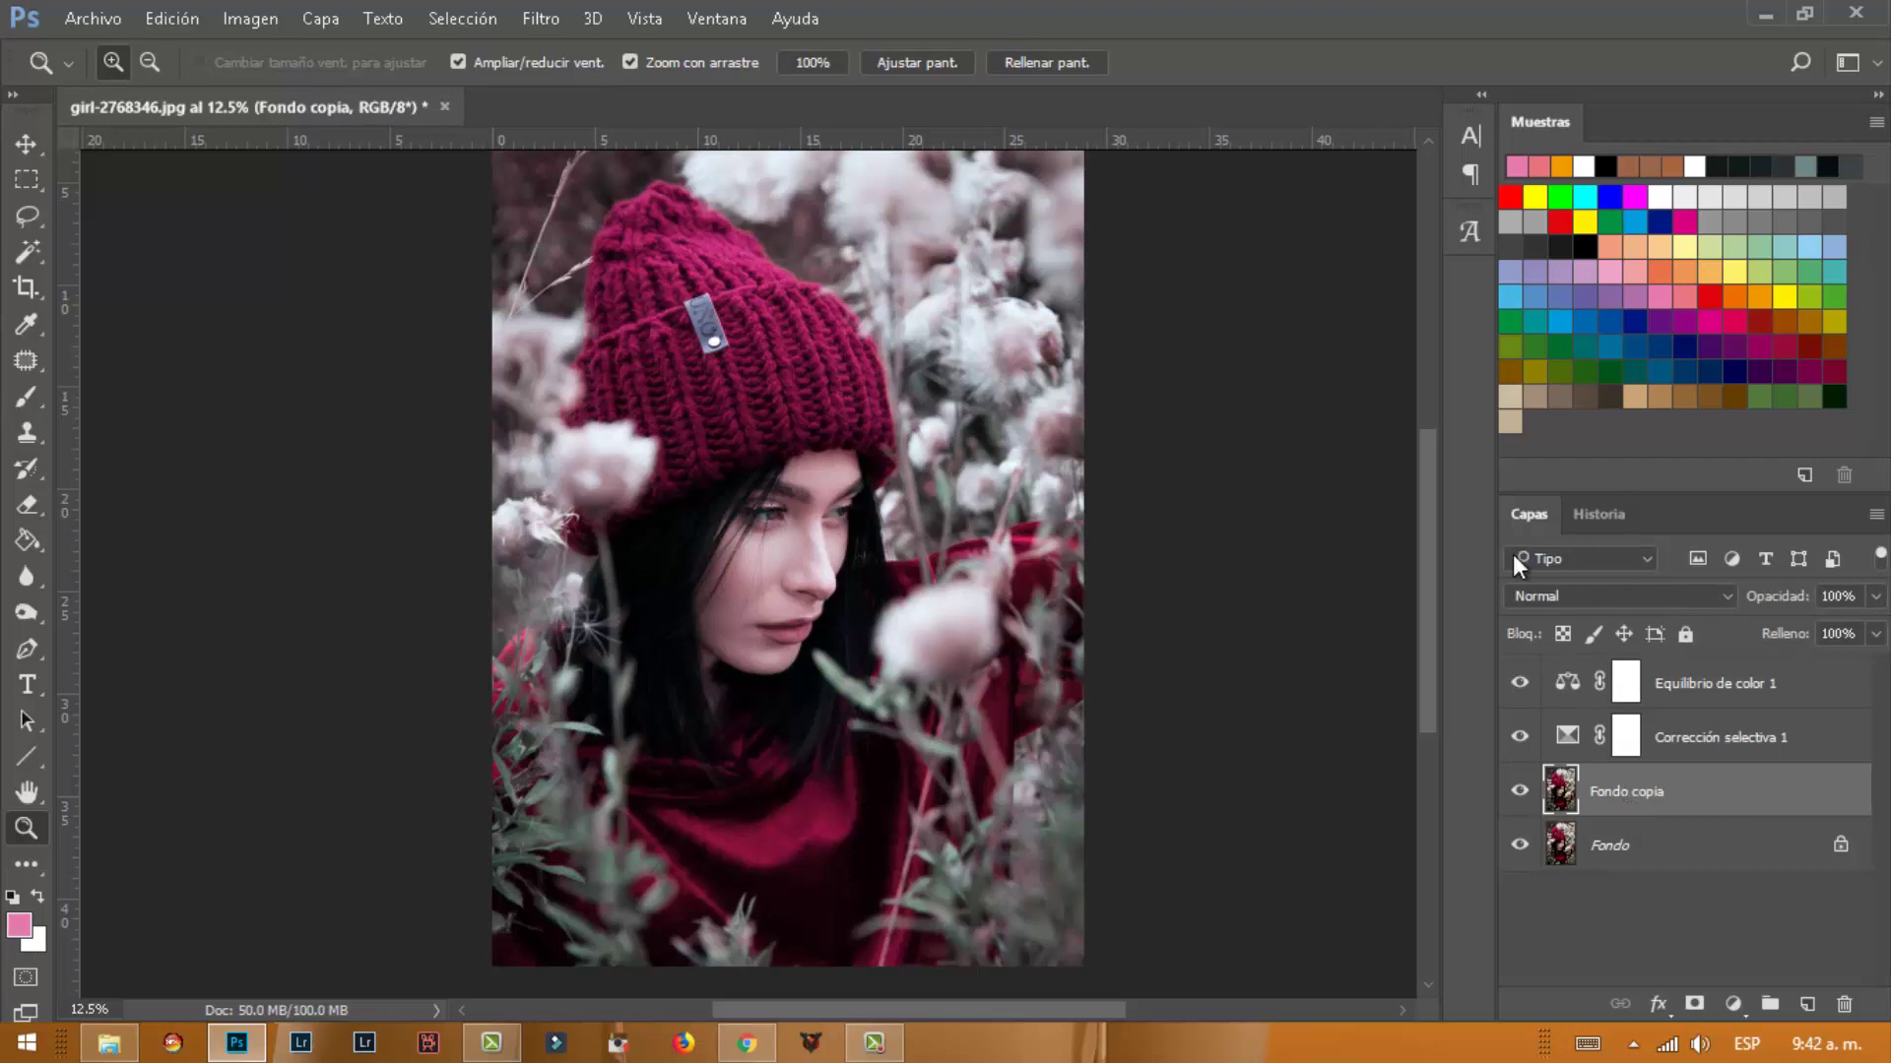
ctrl+click(1684, 734)
ctrl+click(1680, 684)
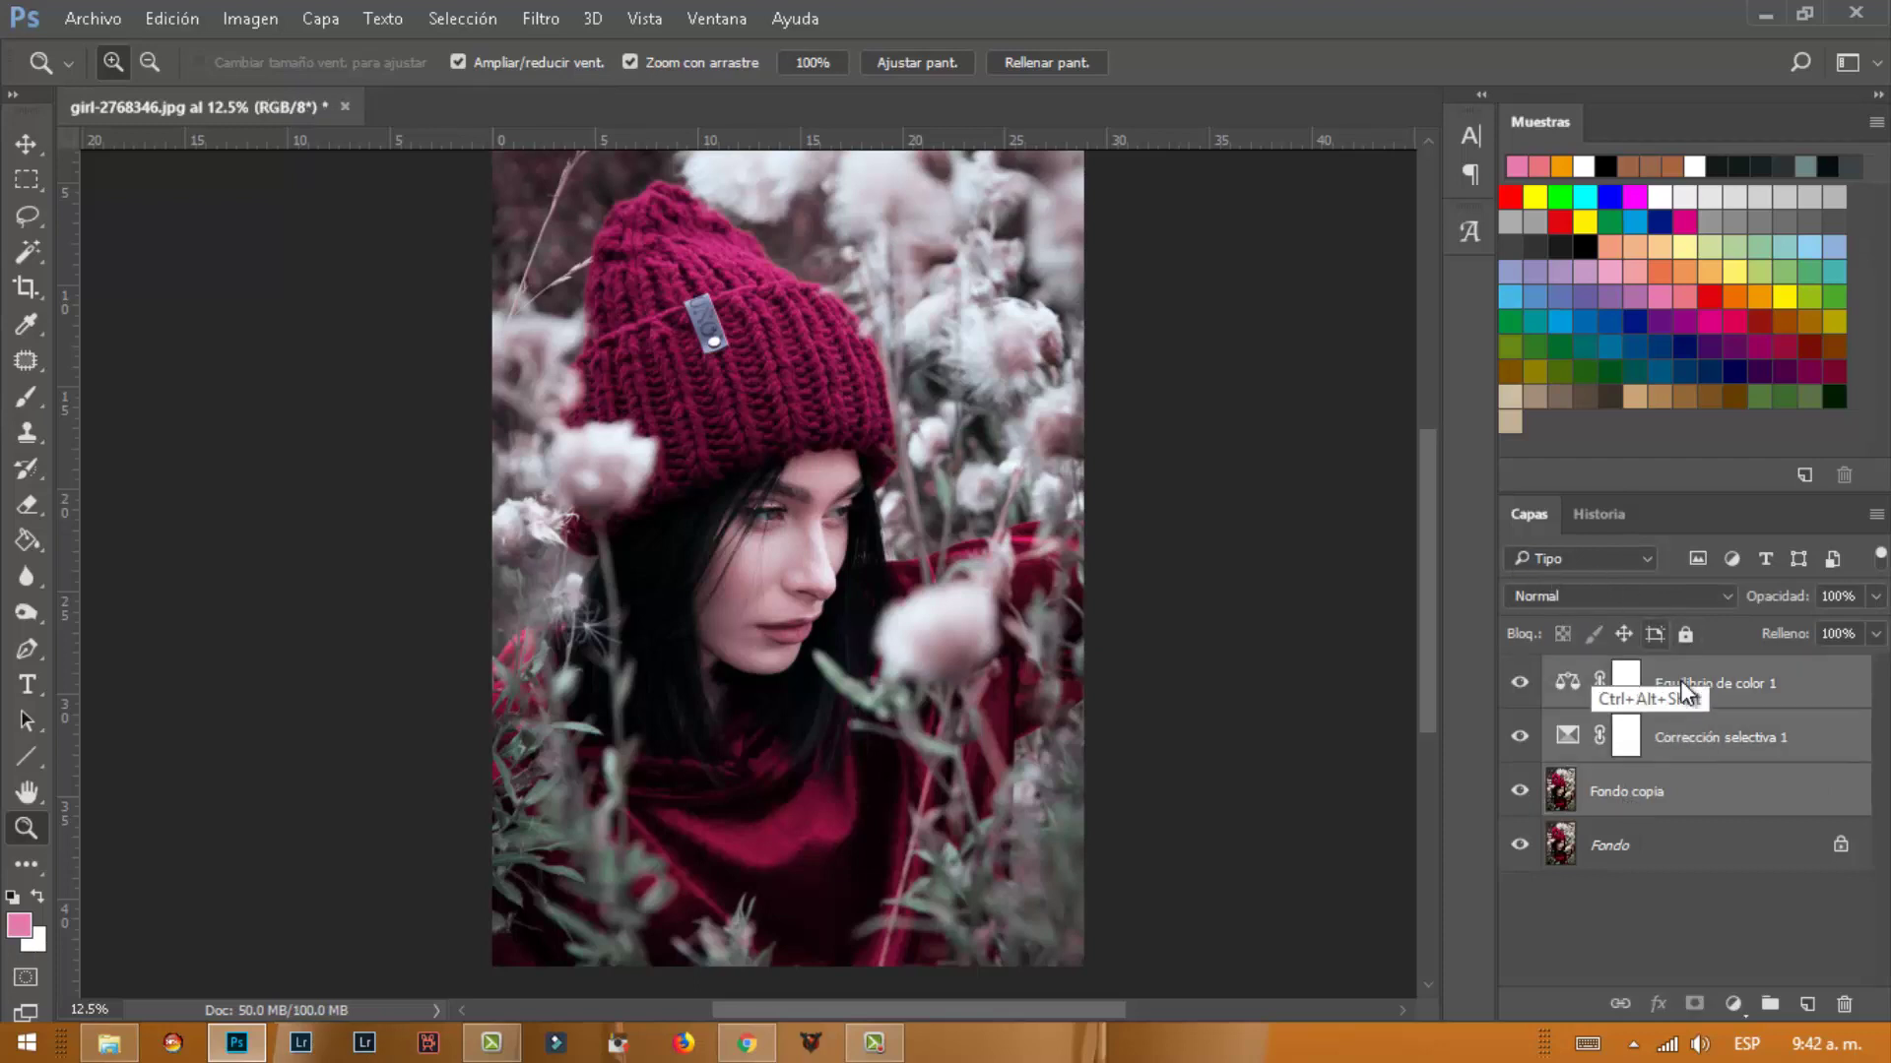
key(ctrl+alt+shift+e)
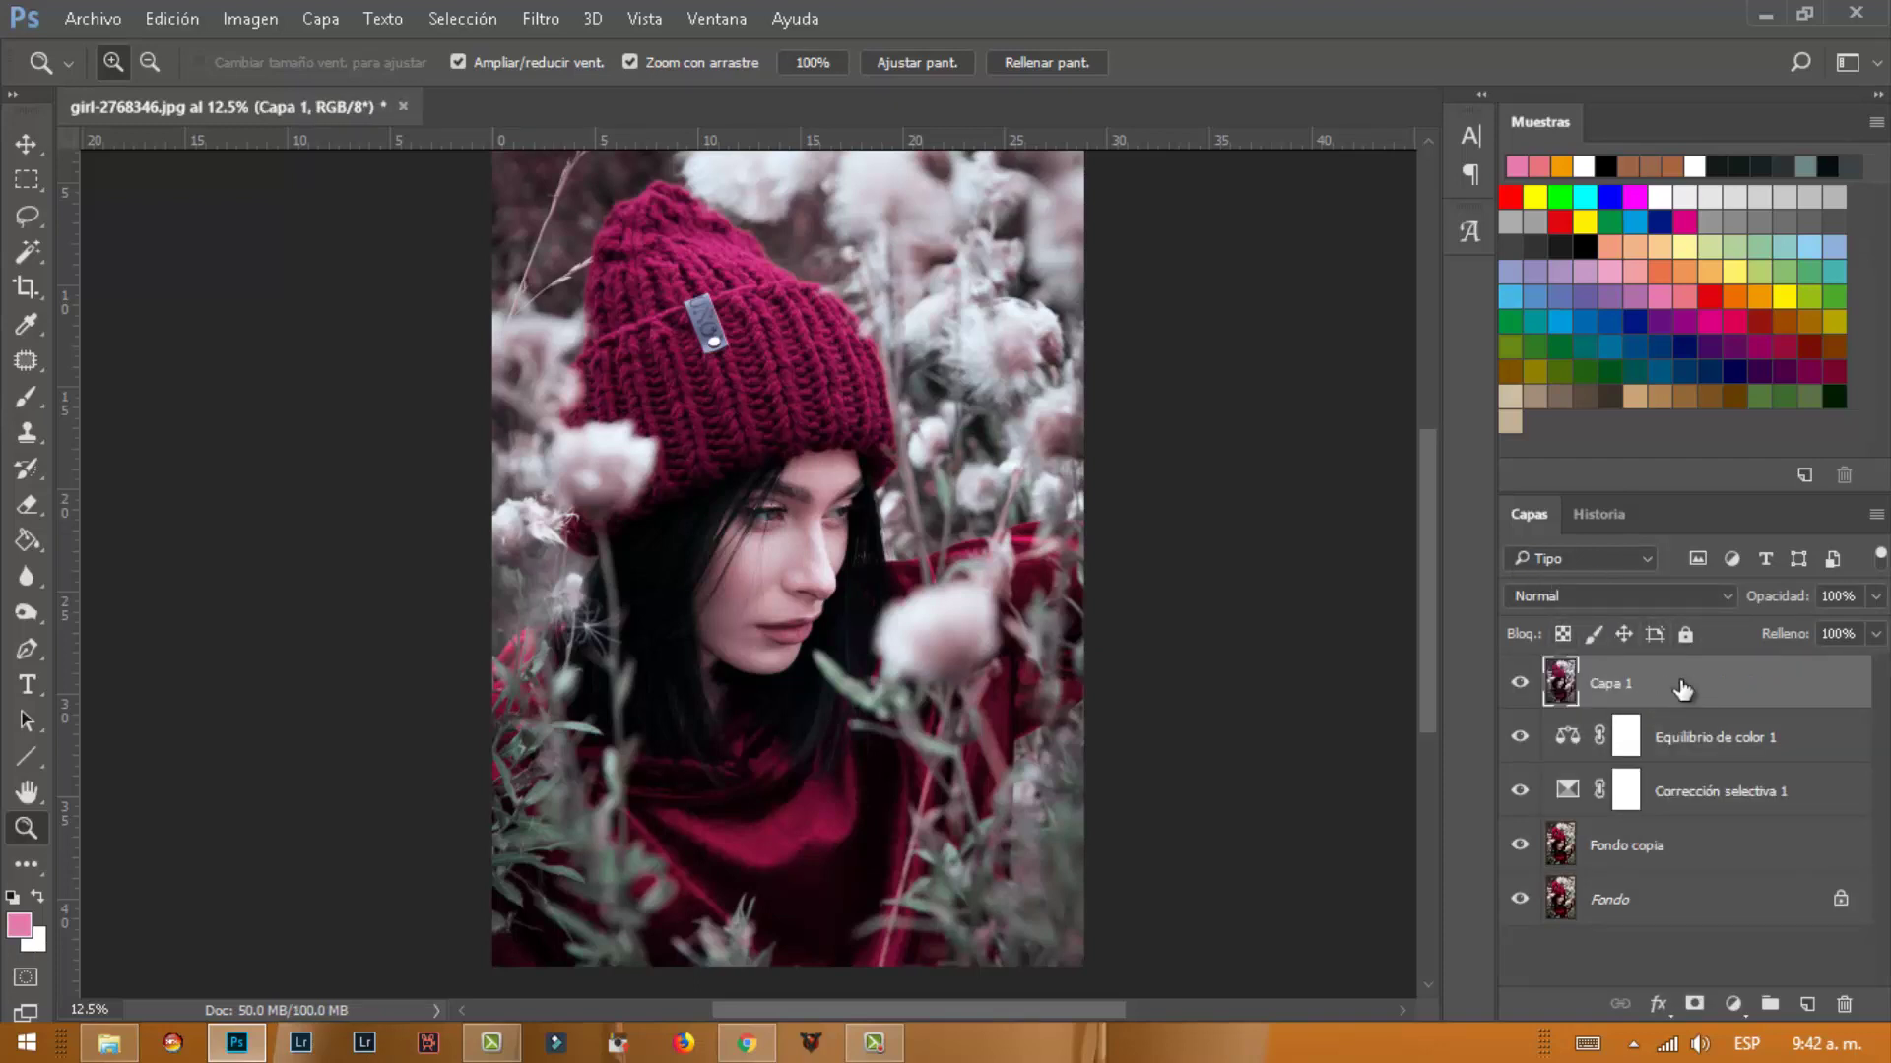
click(540, 17)
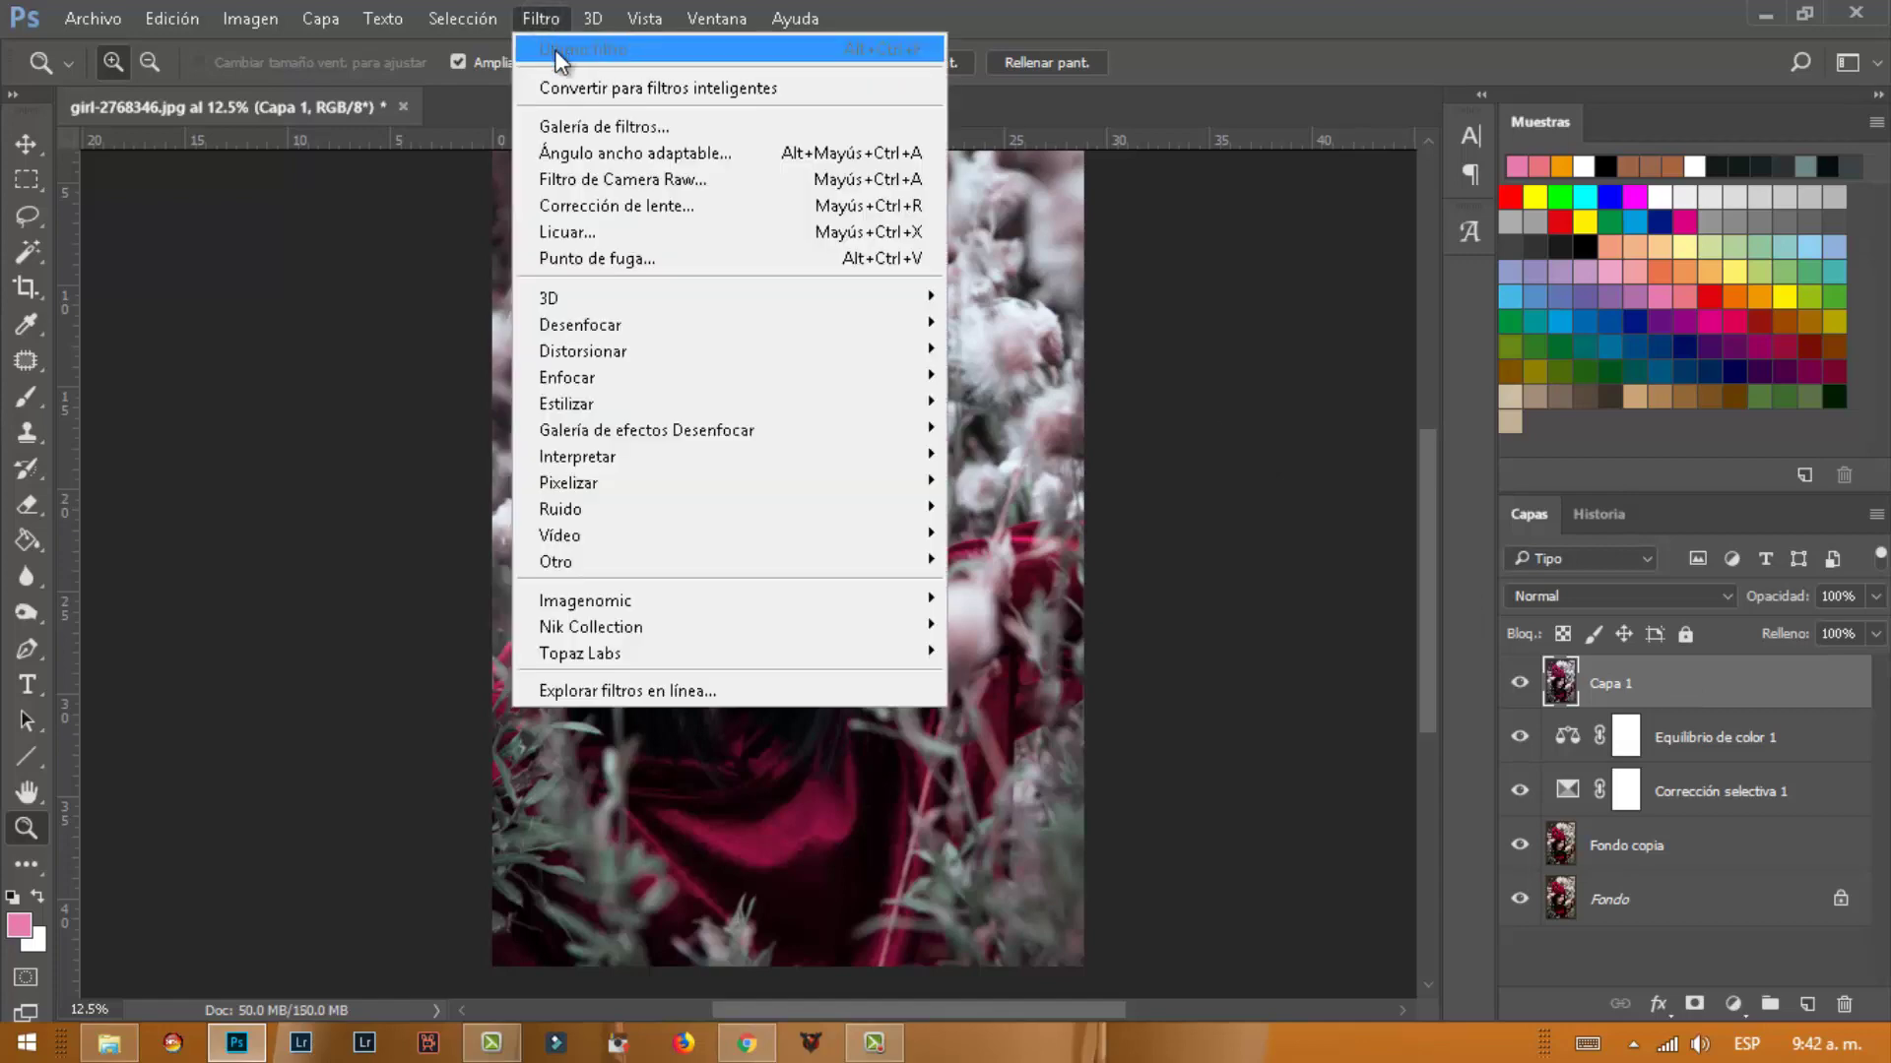
click(612, 180)
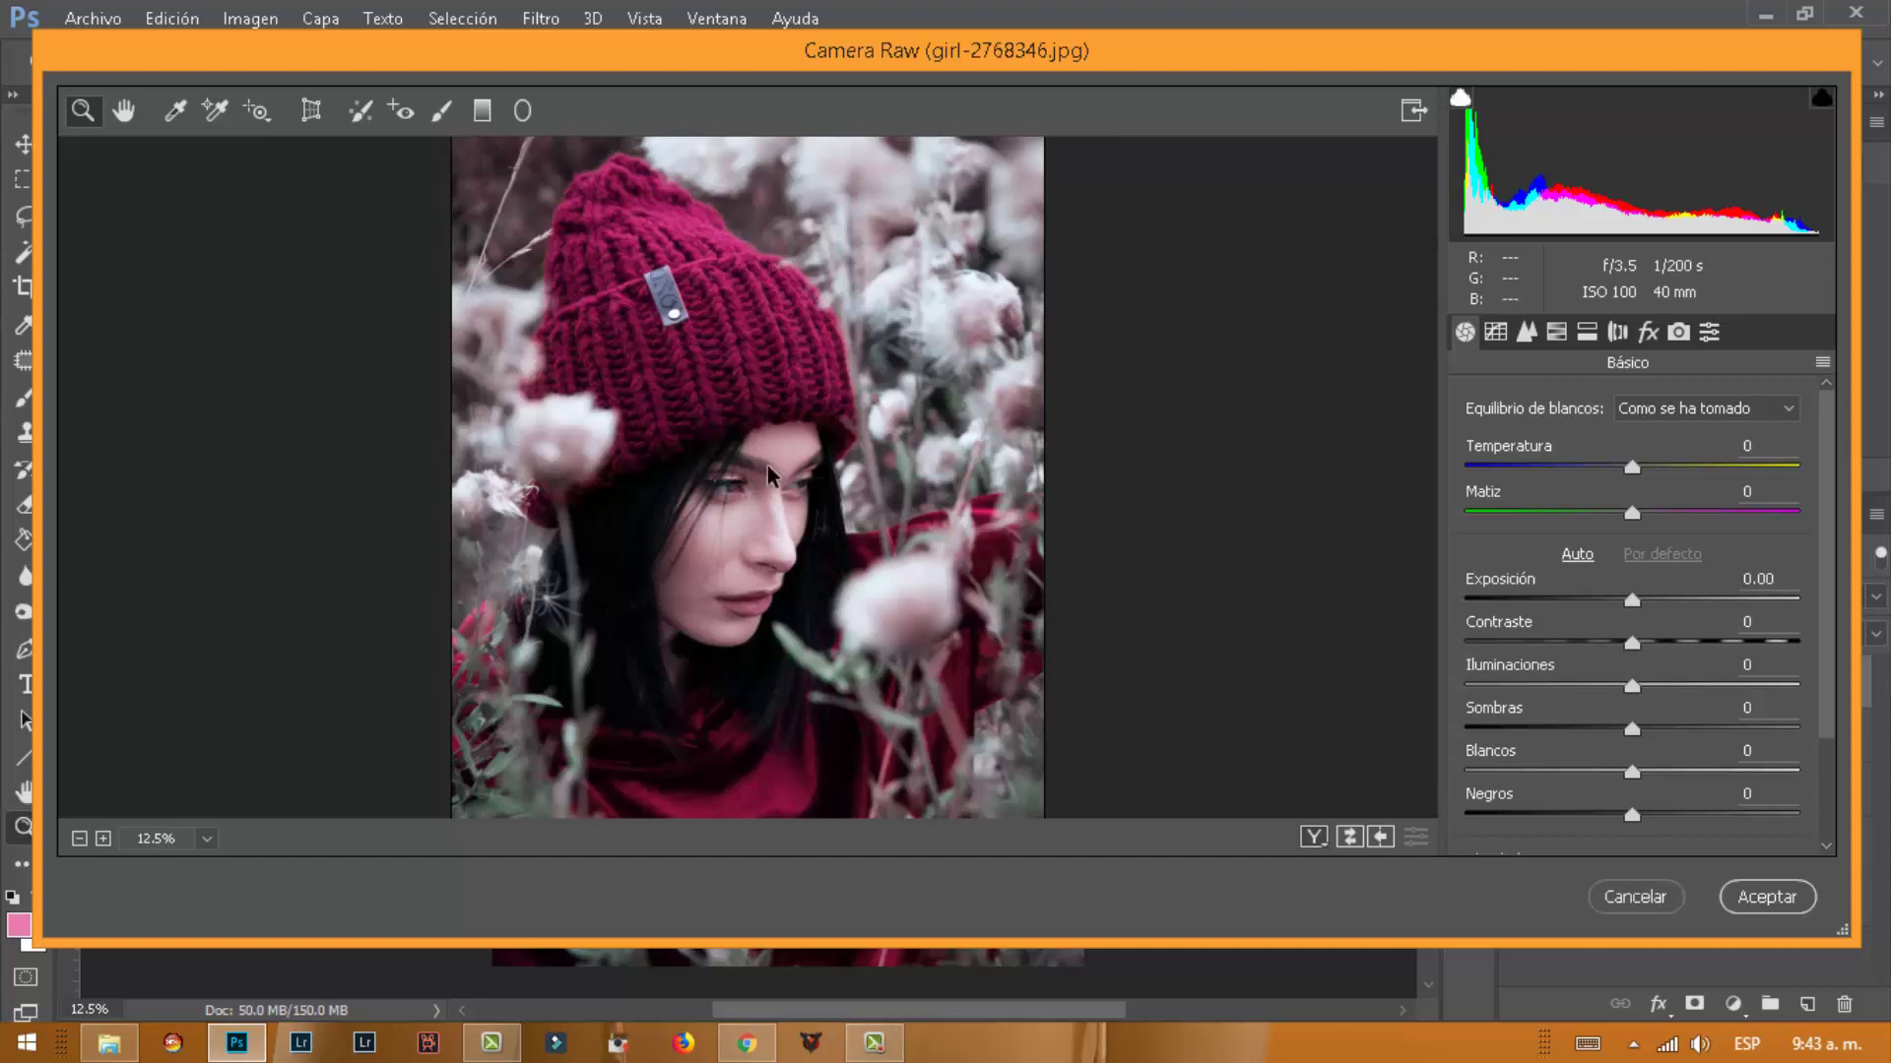
Set Camera Raw HSL hues: Reds +28, Oranges +5, Yellows +8, Aquas +34, Blues −100
click(1555, 332)
click(1489, 448)
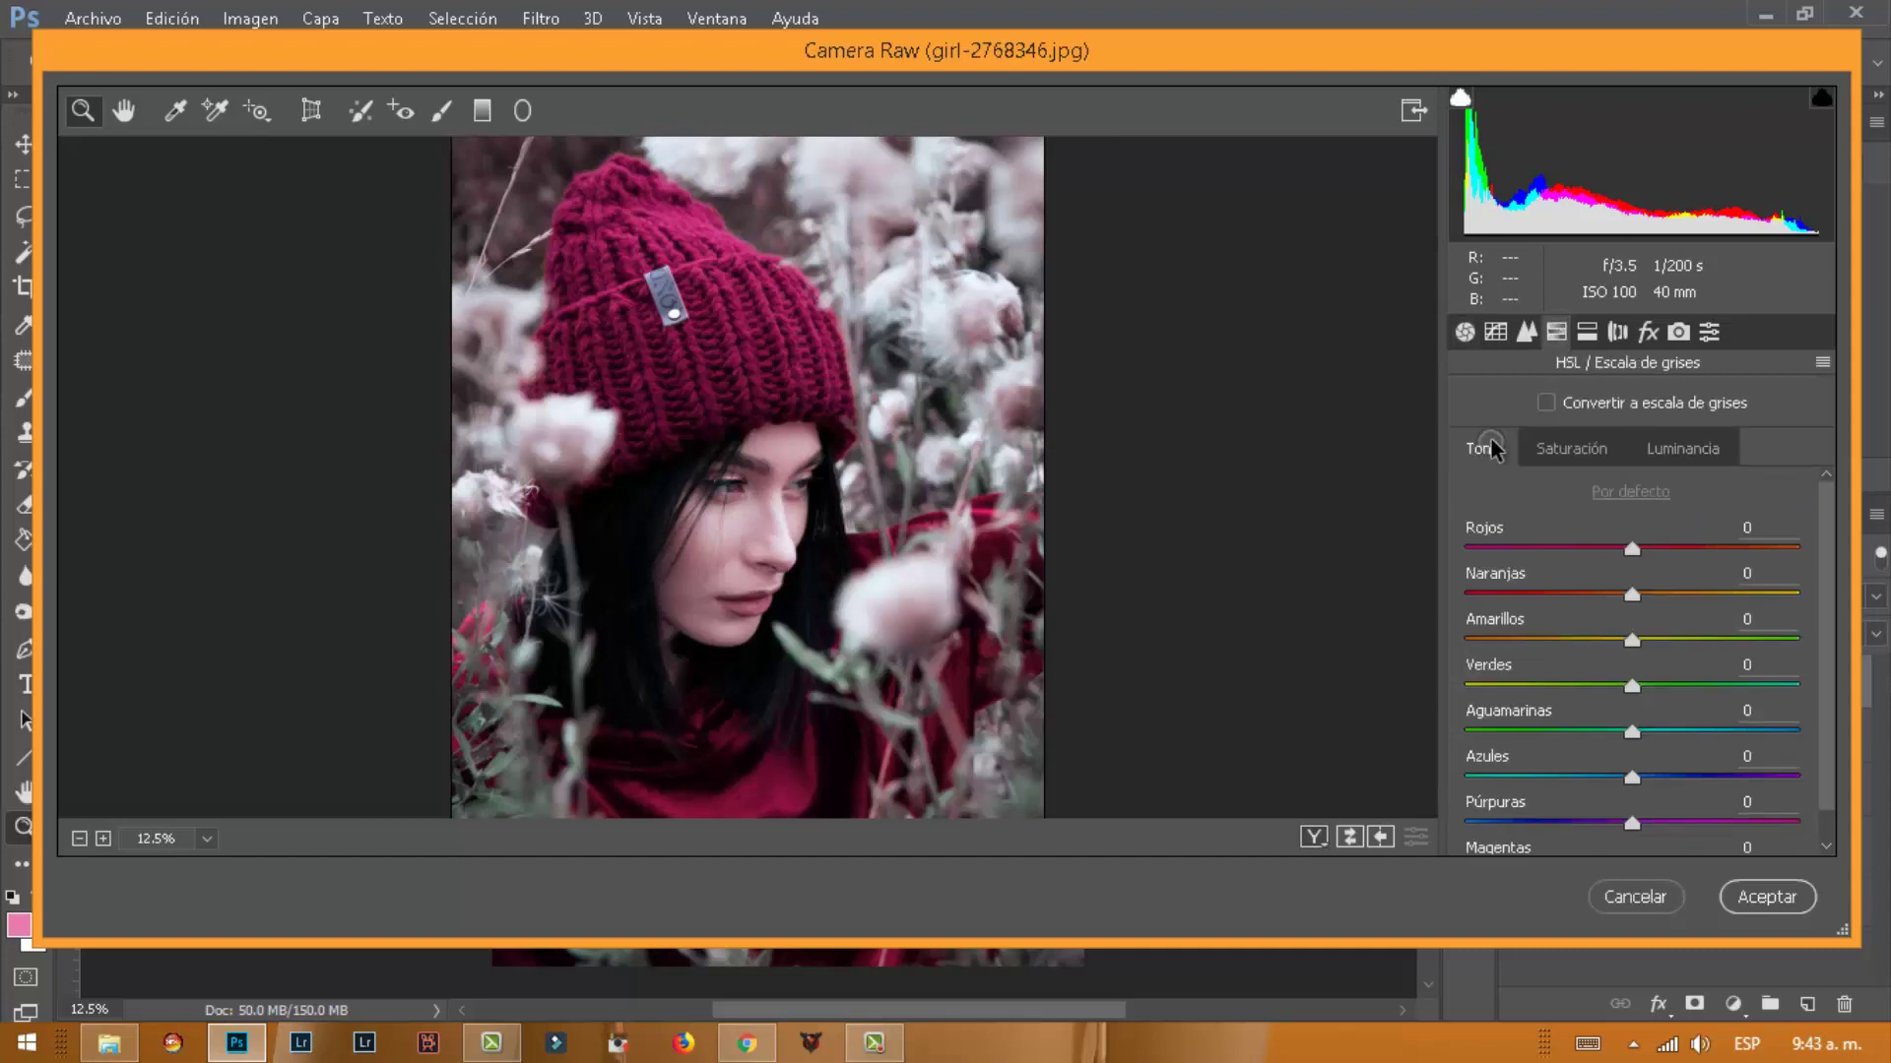
mouse_move(1539, 549)
mouse_down()
mouse_move(1766, 543)
mouse_move(1487, 549)
mouse_move(1624, 534)
mouse_up()
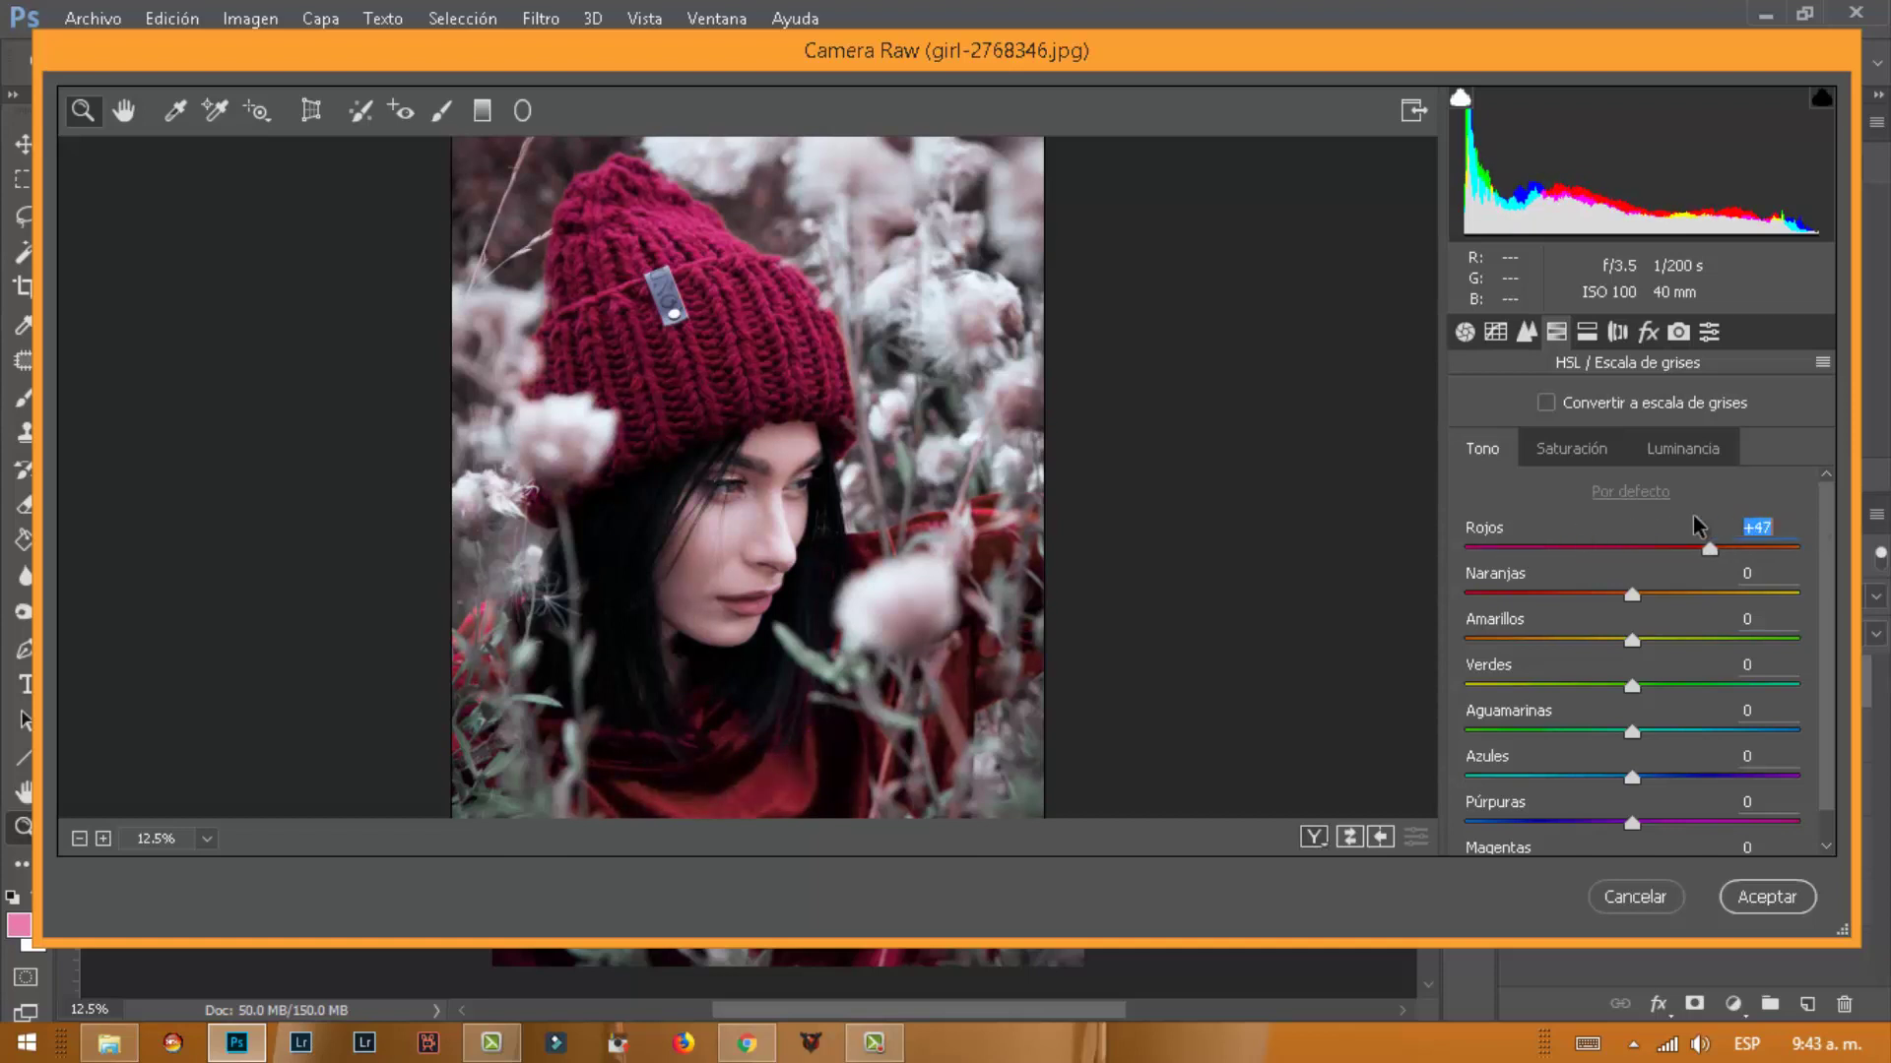
mouse_move(1710, 548)
mouse_down()
mouse_move(1485, 595)
mouse_move(1731, 591)
mouse_up()
mouse_move(1595, 601)
mouse_down()
mouse_move(1570, 626)
mouse_move(1725, 640)
mouse_up()
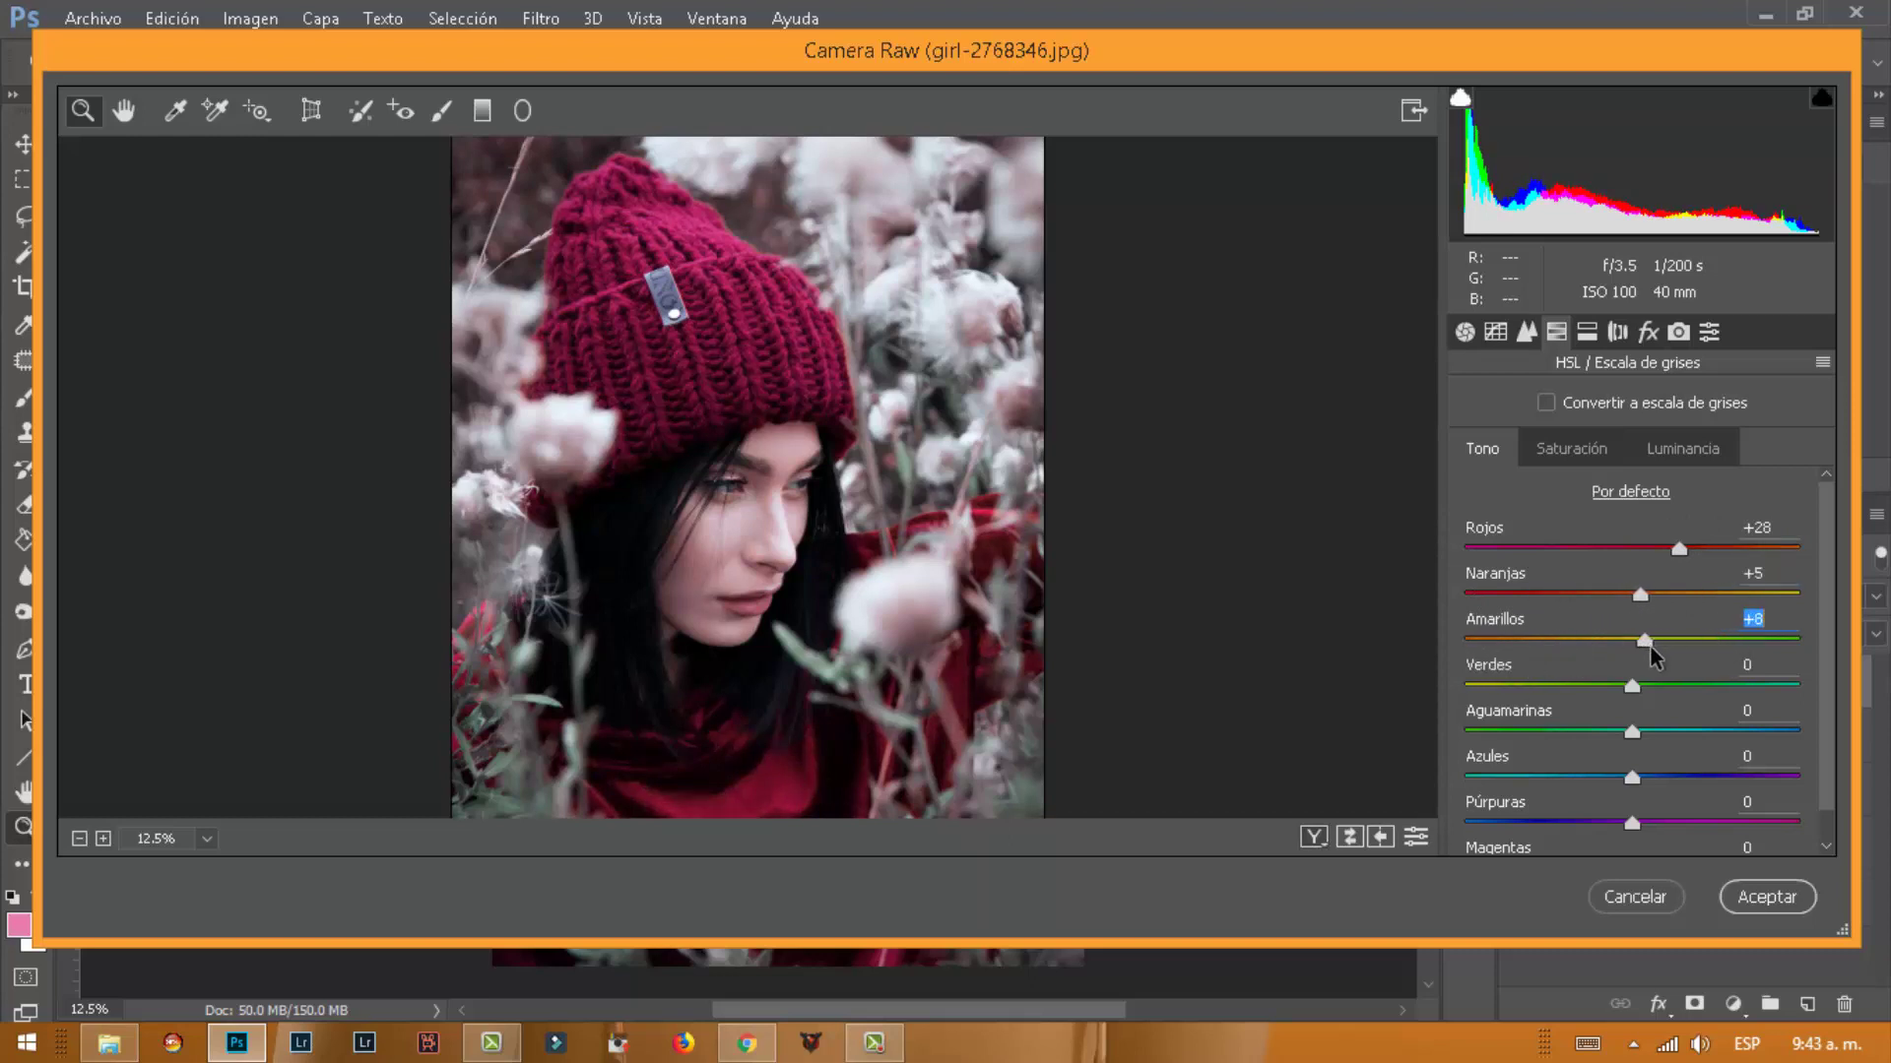
drag(1632, 732, 1737, 738)
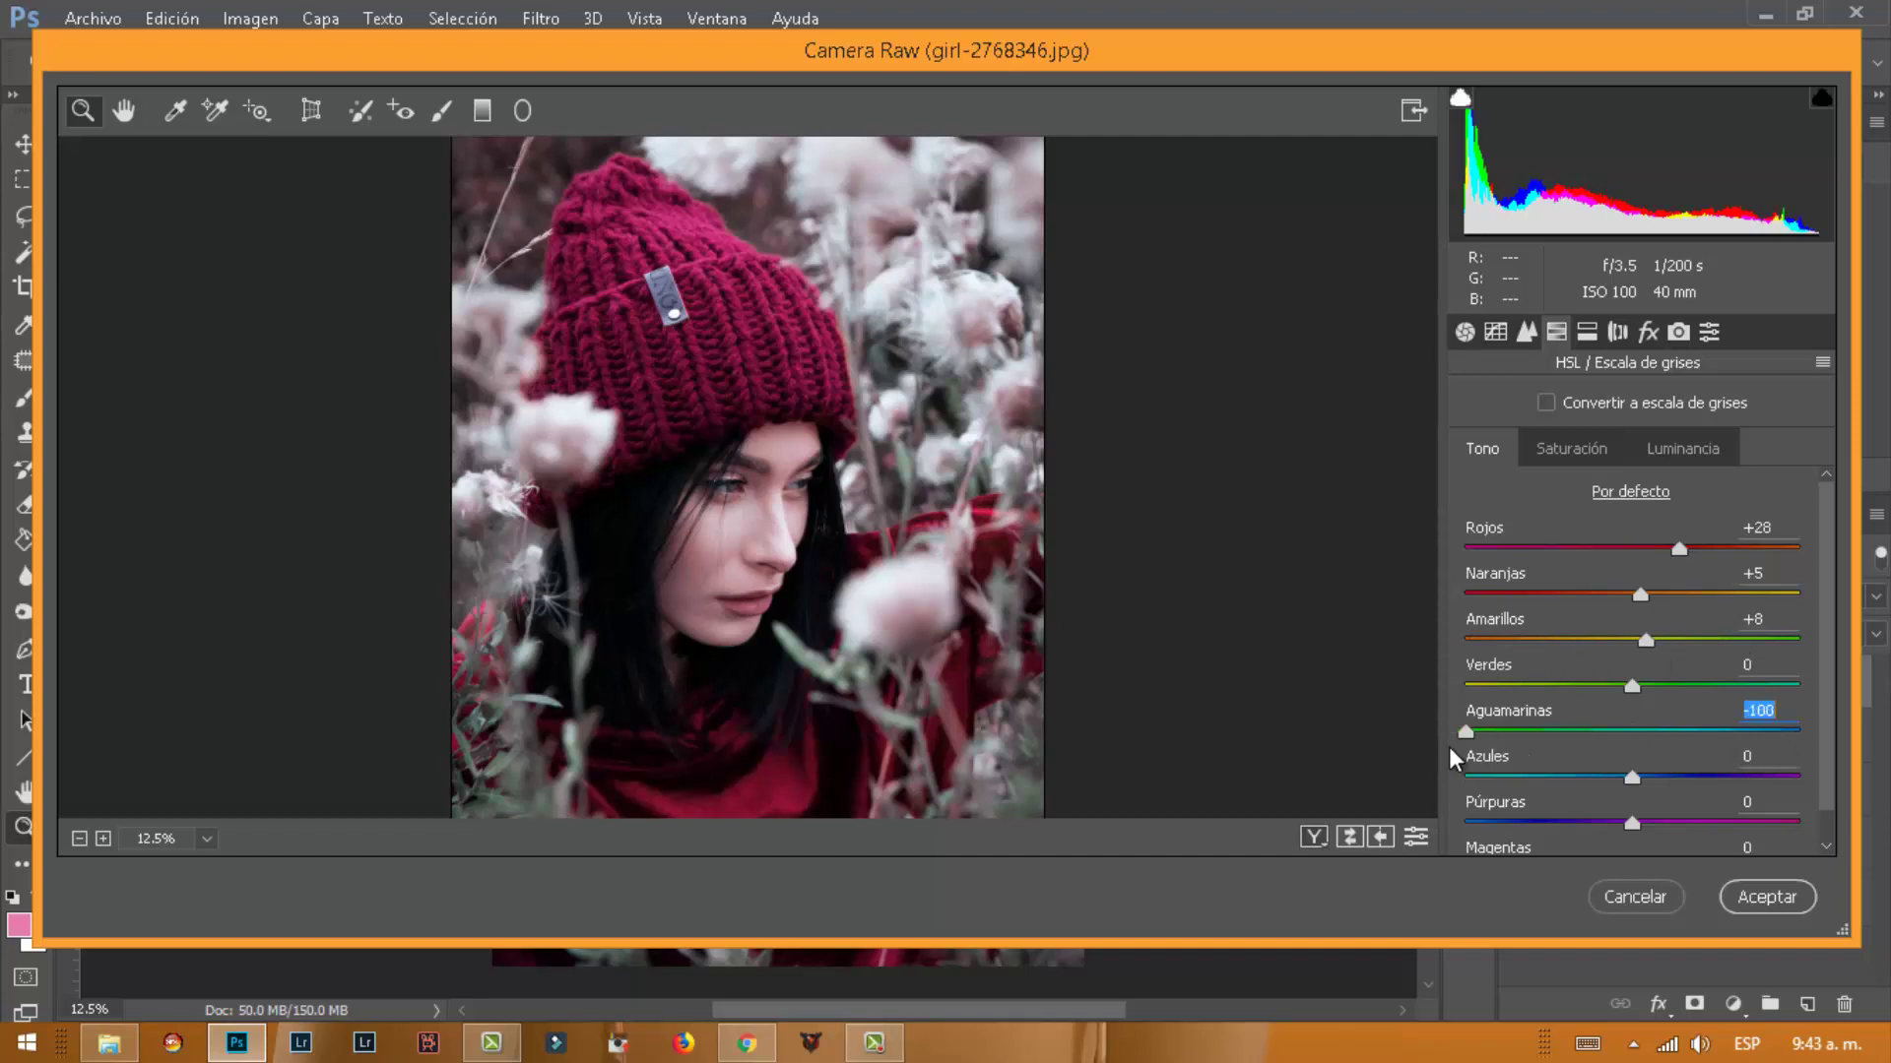
key(Down)
key(Down)
key(Down)
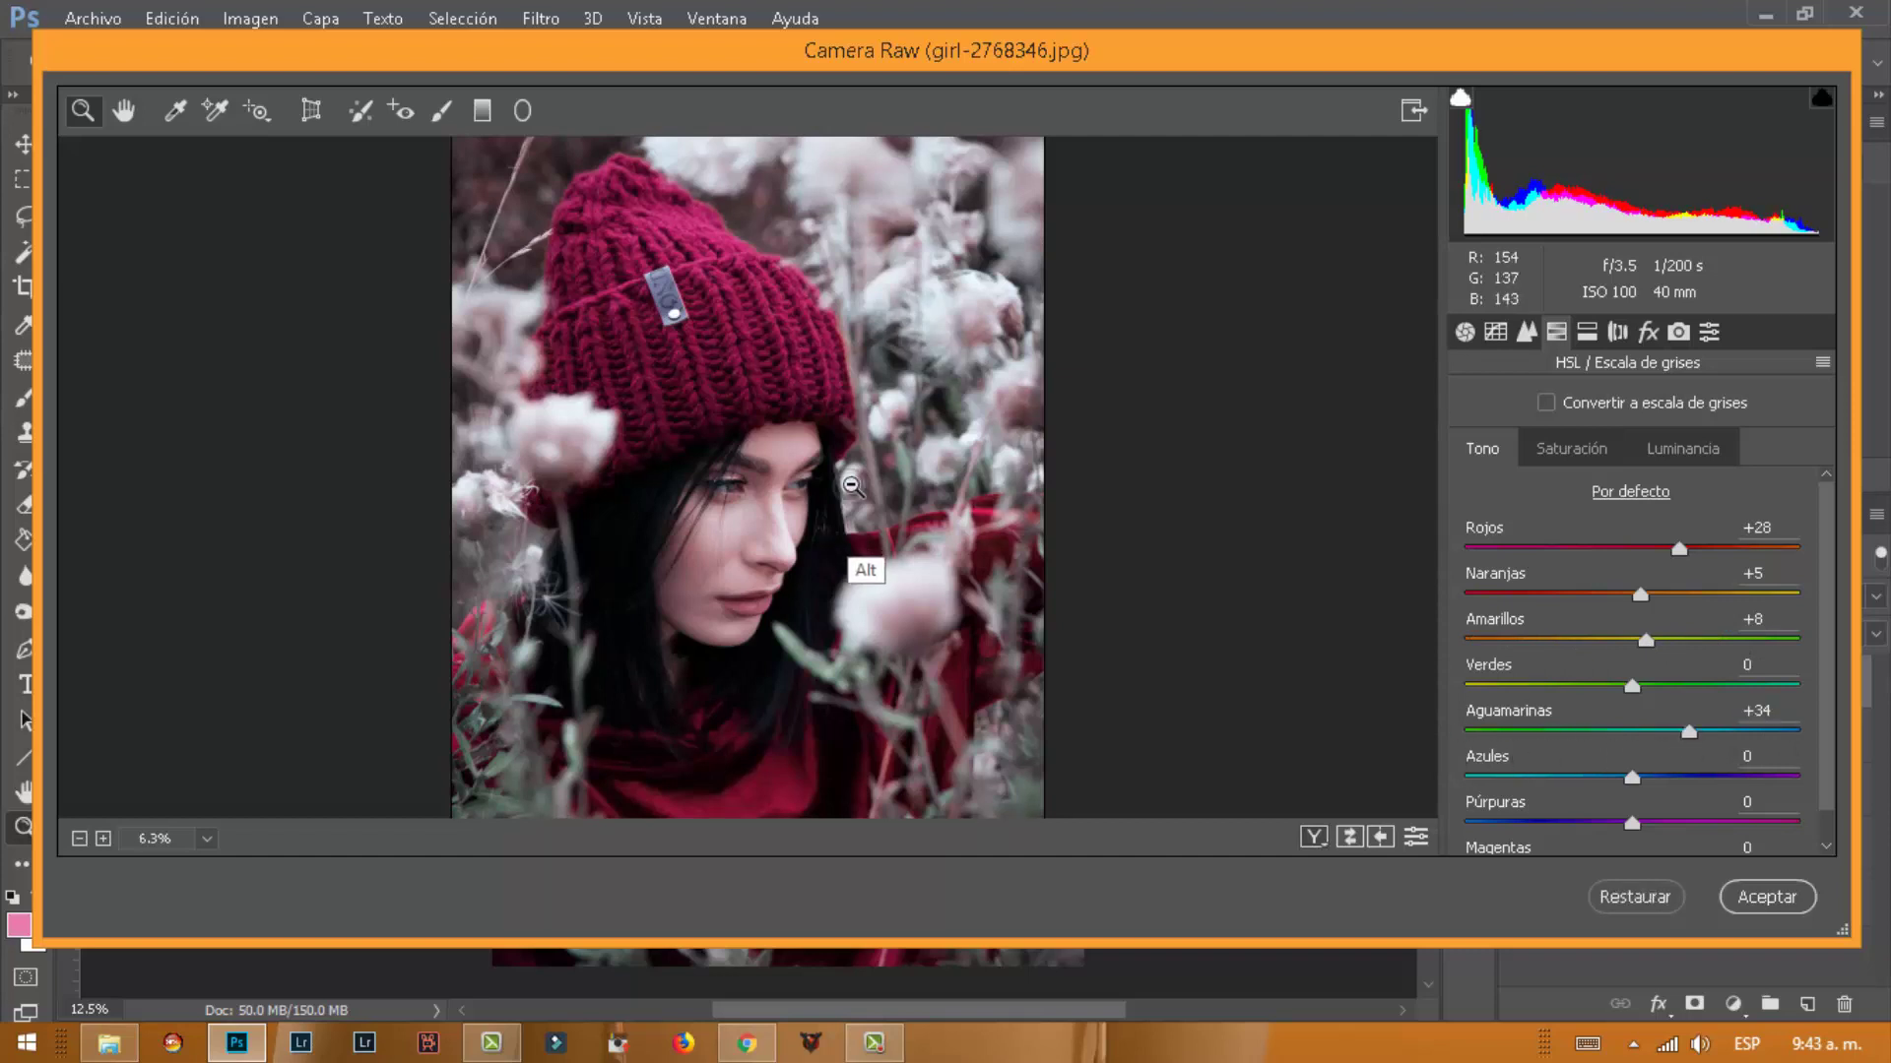
alt+click(849, 557)
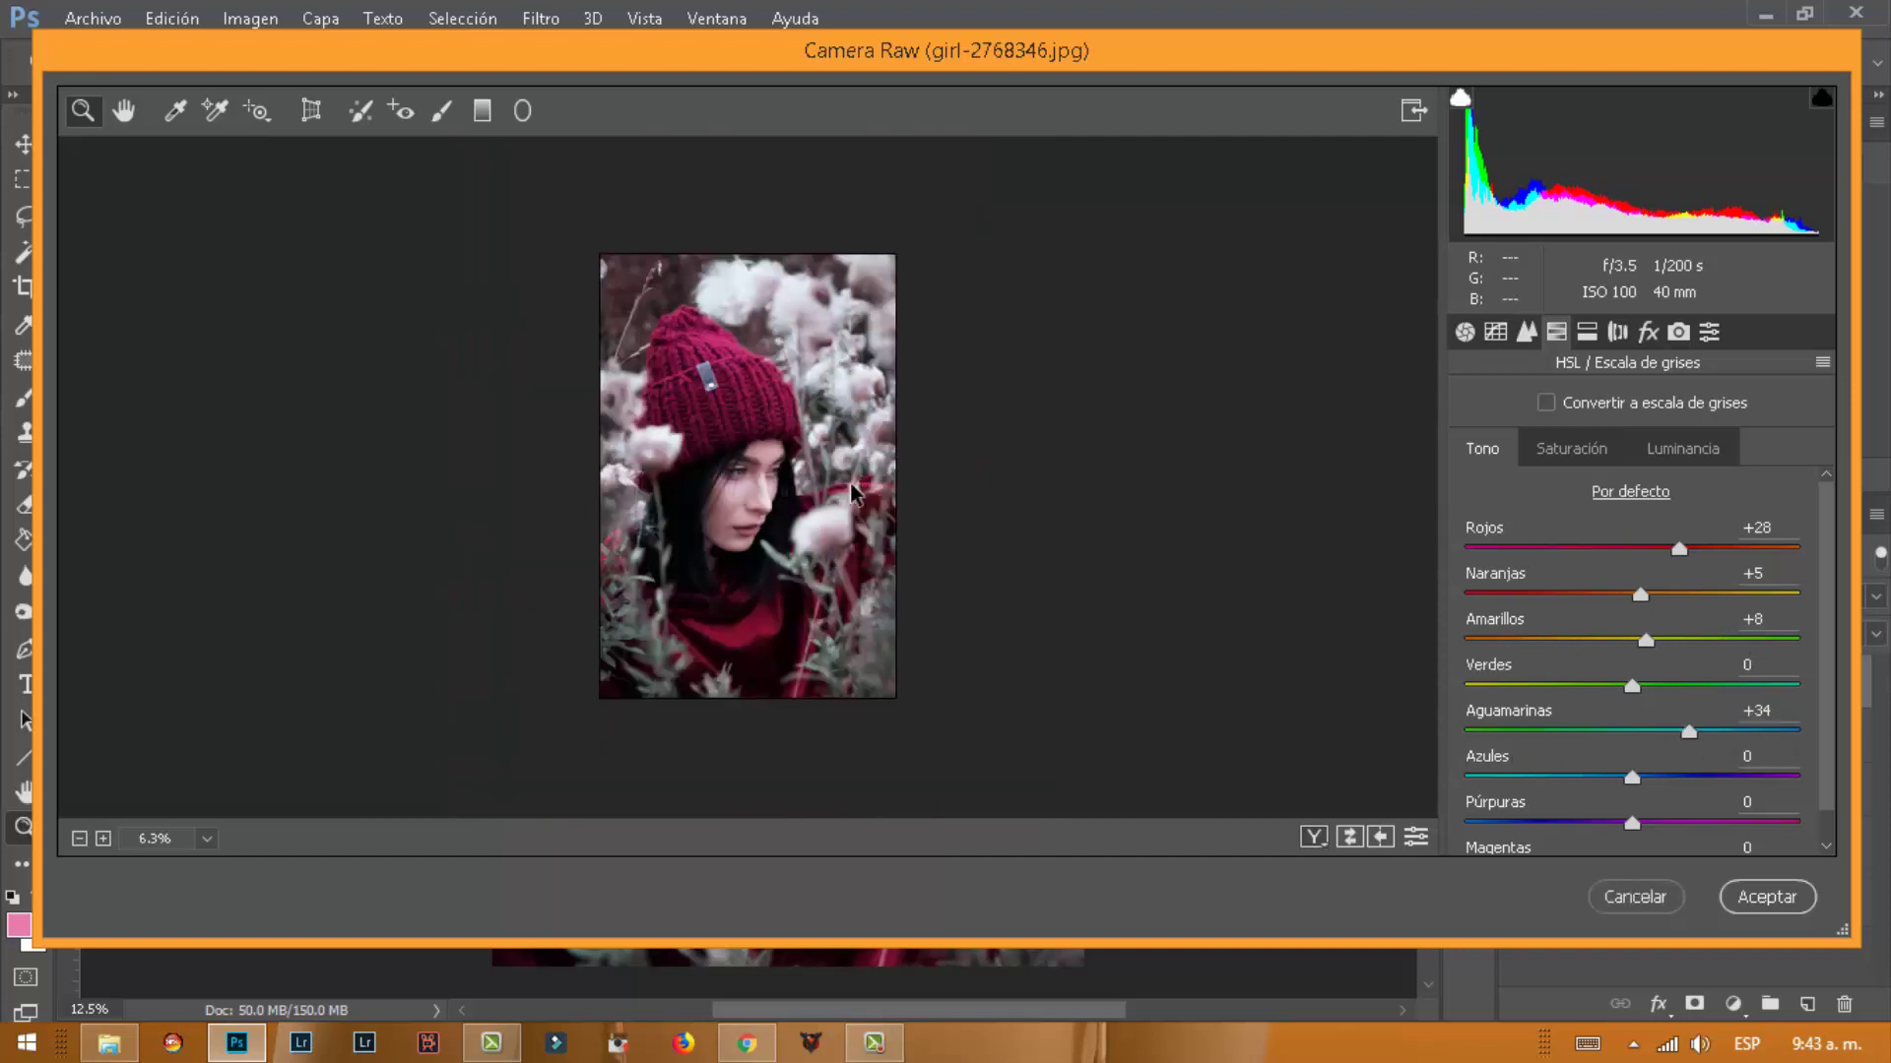
drag(1631, 778, 1481, 775)
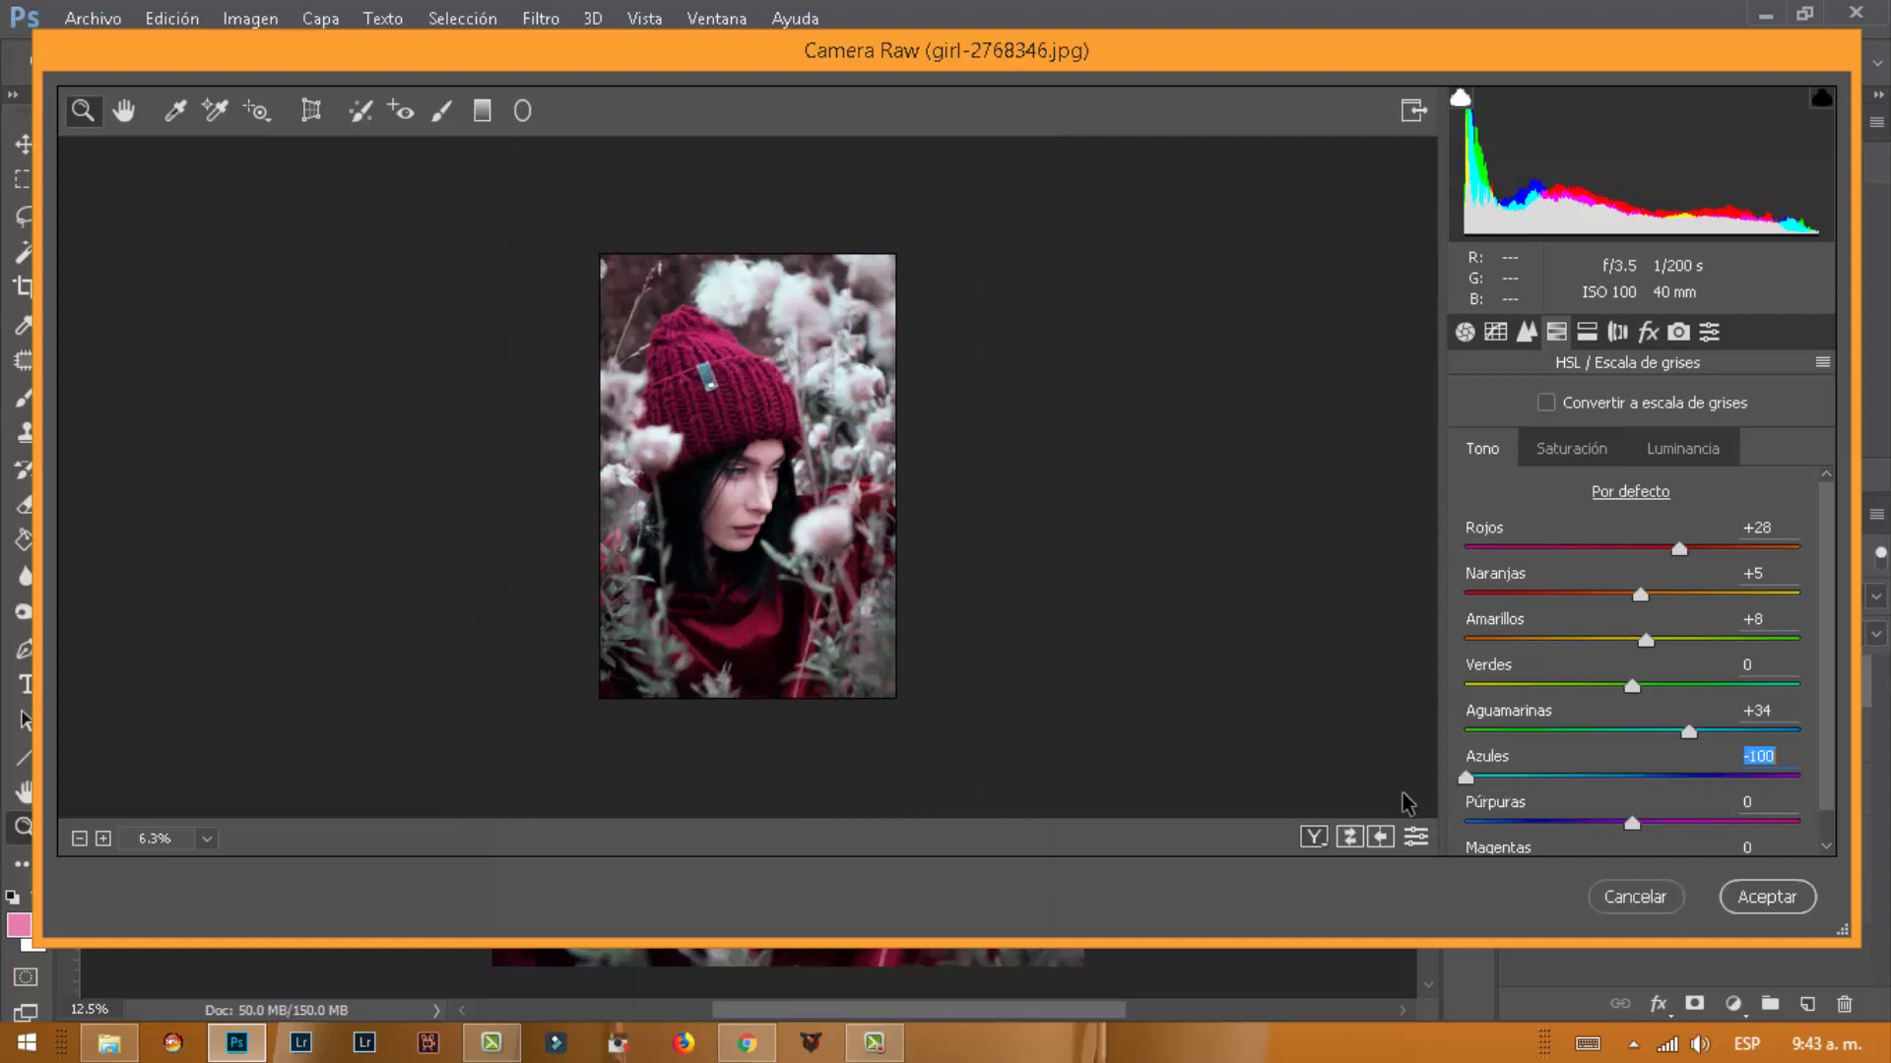
click(763, 494)
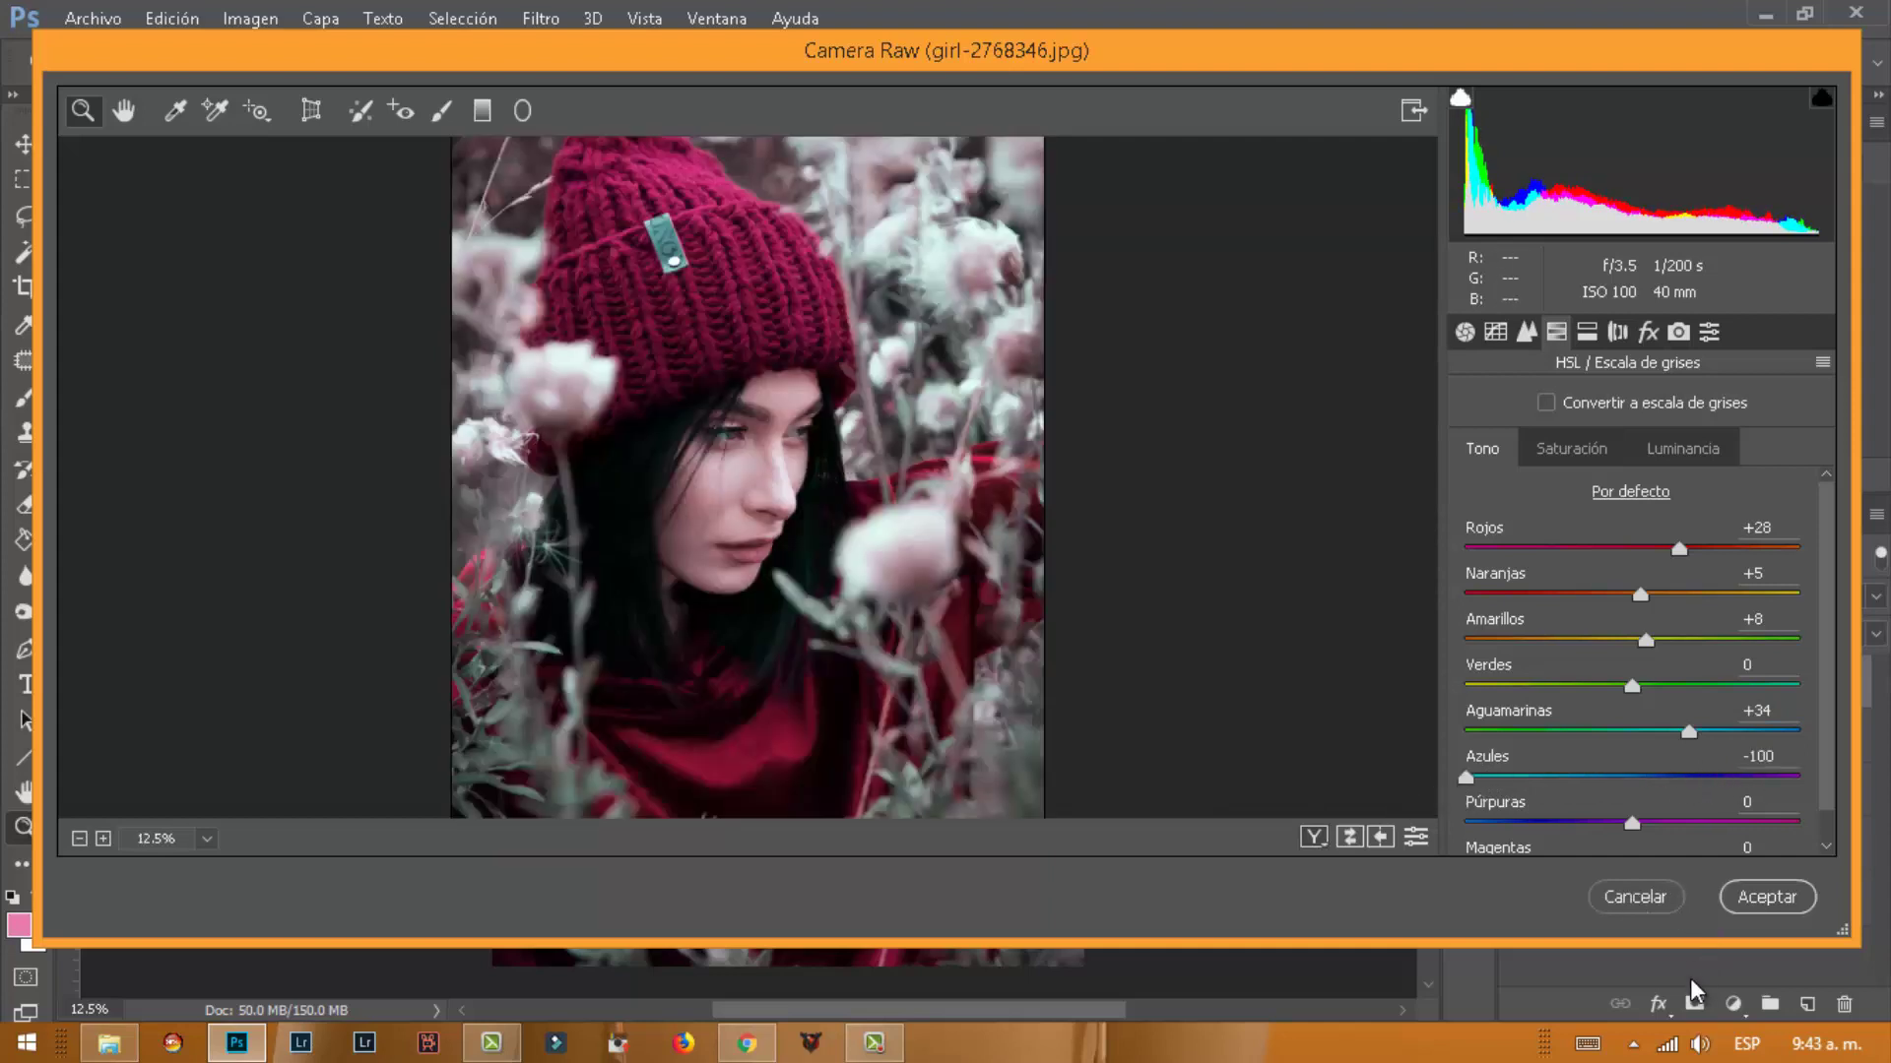
drag(1685, 945, 1696, 1029)
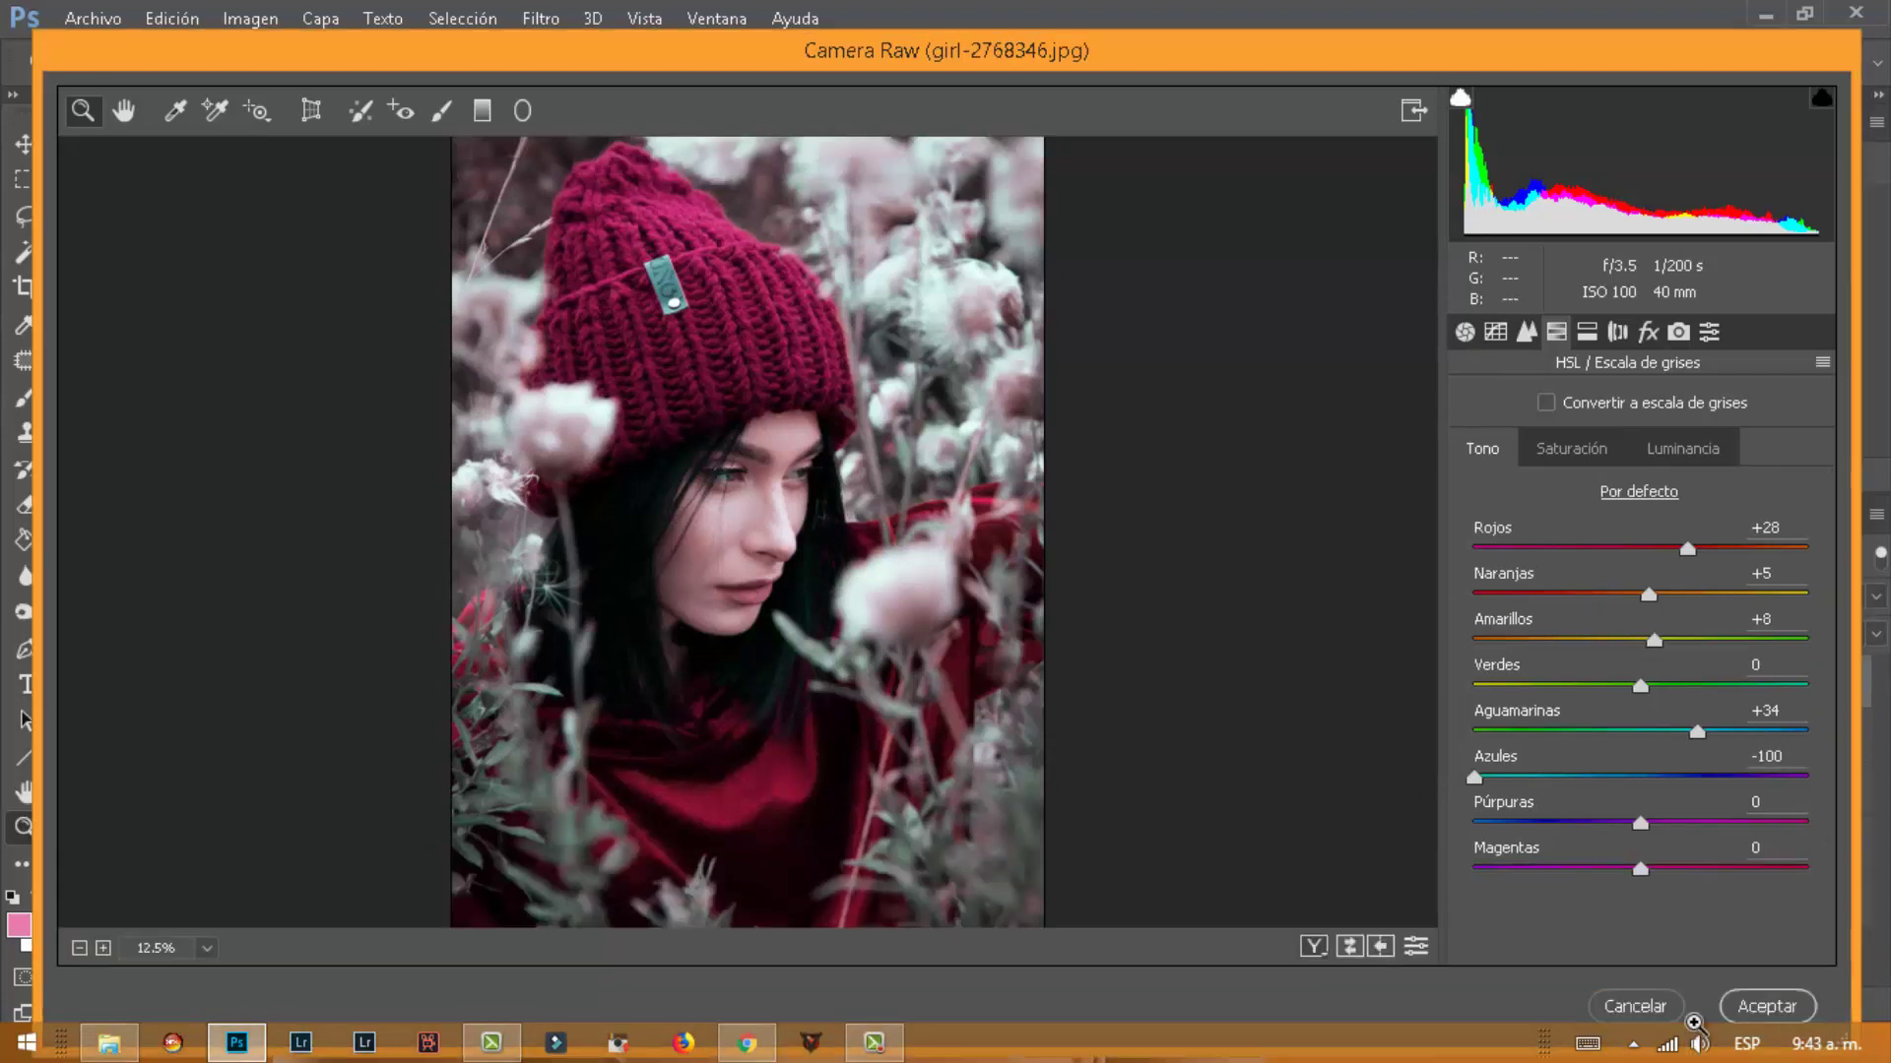
Set HSL saturation to Oranges +32, Aquas +22 and Blues −100
click(1575, 451)
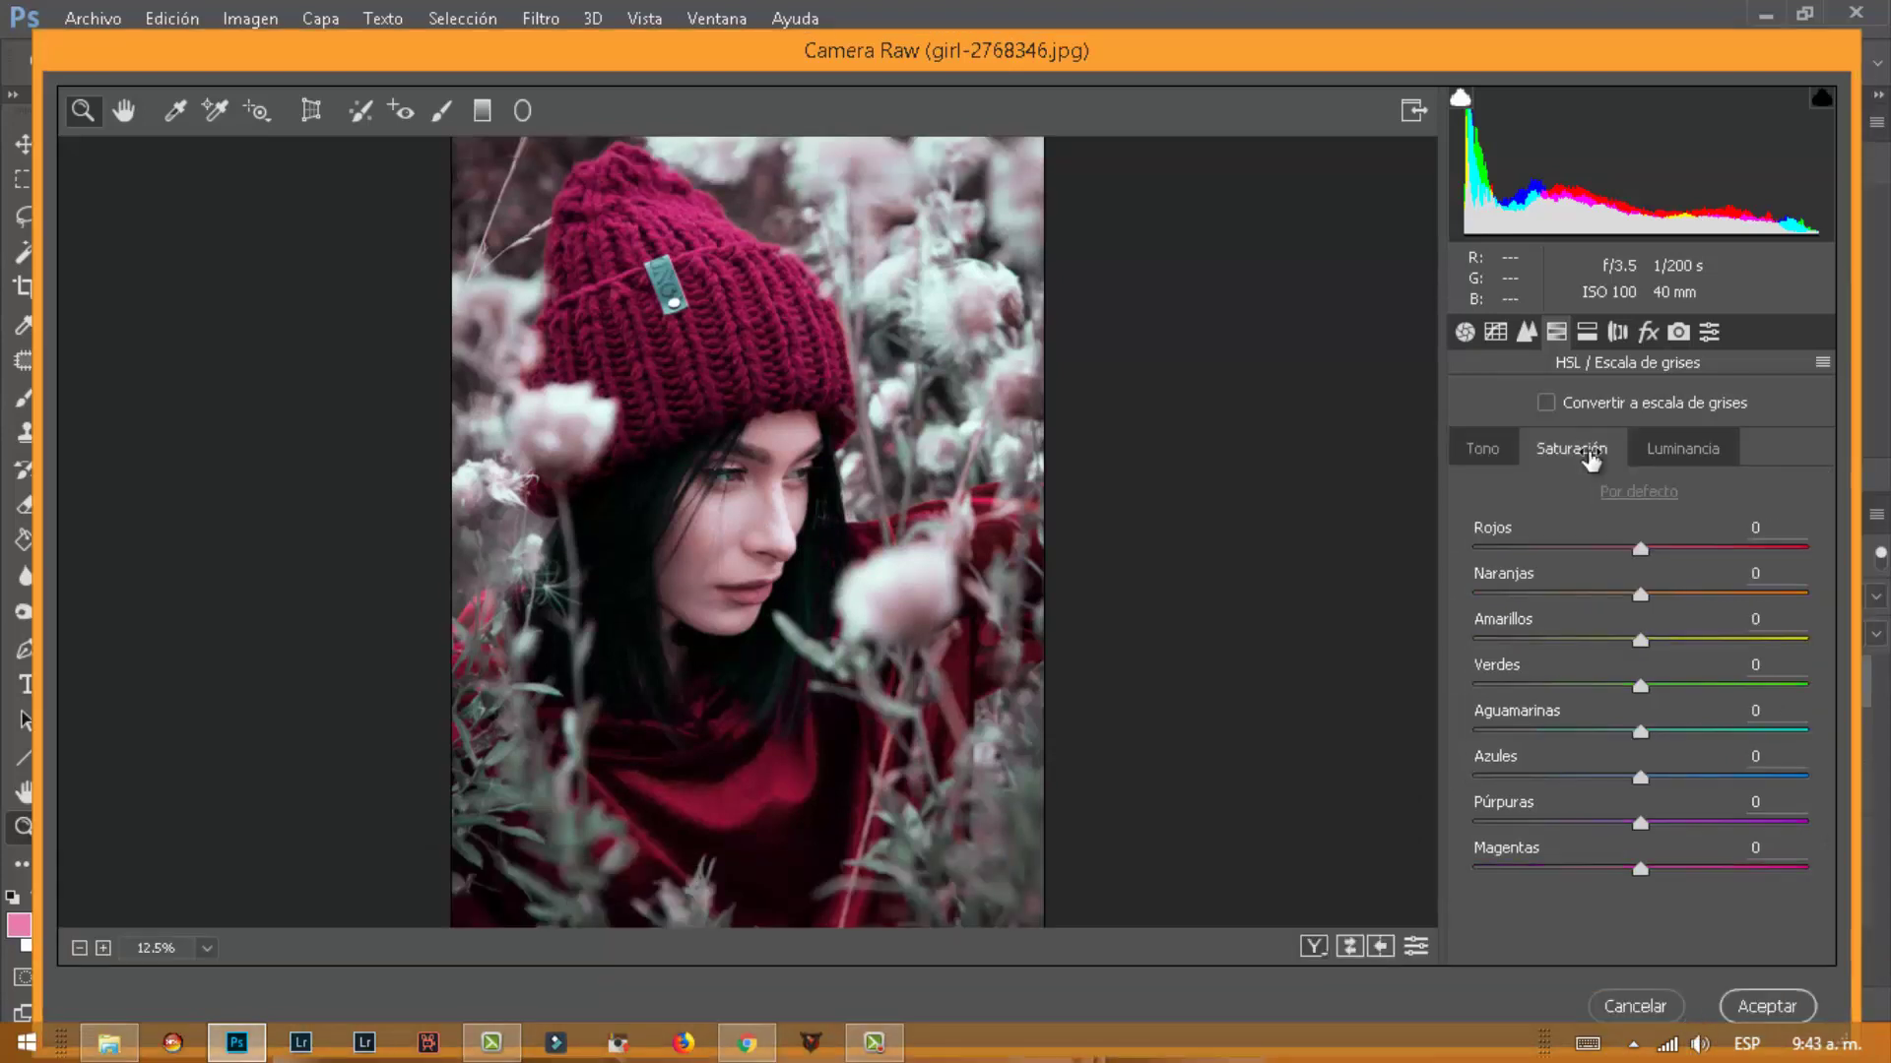
mouse_move(1639, 594)
mouse_down()
mouse_move(1777, 594)
mouse_move(1695, 609)
mouse_up()
click(1755, 756)
text(100)
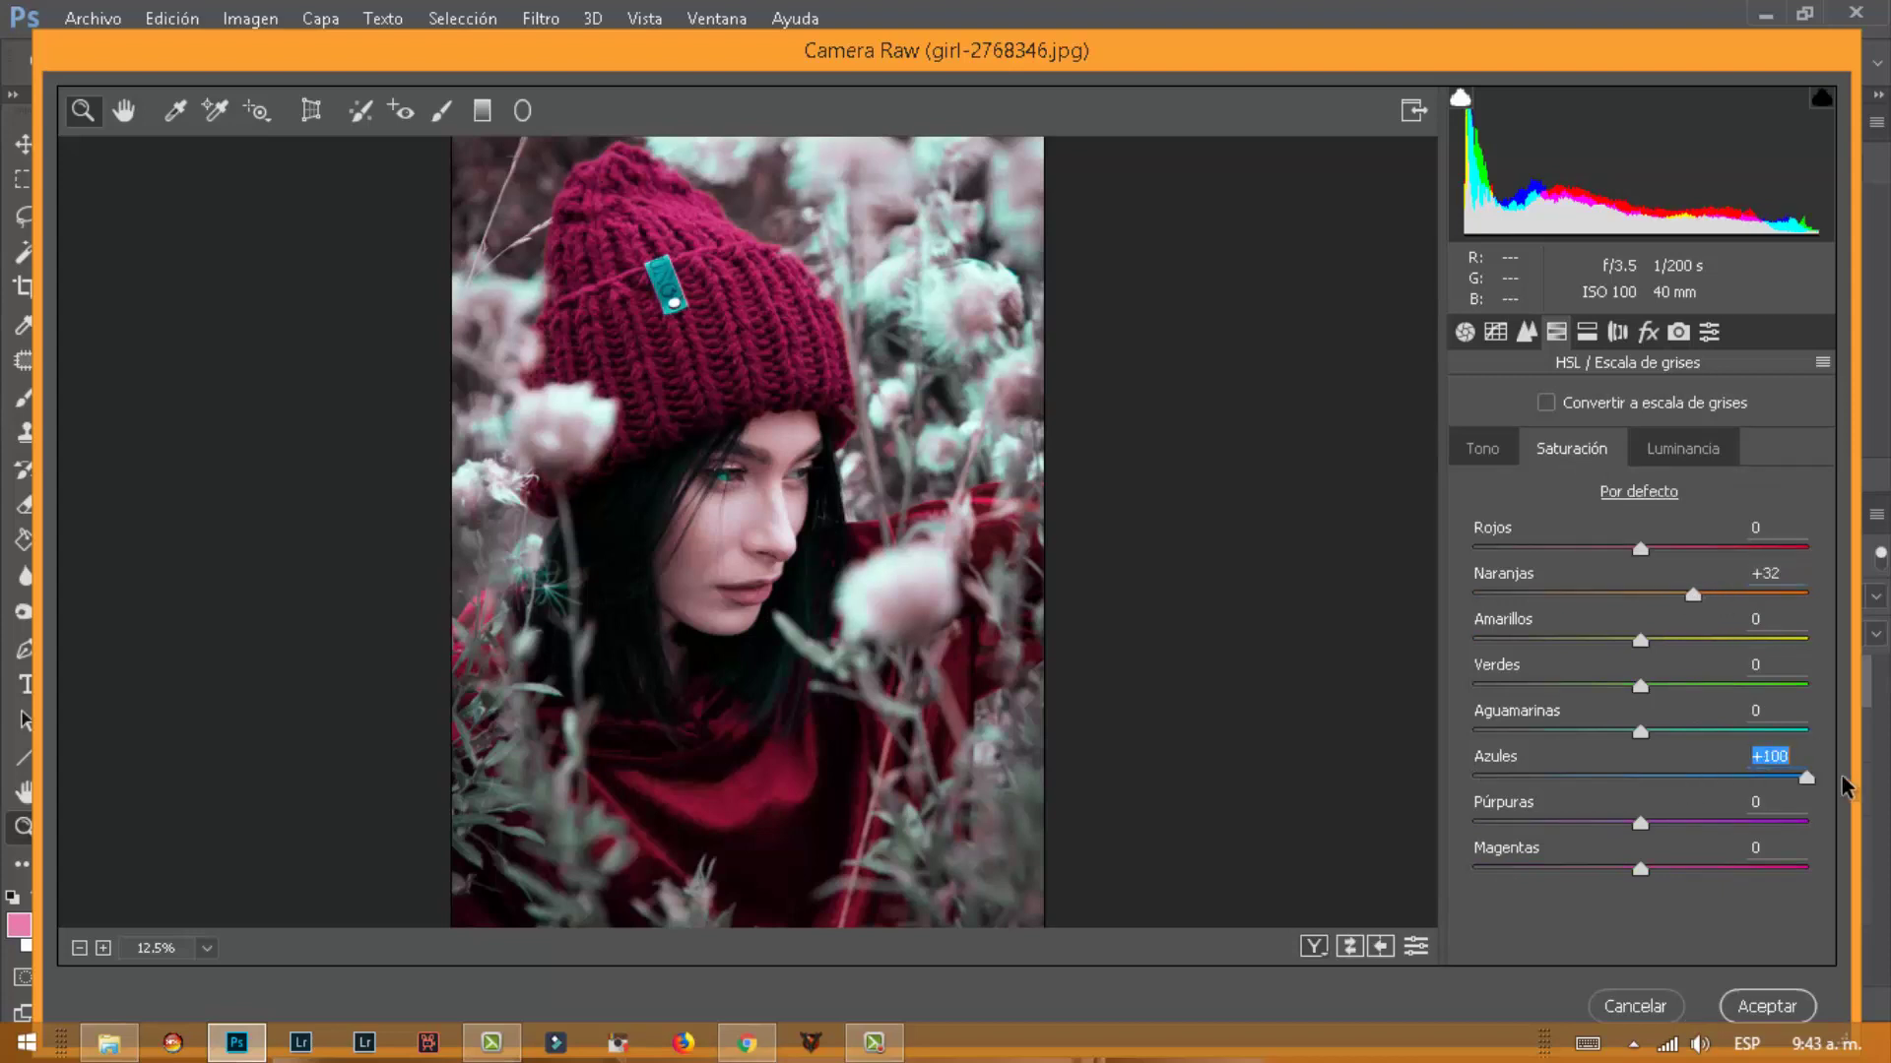
text(50)
key(Return)
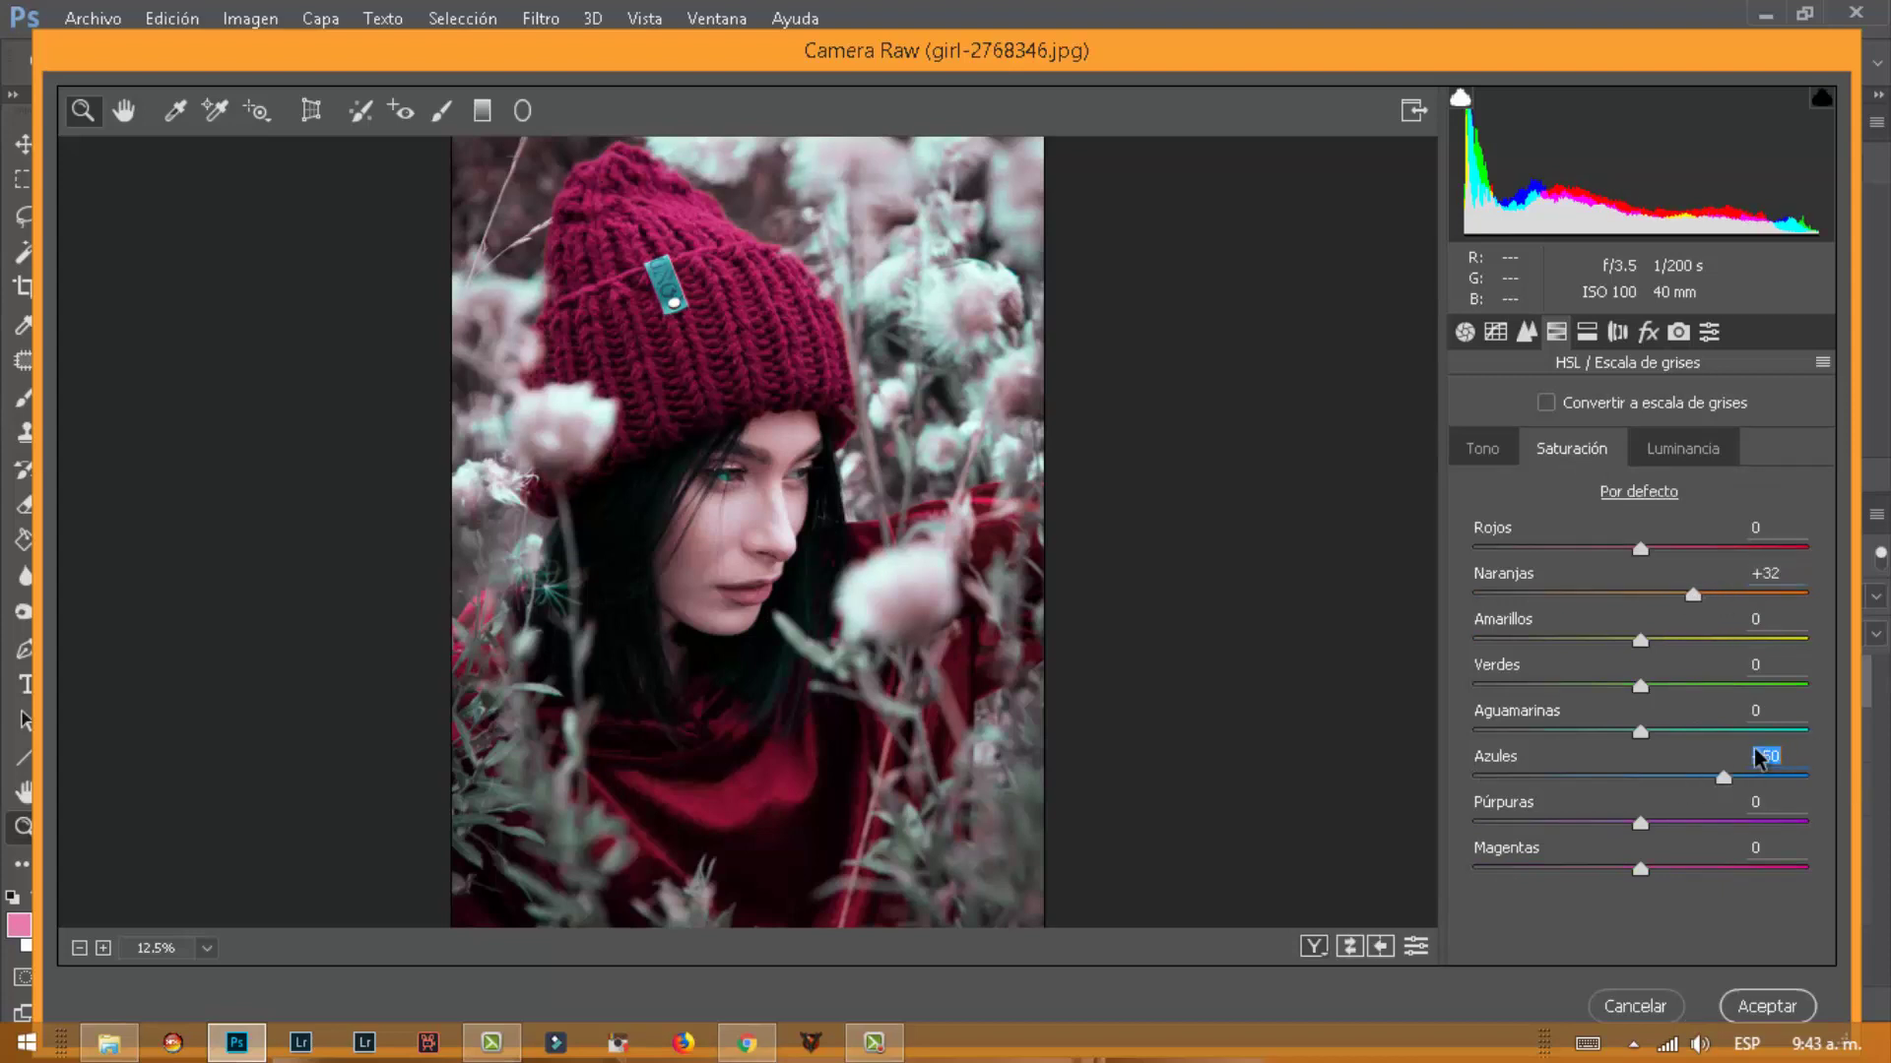
mouse_move(1757, 755)
mouse_down()
mouse_move(1673, 774)
mouse_move(1714, 732)
mouse_move(1684, 735)
mouse_up()
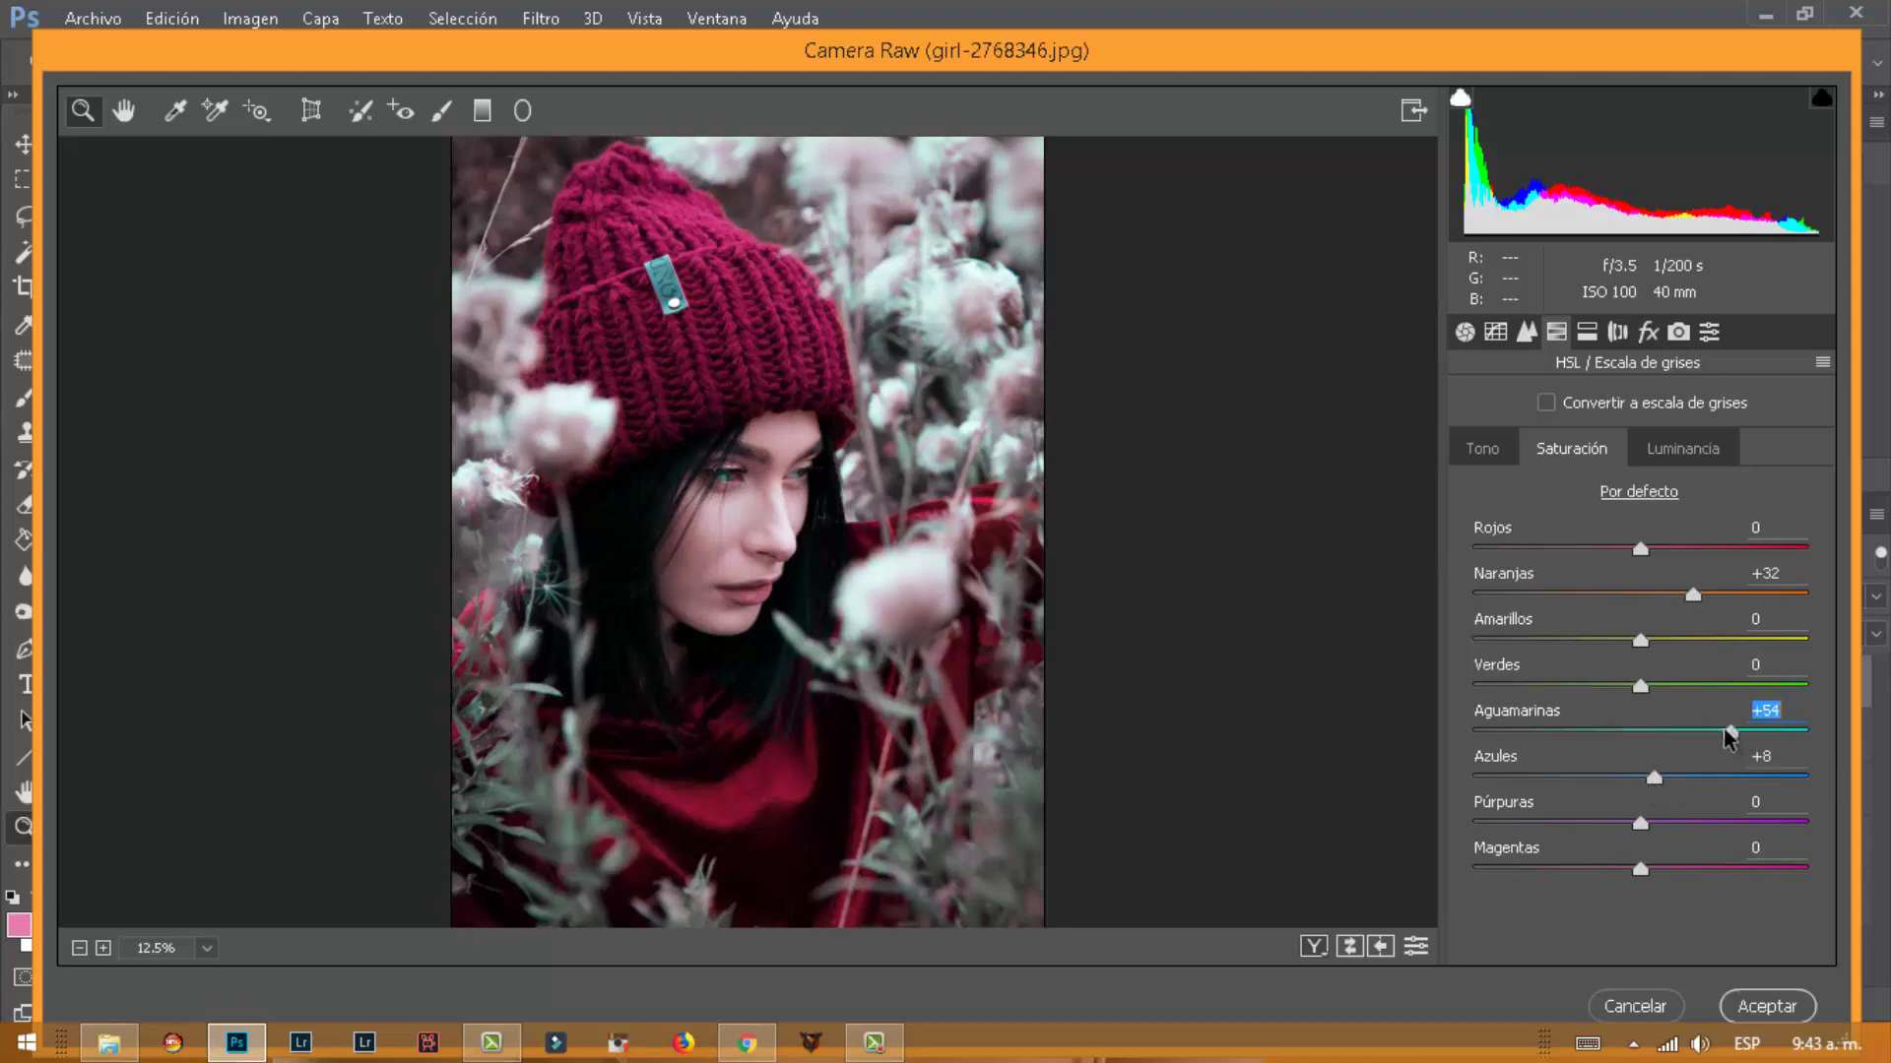
click(1683, 412)
click(1569, 406)
click(1762, 756)
text(+40)
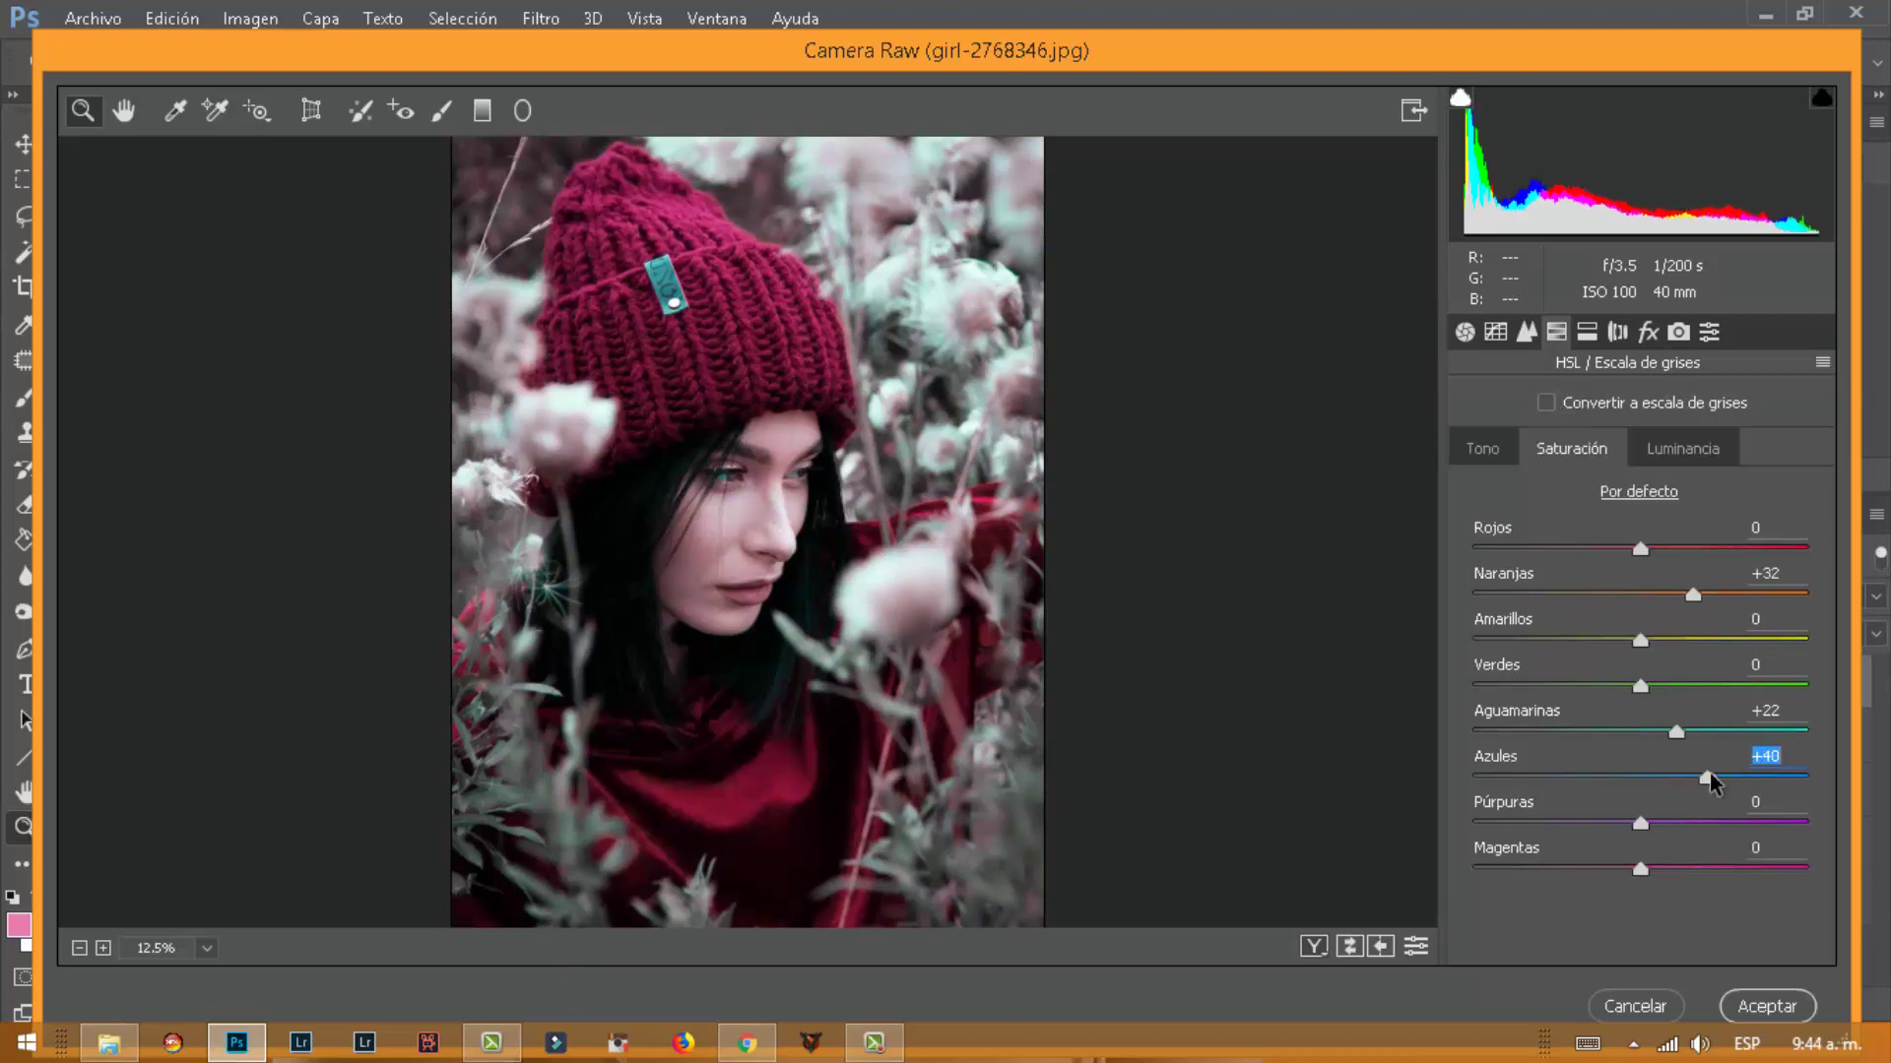
mouse_move(1712, 778)
mouse_down()
mouse_move(1498, 778)
mouse_move(1438, 807)
mouse_up()
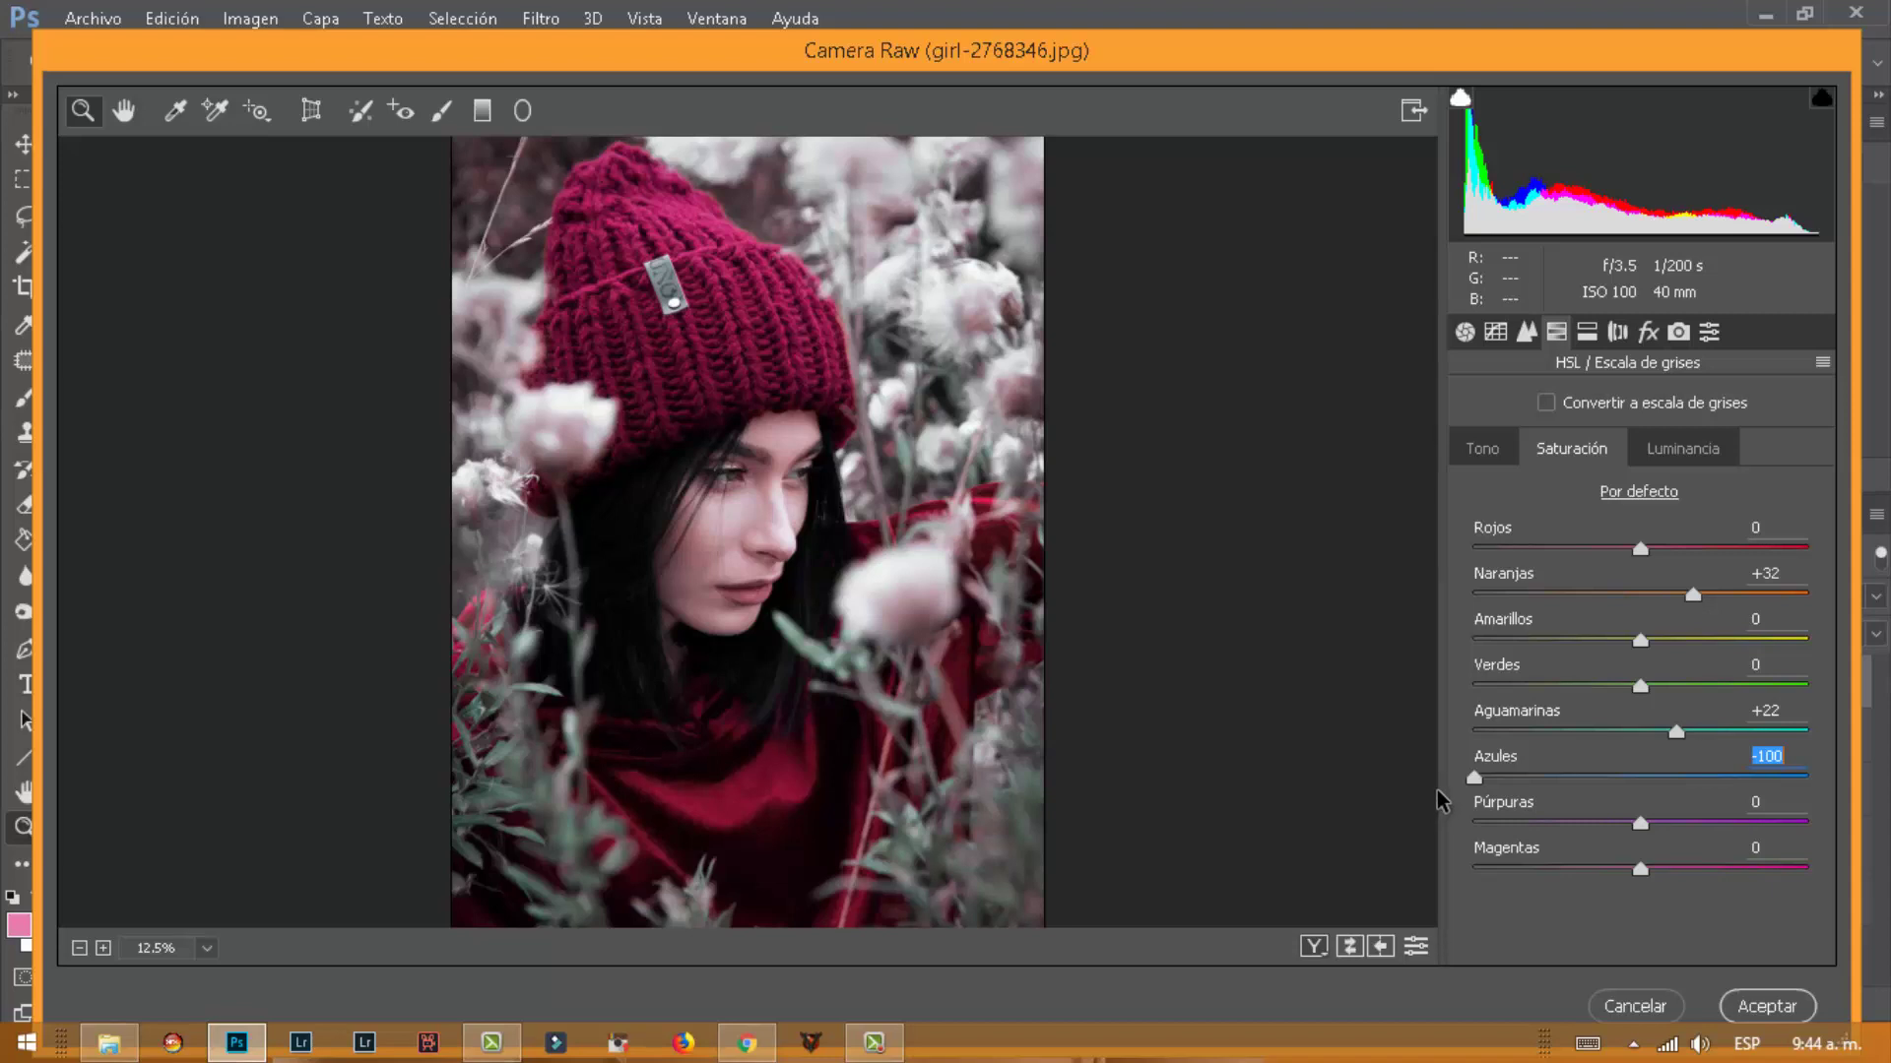
Raise the Aquas luminance to +30
click(1682, 455)
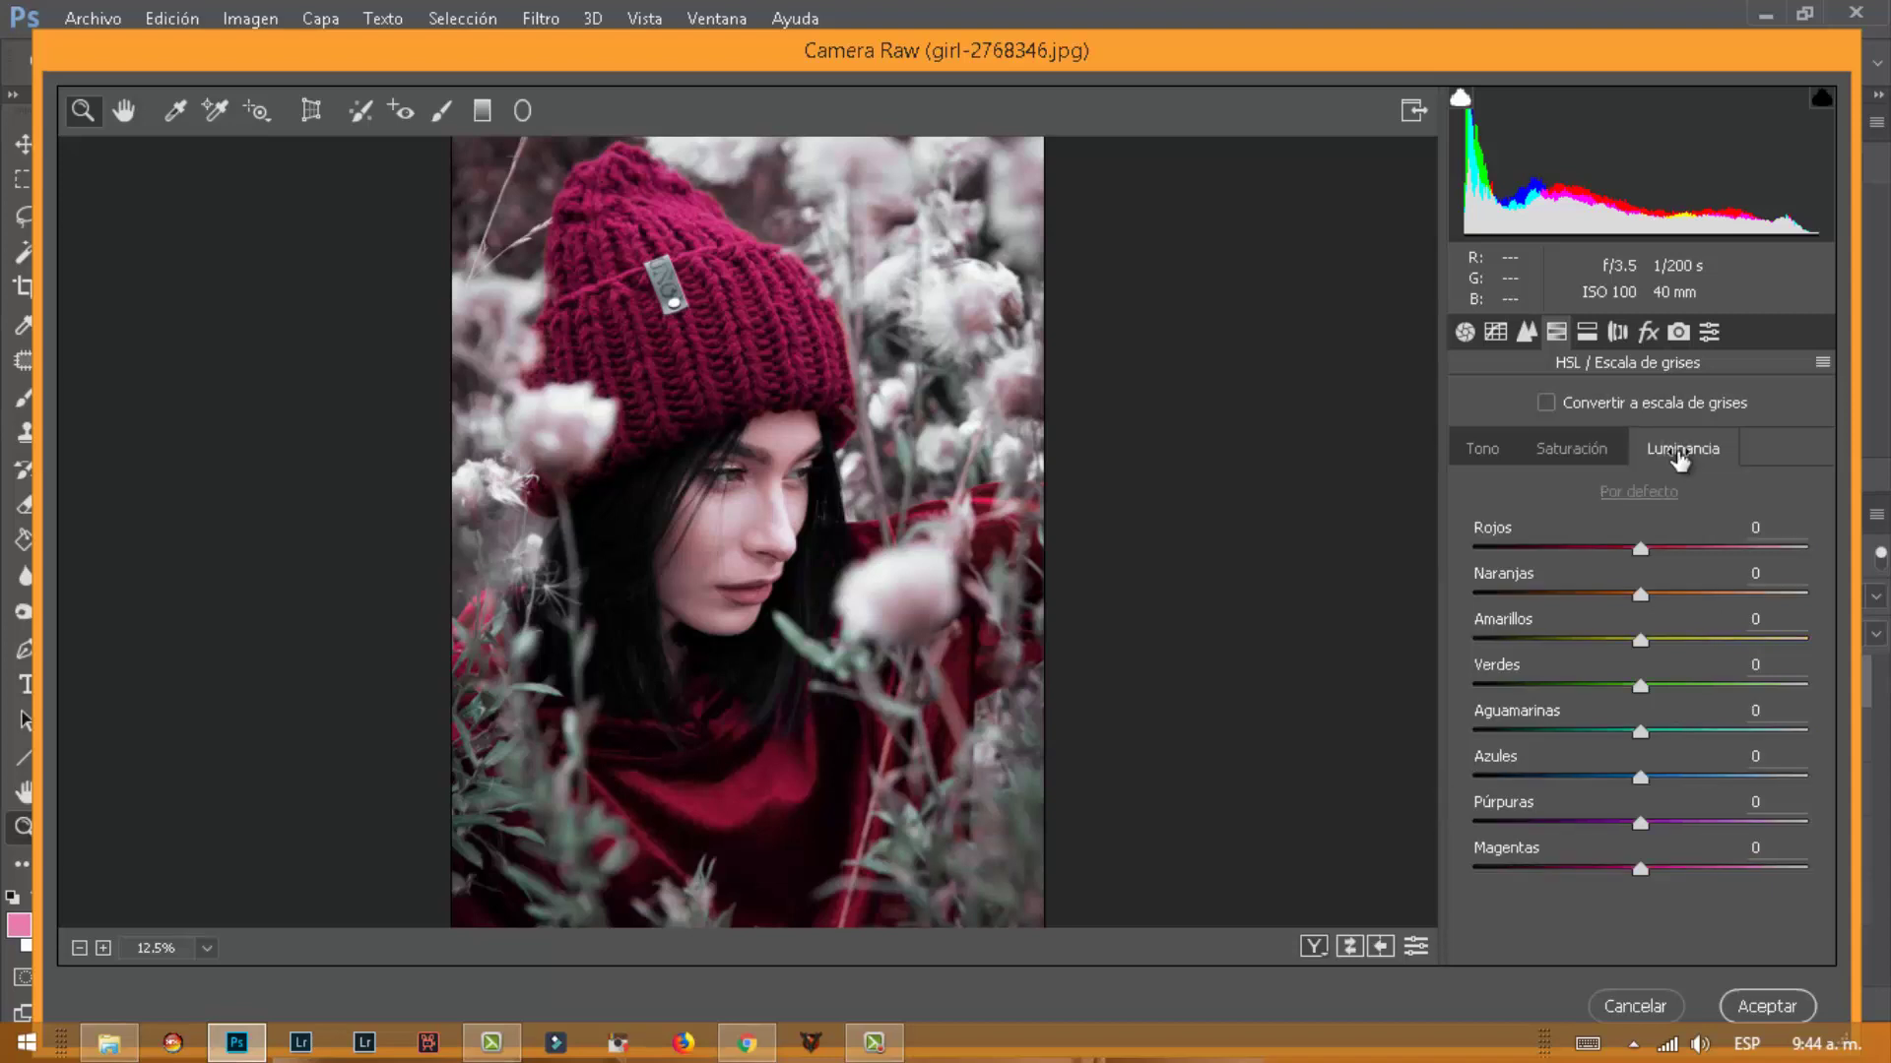
click(1762, 711)
drag(1724, 730, 1685, 735)
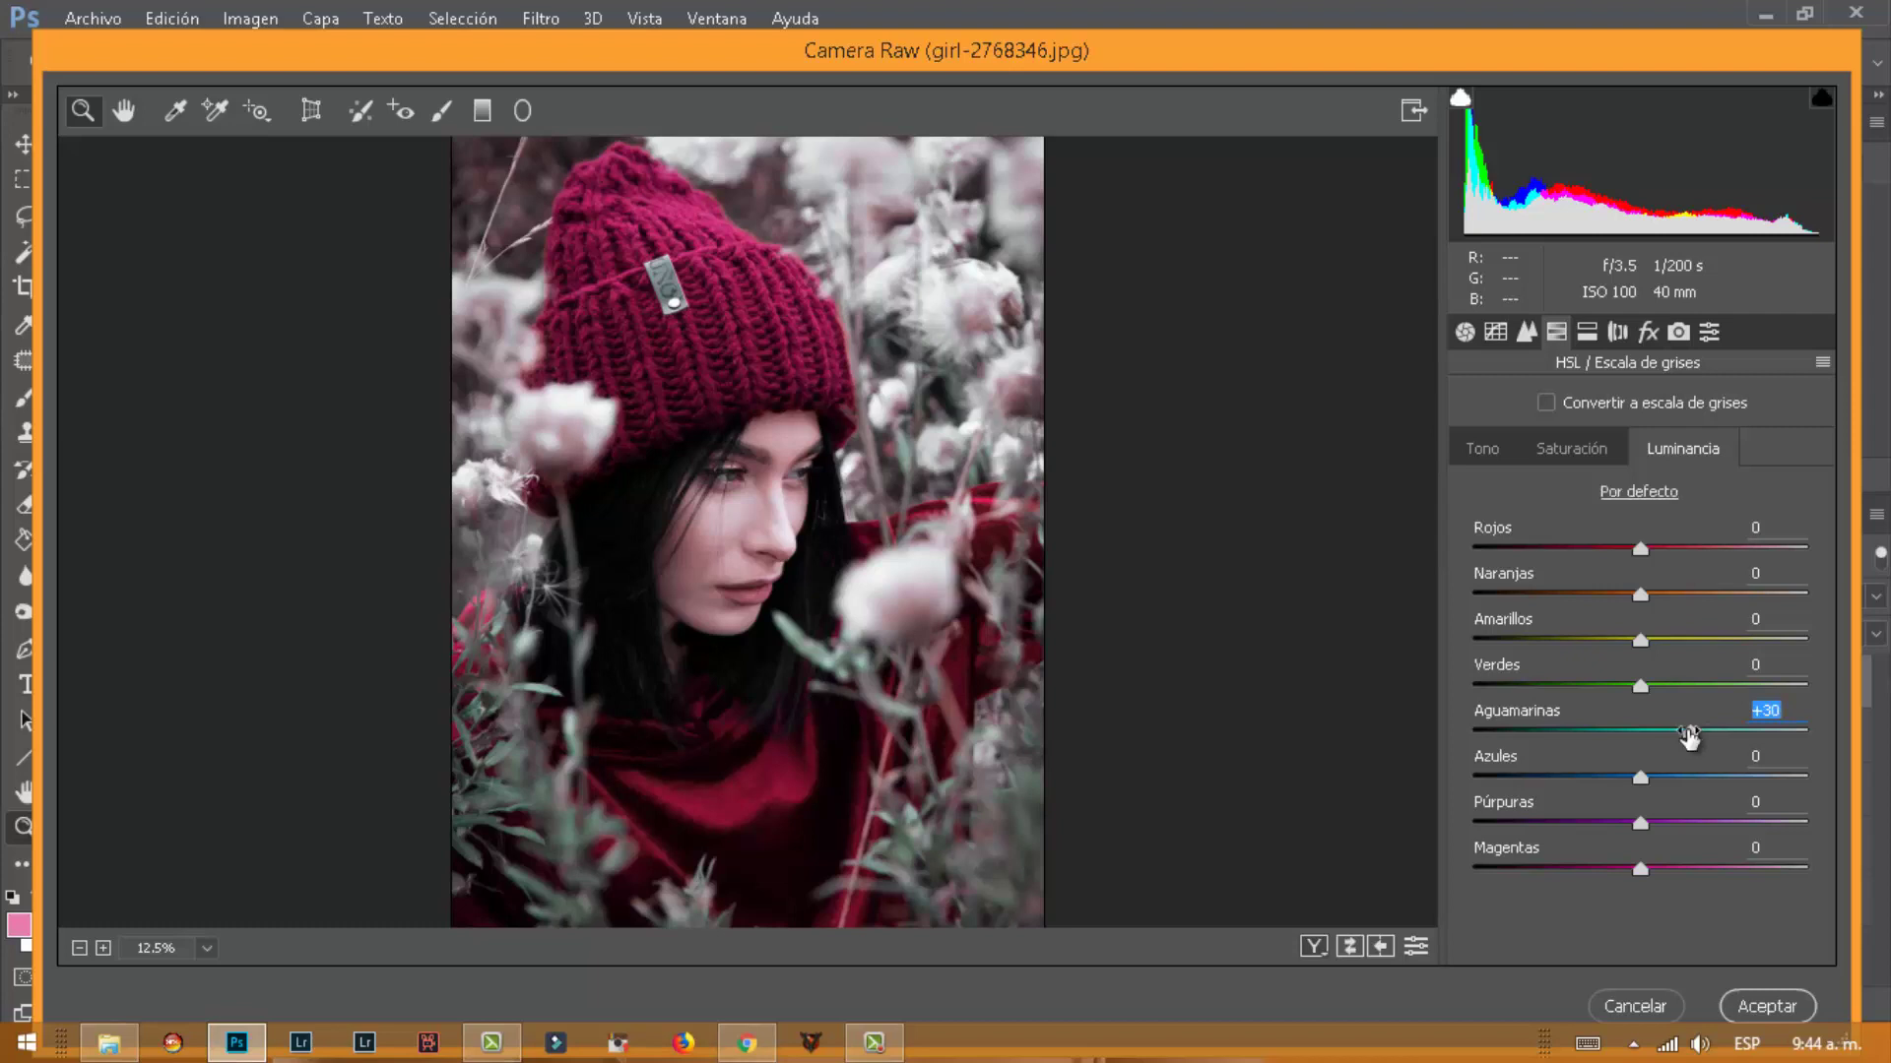
Tint the split-tone highlights with hue 174 and saturation 23
click(1588, 335)
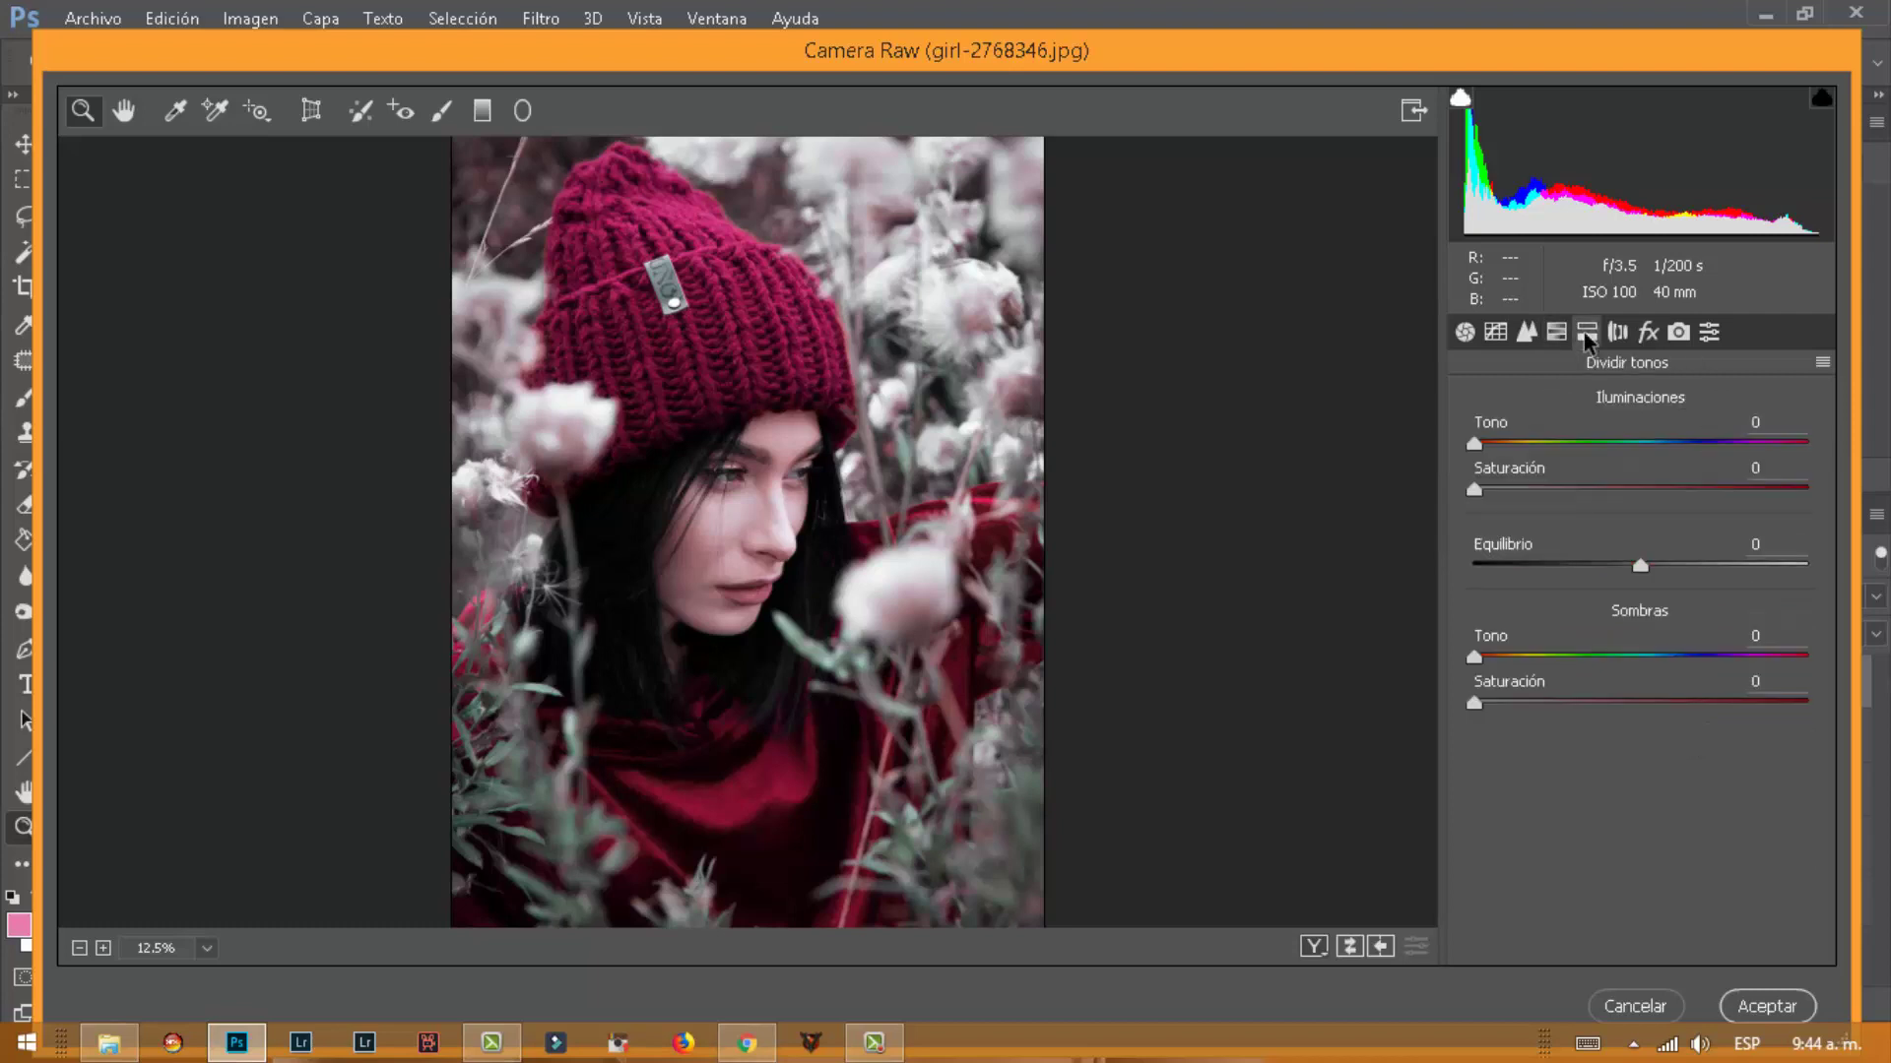
drag(1474, 443, 1635, 451)
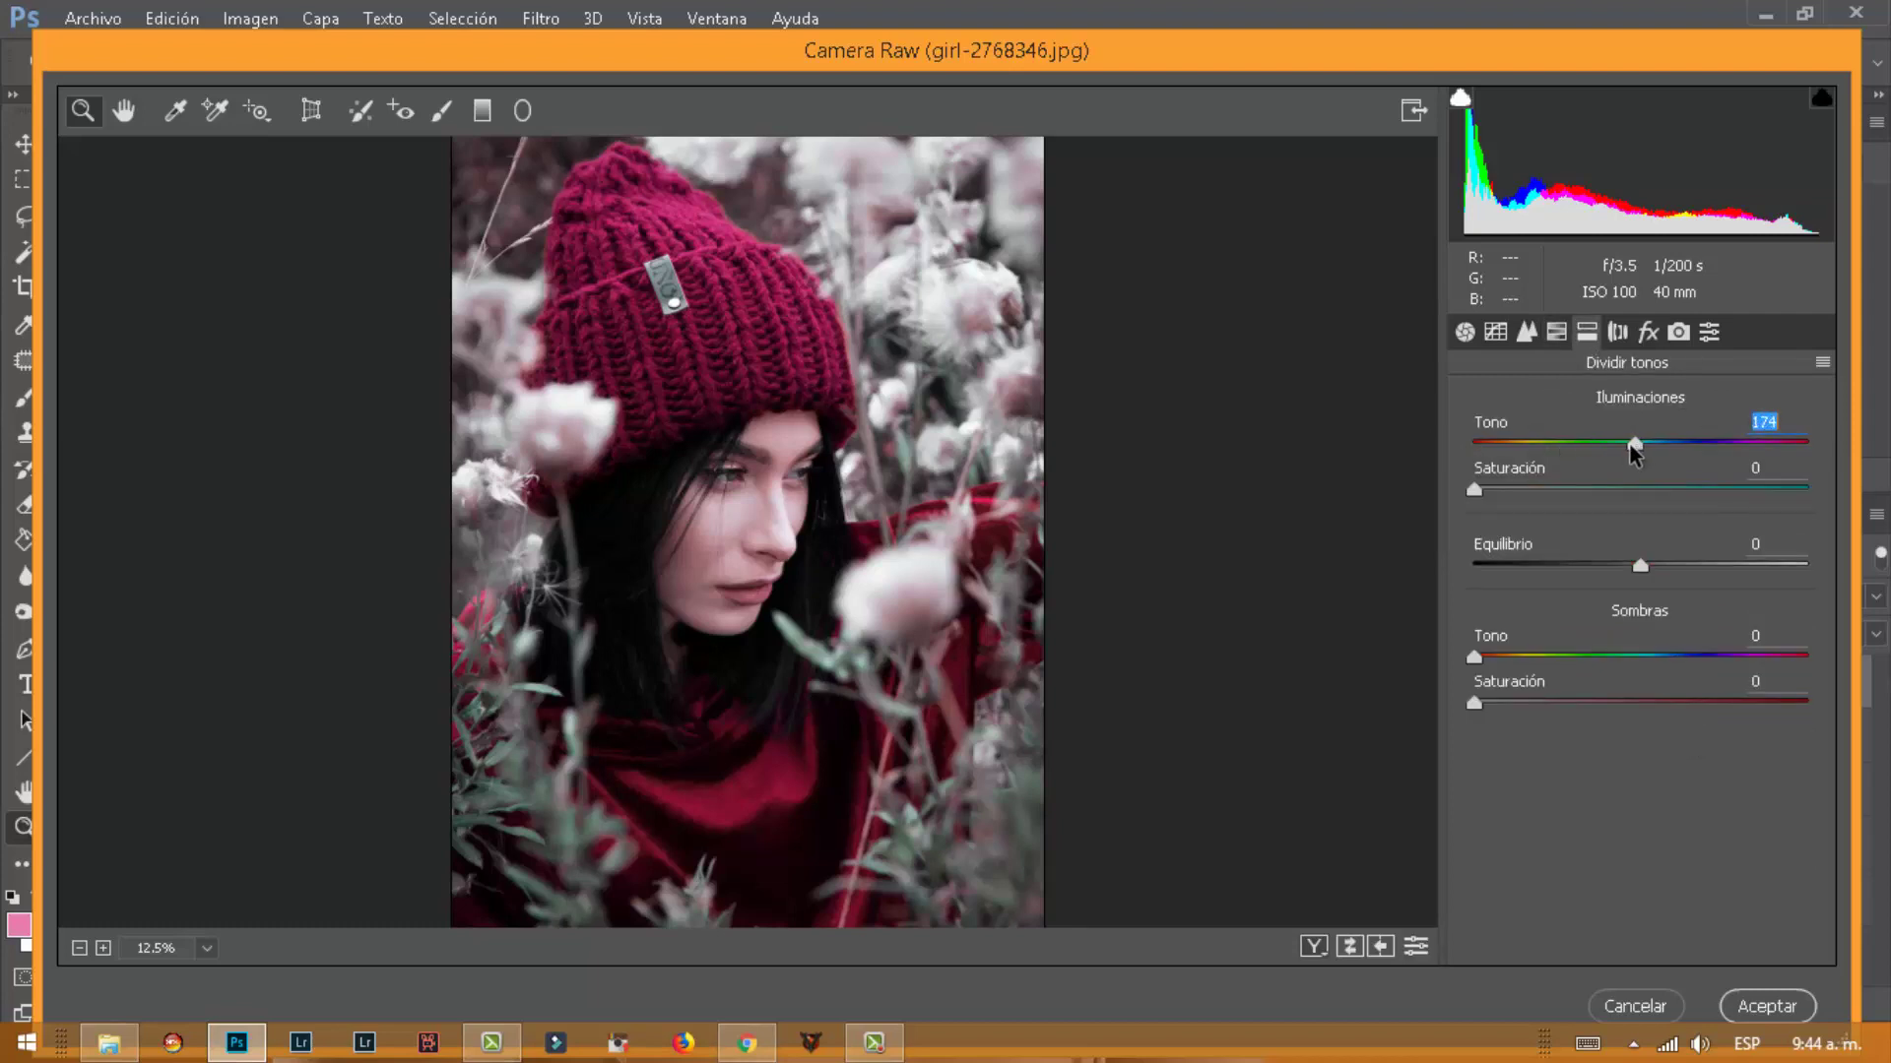
drag(1474, 489, 1551, 497)
Give the shadows a faint split-tone tint at hue 156, saturation 3
mouse_move(1474, 703)
mouse_down()
mouse_move(1519, 700)
mouse_move(1500, 703)
mouse_move(1499, 657)
mouse_move(1659, 662)
mouse_up()
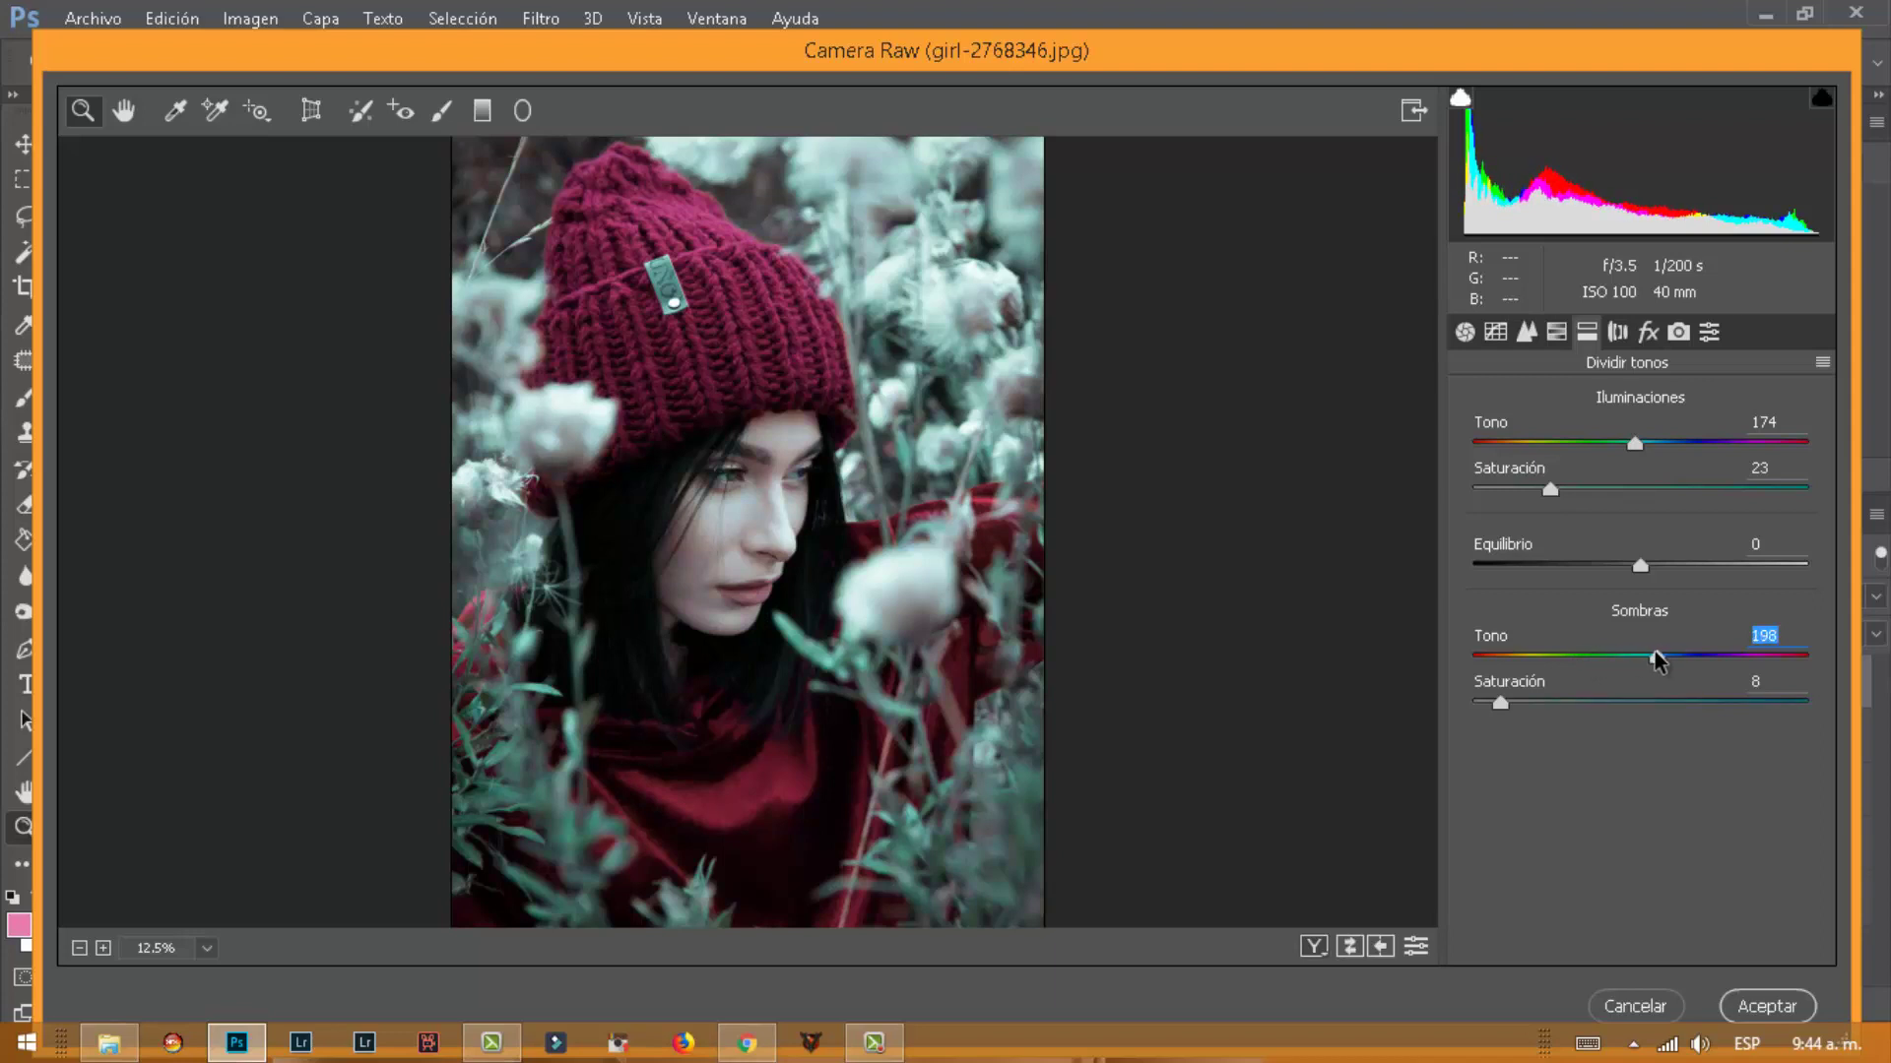
mouse_move(1500, 704)
mouse_down()
mouse_move(1474, 703)
mouse_move(1546, 707)
mouse_move(1477, 708)
mouse_move(1491, 715)
mouse_up()
mouse_move(1657, 655)
mouse_down()
mouse_move(1806, 654)
mouse_move(1777, 666)
mouse_move(1798, 672)
mouse_move(1477, 680)
mouse_move(1629, 691)
mouse_up()
click(1487, 707)
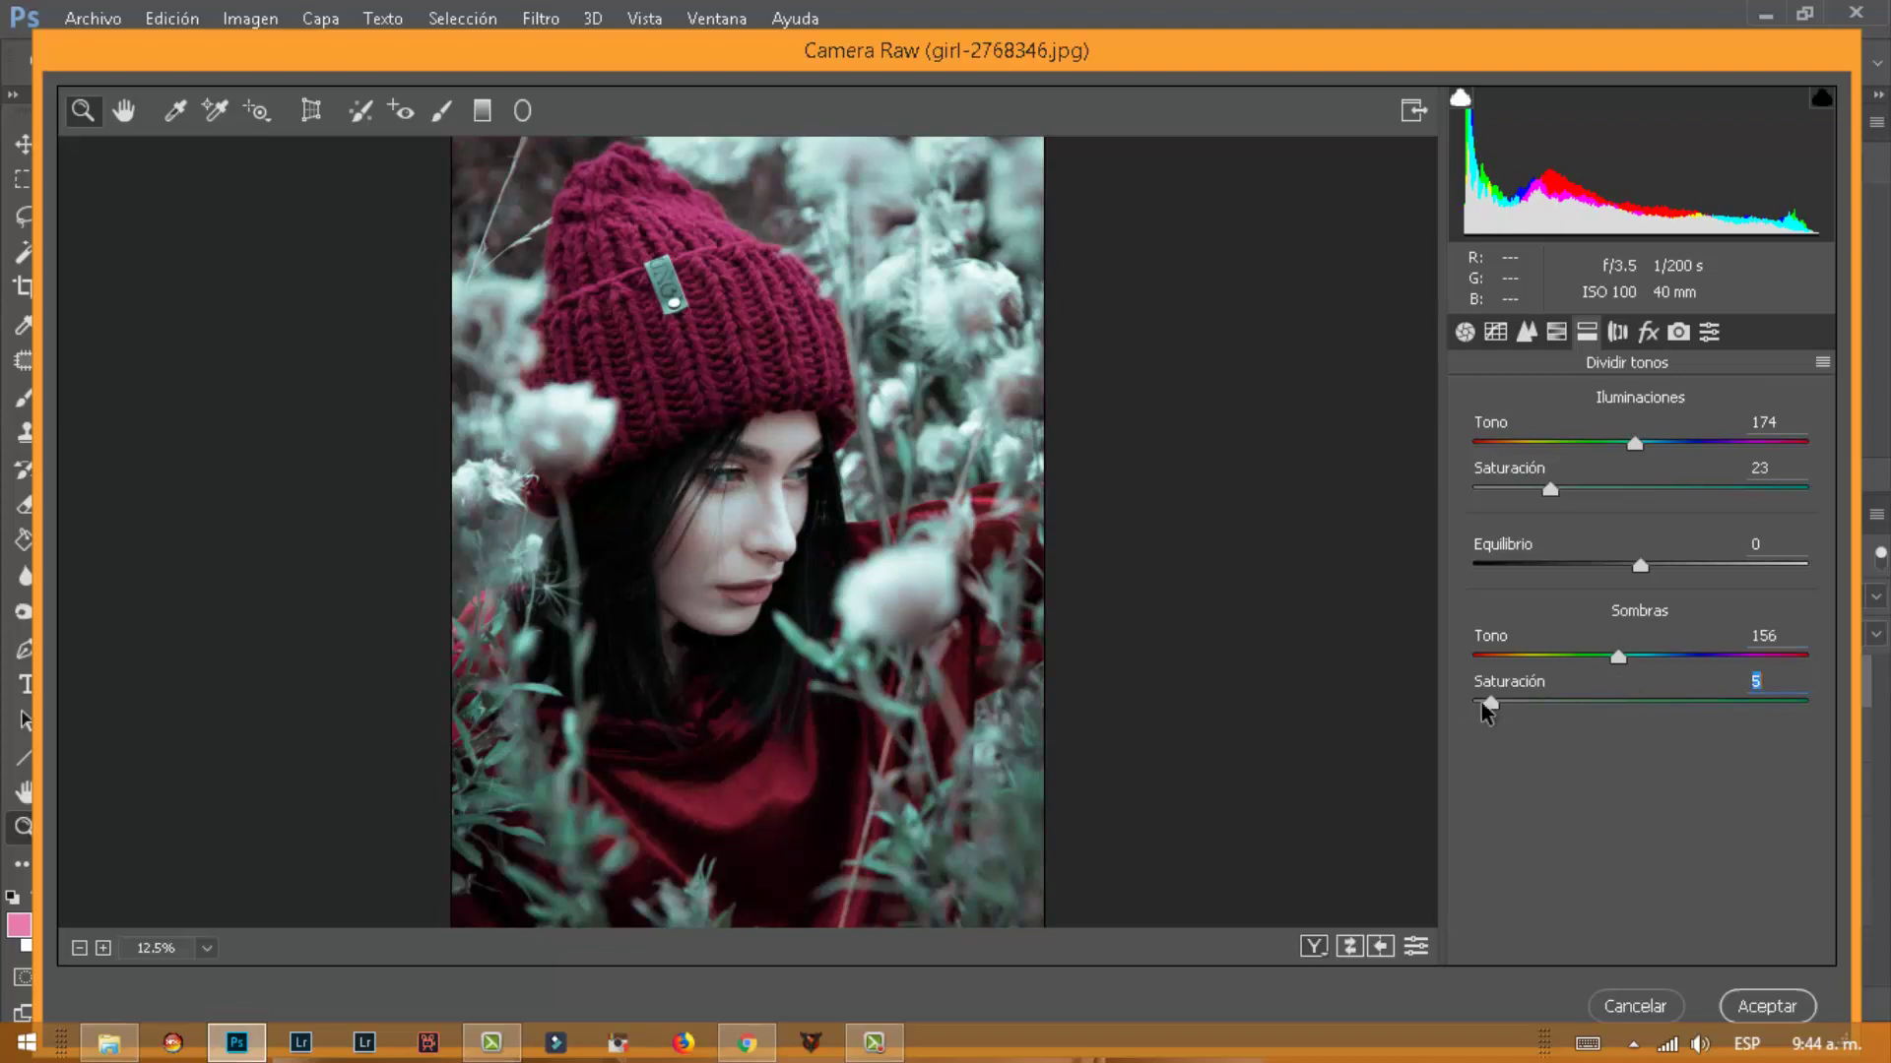
drag(1491, 709, 1482, 707)
click(1617, 330)
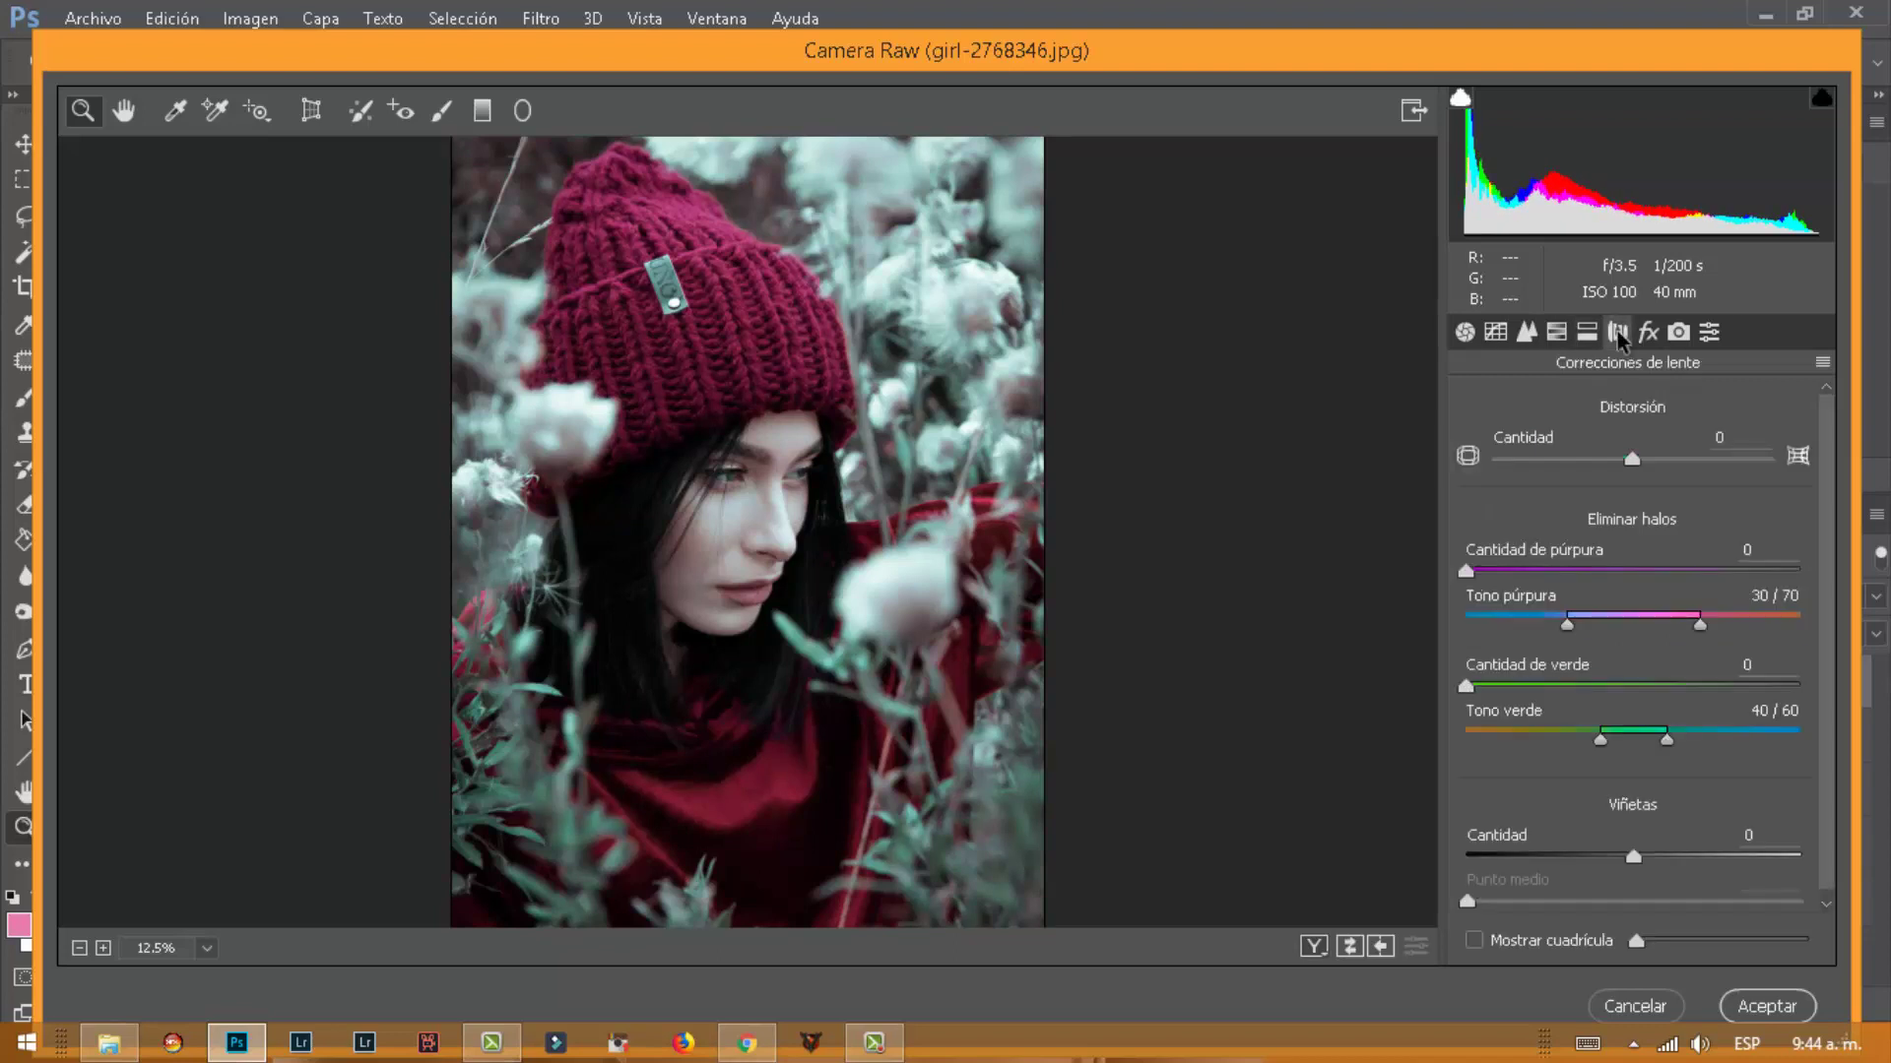
Set calibration: Red primary +14/+18, Green primary +18/+18, Blue primary hue −80, saturation +2
click(1644, 335)
key(ctrl+alt+8)
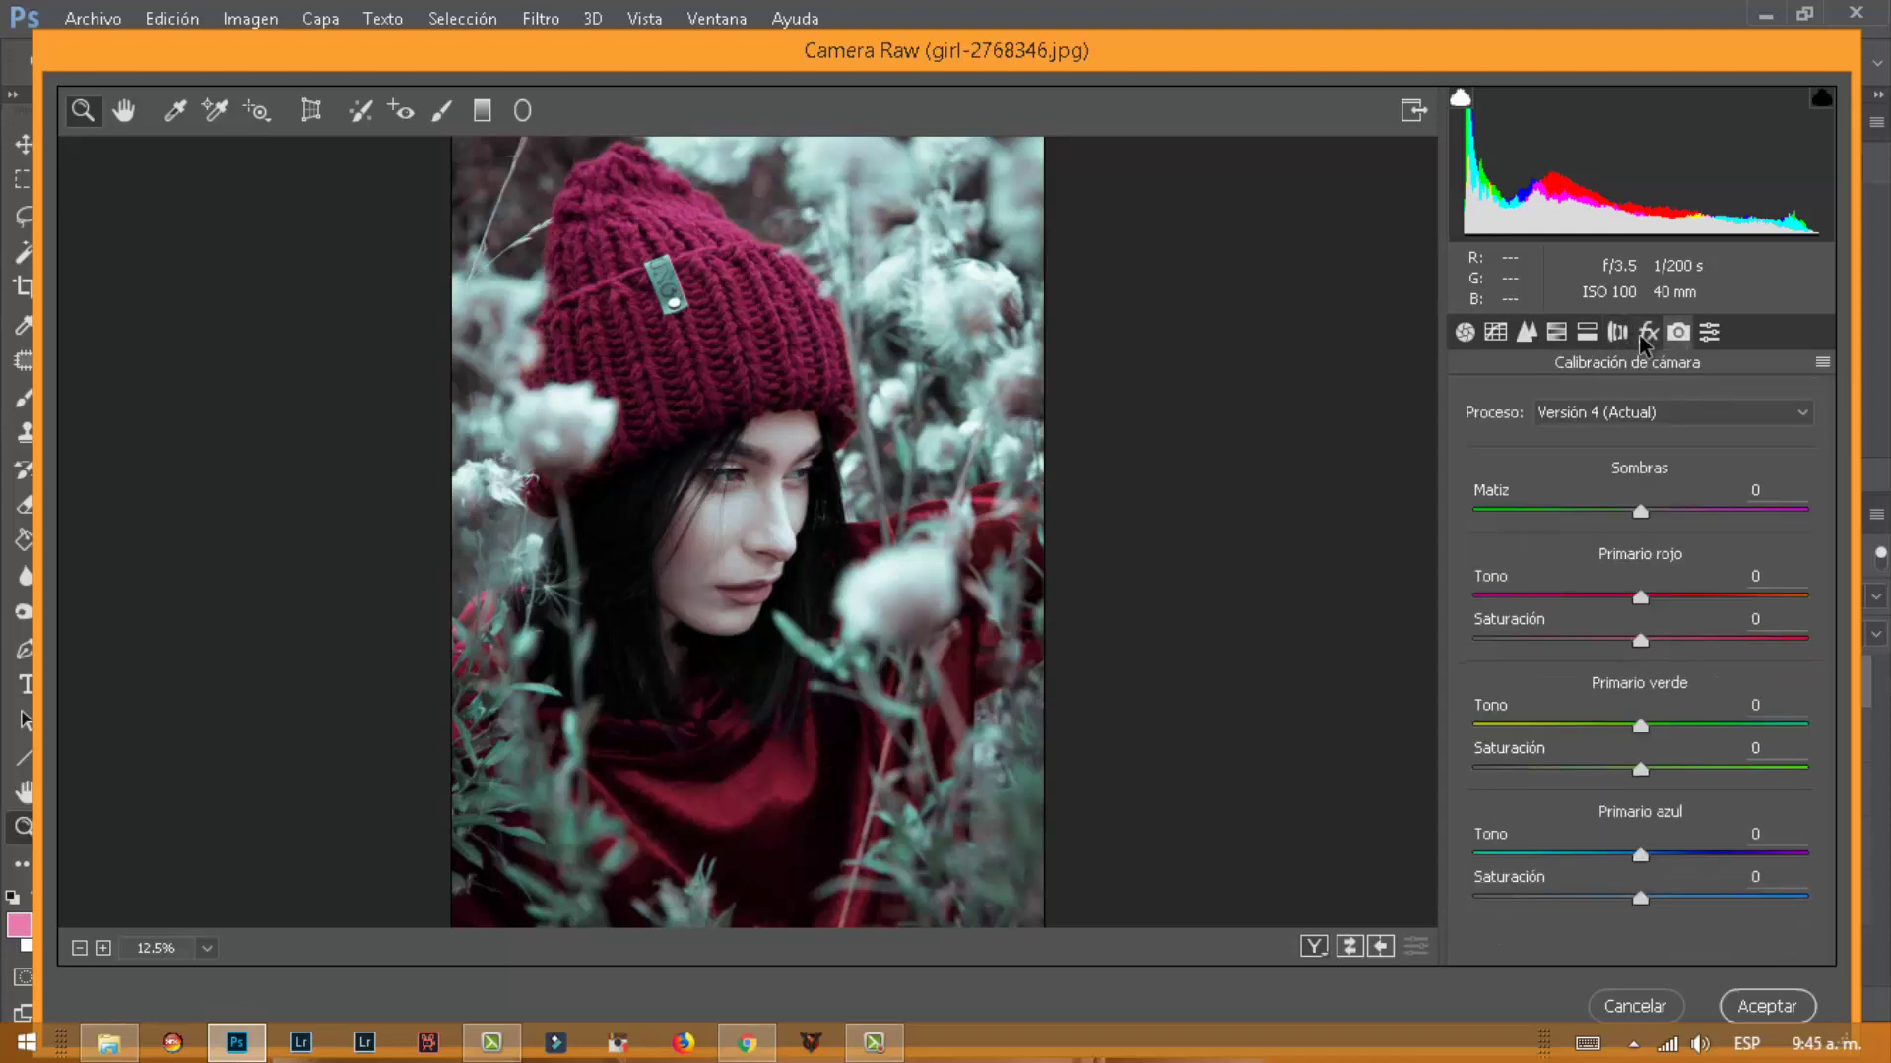
mouse_move(1639, 598)
mouse_down()
mouse_move(1580, 618)
mouse_move(1733, 606)
mouse_move(1669, 612)
mouse_move(1693, 640)
mouse_move(1743, 645)
mouse_move(1679, 655)
mouse_up()
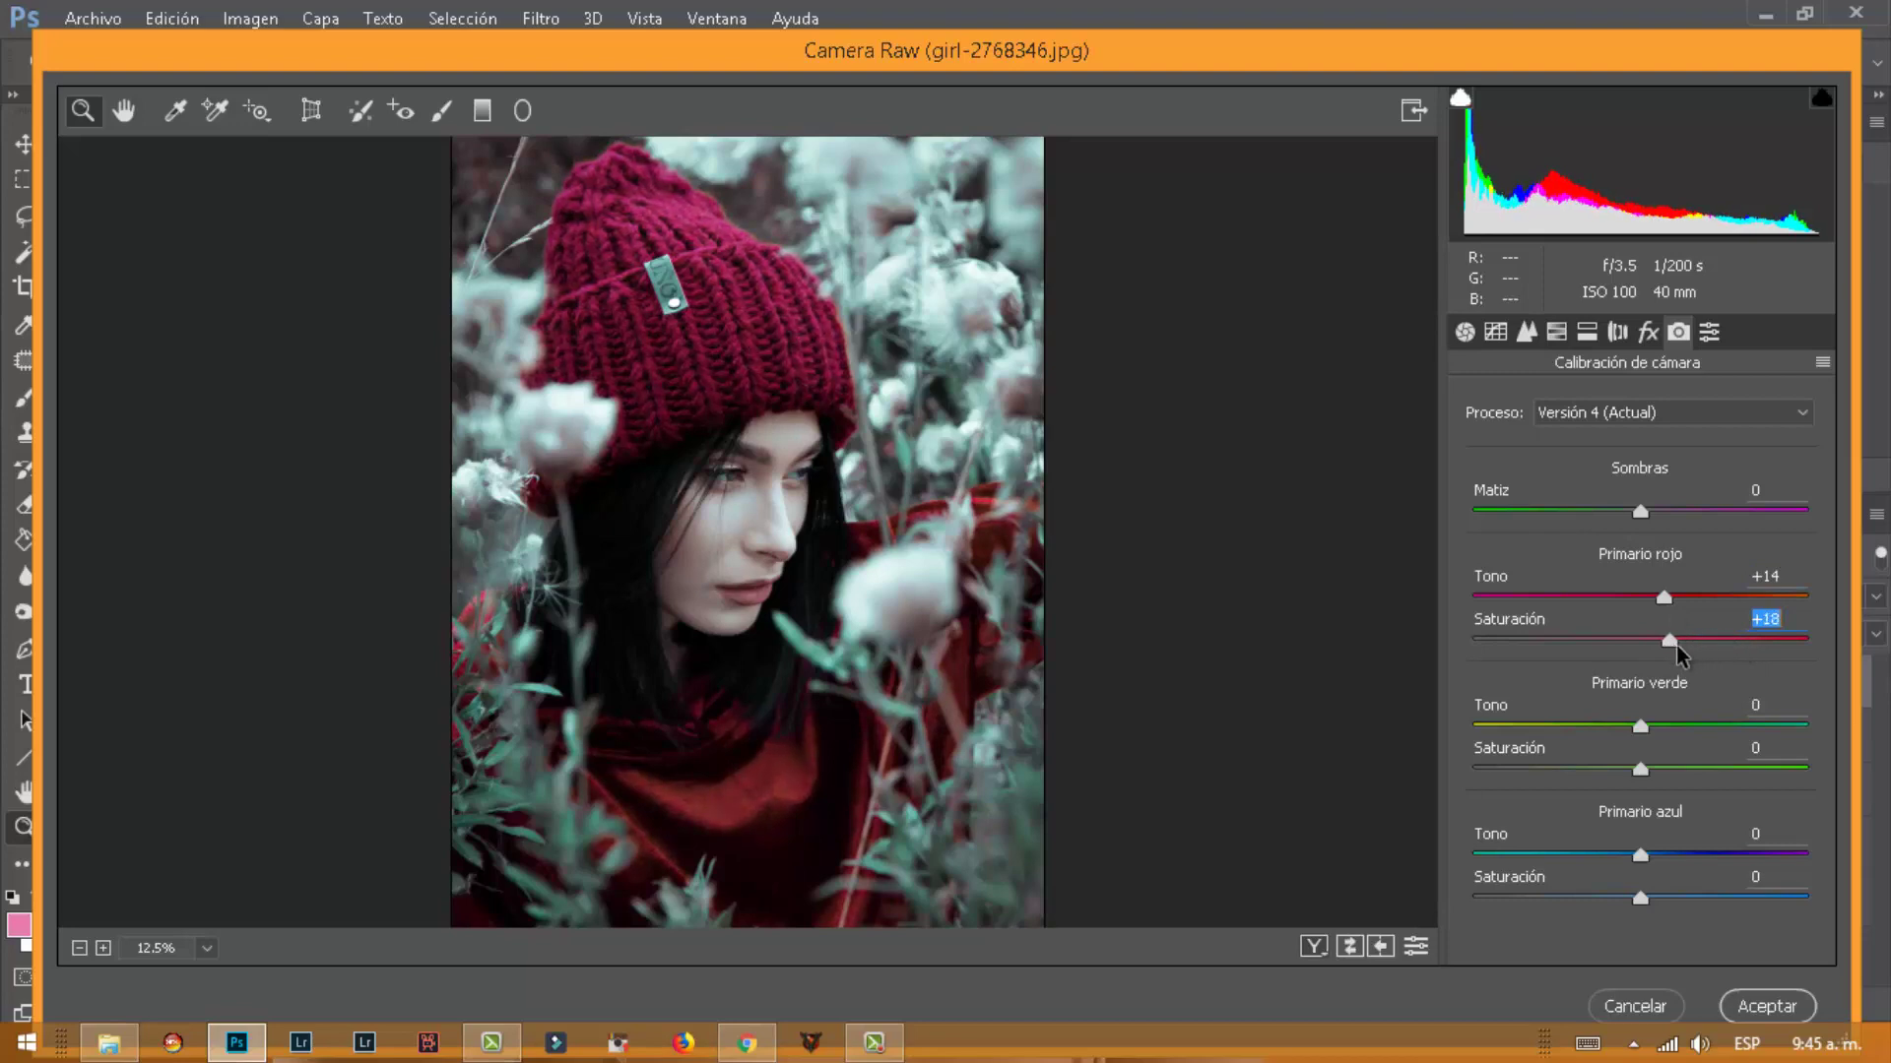
mouse_move(1639, 726)
mouse_down()
mouse_move(1600, 729)
mouse_move(1723, 723)
mouse_move(1582, 774)
mouse_move(1628, 773)
mouse_move(1497, 774)
mouse_move(1671, 770)
mouse_up()
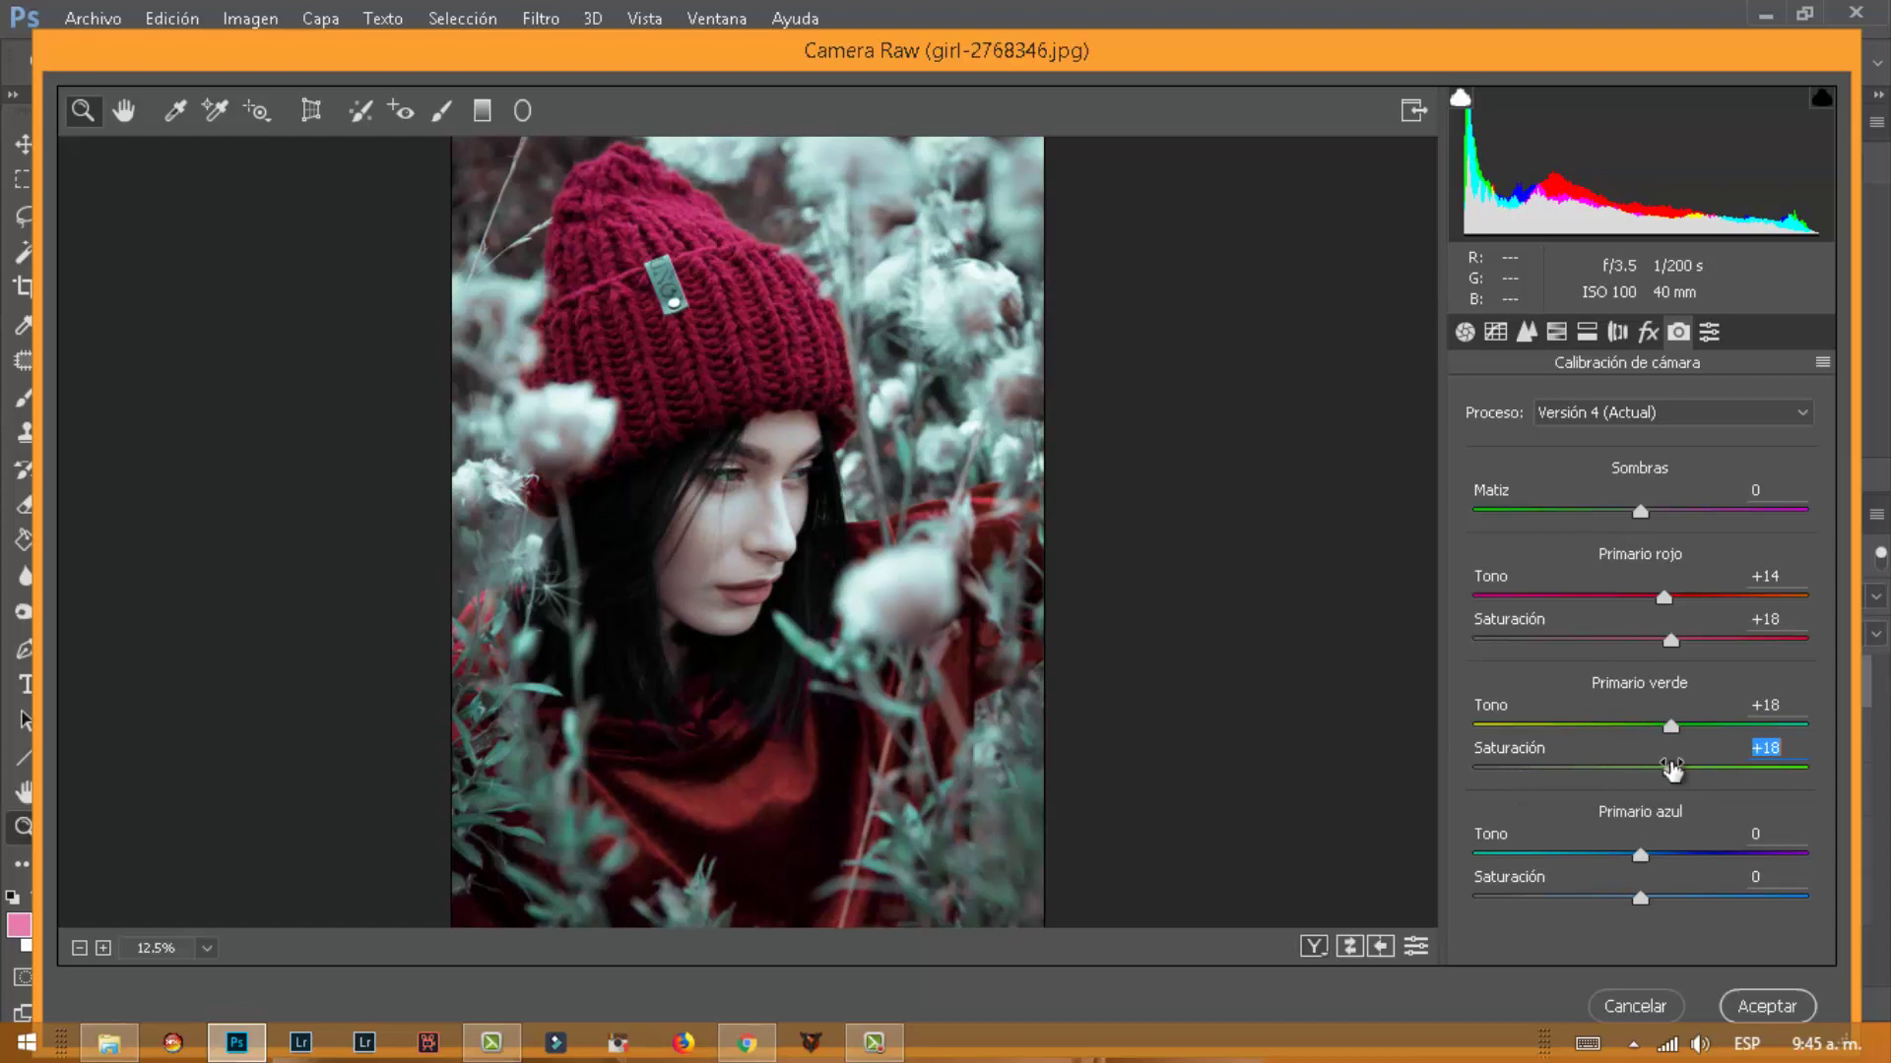
drag(1639, 855, 1515, 873)
mouse_move(1639, 898)
mouse_down()
mouse_move(1730, 900)
mouse_move(1650, 908)
mouse_up()
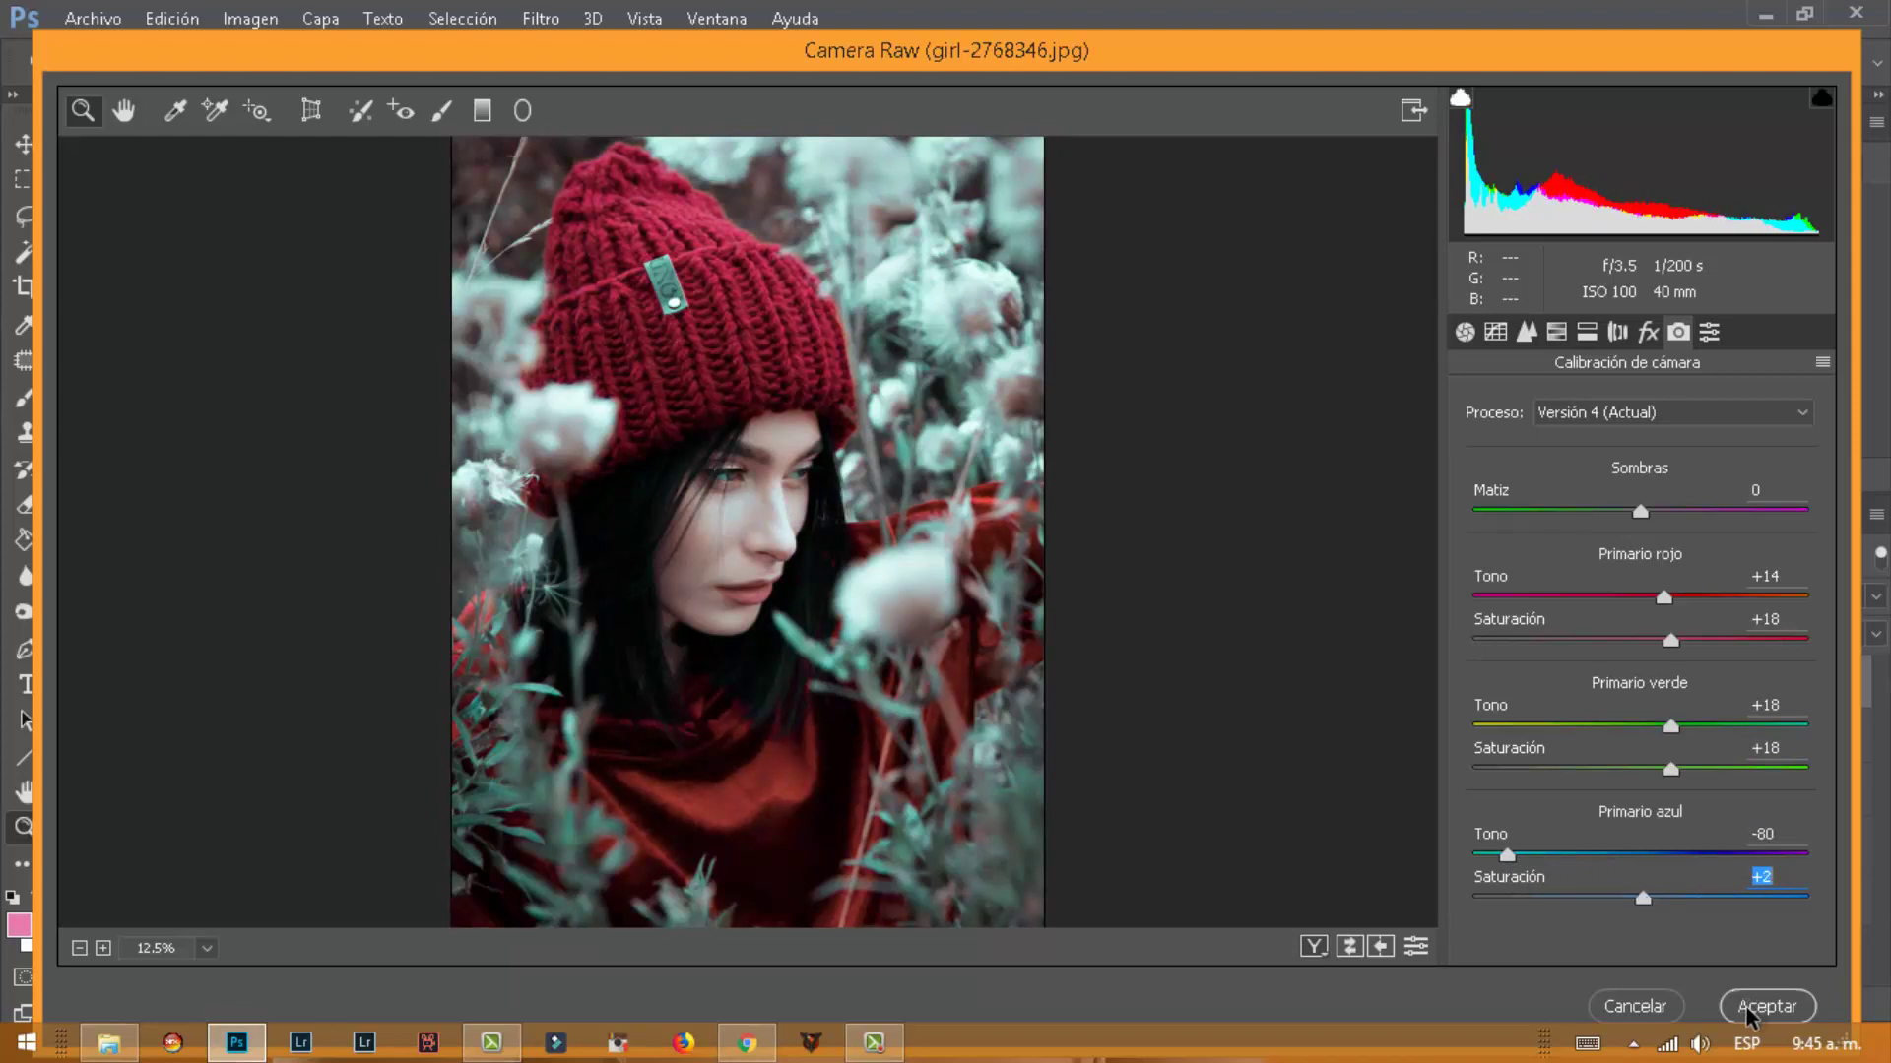
Set Camera Raw highlights to -12, blacks -8, shadows +2, and apply it to Capa 1
click(1465, 332)
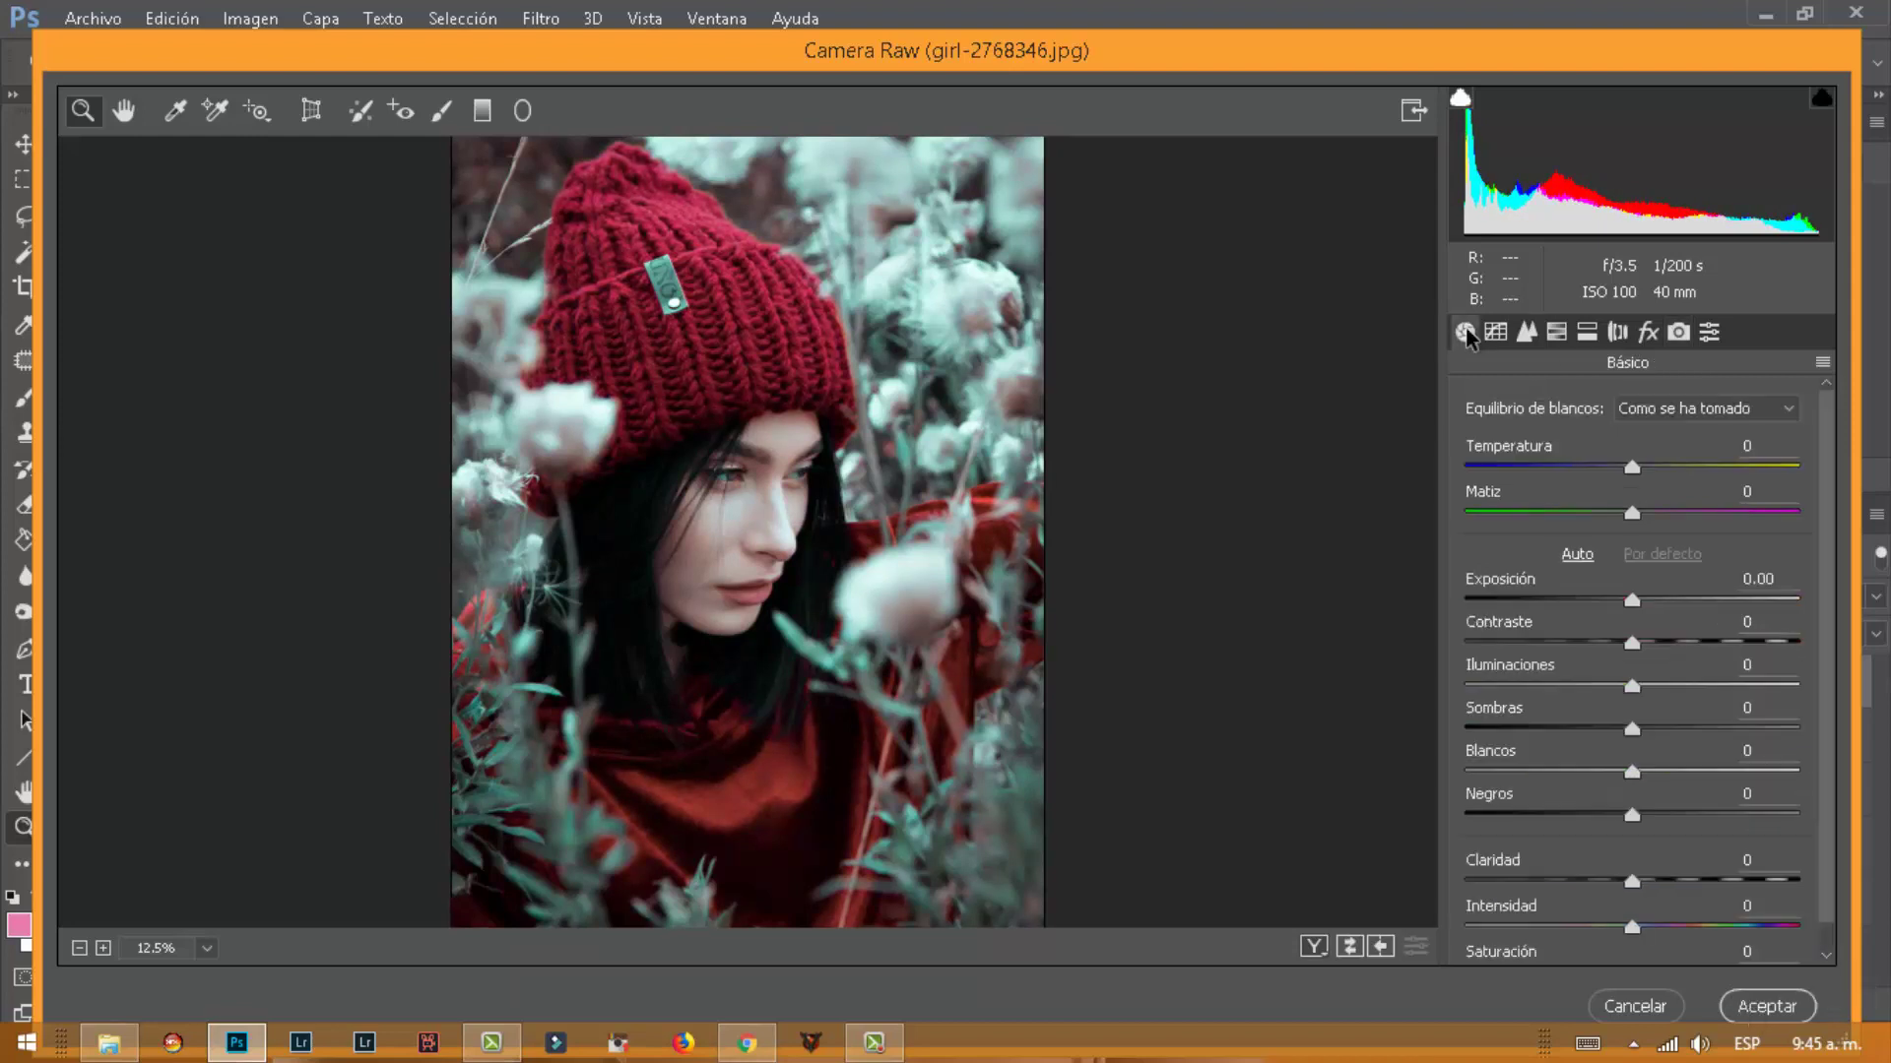
mouse_move(1631, 687)
mouse_down()
mouse_move(1556, 691)
mouse_move(1606, 711)
mouse_up()
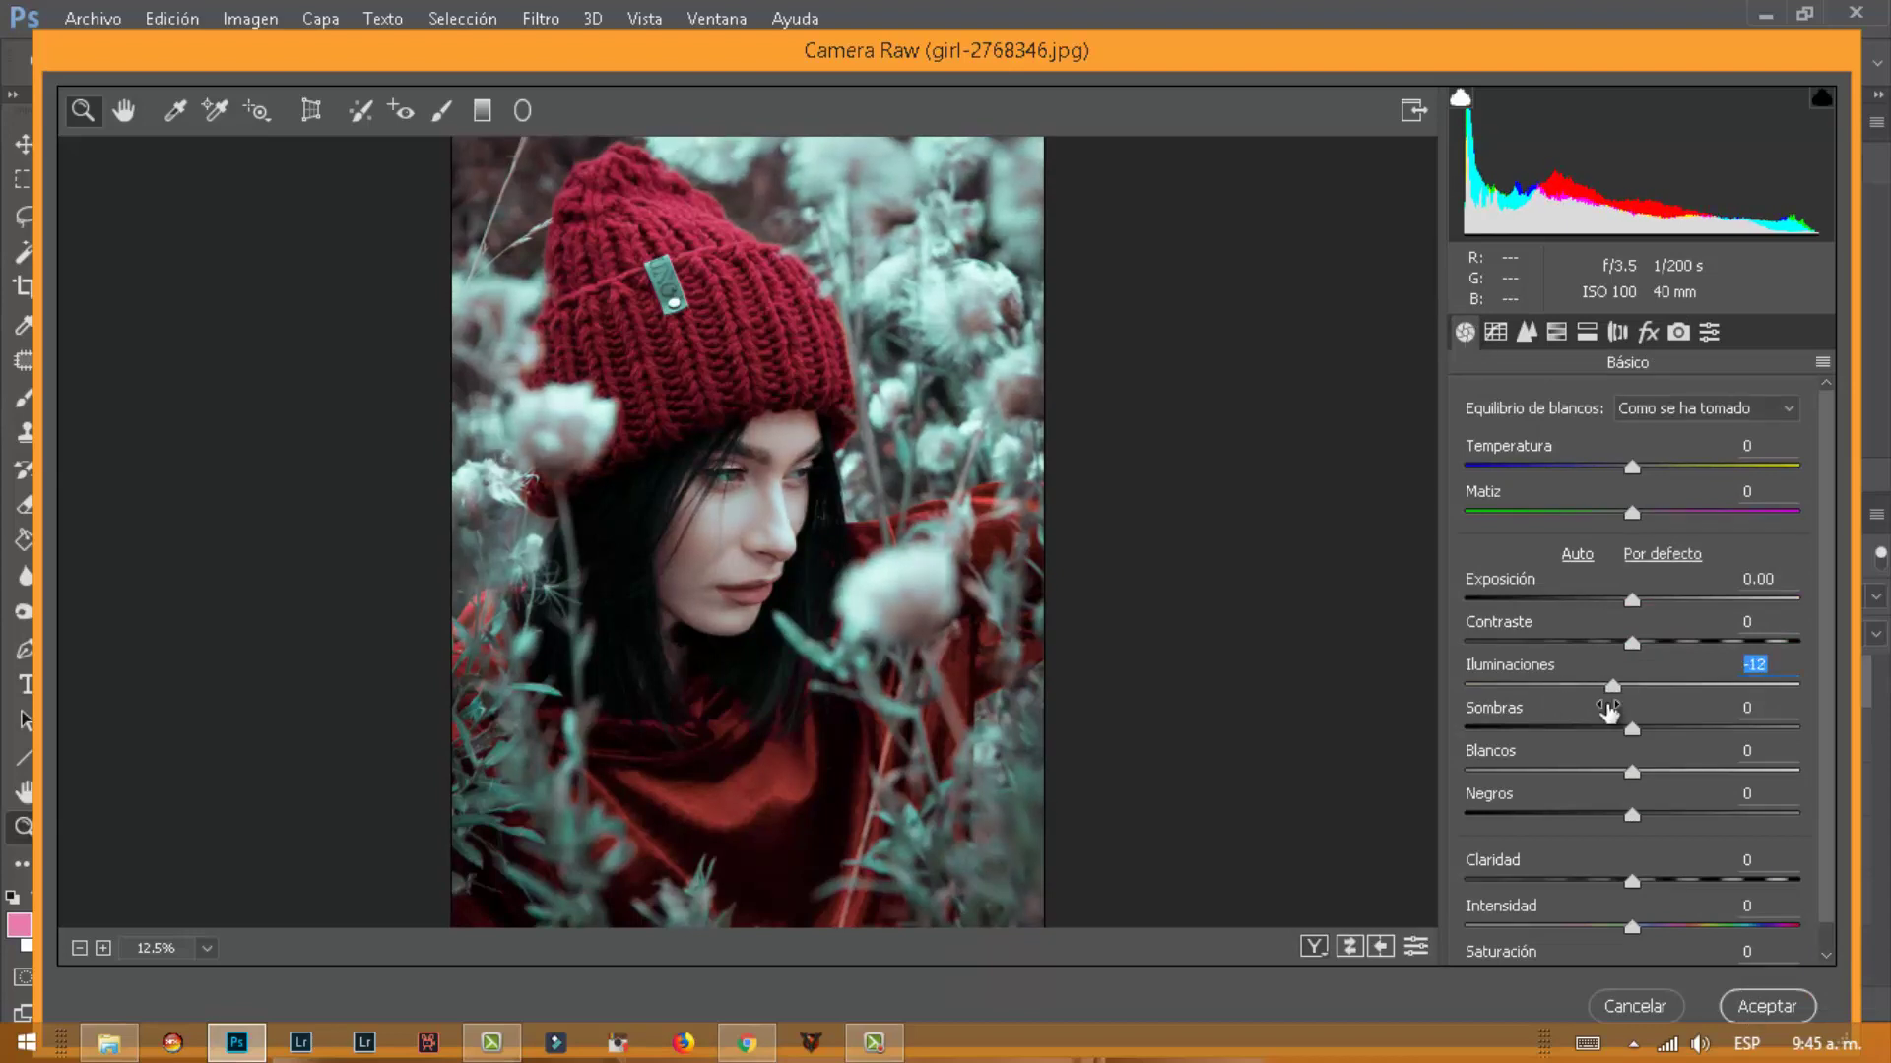
mouse_move(1632, 816)
mouse_down()
mouse_move(1663, 810)
mouse_move(1591, 810)
mouse_move(1620, 818)
mouse_up()
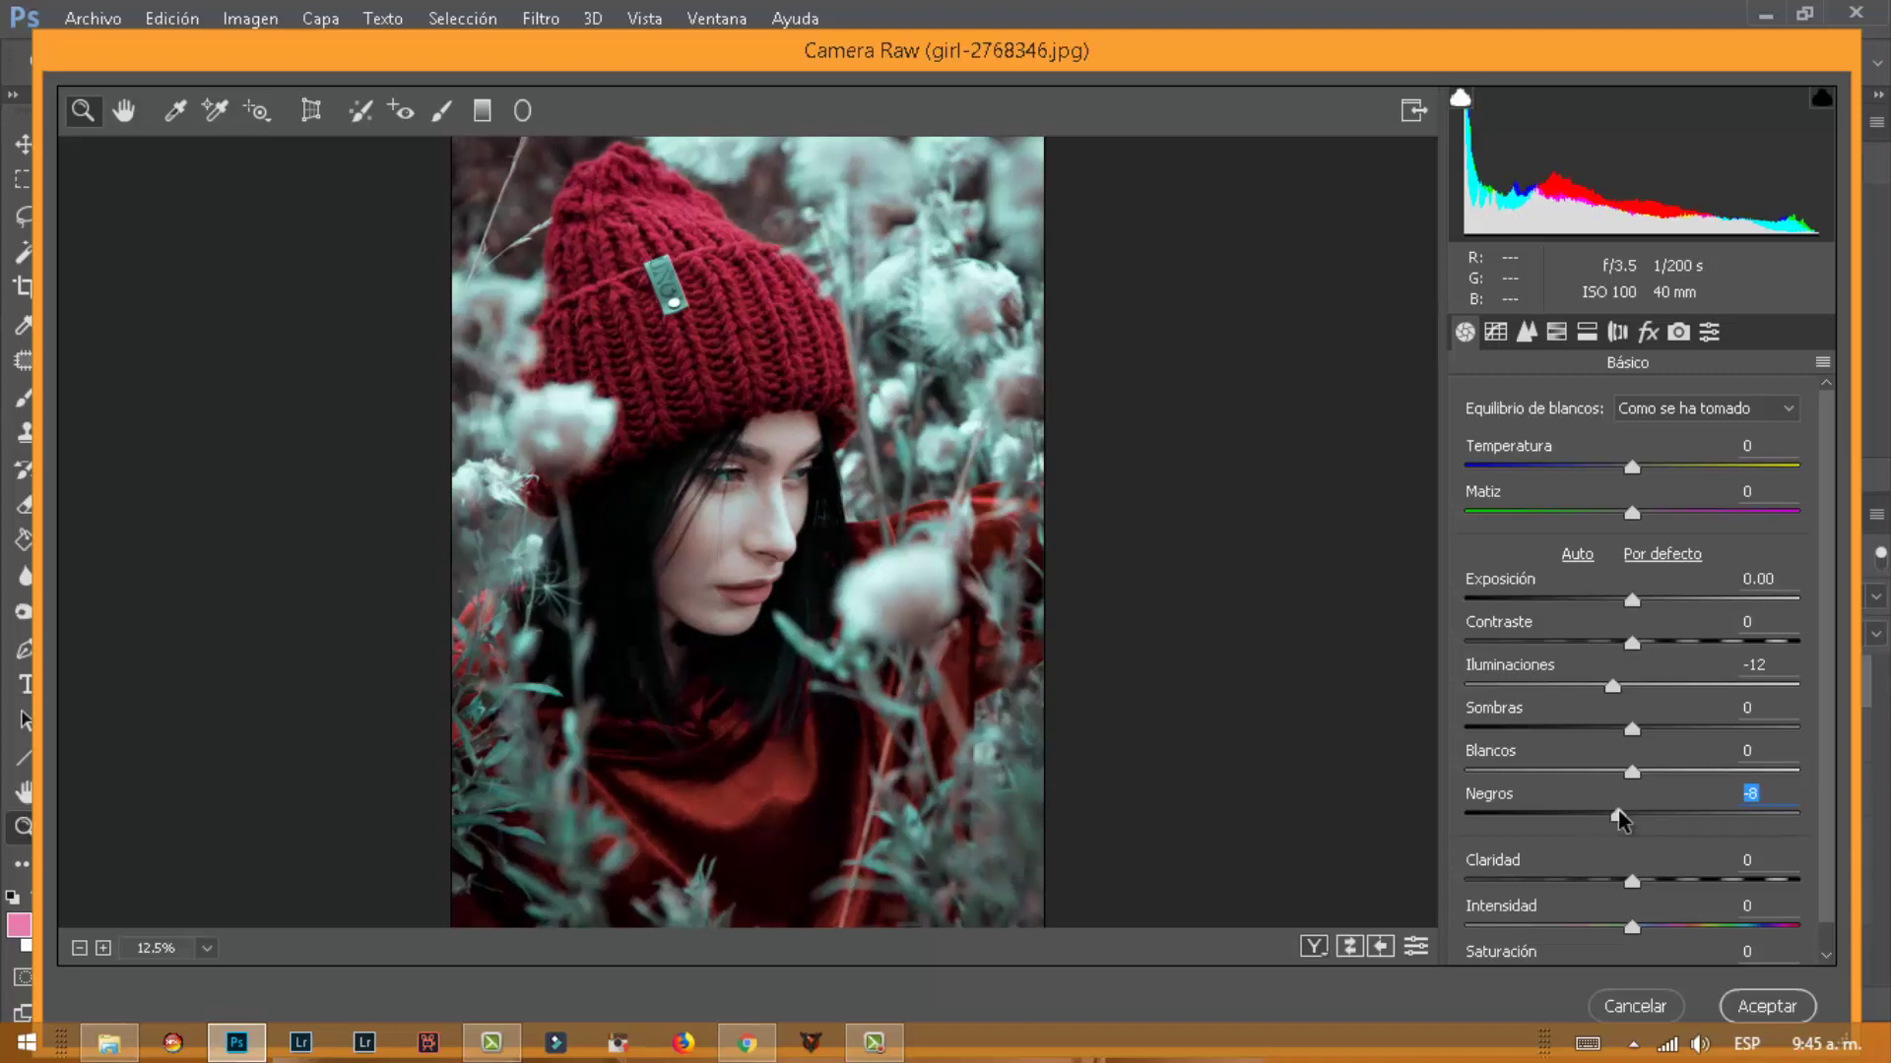
drag(1604, 727, 1637, 730)
click(1768, 1005)
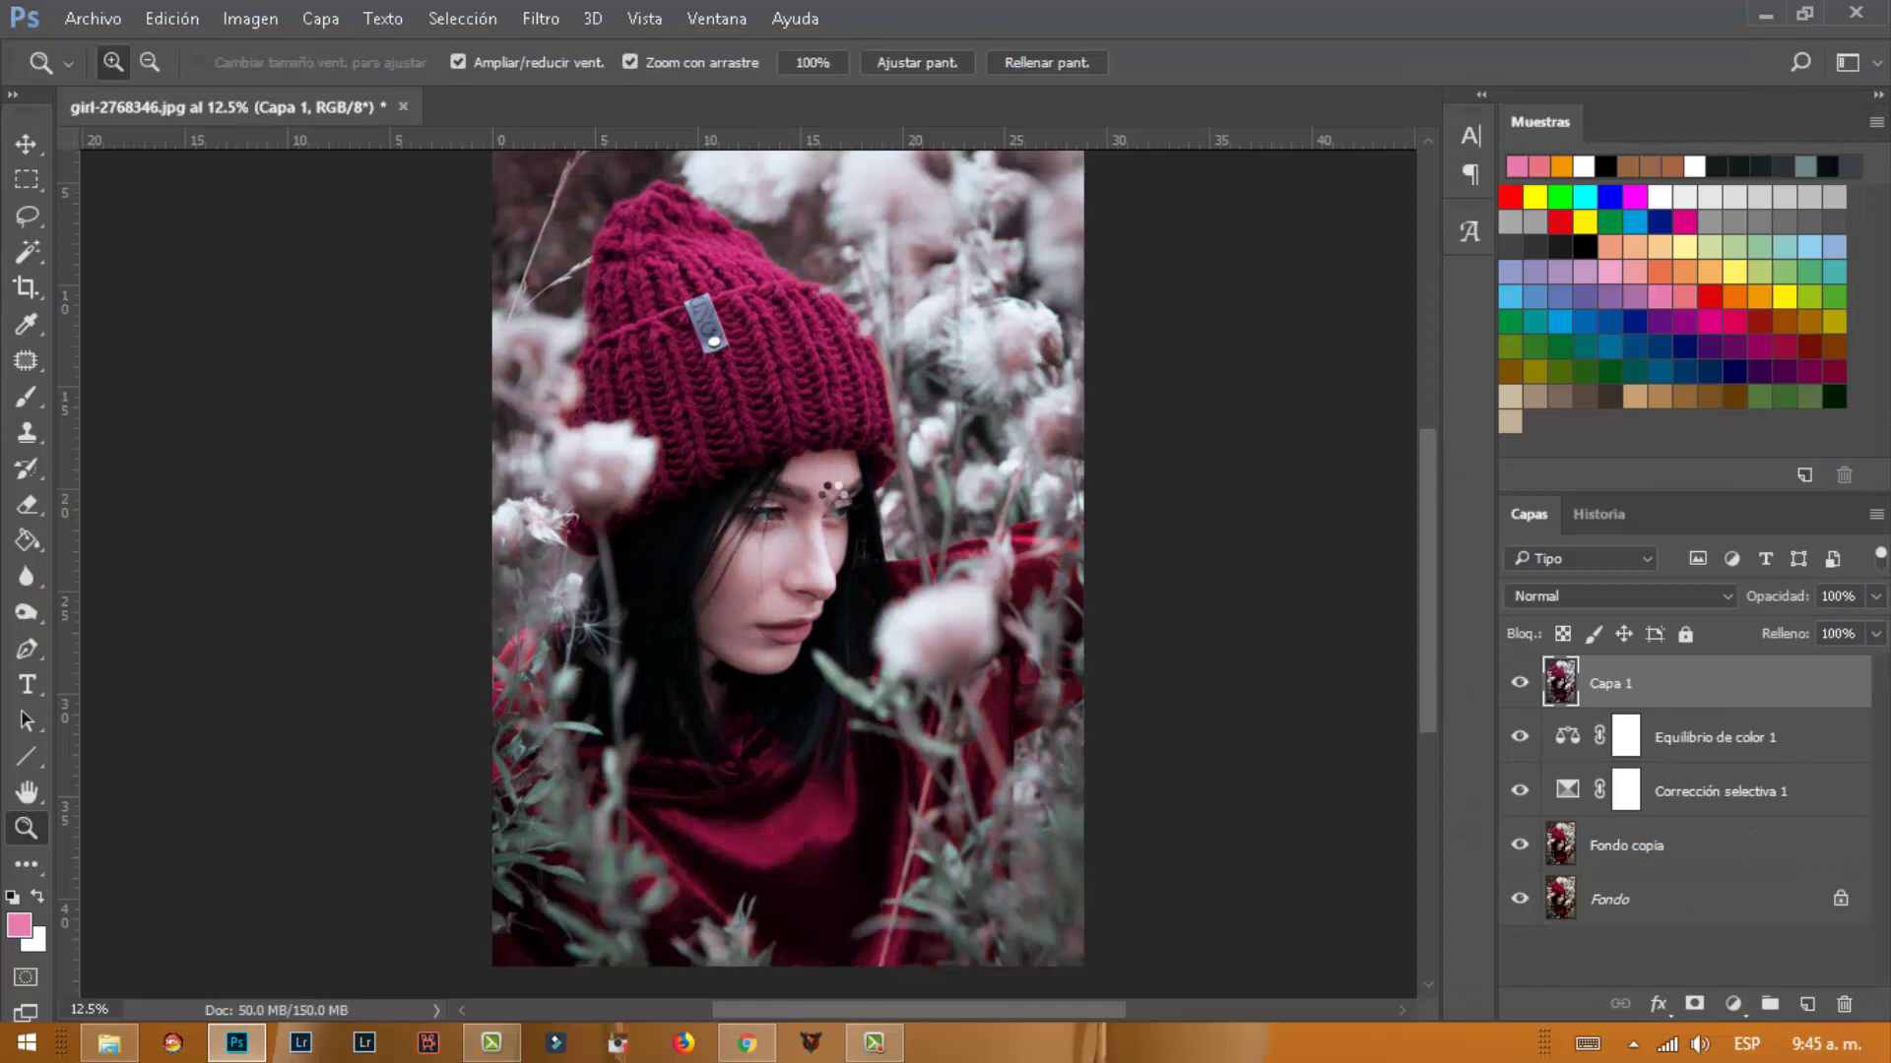
Zoom to 50%, add a white layer mask to Capa 1, and choose a black Brush
click(780, 559)
click(806, 462)
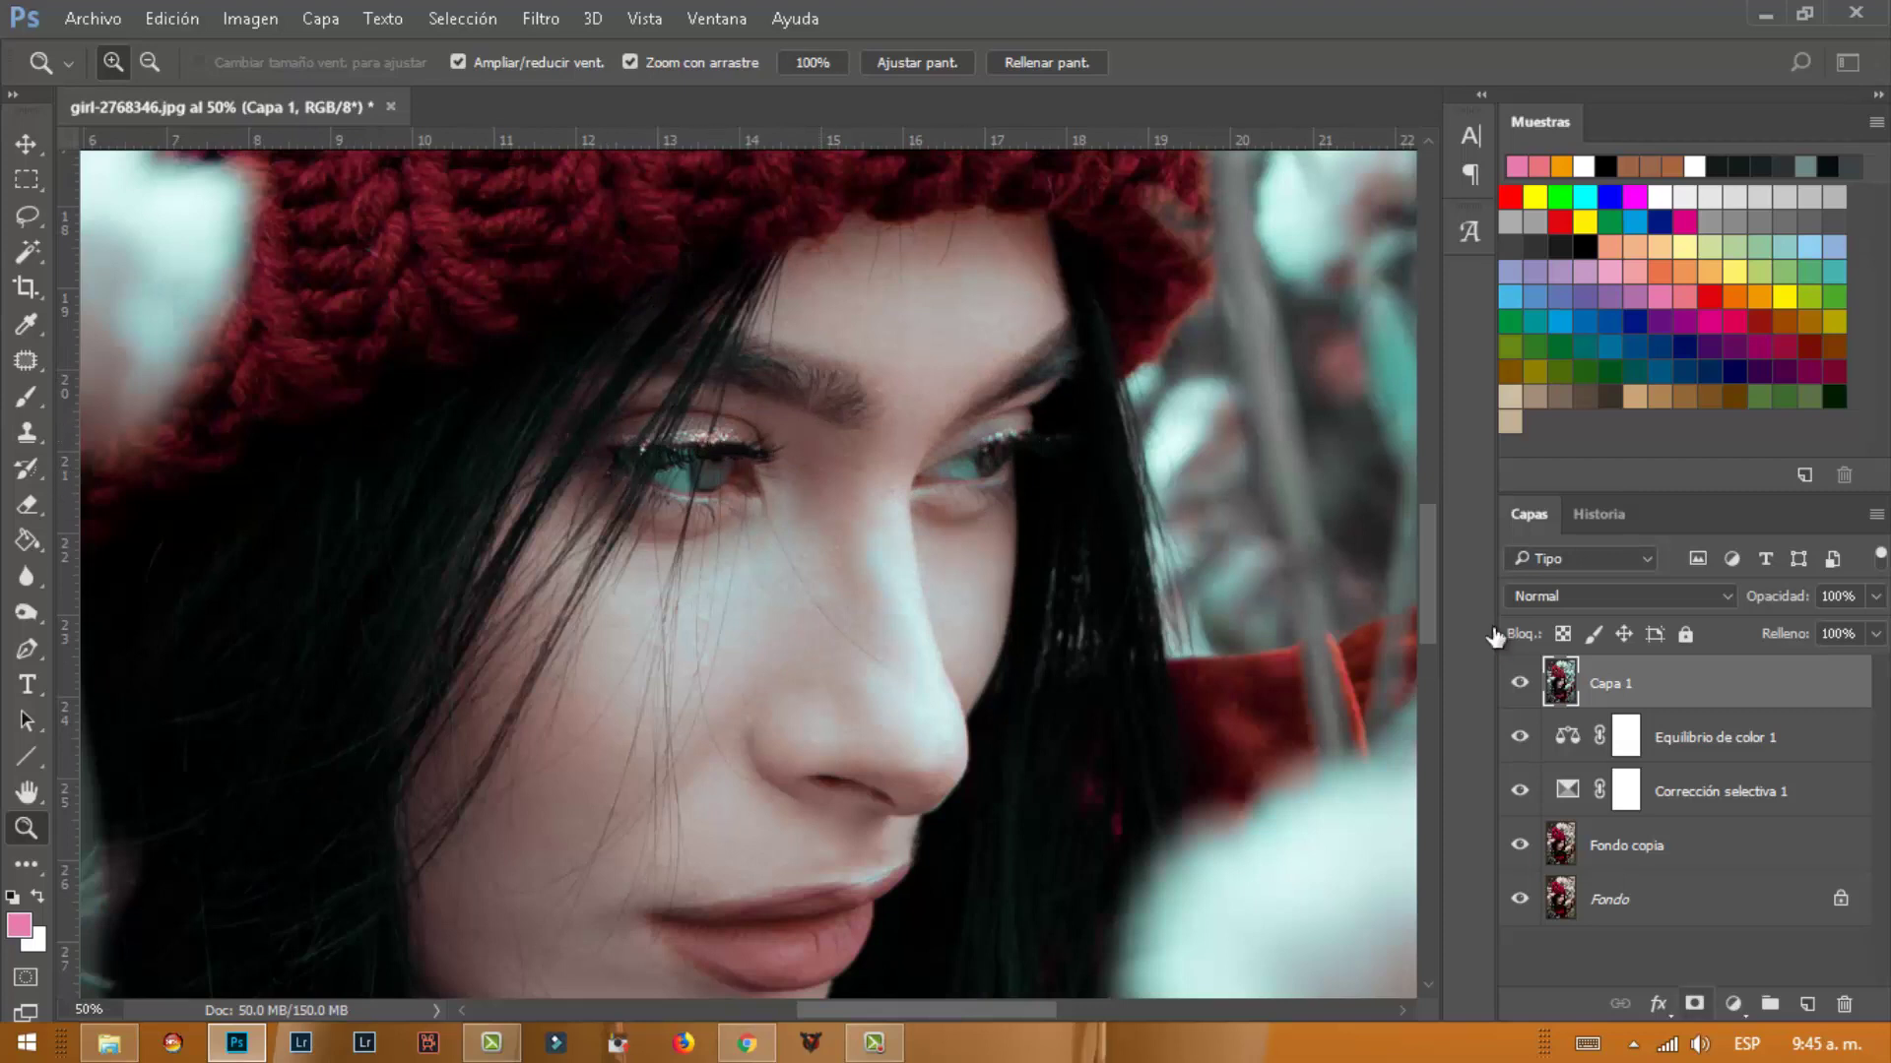
click(1694, 1004)
click(30, 398)
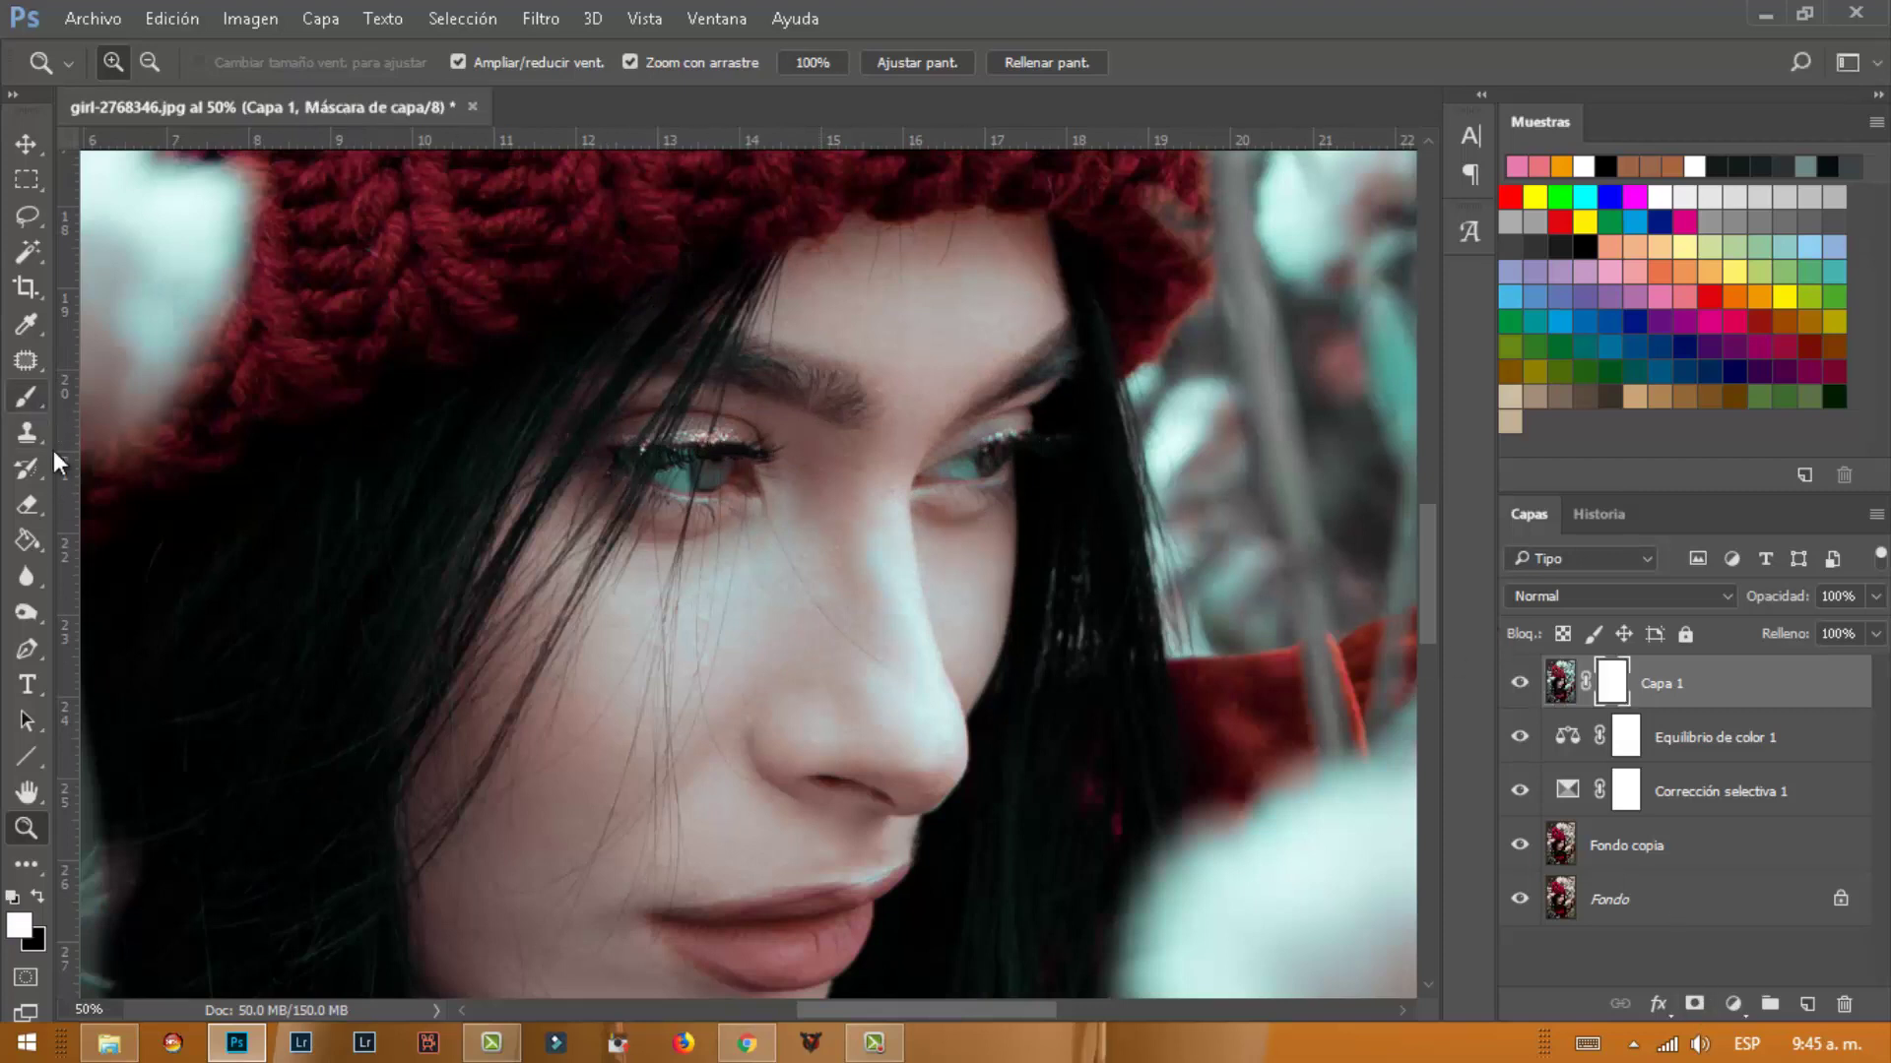
click(39, 896)
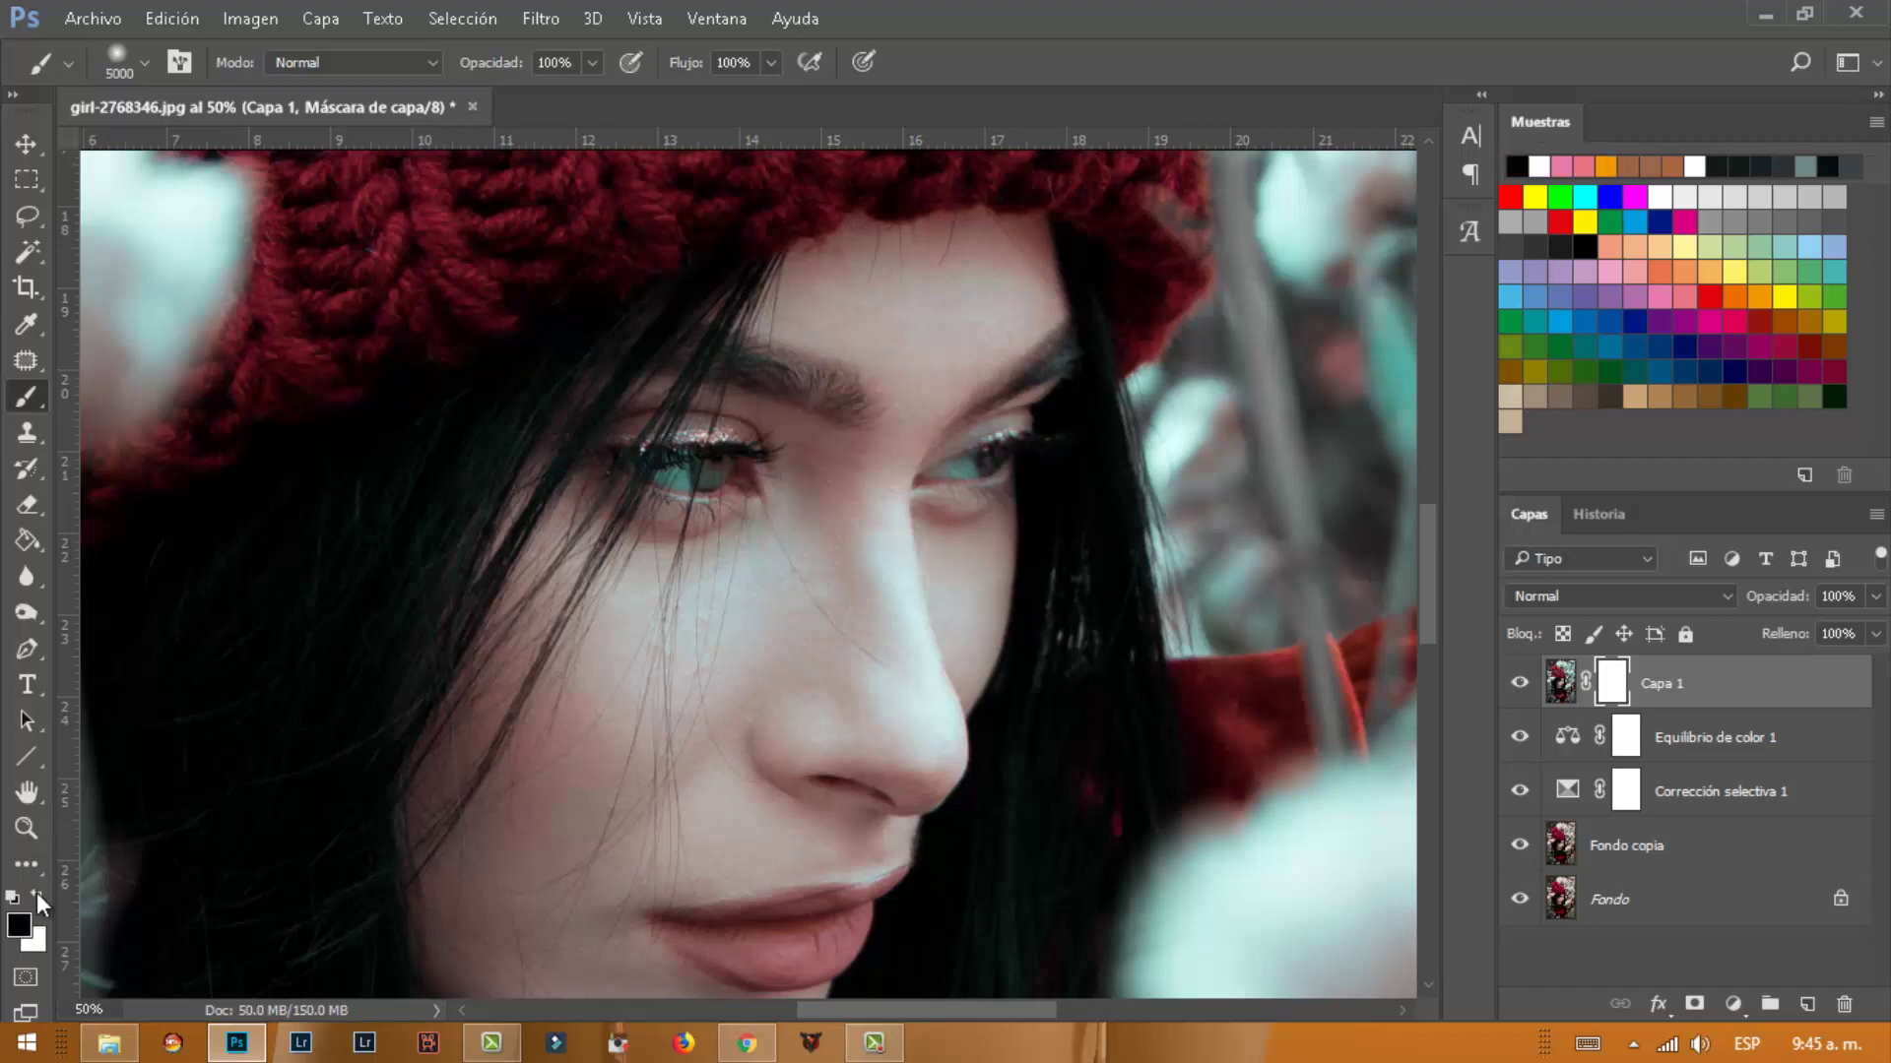
Paint the mask black over both irises with a 75 px brush
right_click(979, 500)
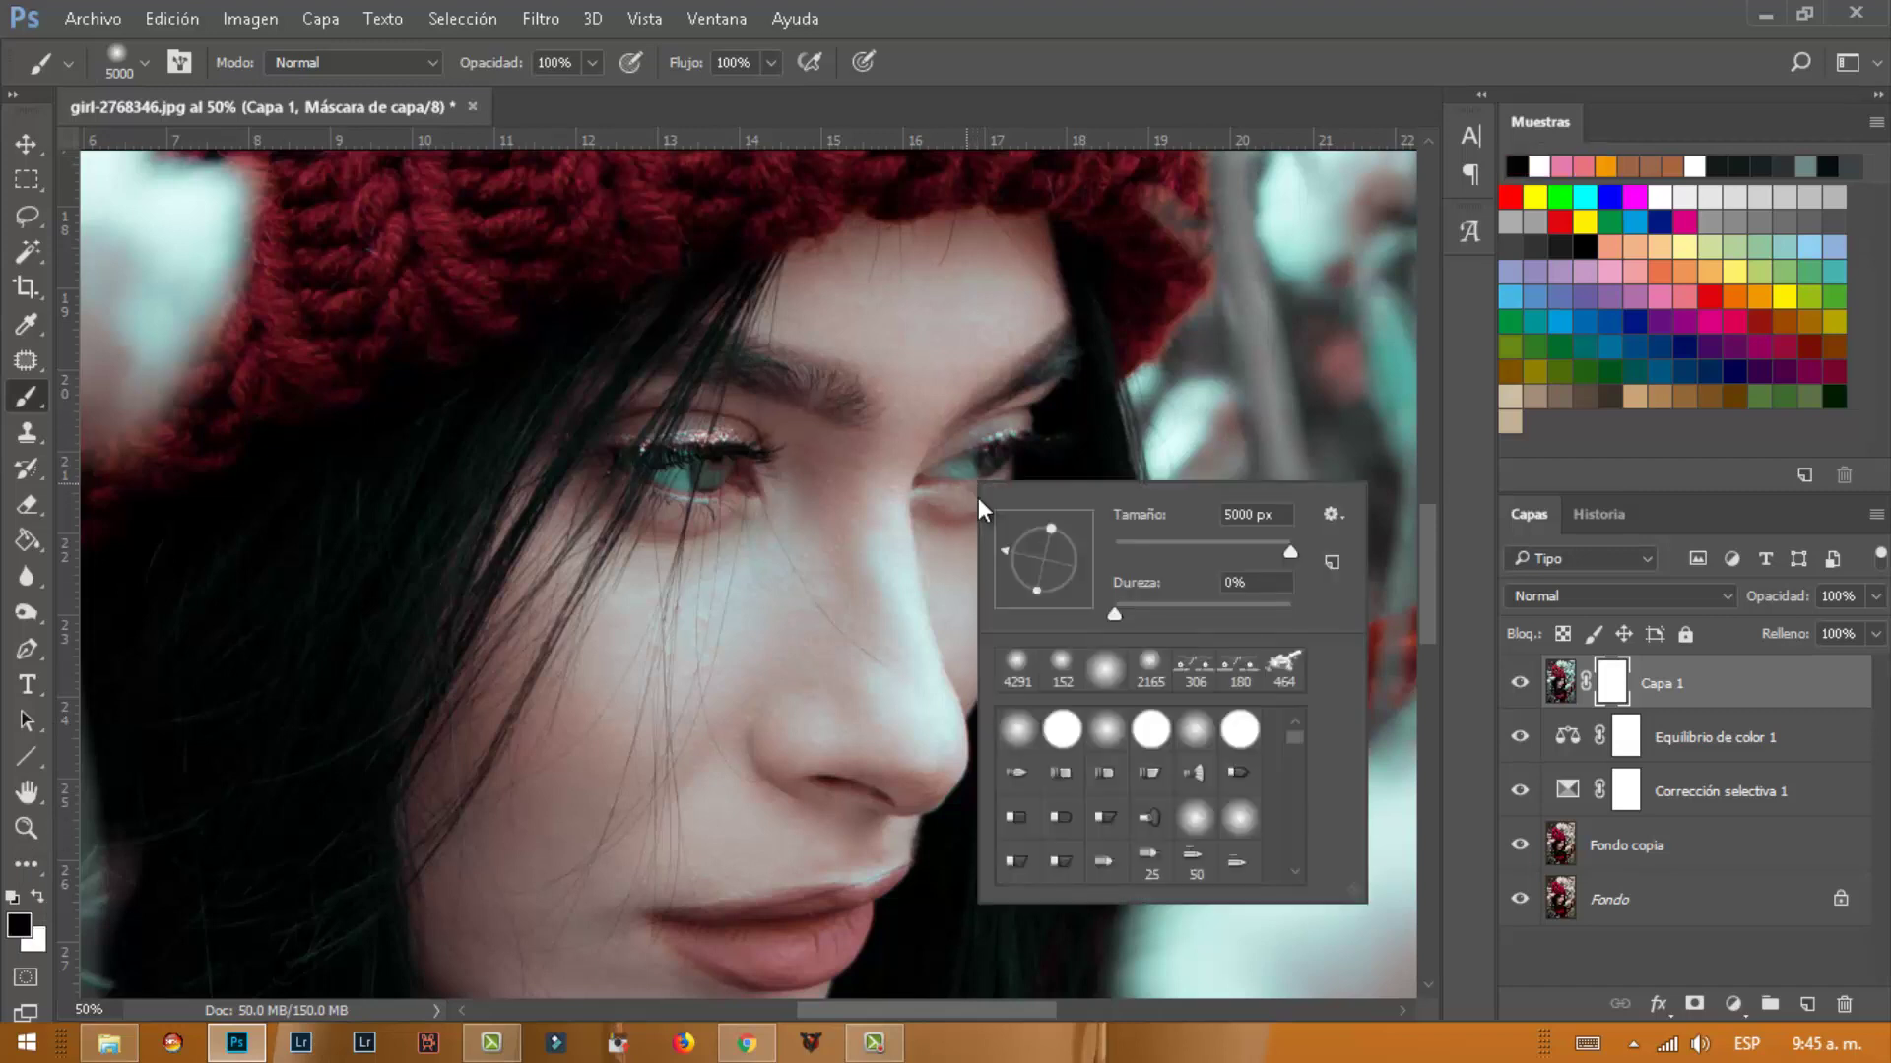
text(75)
key(Return)
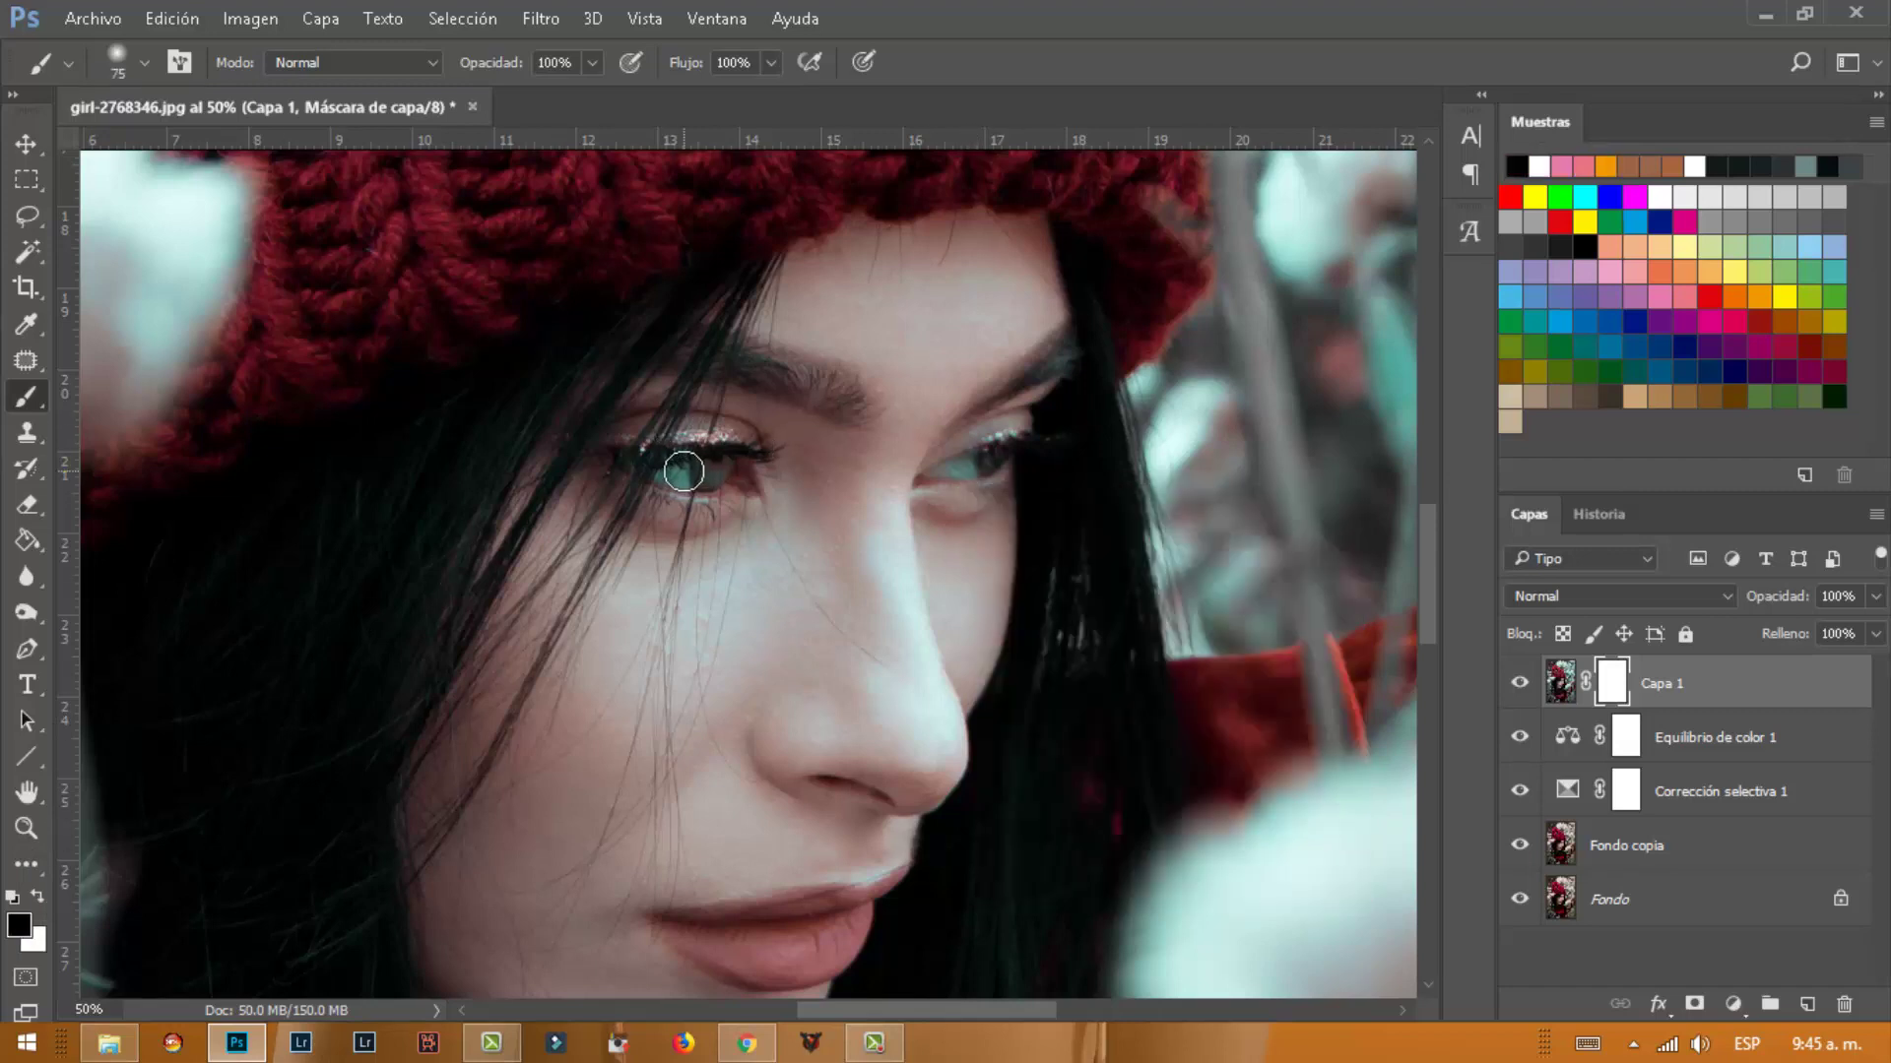
drag(683, 472, 693, 476)
drag(970, 472, 956, 471)
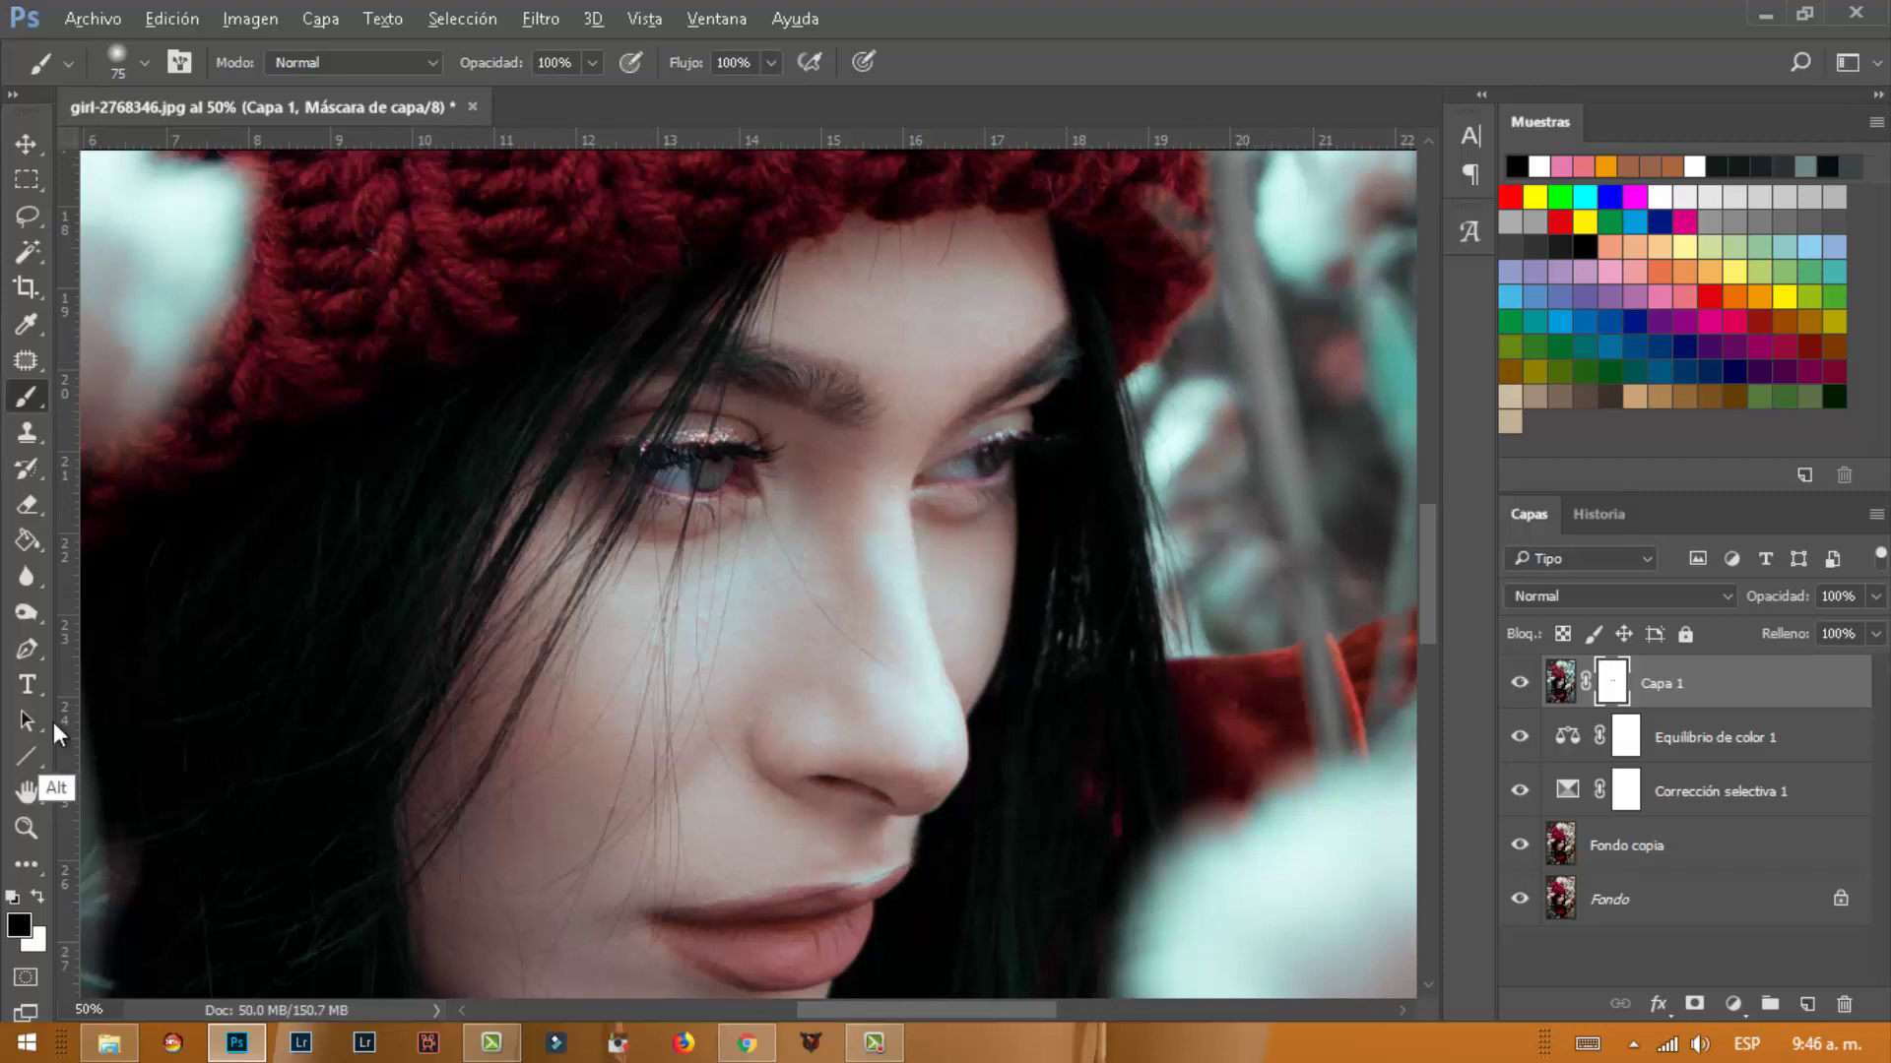
key(alt)
key(z)
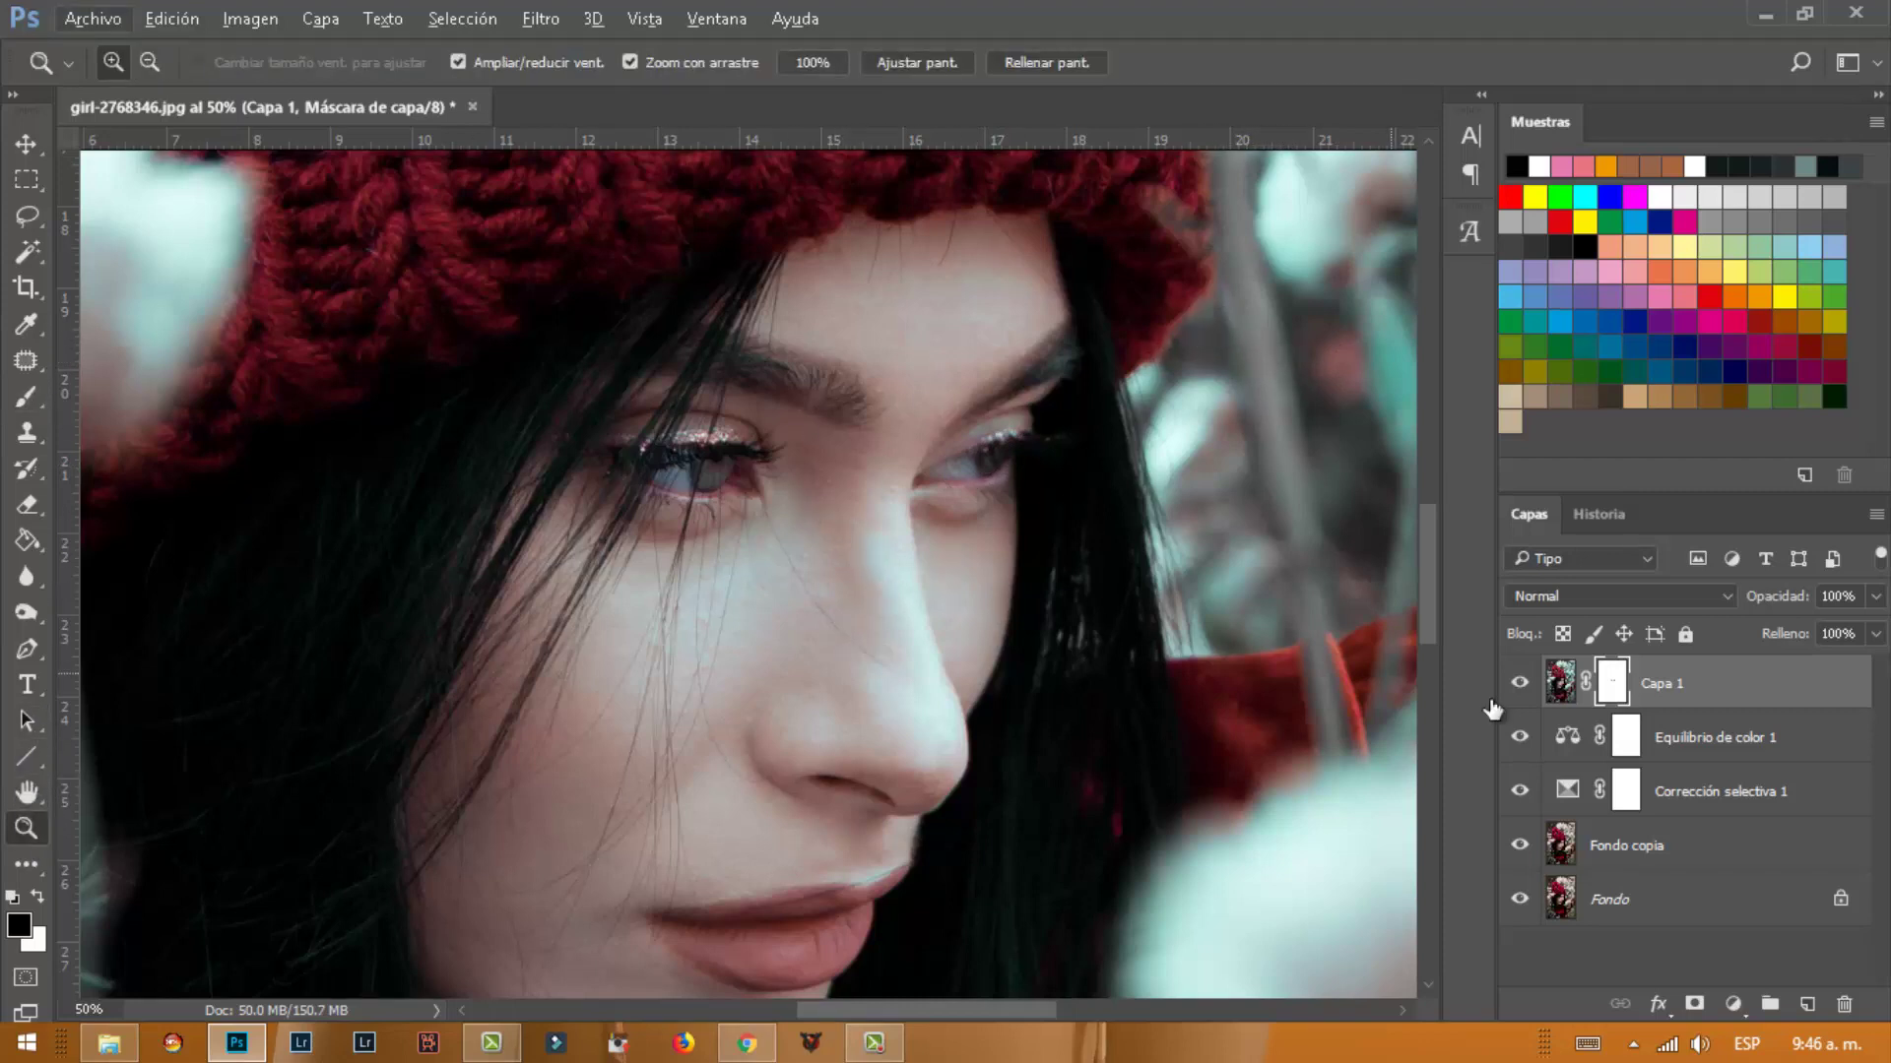
Select Capa 1 through Fondo copia and stamp all visible layers into new layer Capa 2
click(1562, 684)
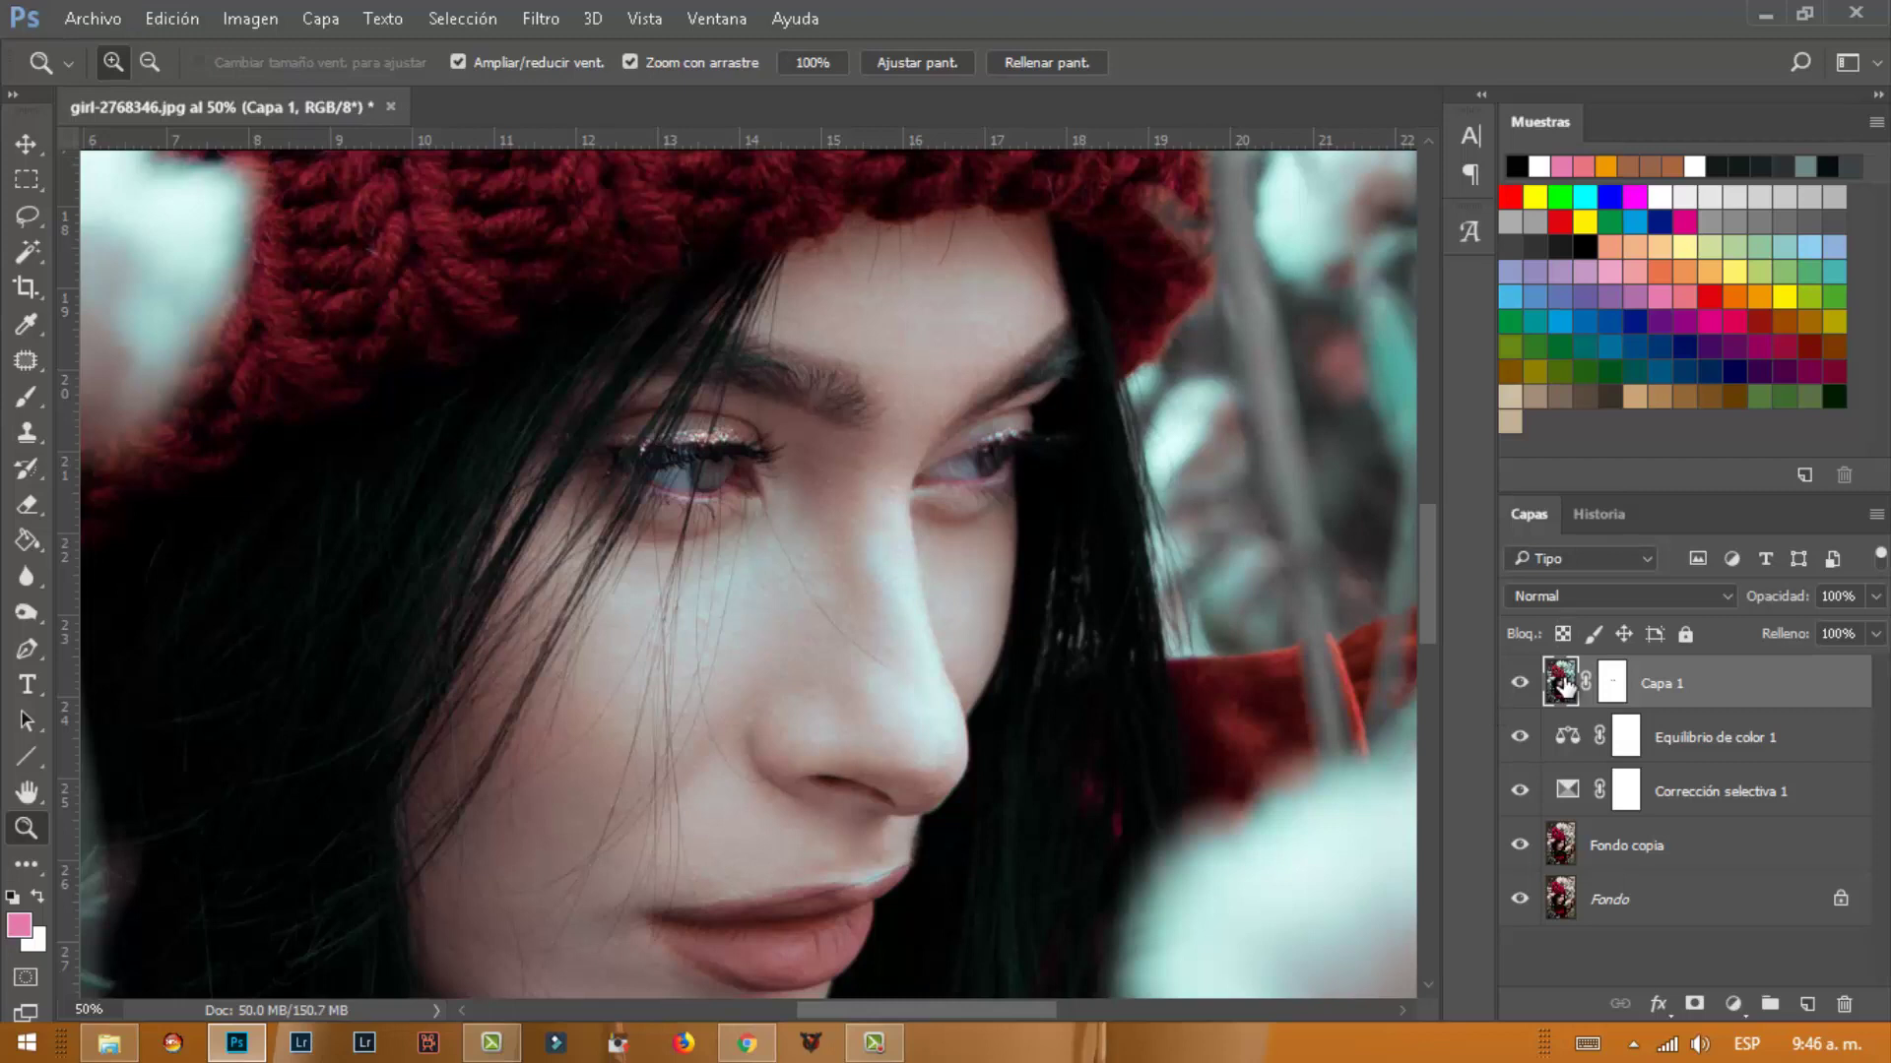
click(1596, 845)
shift+click(1566, 686)
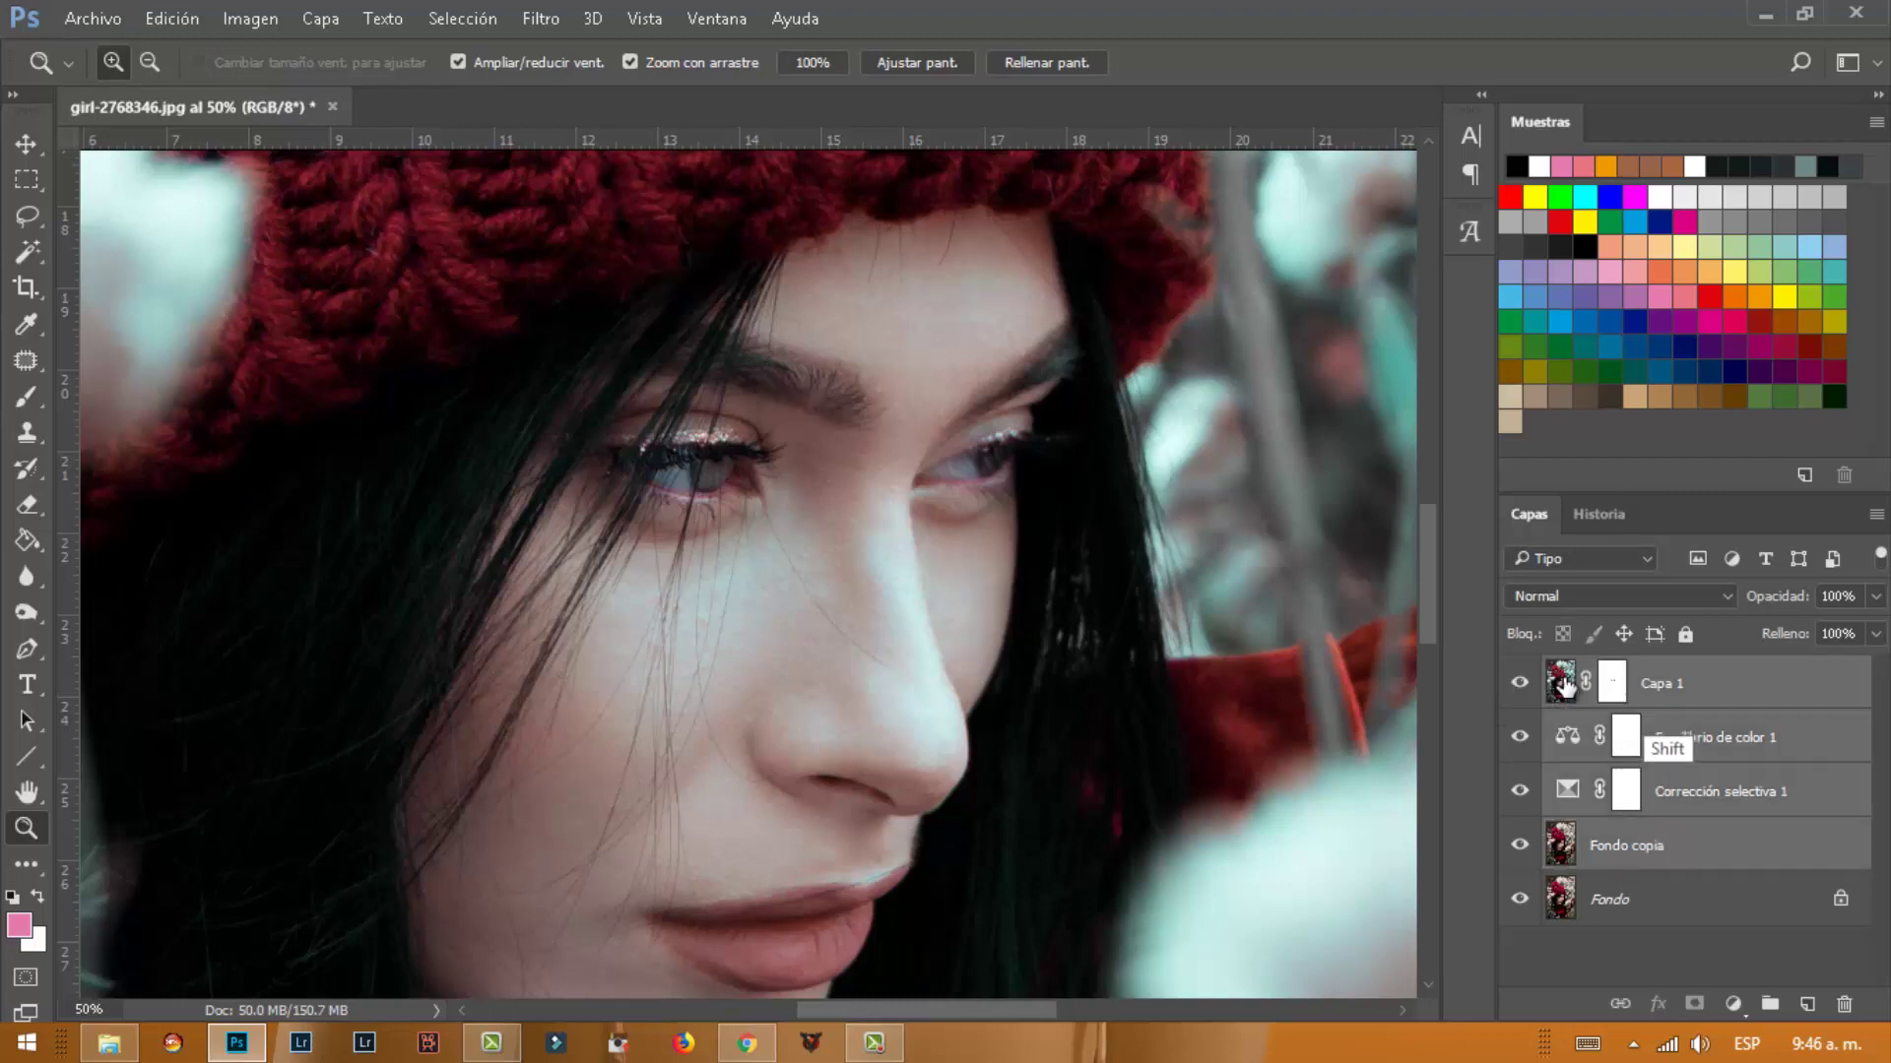
key(ctrl+shift+alt+e)
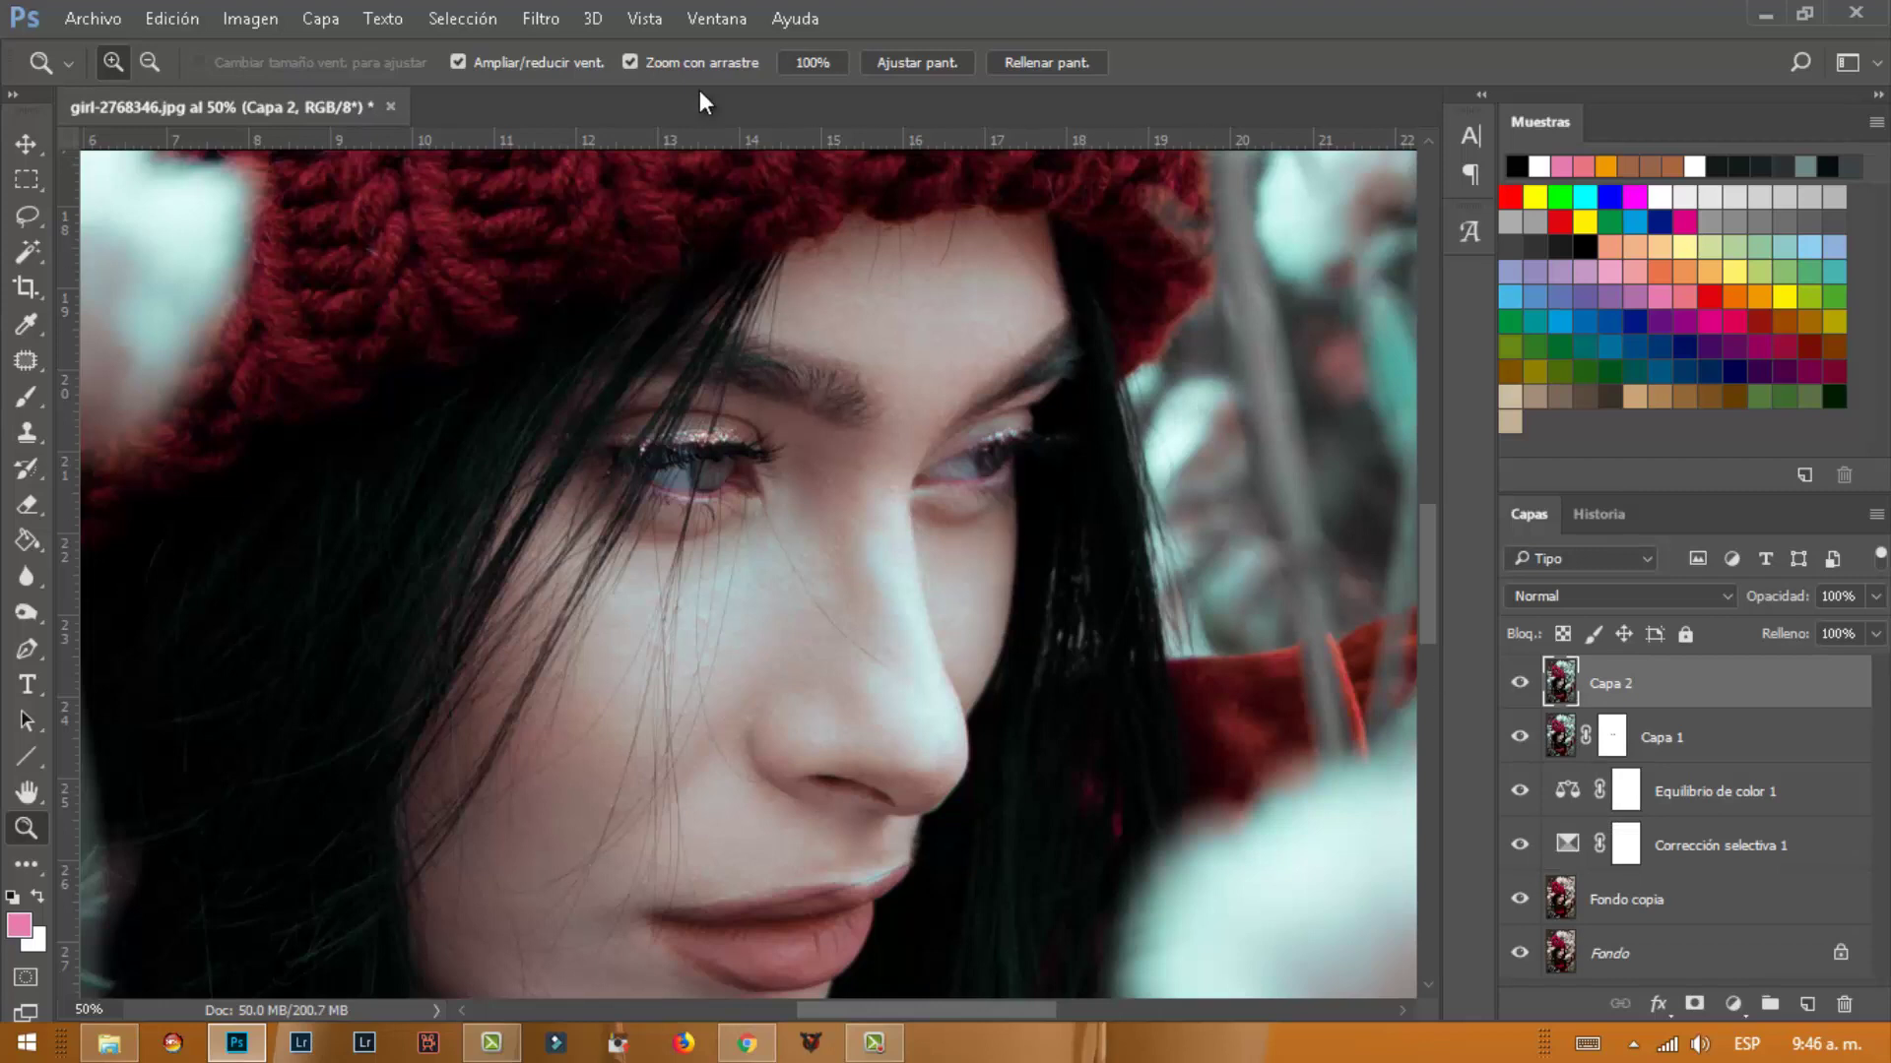
click(542, 19)
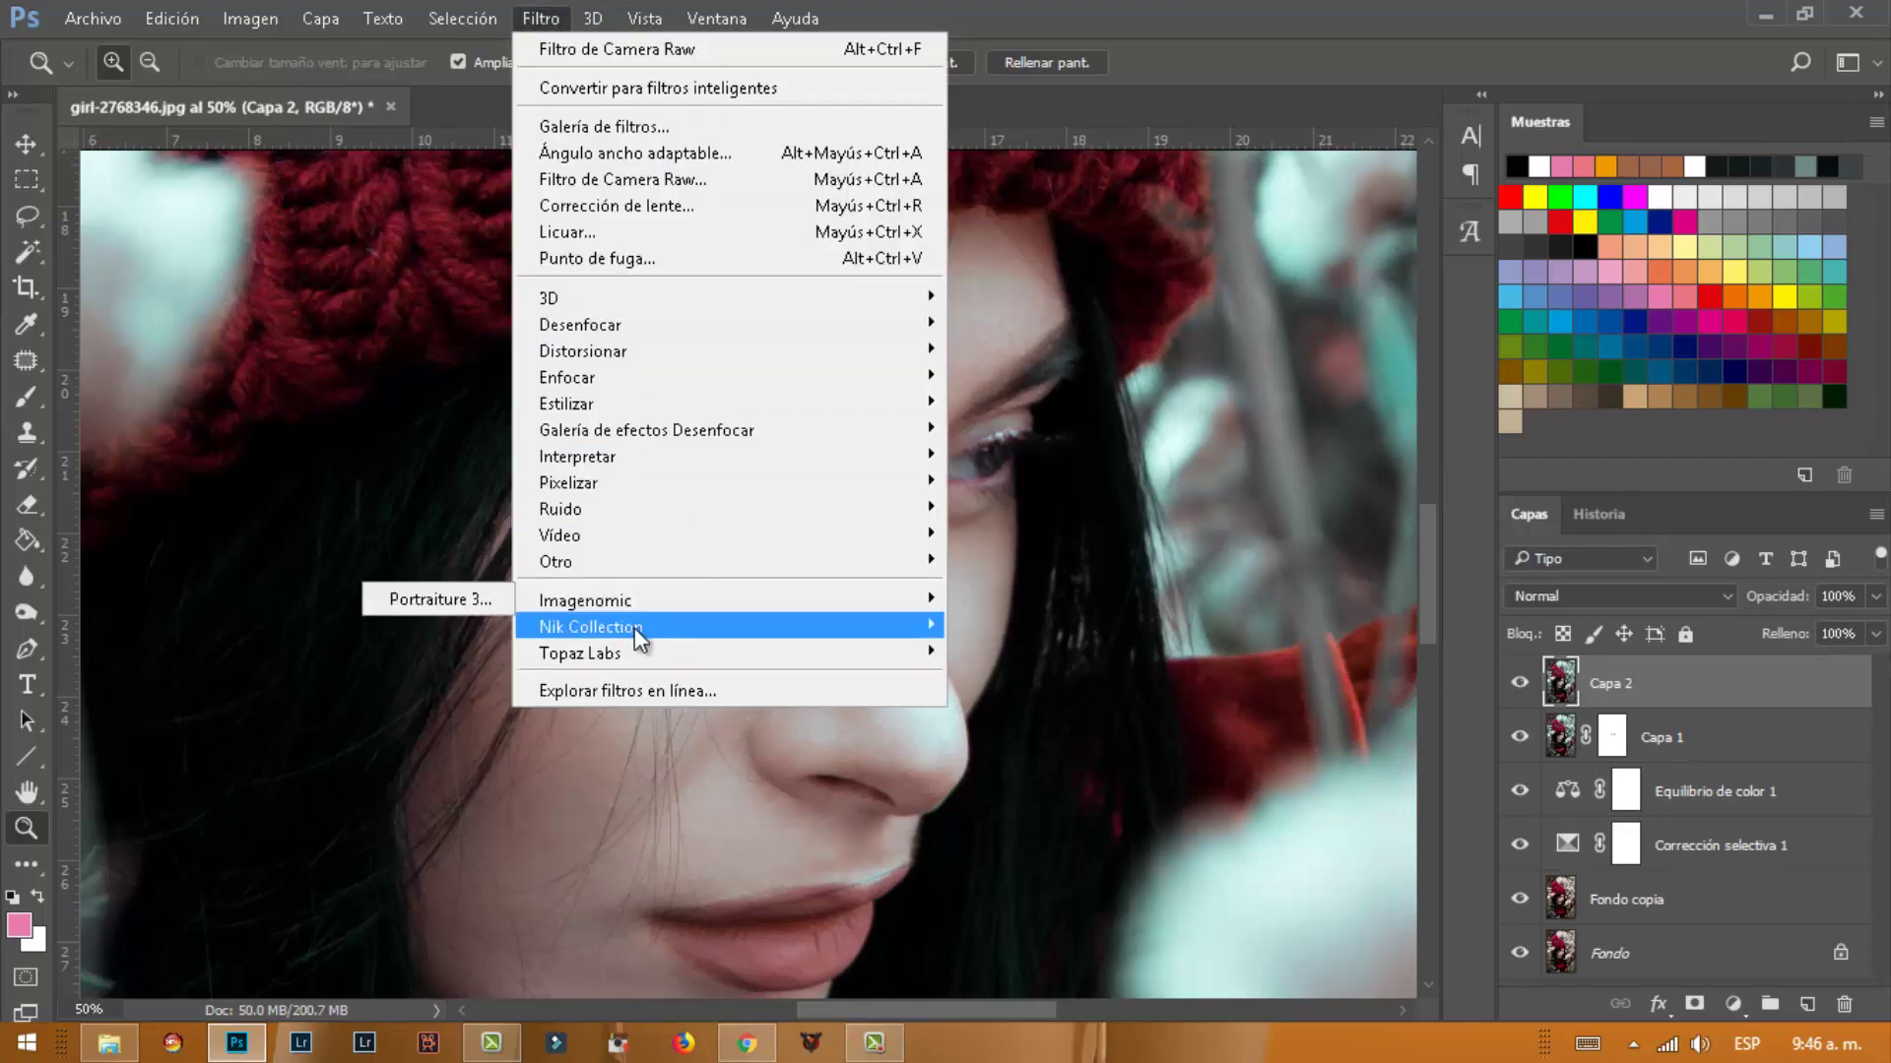
mouse_move(591, 626)
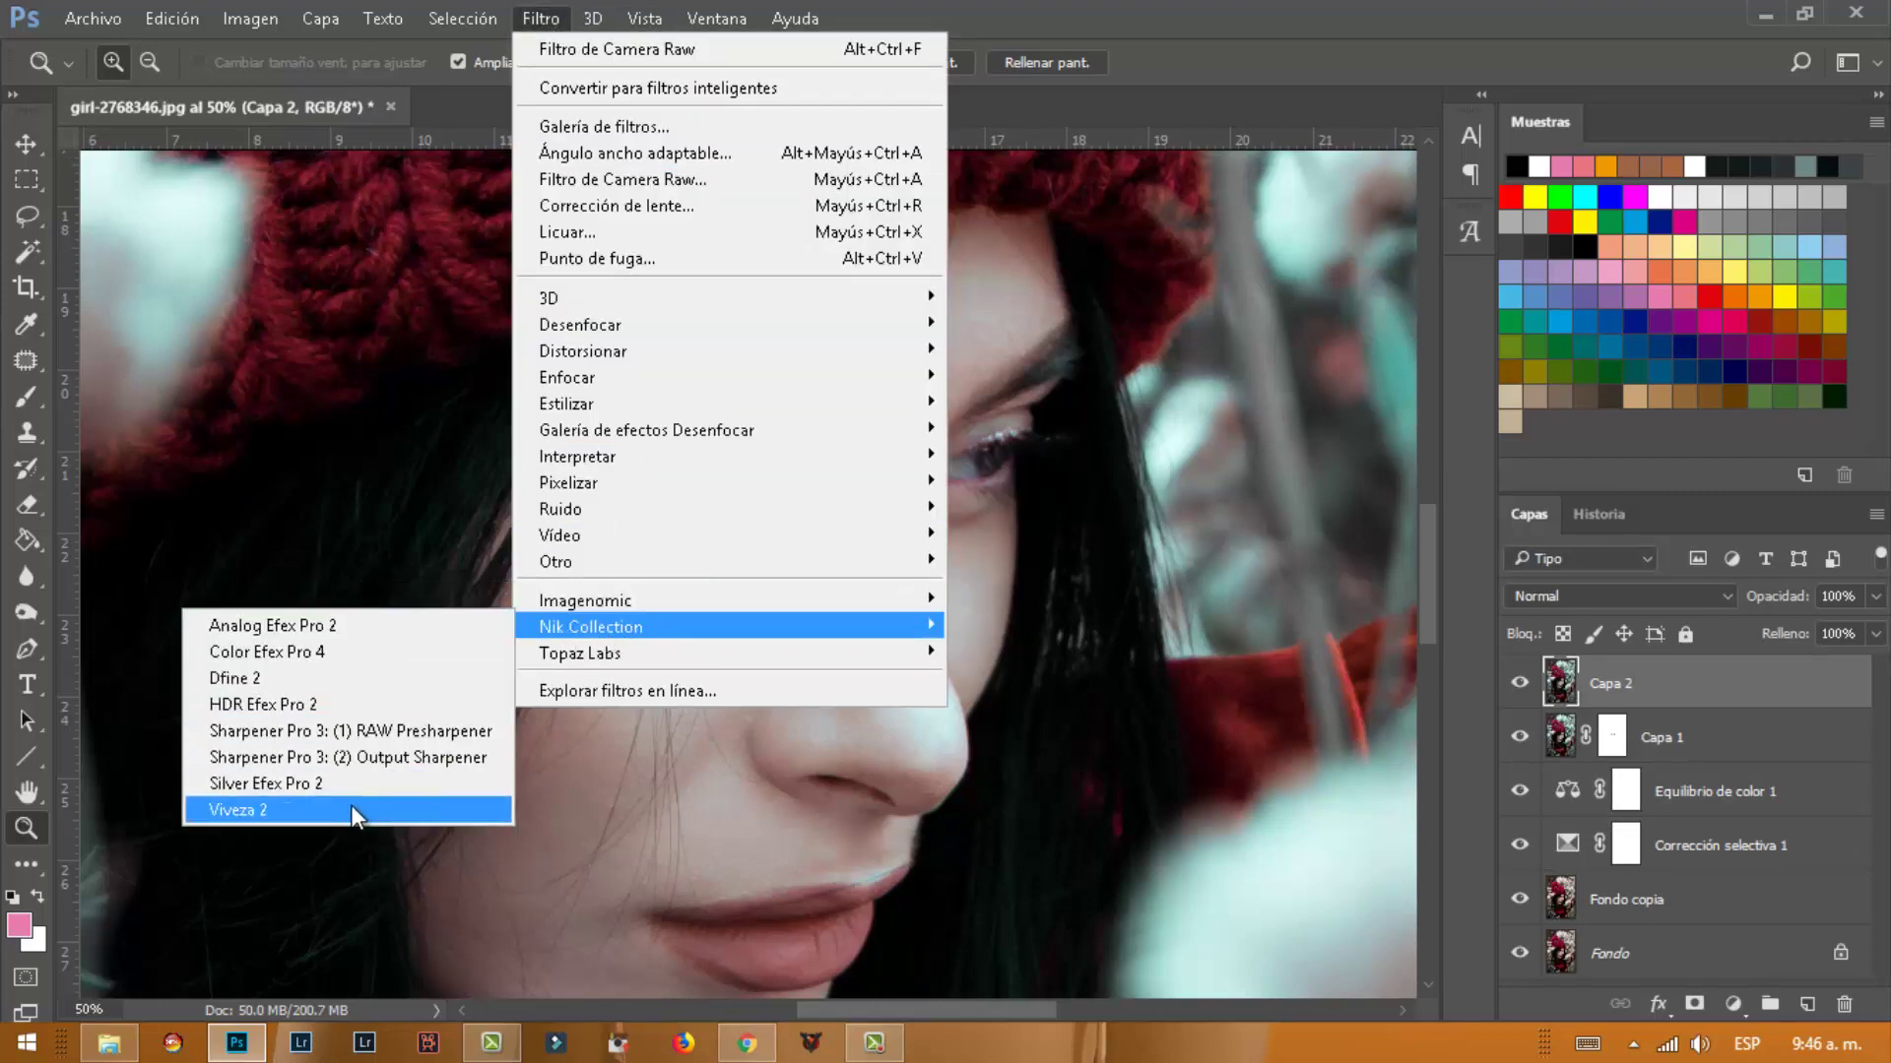
Launch Viveza 2 and zoom the preview in on the girl's hat
click(350, 808)
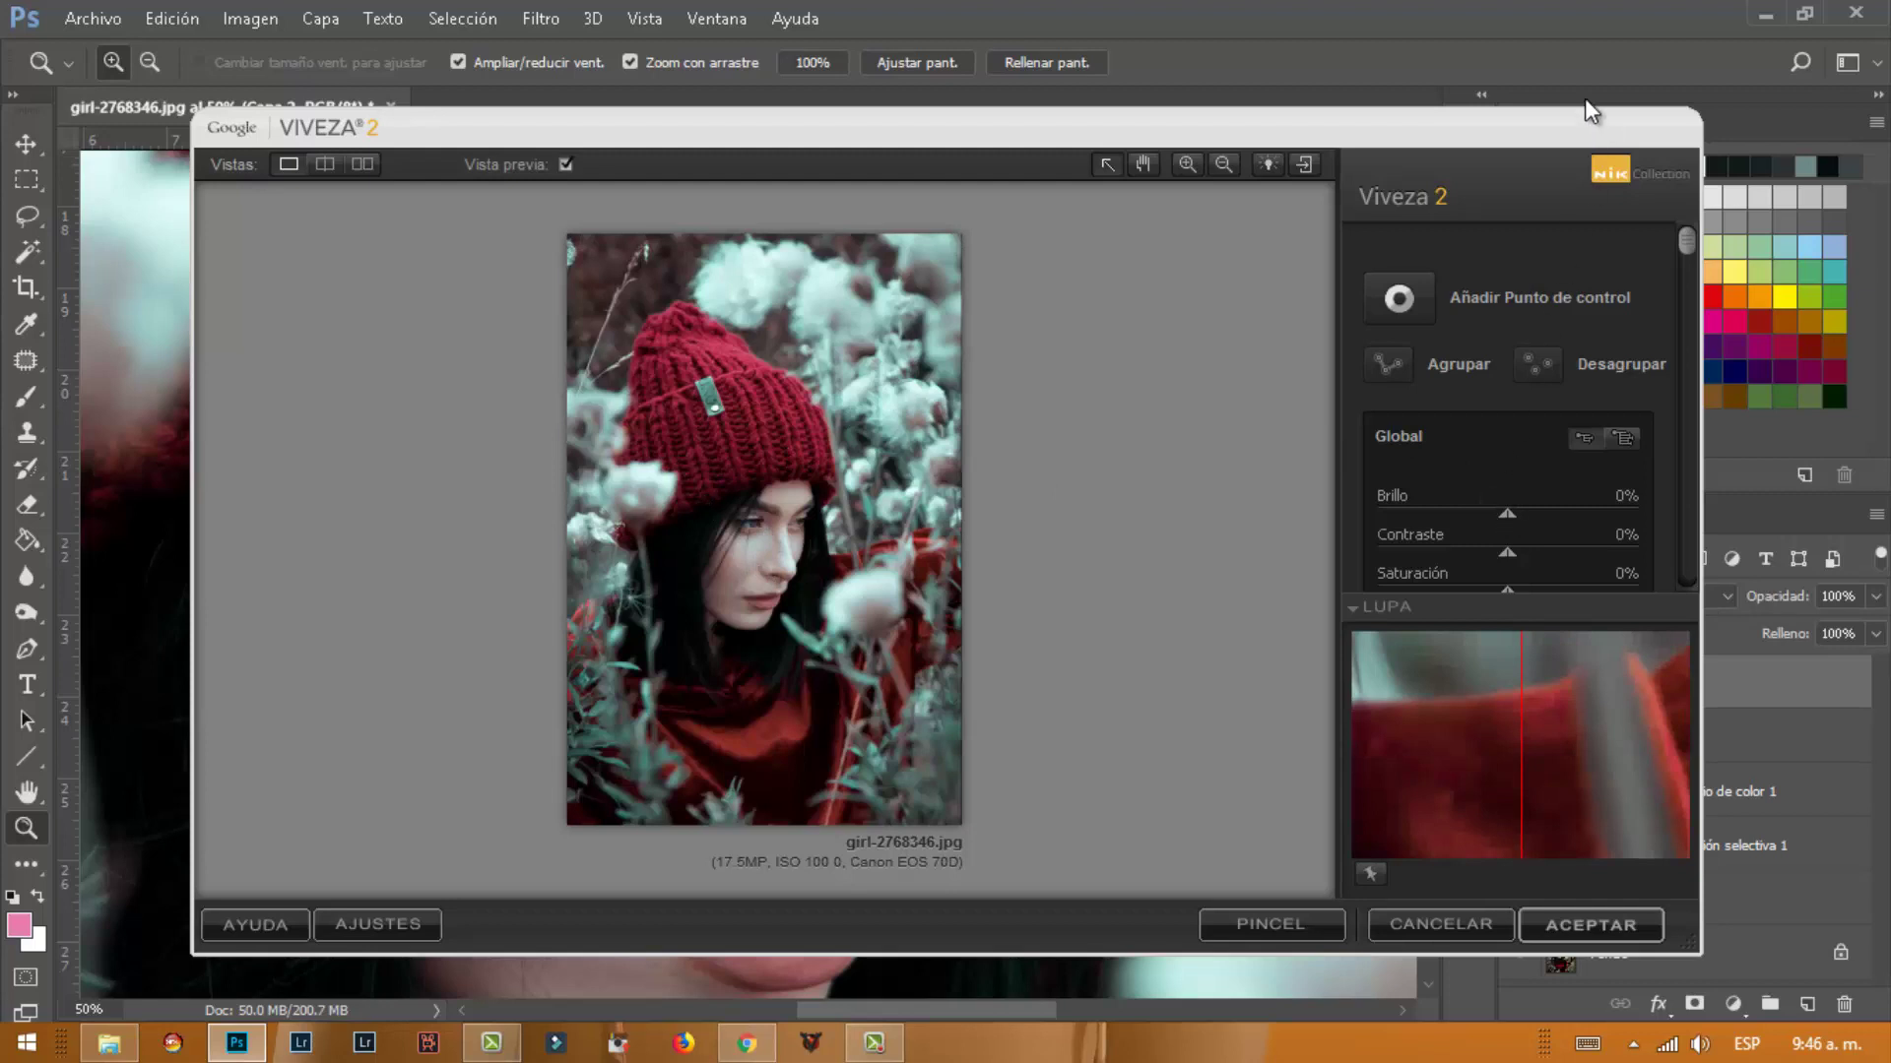
drag(1567, 120, 1555, 7)
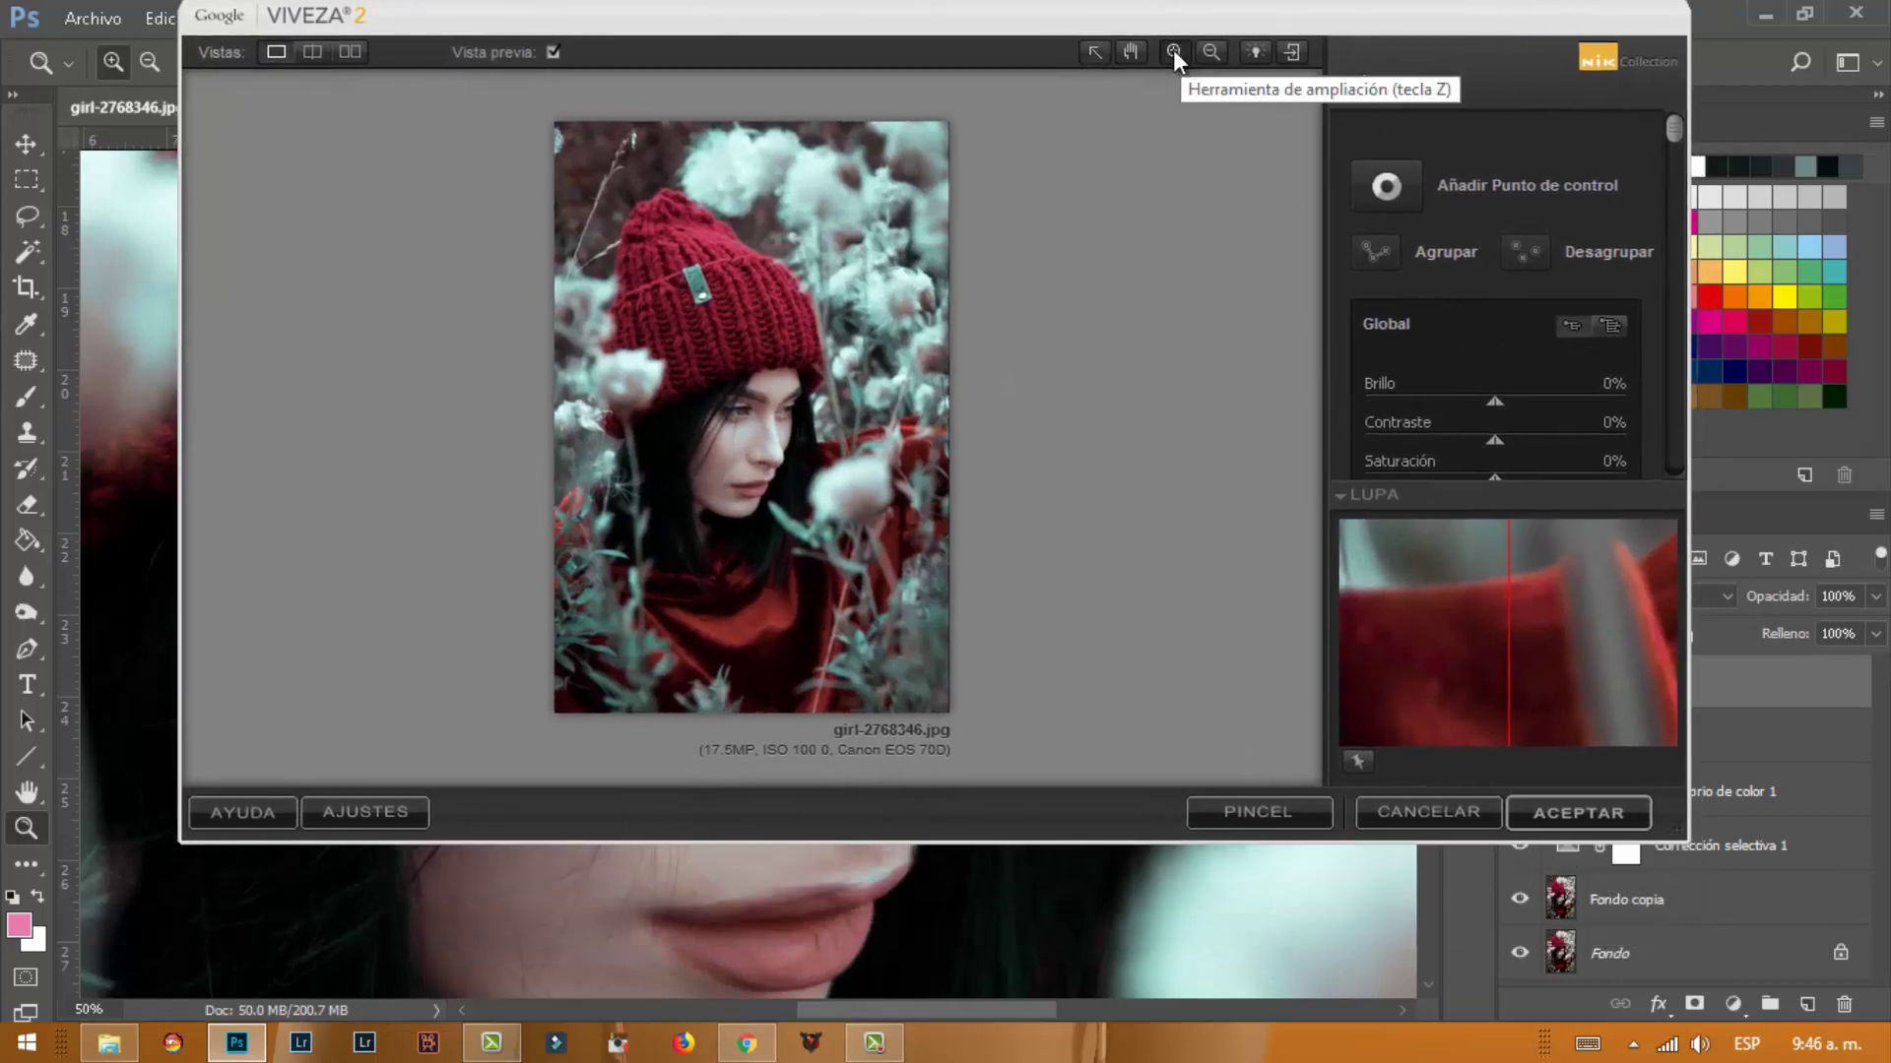
scroll(729, 408, up, 1)
scroll(753, 423, up, 1)
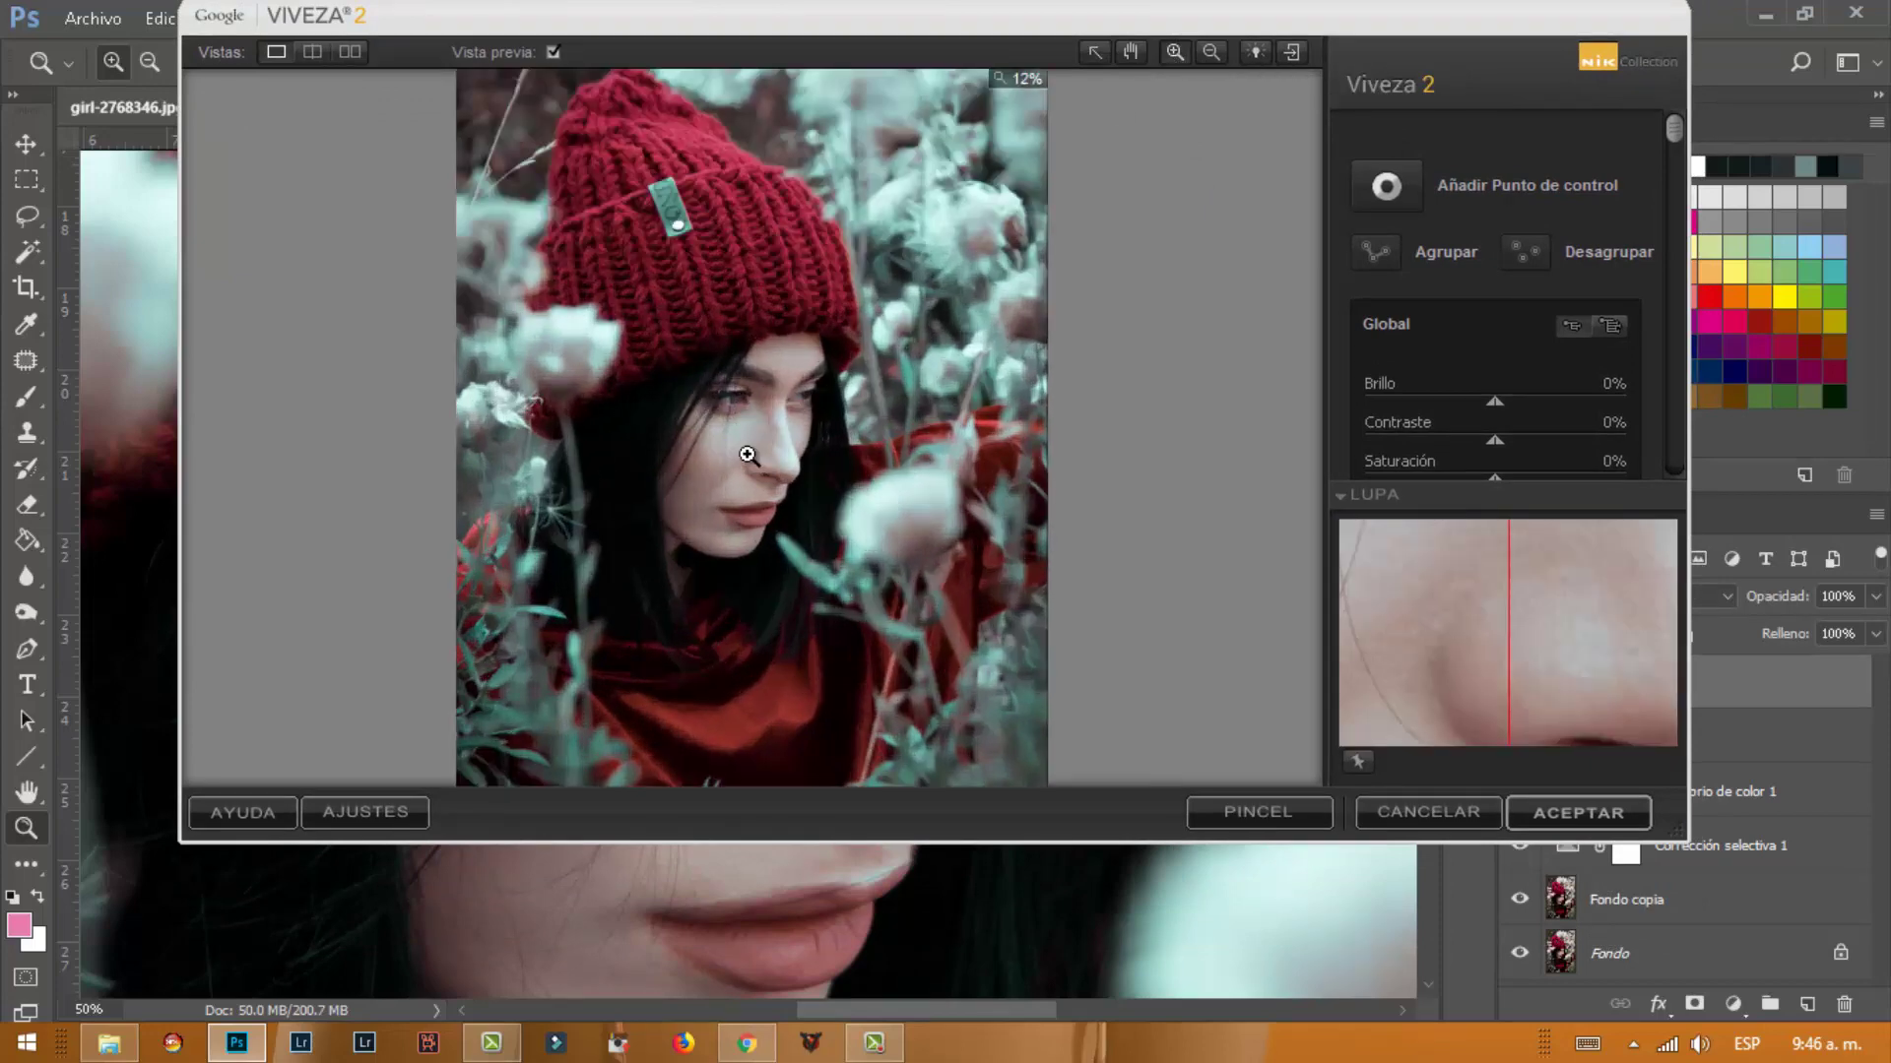
scroll(744, 354, up, 1)
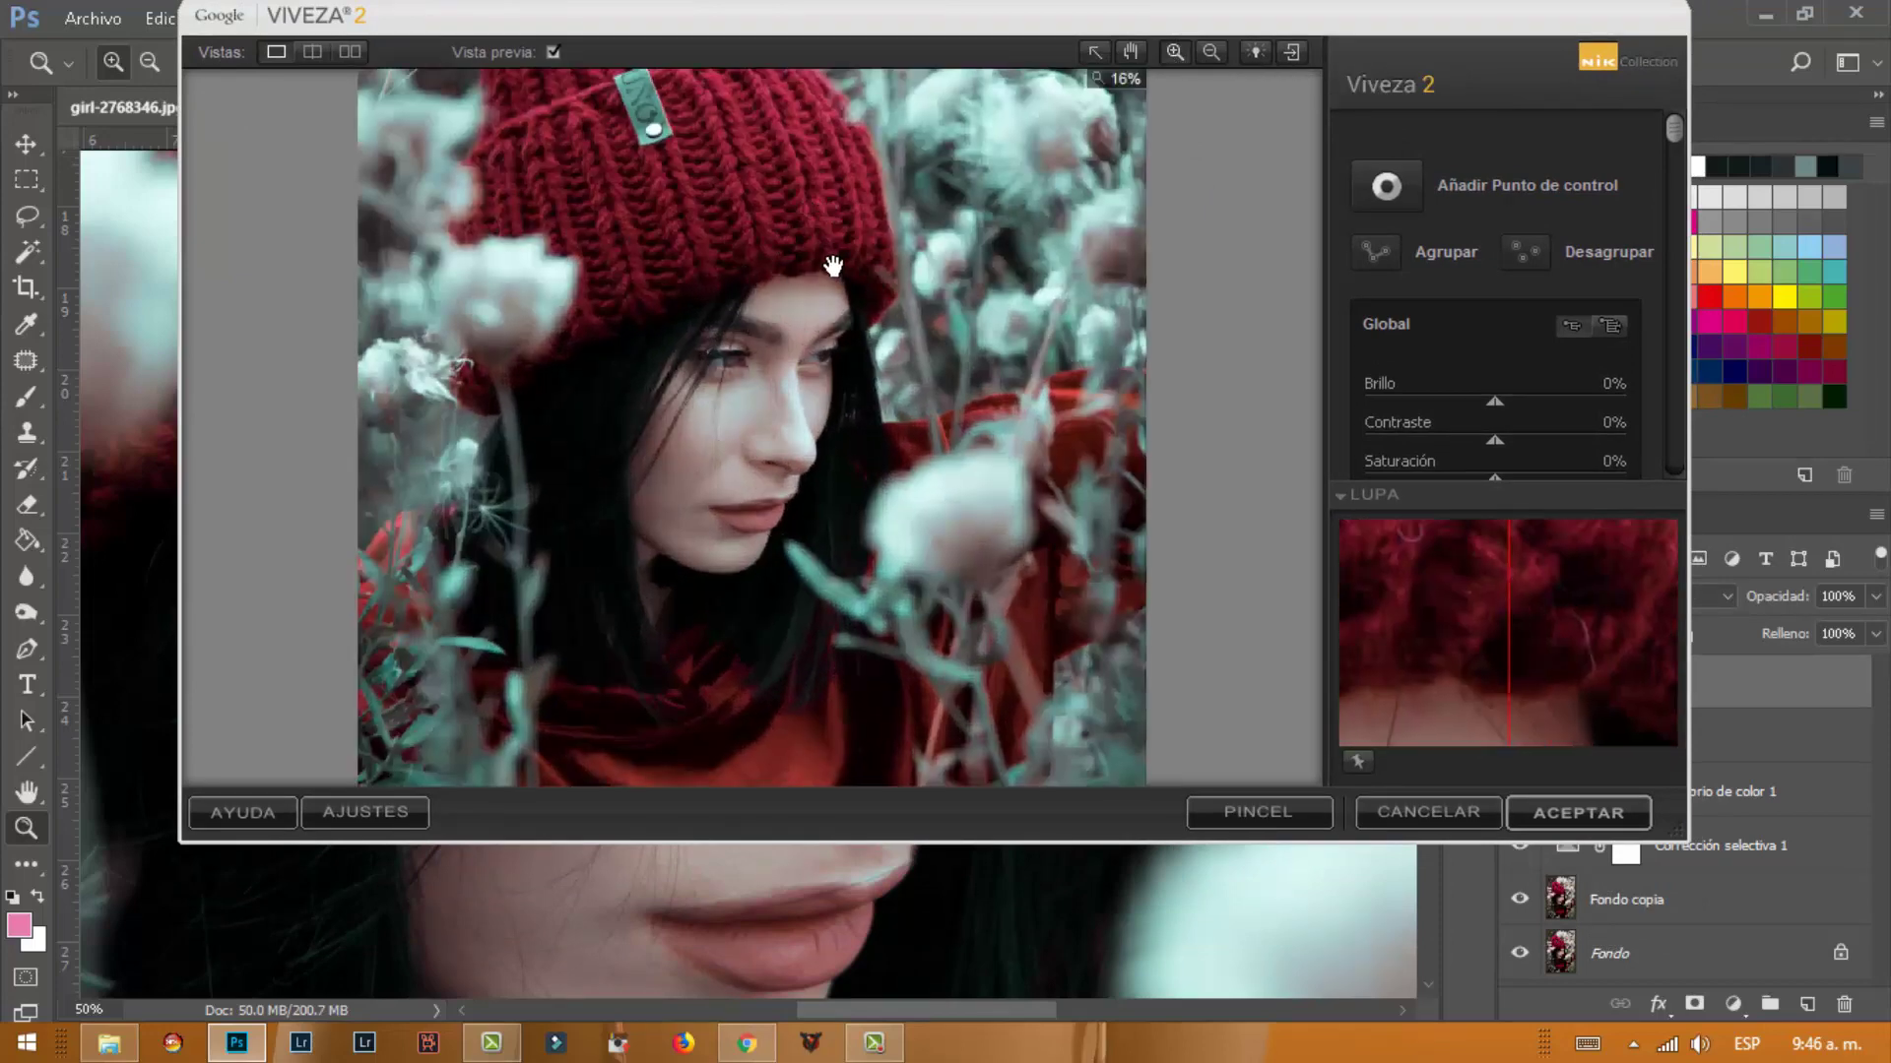
drag(831, 270, 857, 316)
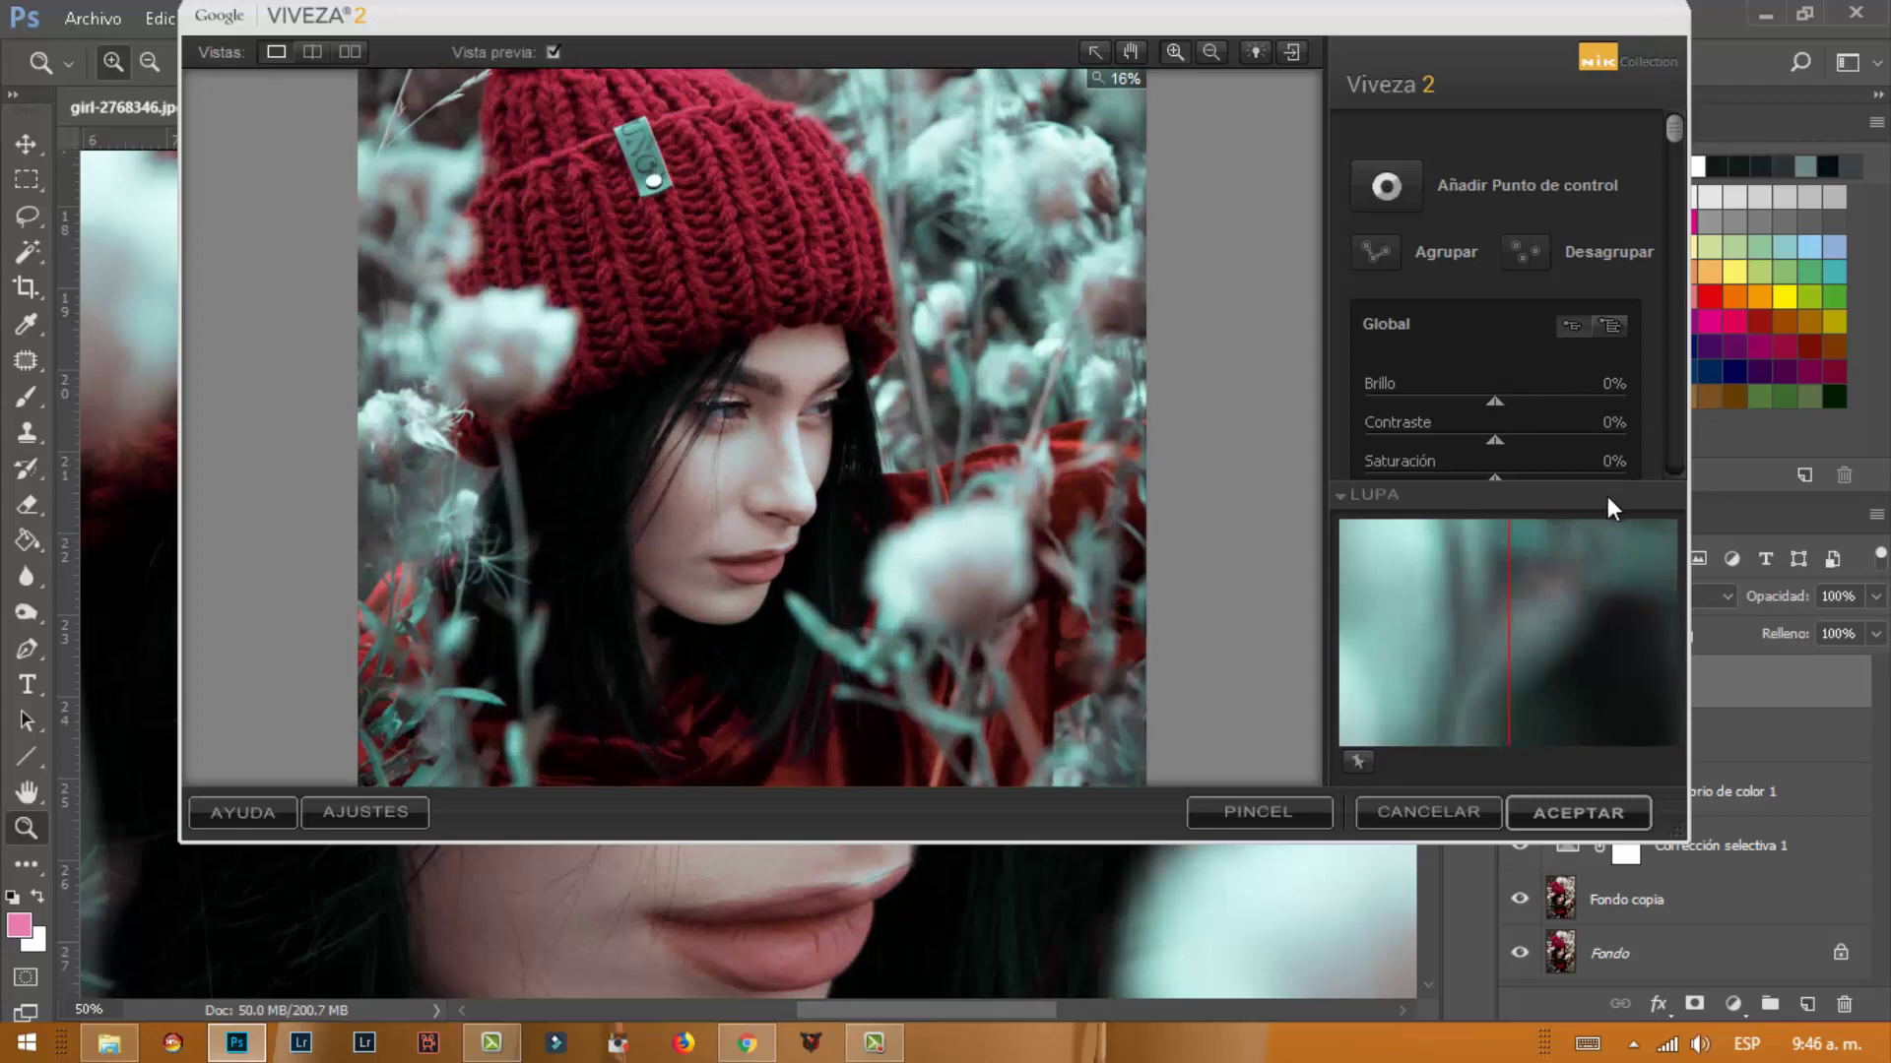
drag(1676, 122, 1675, 168)
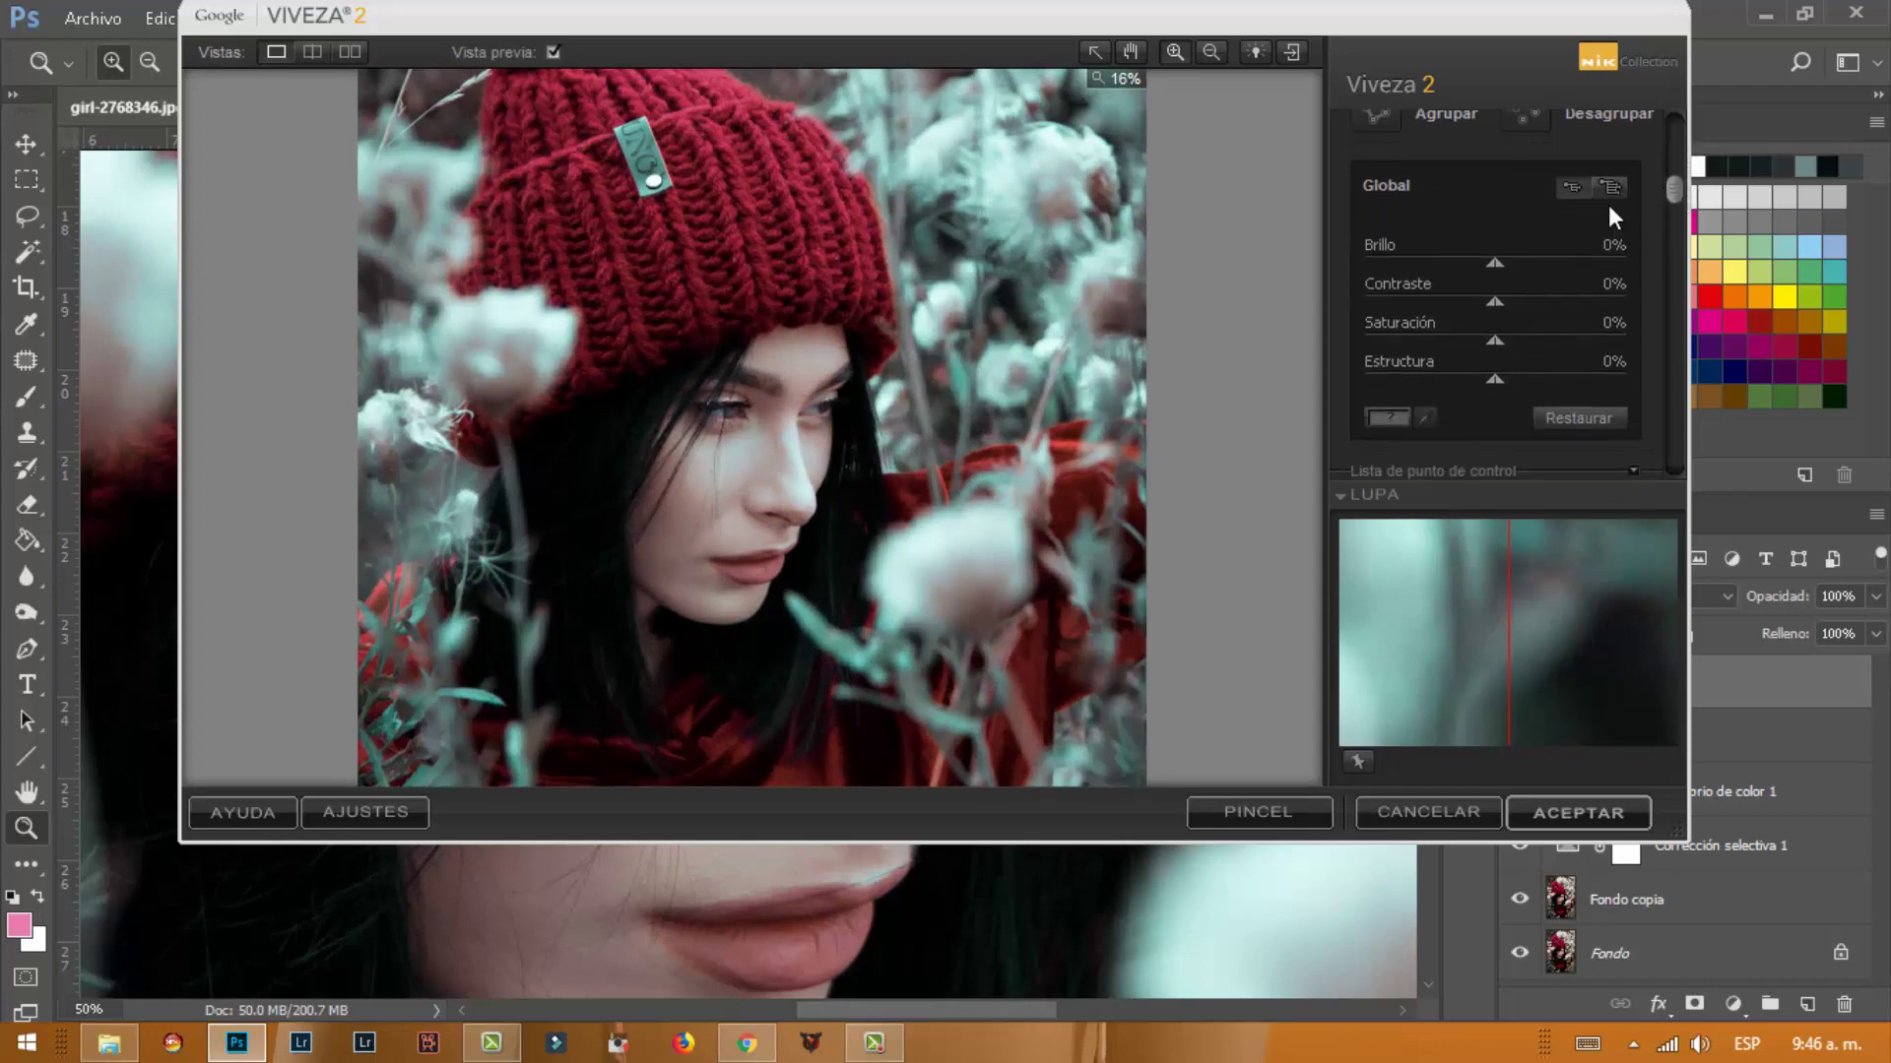
Set global Brightness -17%, Contrast -2%, Saturation 13% and Structure 14%
drag(1493, 258, 1458, 264)
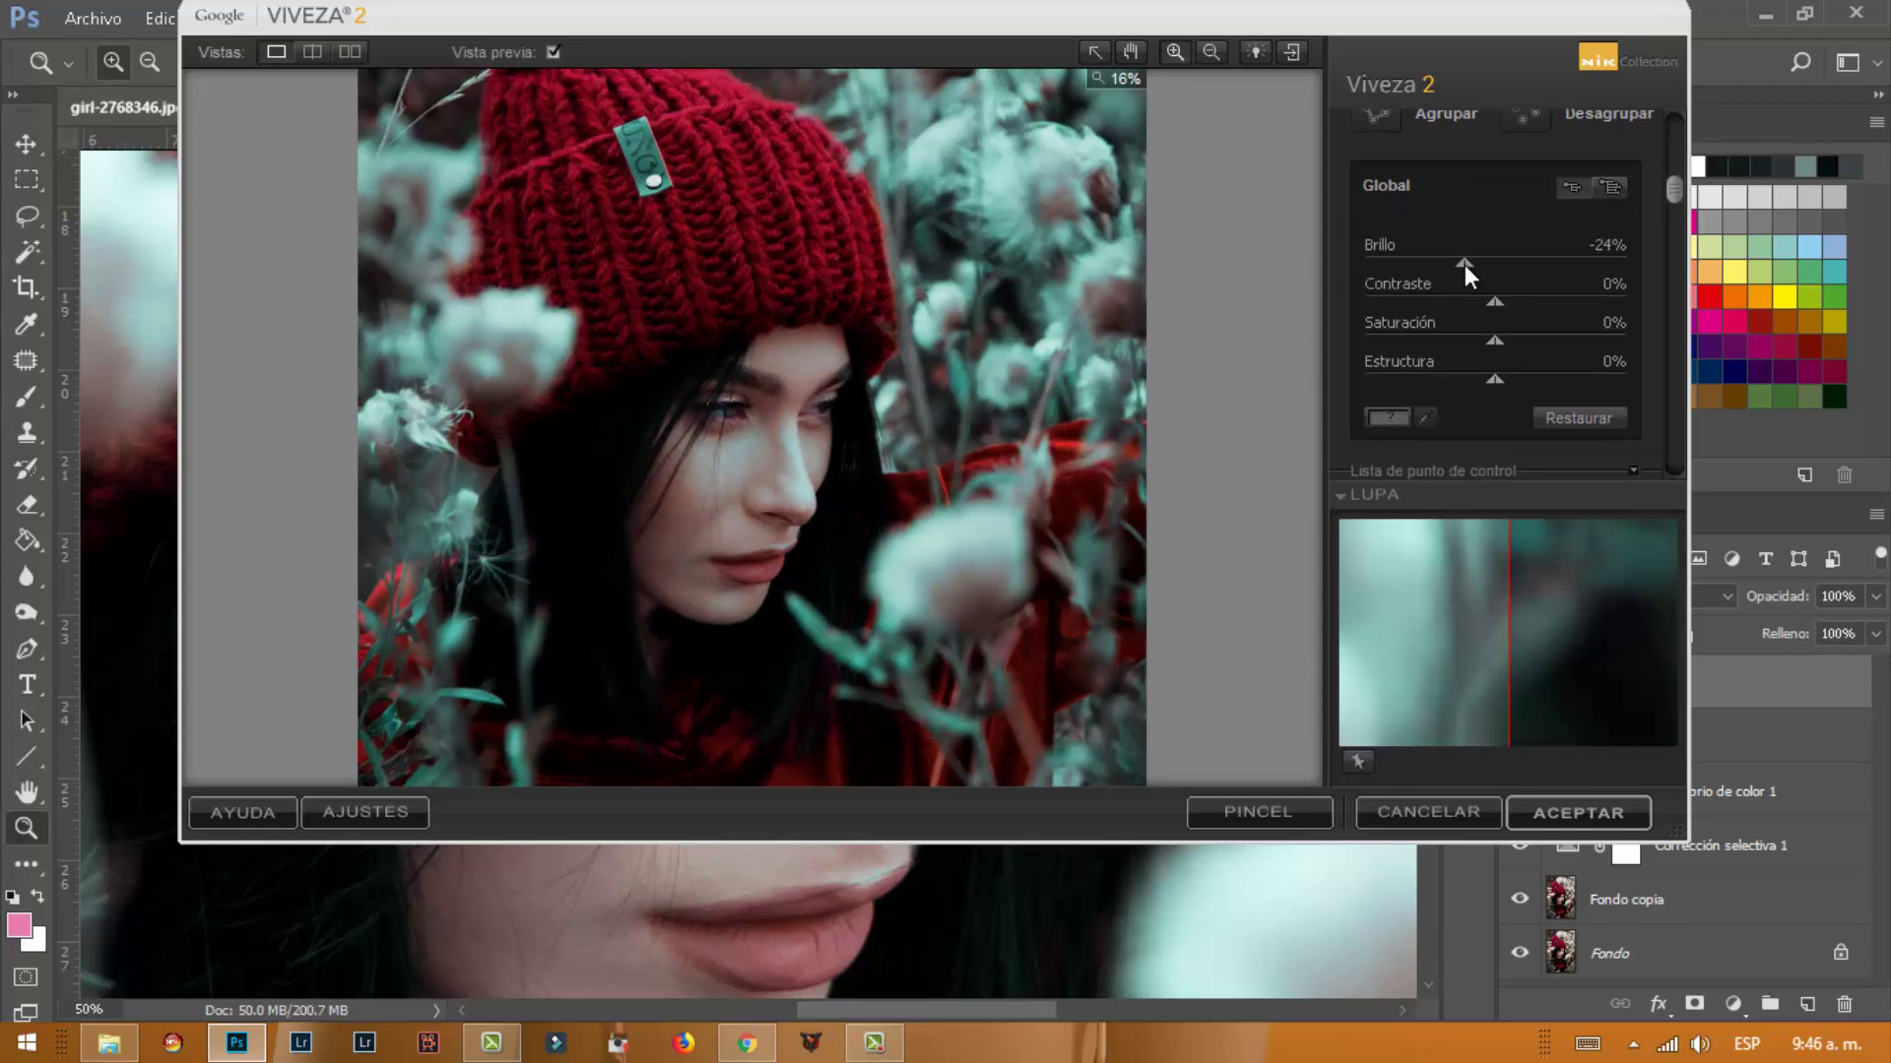
drag(1465, 264, 1520, 341)
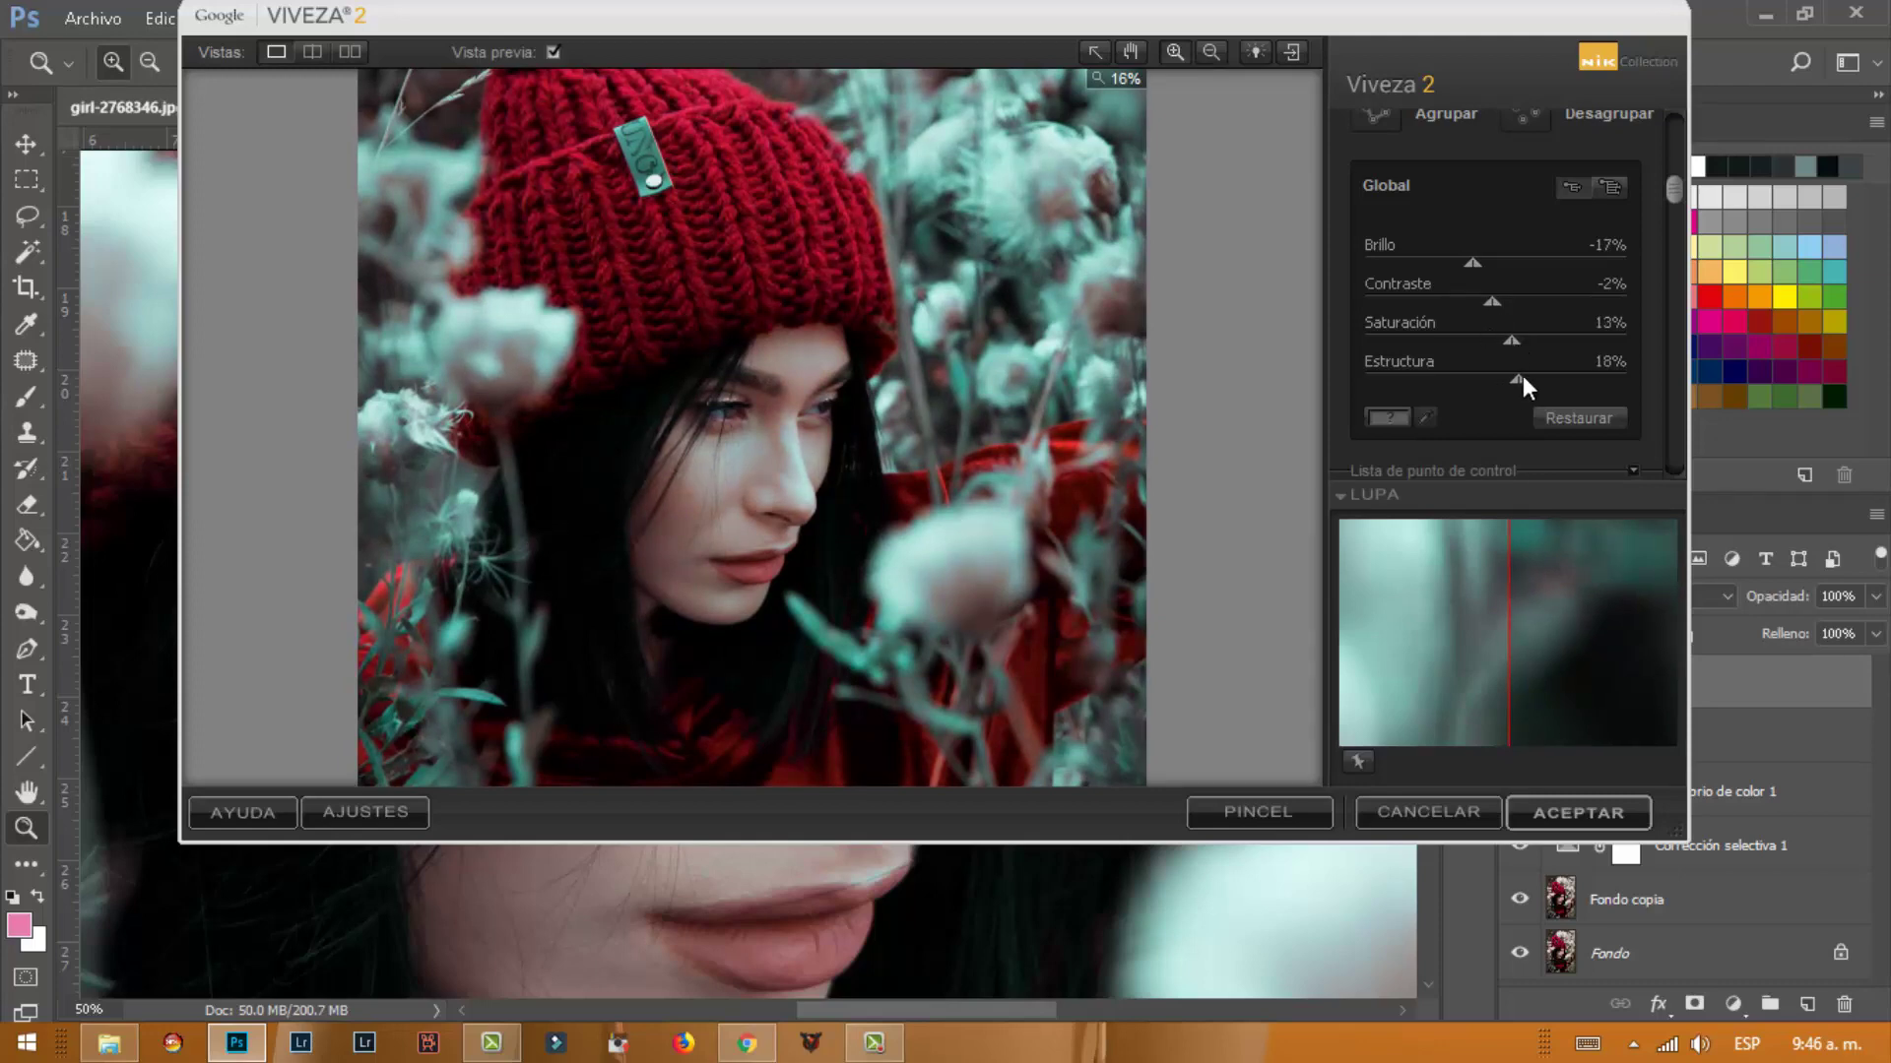
drag(1484, 378, 1466, 376)
drag(1540, 379, 1516, 380)
drag(1671, 187, 1665, 426)
Adjust the blue curve's shadow and highlight points and lift the green shadow point
click(1427, 162)
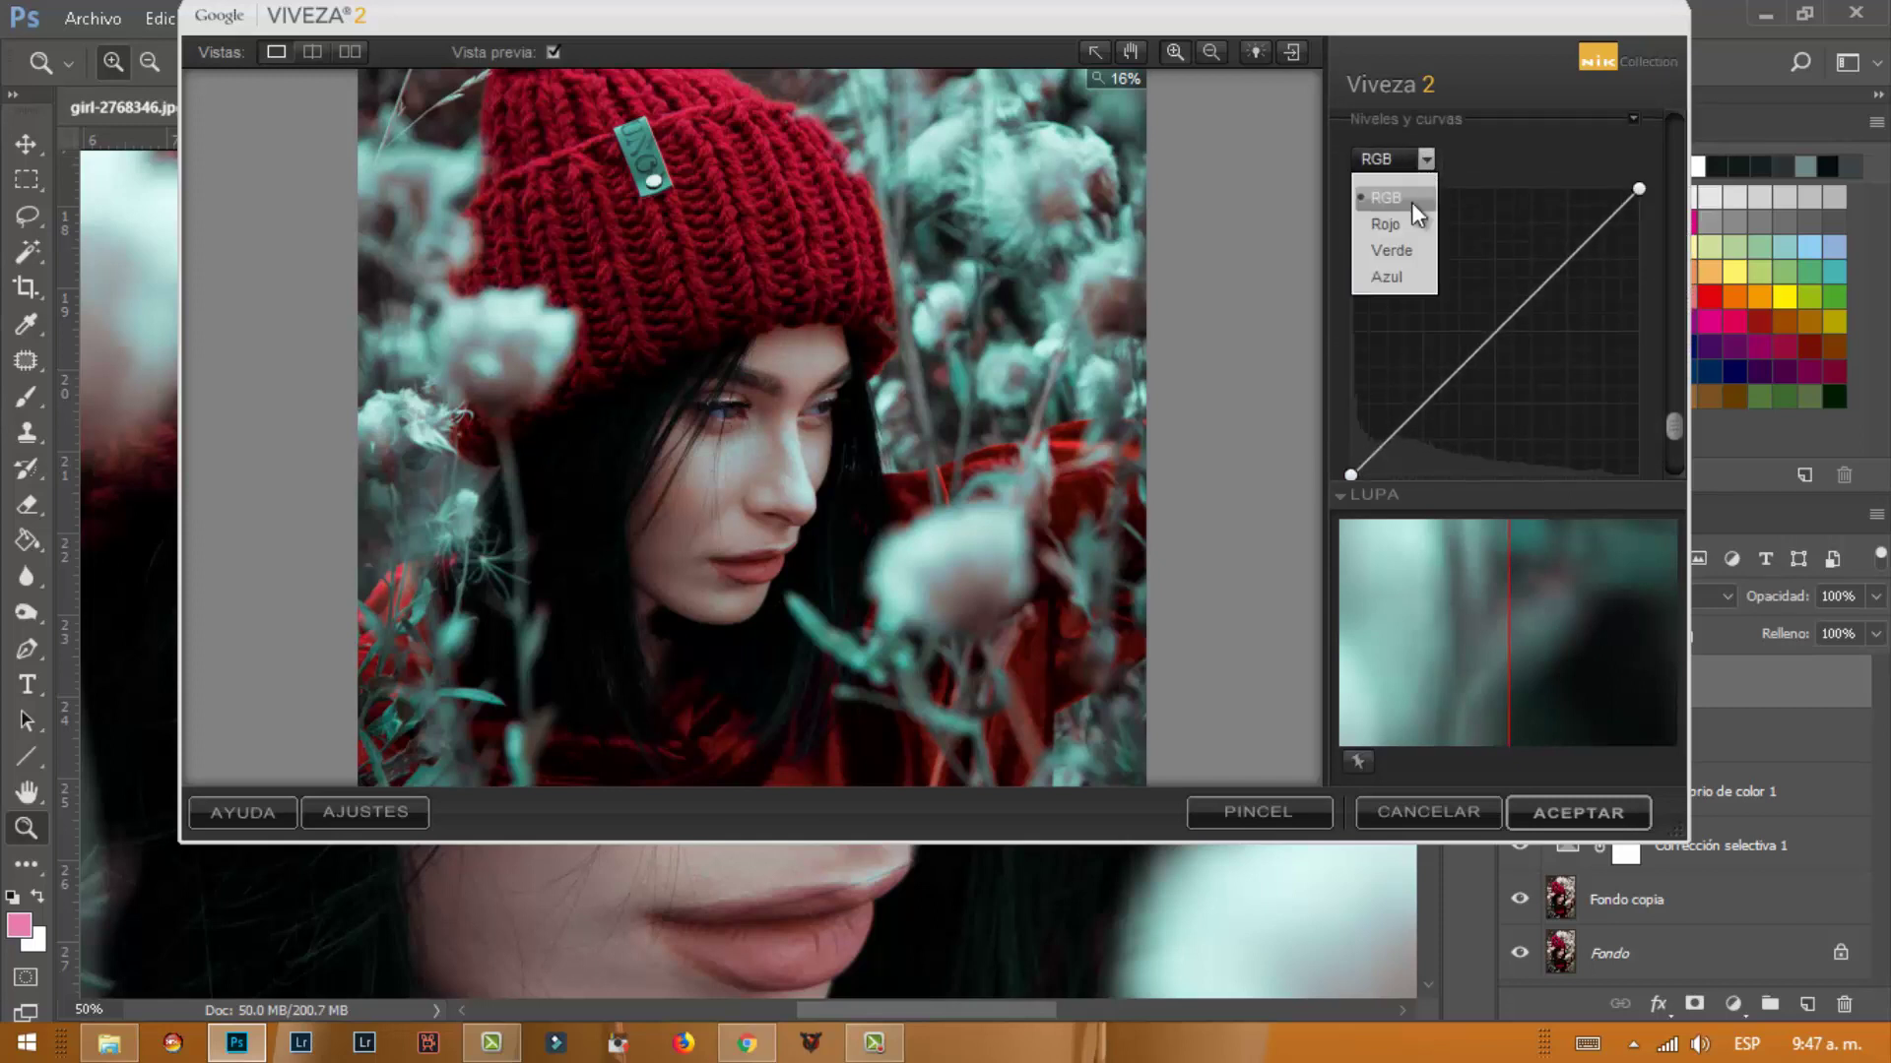
click(1401, 276)
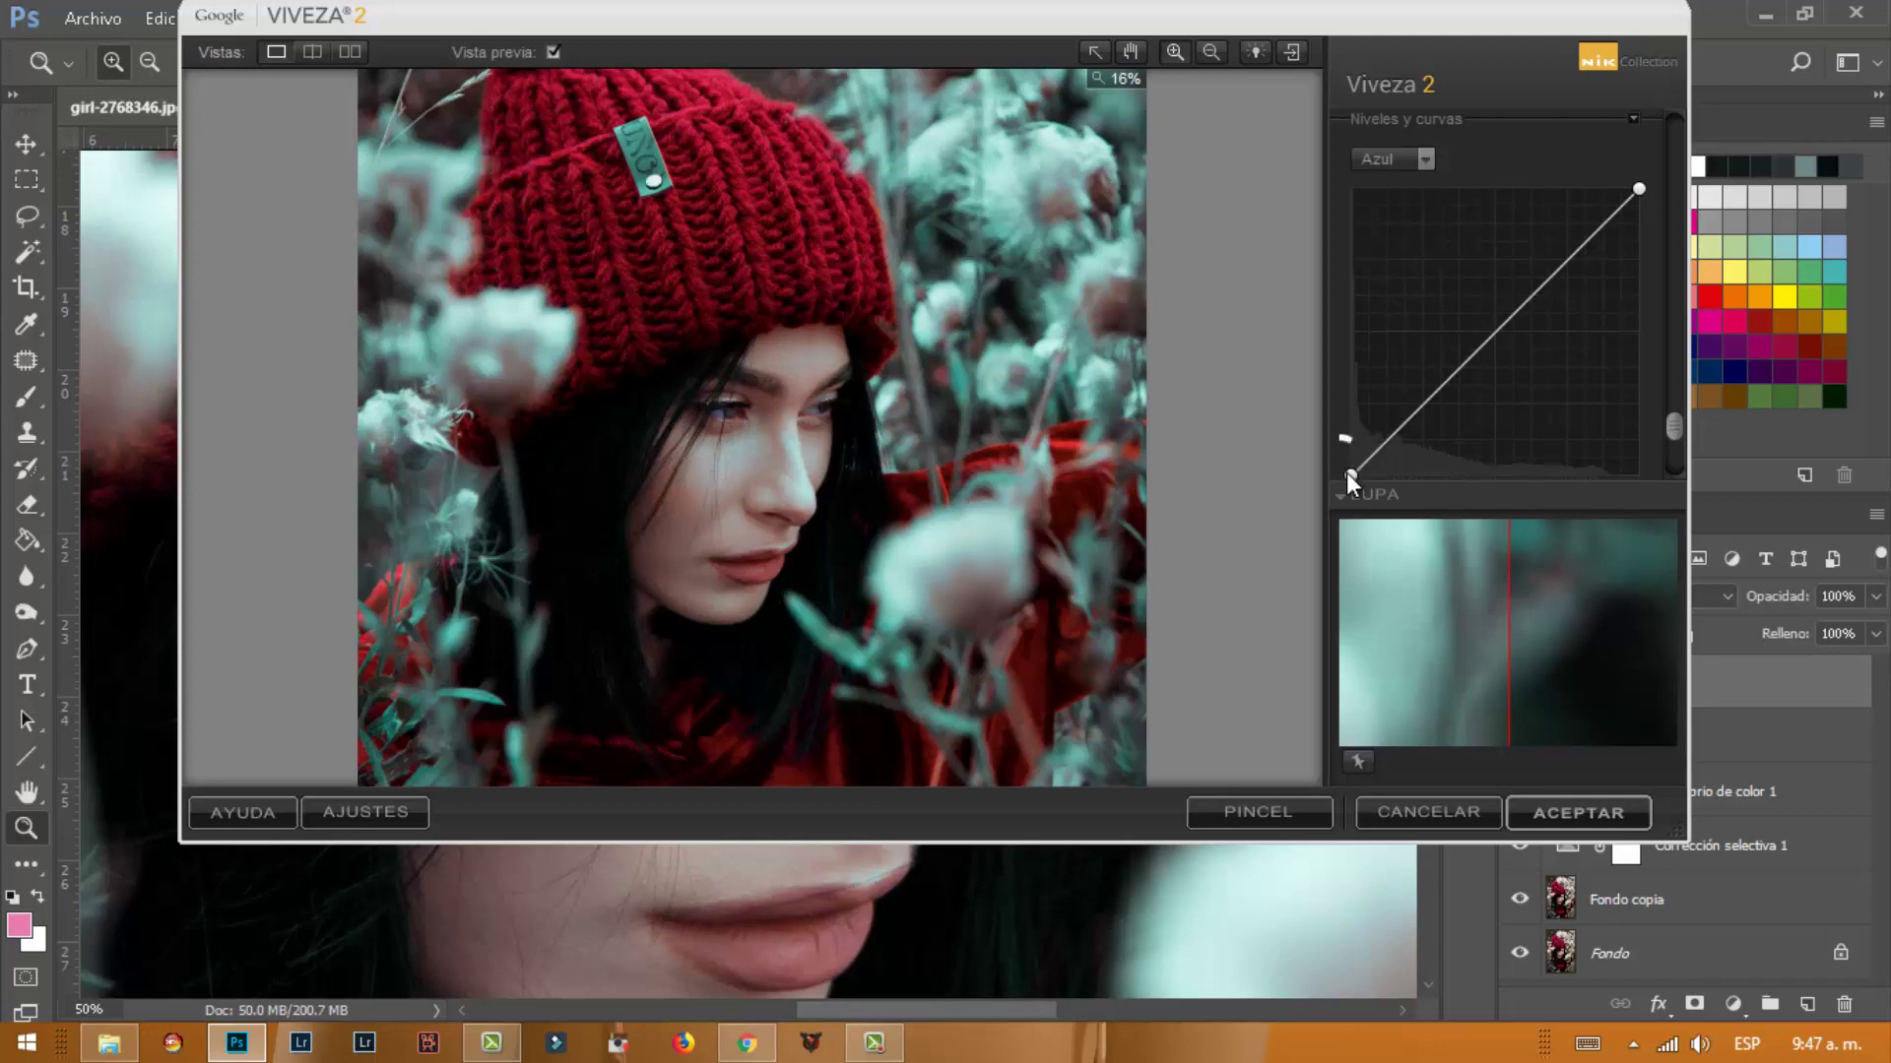
drag(1348, 471, 1350, 454)
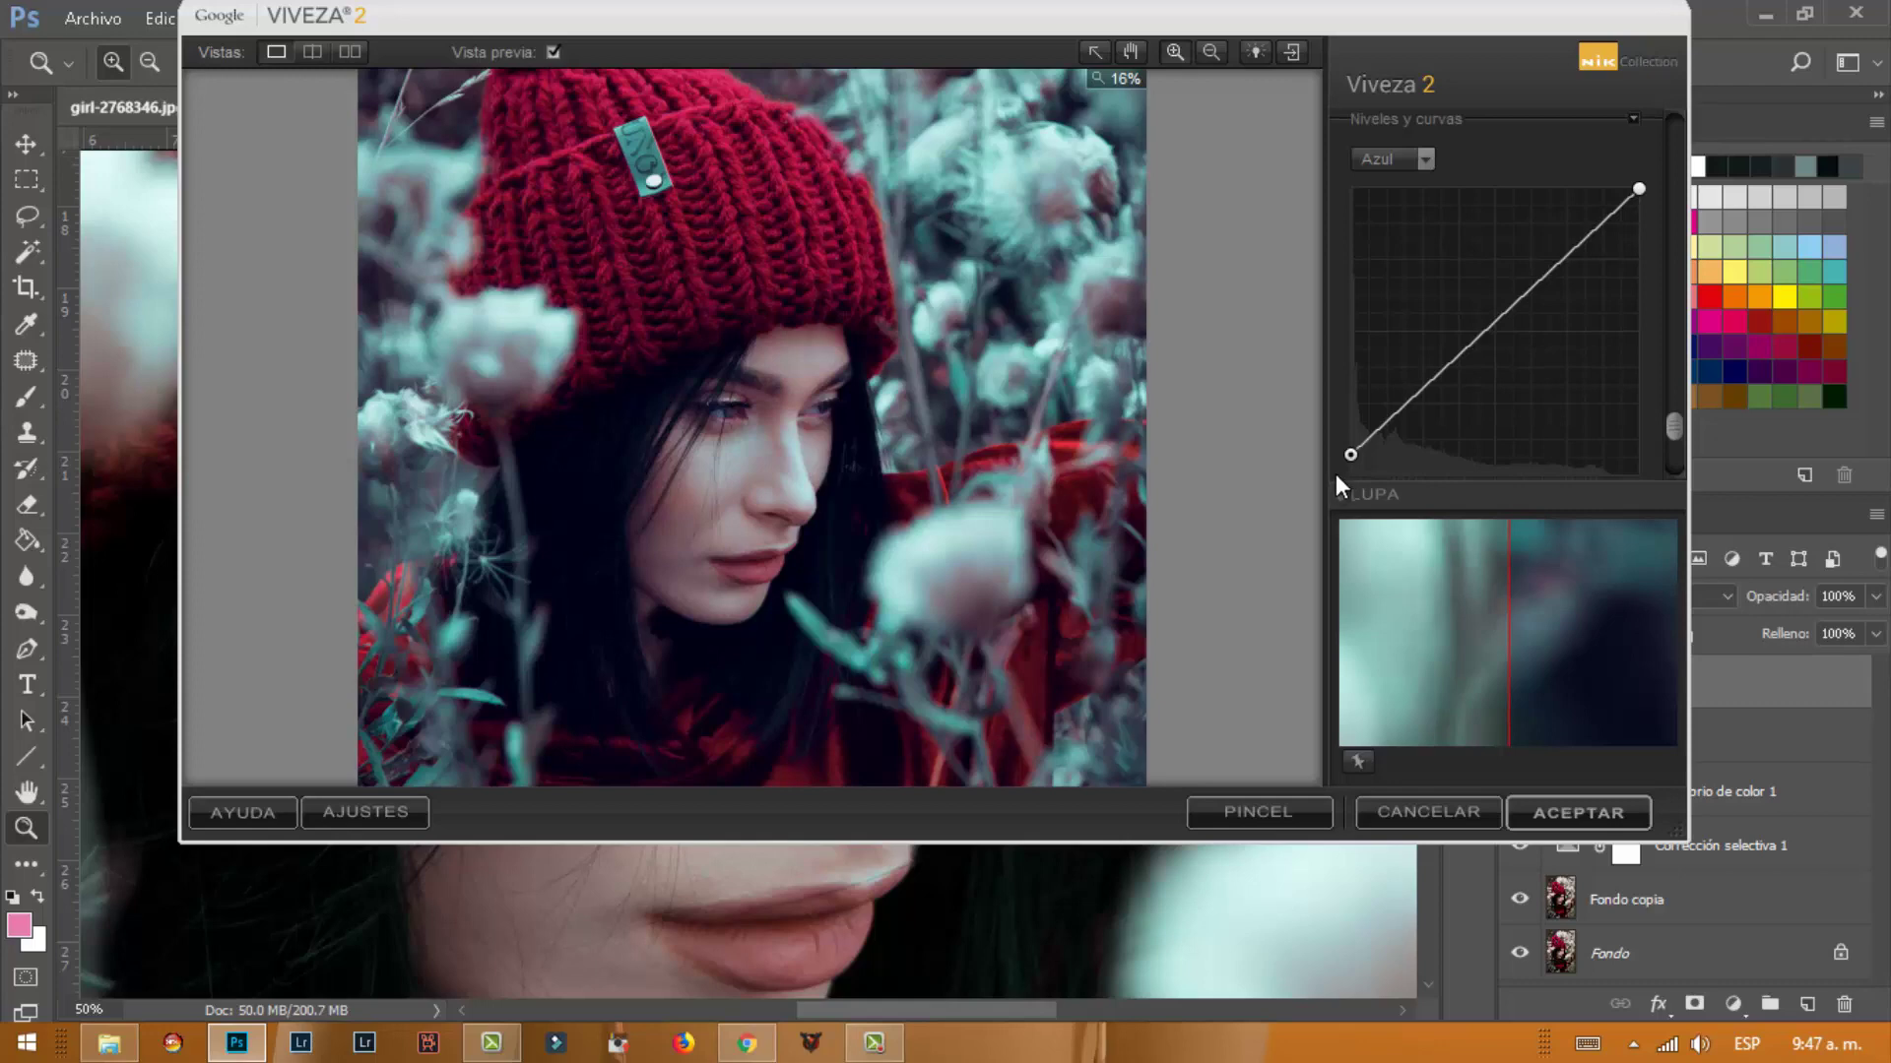
drag(1344, 471, 1343, 453)
drag(1641, 188, 1640, 228)
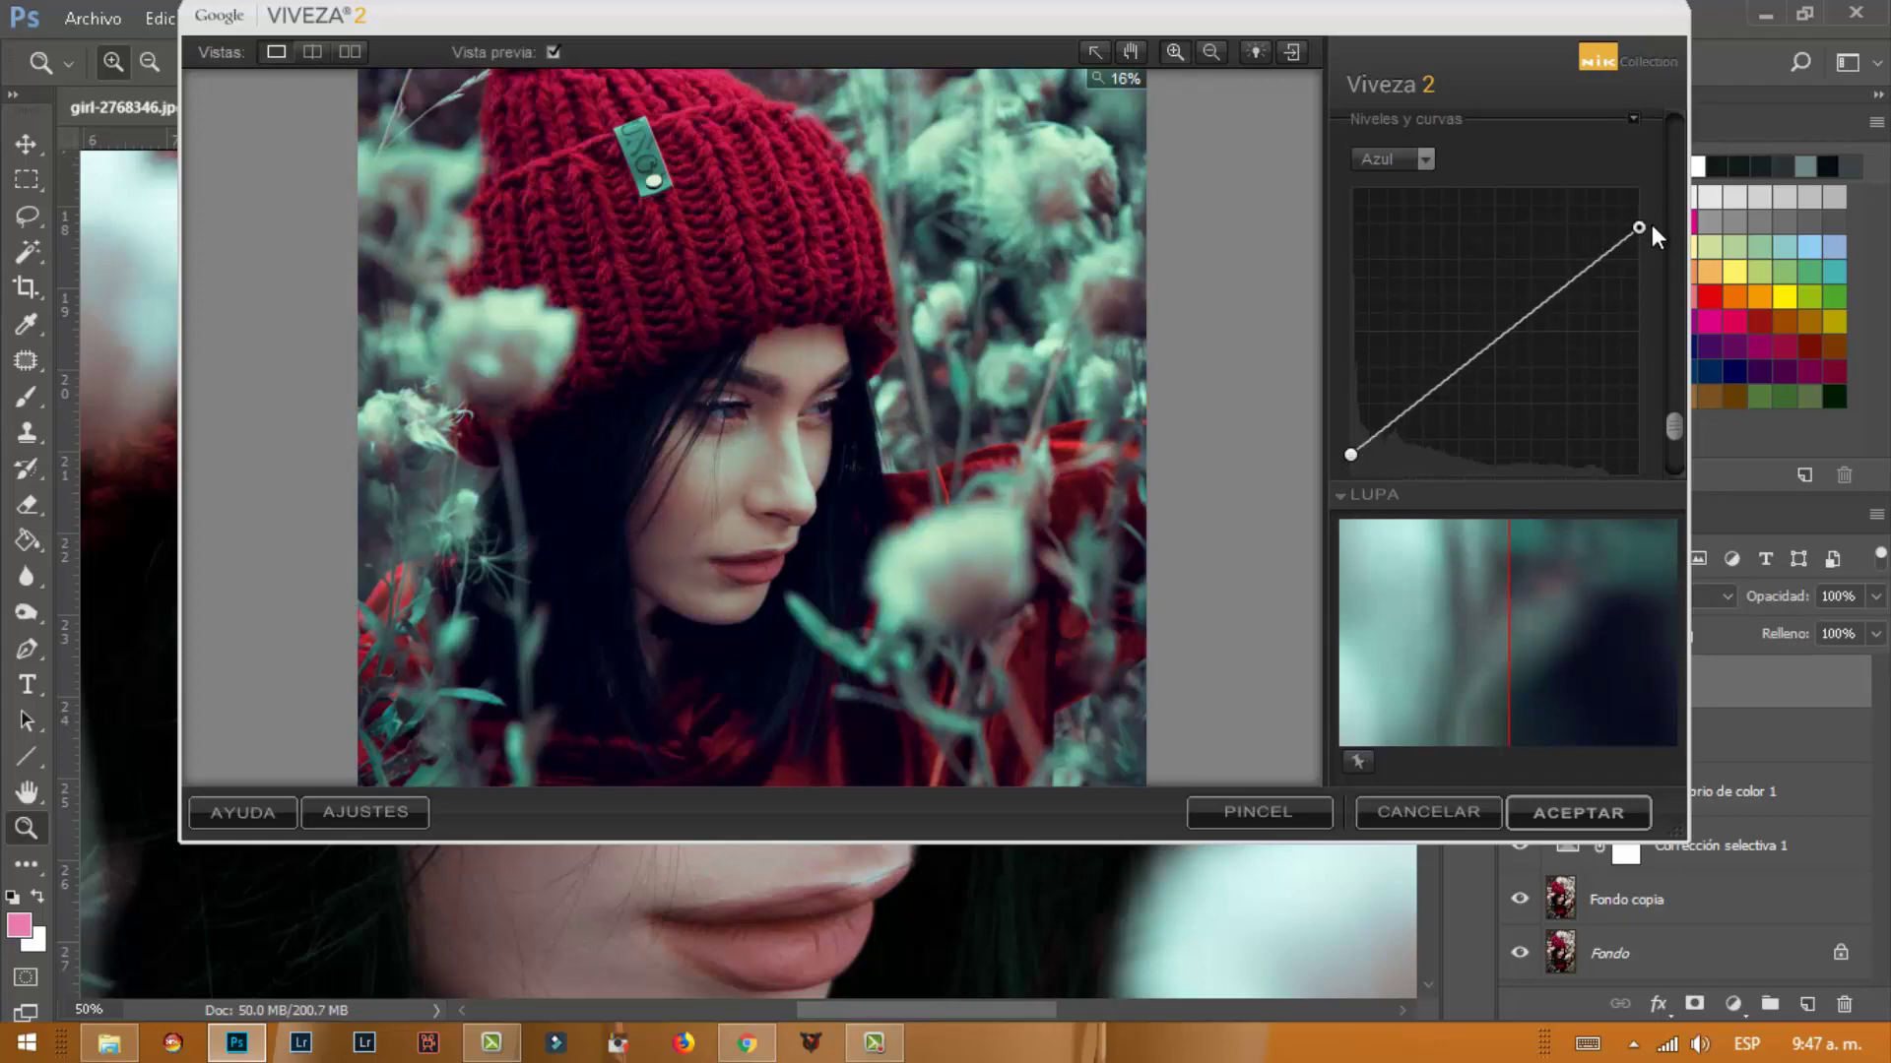
click(1425, 158)
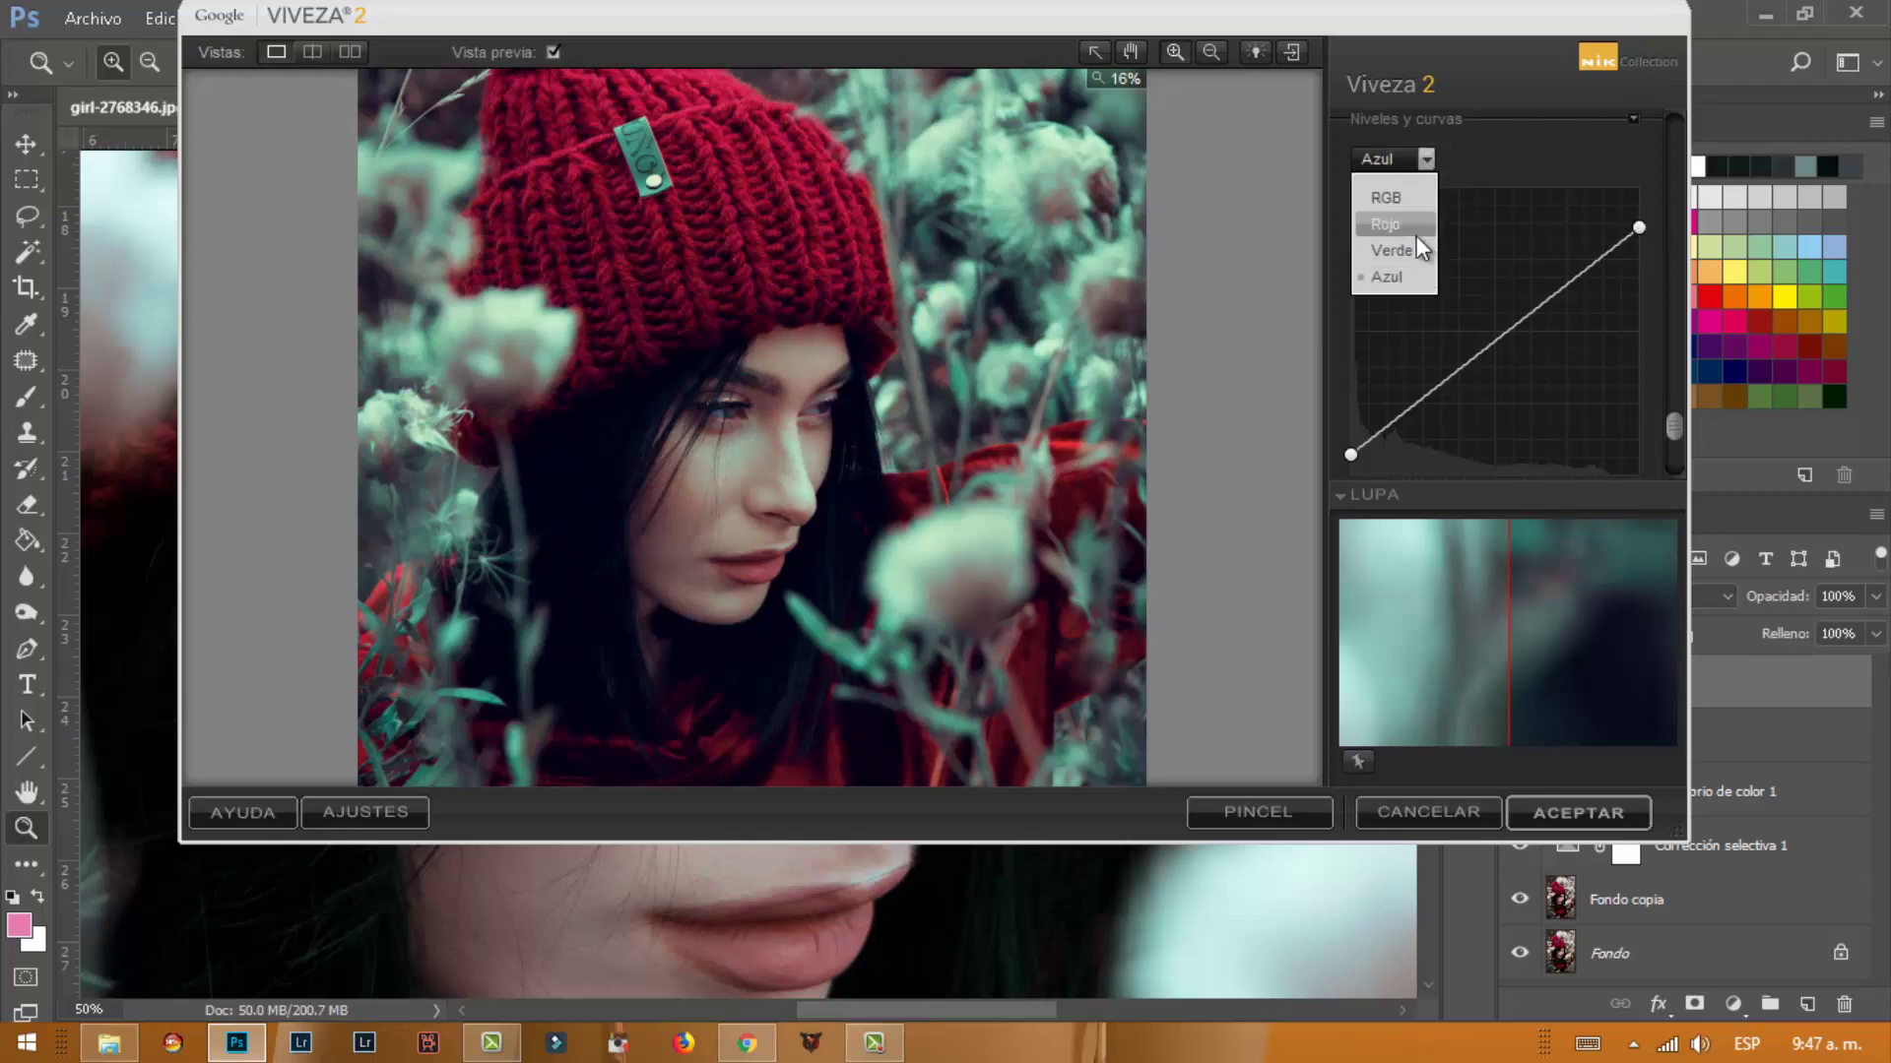
click(1416, 241)
mouse_move(1347, 472)
mouse_down()
mouse_move(1347, 439)
mouse_move(1351, 498)
mouse_up()
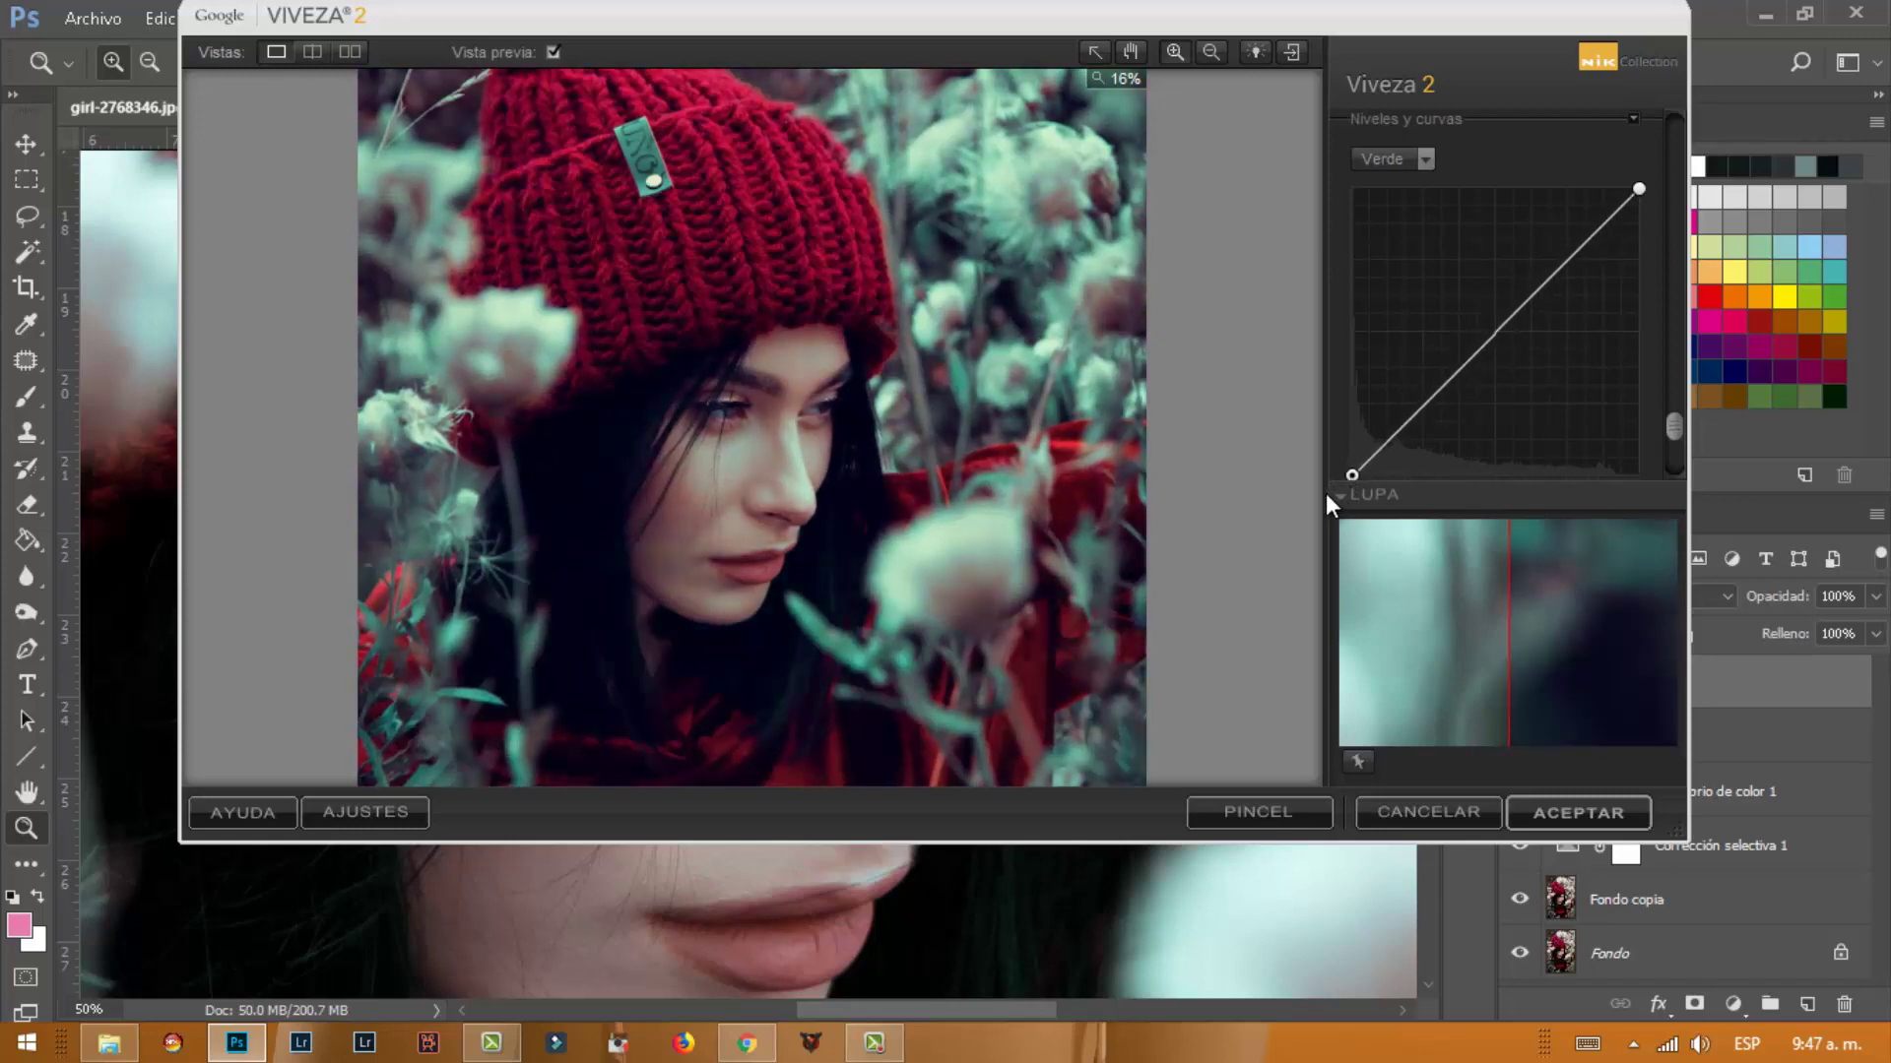
Lift the red curve's shadow point, add a bending midpoint, and apply the Viveza grade
click(1426, 160)
click(1392, 277)
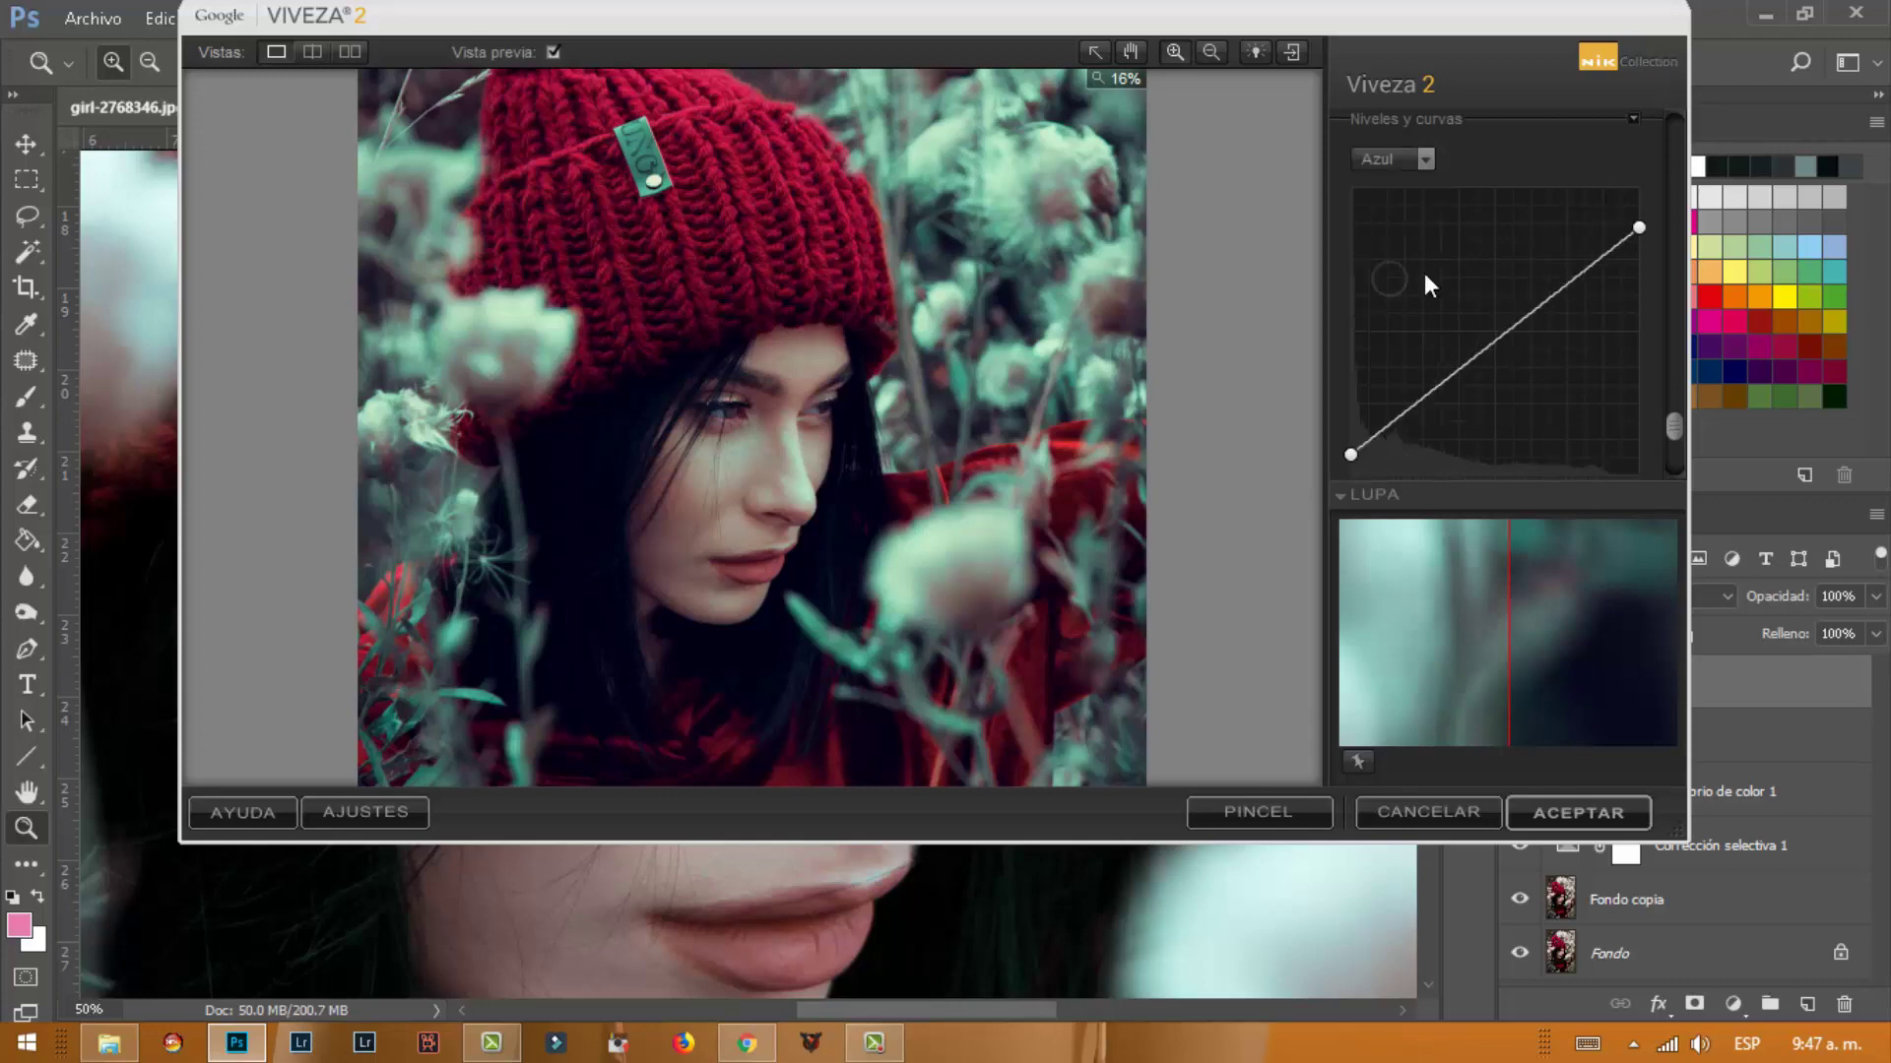
click(1417, 161)
click(1386, 222)
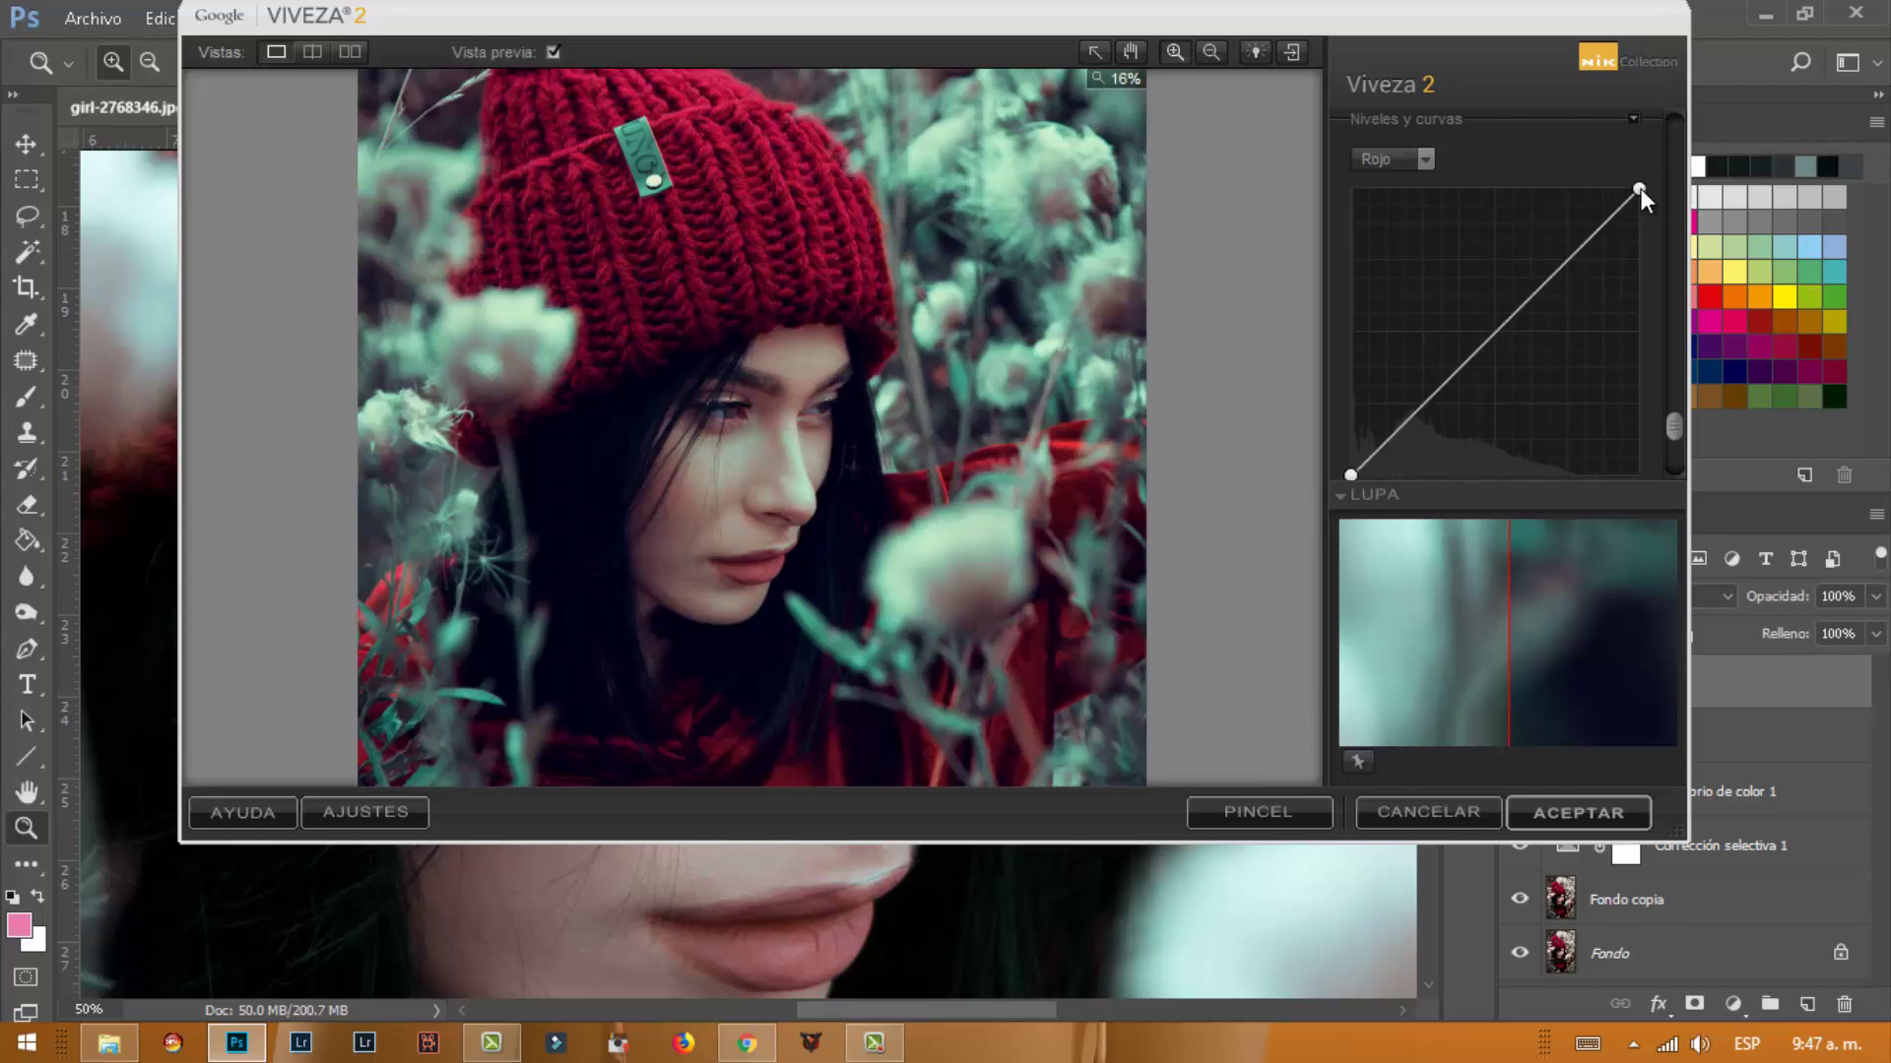
mouse_move(1640, 189)
mouse_down()
mouse_move(1644, 216)
mouse_move(1635, 178)
mouse_move(1602, 194)
mouse_move(1640, 179)
mouse_up()
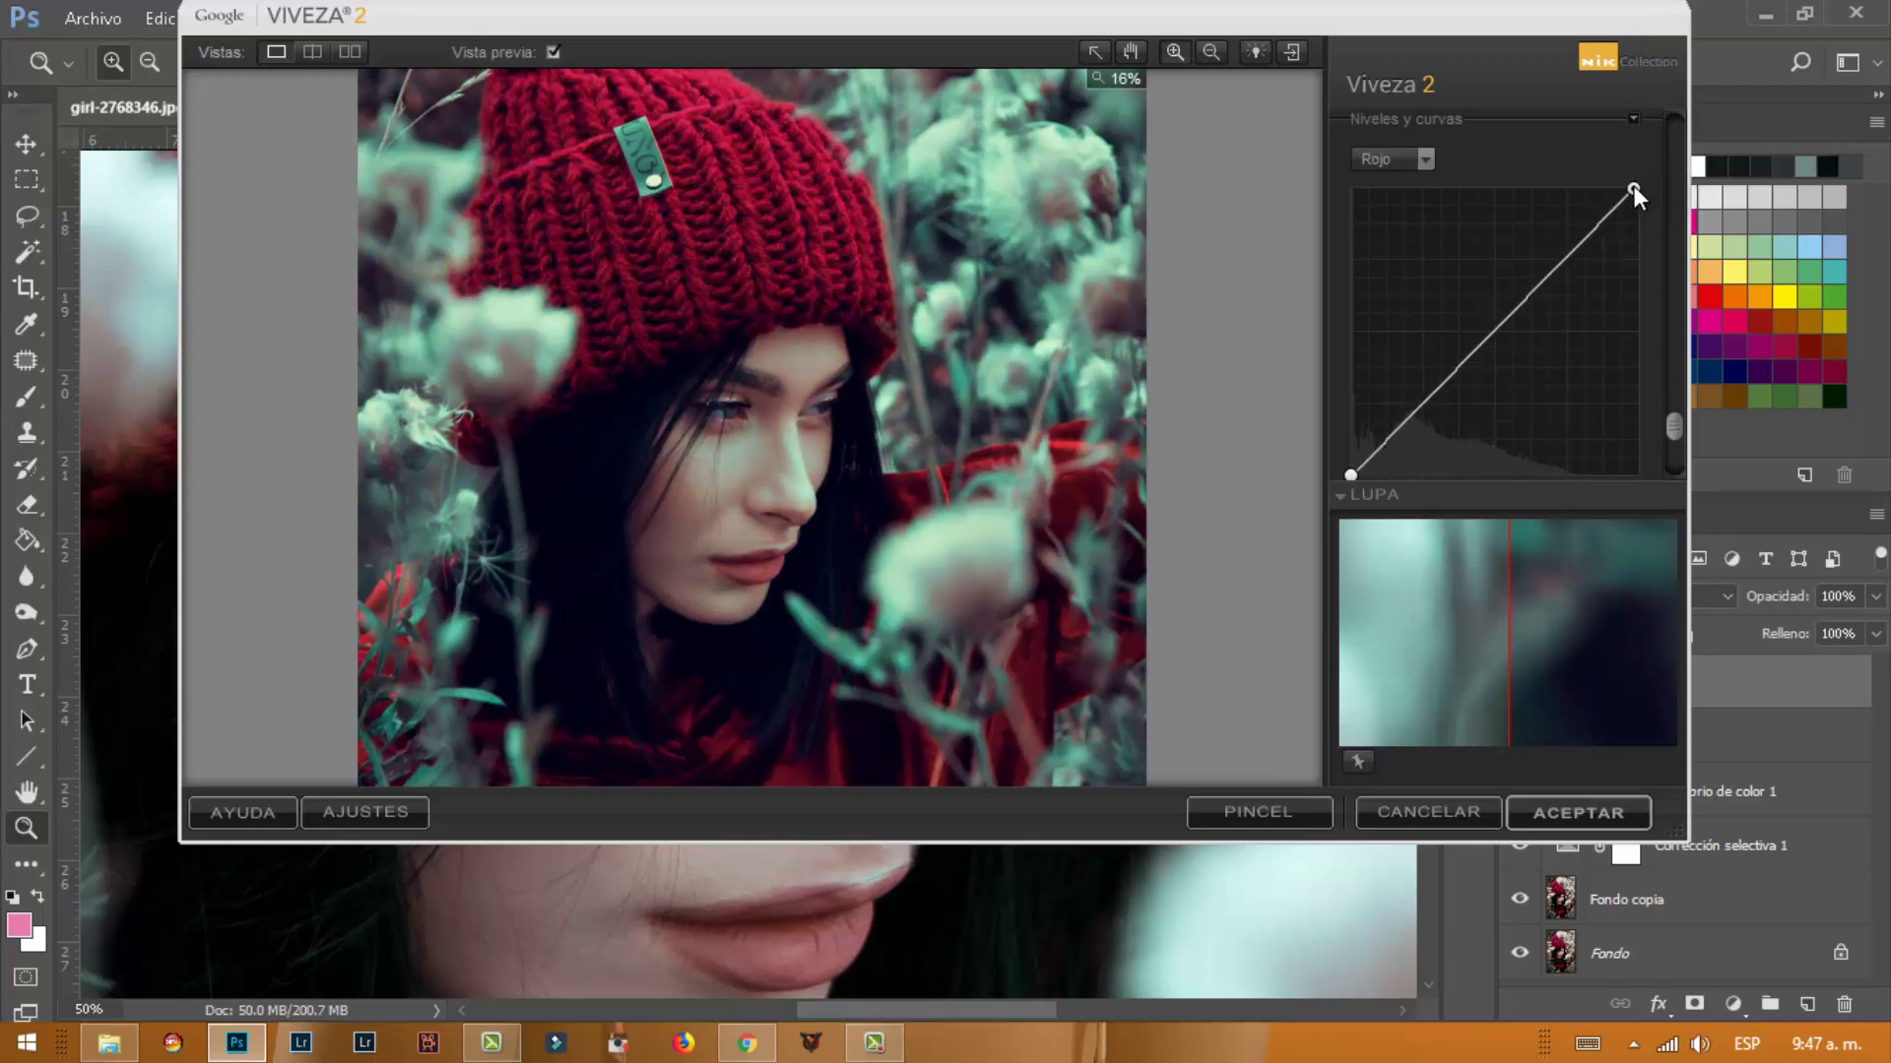
mouse_move(1350, 473)
mouse_down()
mouse_move(1348, 448)
mouse_move(1378, 475)
mouse_move(1345, 474)
mouse_up()
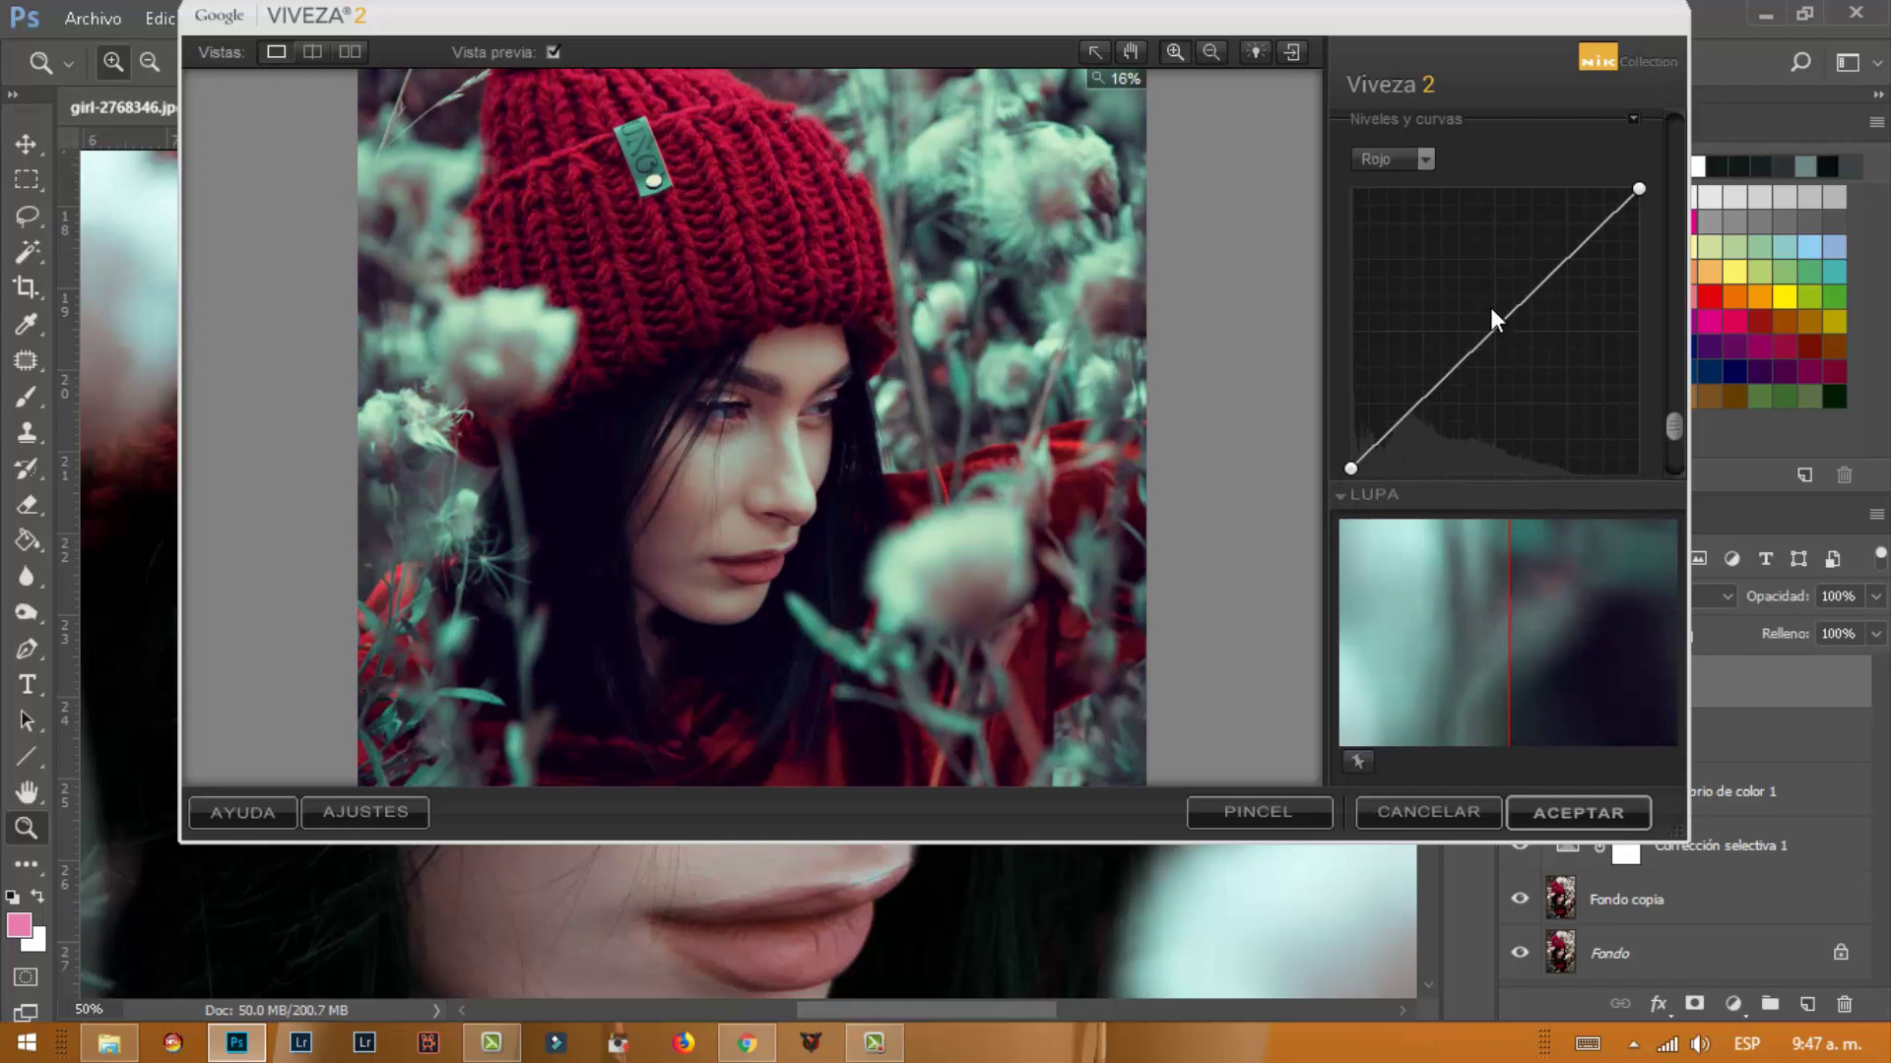
drag(1493, 328, 1504, 328)
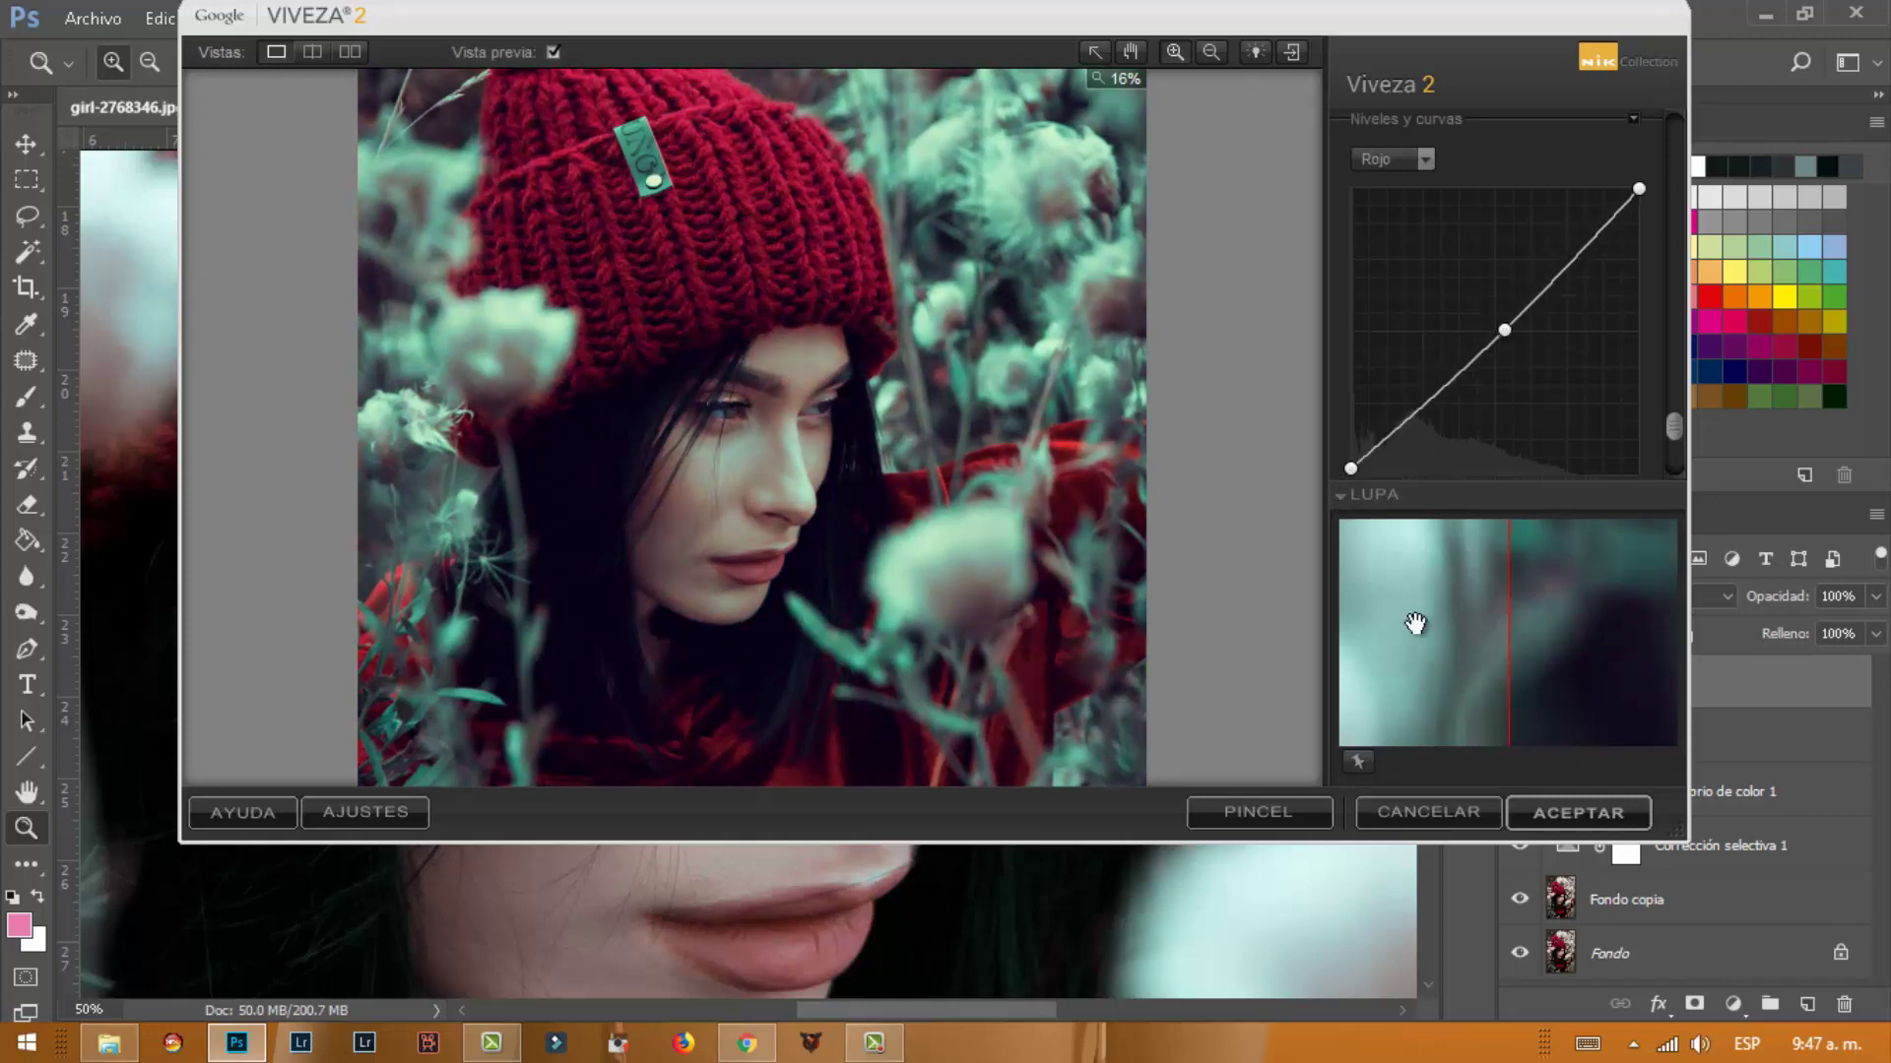
drag(1675, 420, 1678, 475)
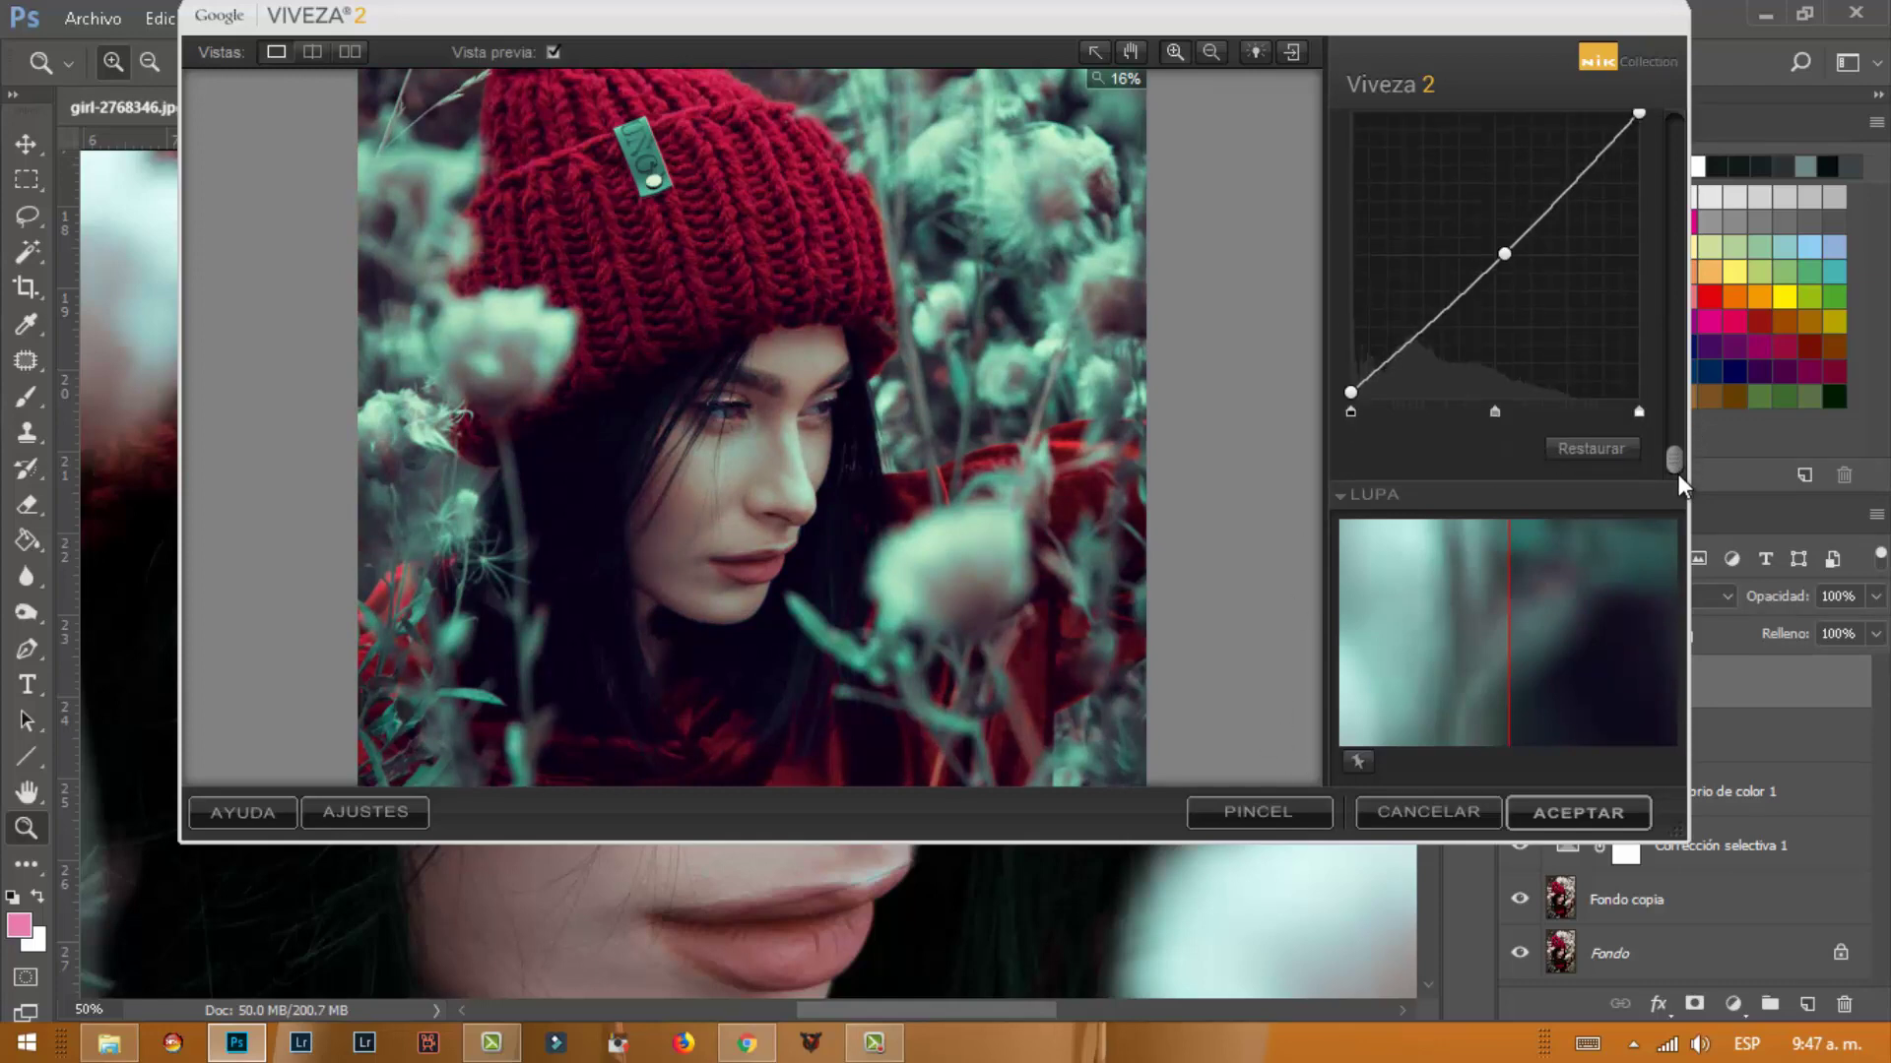
click(1565, 815)
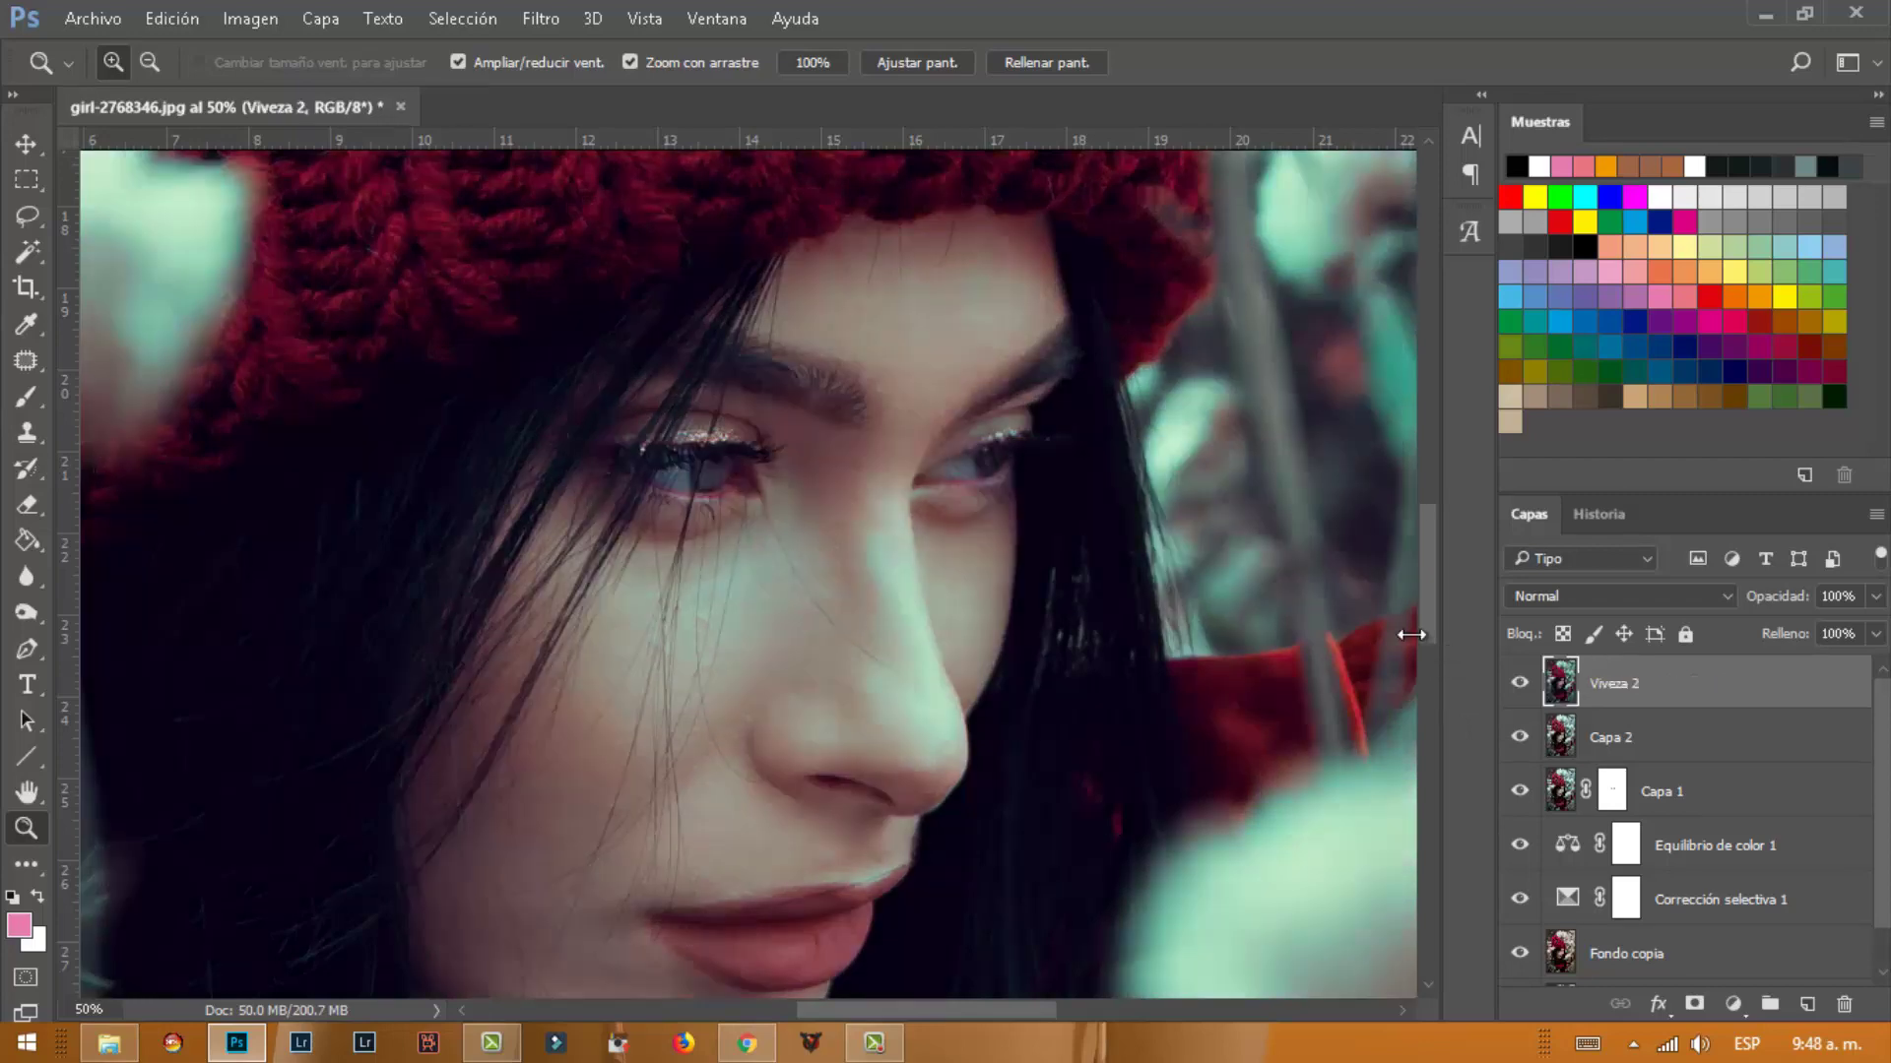
Name the filtered layer Viveza 2 and zoom out to view the whole photo
alt+click(904, 568)
alt+click(900, 611)
alt+click(898, 689)
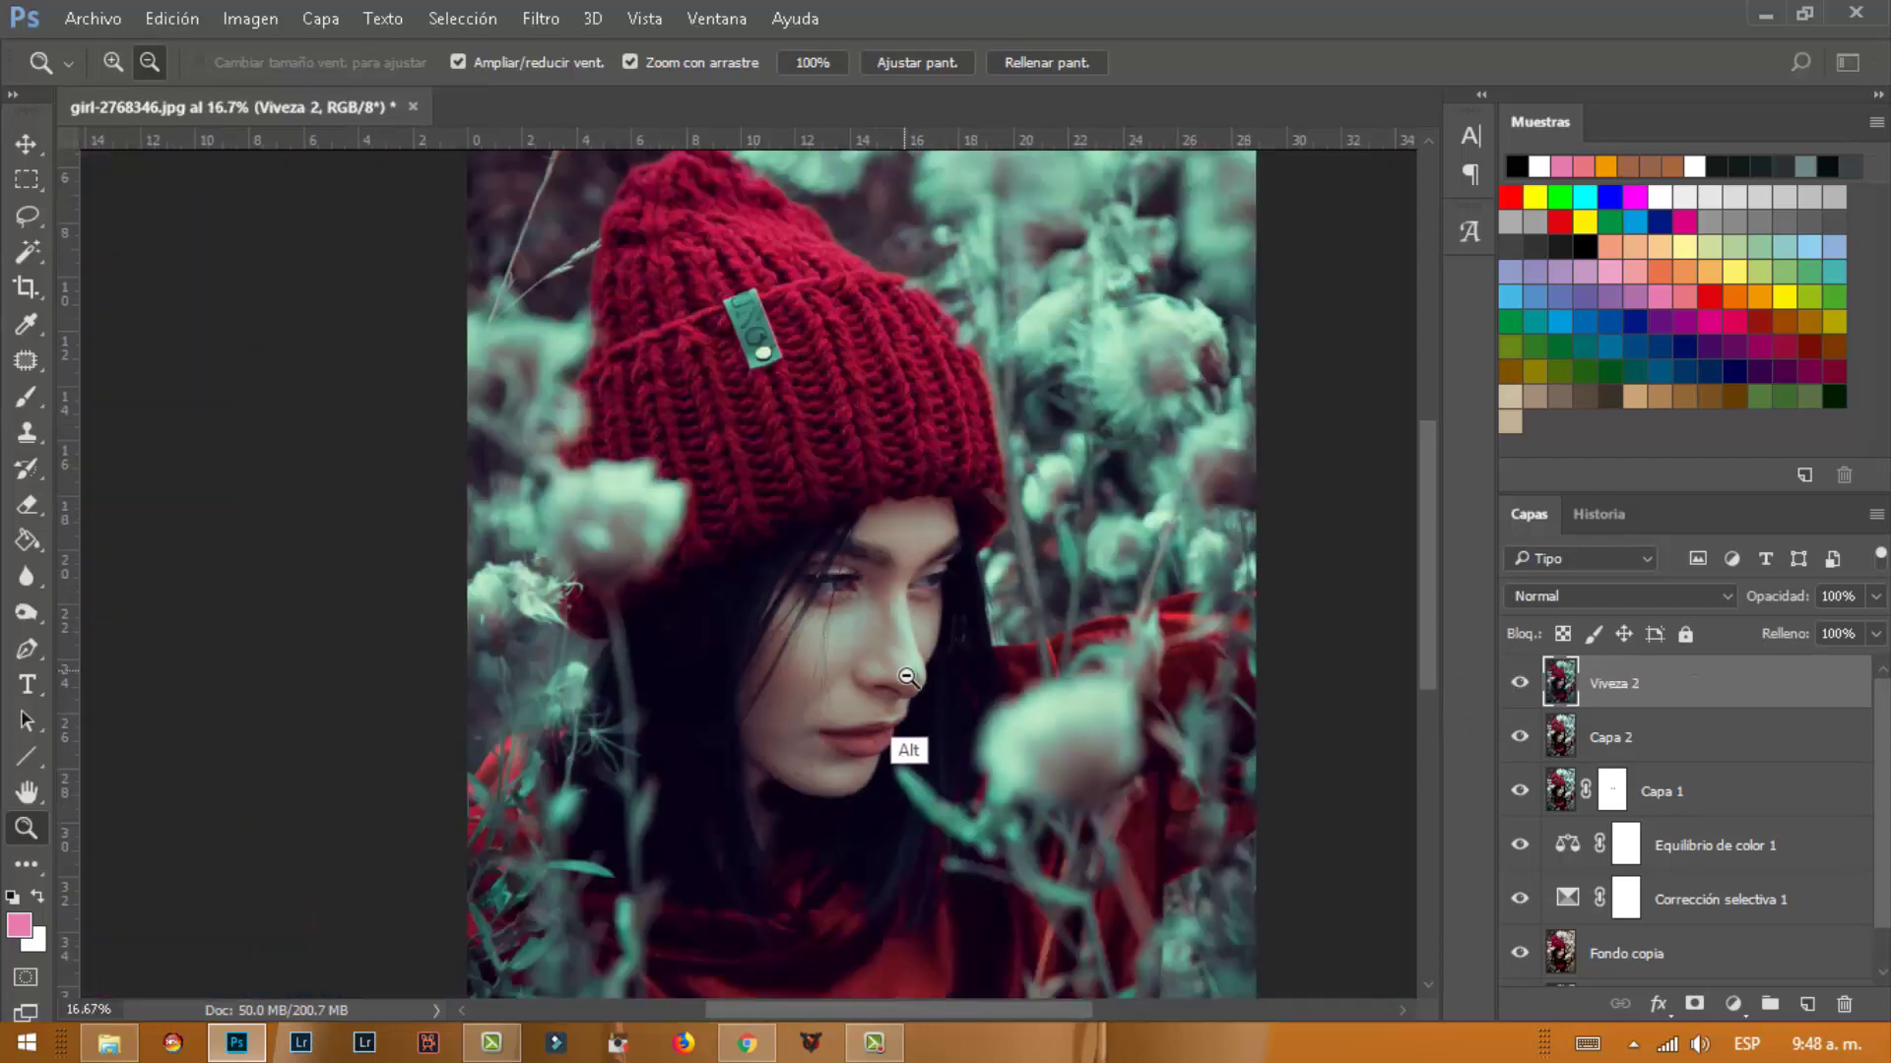
alt+click(905, 758)
alt+click(914, 778)
click(754, 657)
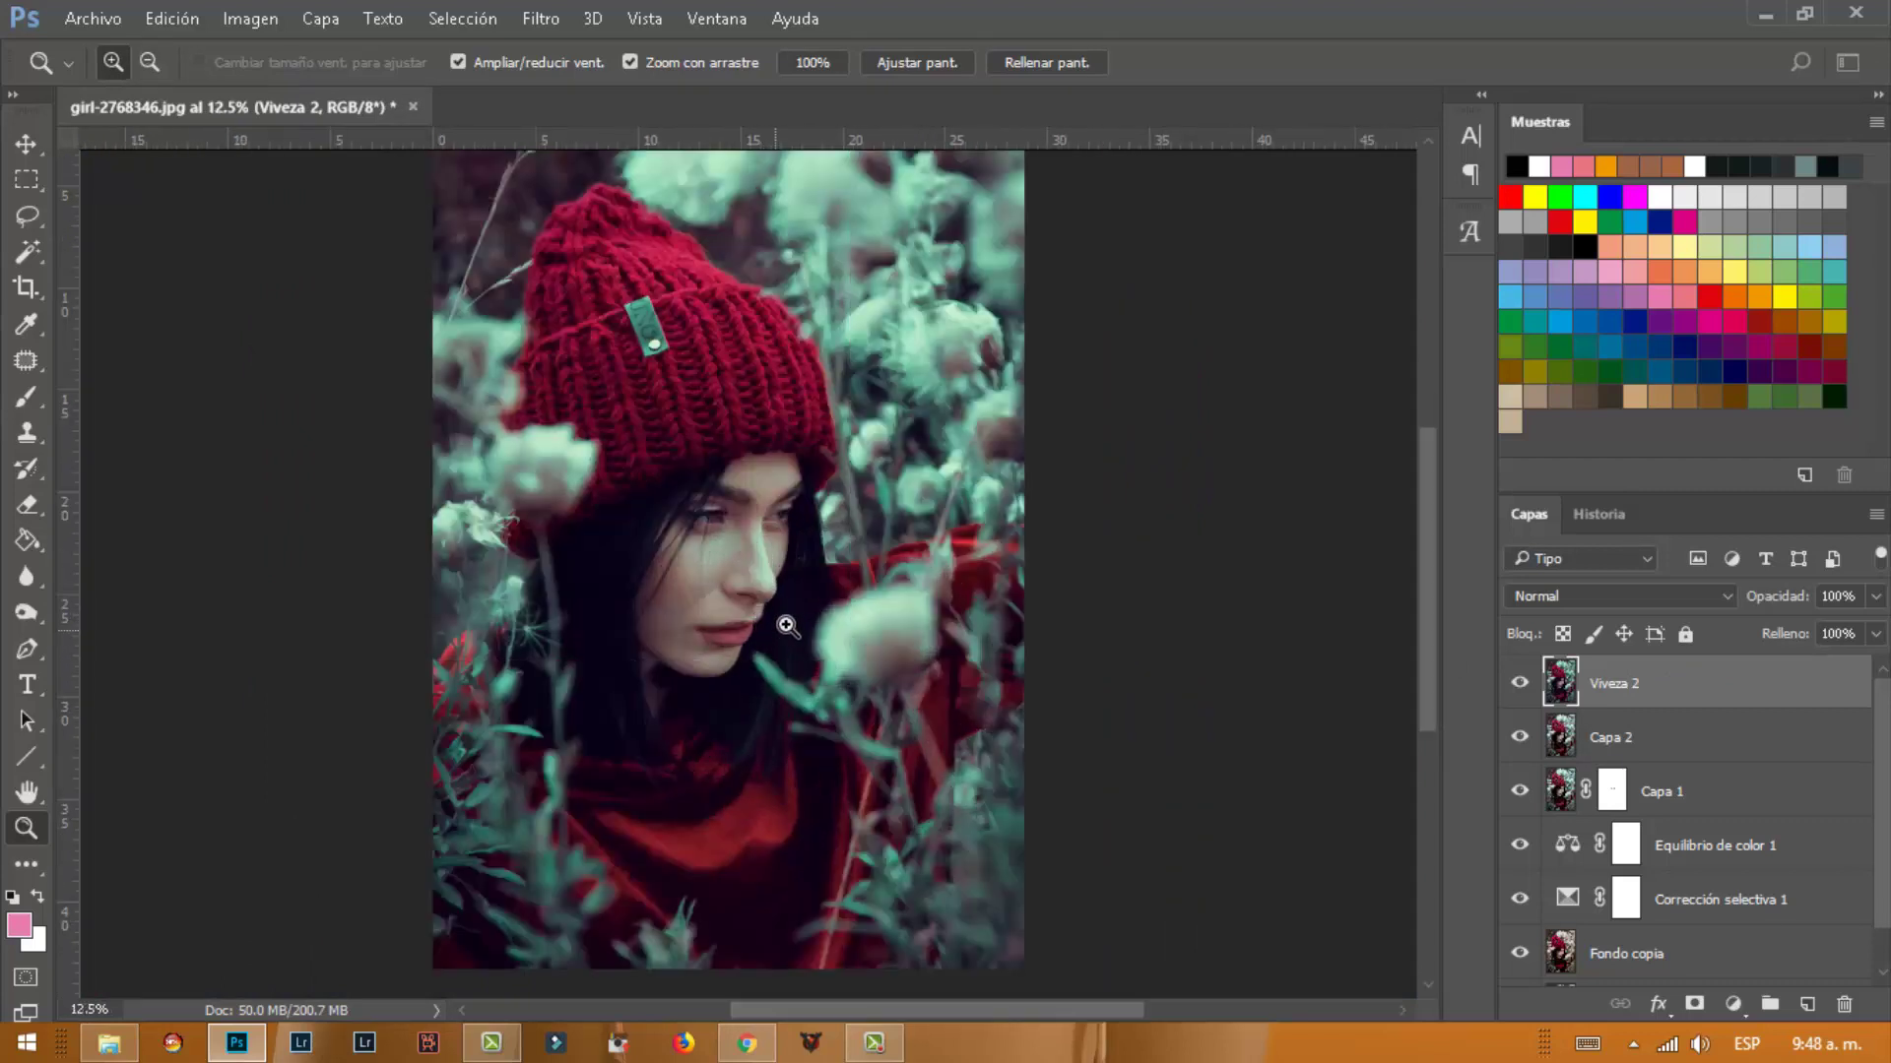
Add a Curves layer raising the blue black point and lowering the blue white point
click(1732, 1004)
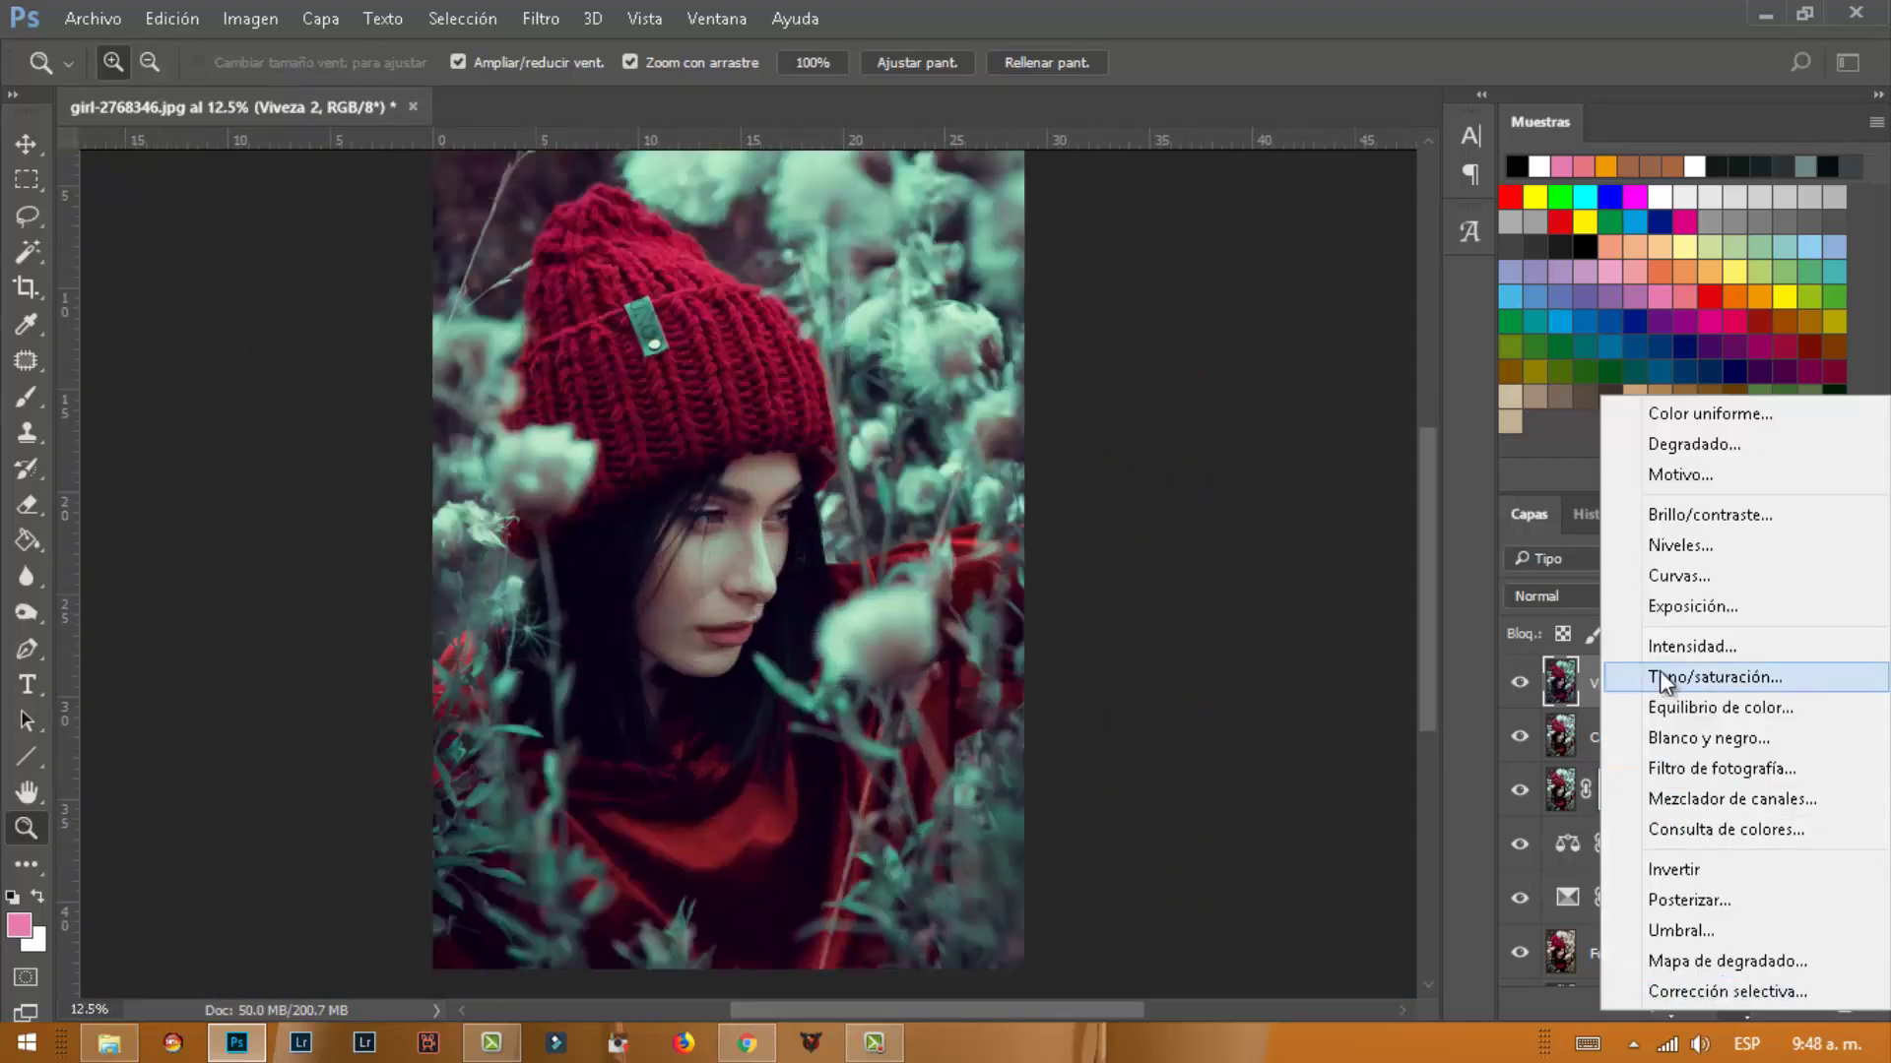
click(1692, 587)
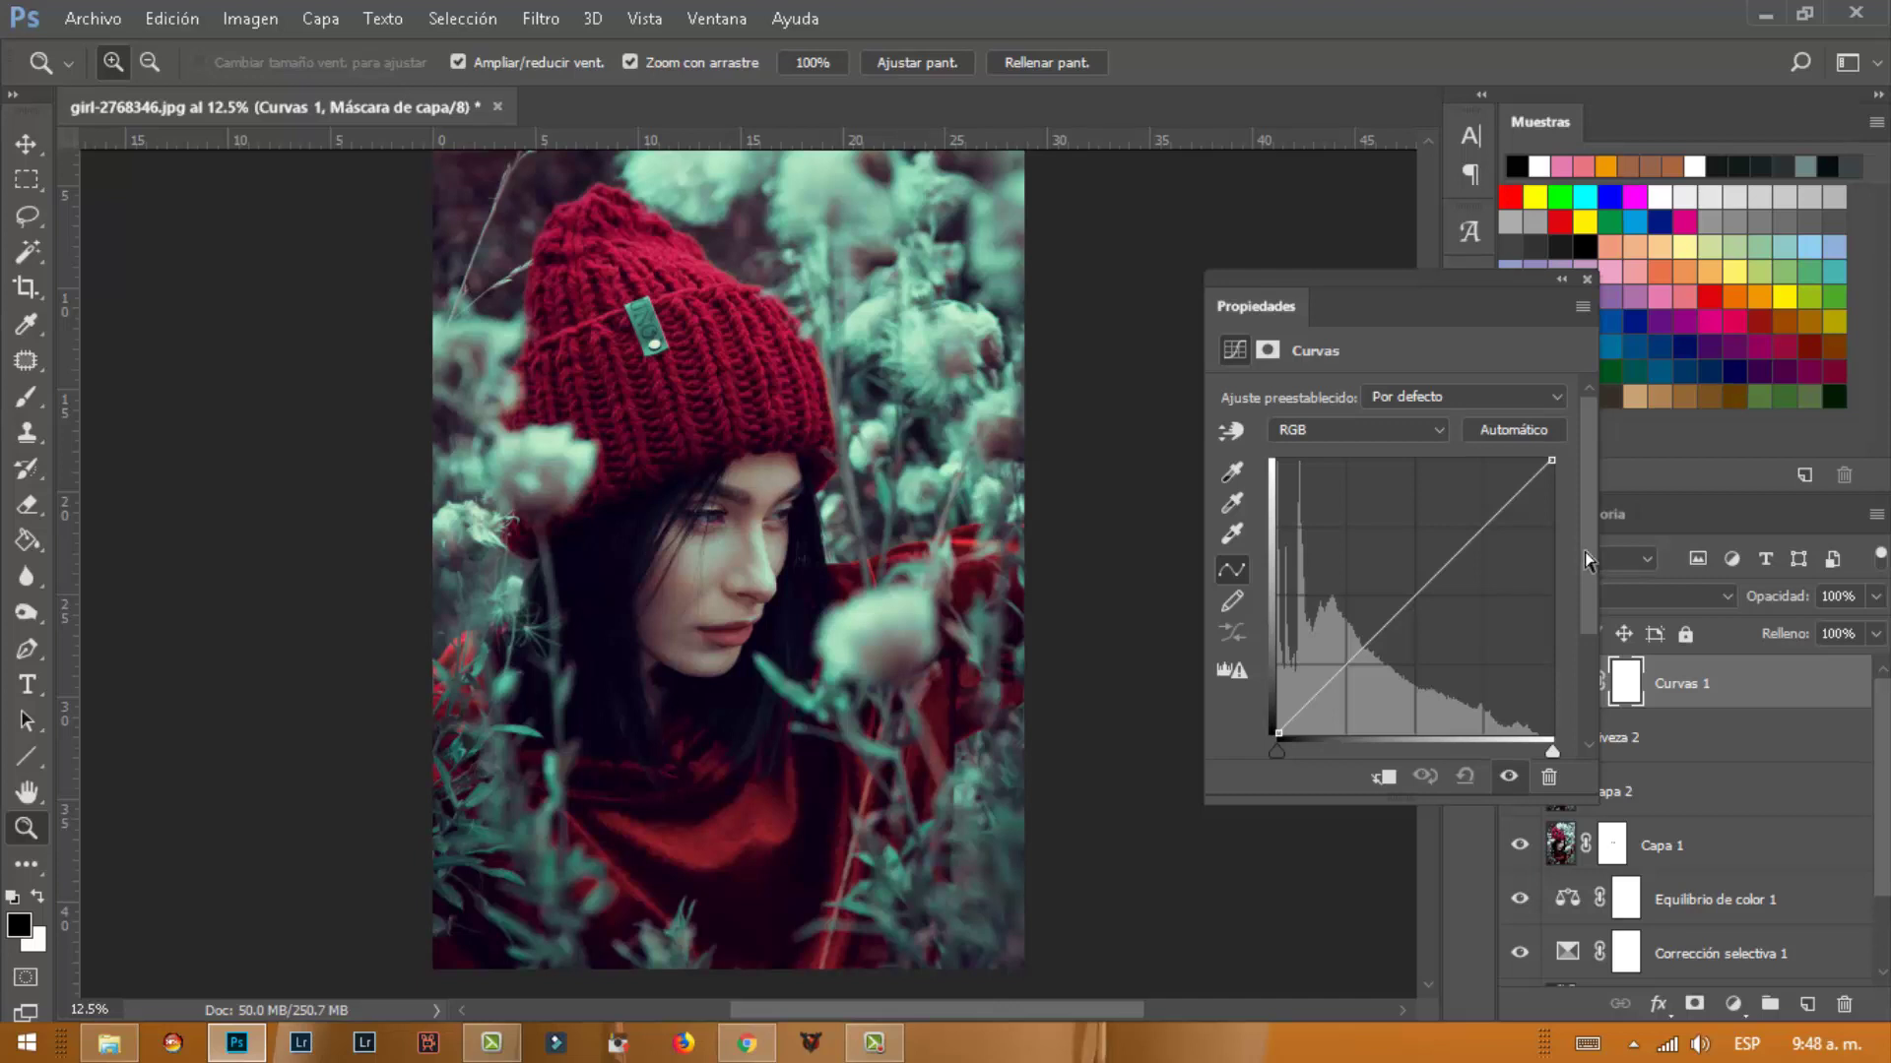
click(1330, 435)
click(1307, 494)
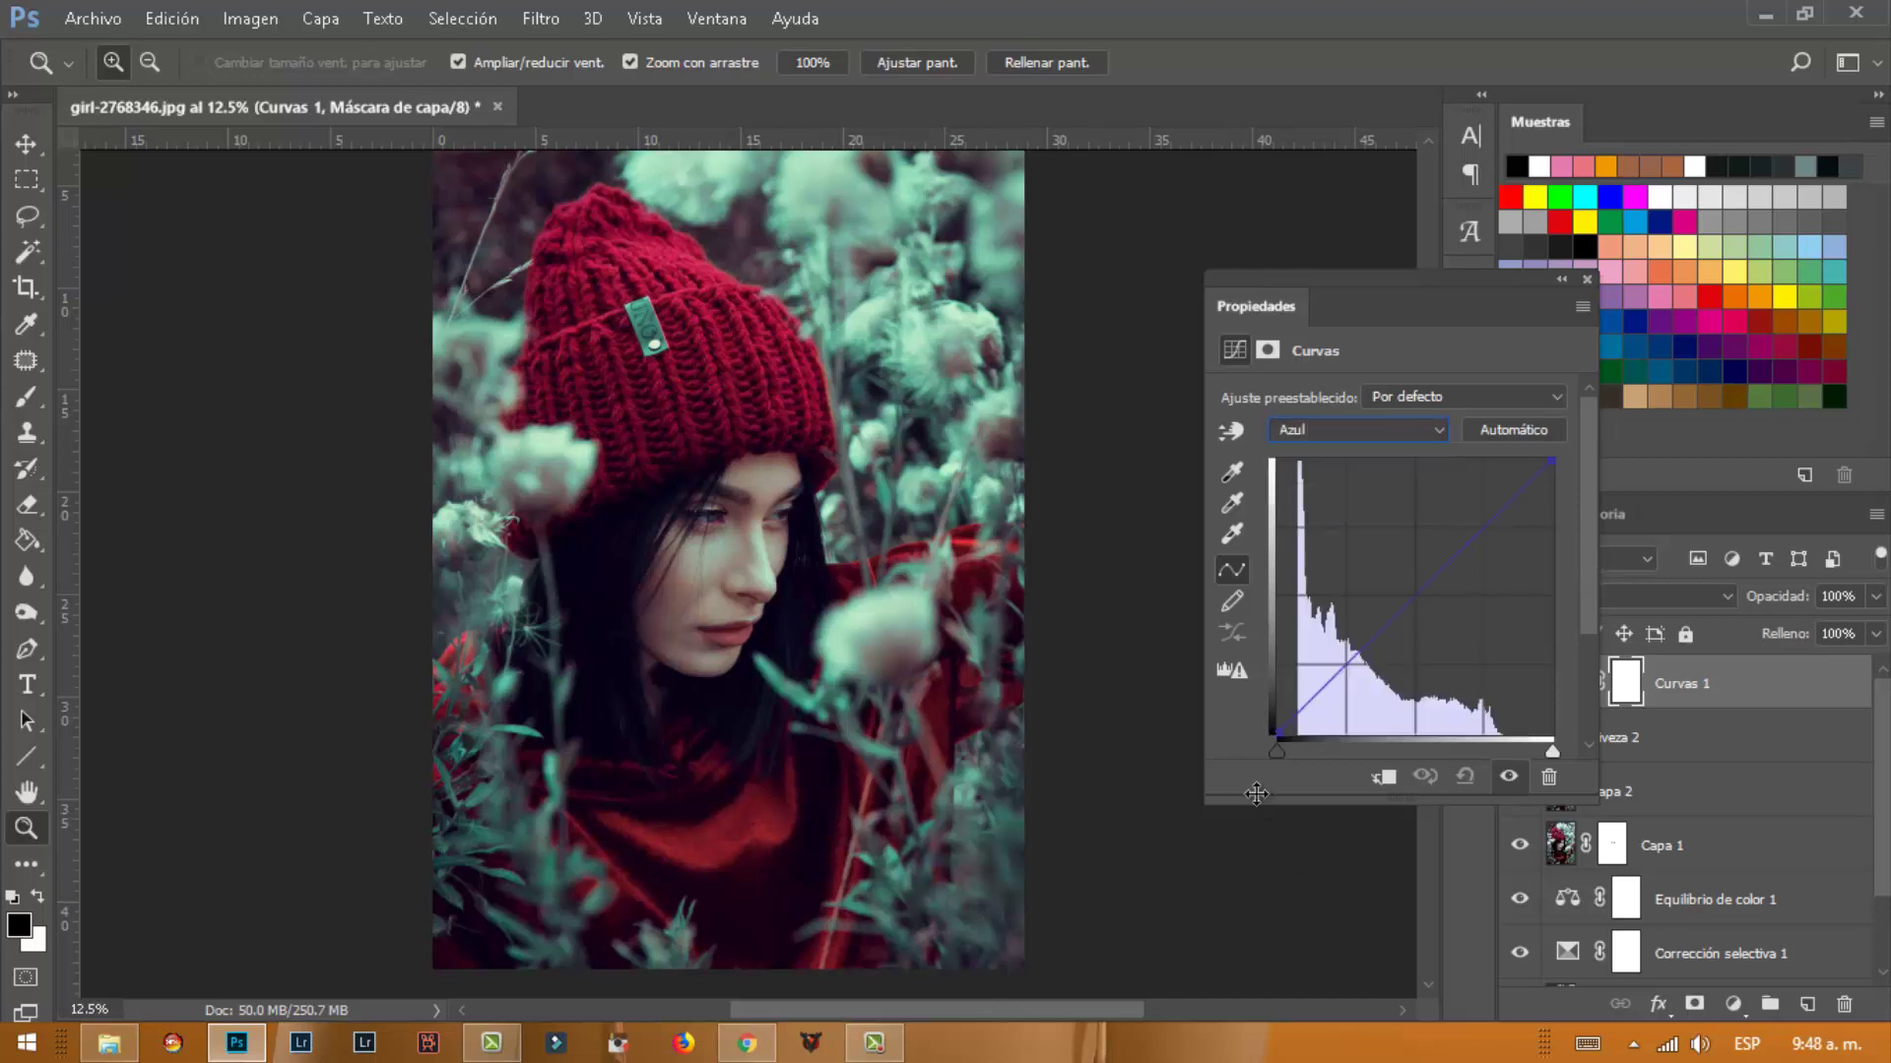
drag(1276, 735, 1264, 729)
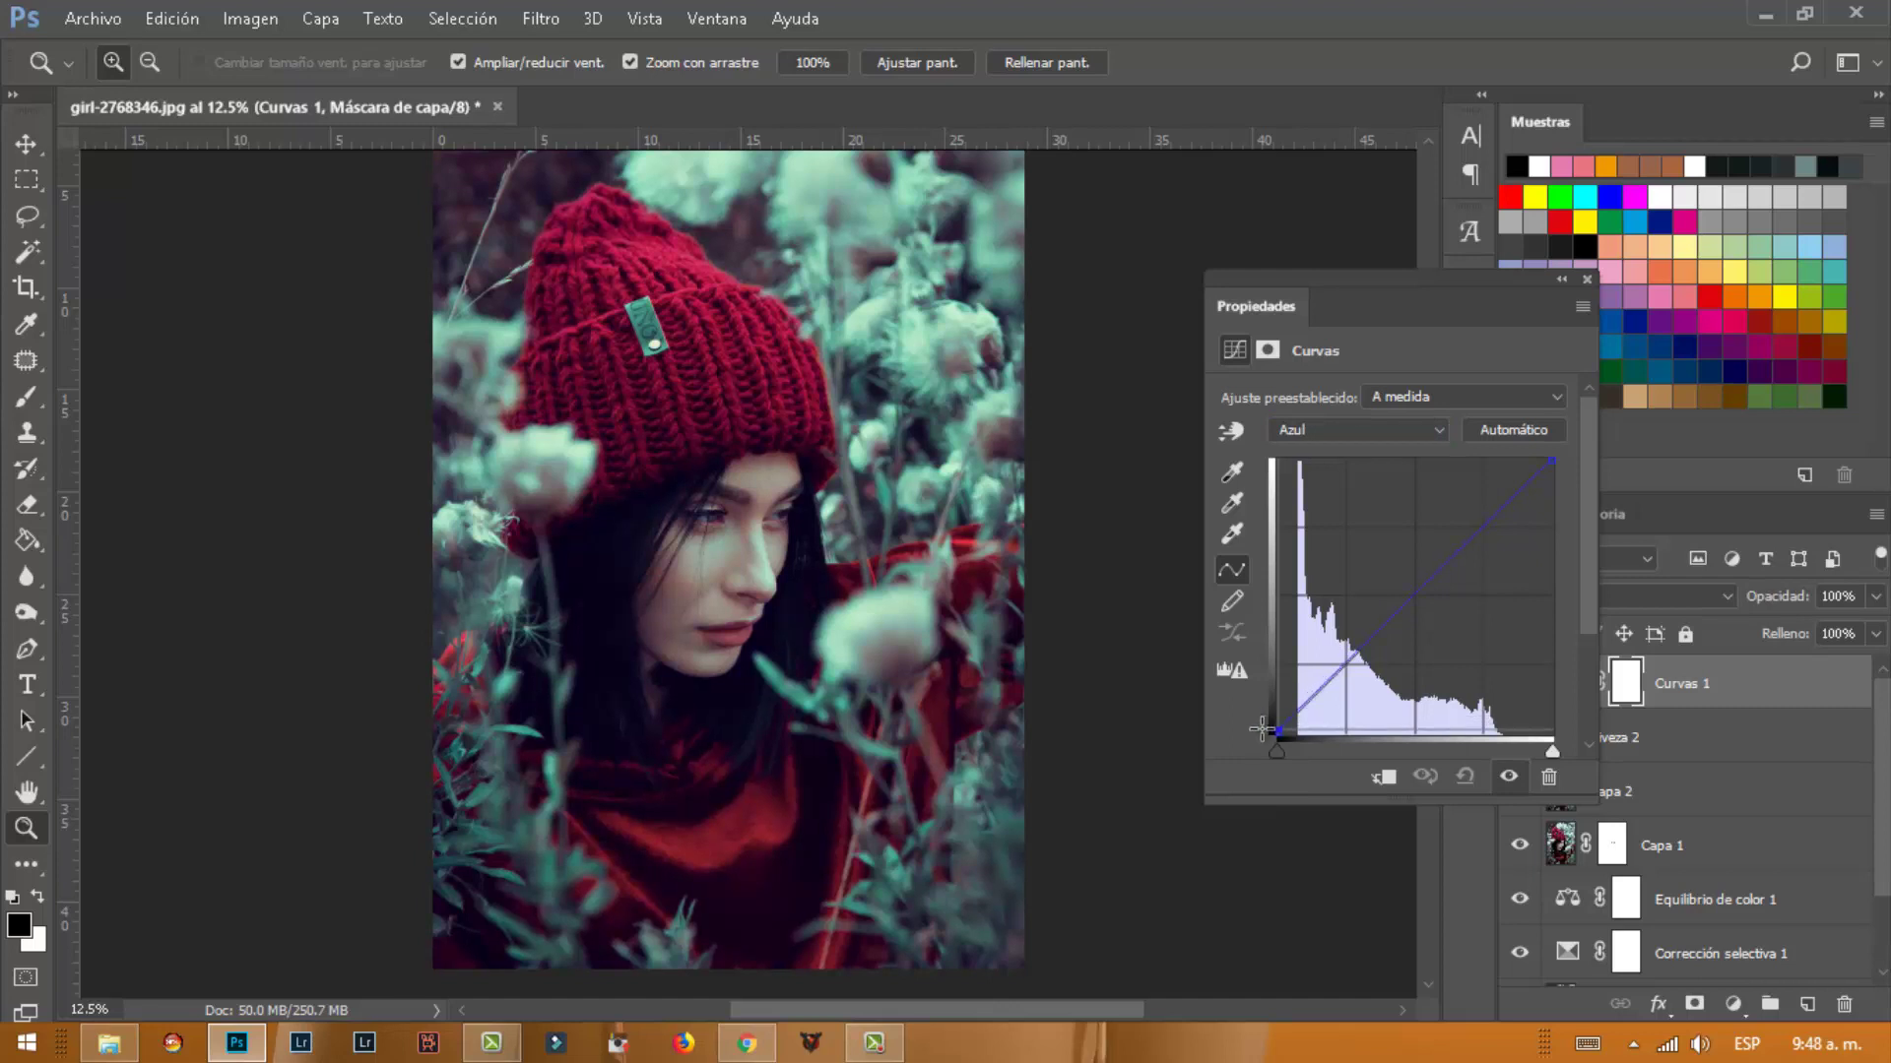
drag(1551, 460, 1568, 472)
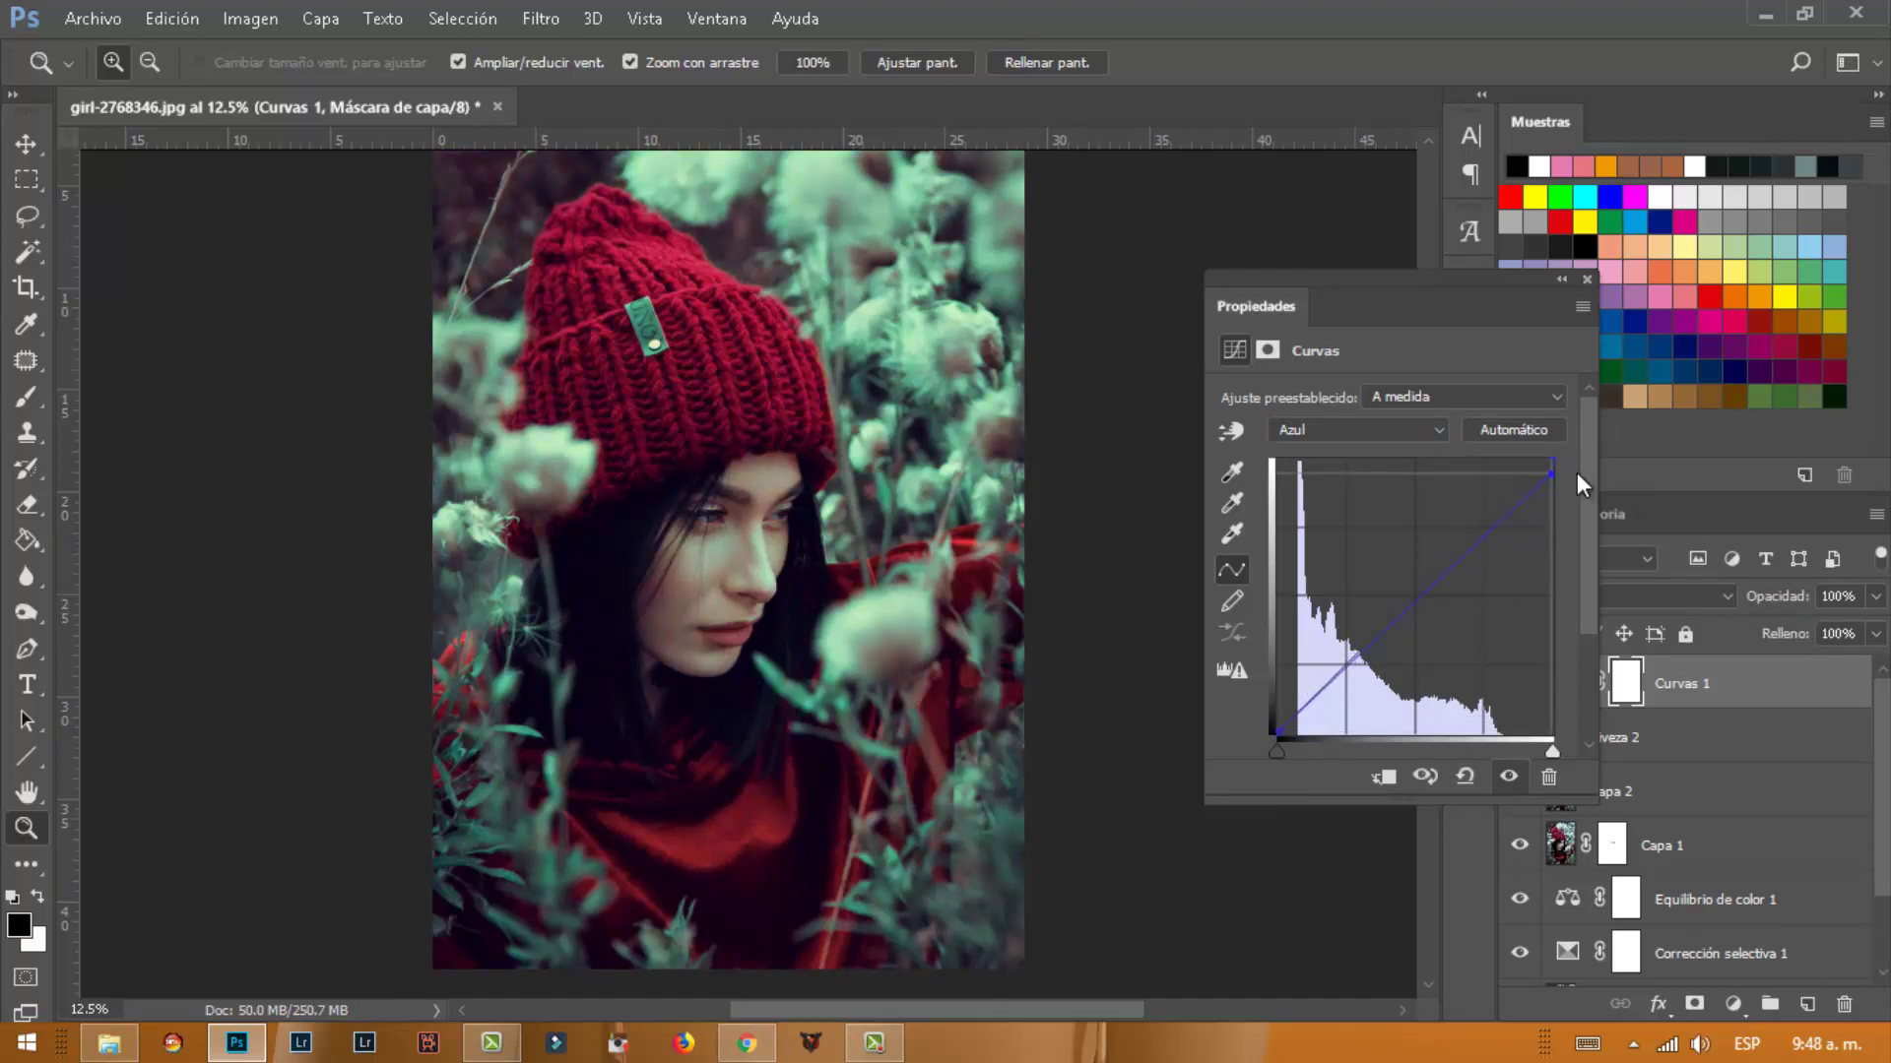
click(1586, 280)
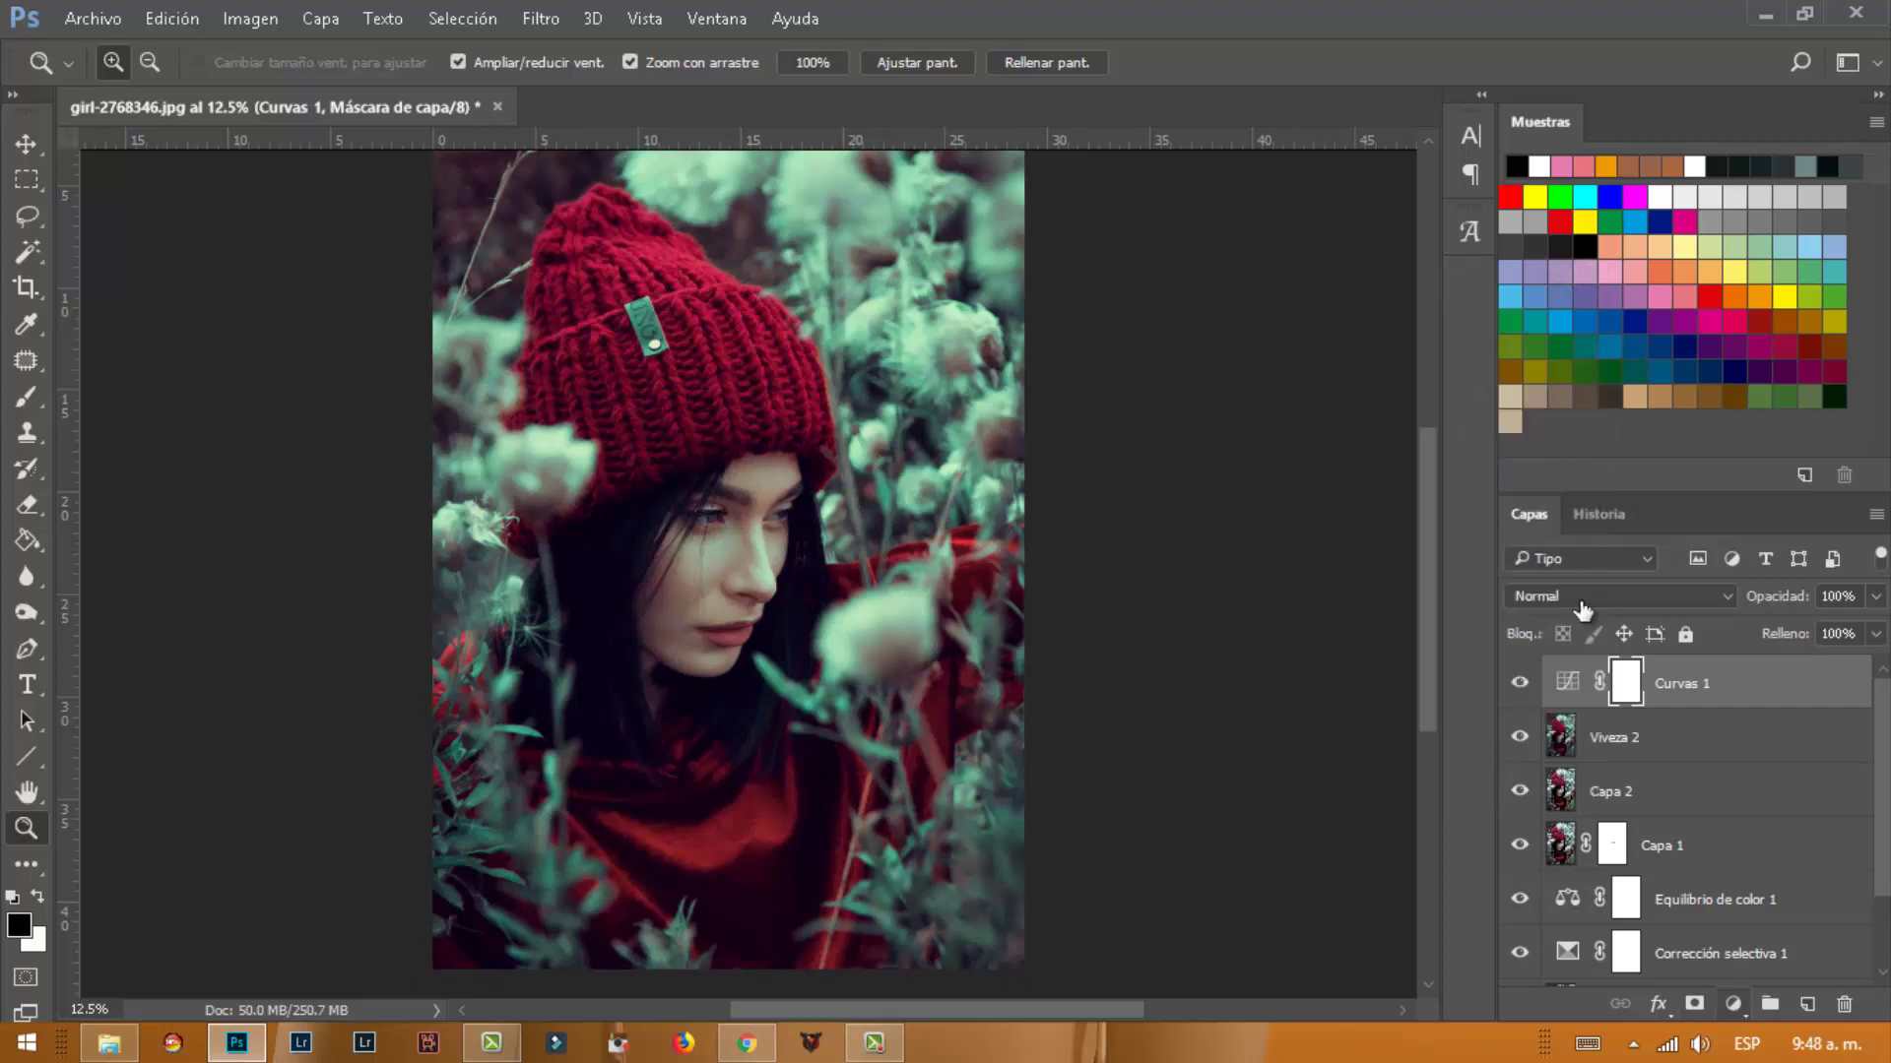
click(1733, 1004)
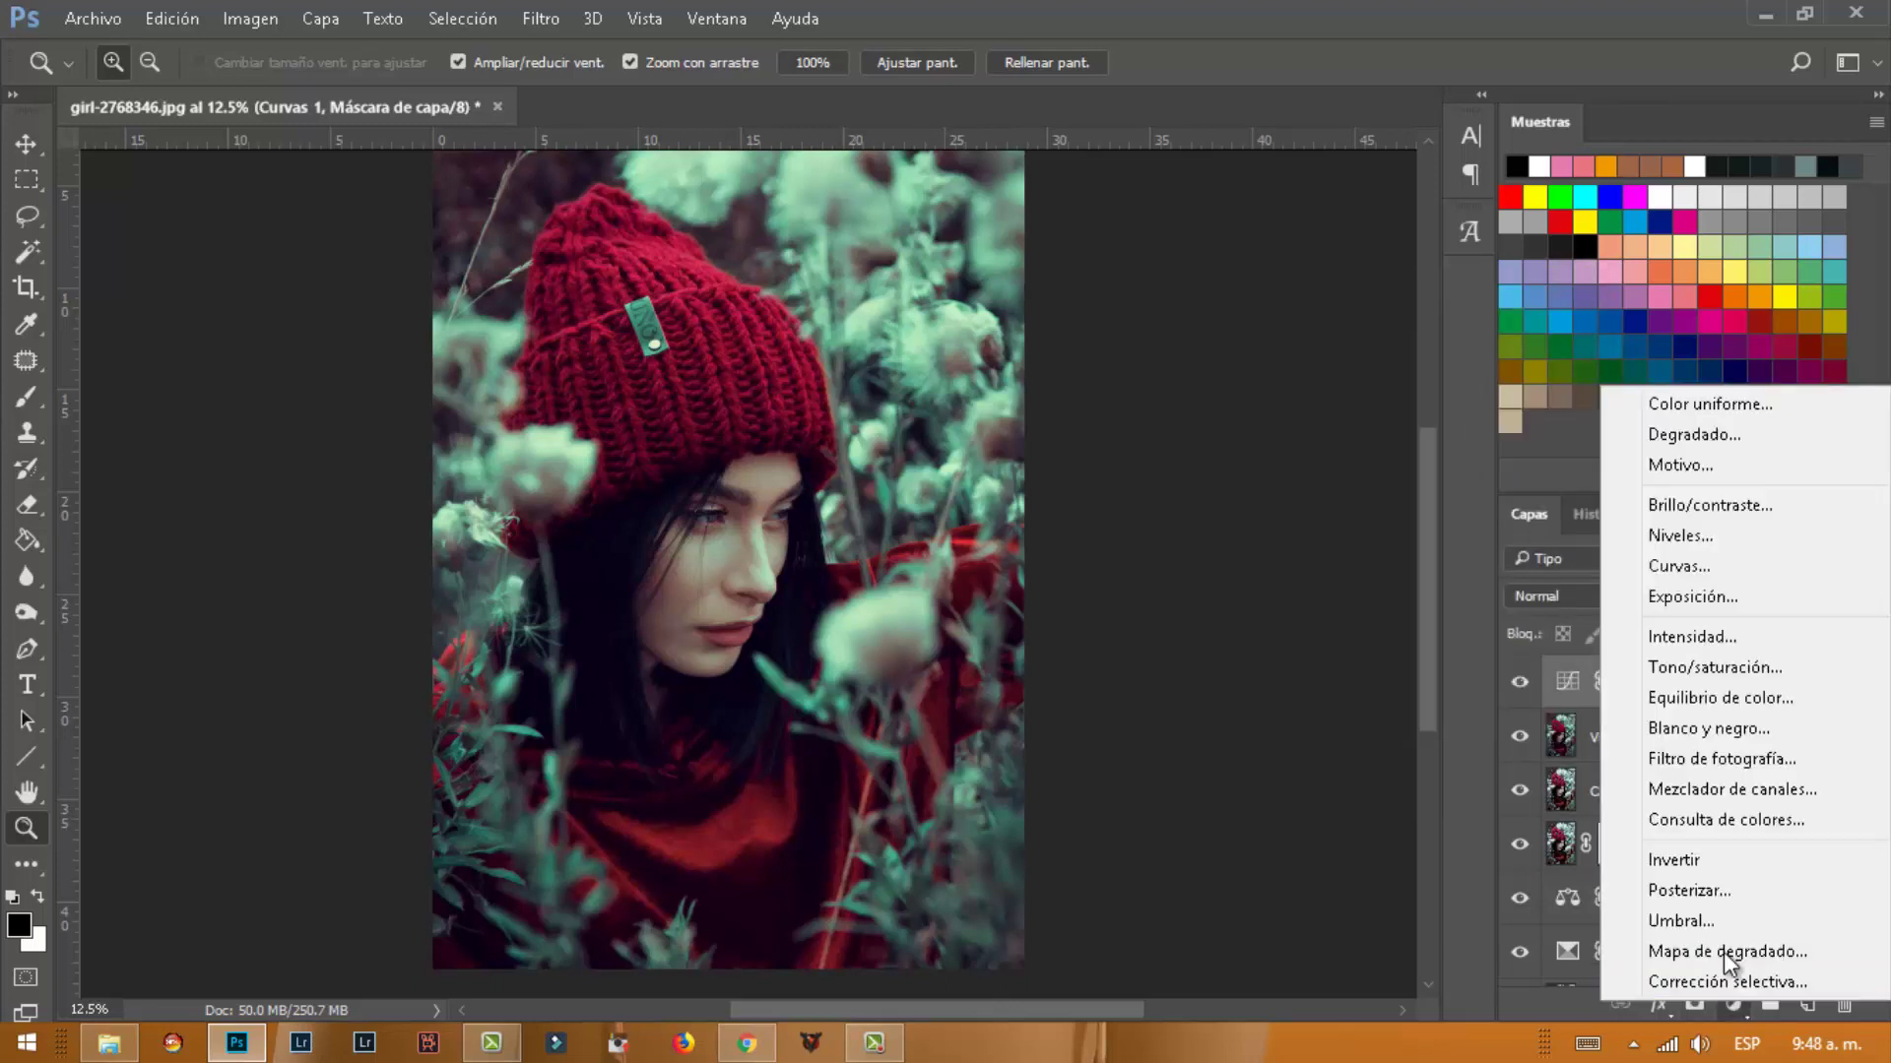
Add a Photo Filter adjustment layer with cyan colour 00e4ec
click(1723, 758)
click(1312, 437)
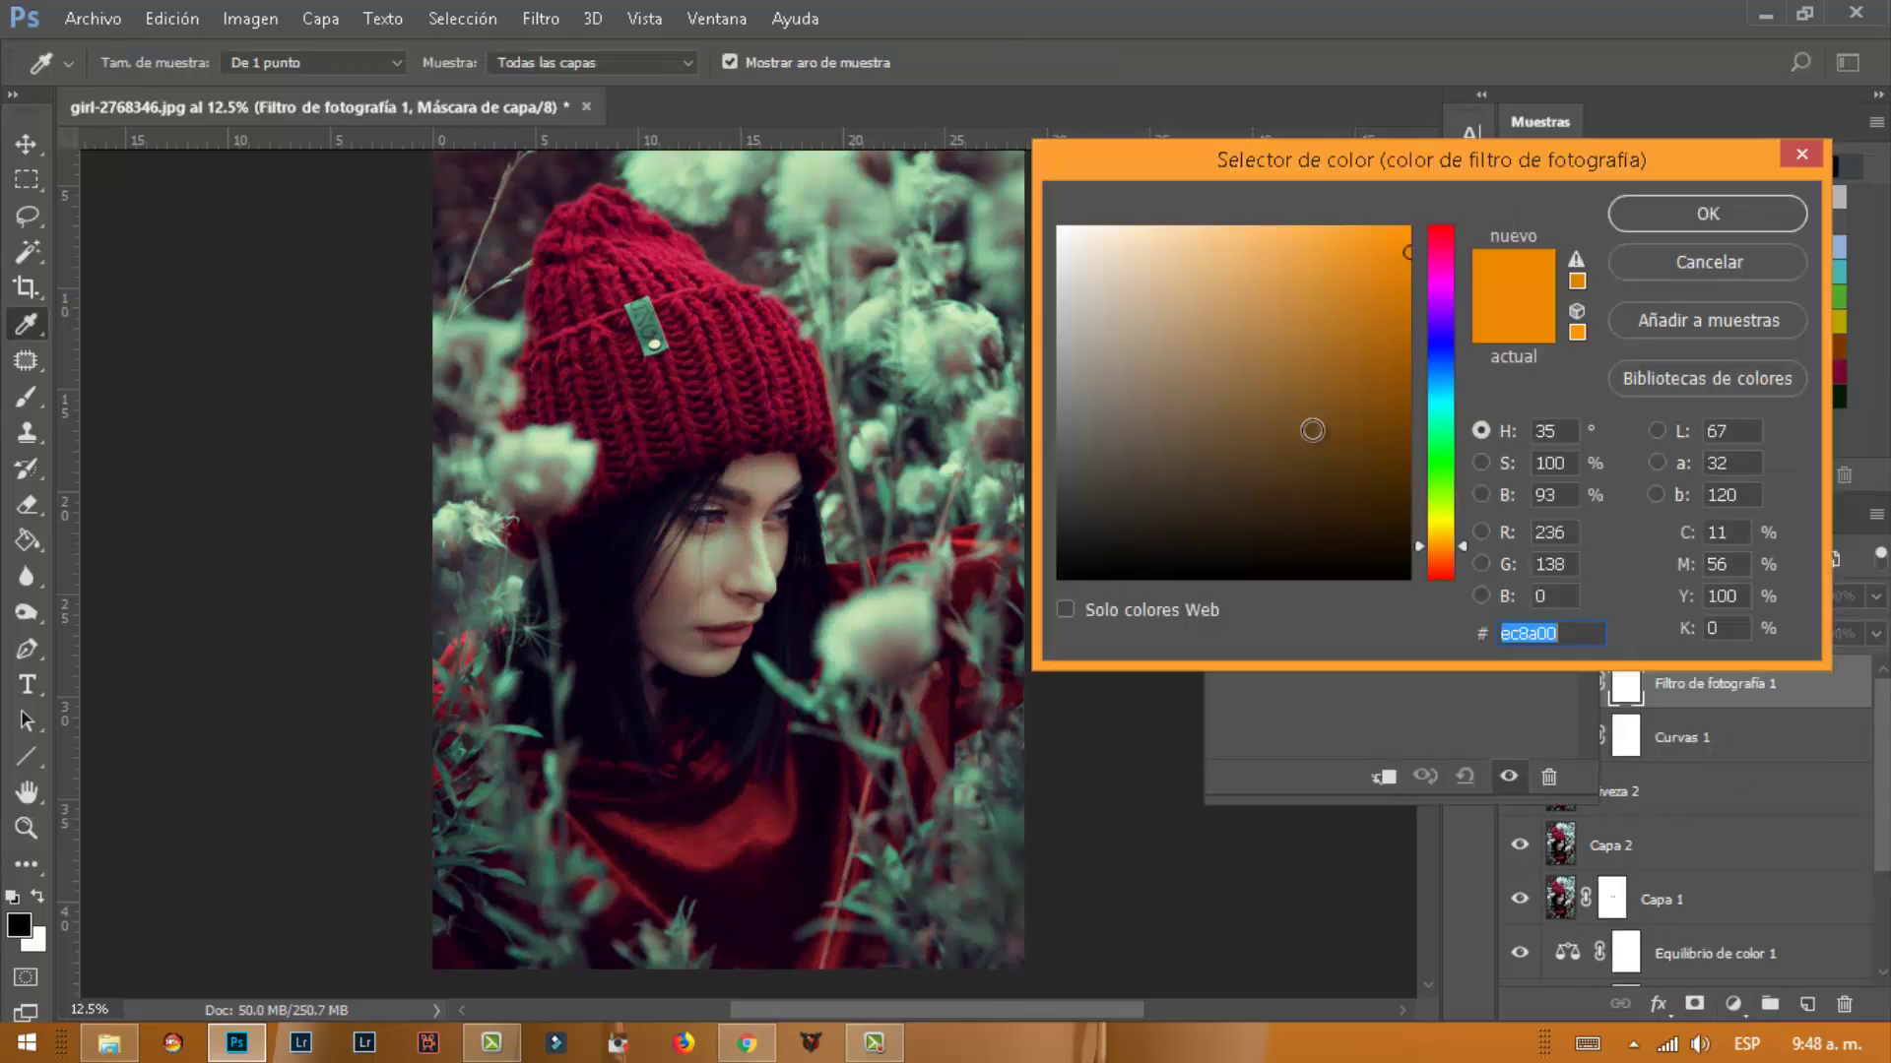
click(1447, 392)
drag(1447, 392, 1448, 402)
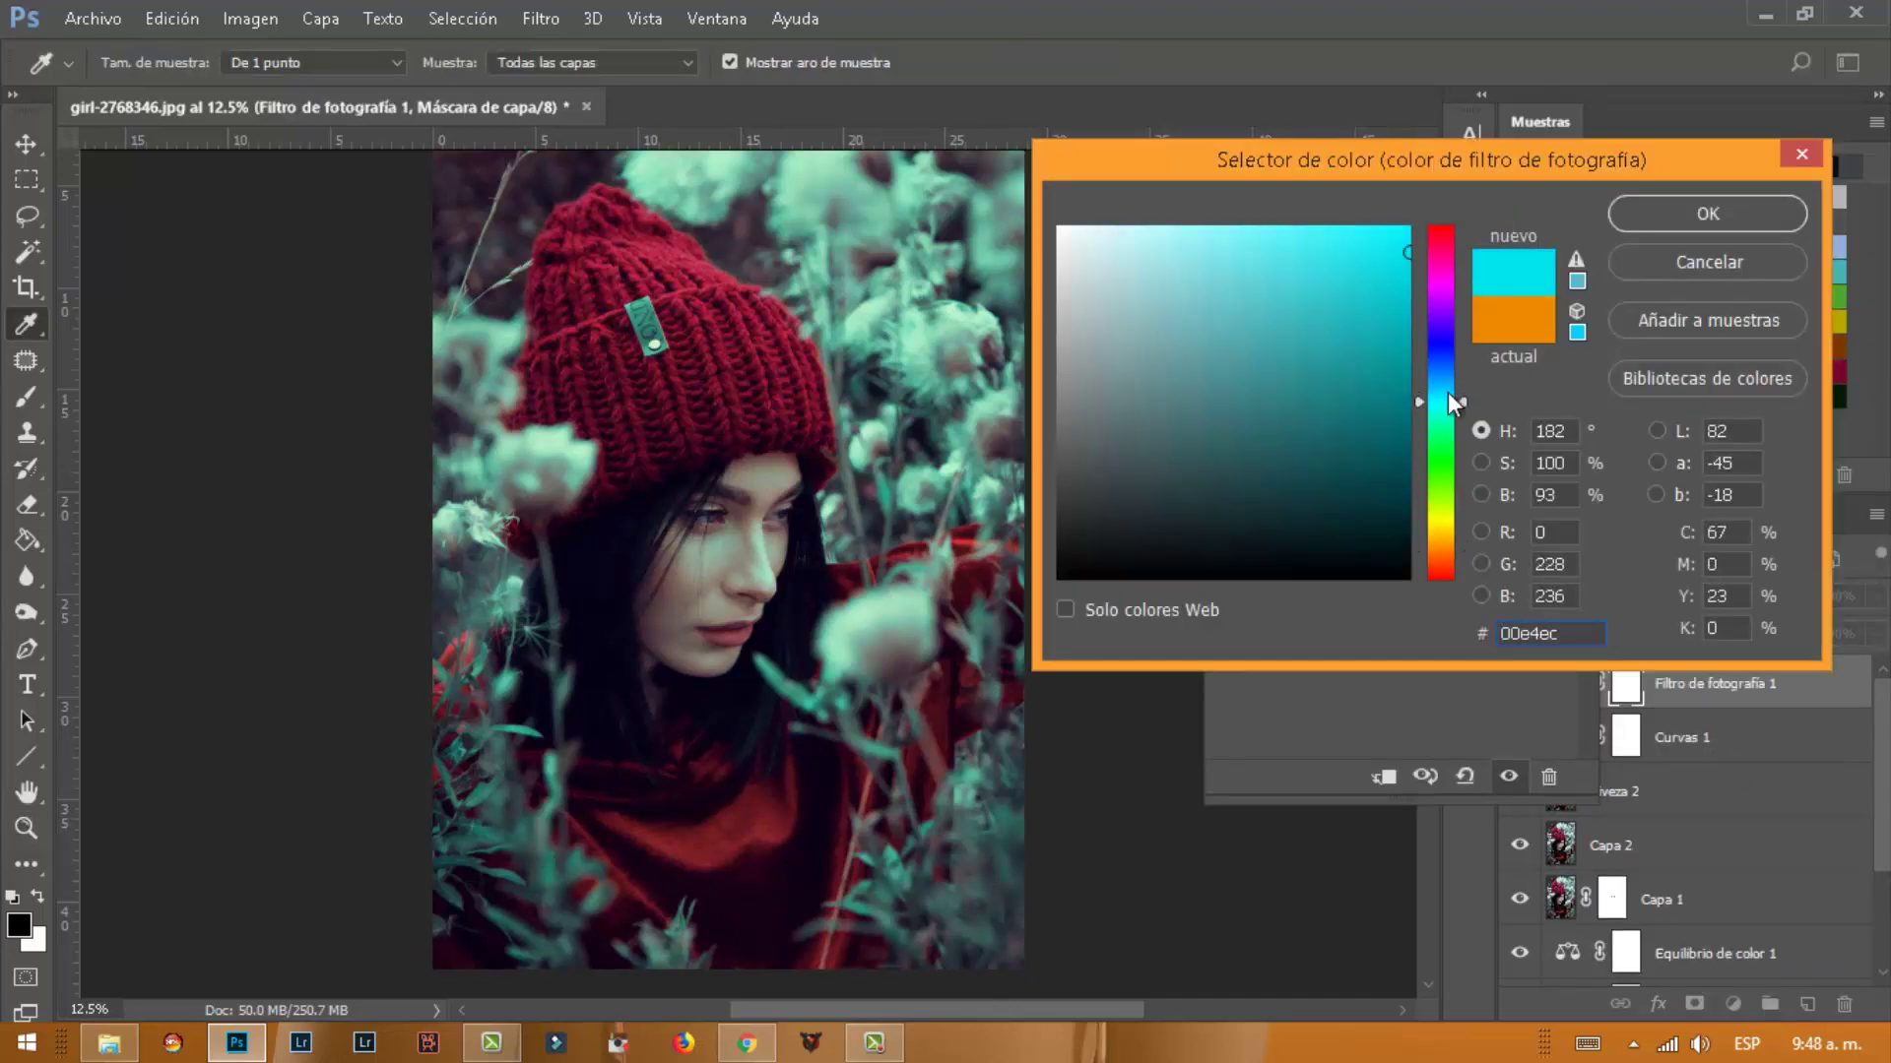
click(1675, 206)
Set the photo filter density to 53% and zoom in on the face
click(1362, 505)
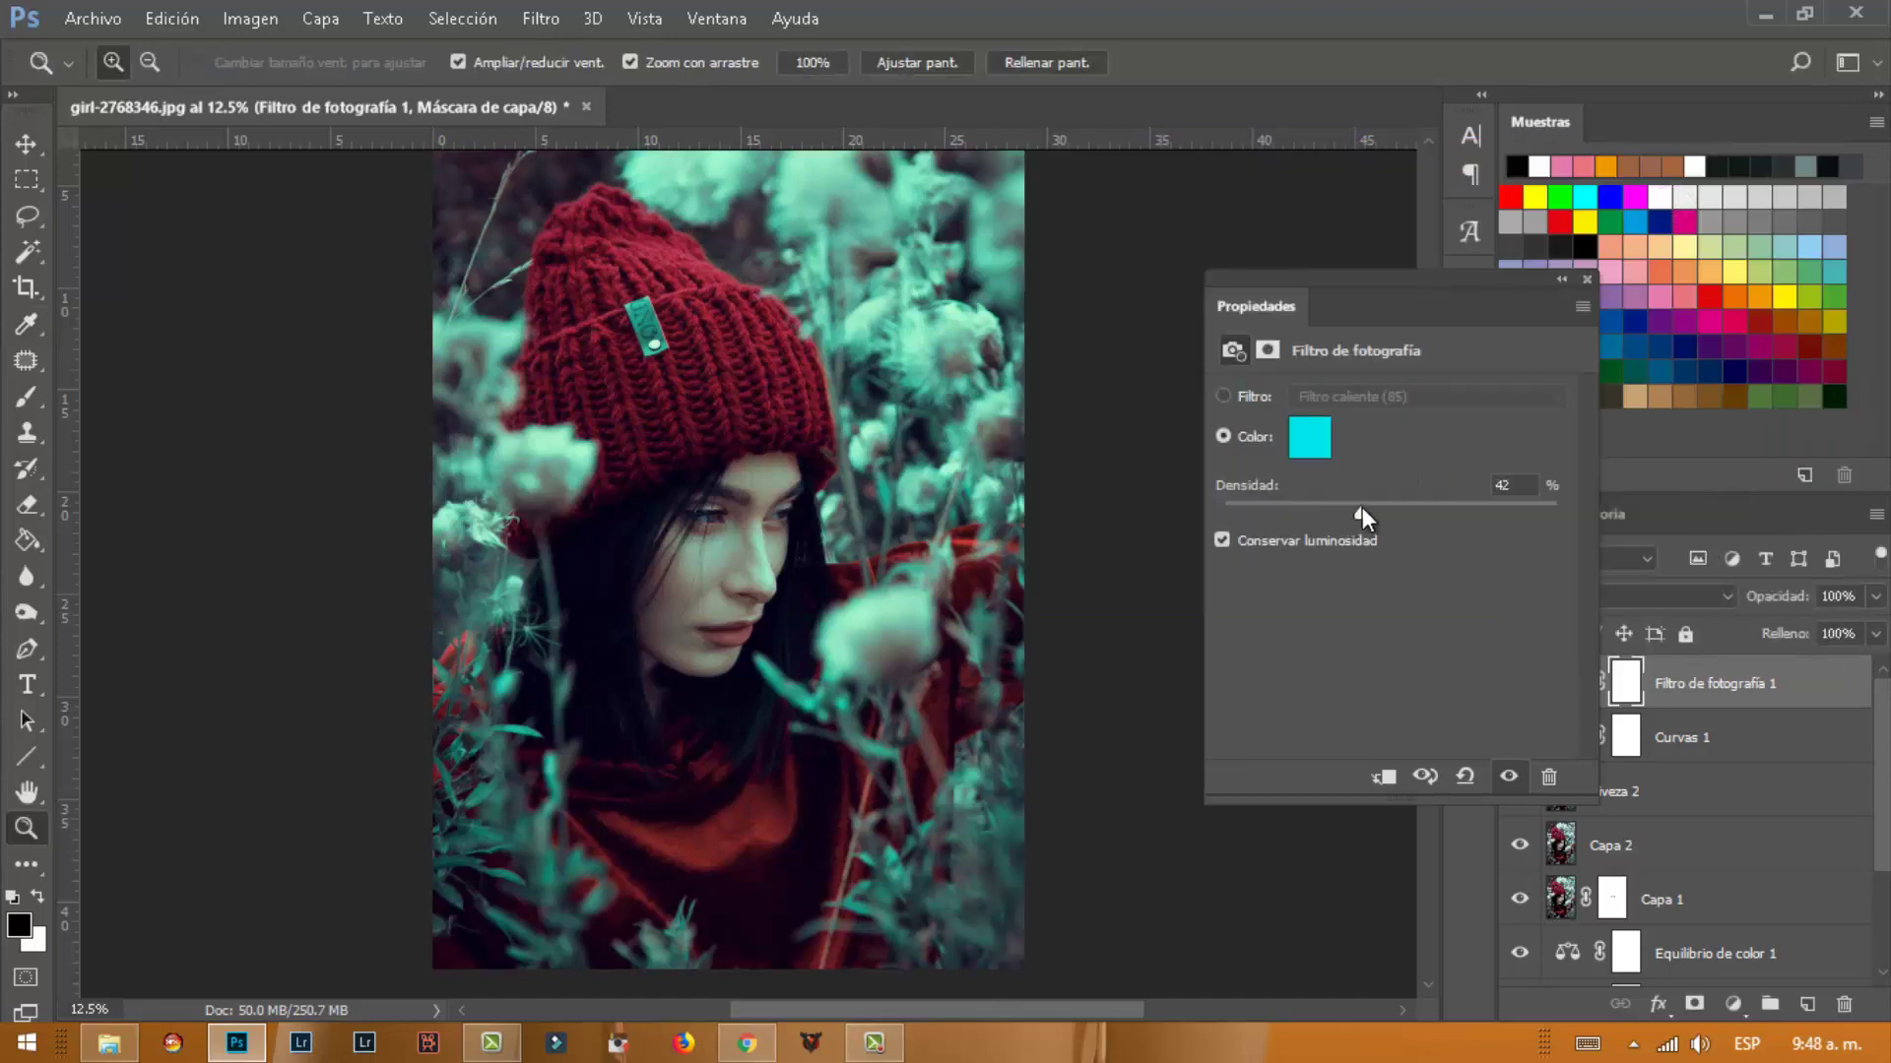
drag(1362, 506, 1400, 504)
click(1585, 281)
click(734, 482)
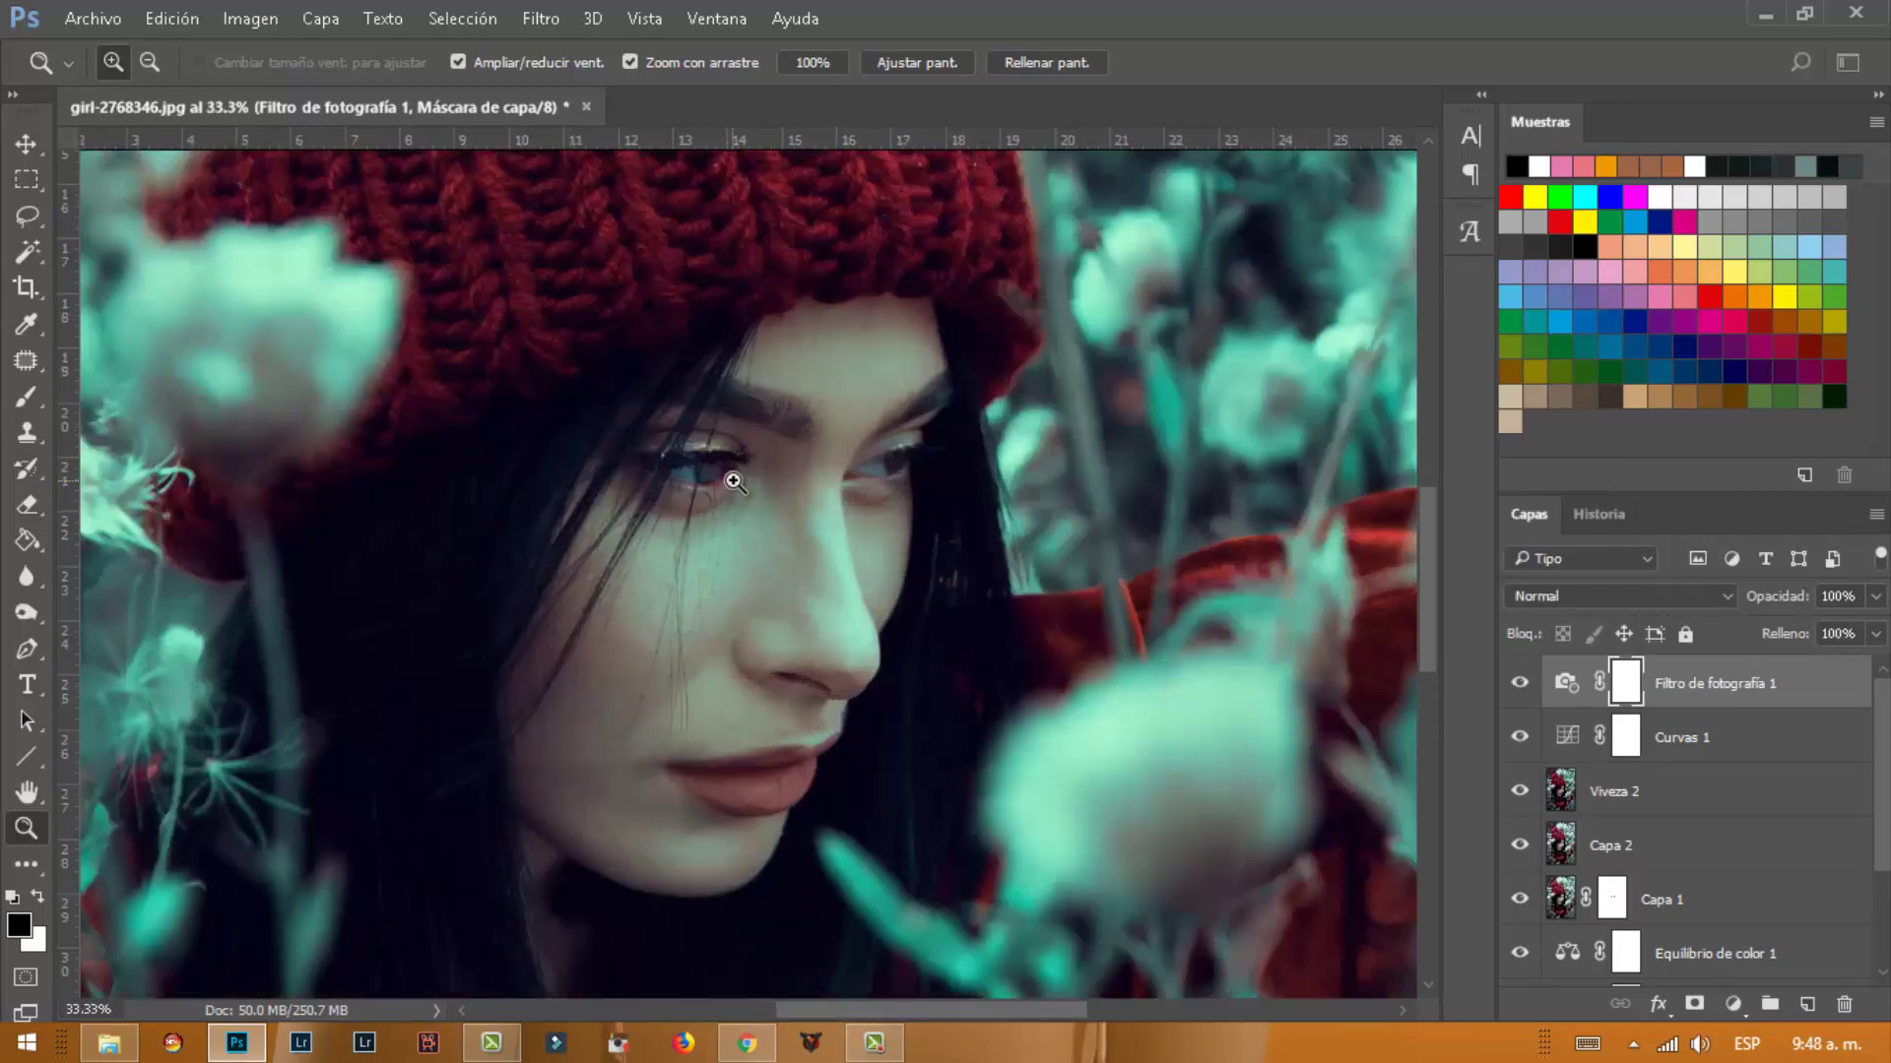
click(759, 500)
drag(684, 740, 728, 662)
Select Viveza 2 through the photo filter layer and stamp visible into Capa 3
click(1487, 788)
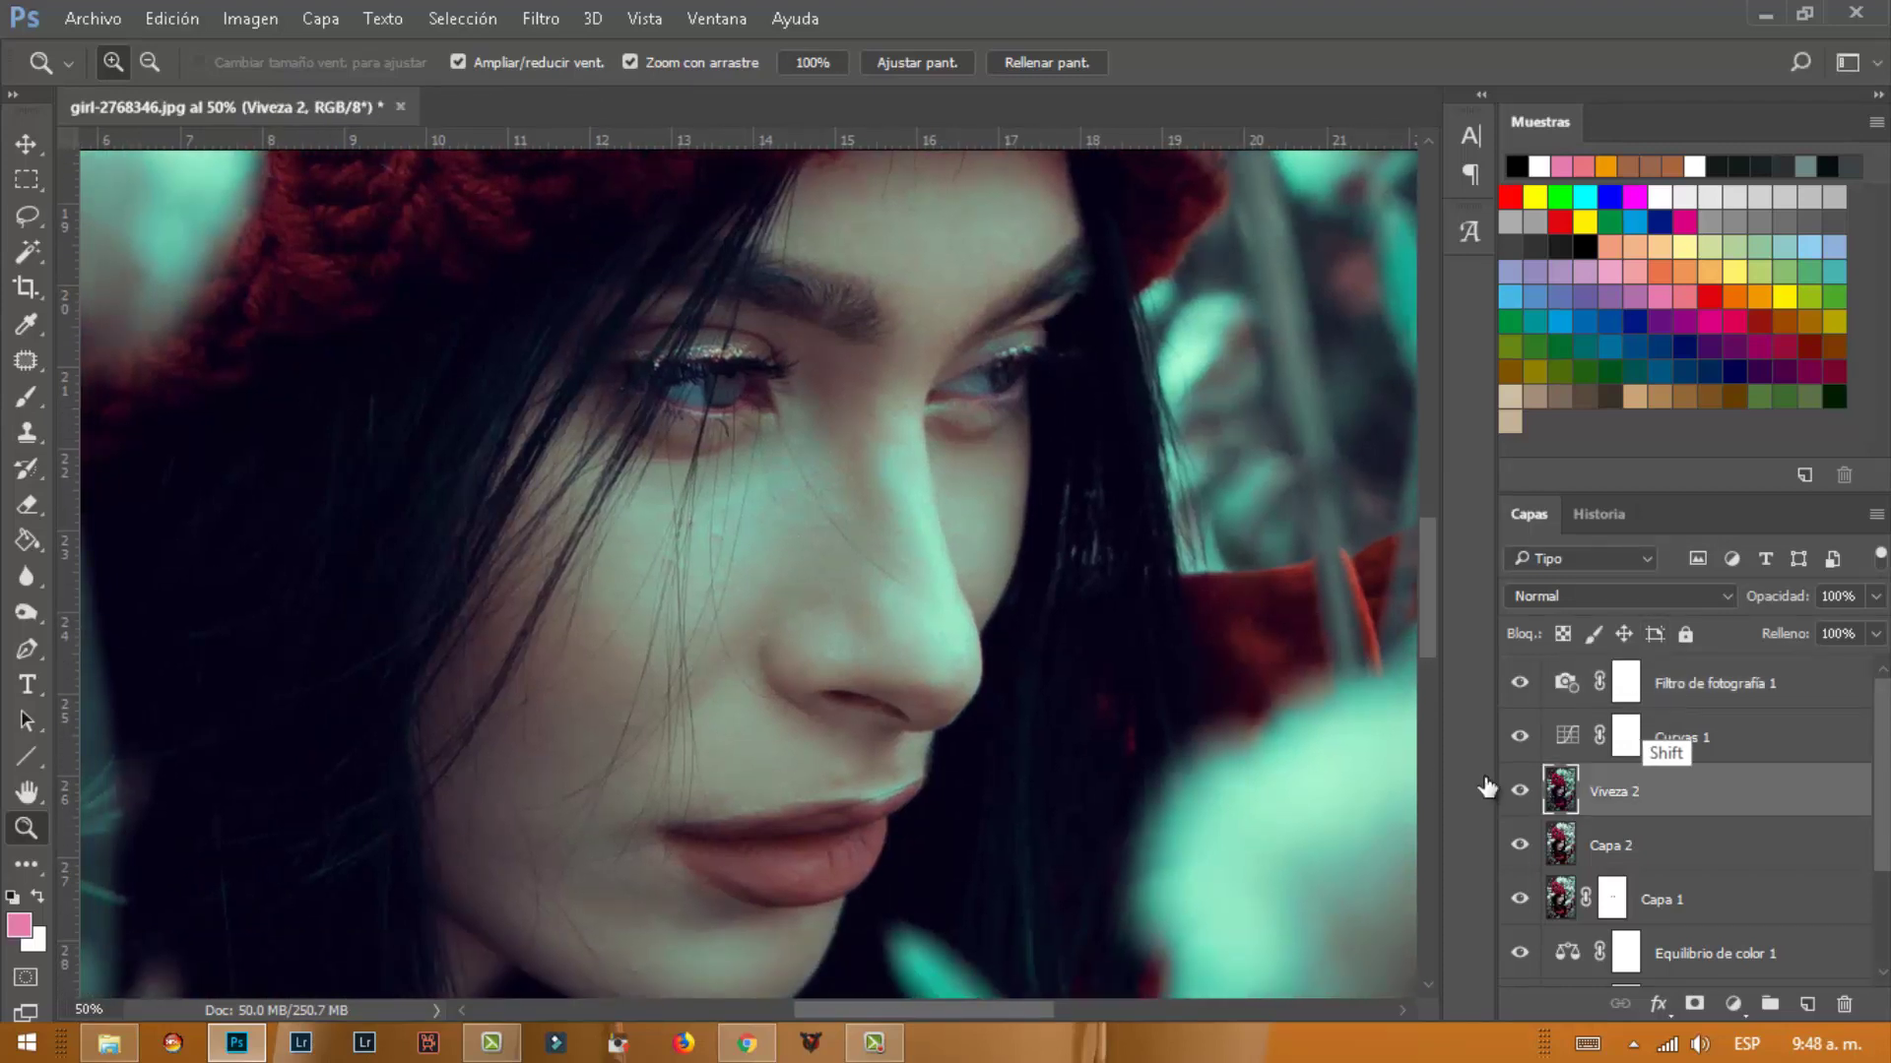
key(alt+shift+bracketright)
key(alt+shift+bracketright)
key(ctrl+alt+shift+e)
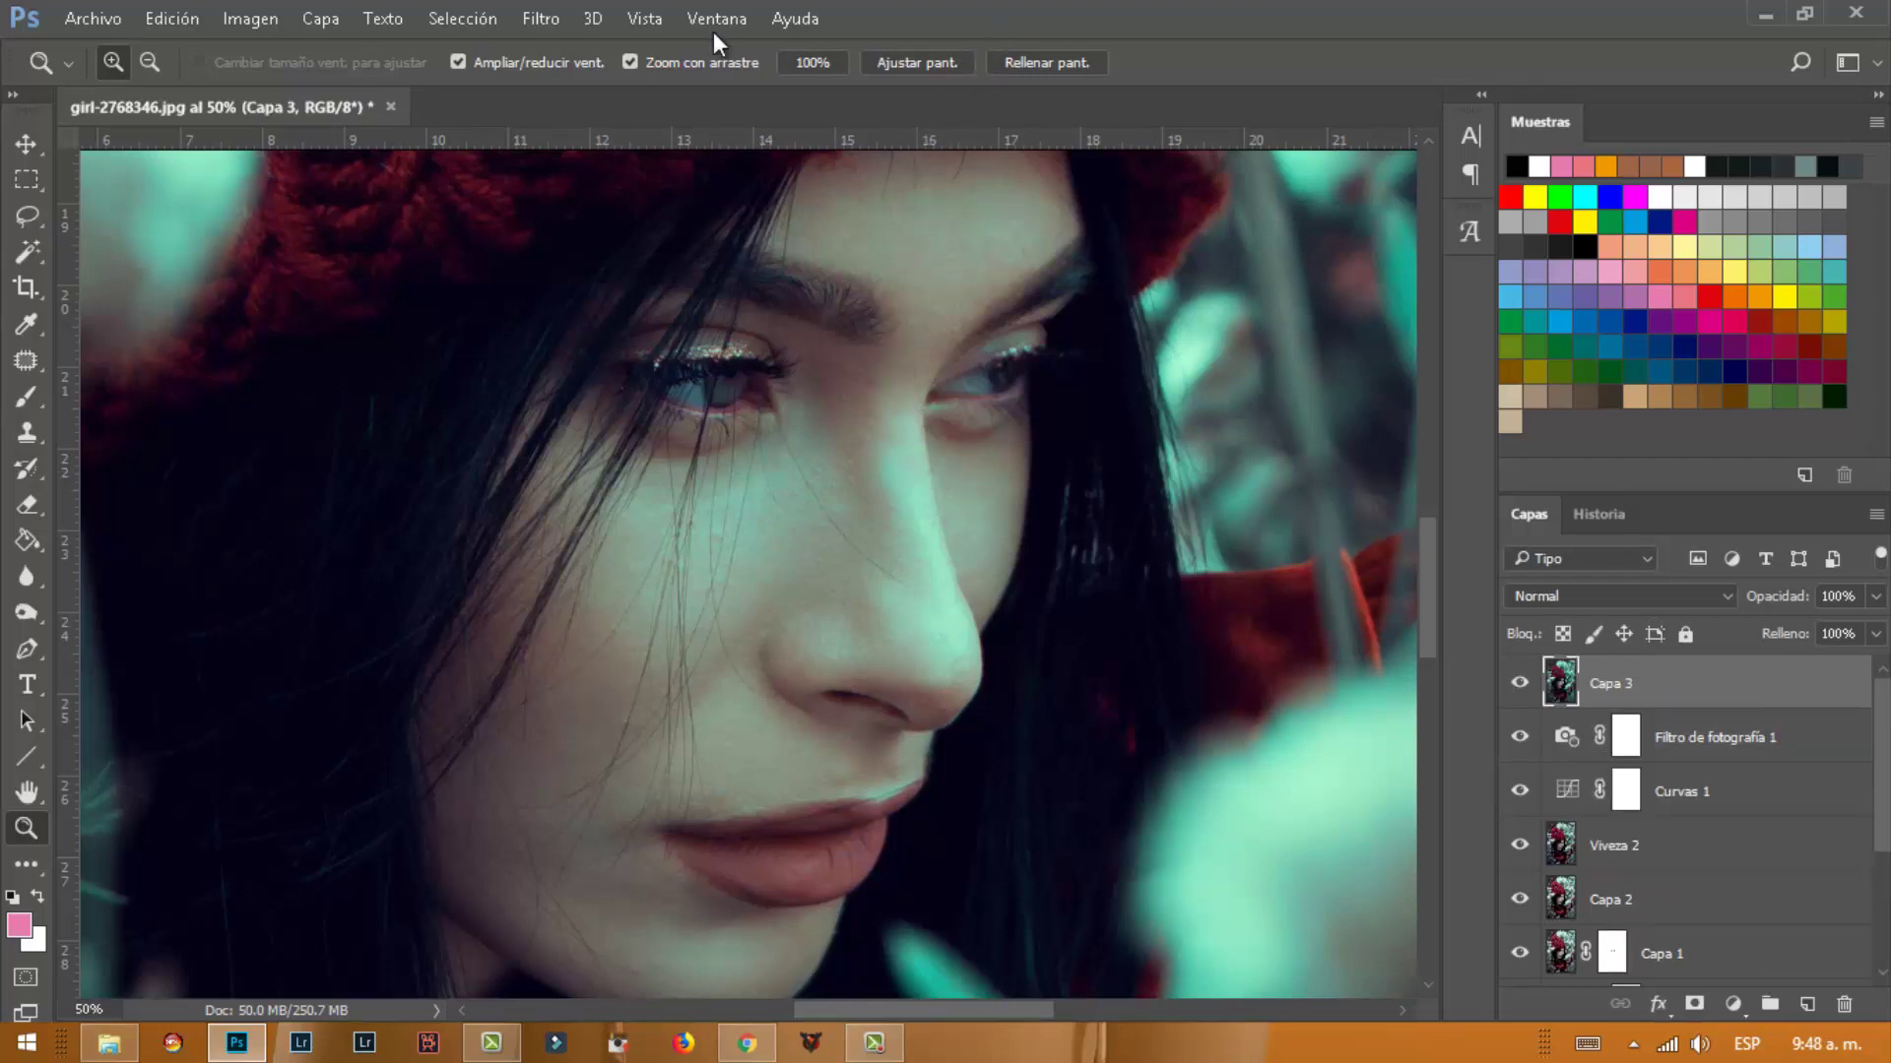
Apply Portraiture skin smoothing as a new layer, Capa 3 copia
click(547, 20)
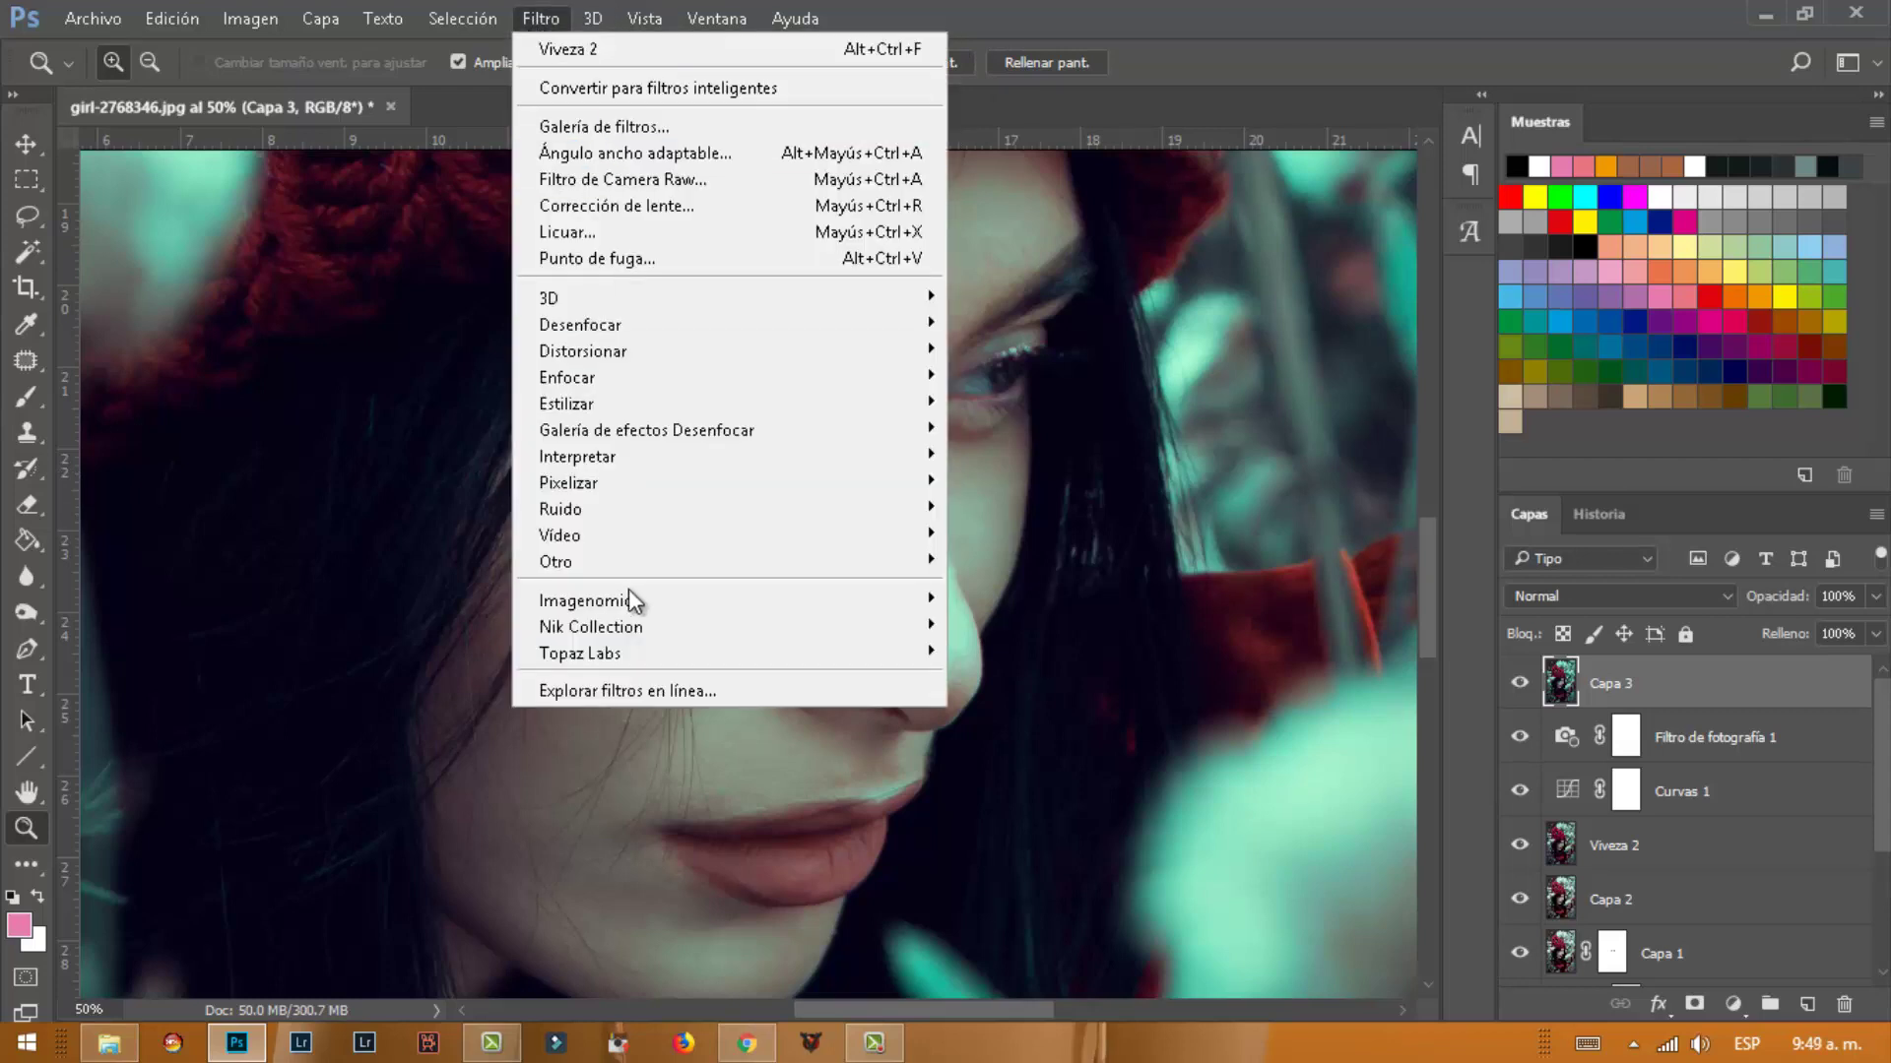
click(453, 600)
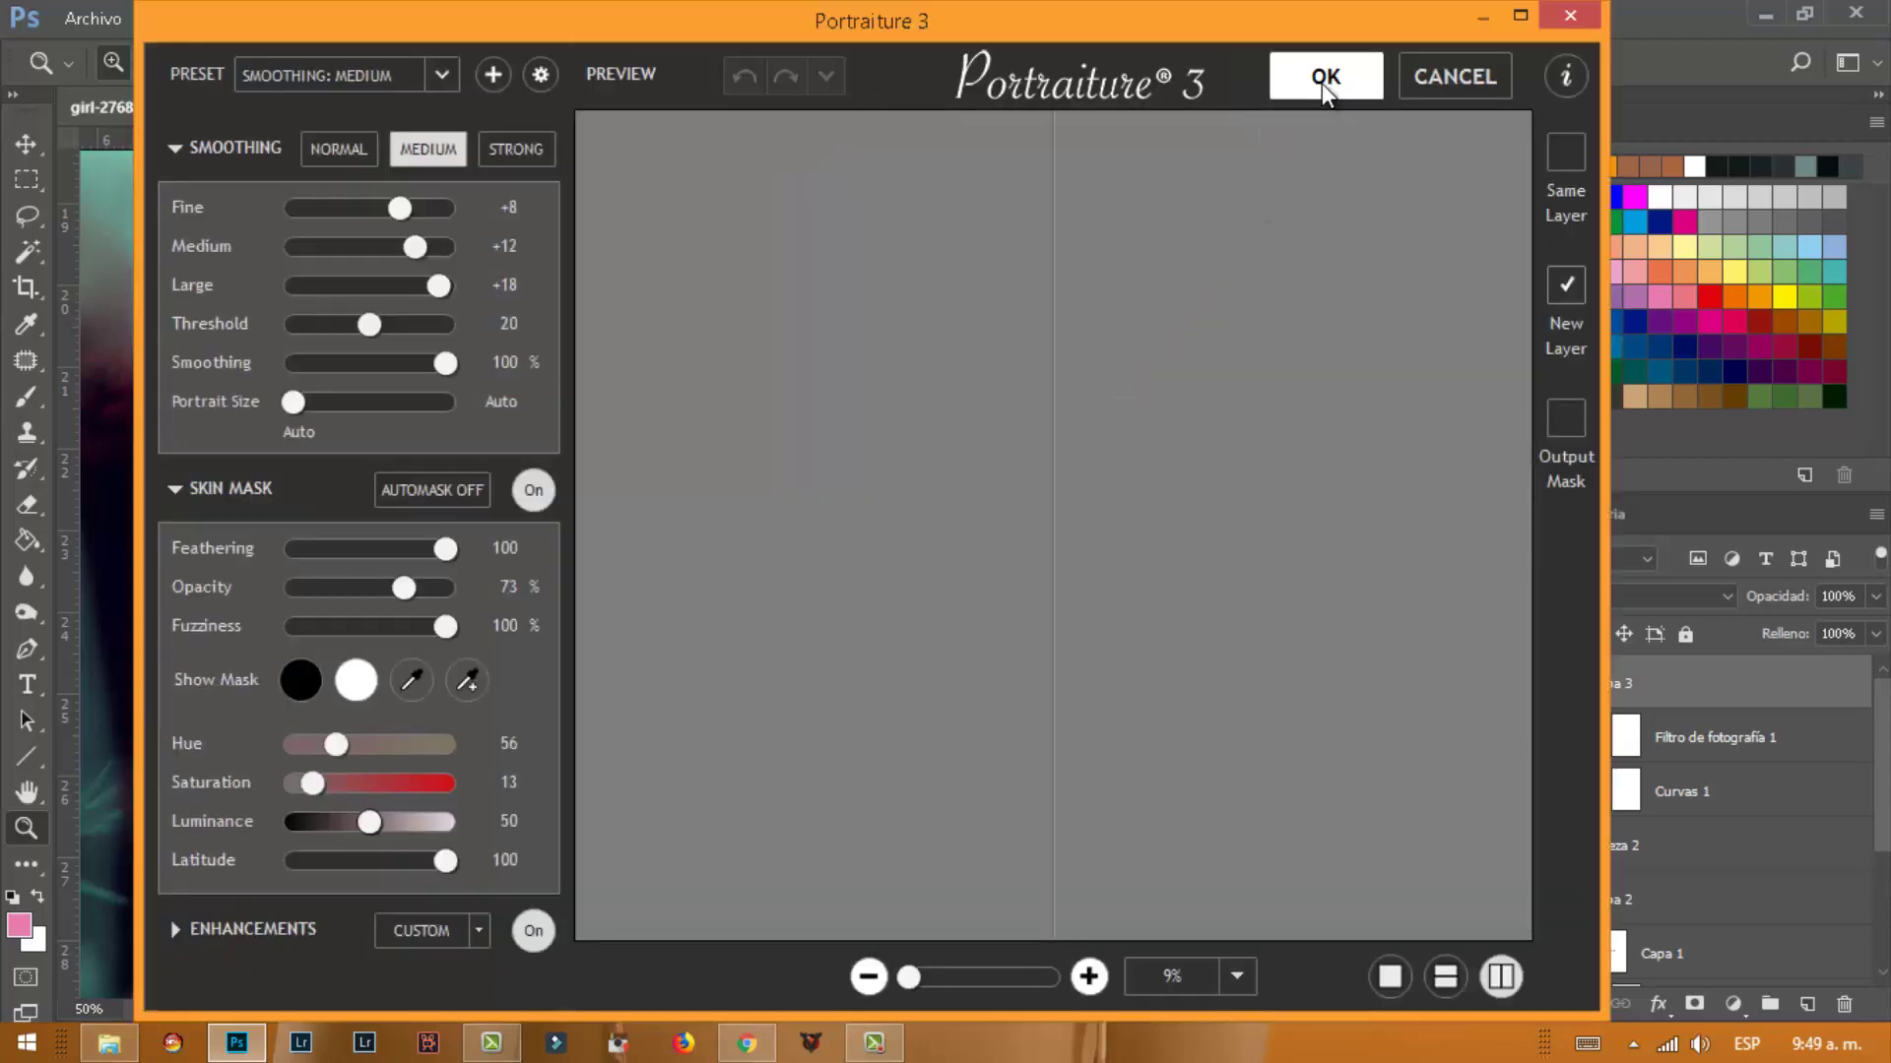
click(1088, 976)
drag(1196, 596, 1172, 506)
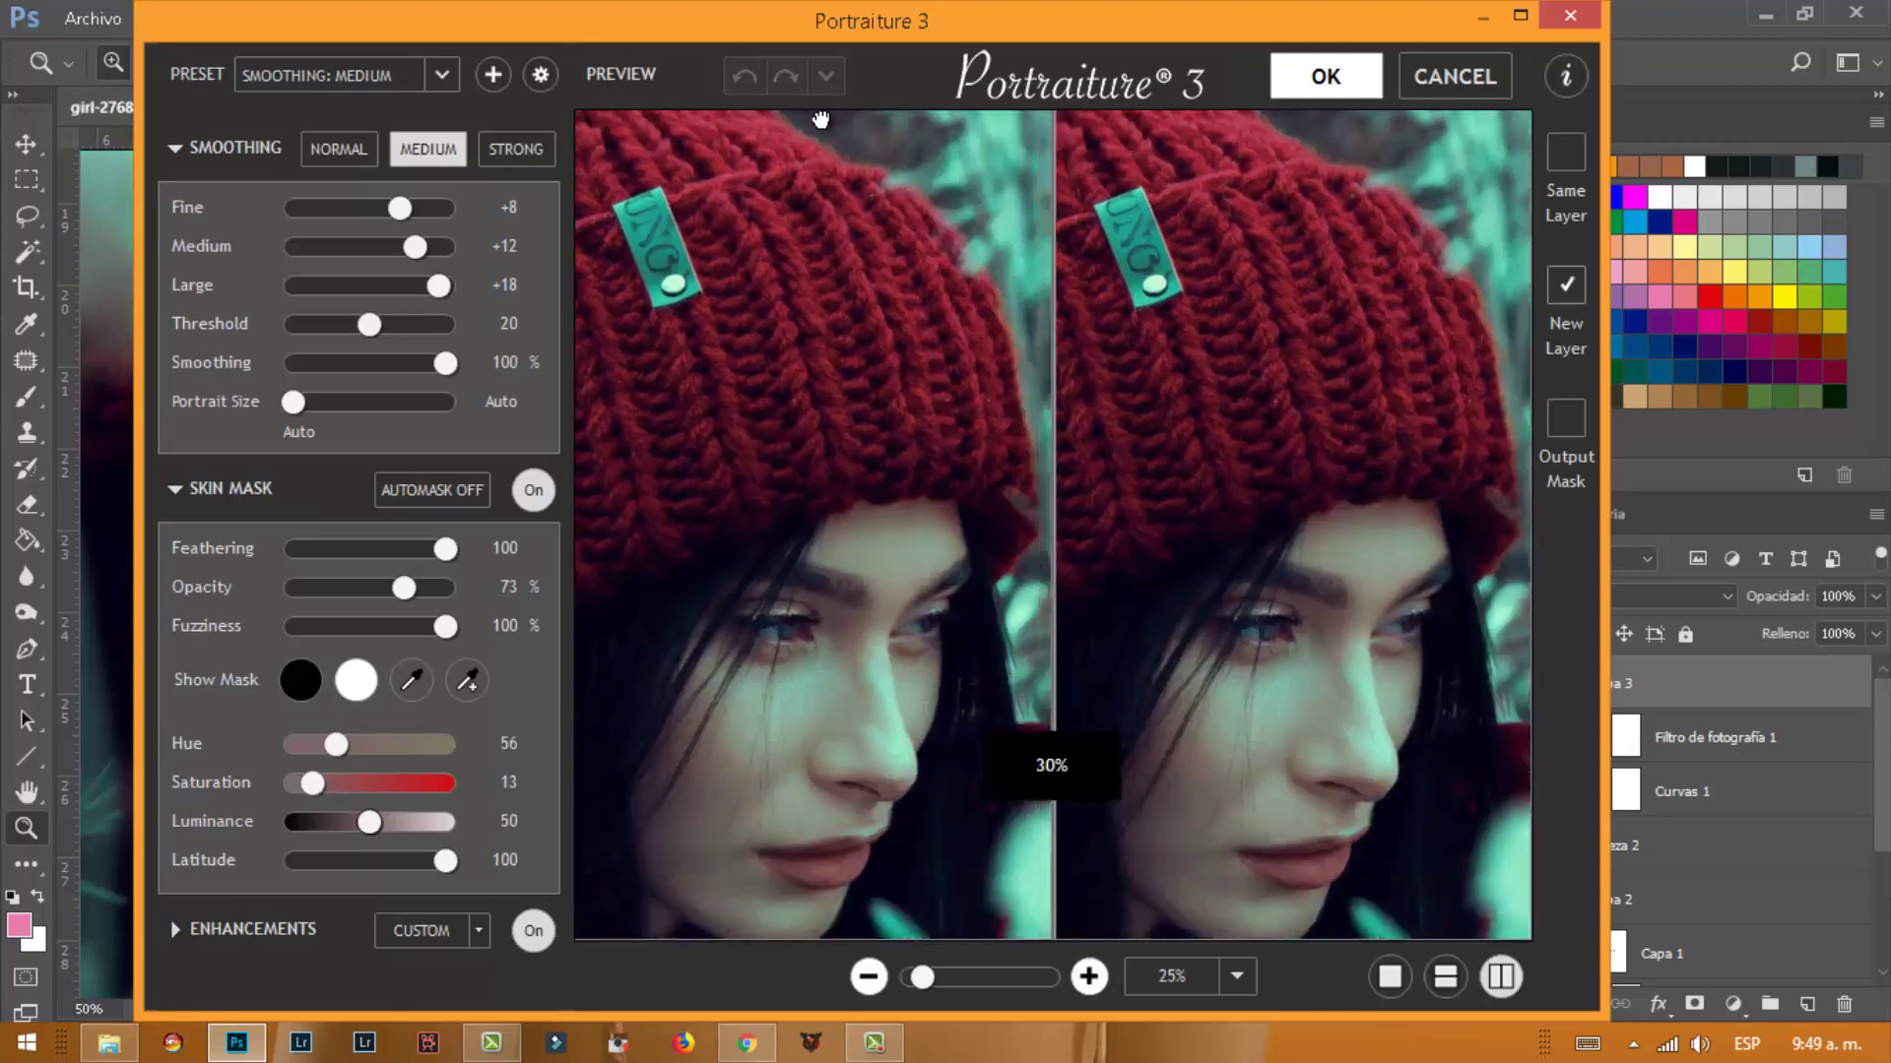
click(1321, 79)
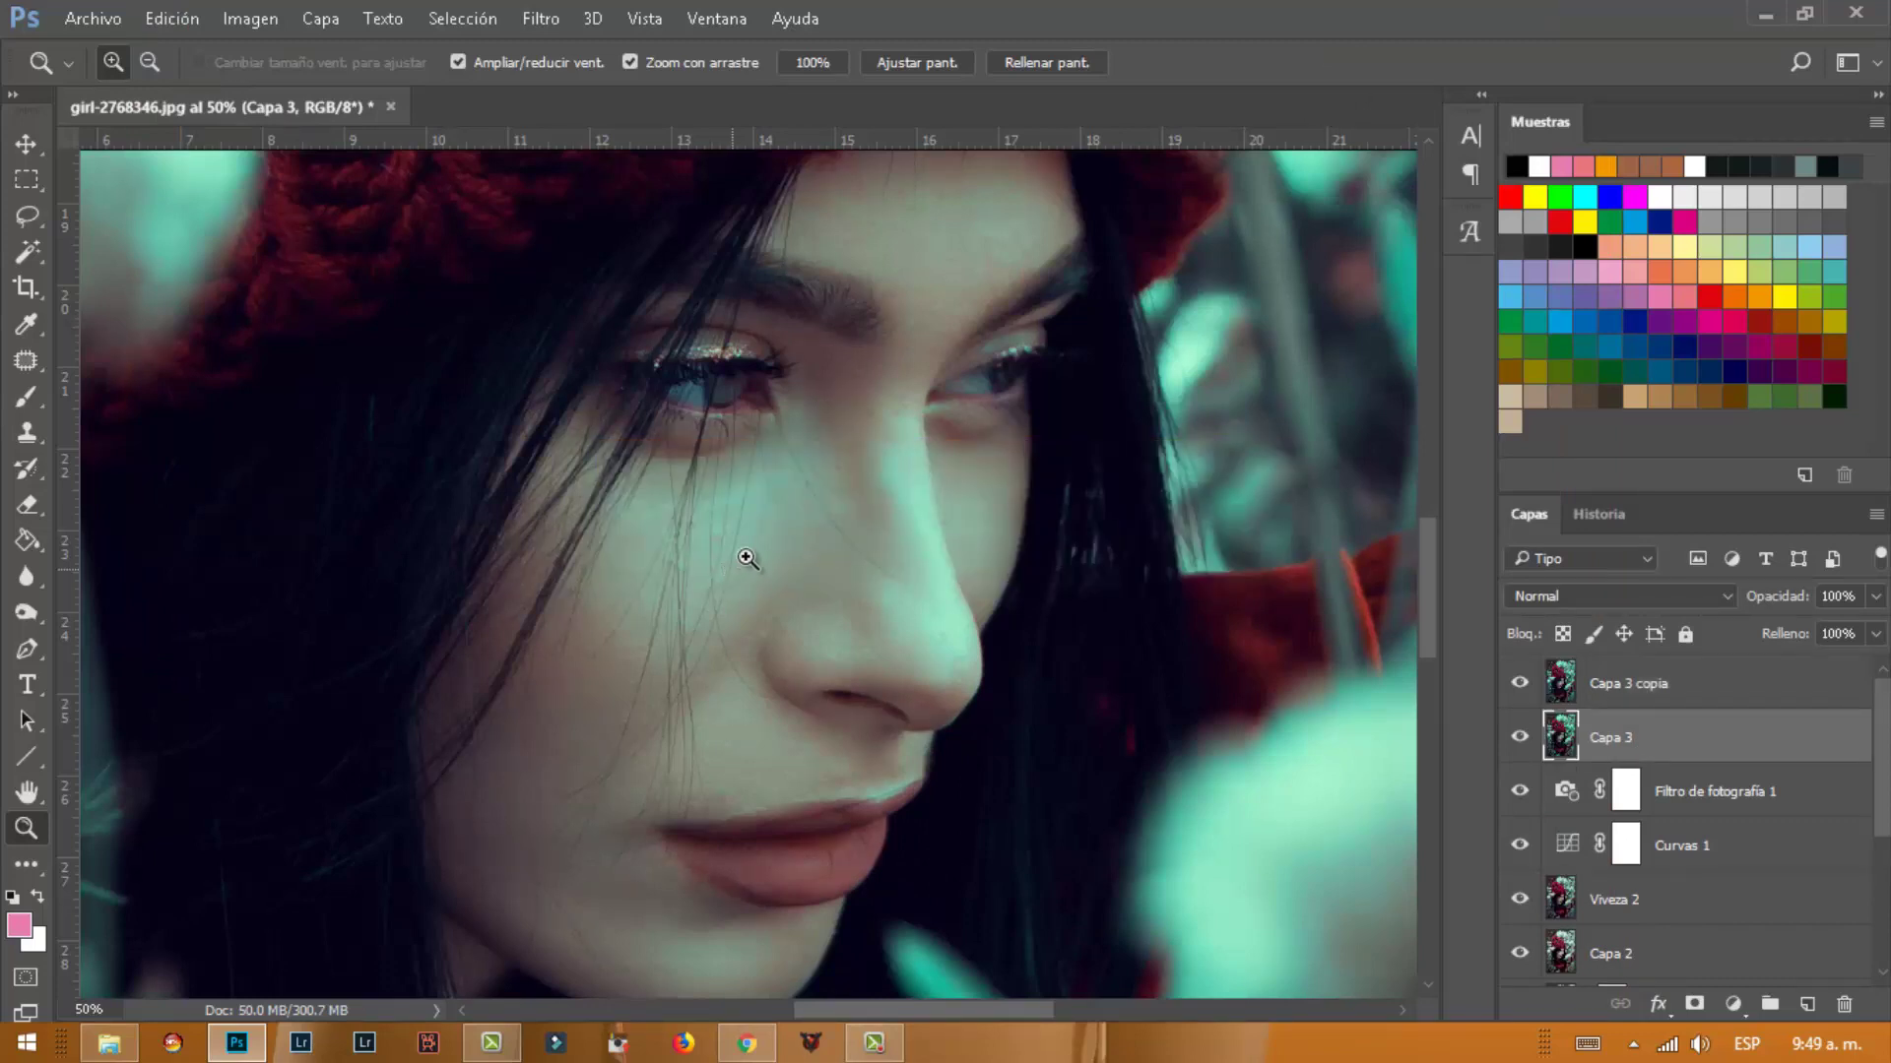
Duplicate Capa 3 copia, apply High Pass 3.0 px in Soft Light, and duplicate it again
click(1631, 680)
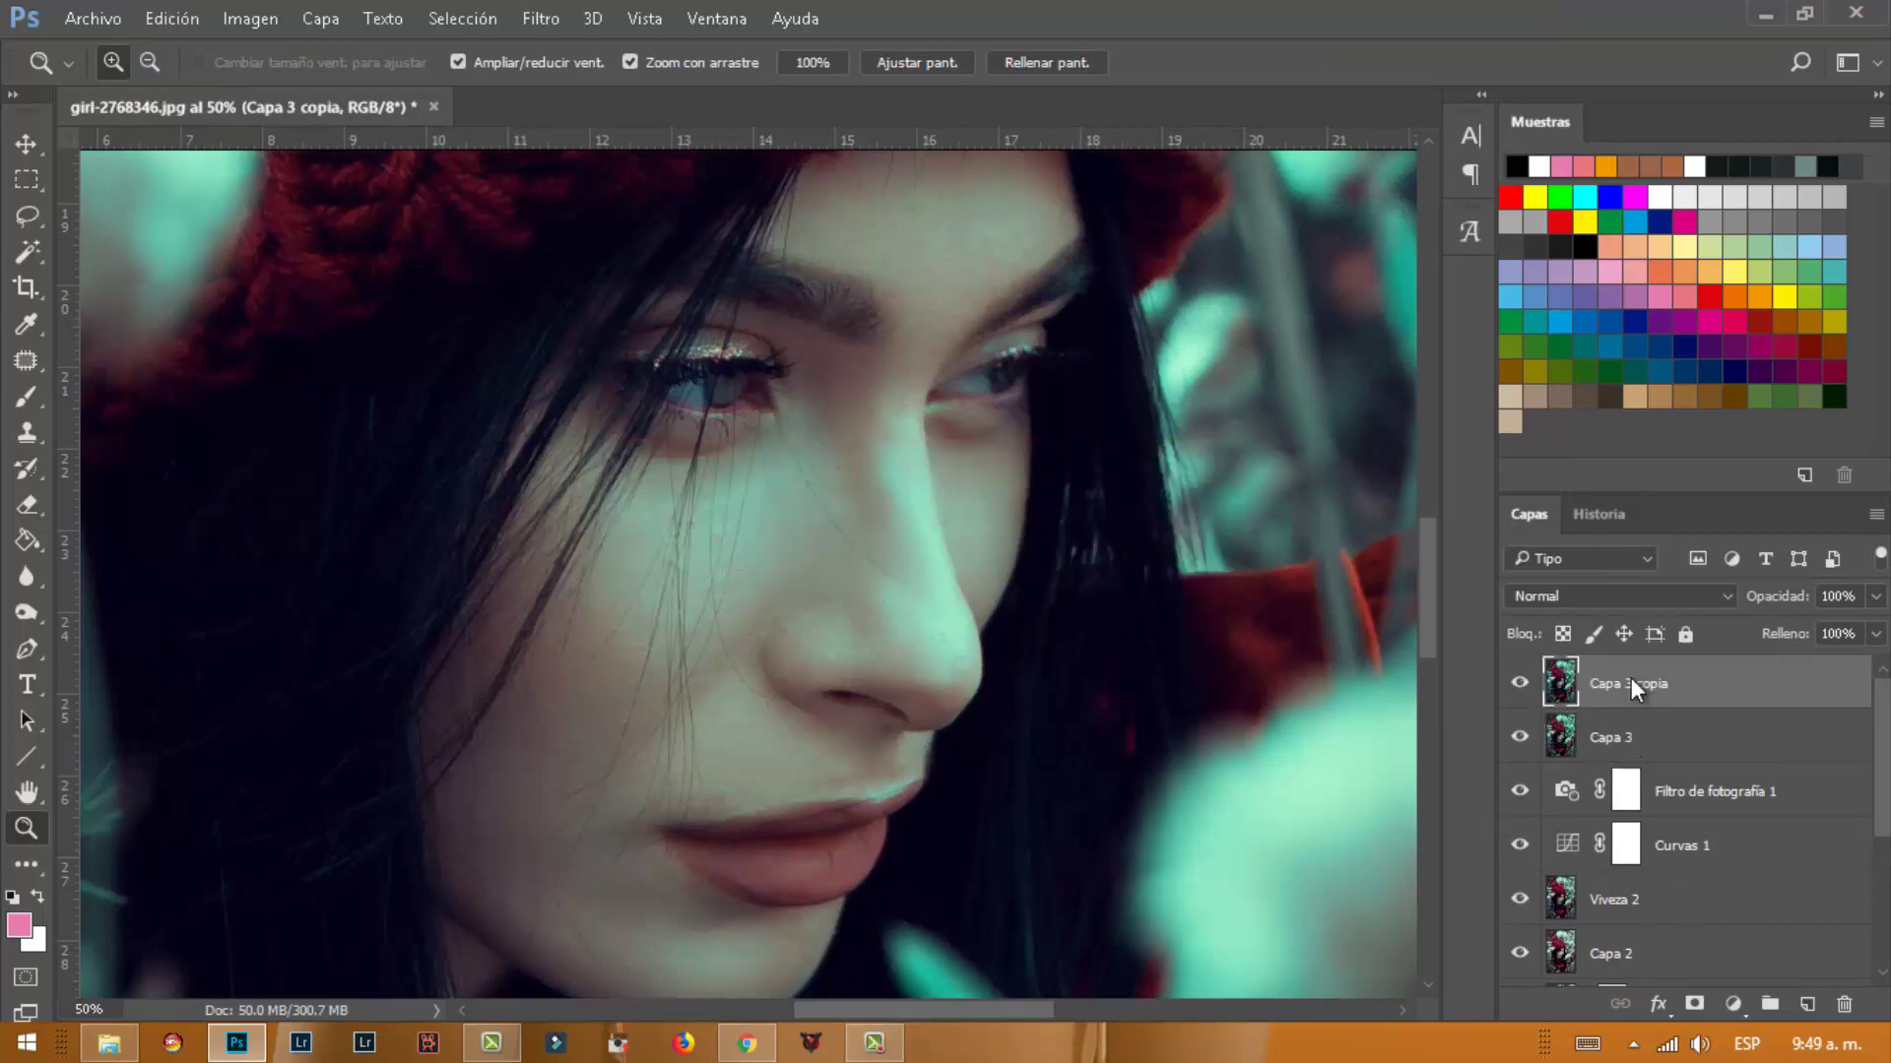
key(ctrl+j)
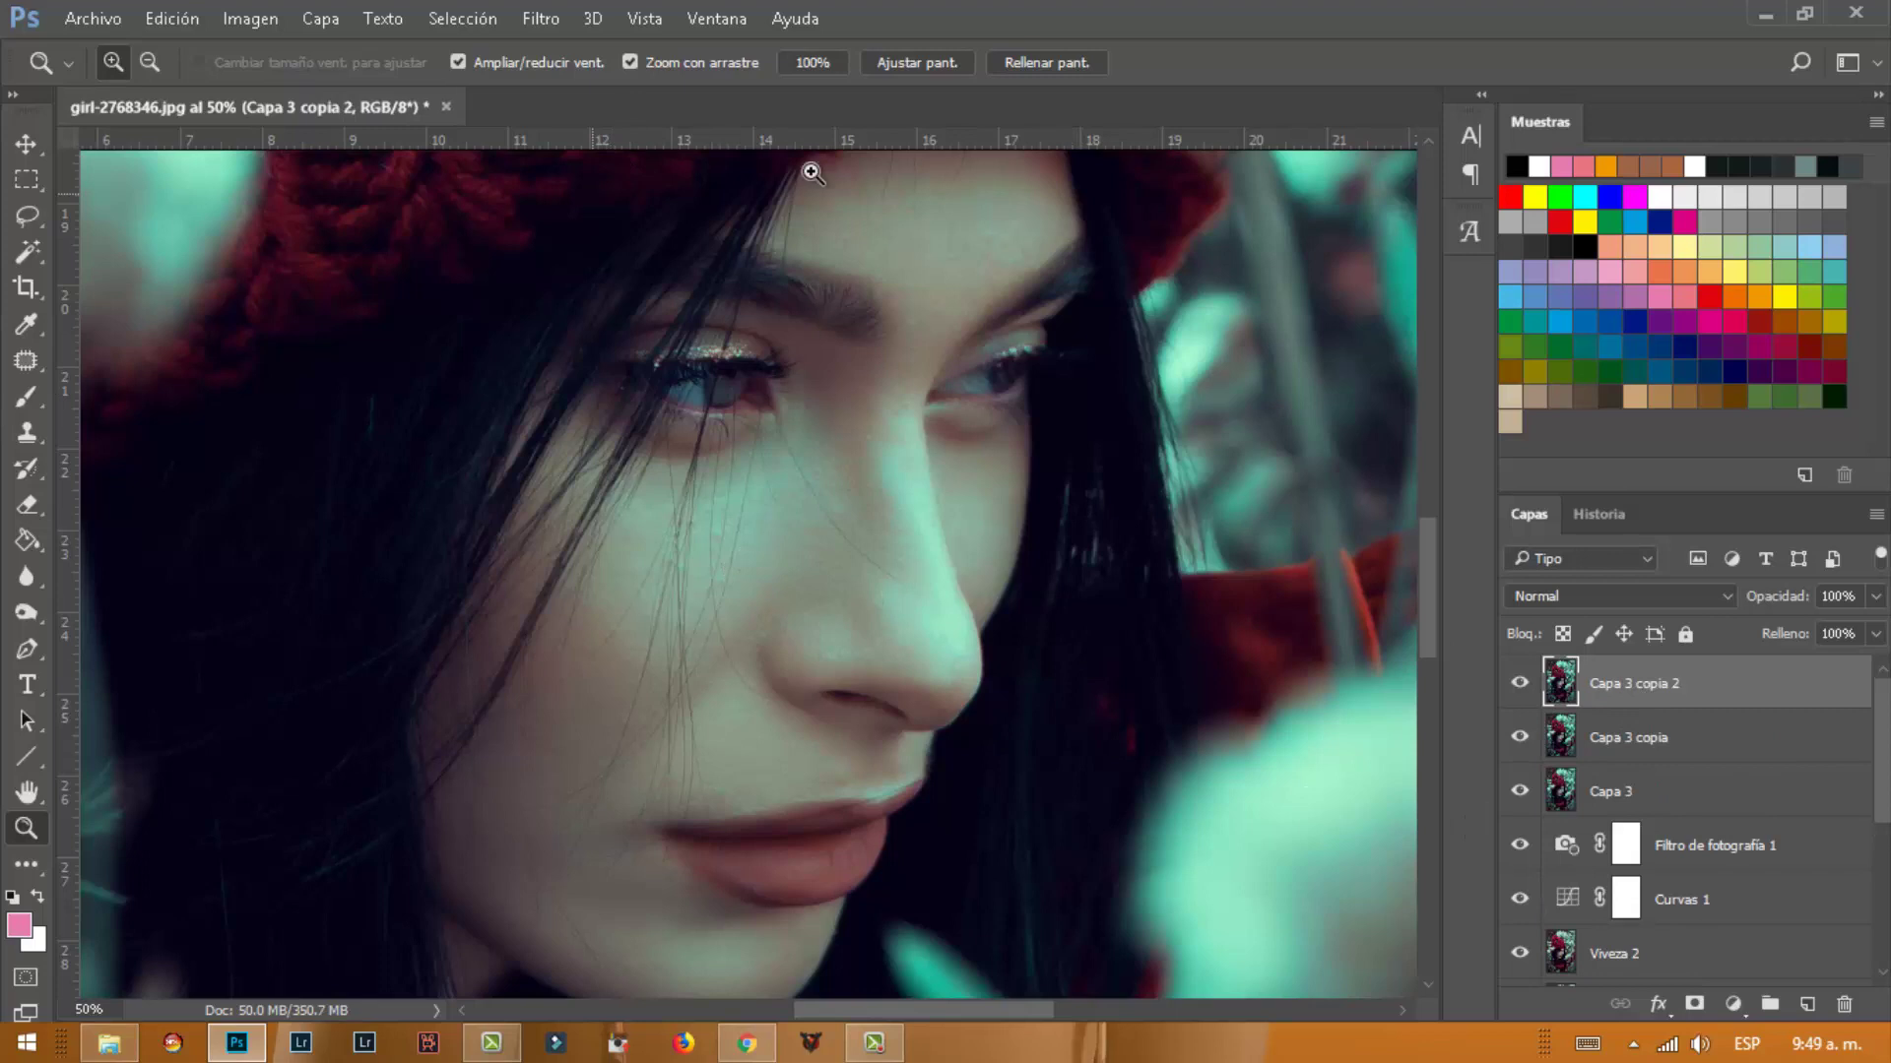
click(541, 19)
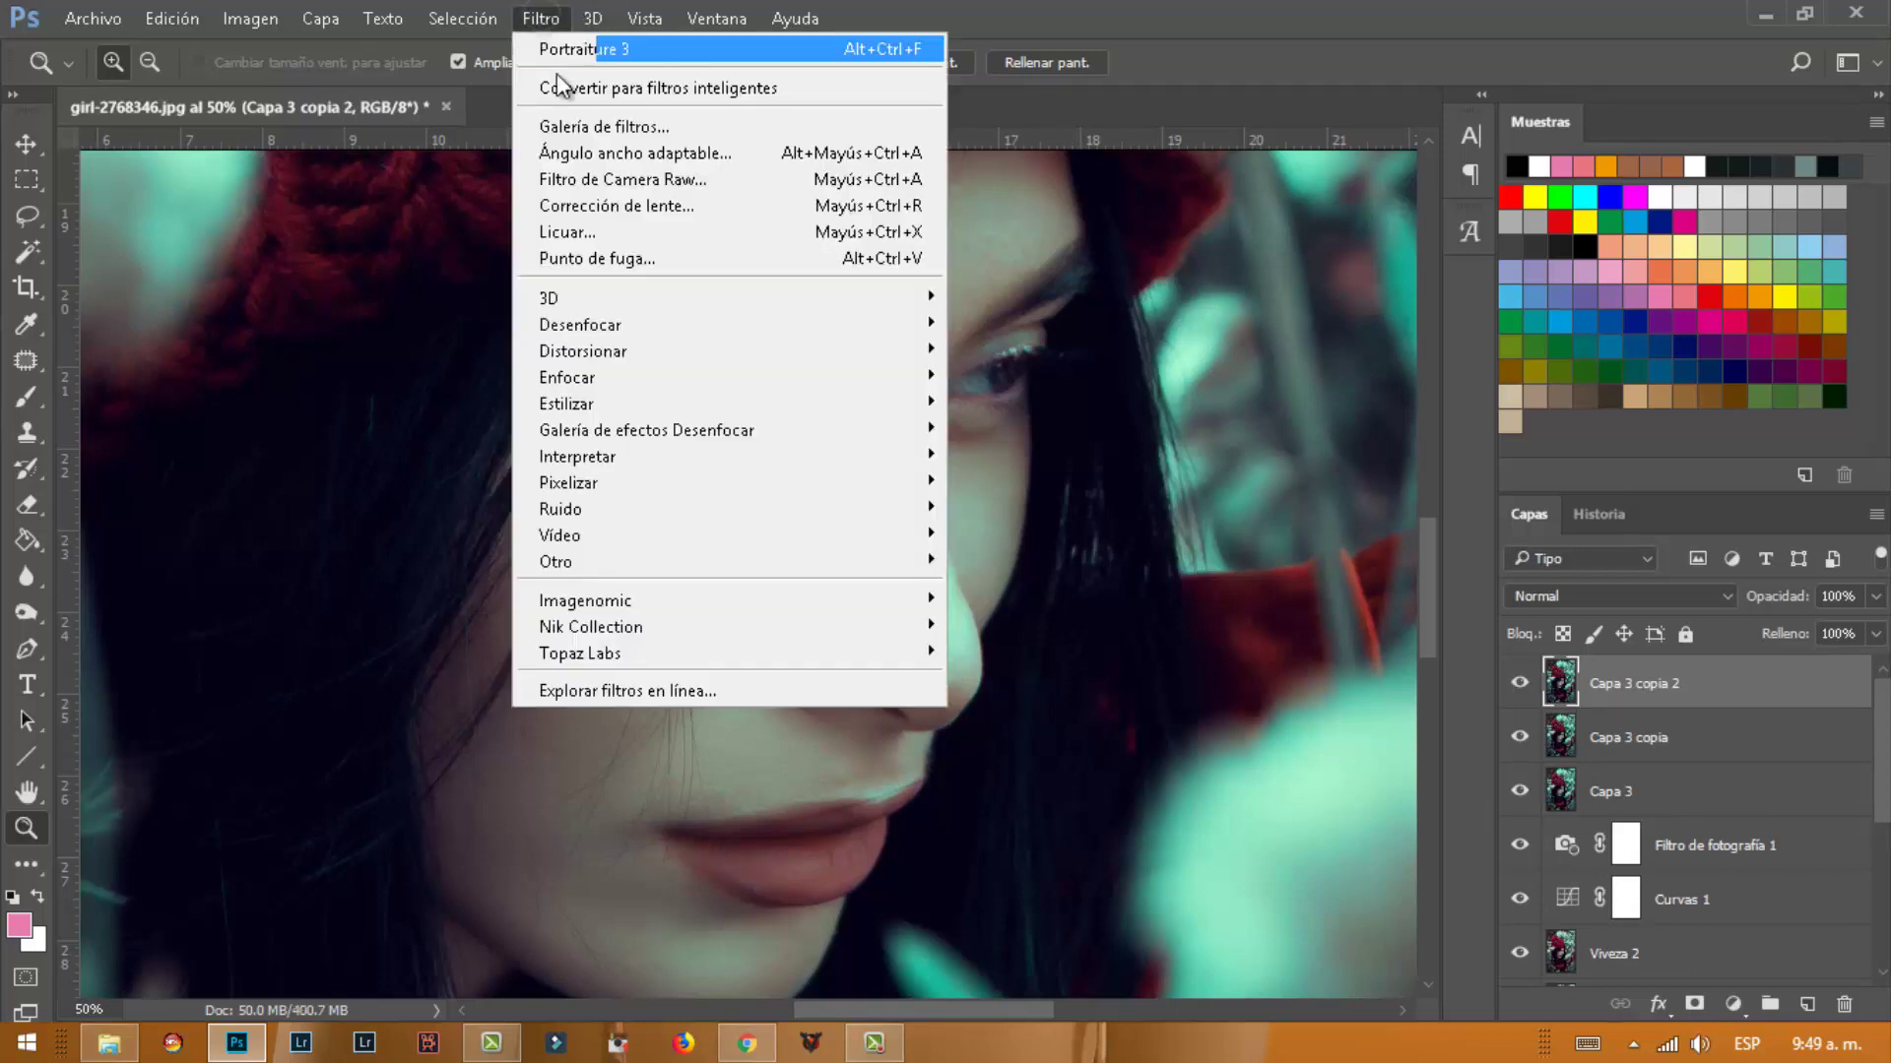
mouse_move(555, 561)
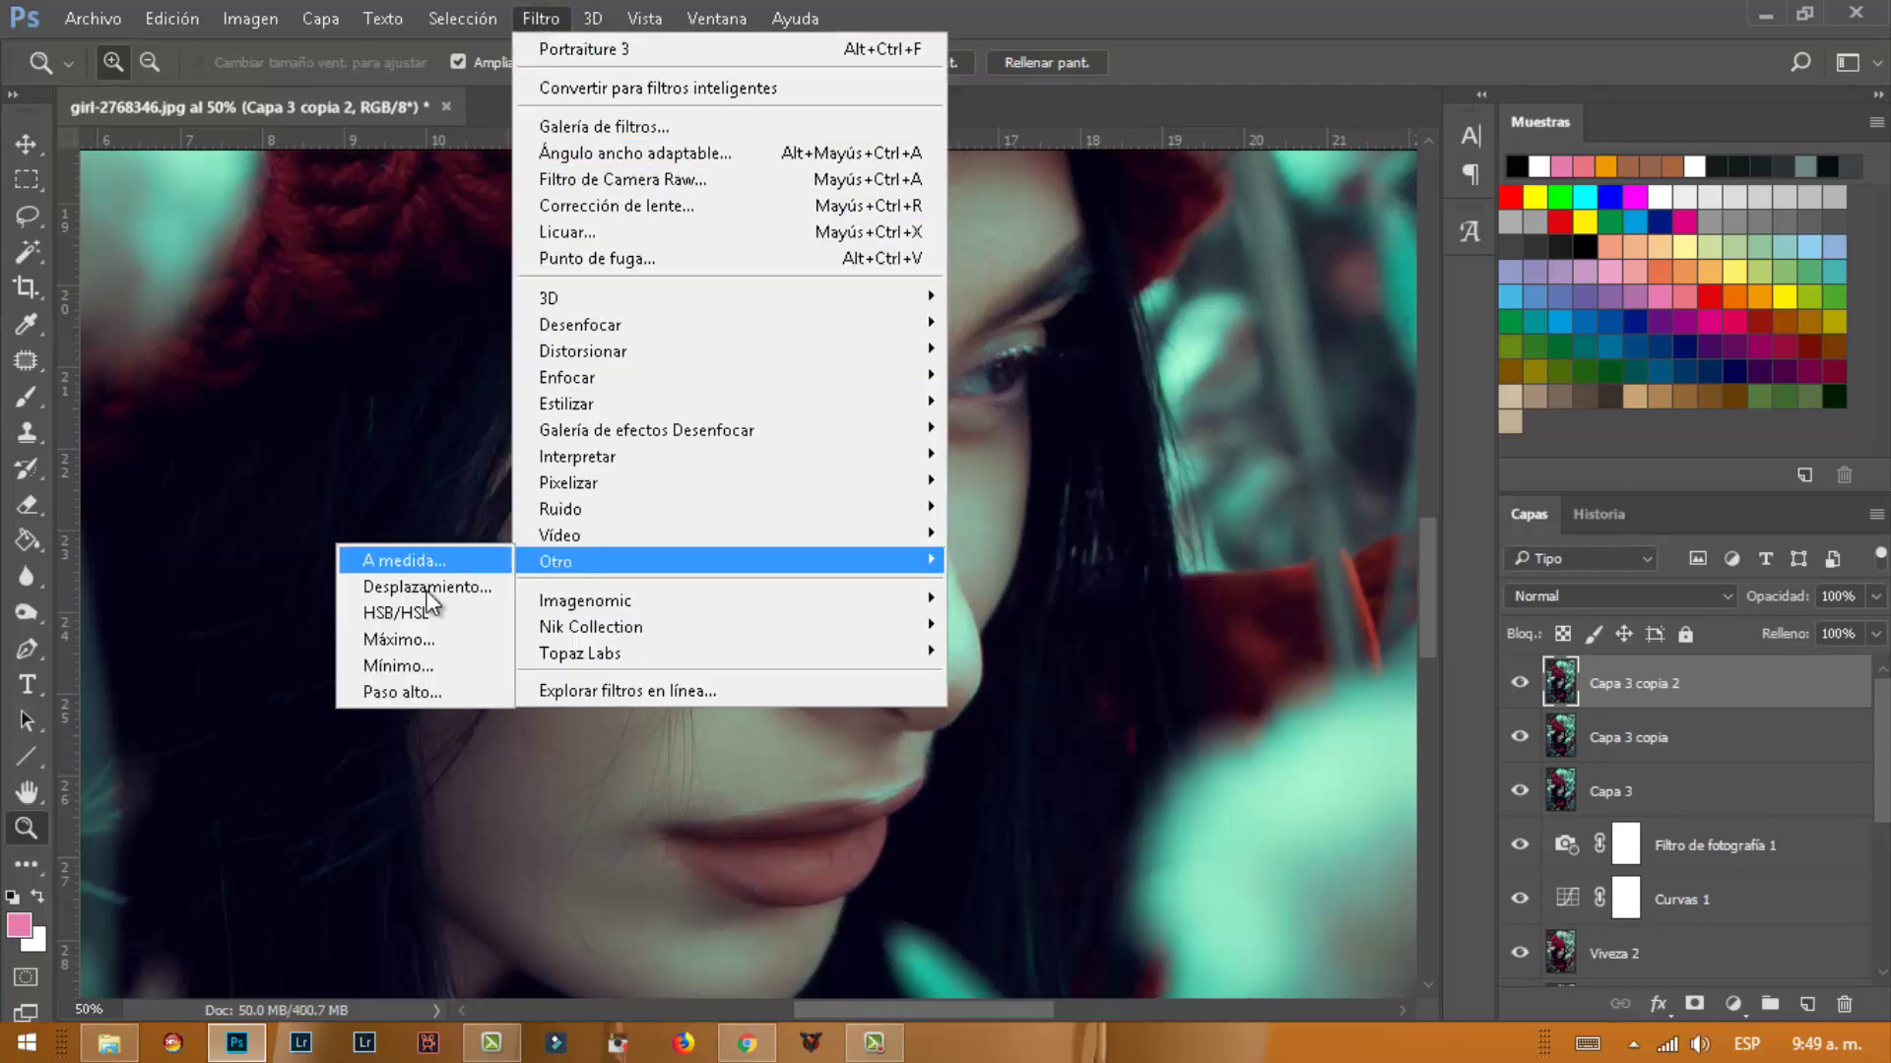
click(404, 694)
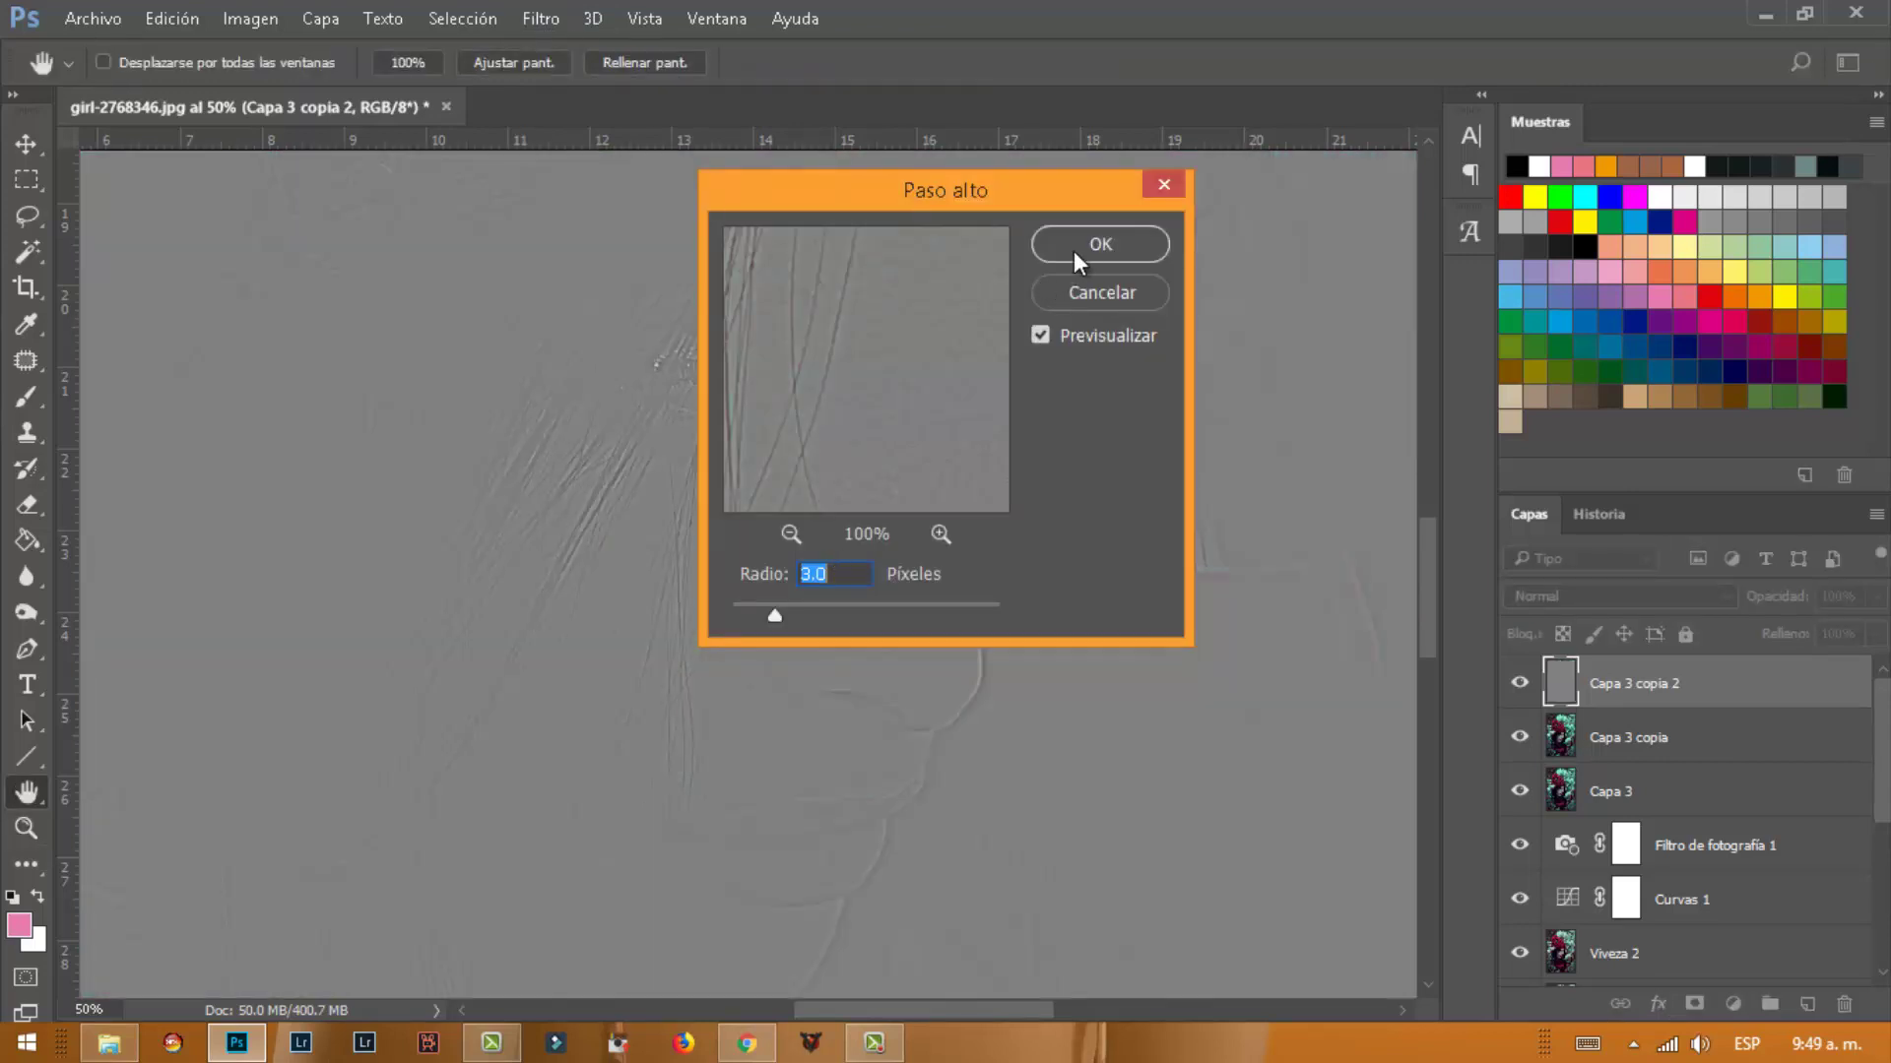
click(1087, 239)
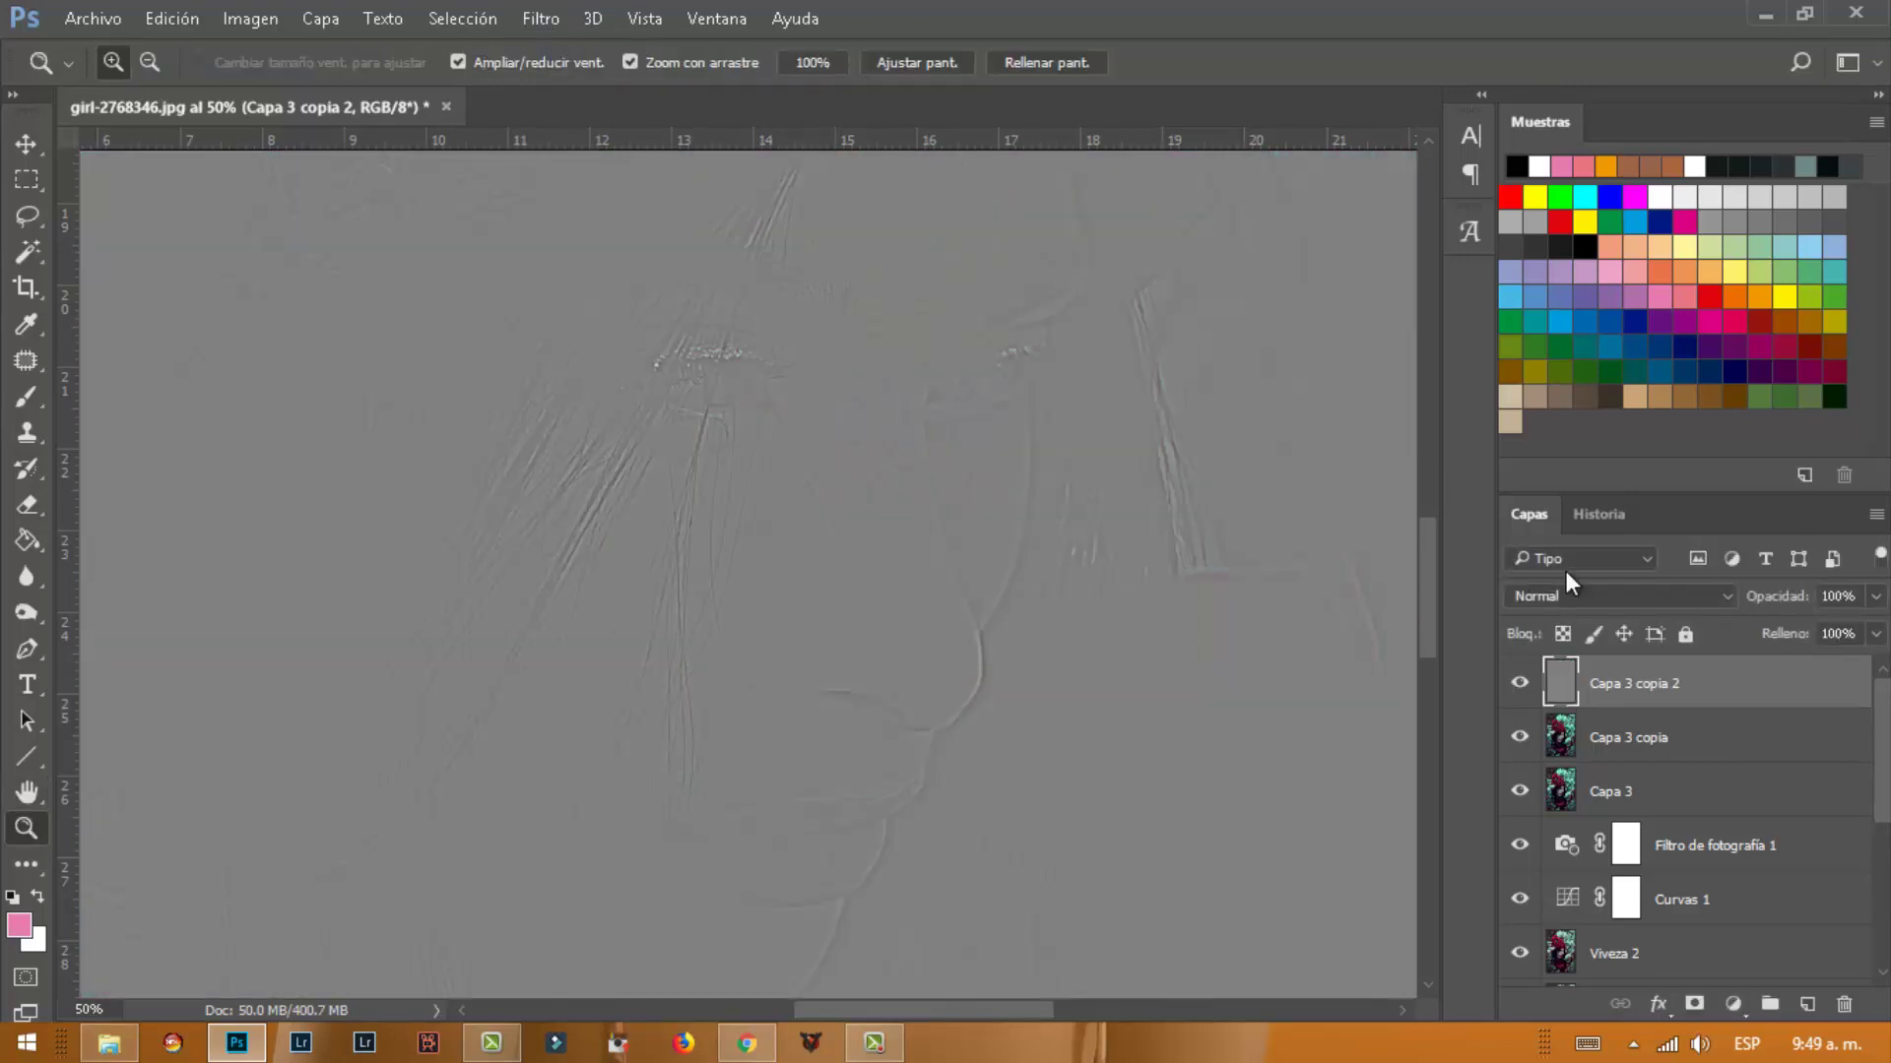
click(1568, 596)
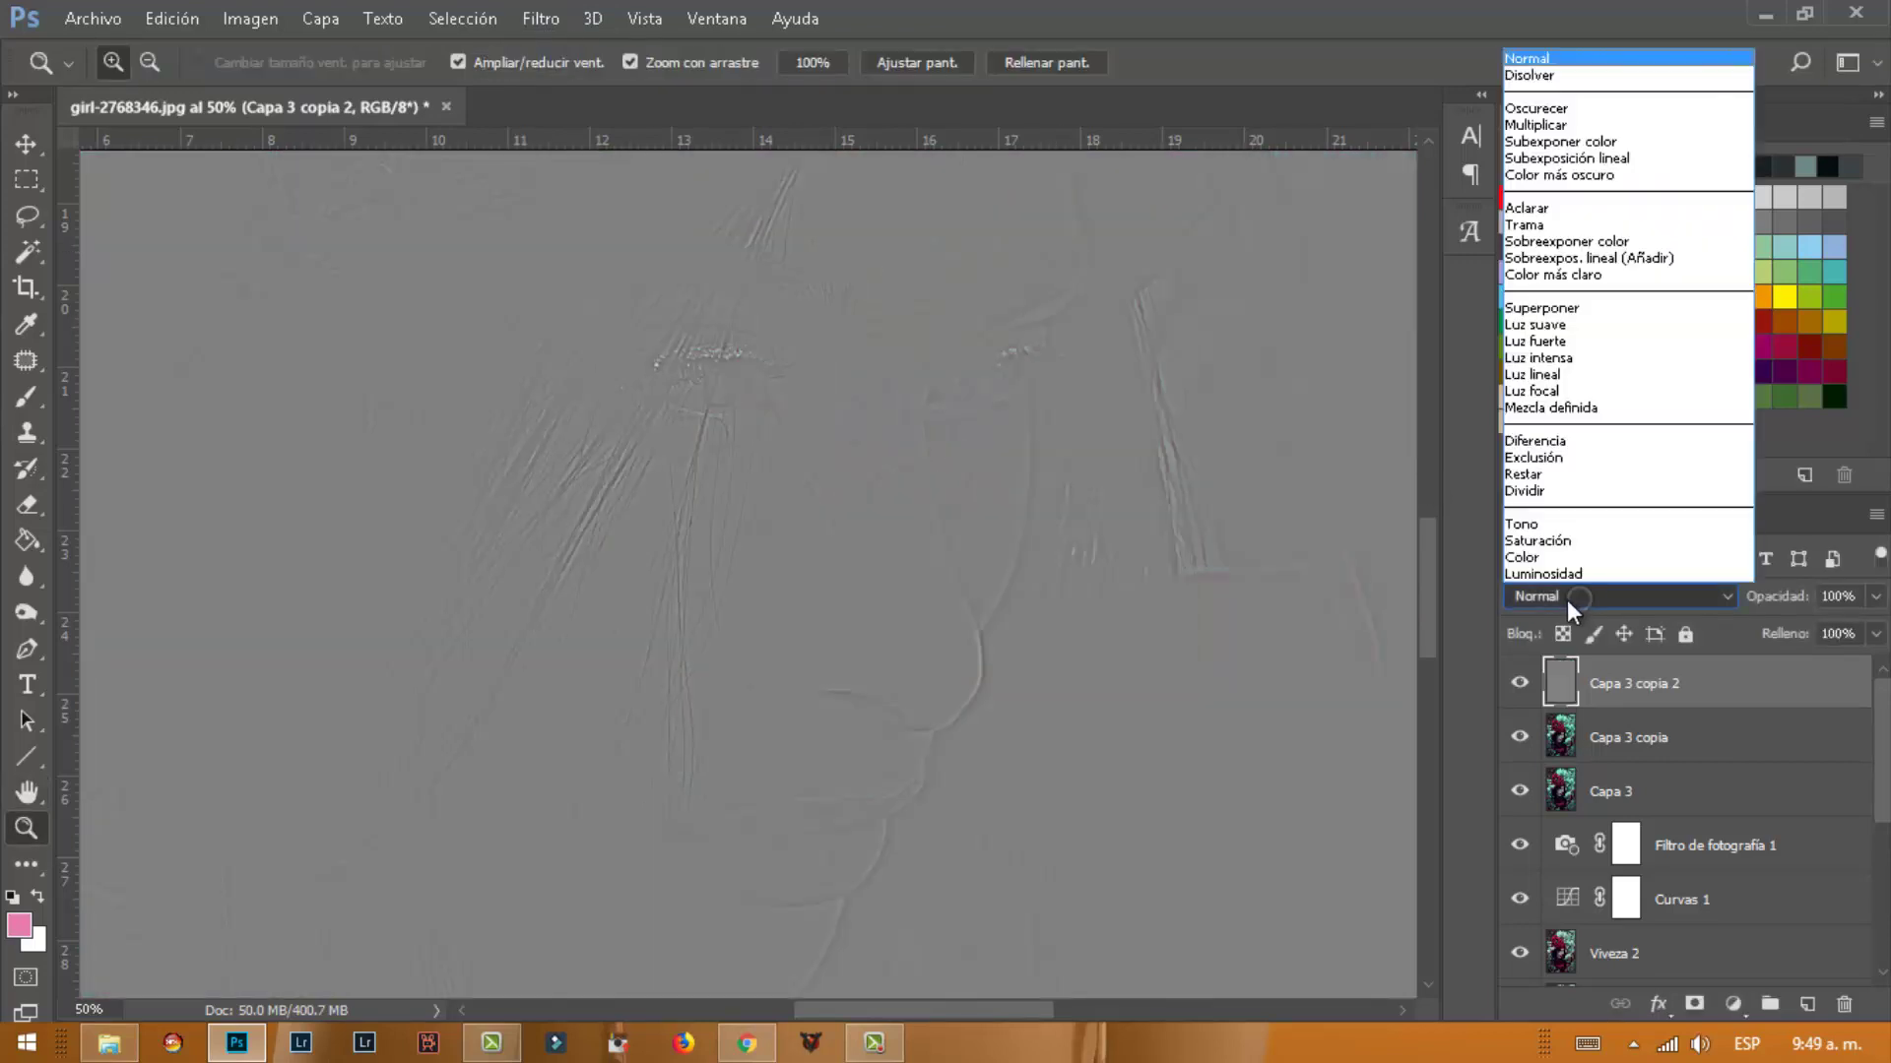
click(1564, 325)
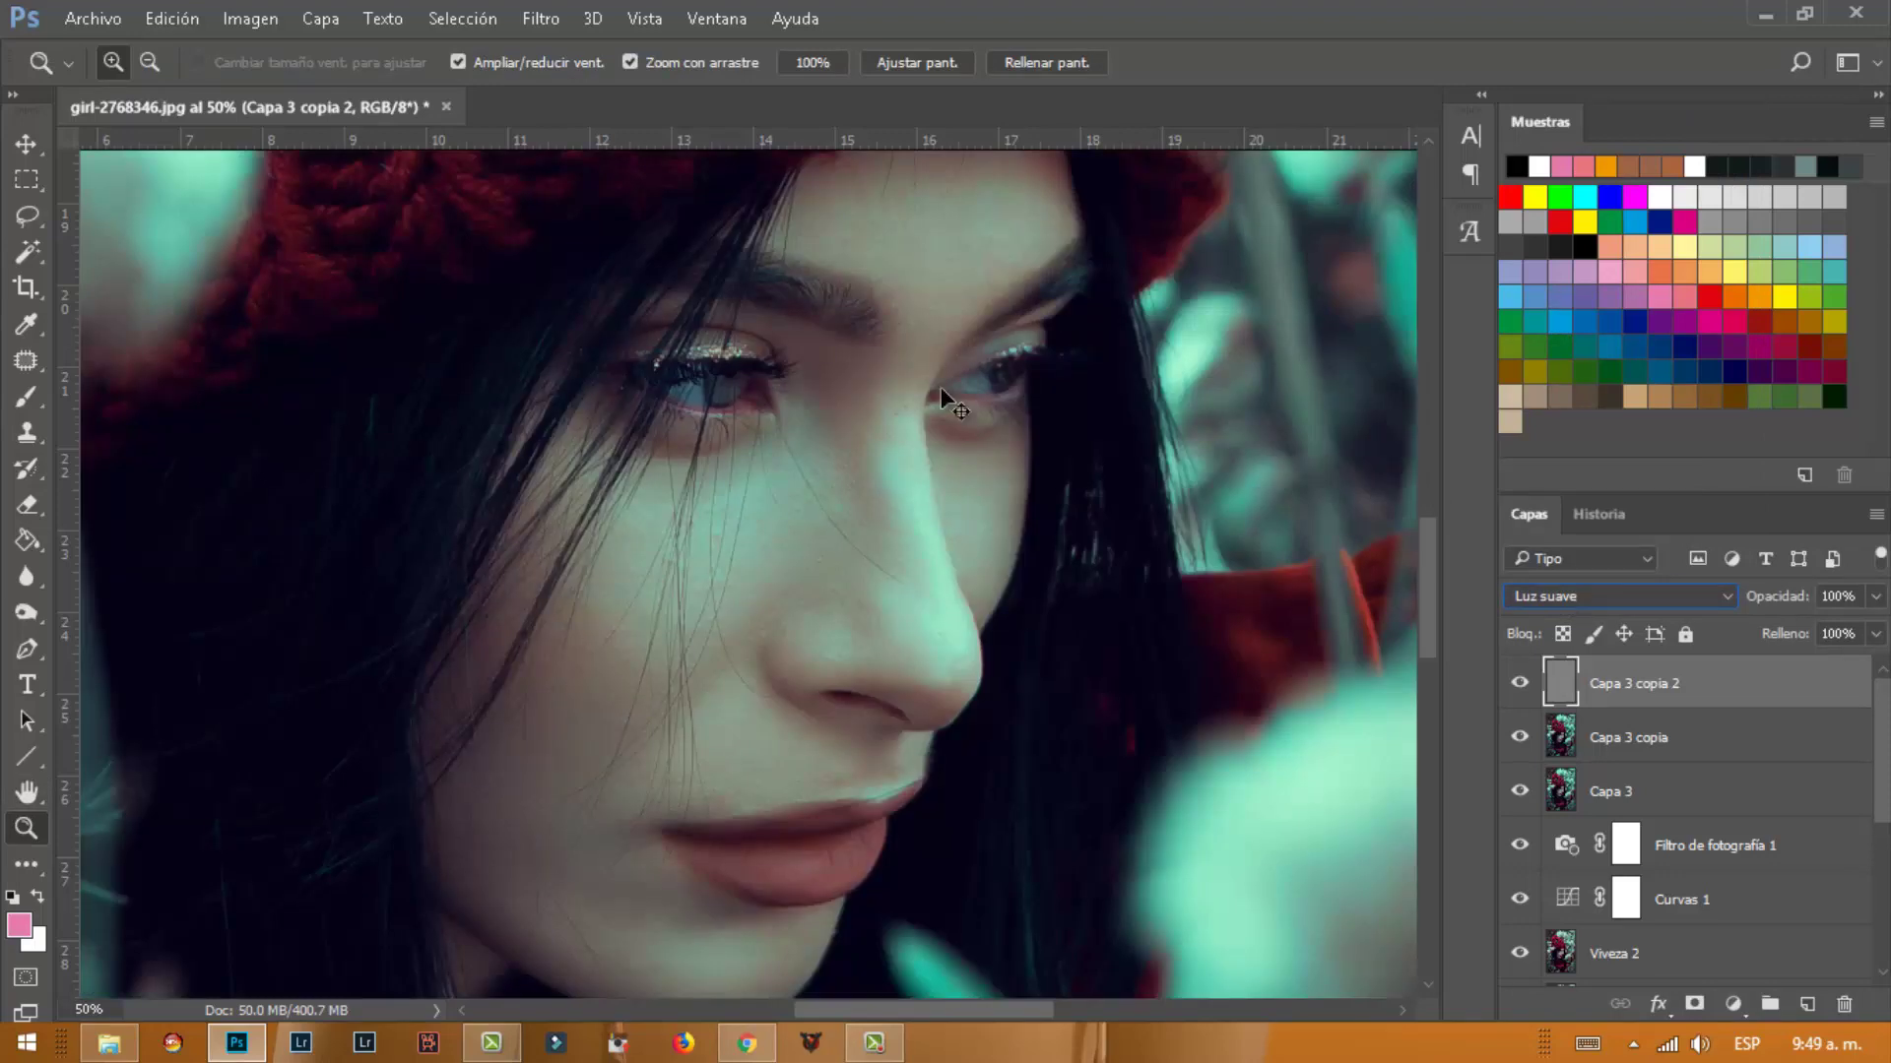
key(ctrl+j)
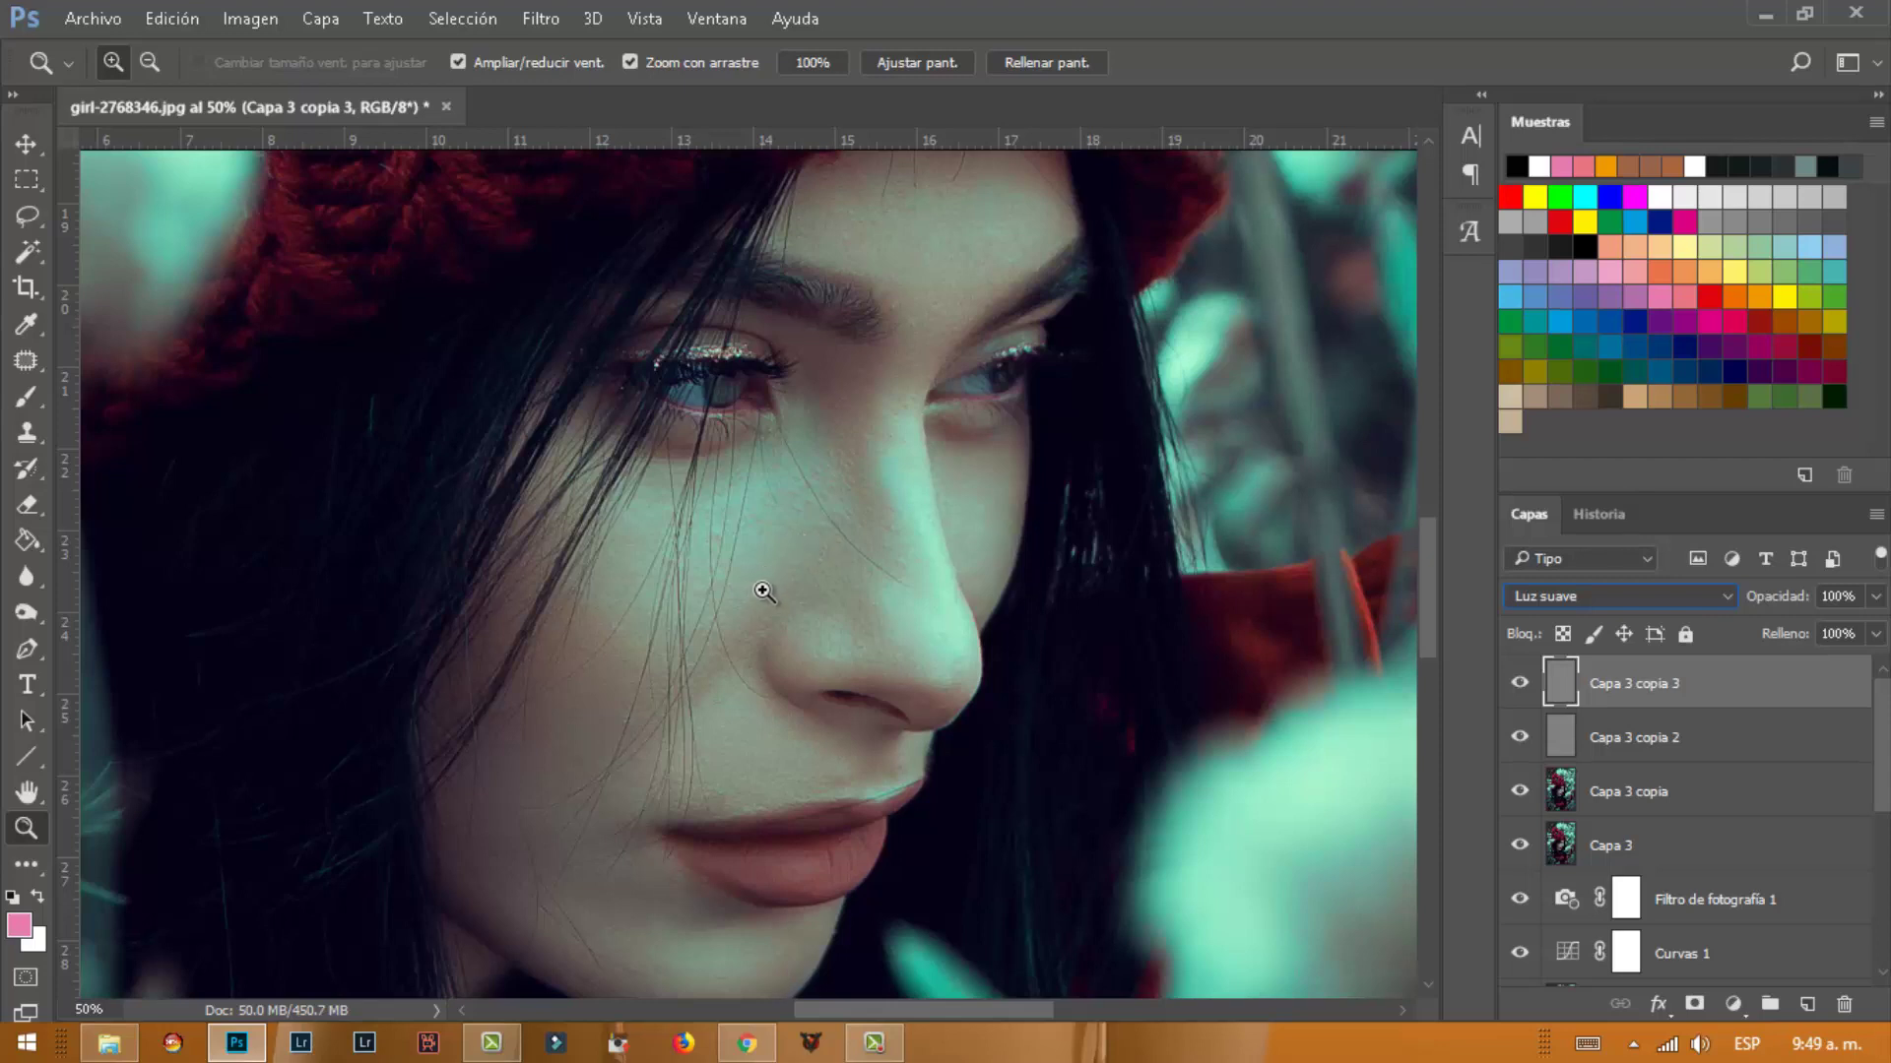
shift+click(1626, 794)
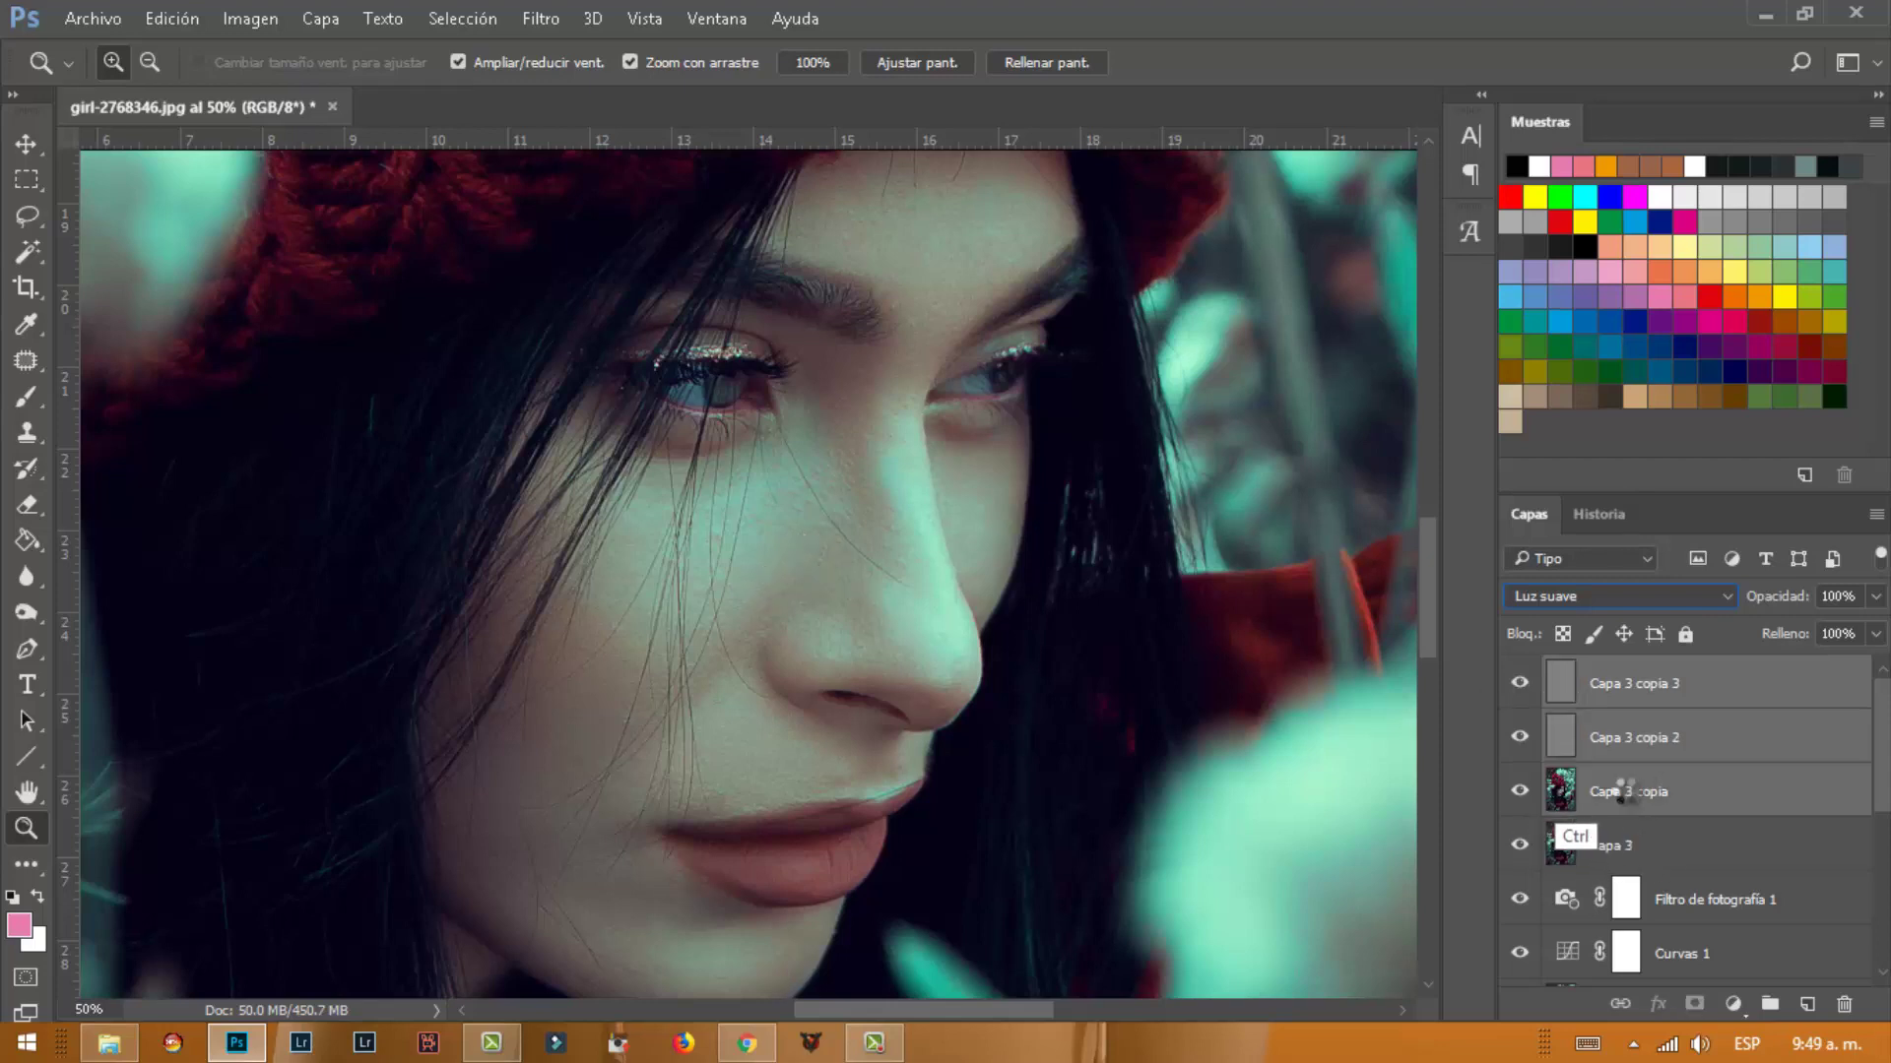
Stamp visible into Capa 4, duplicate it, and pick the Burn tool at 26 px
key(ctrl+shift+alt+e)
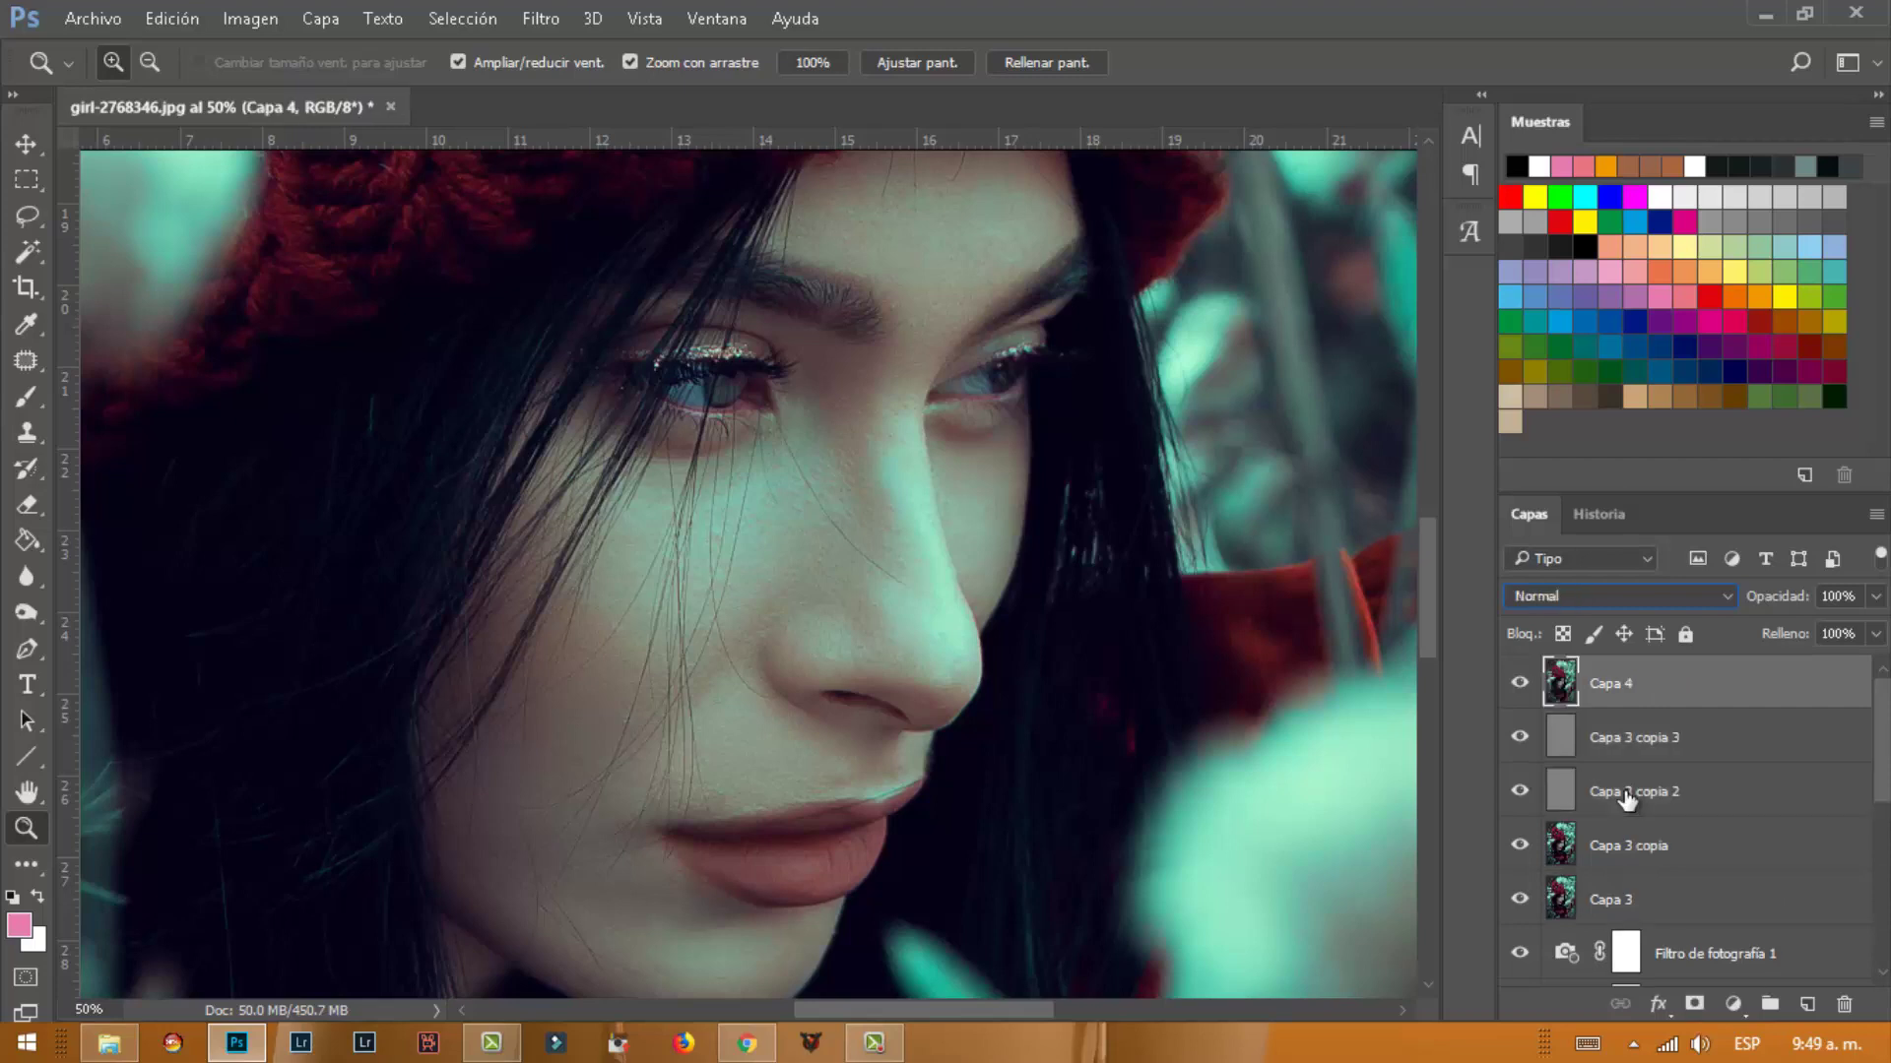
scroll(804, 576, down, 2)
scroll(805, 576, left, 2)
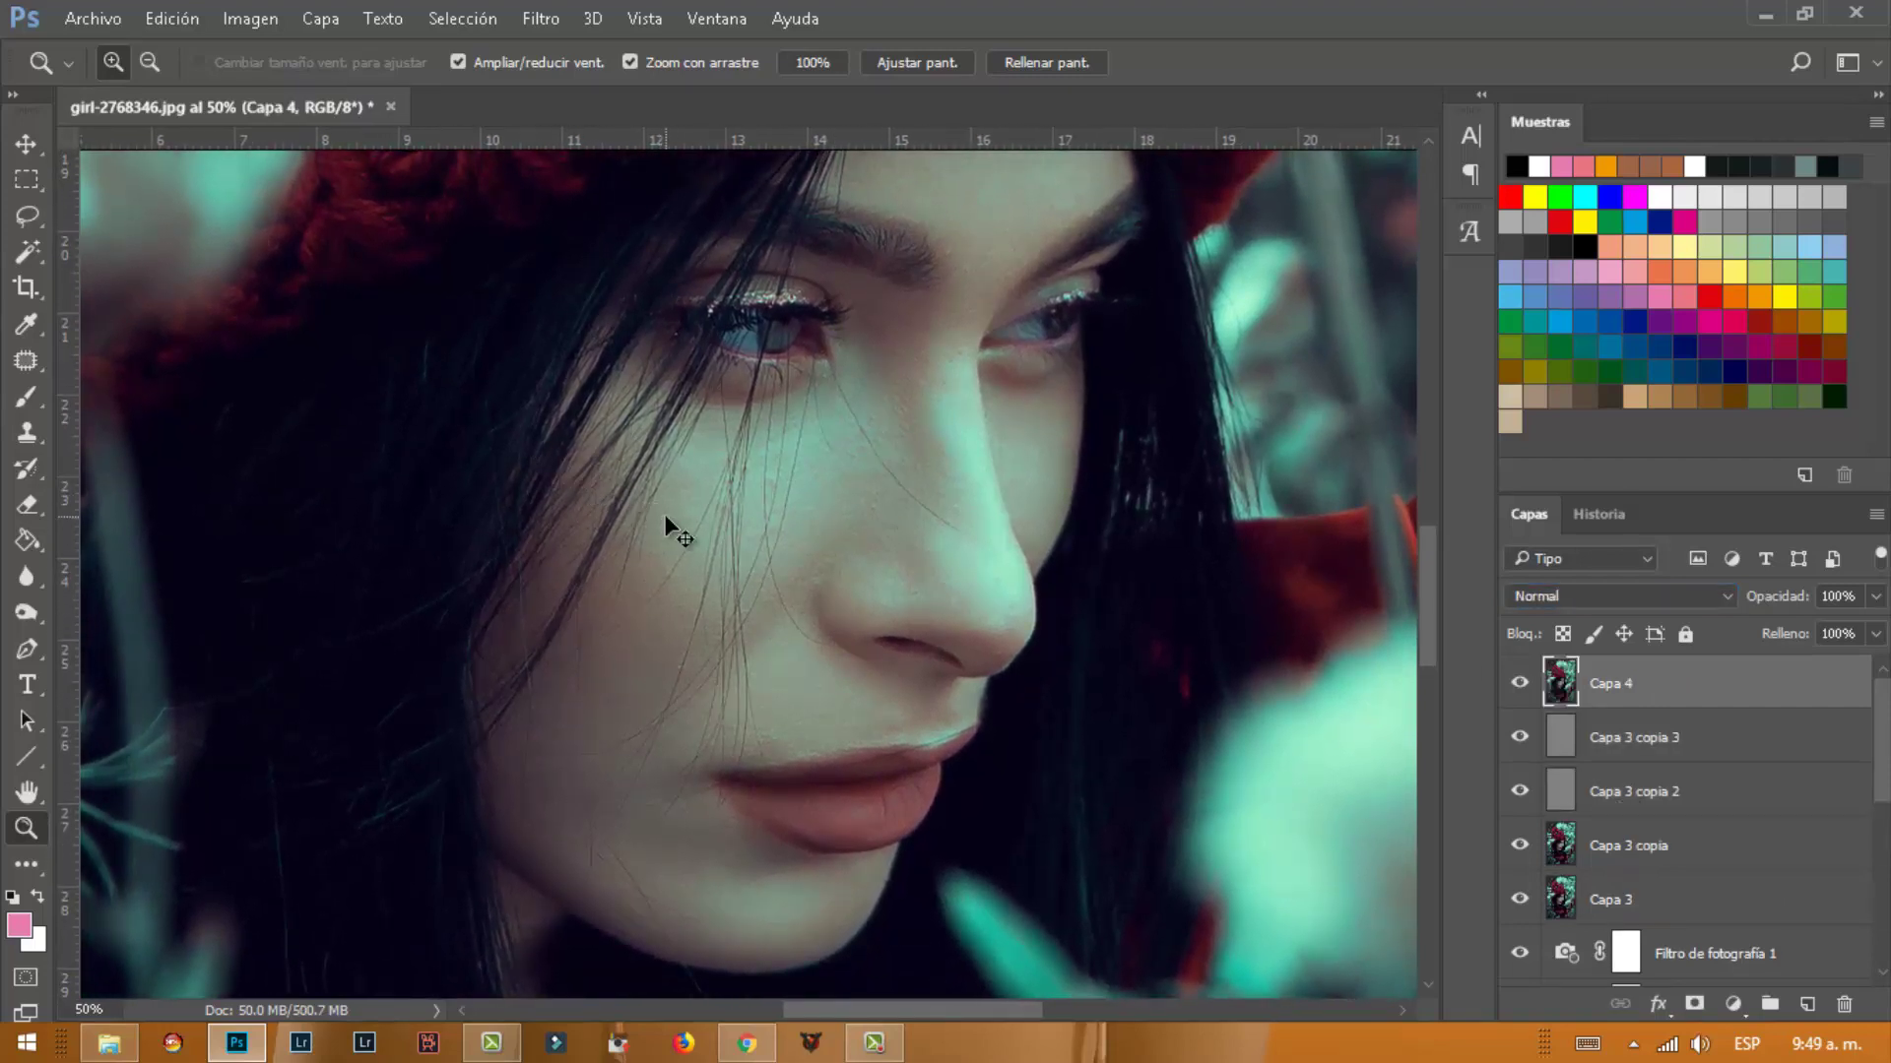
key(ctrl+j)
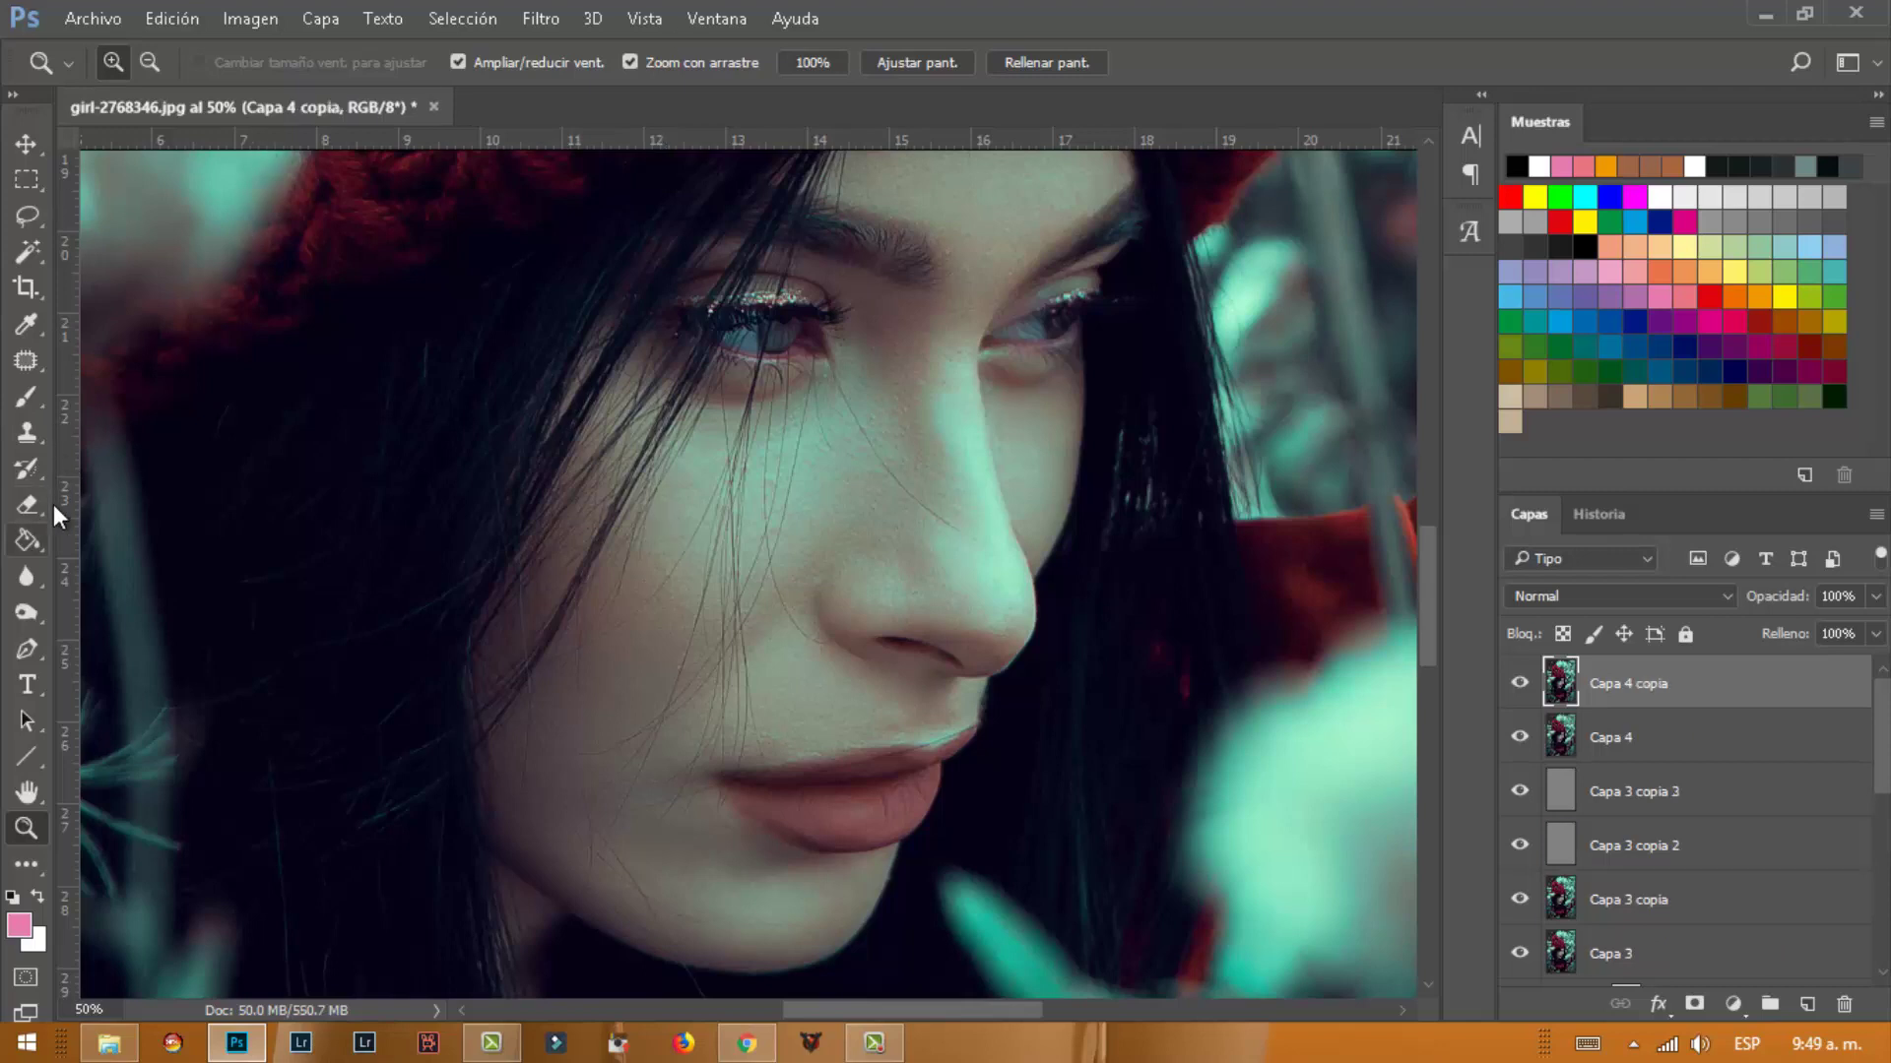
click(26, 615)
right_click(26, 621)
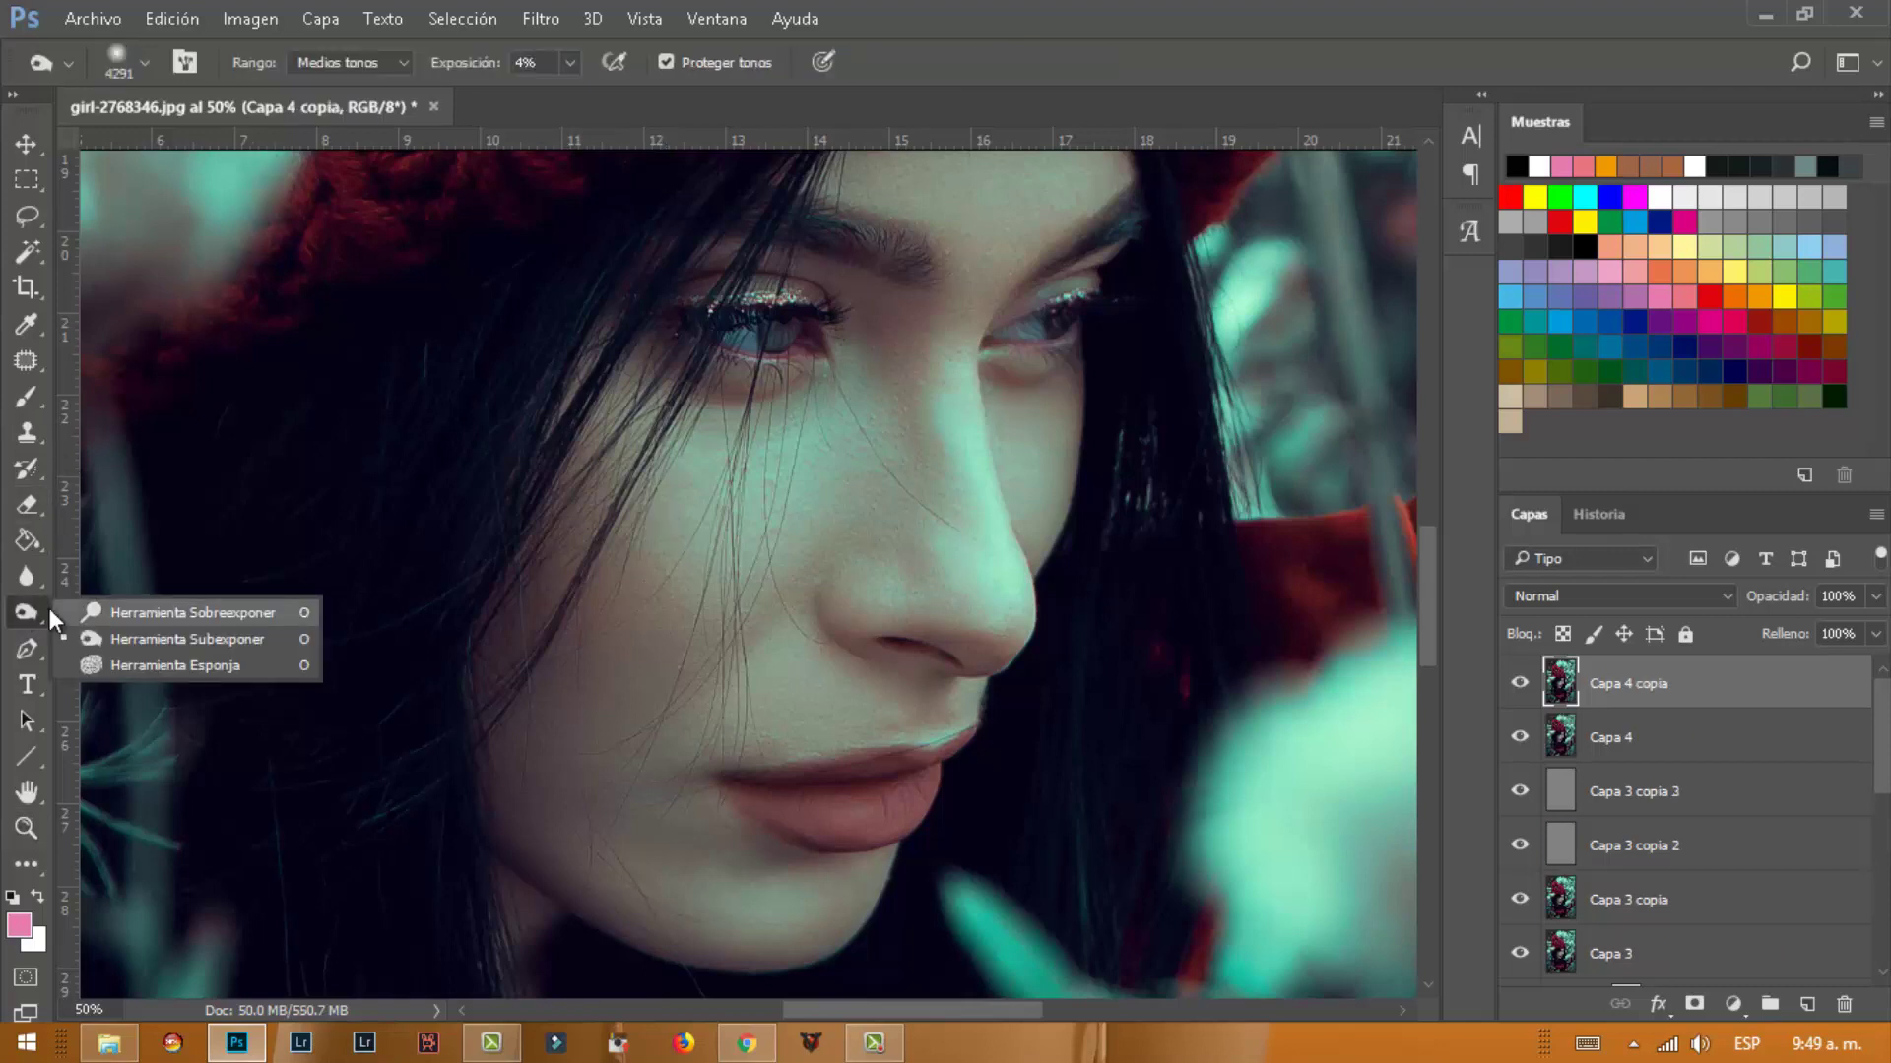
click(147, 637)
right_click(971, 511)
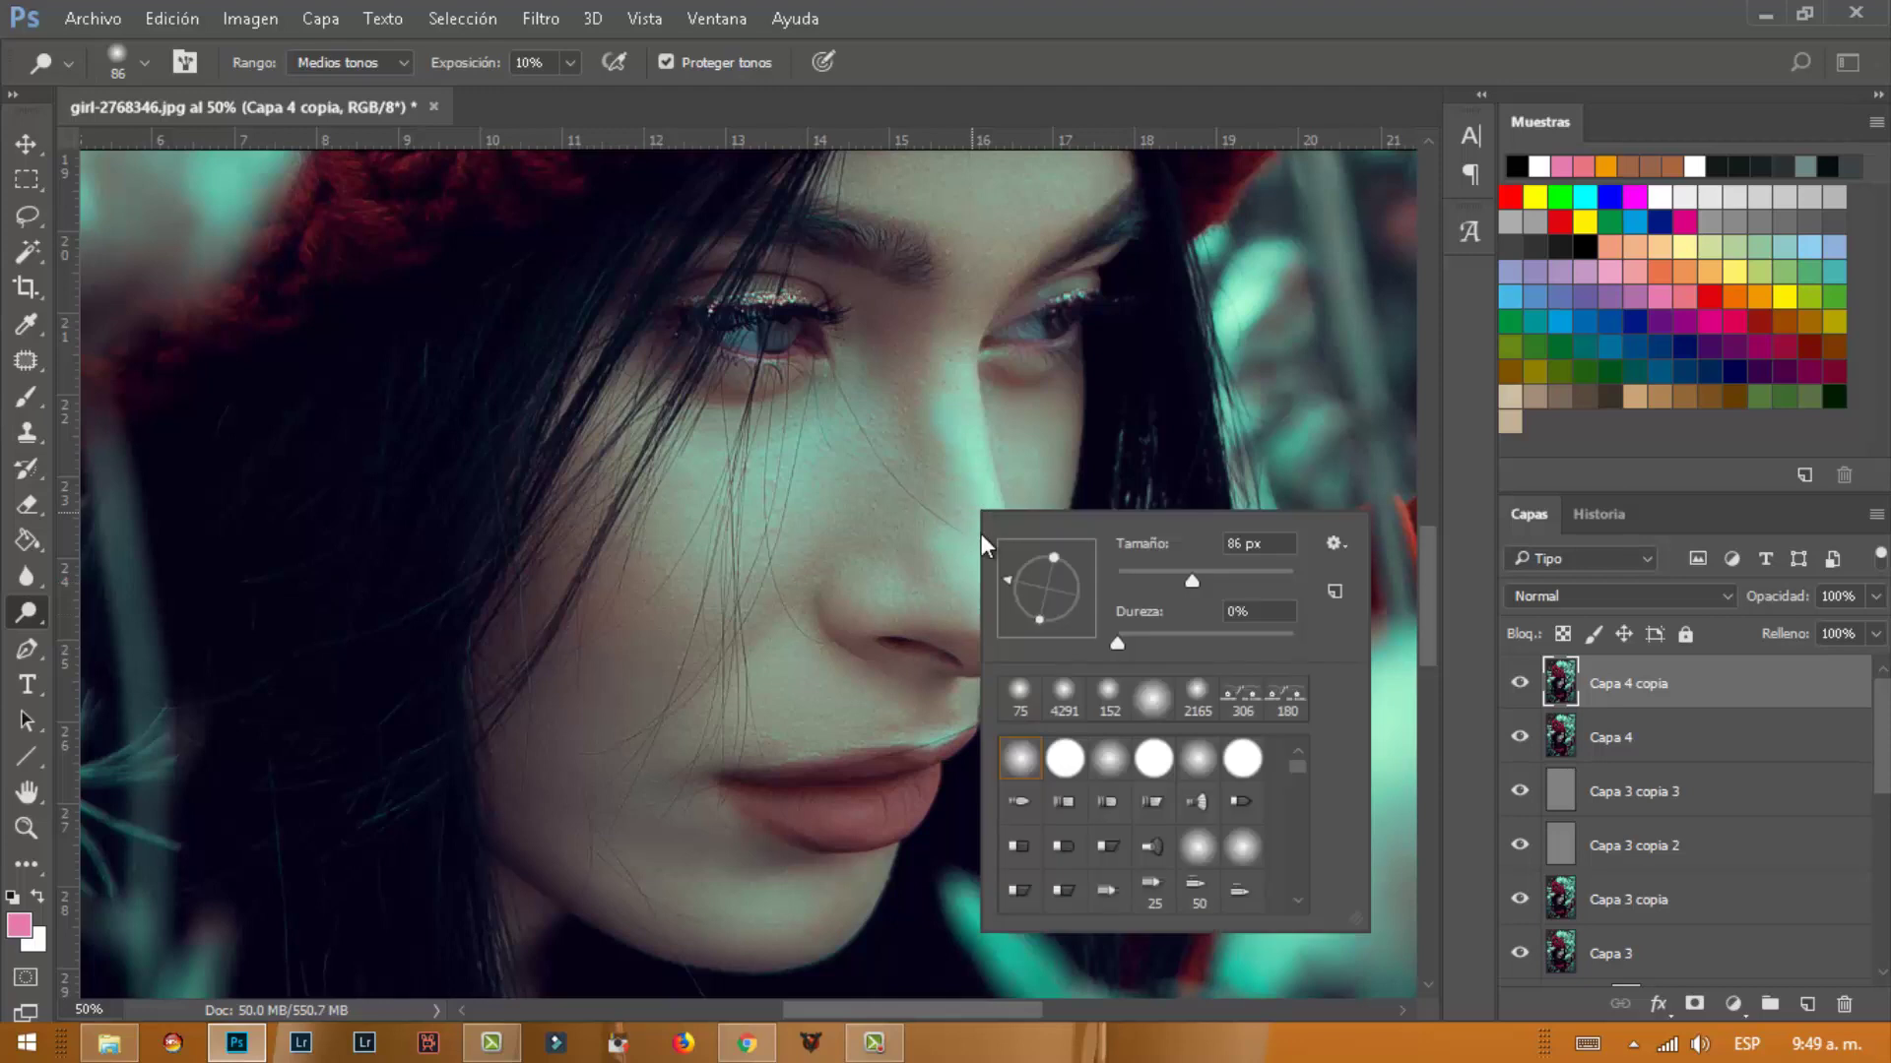
text(26)
key(Return)
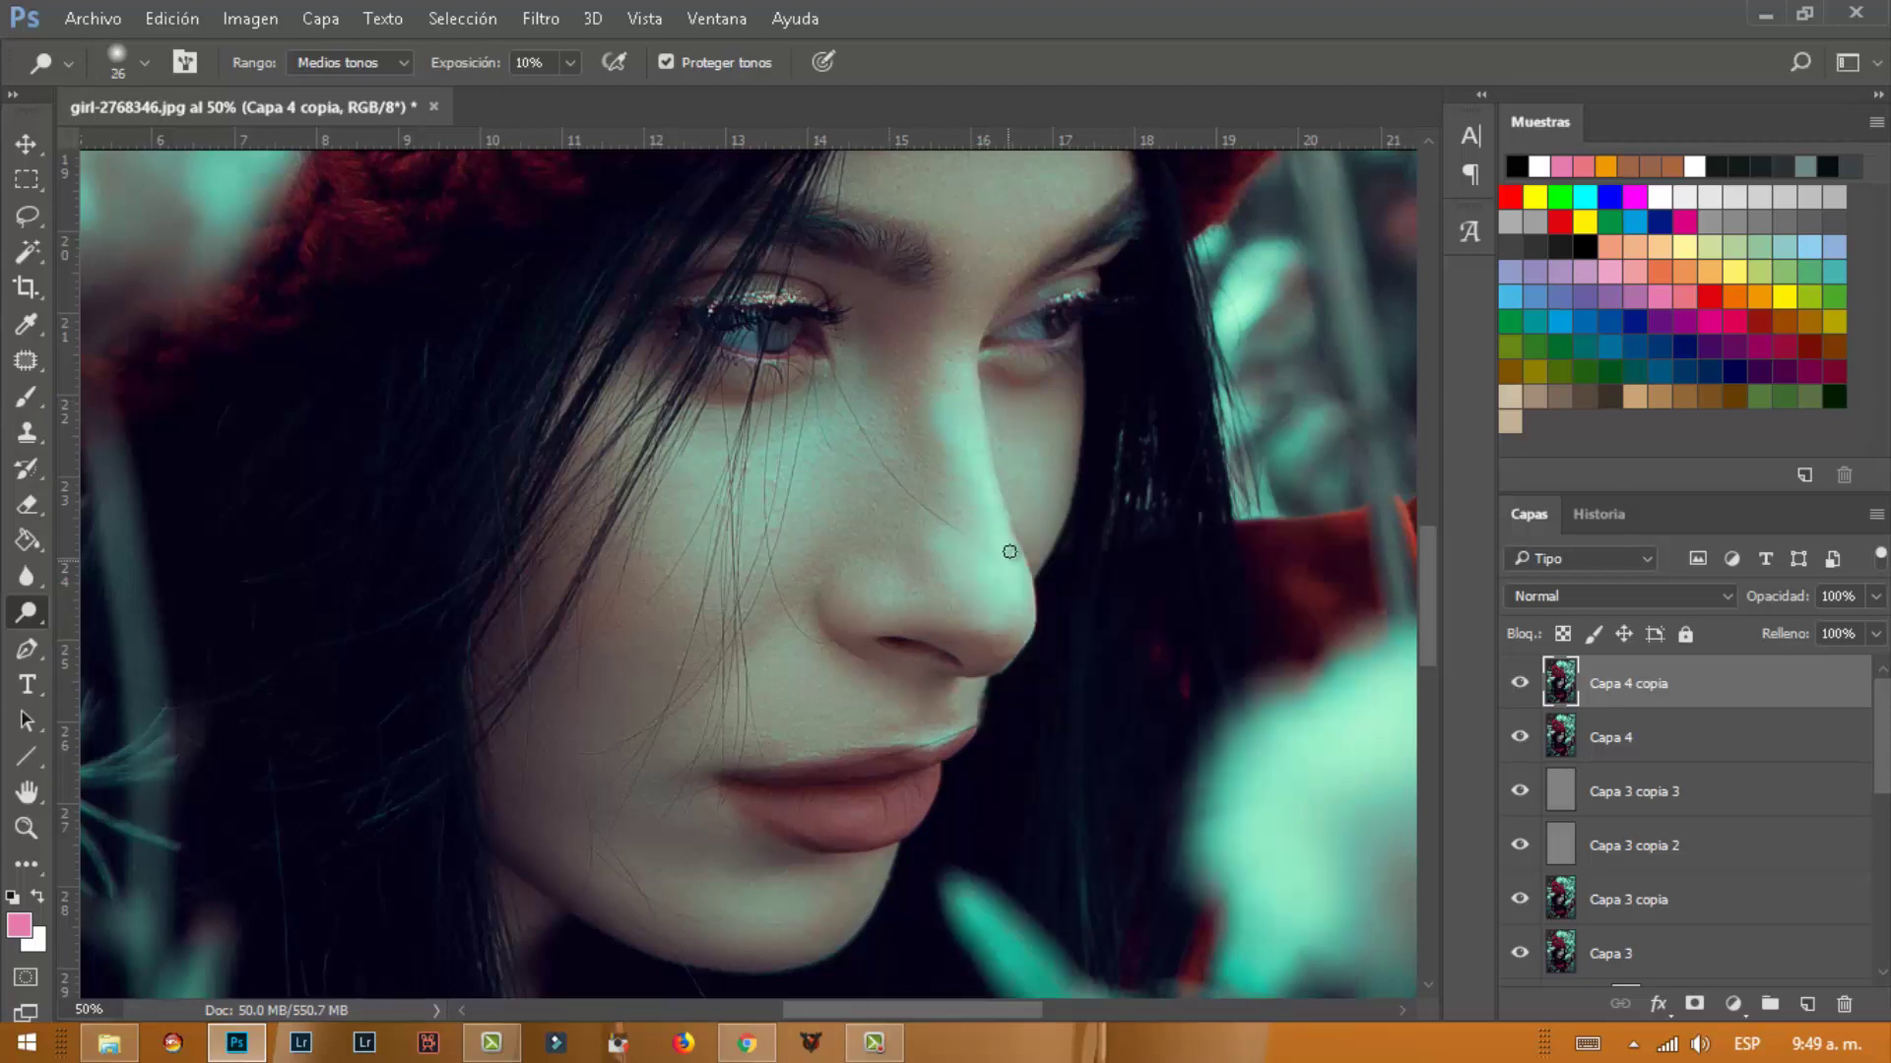
Tone the forehead, nose bridge and left eye with a 139 px brush
drag(991, 358, 920, 548)
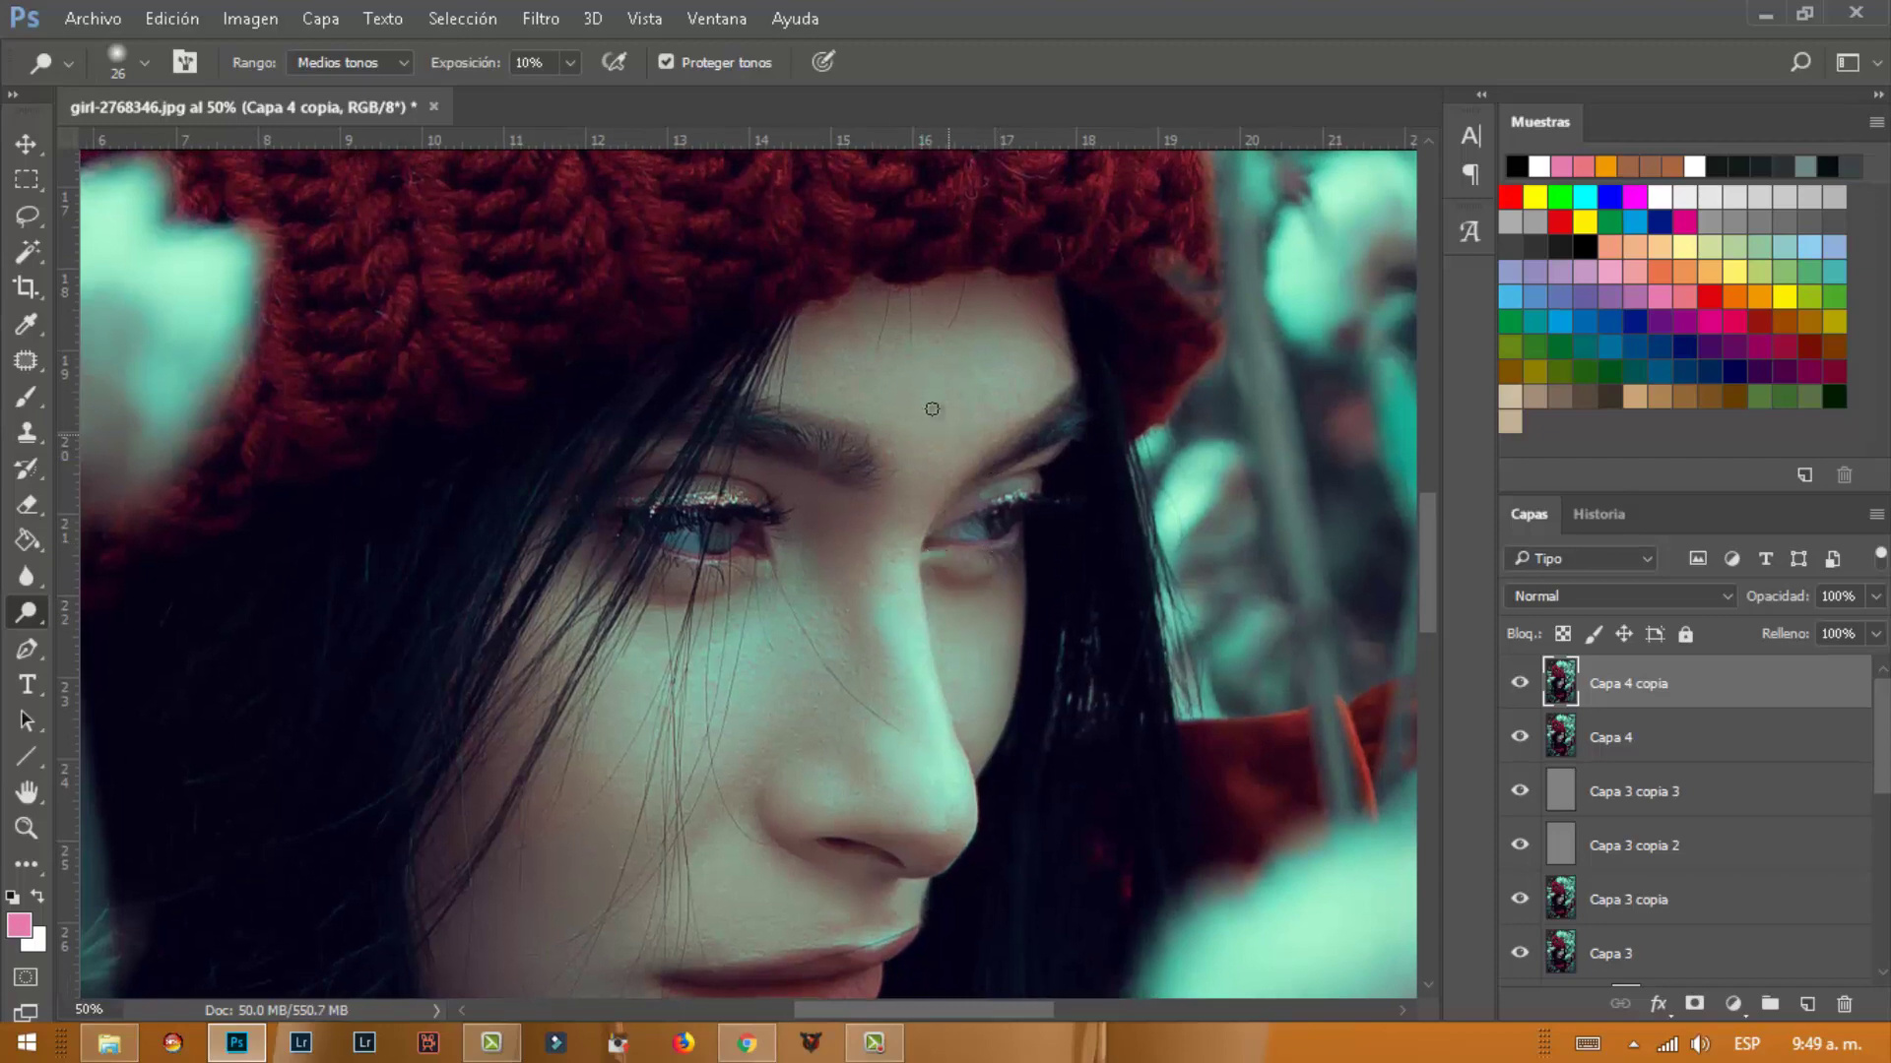
right_click(989, 373)
drag(1147, 441, 1213, 446)
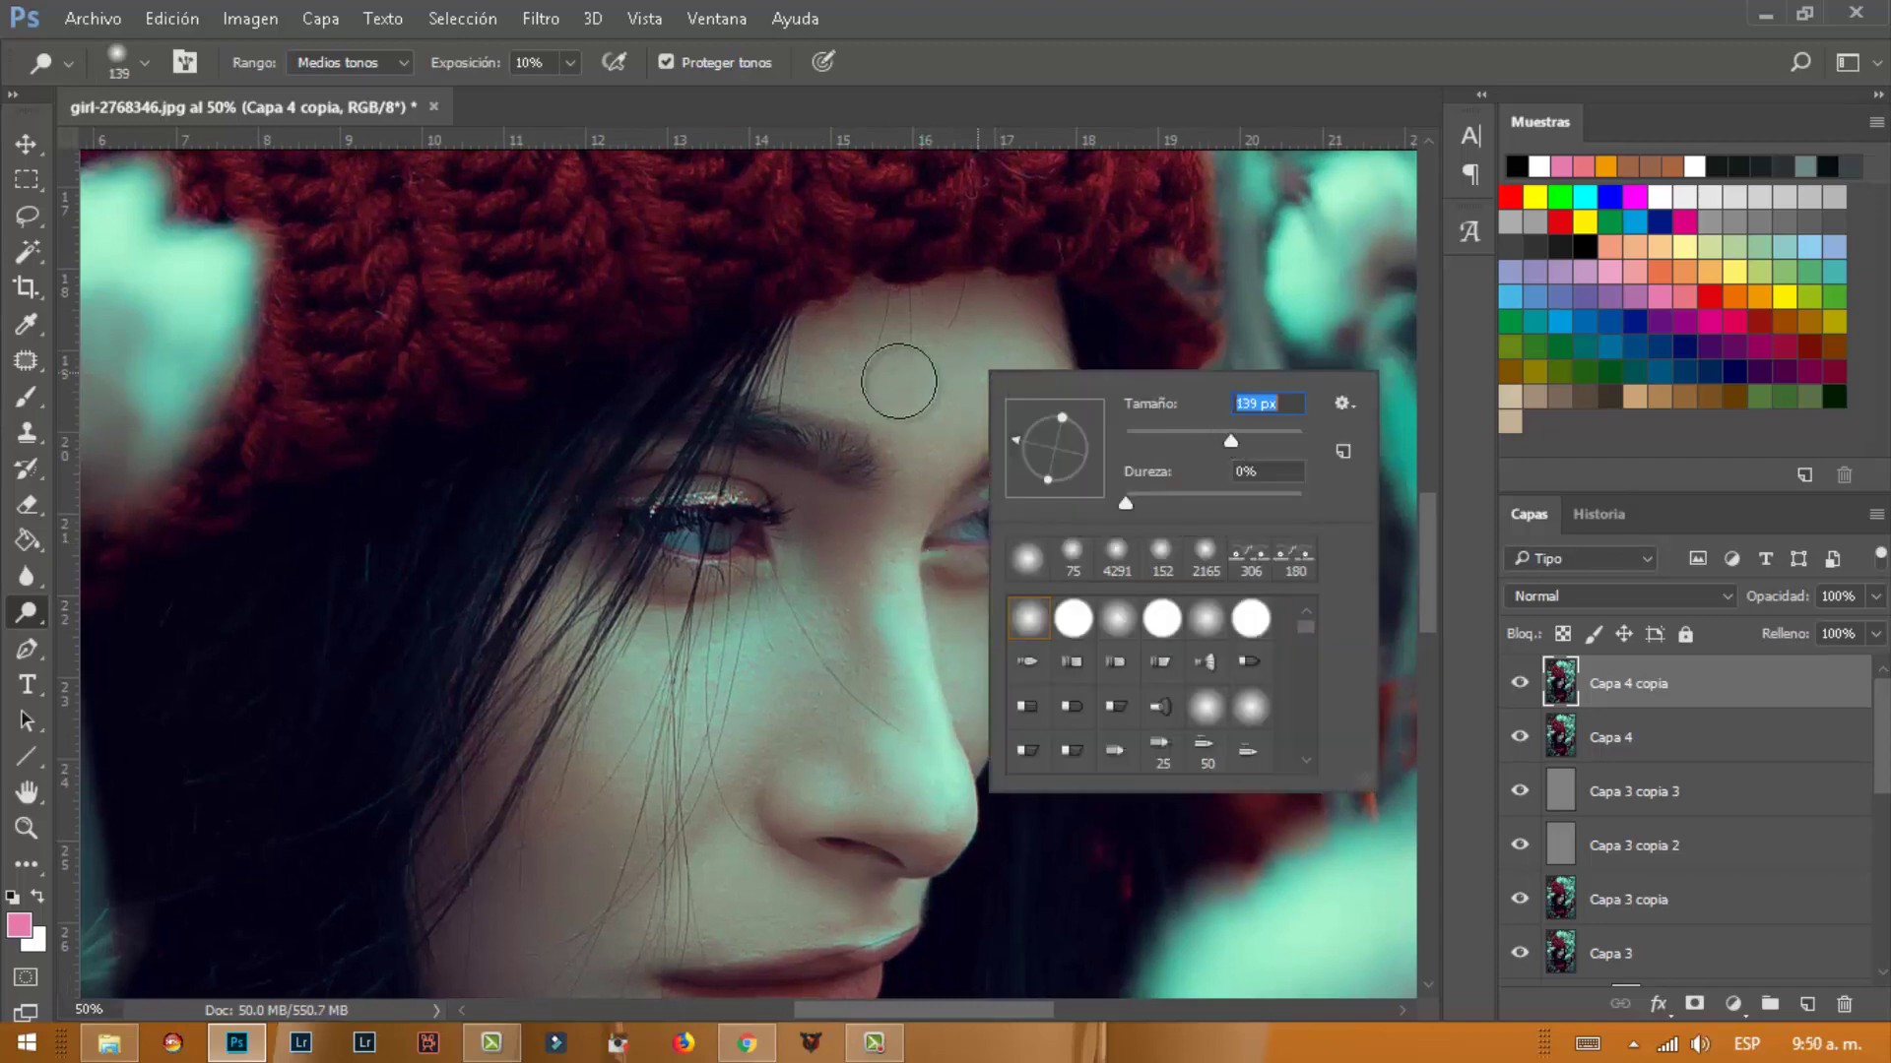
key(Return)
mouse_move(949, 398)
mouse_down()
mouse_move(996, 363)
mouse_move(879, 372)
mouse_move(899, 611)
mouse_move(689, 726)
mouse_move(616, 683)
mouse_move(620, 796)
mouse_up()
scroll(900, 414, down, 4)
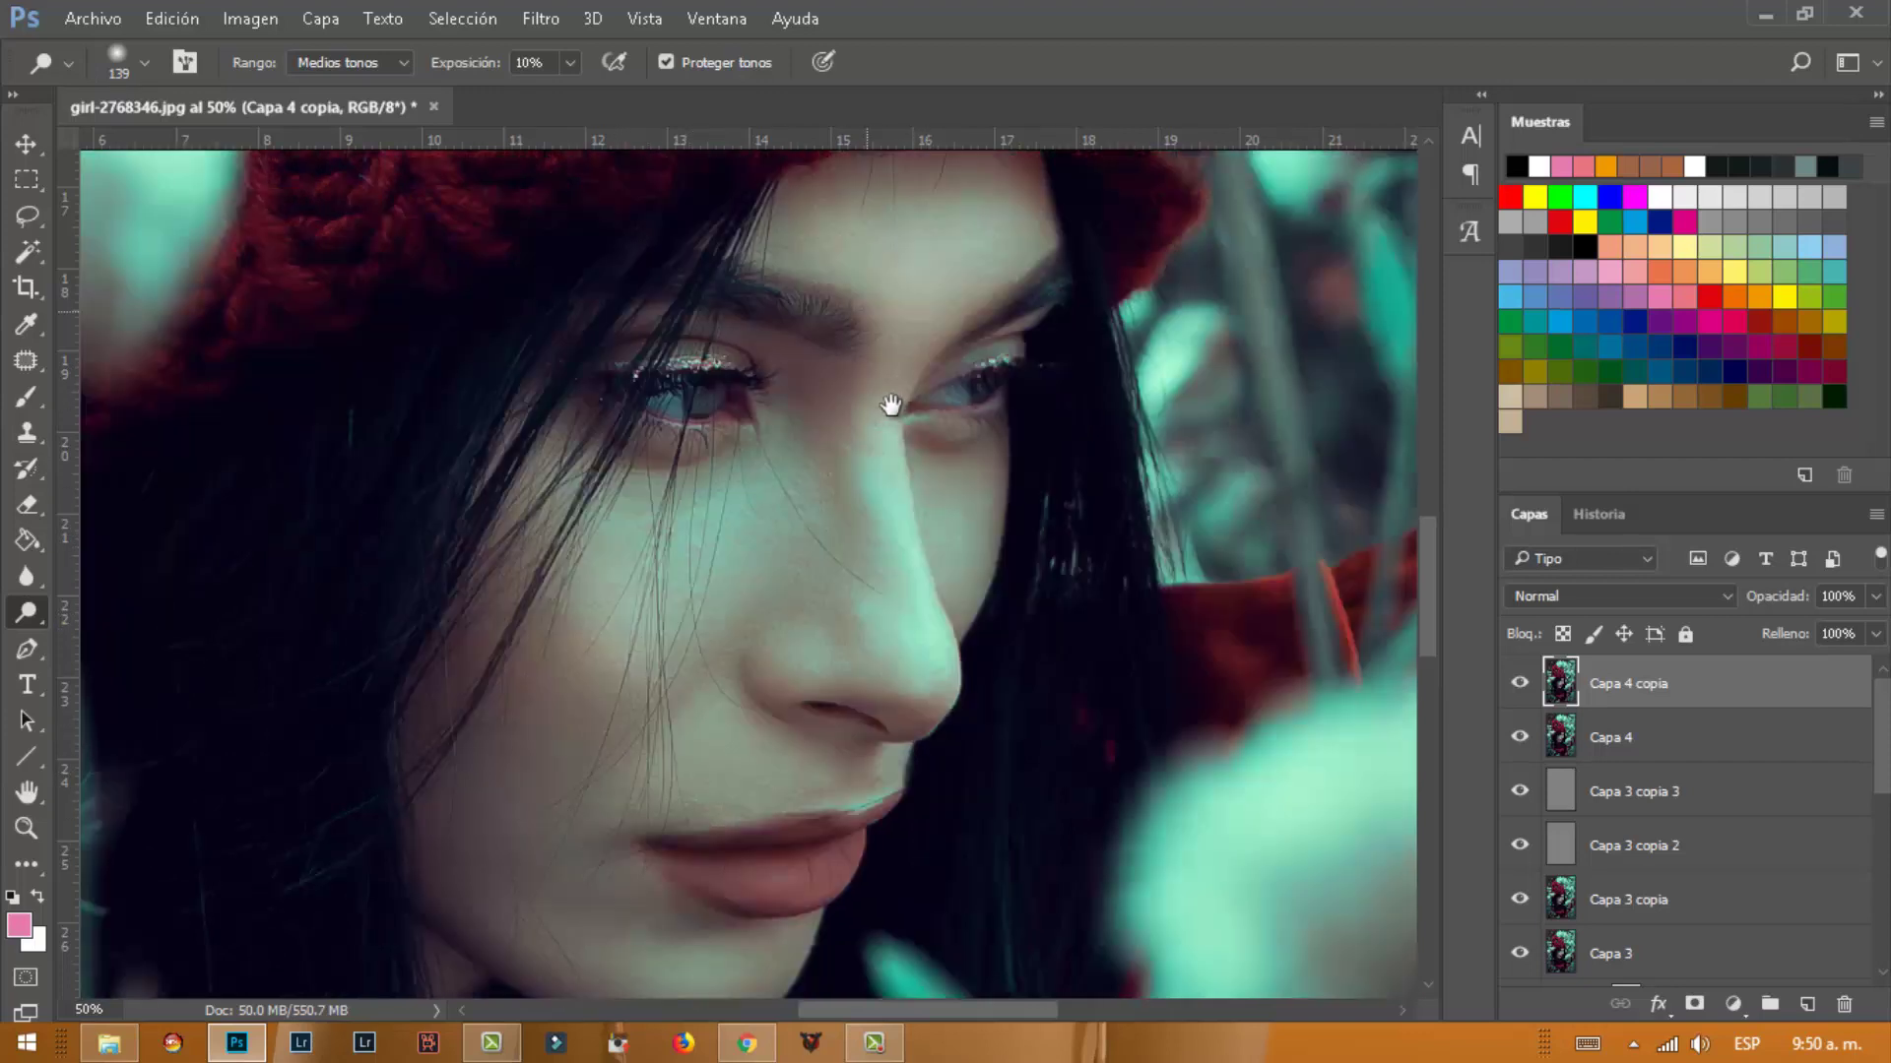
drag(776, 730, 807, 561)
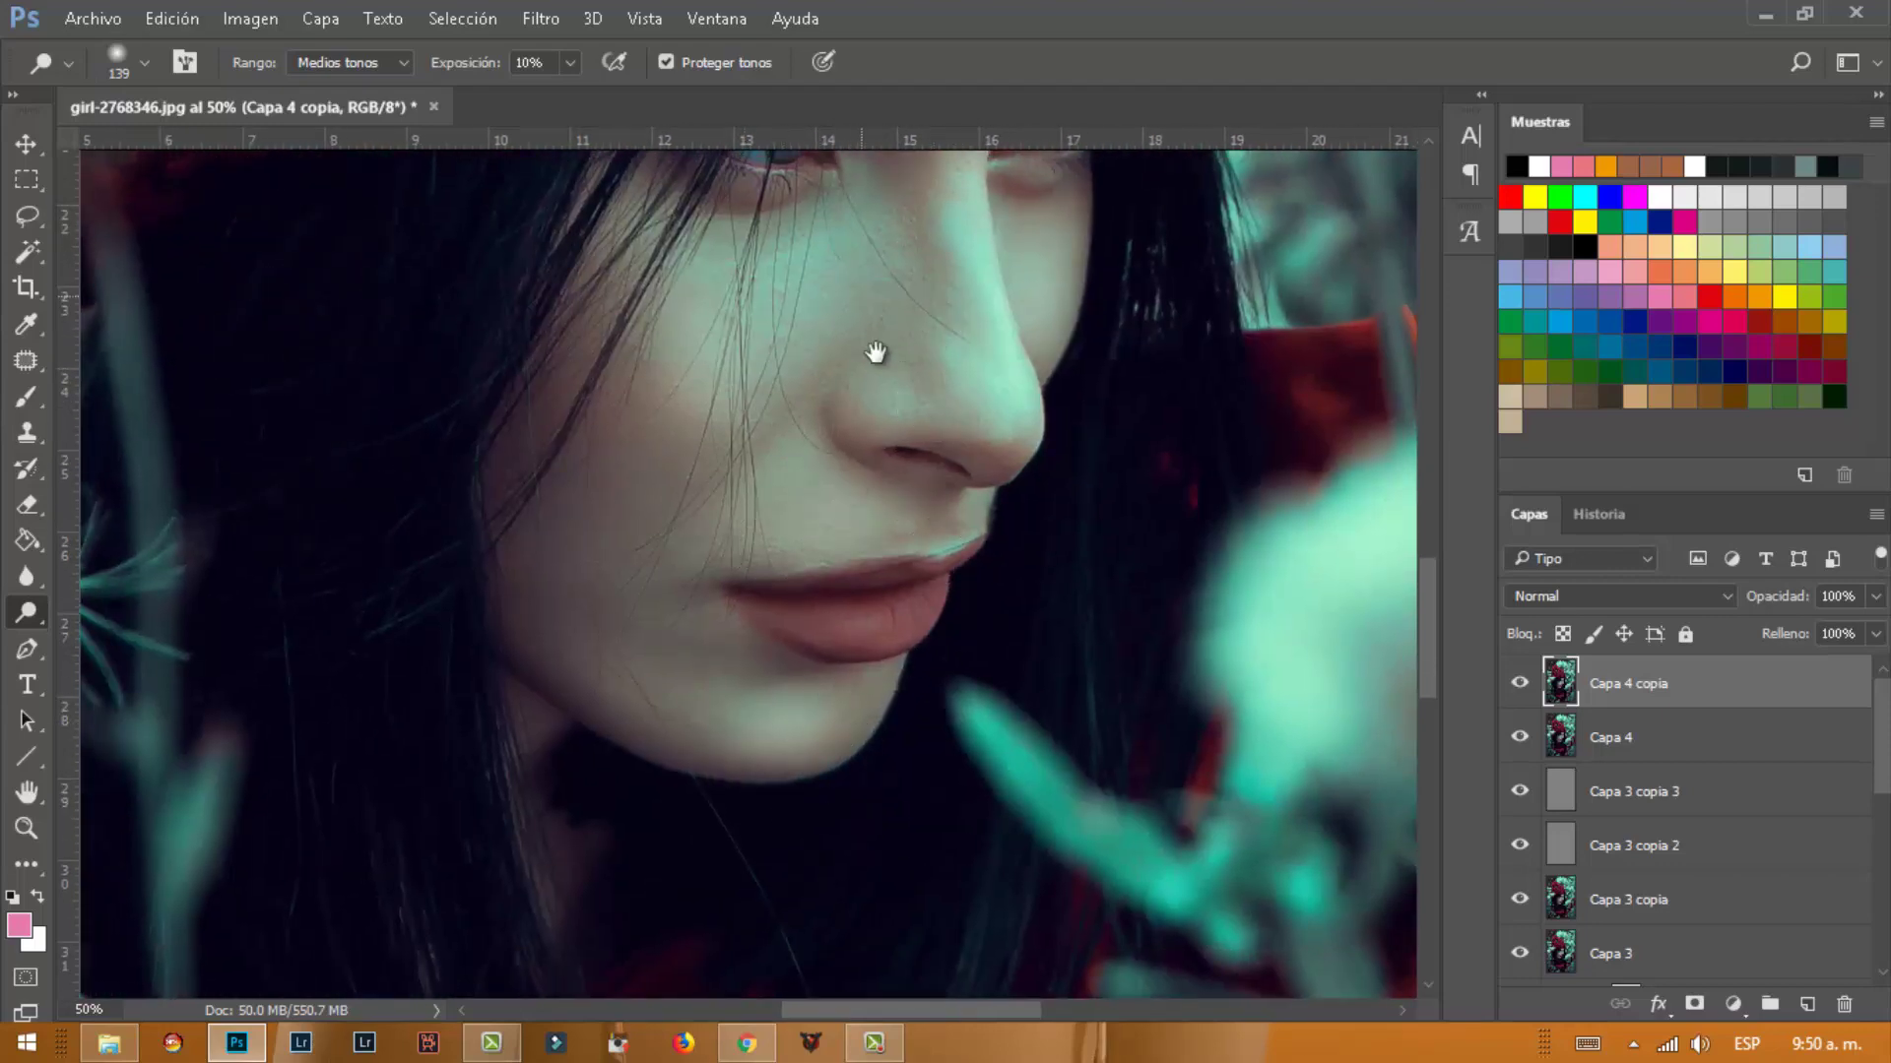
scroll(871, 350, up, 2)
drag(789, 290, 837, 241)
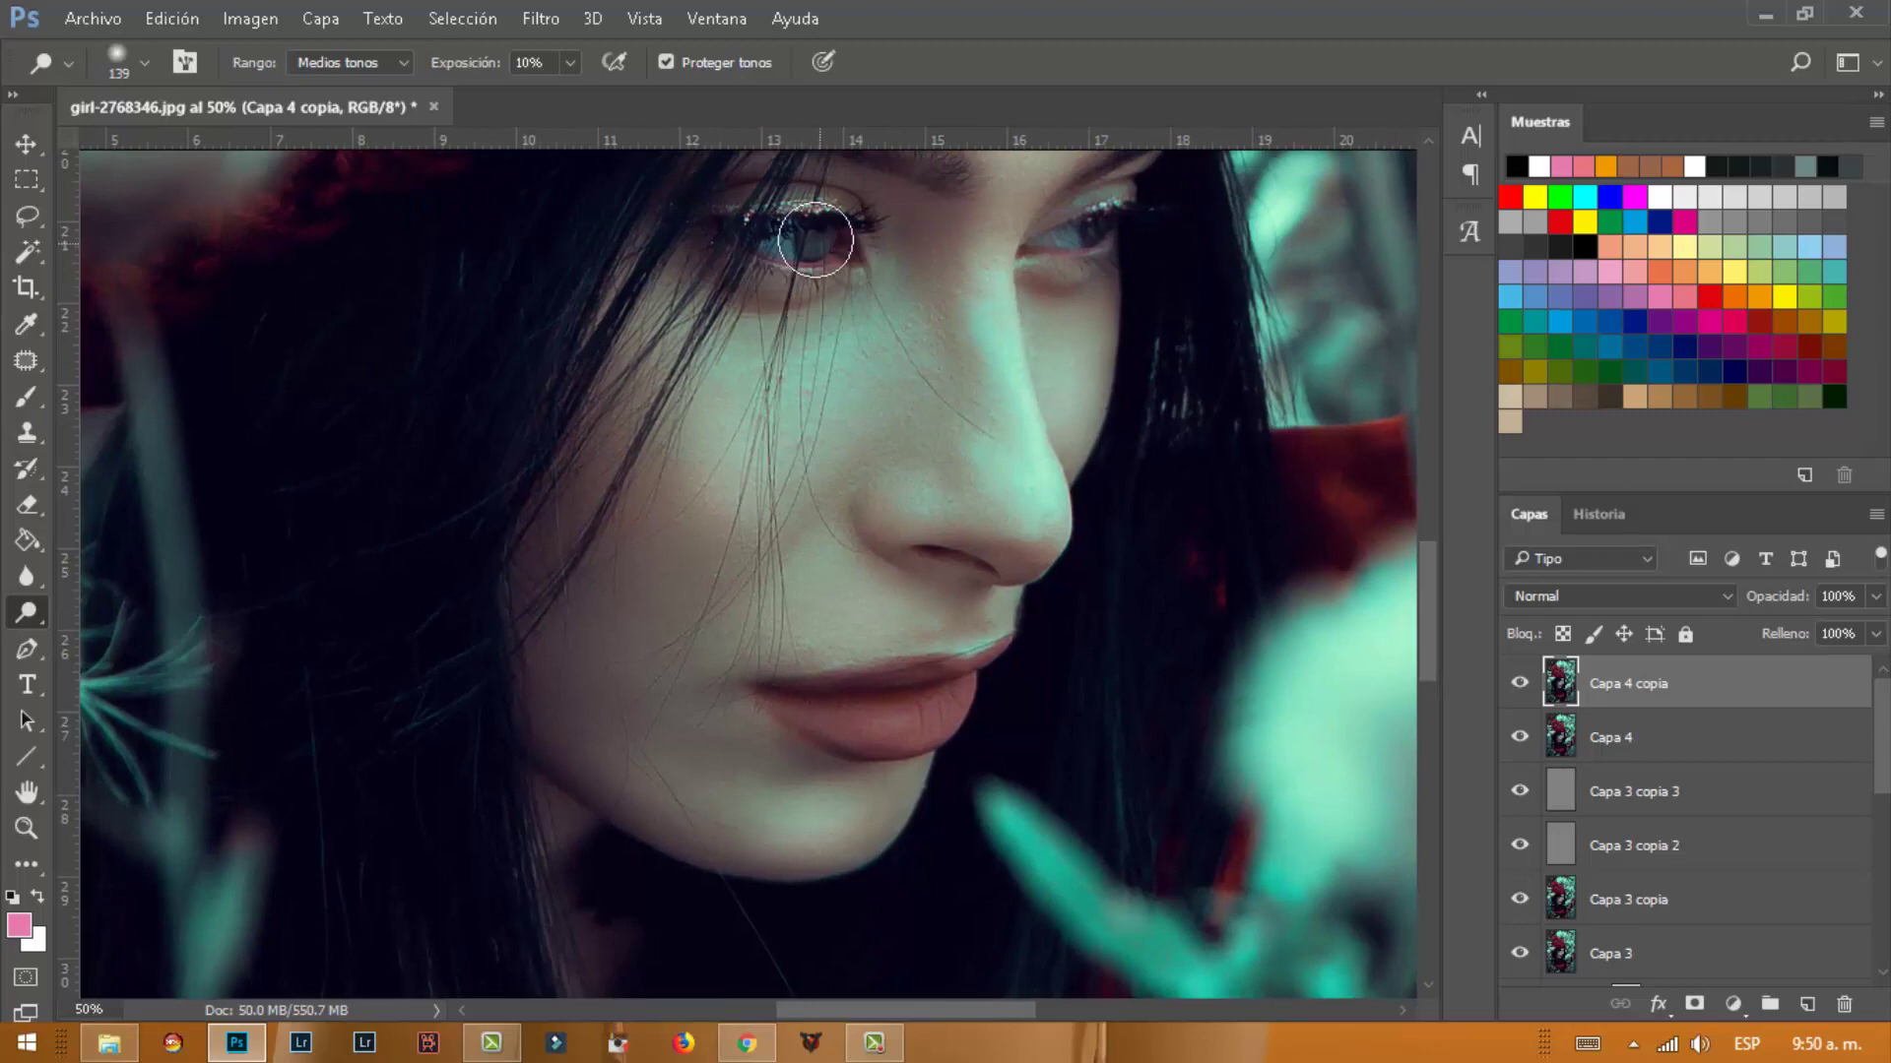
Brighten the edge above the upper lip with a 37 px brush
right_click(820, 529)
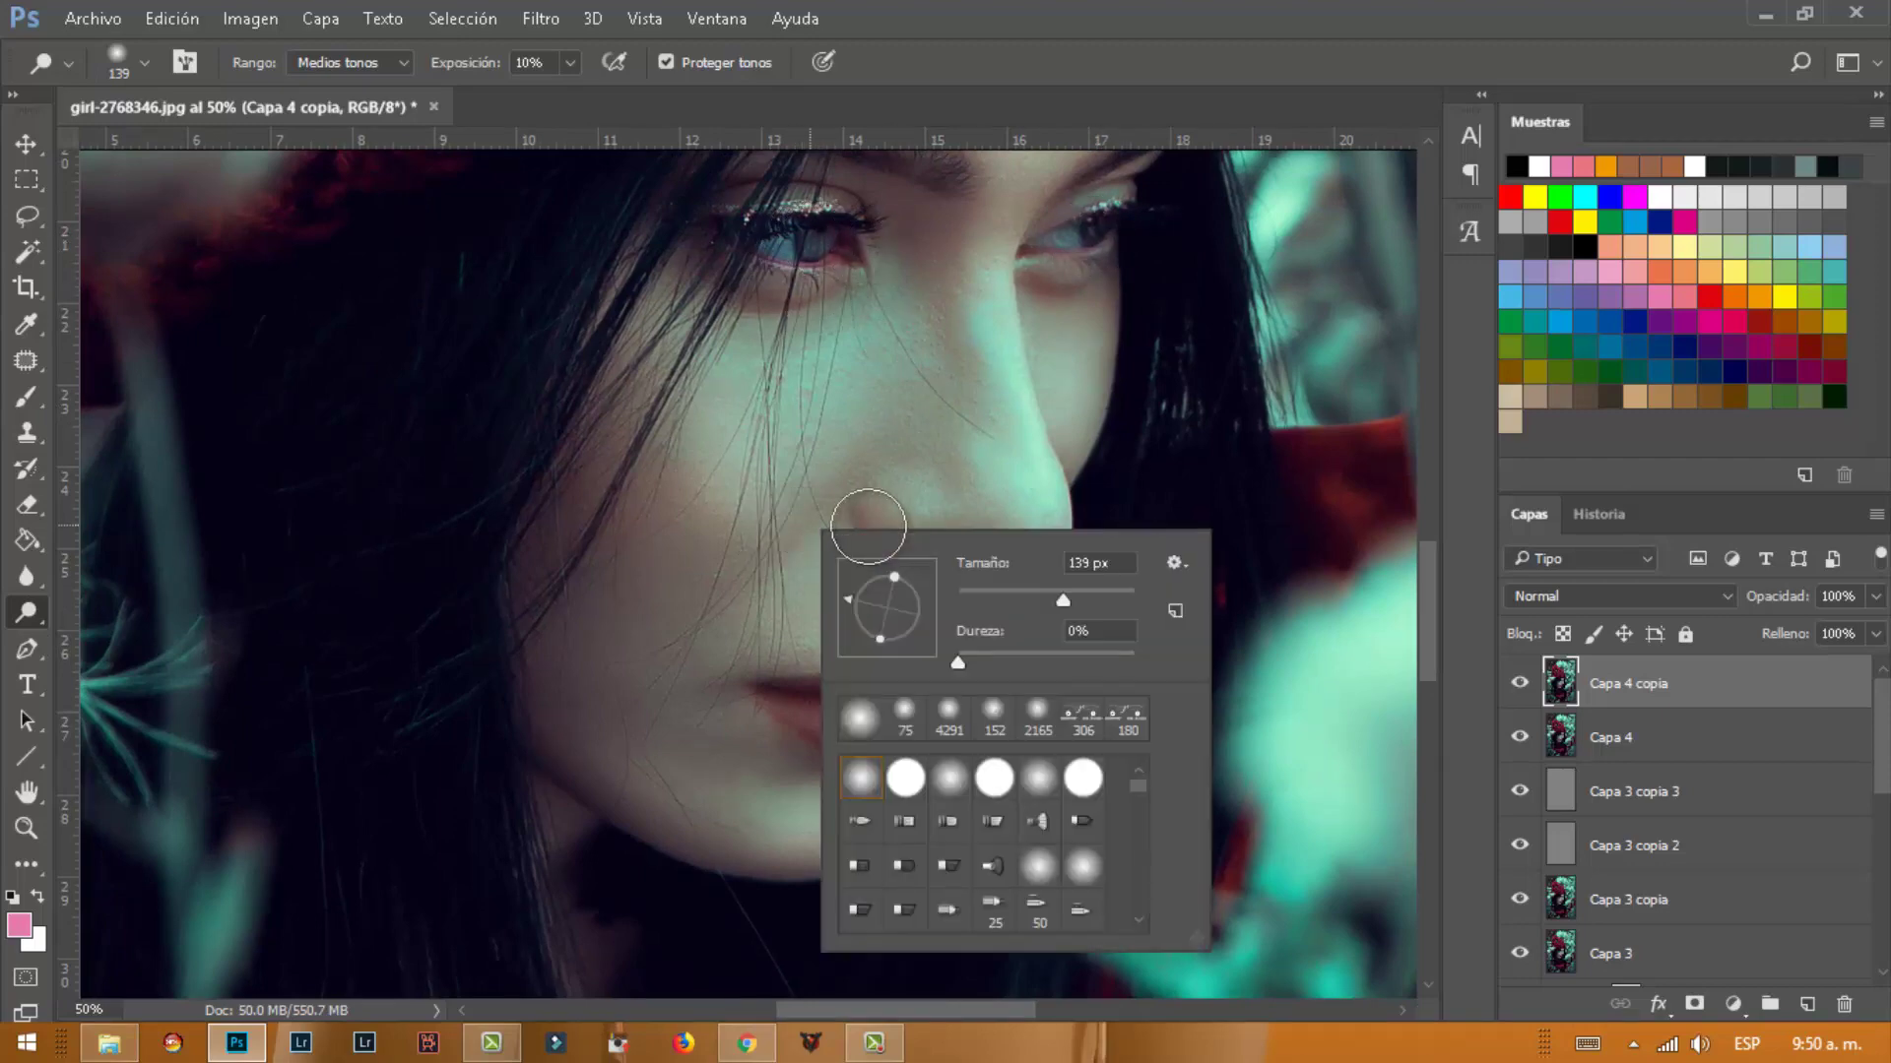
text(37)
key(Return)
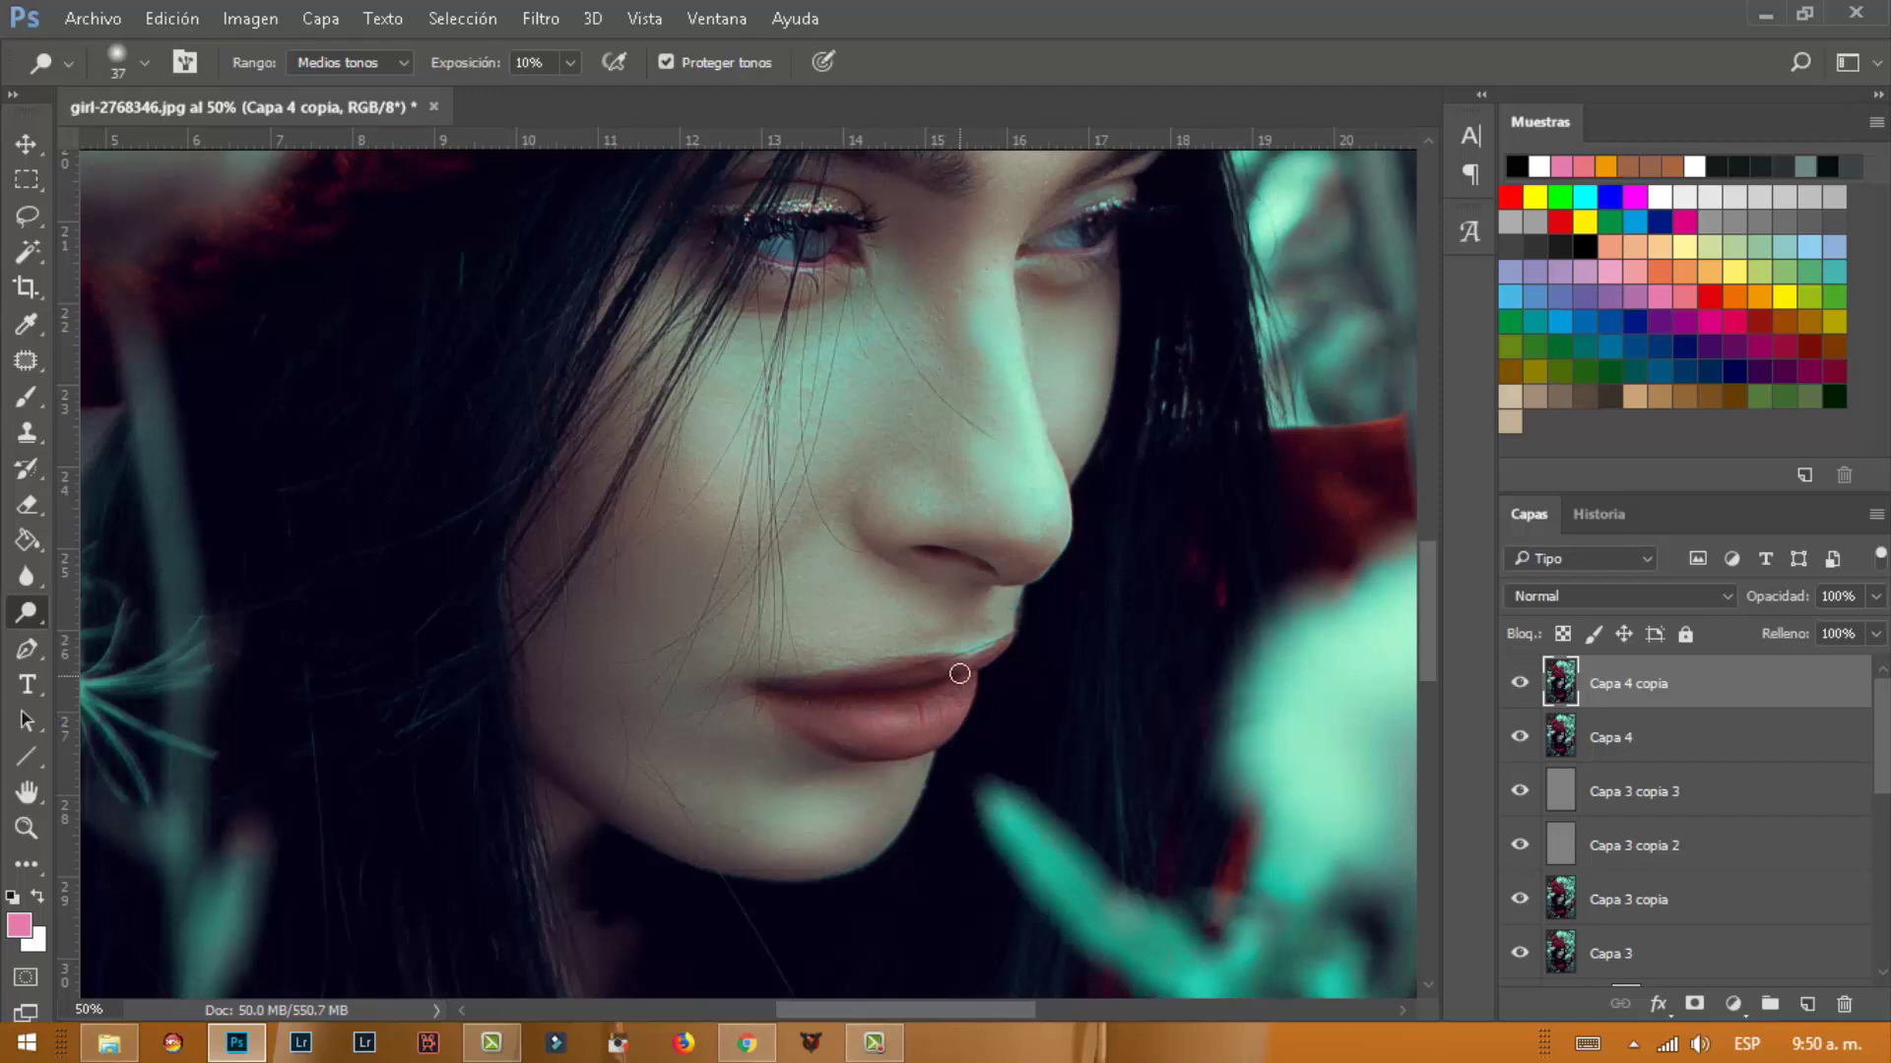
drag(960, 640, 951, 634)
Patch away the small spot above the upper lip using nearby clean skin
click(27, 360)
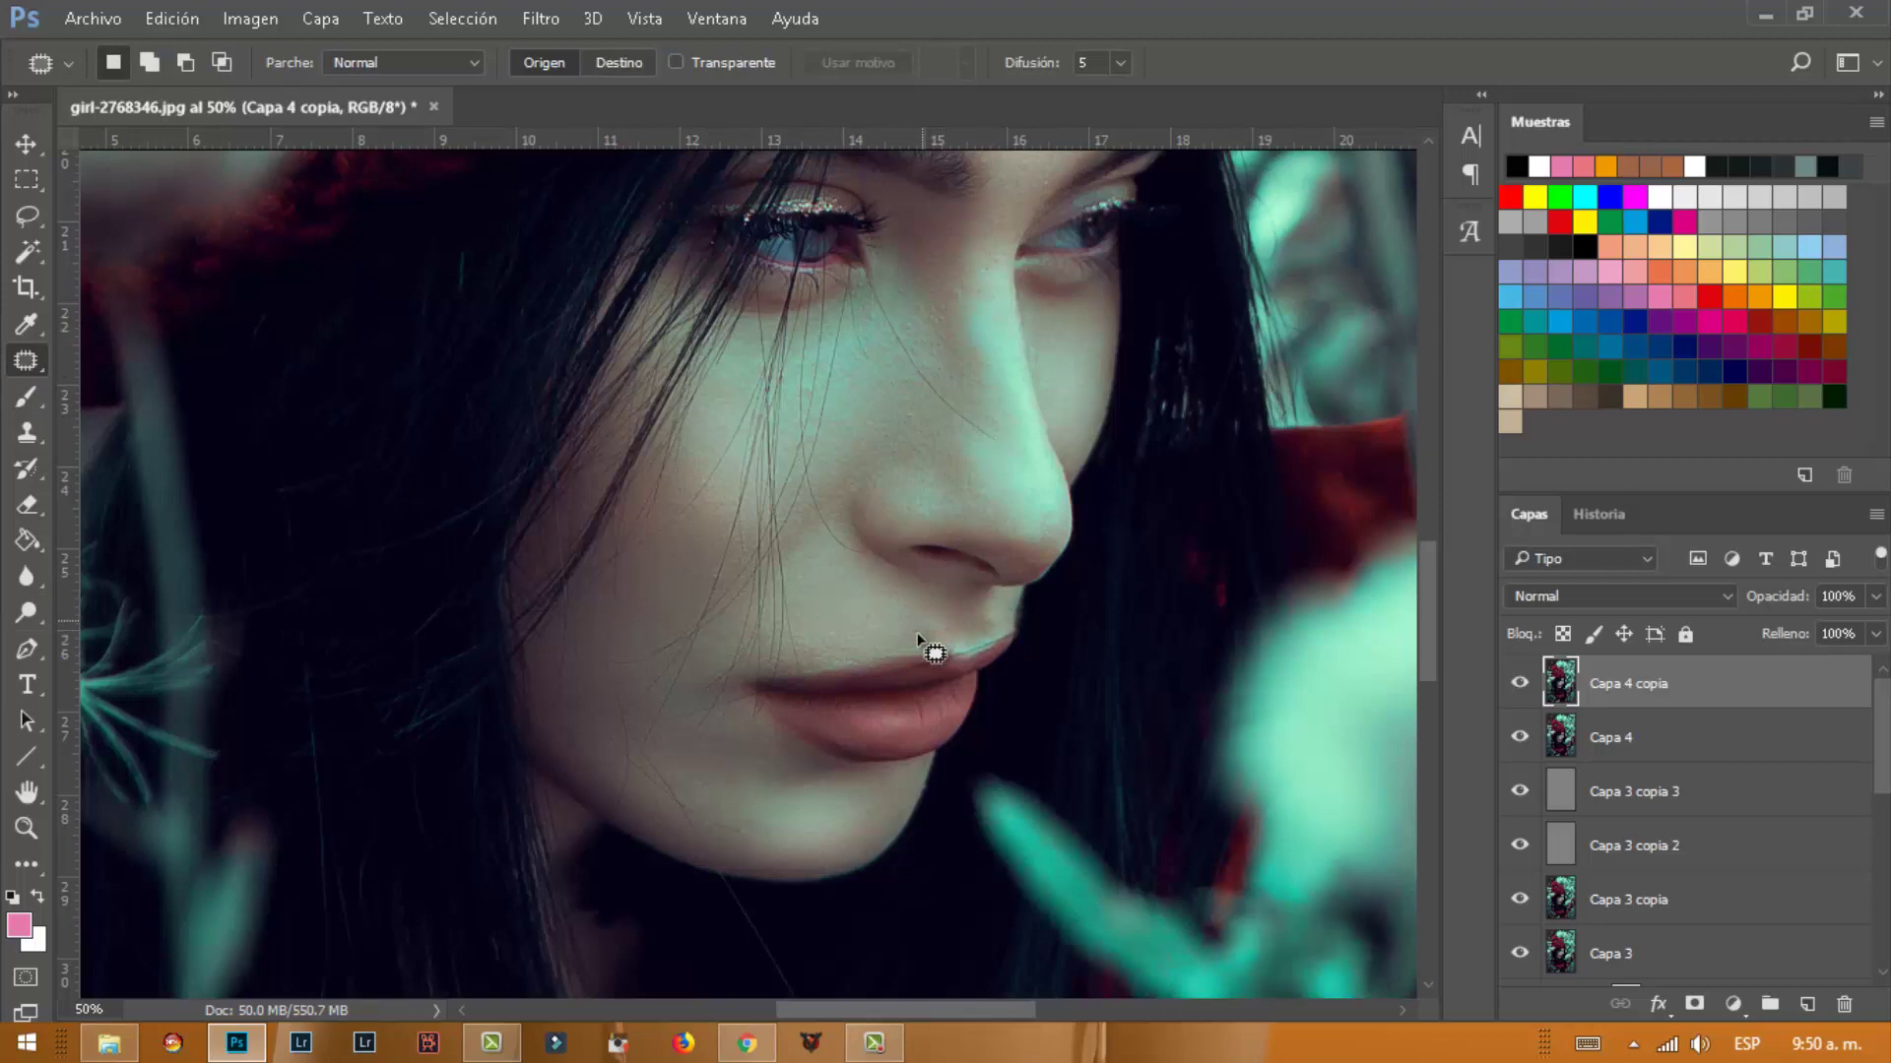
drag(931, 635, 936, 624)
drag(935, 625, 891, 619)
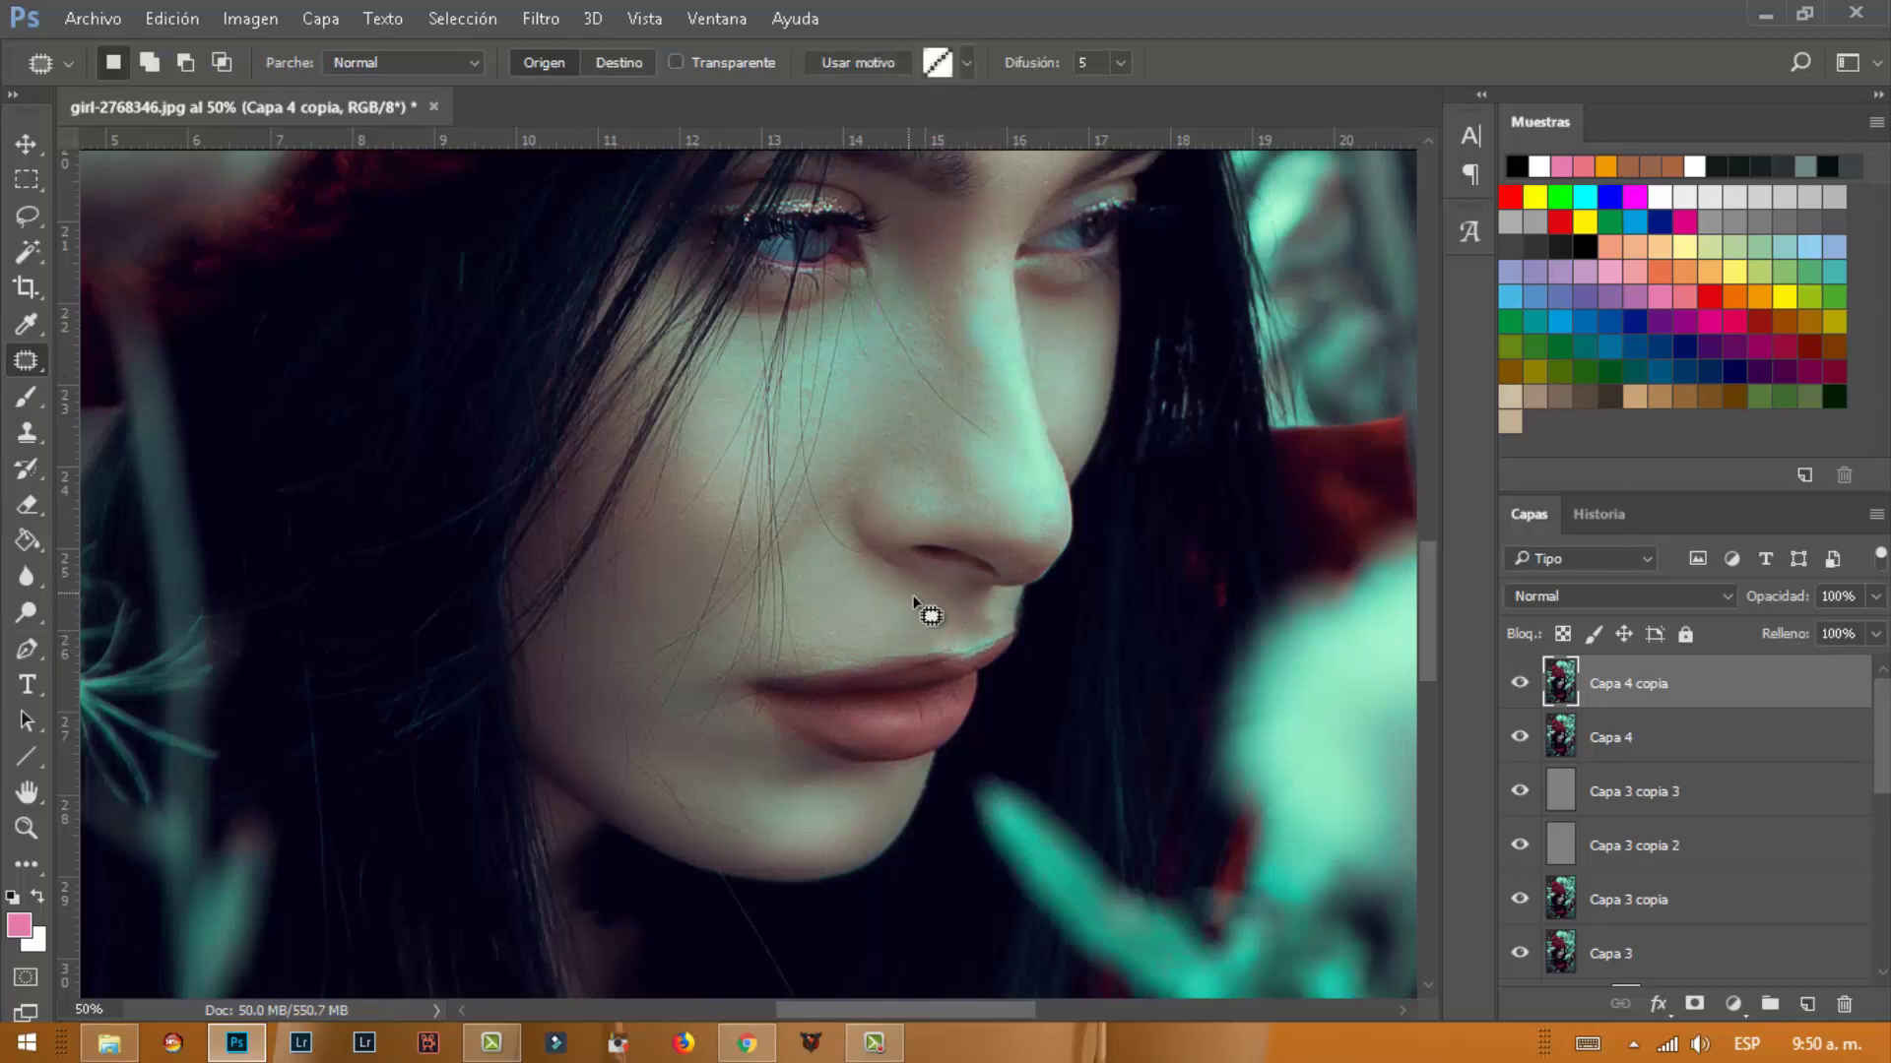
key(ctrl+d)
Pan up to bring the red knit hat into view with the Dodge tool active
drag(751, 553, 739, 726)
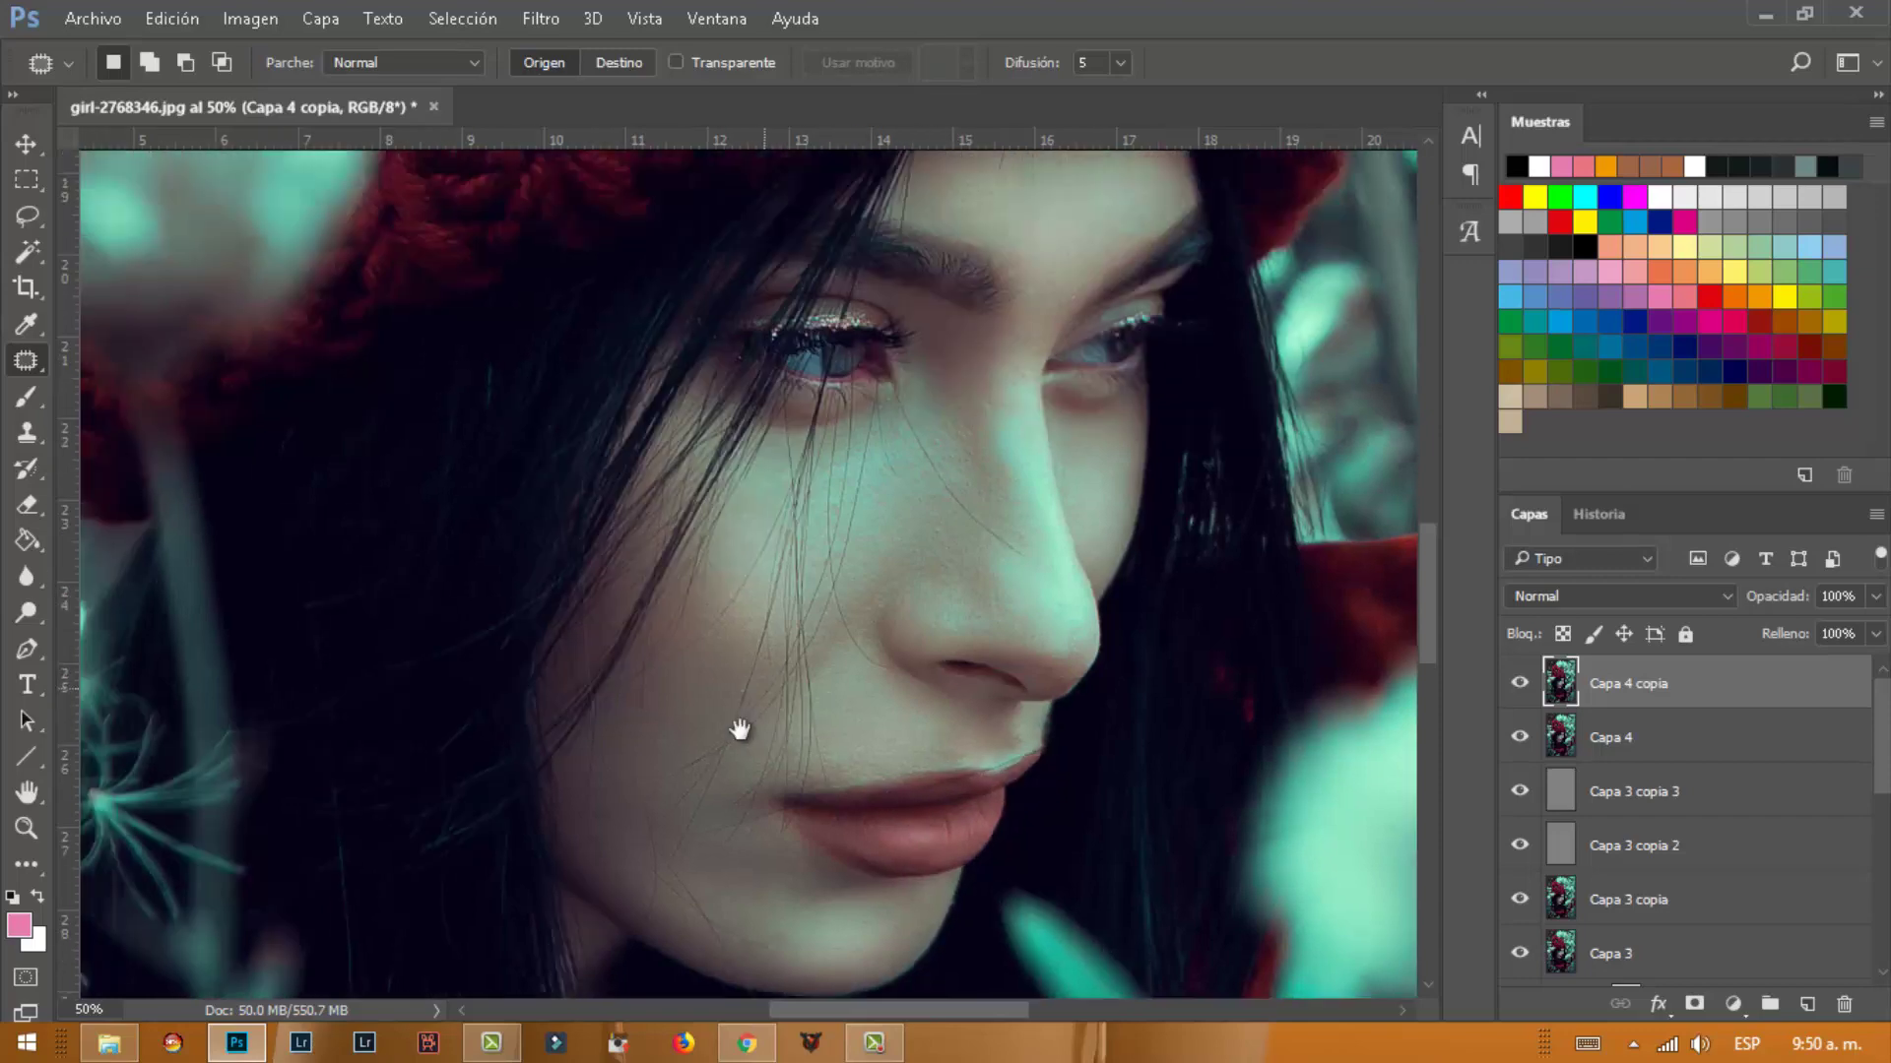
drag(776, 494, 807, 737)
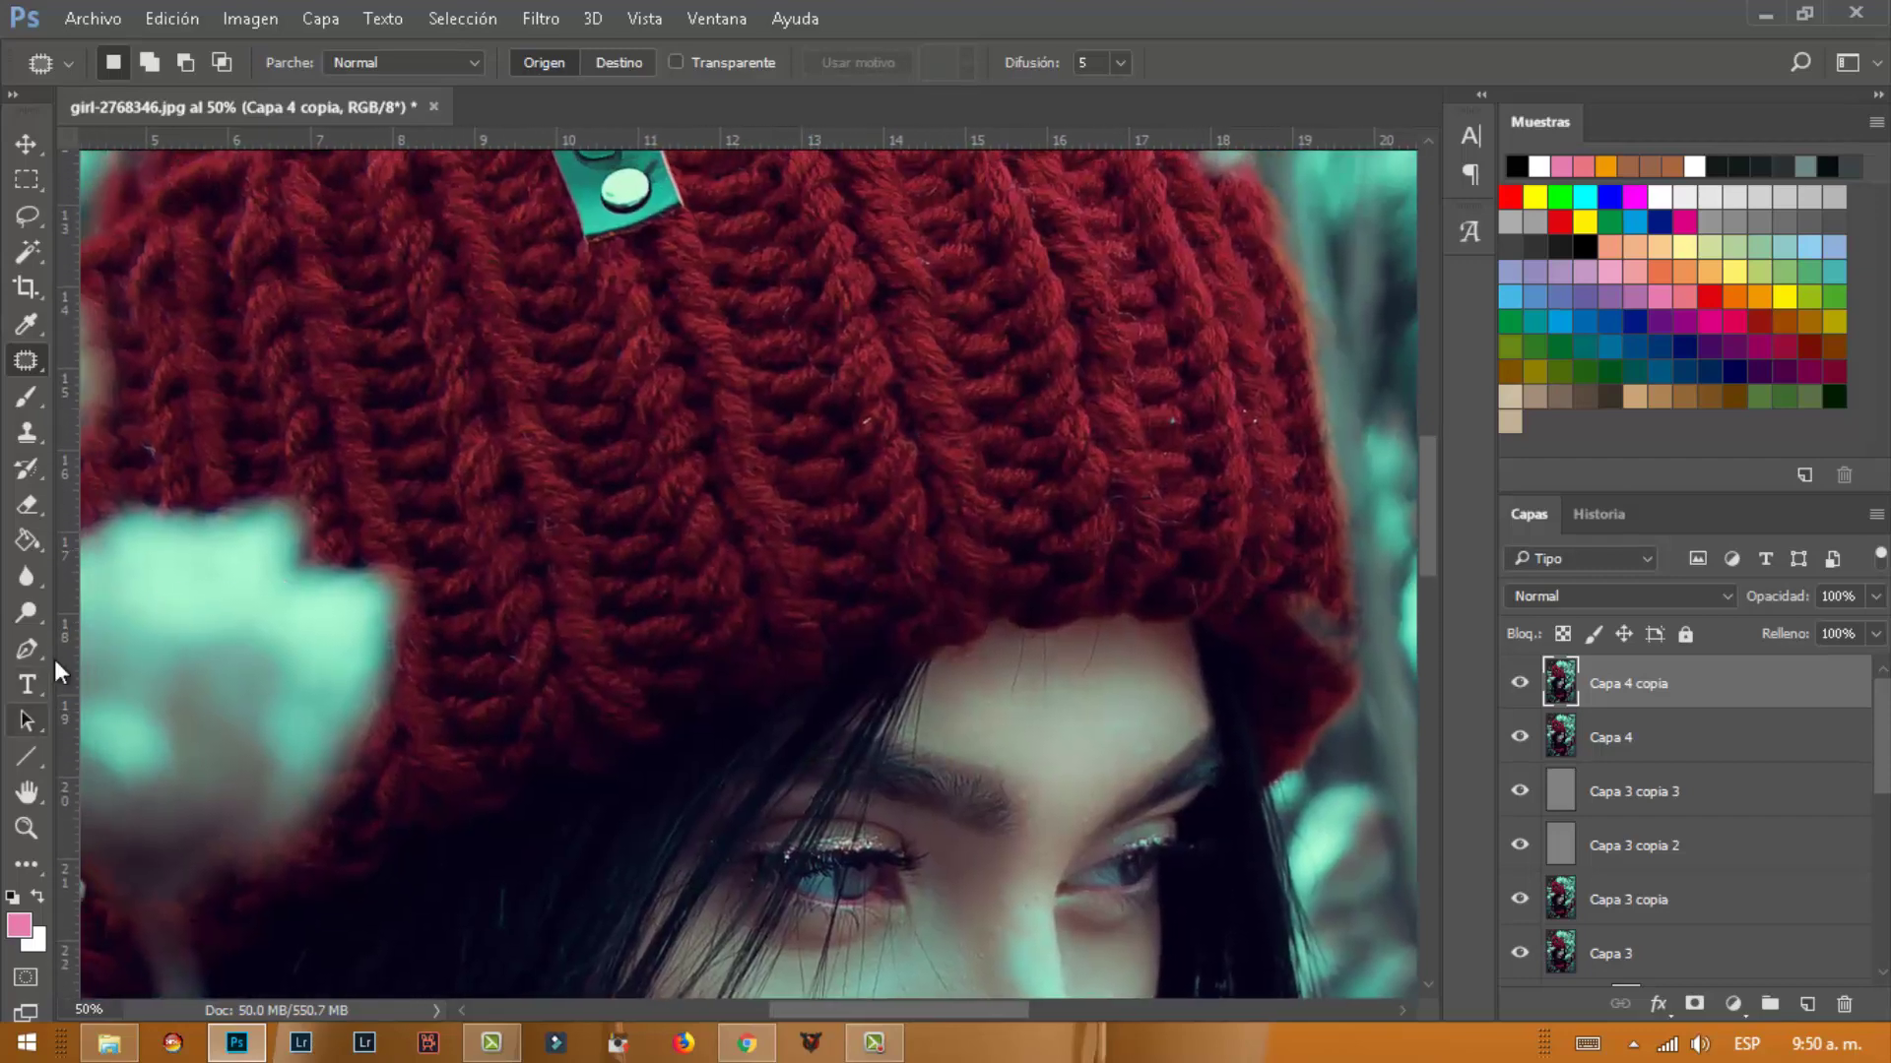
click(27, 613)
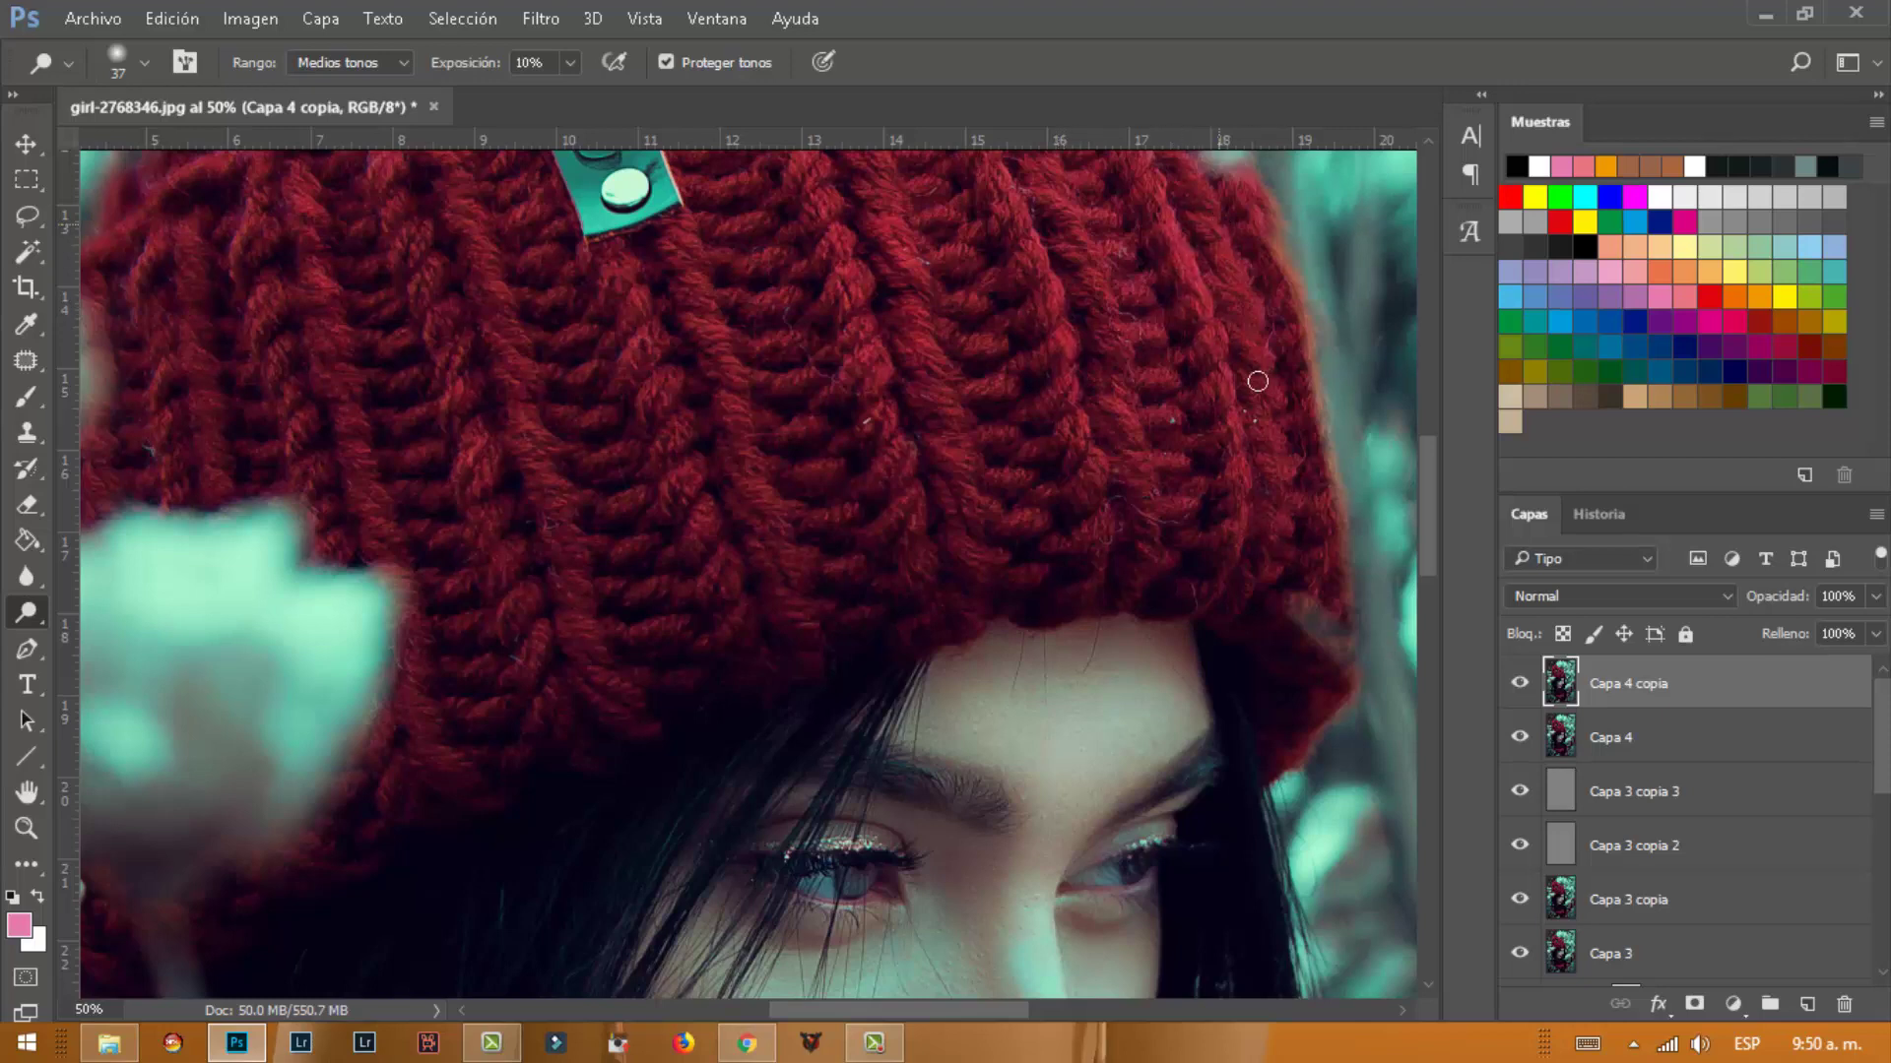
Dodge the red hat and its tag with light 10% midtone strokes
drag(578, 400, 949, 443)
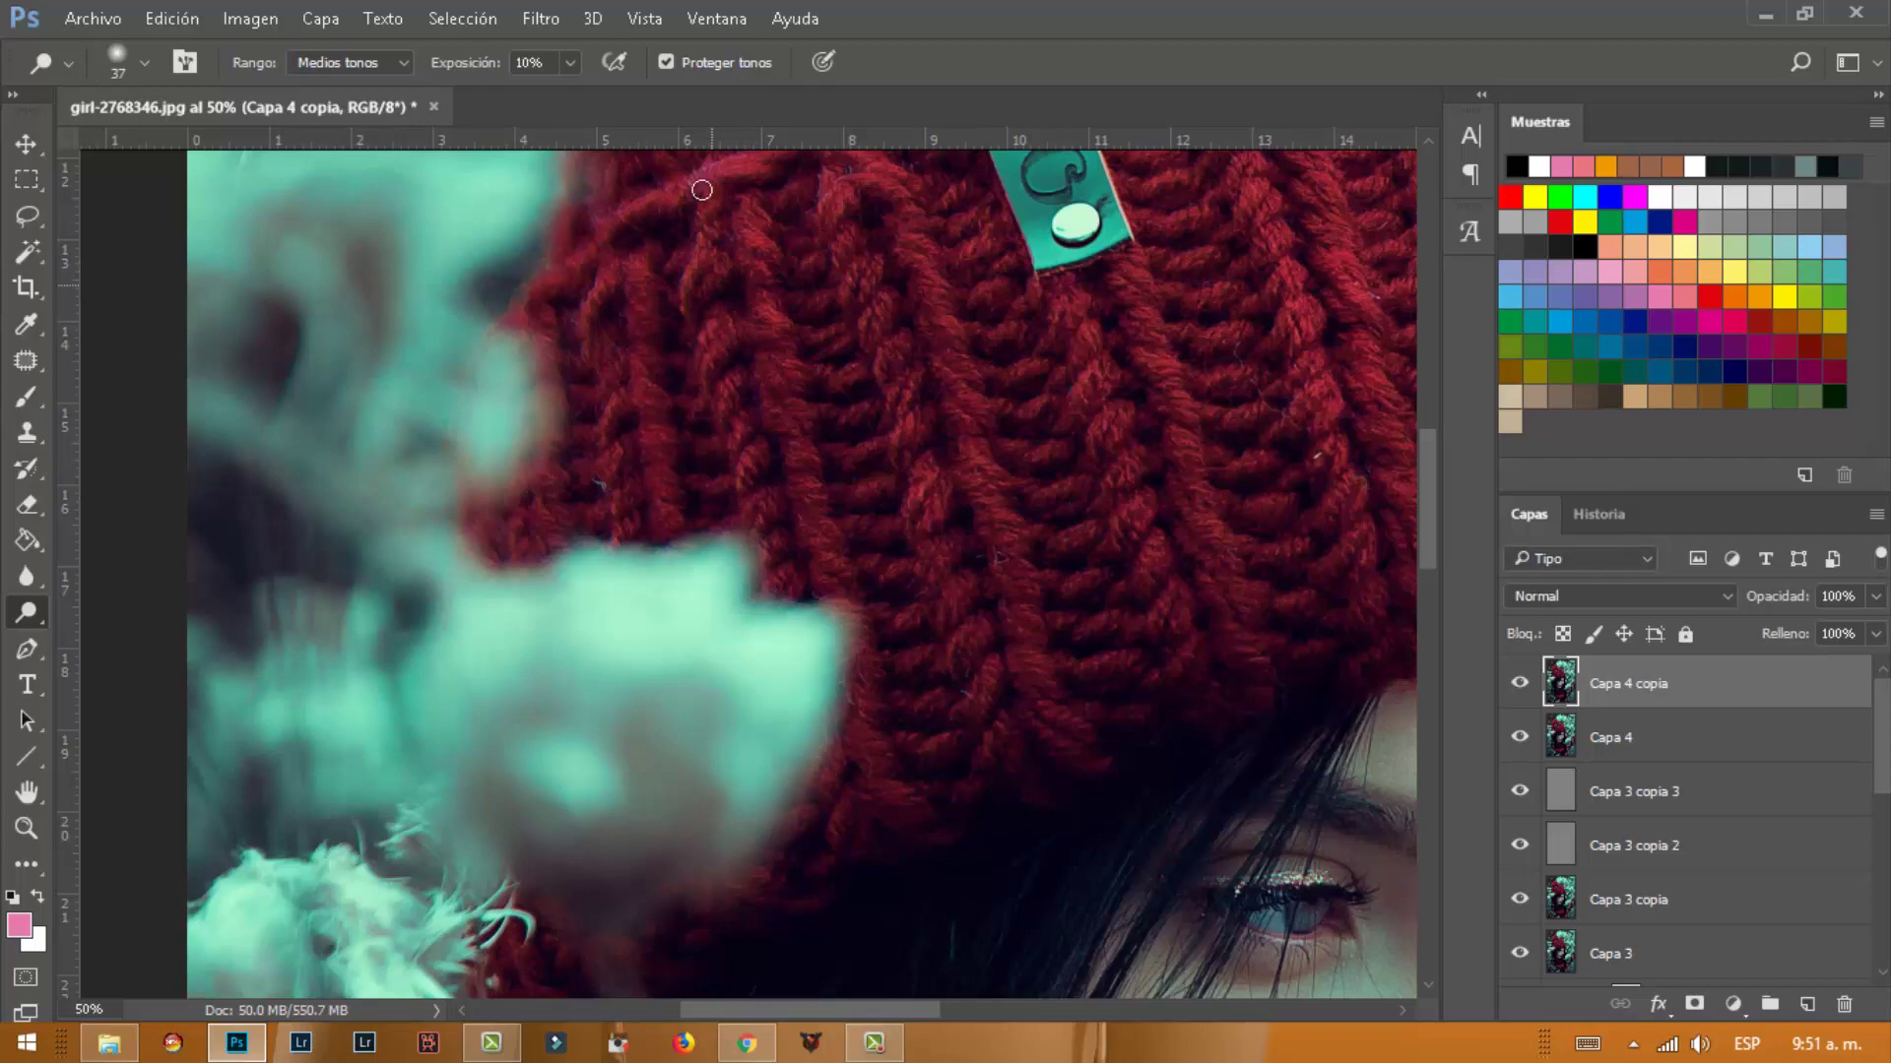
drag(702, 190, 742, 449)
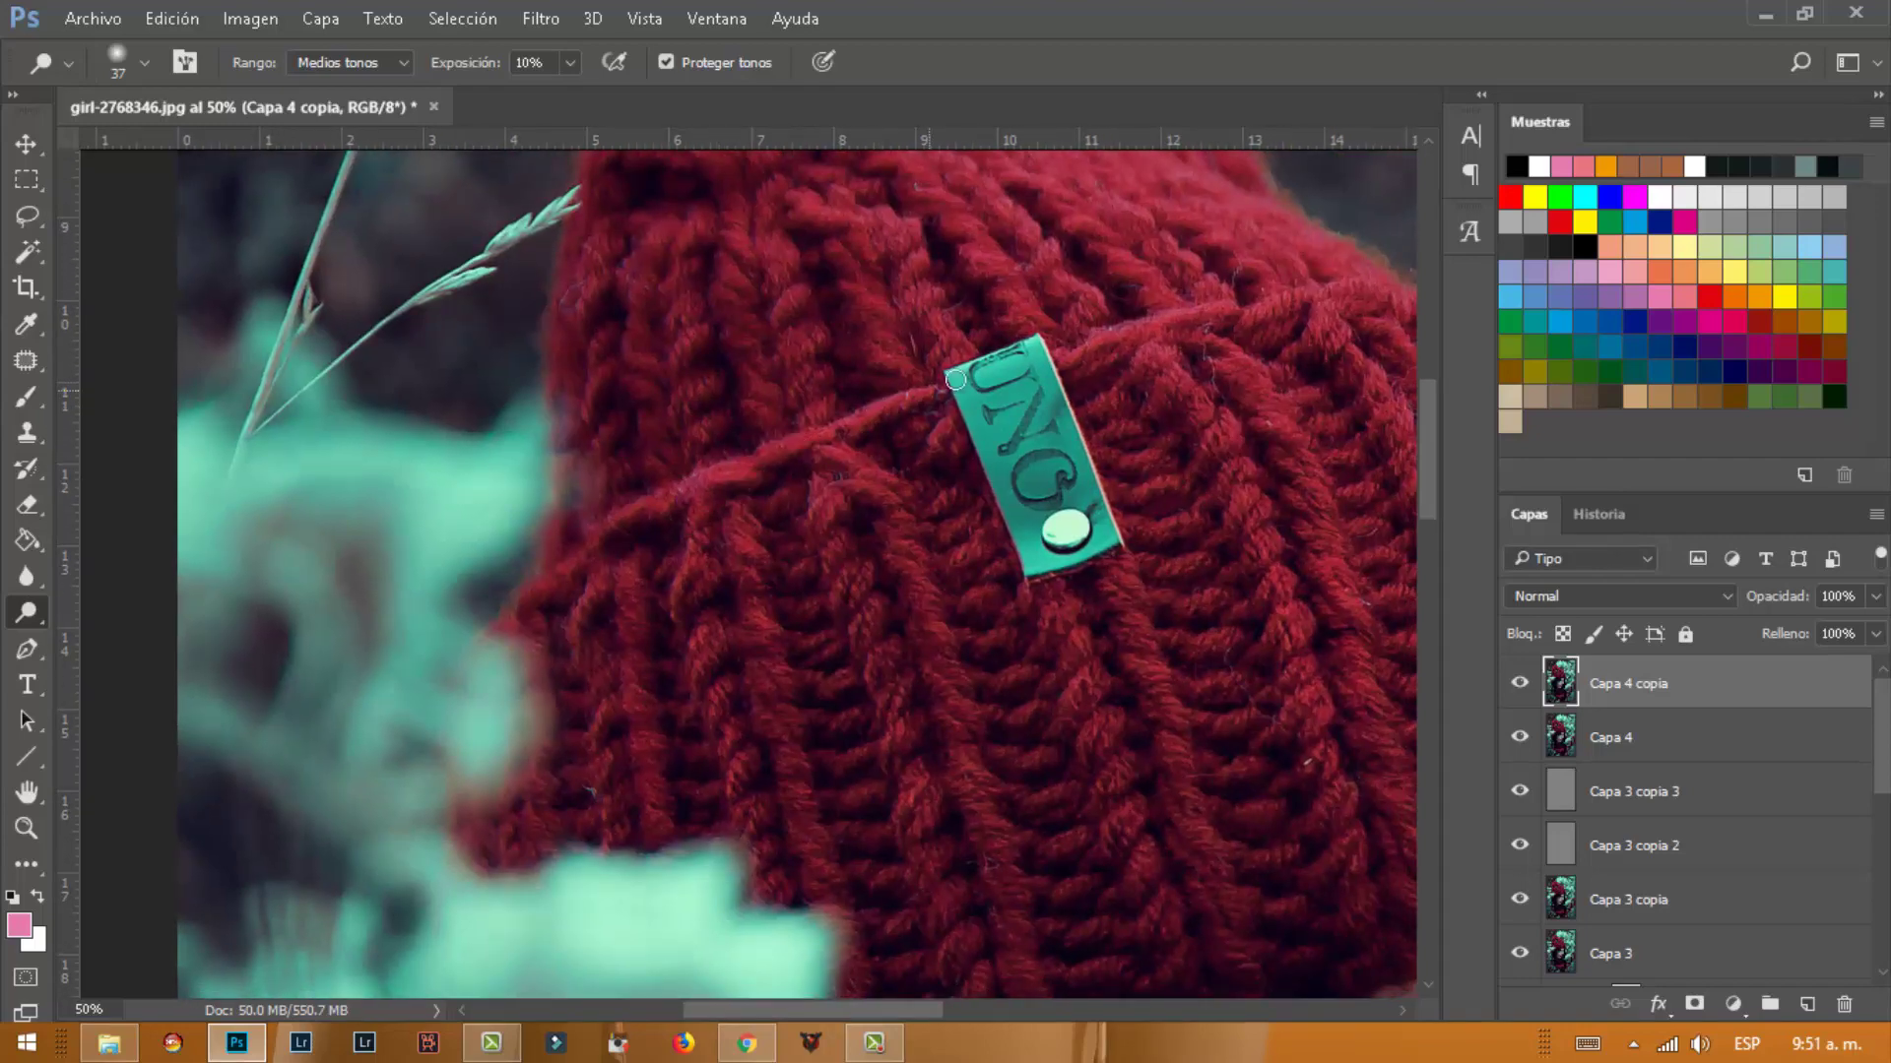
drag(974, 203, 758, 385)
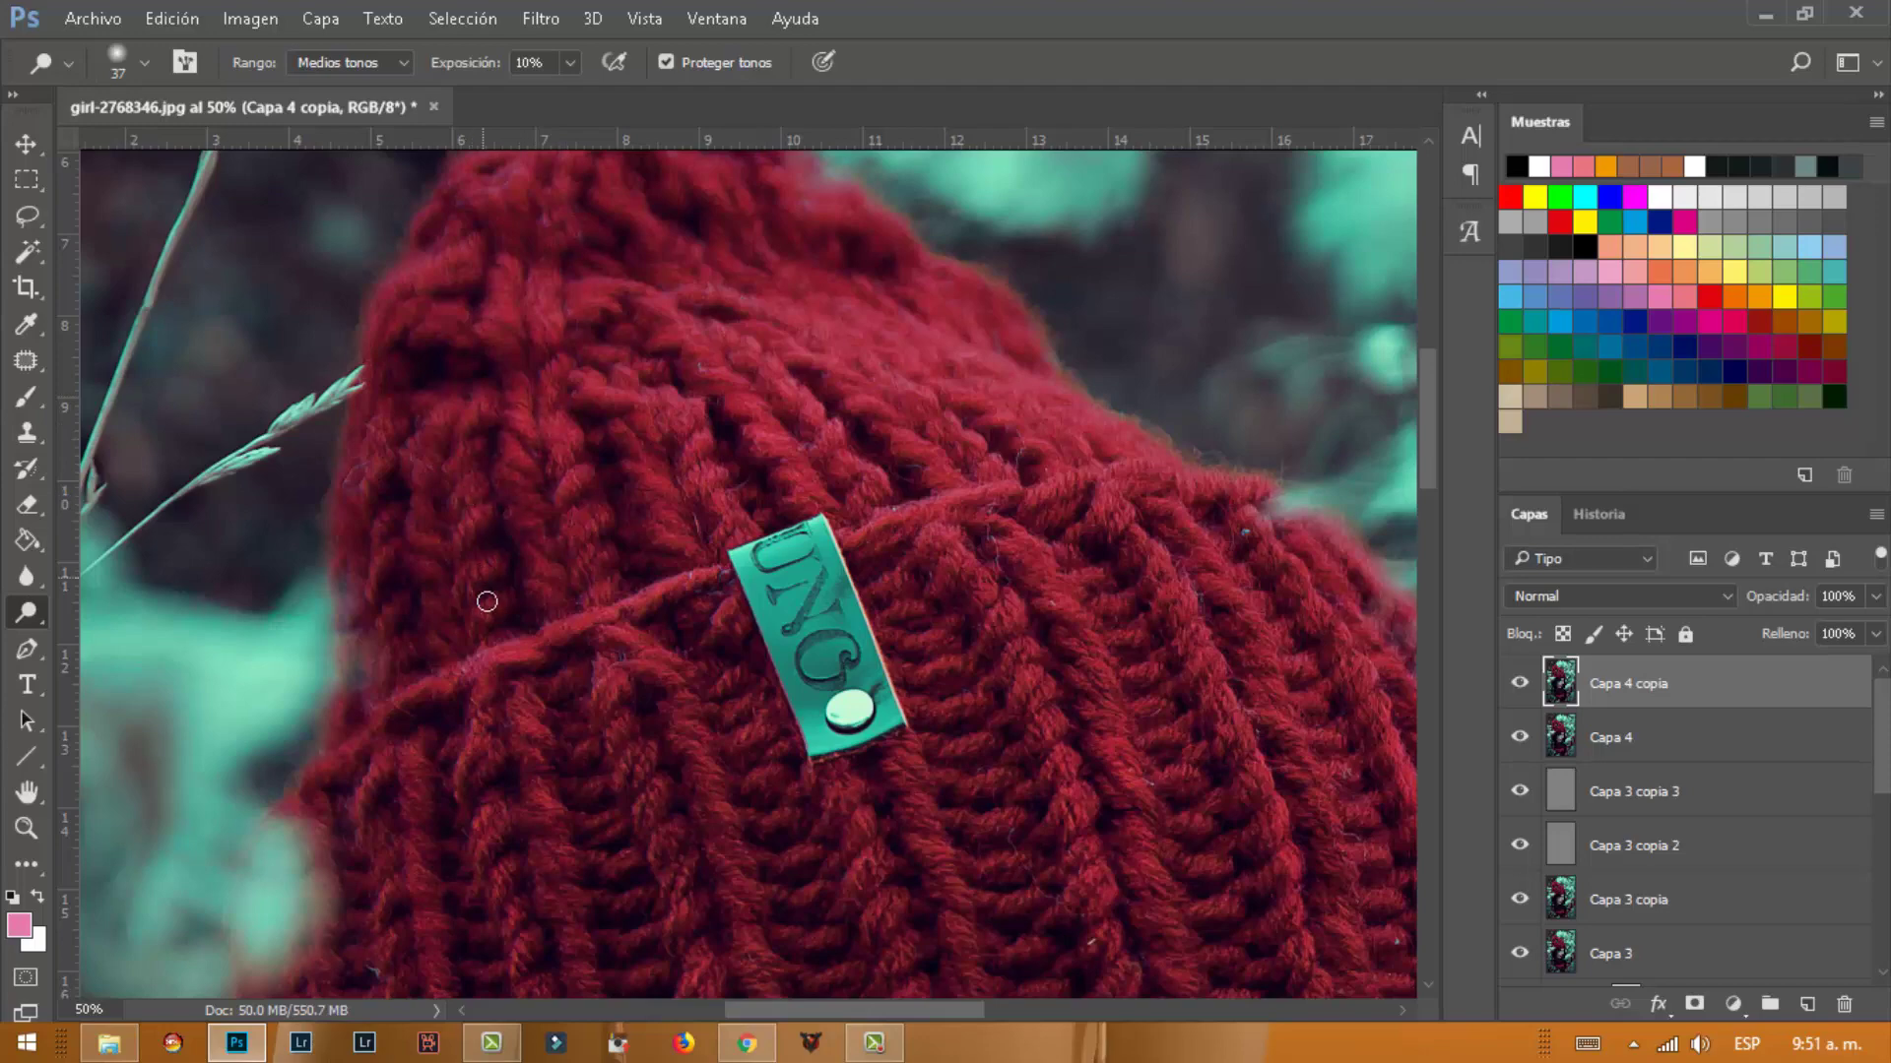
scroll(405, 570, down, 4)
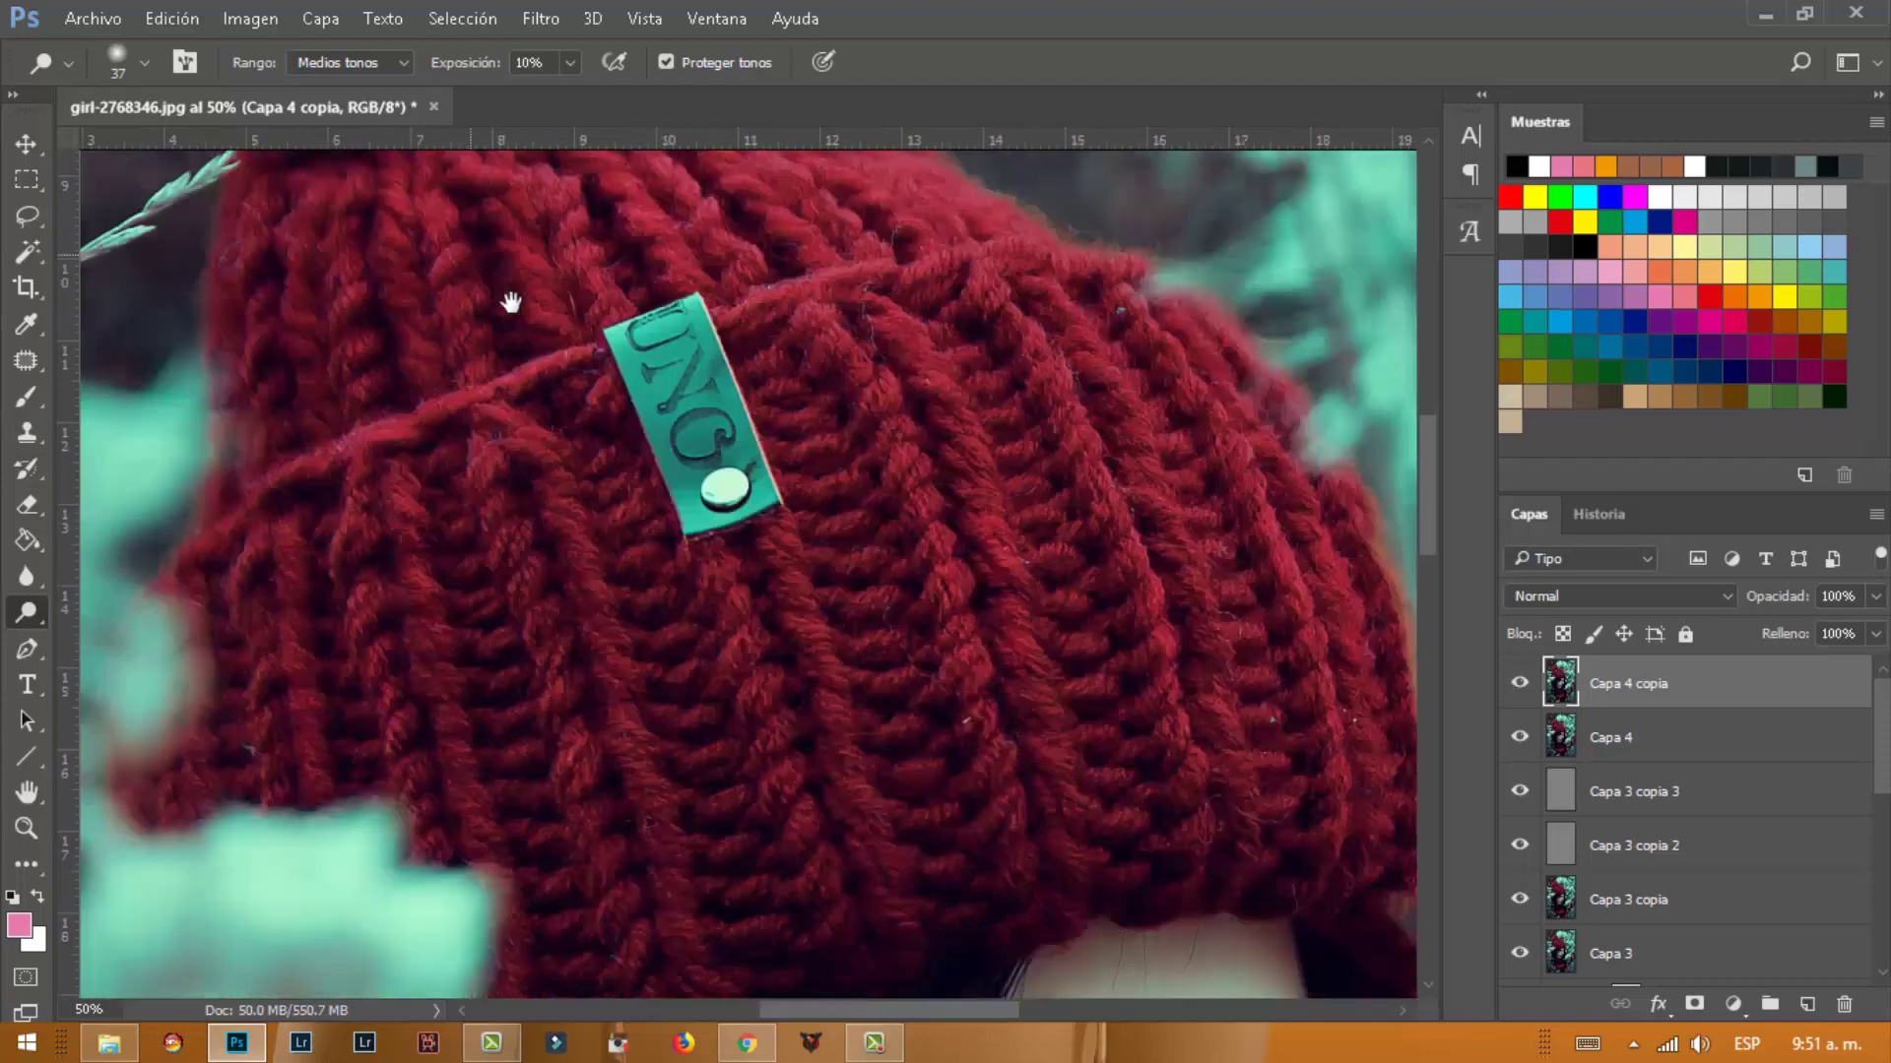
scroll(507, 304, down, 4)
scroll(675, 388, down, 2)
scroll(692, 410, down, 2)
Lighten the red streaks along the scarf folds below the hair
drag(666, 415, 823, 262)
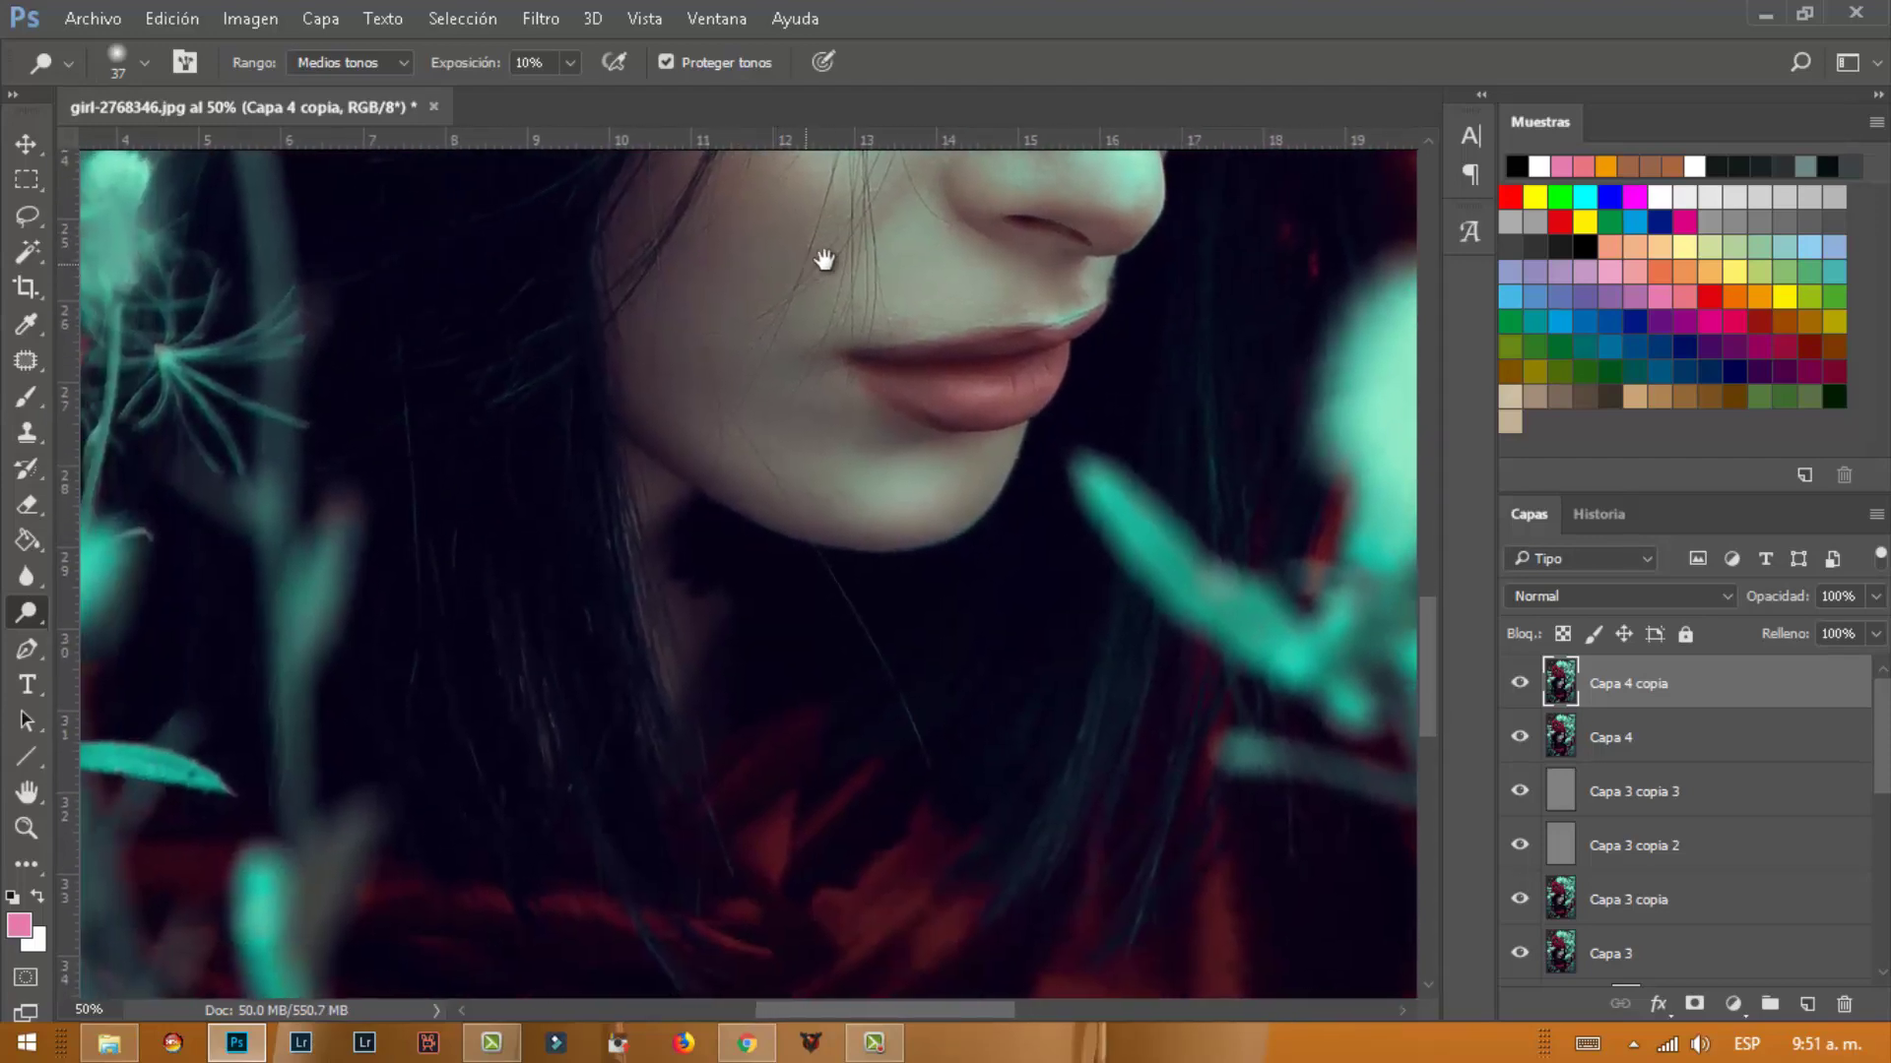
drag(751, 603, 789, 194)
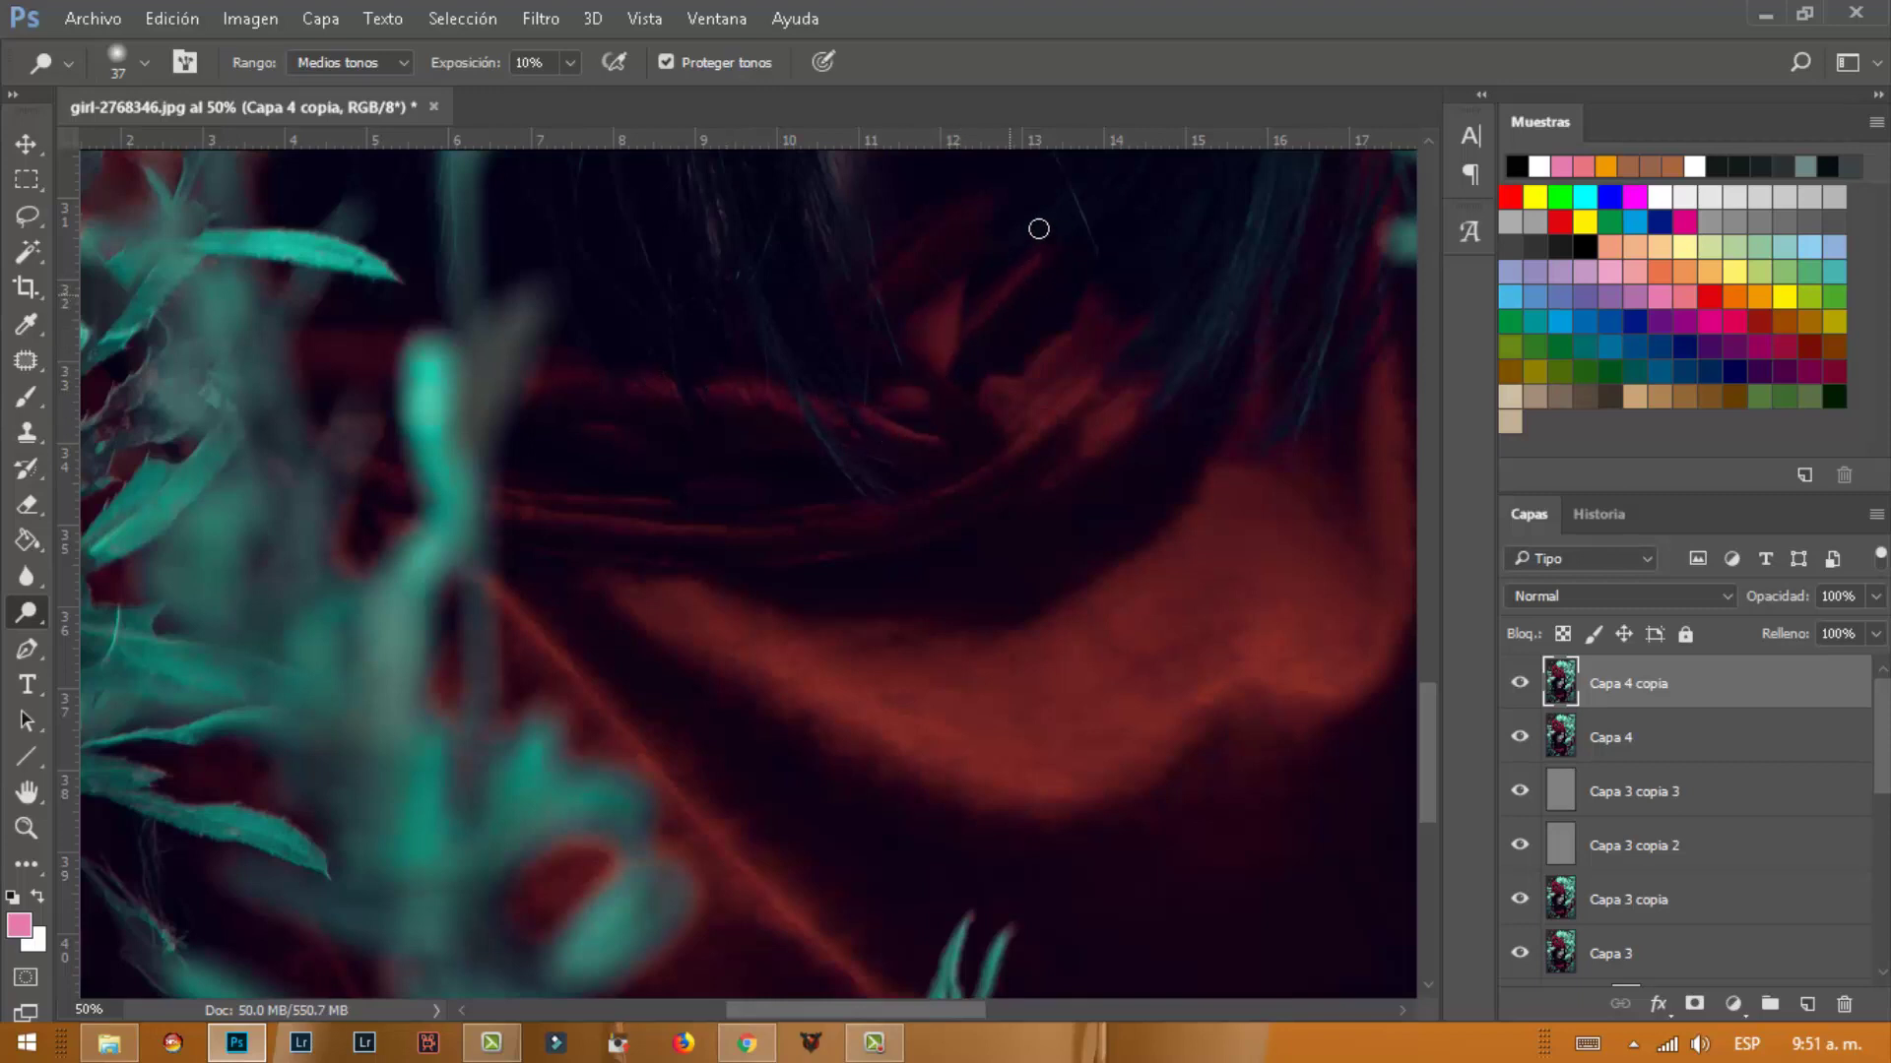
scroll(925, 266, down, 4)
drag(616, 309, 732, 483)
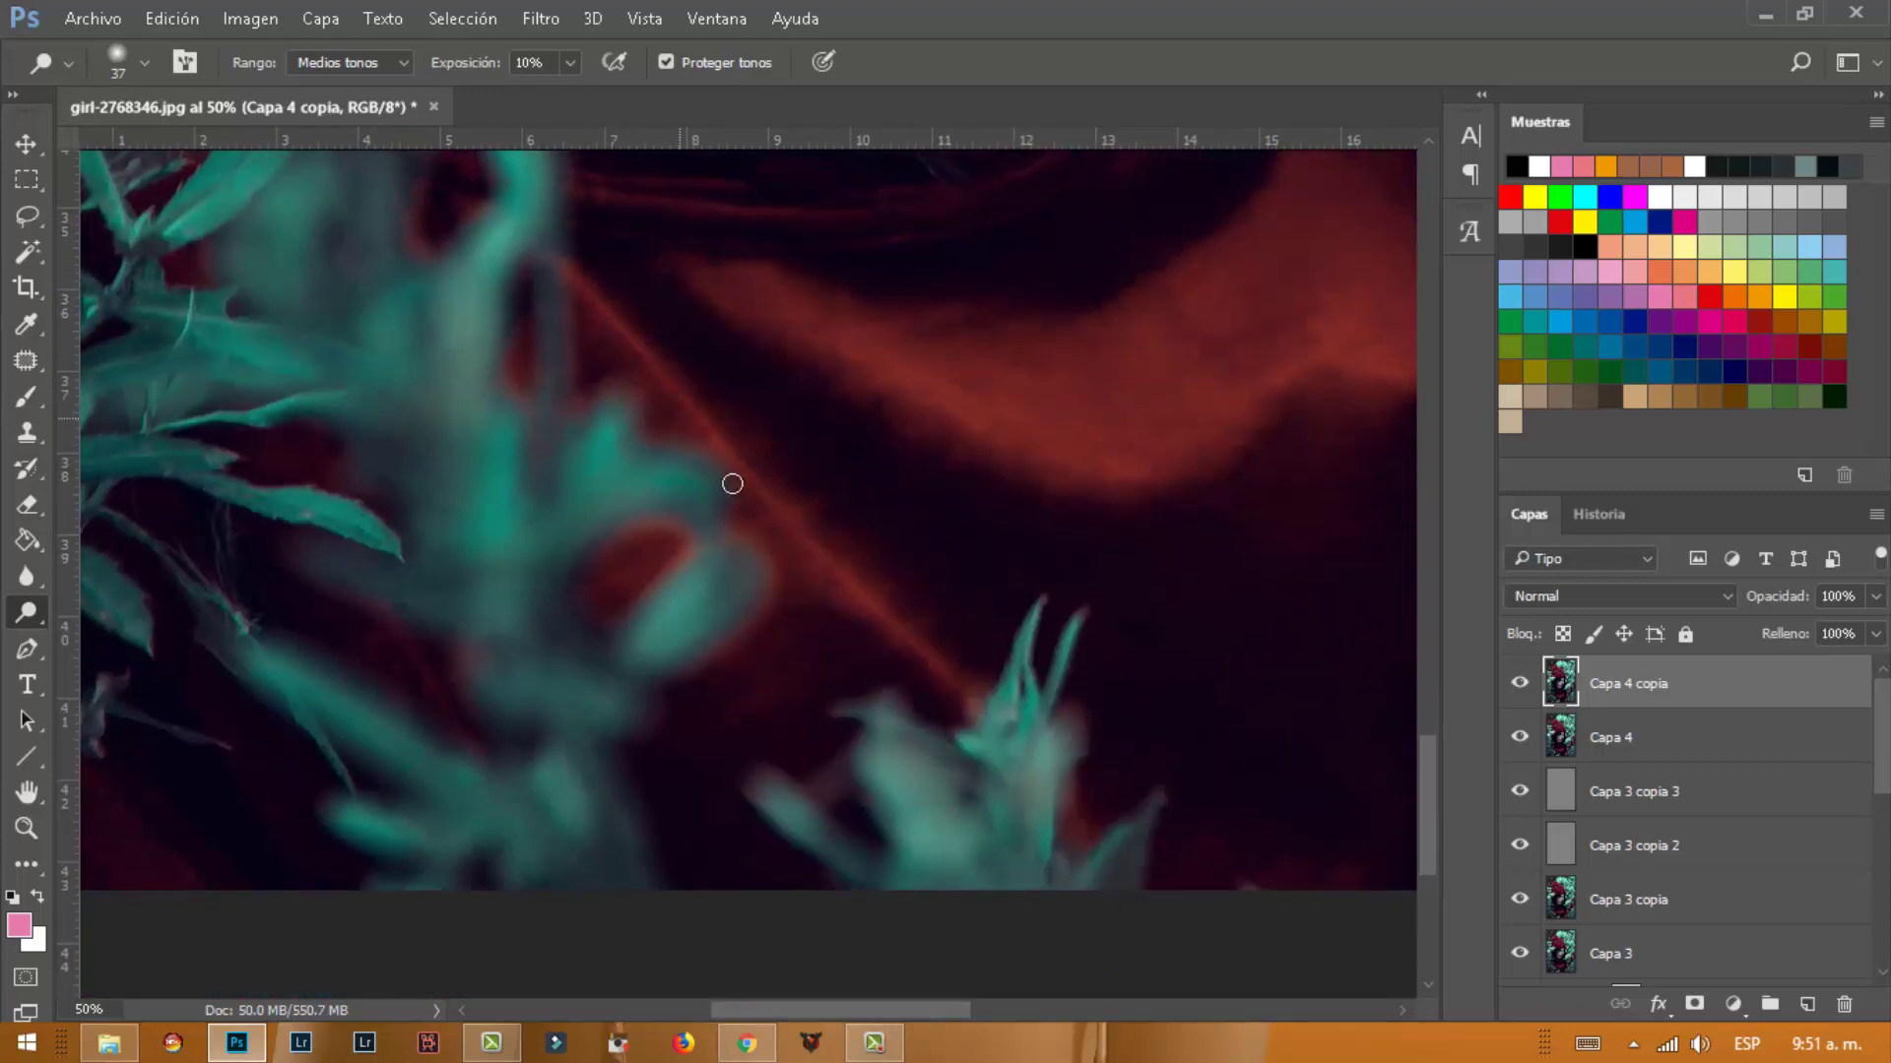
drag(1051, 543, 862, 583)
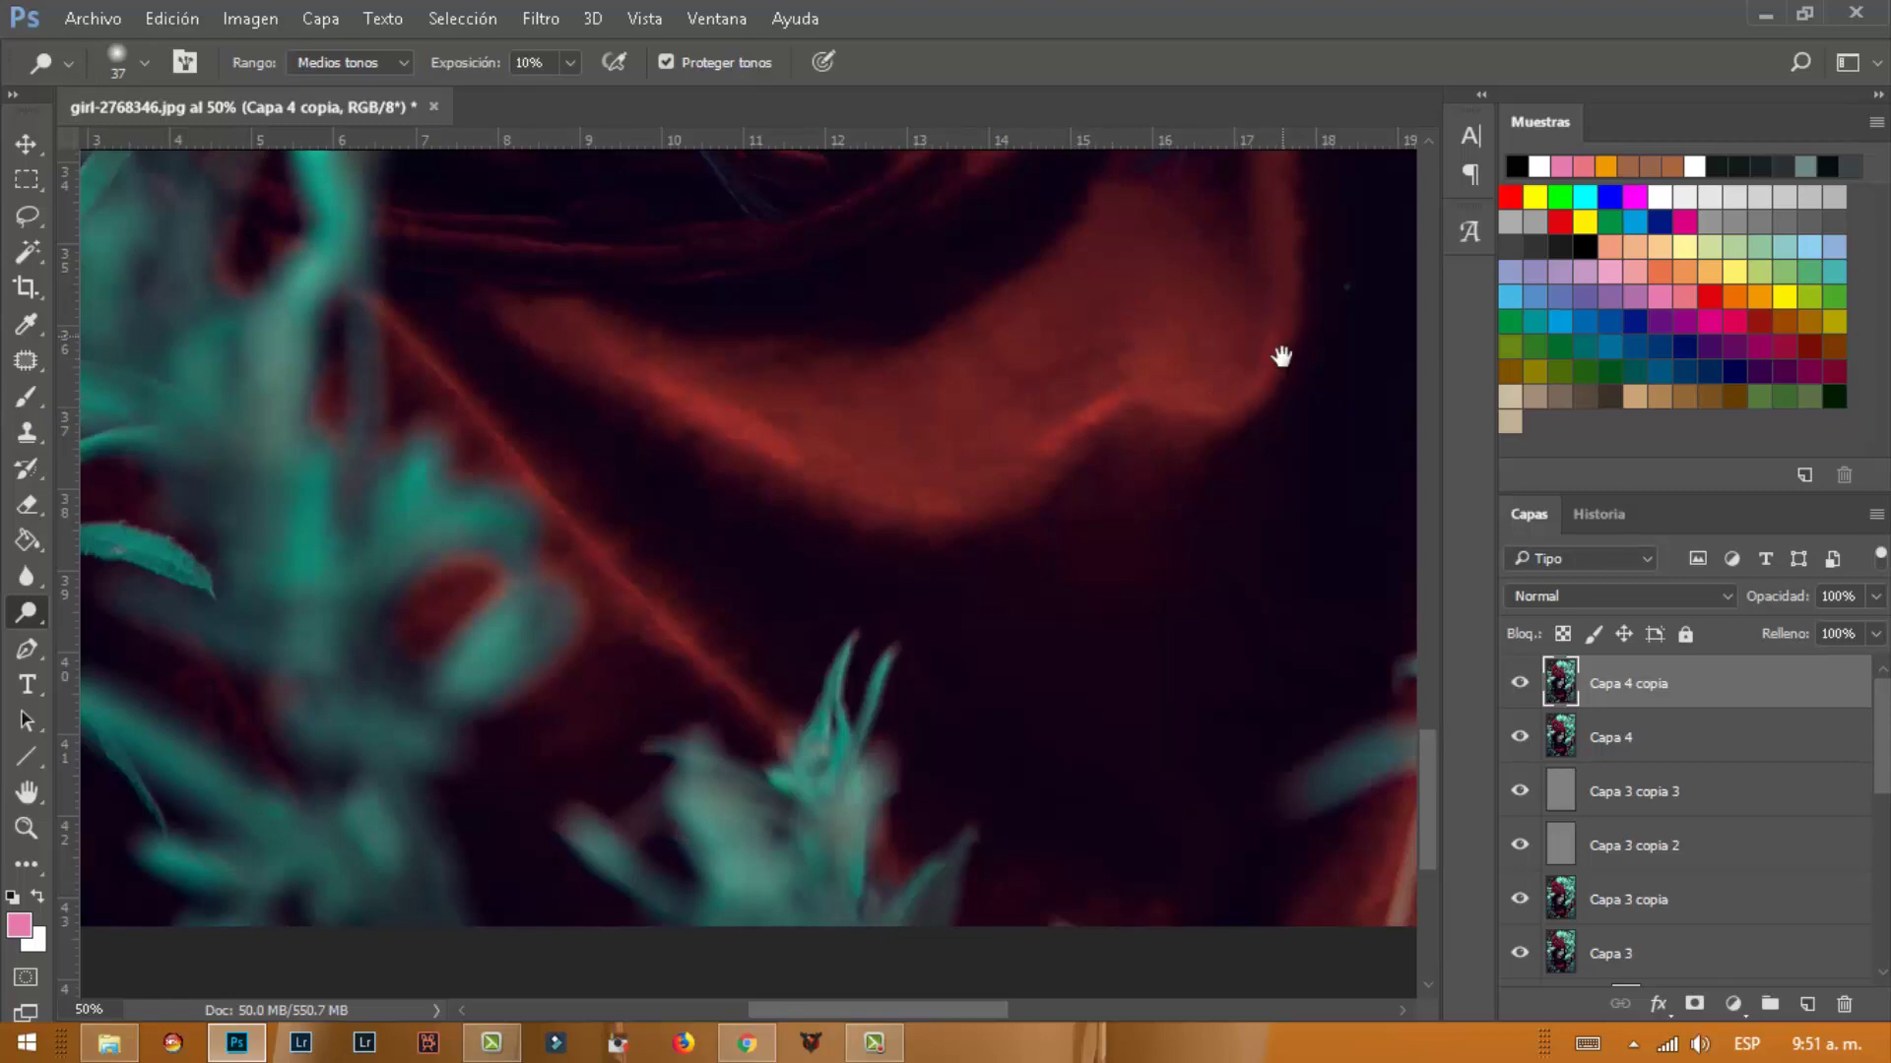
drag(1281, 356, 1071, 467)
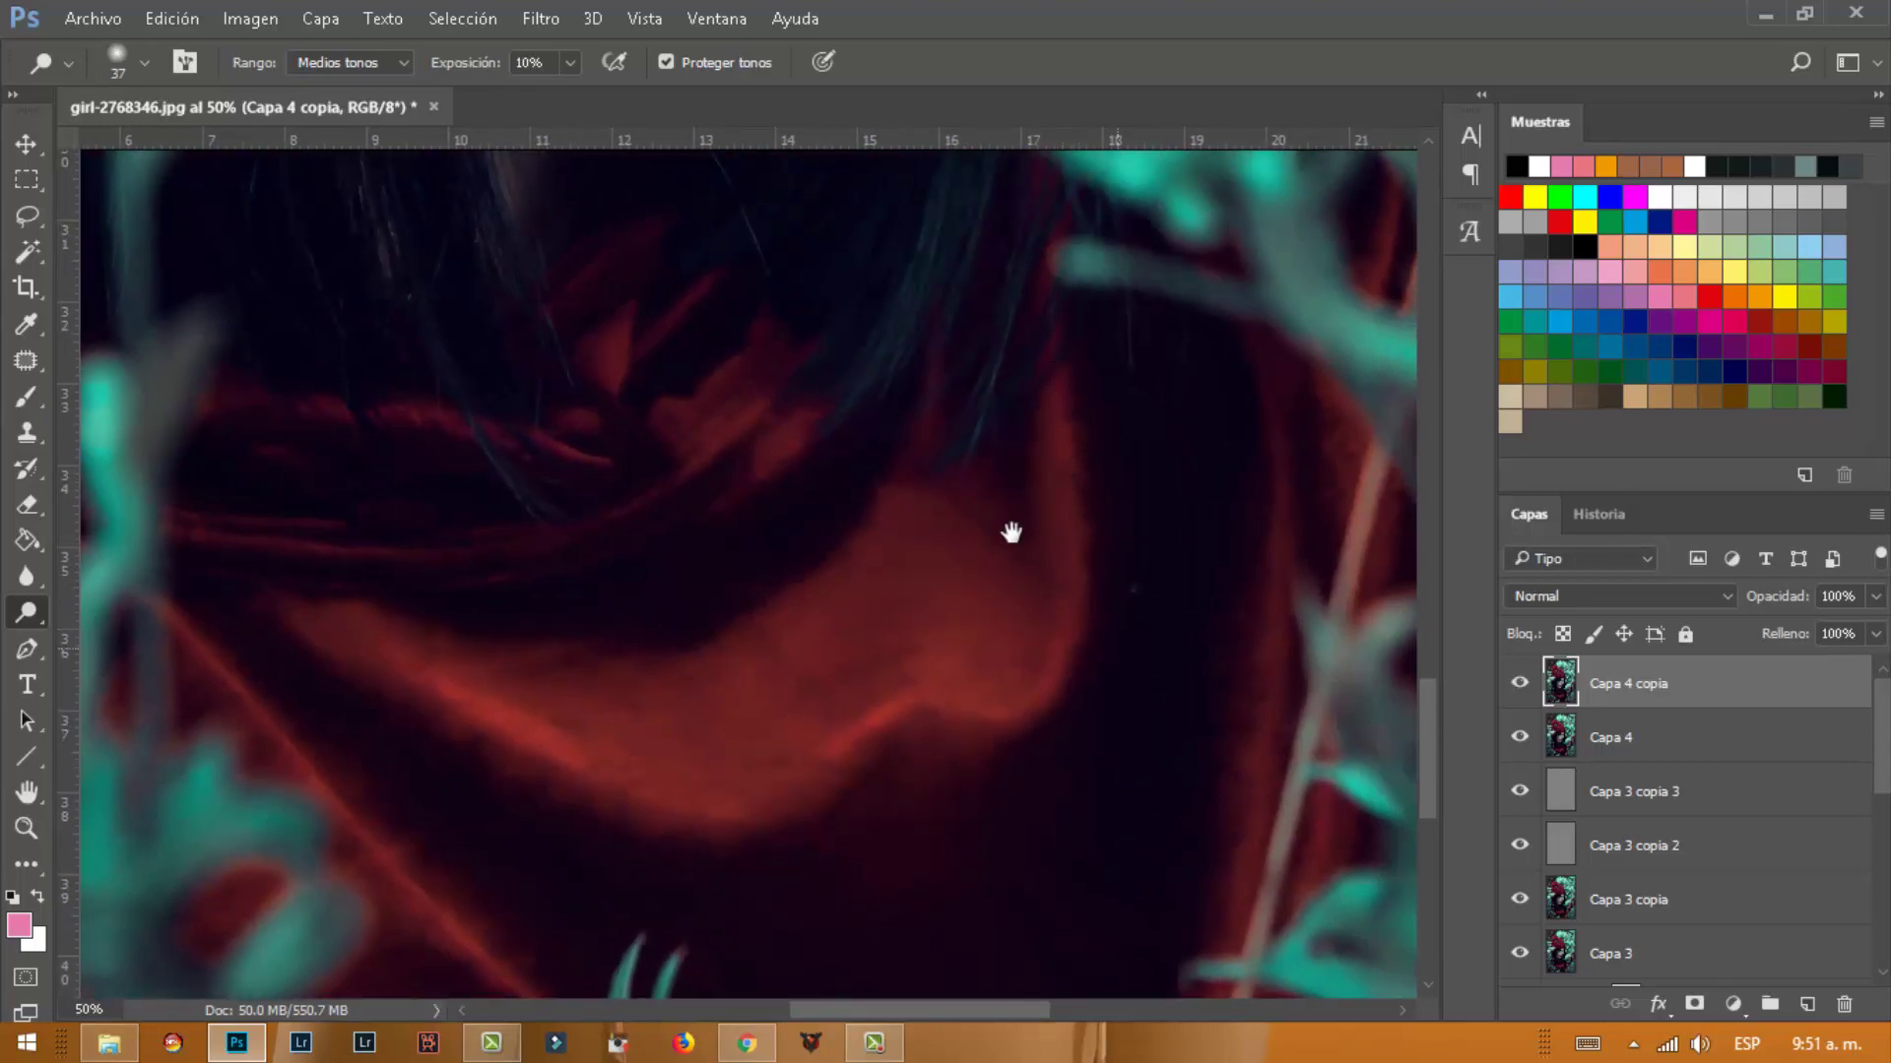
drag(1011, 532, 858, 267)
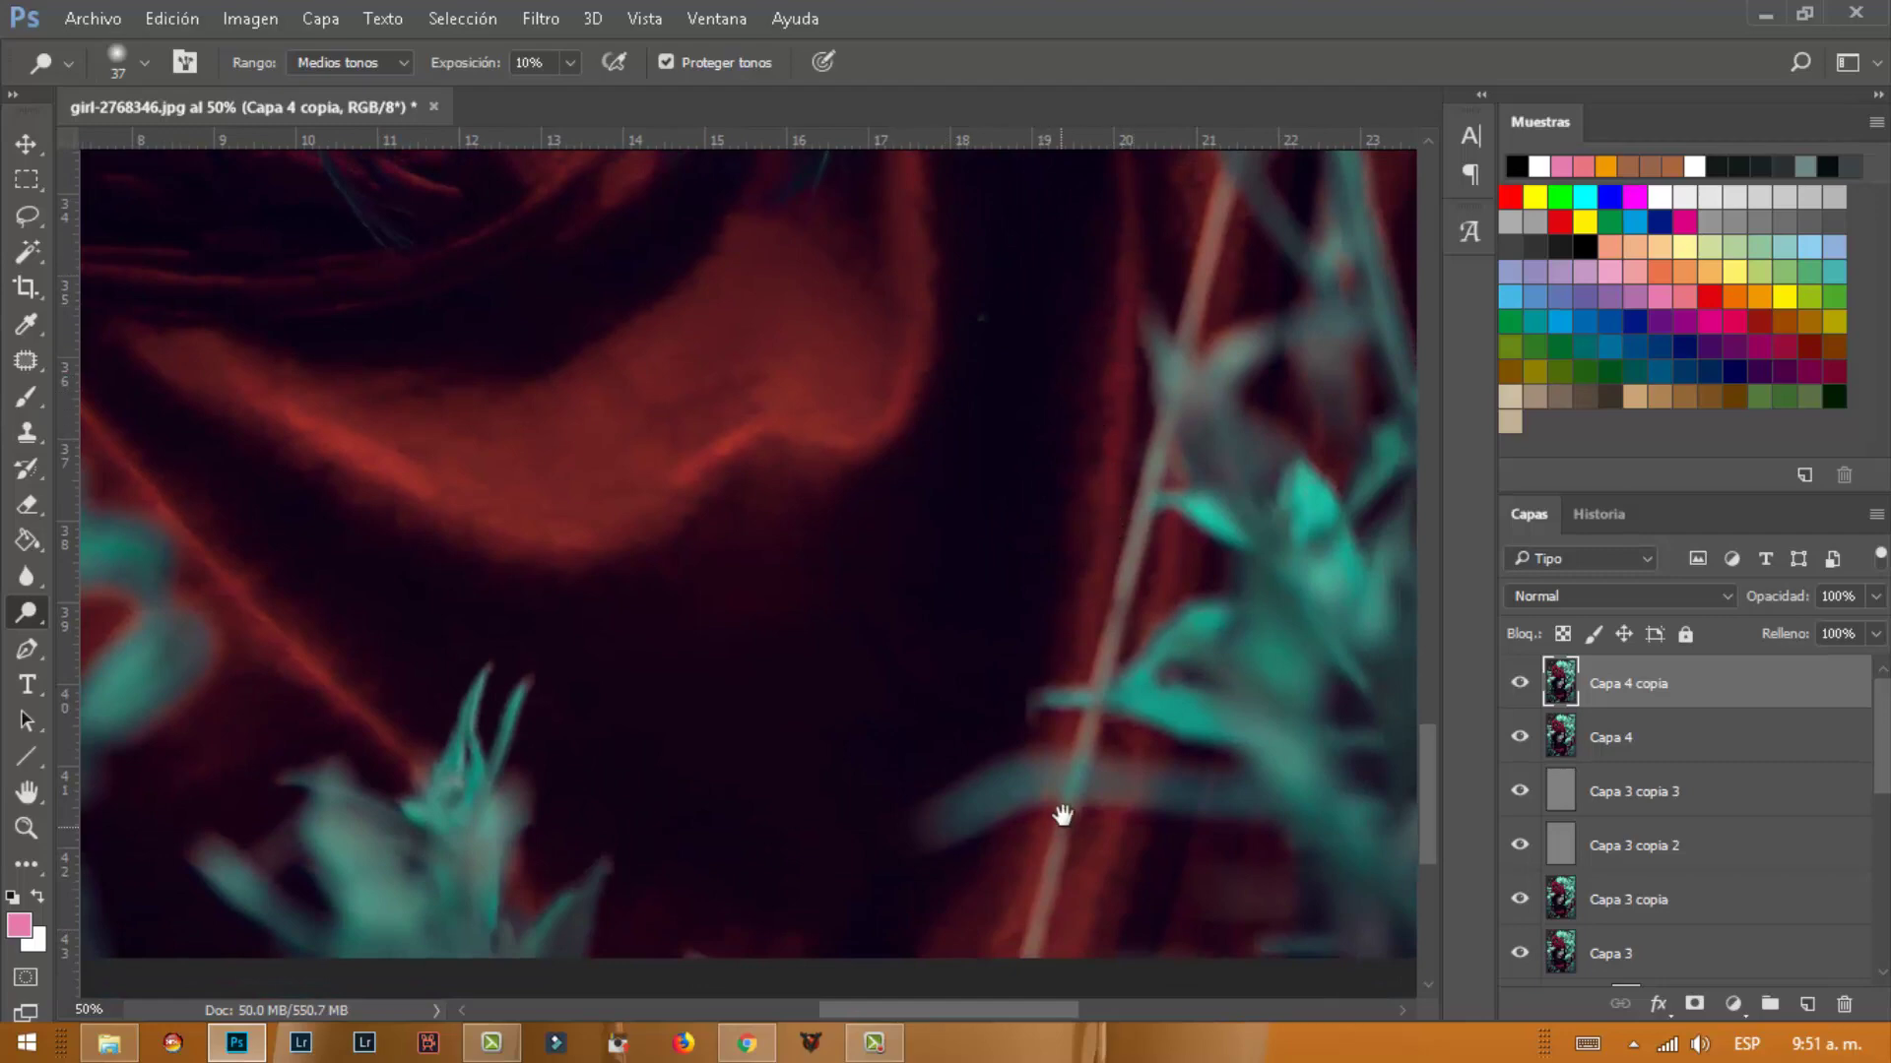
Dodge the eye, red collar and the girl's face with subtle strokes
mouse_move(1062, 815)
mouse_down()
mouse_move(1069, 548)
mouse_move(1013, 625)
mouse_move(856, 984)
mouse_up()
drag(1072, 427, 911, 756)
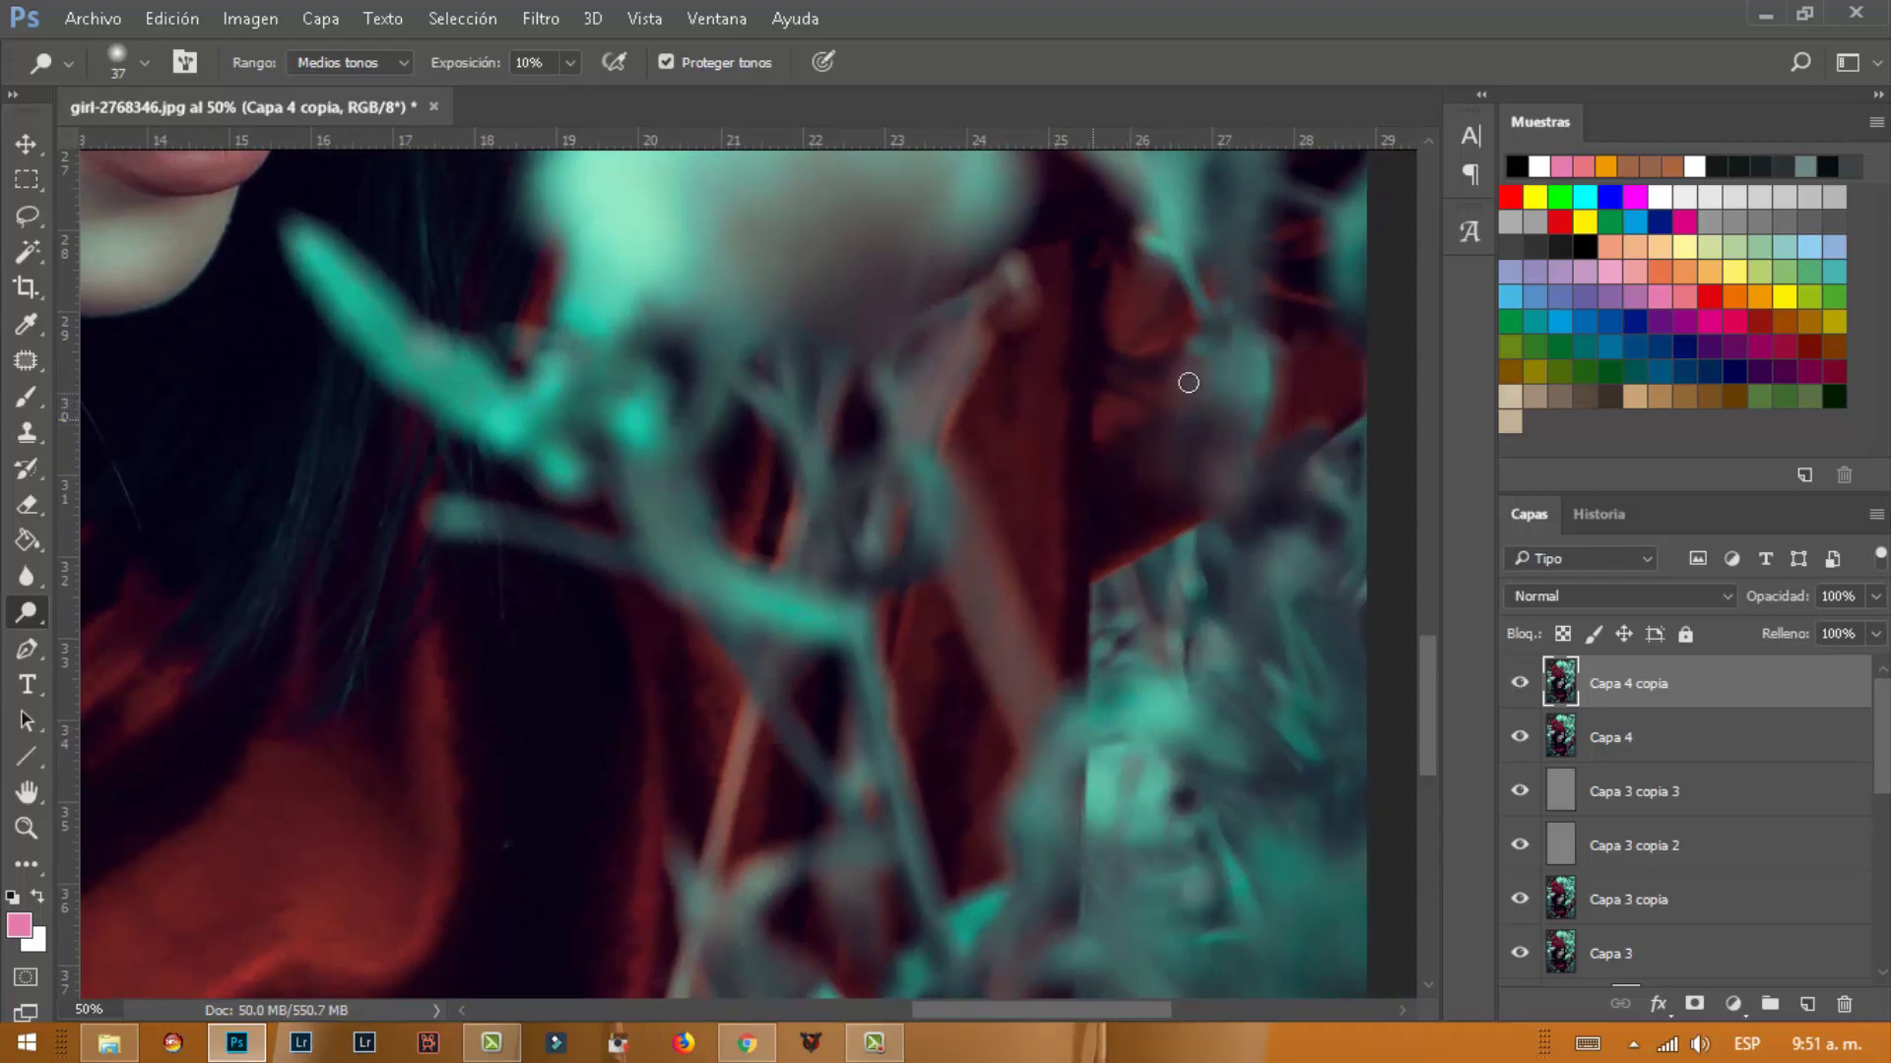
mouse_move(1178, 313)
mouse_down()
mouse_move(916, 545)
mouse_move(959, 764)
mouse_up()
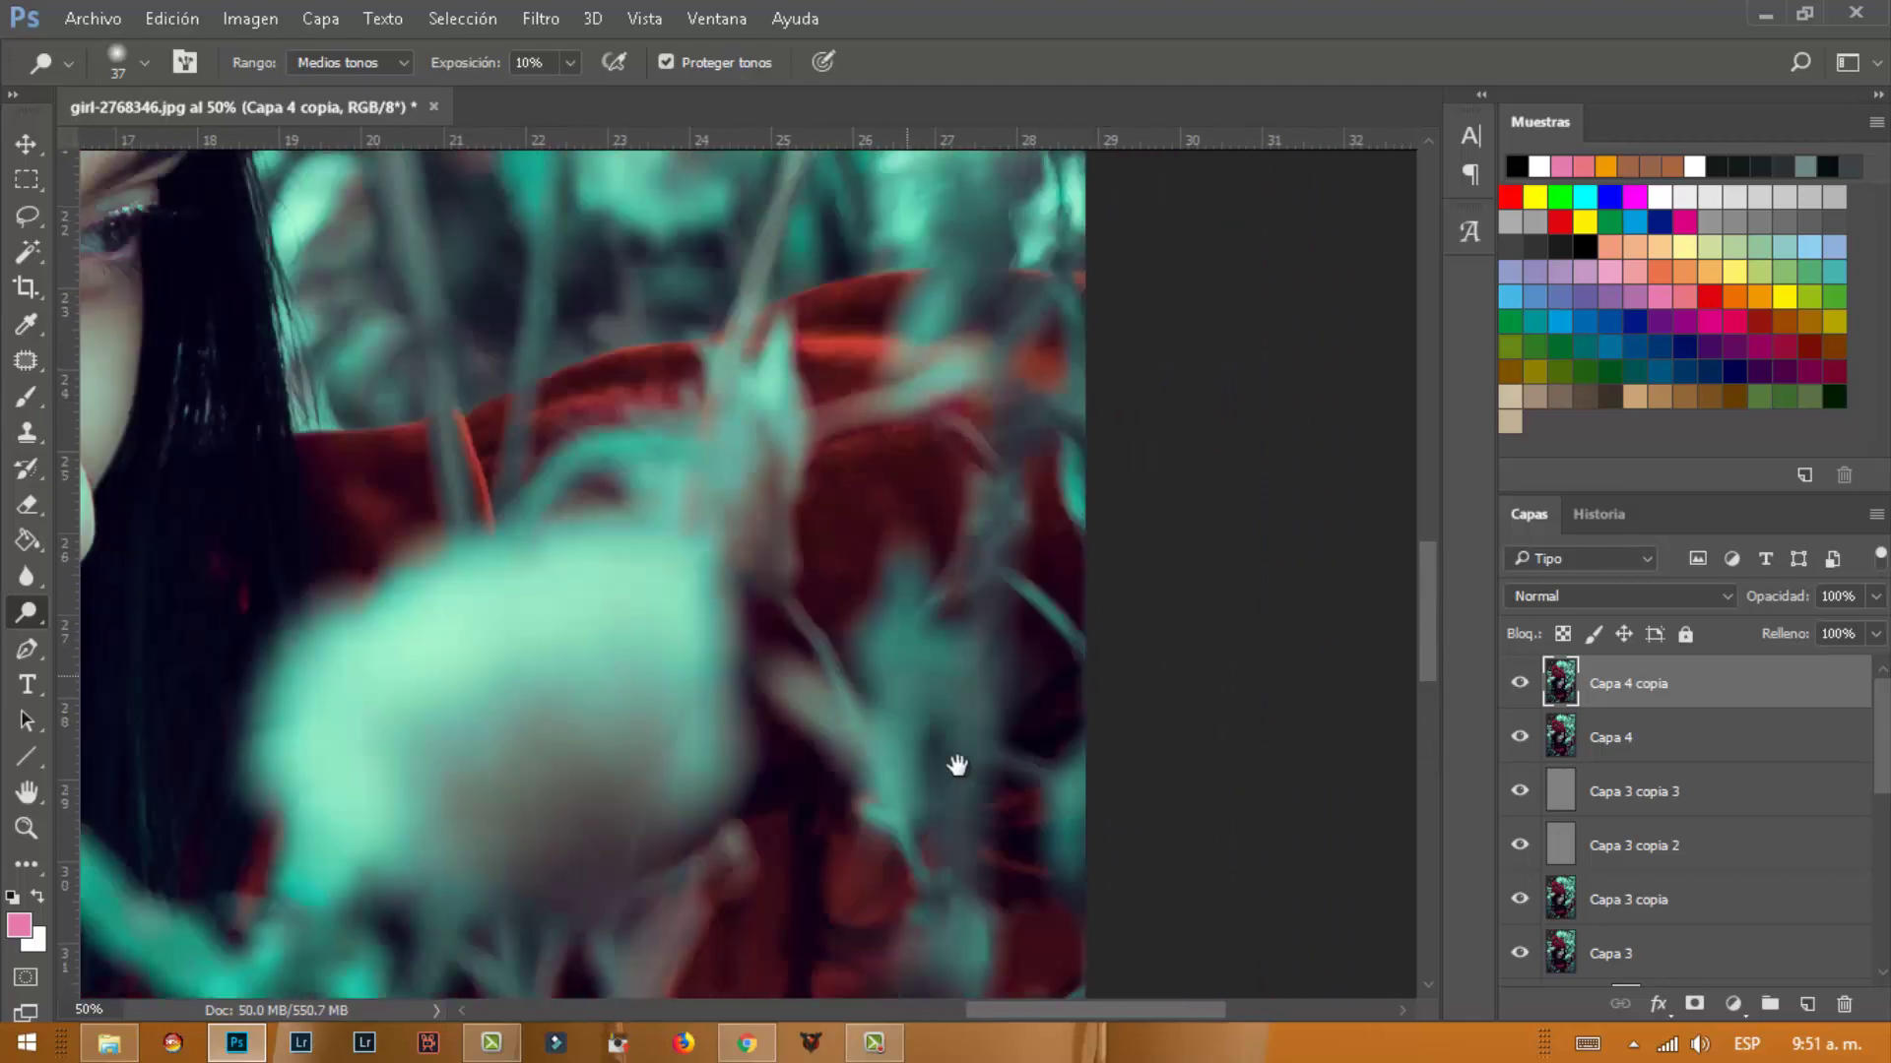
drag(935, 335, 935, 529)
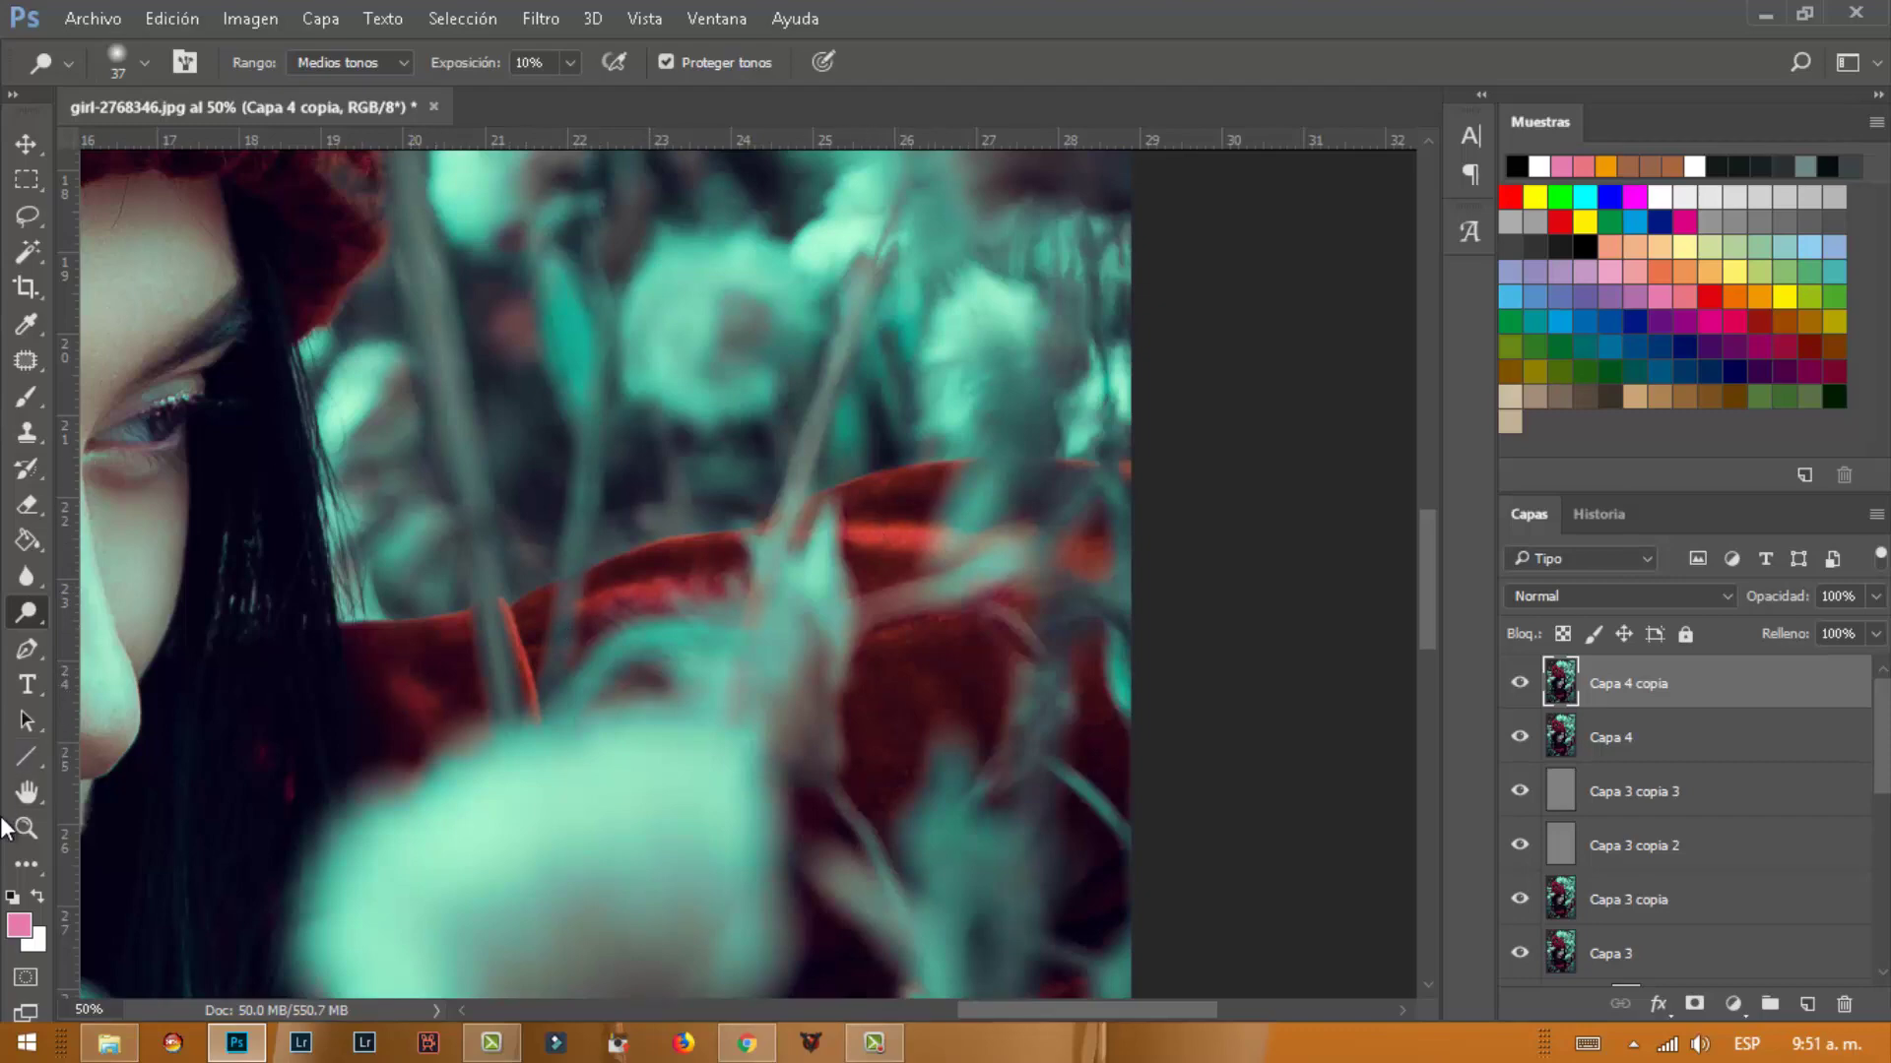
drag(302, 550, 912, 473)
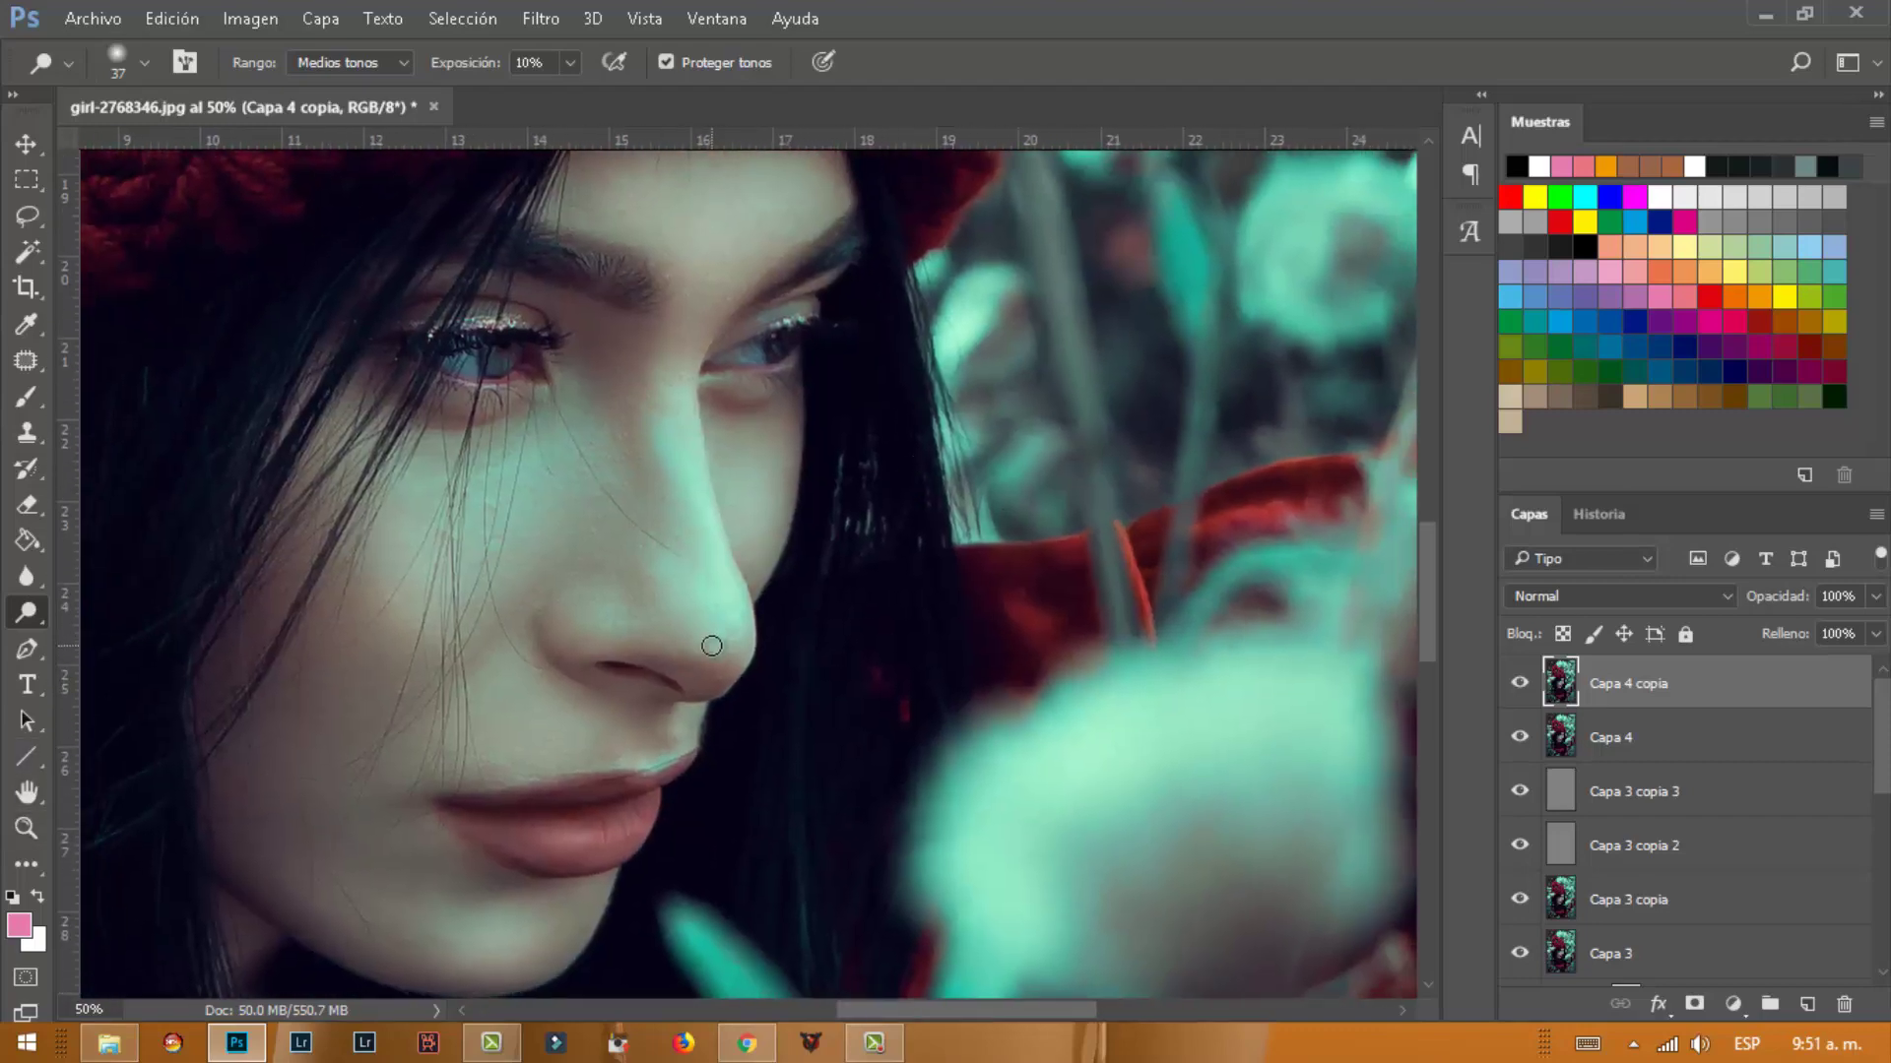
drag(520, 494, 624, 453)
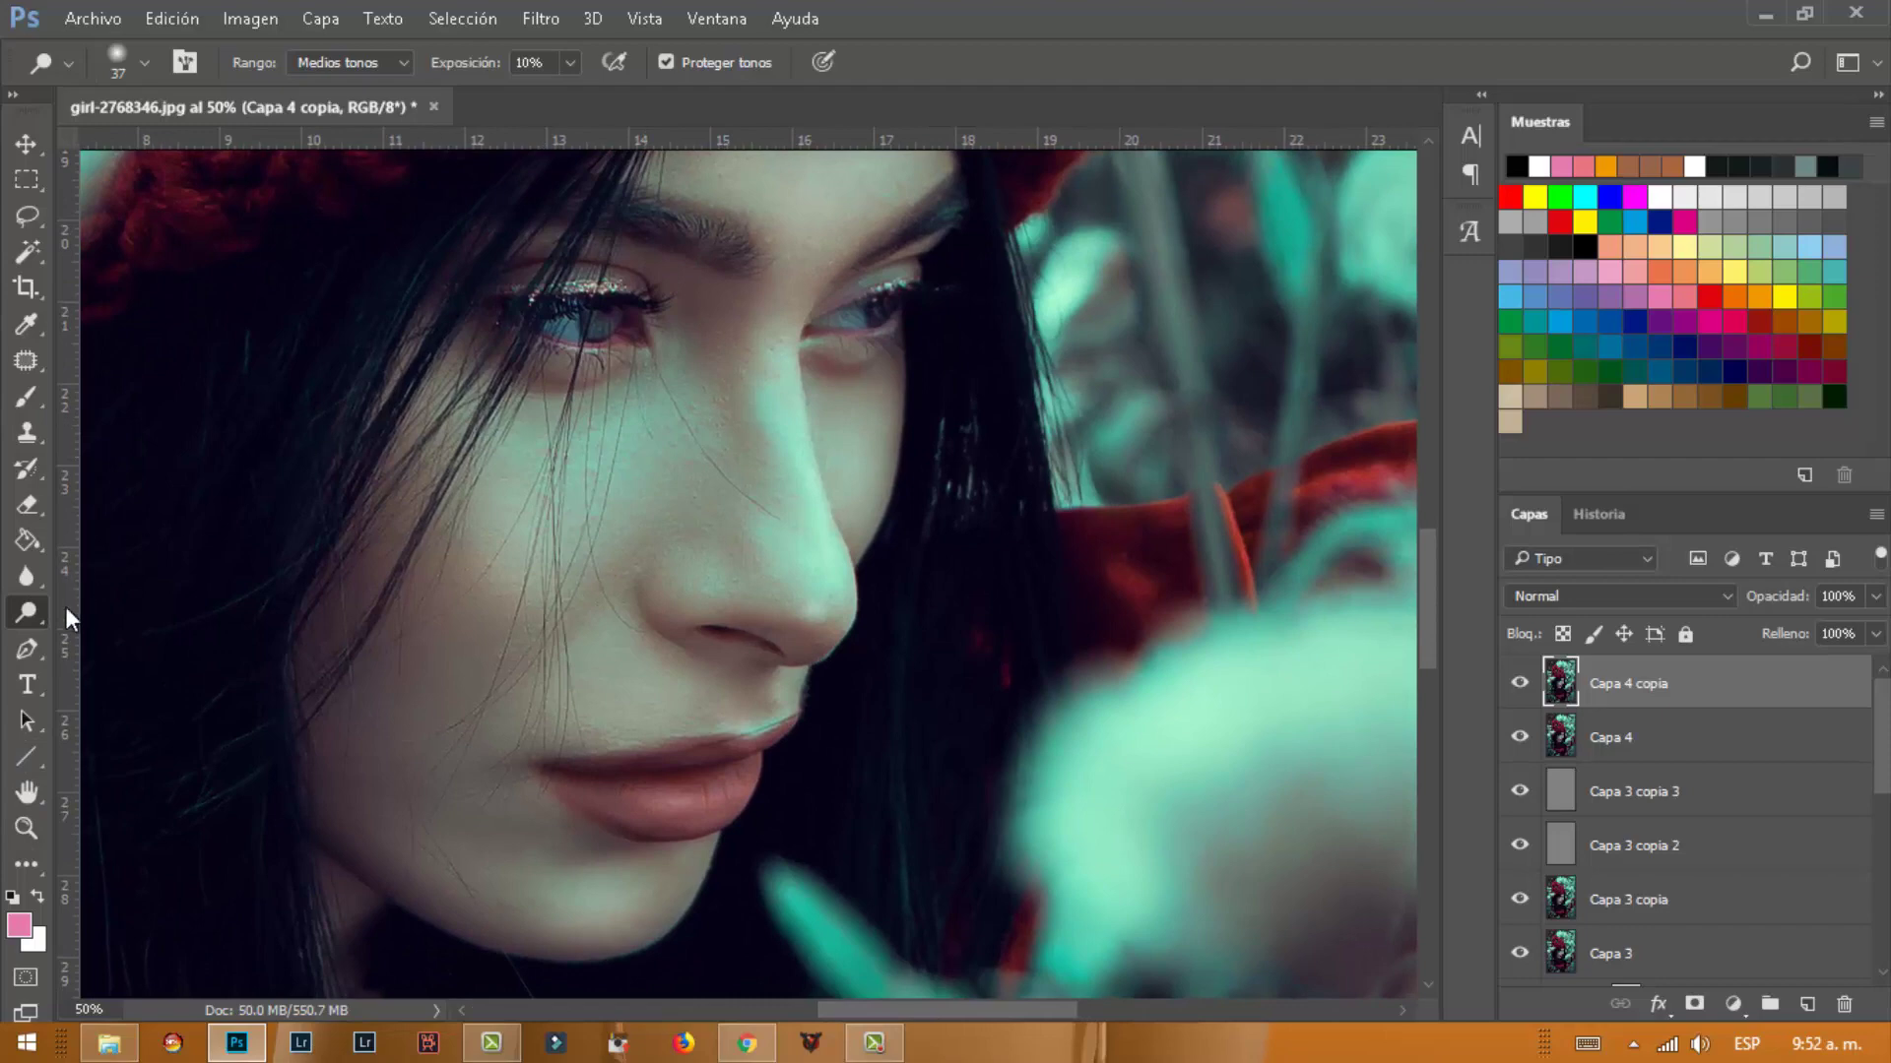
Switch to the Burn tool and try brush sizes of 136 and 338 px
right_click(32, 608)
click(196, 670)
right_click(669, 441)
click(902, 475)
text(136)
key(Return)
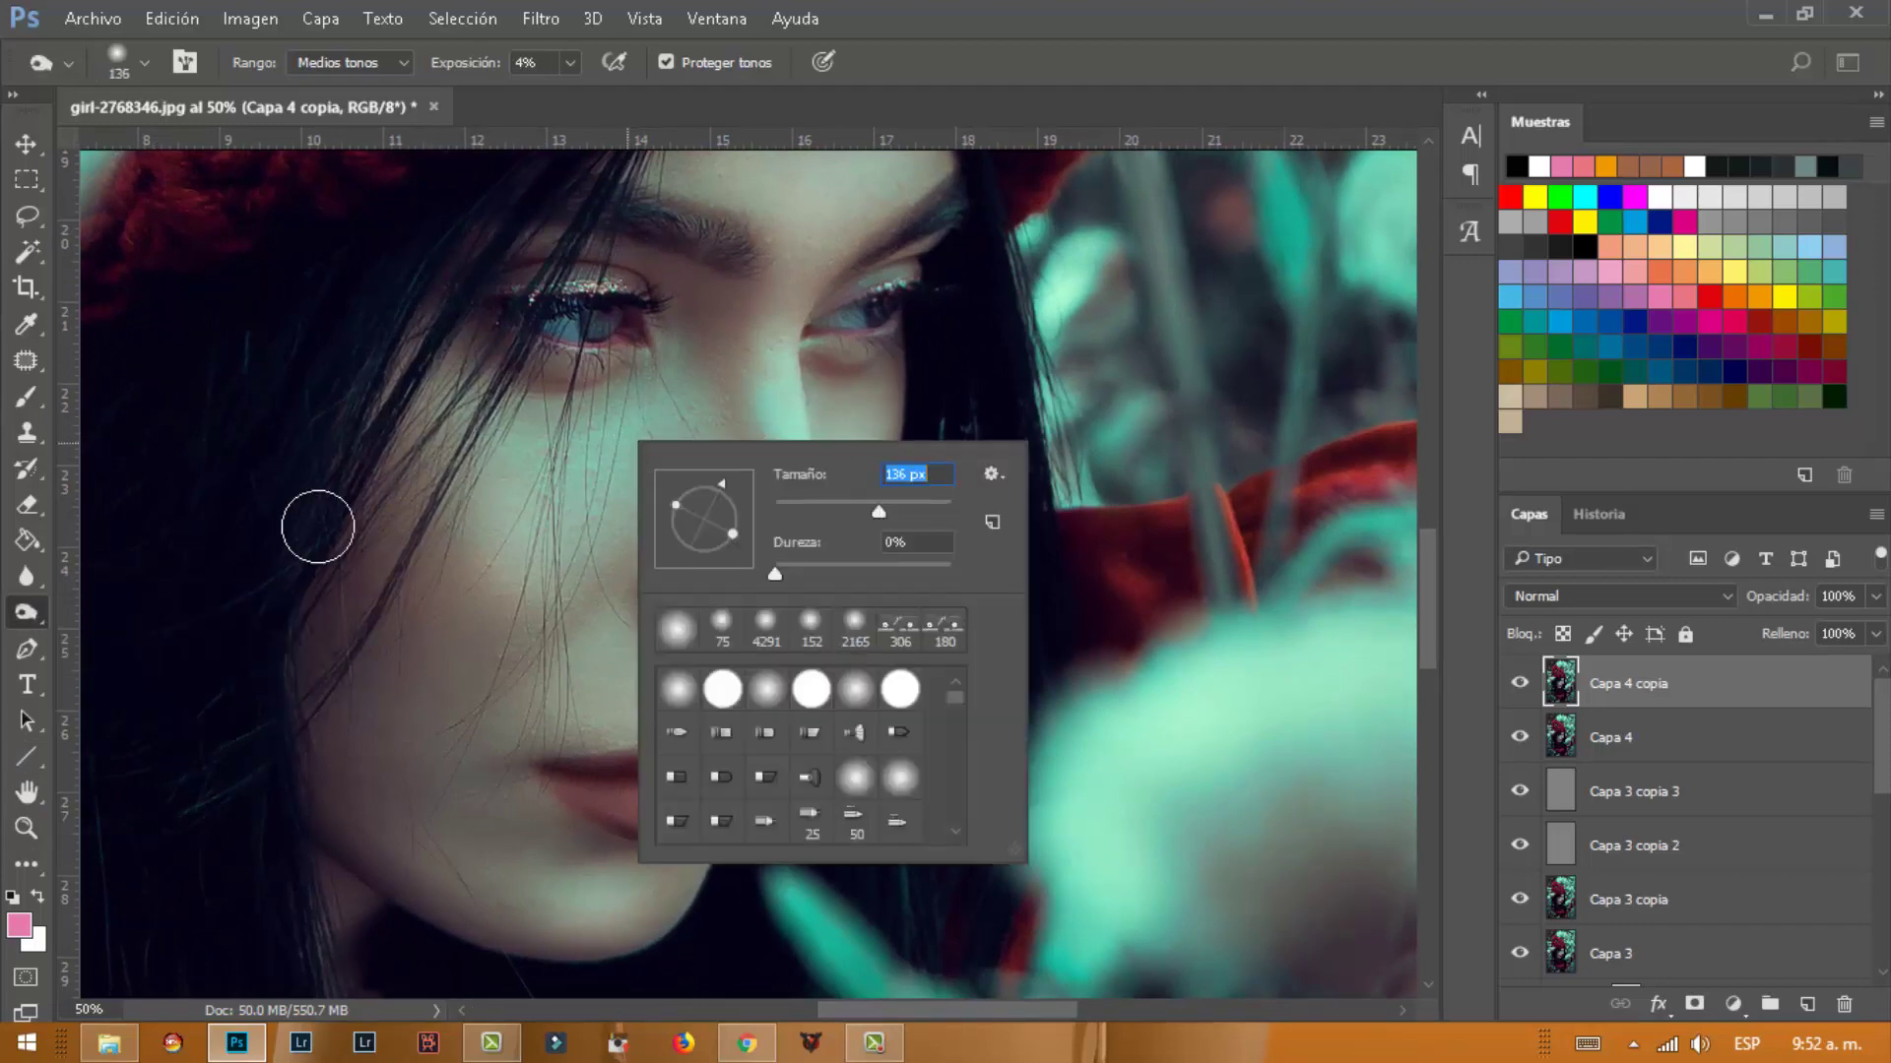
text(338)
key(Return)
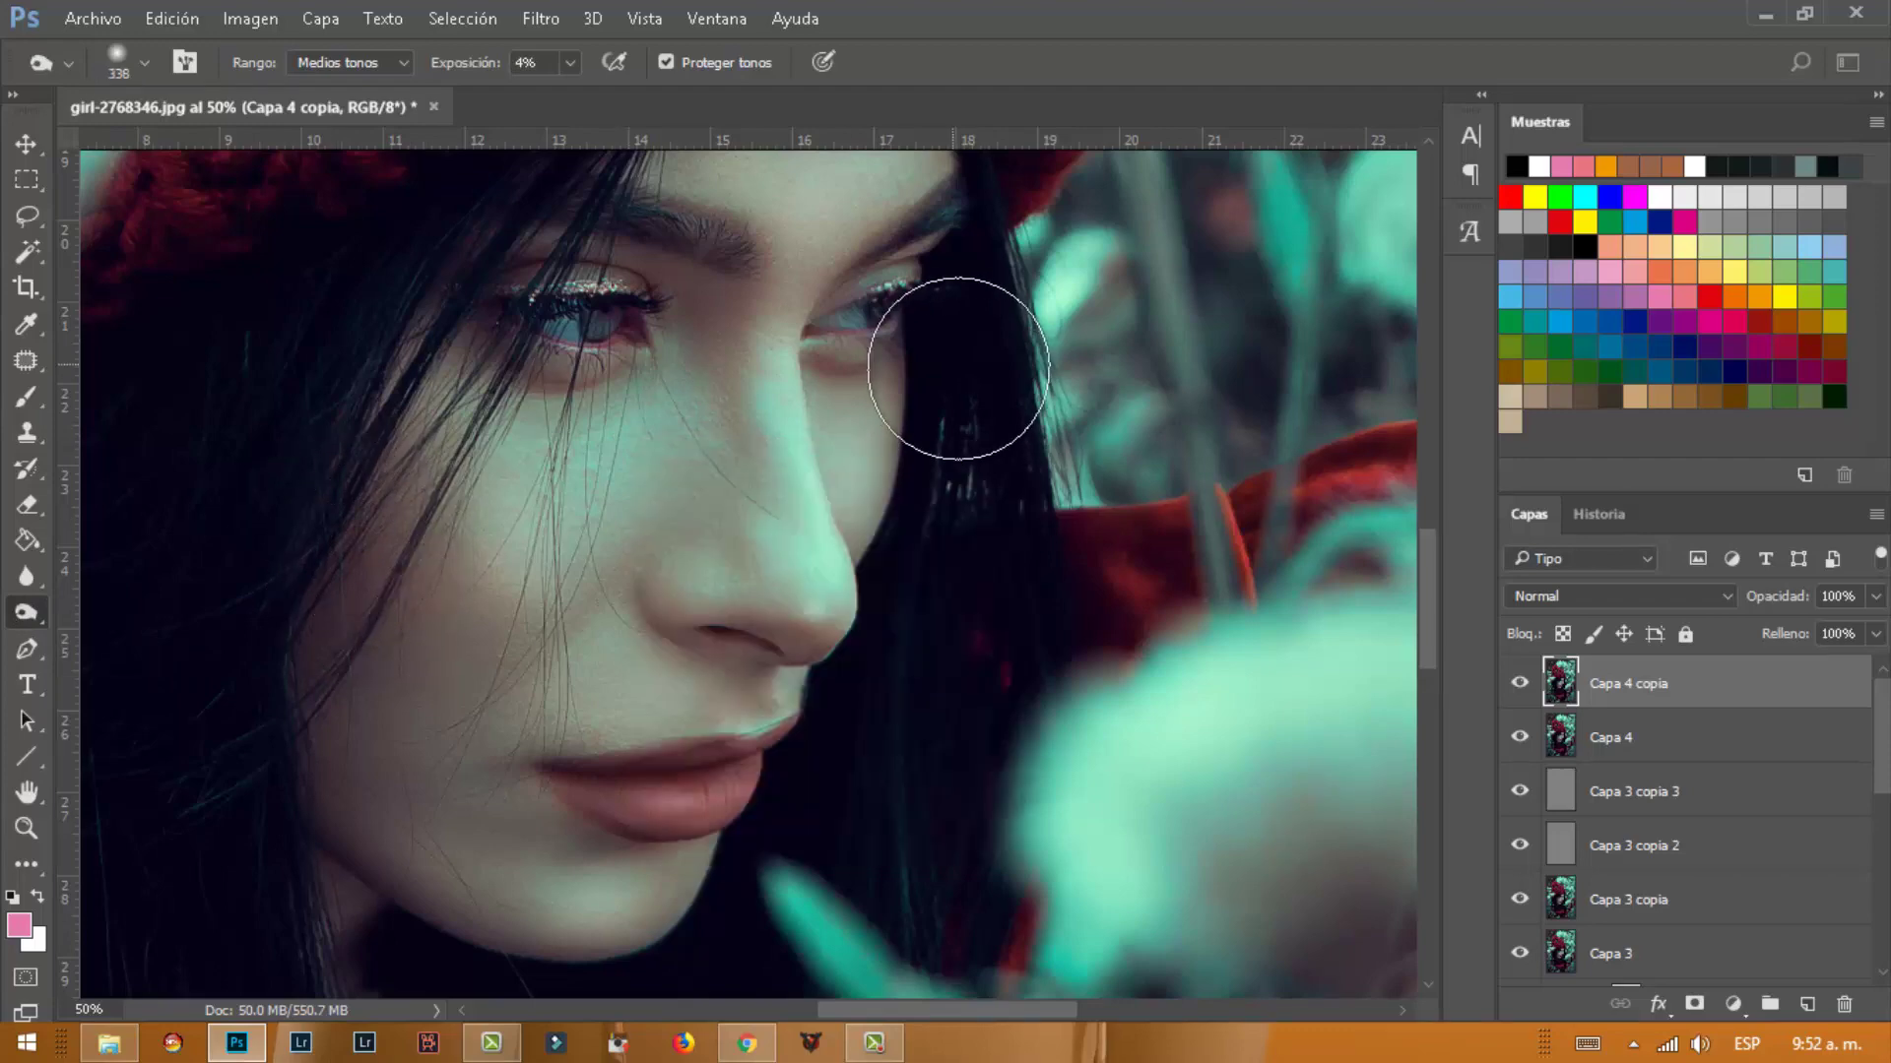
Pan to the top of the hat and settle the soft burn brush at 183 px
scroll(955, 384, up, 5)
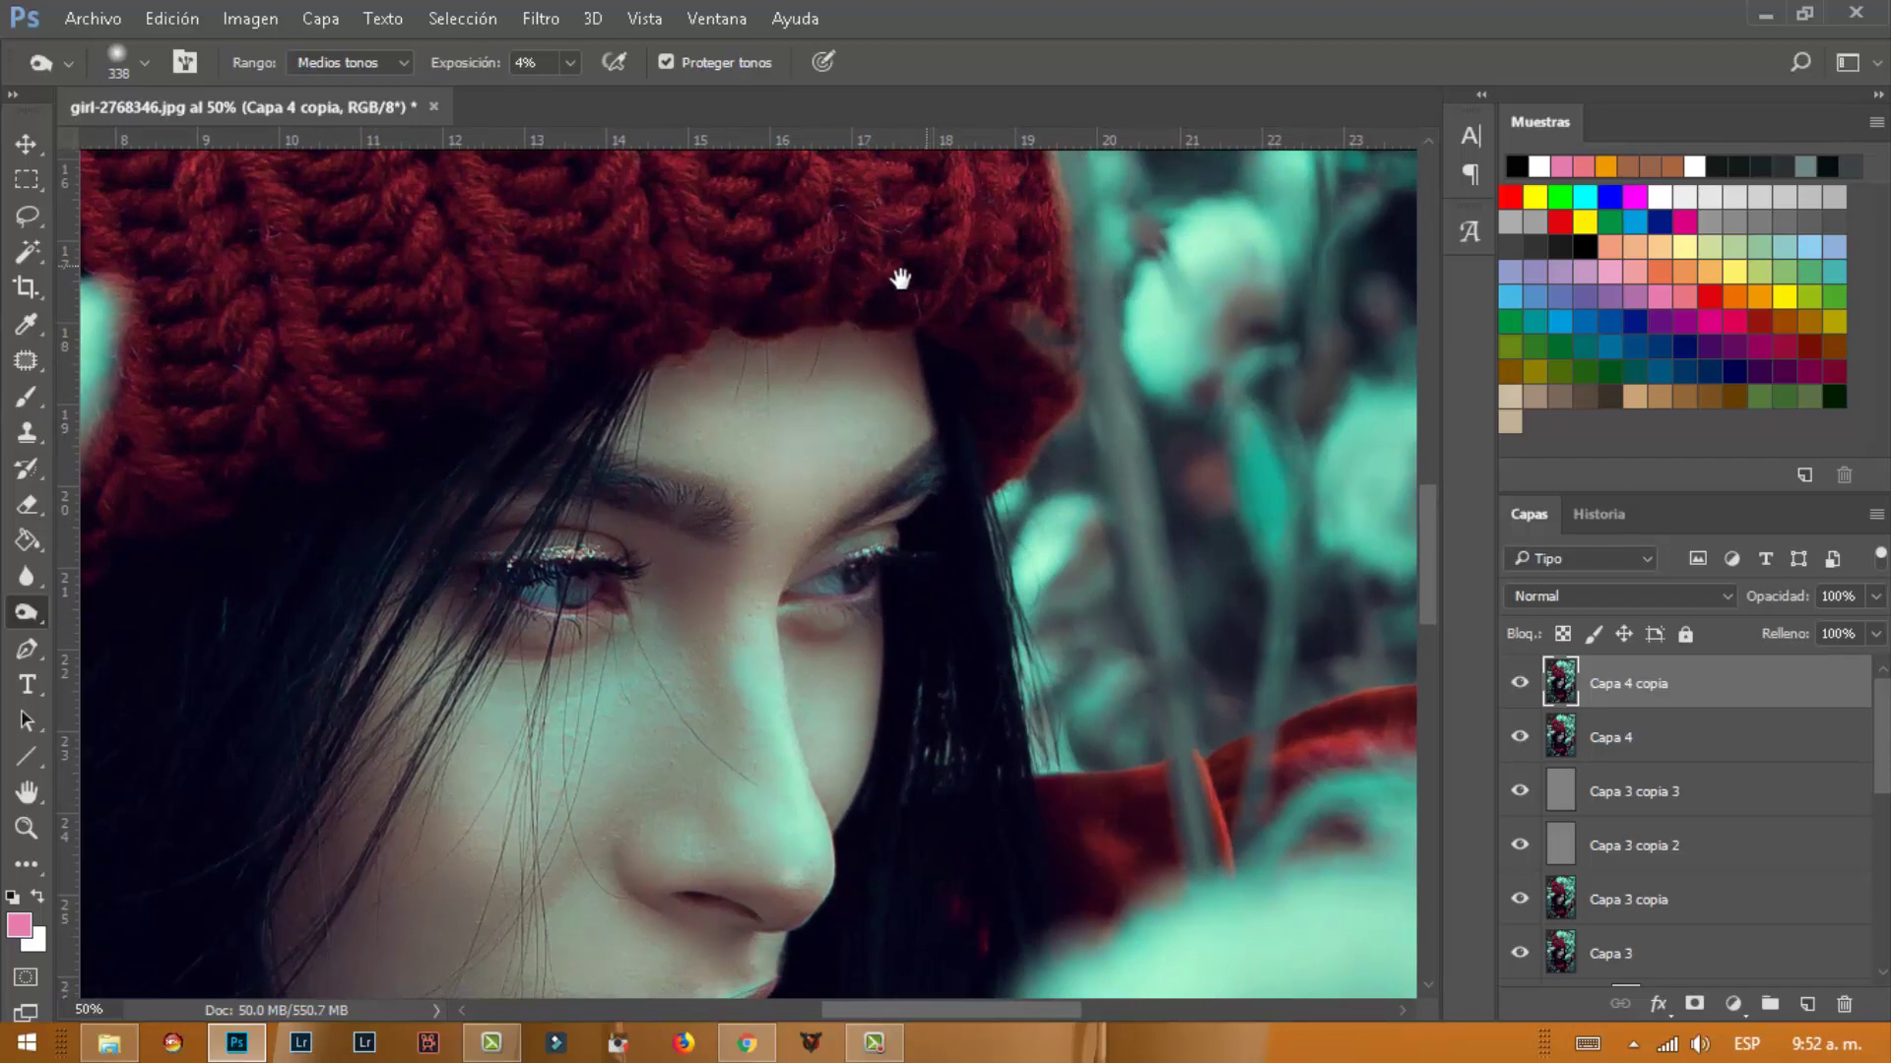
drag(899, 275, 1216, 738)
drag(963, 346, 867, 259)
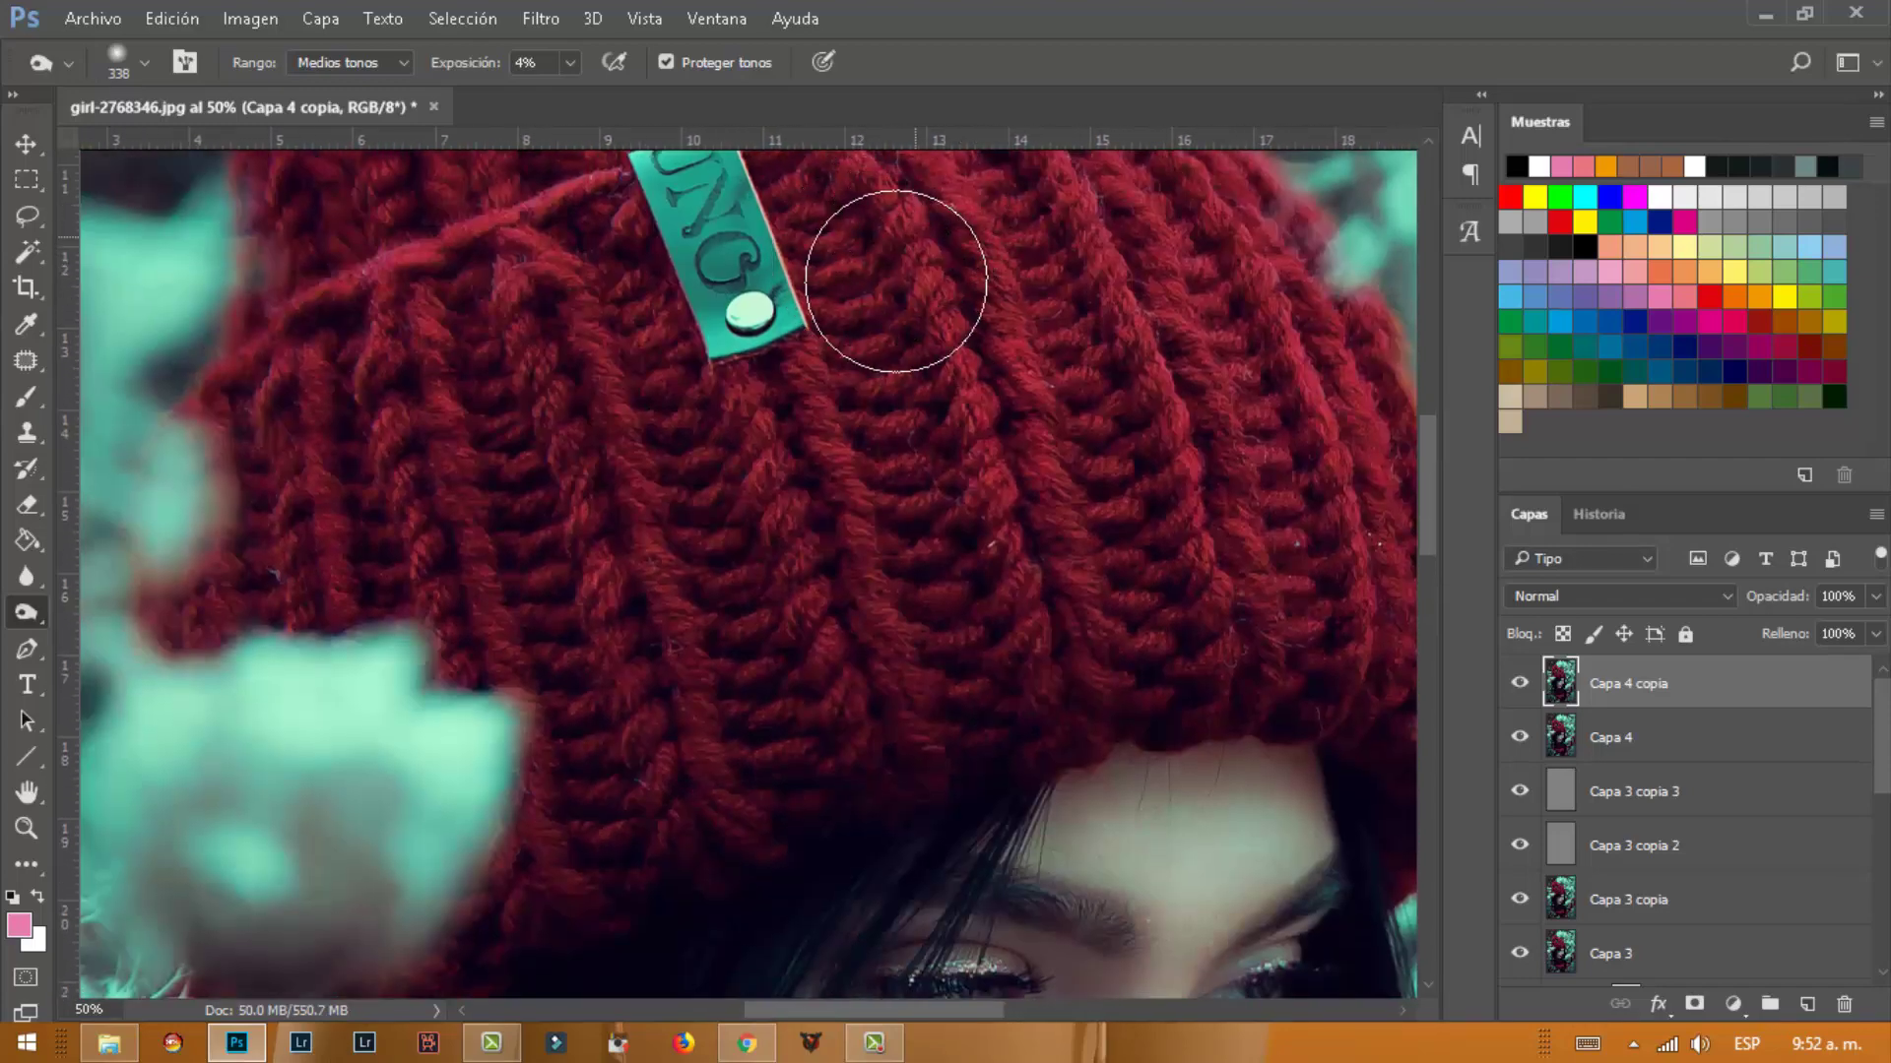
right_click(897, 323)
text(95)
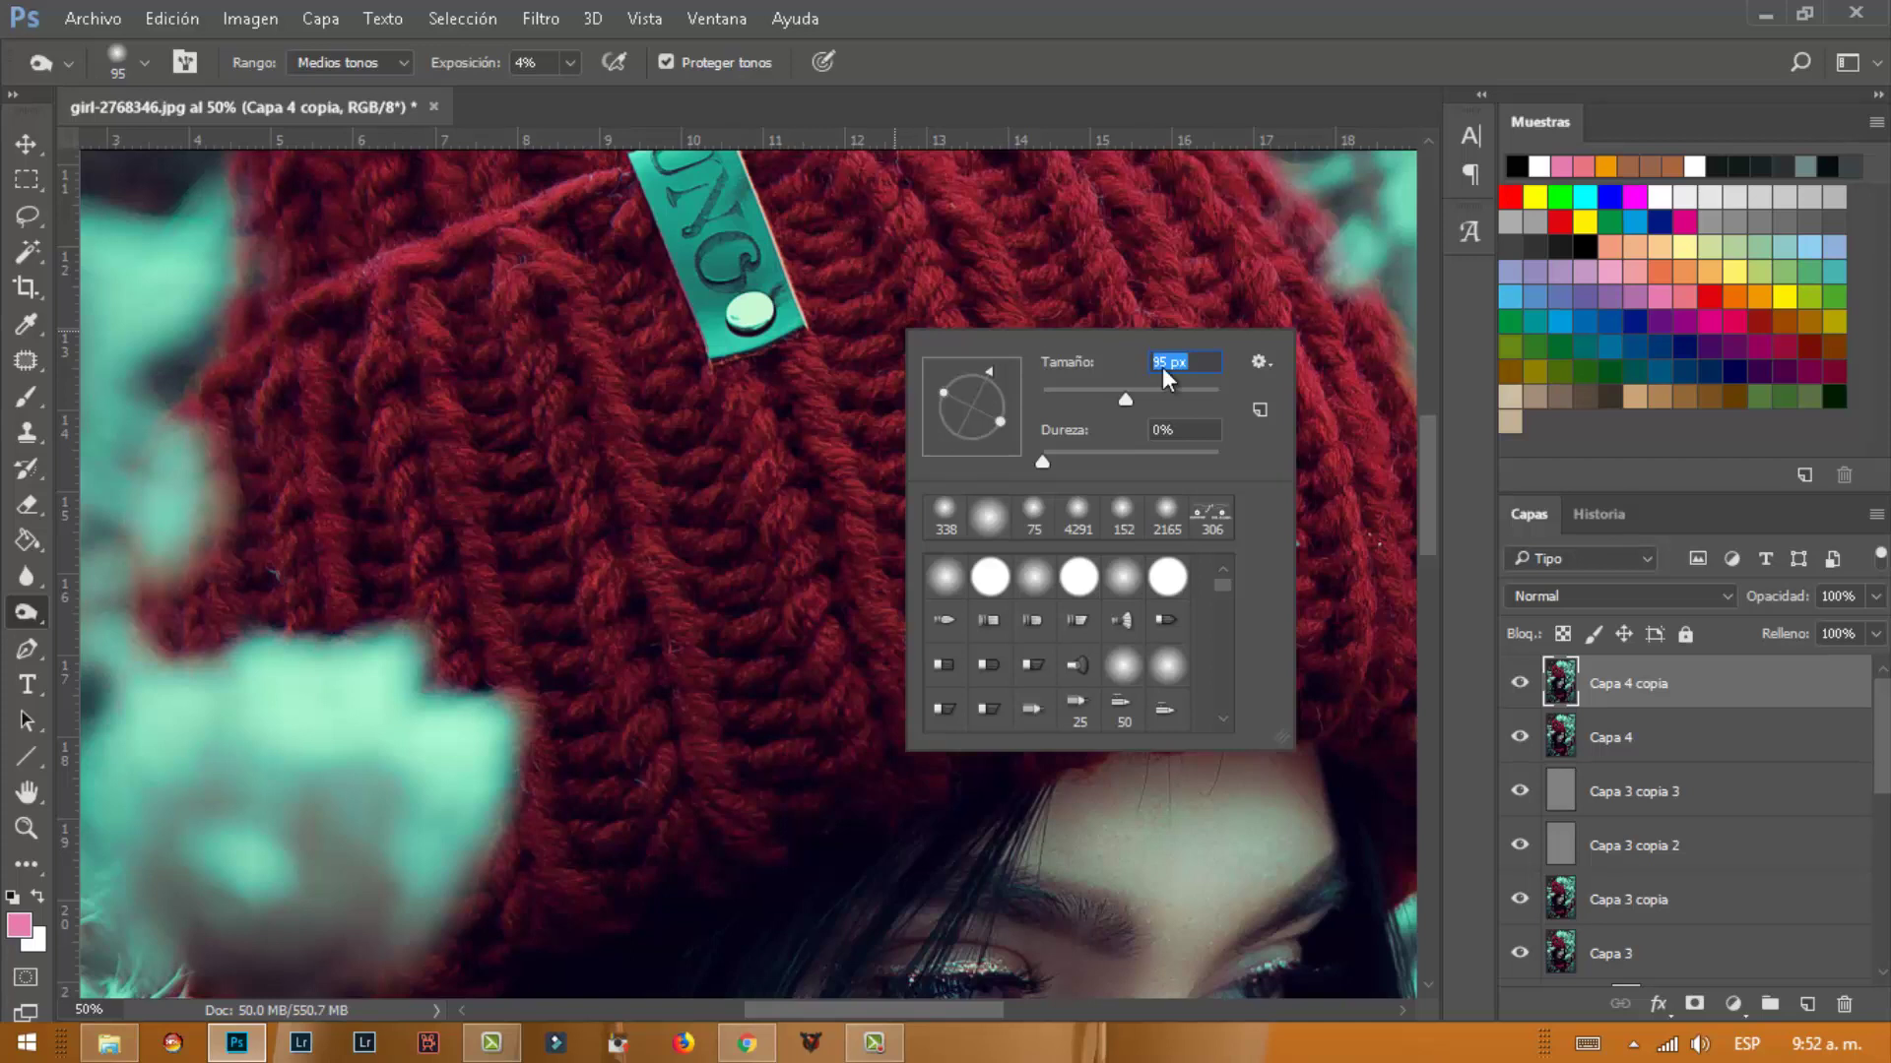
click(1178, 399)
click(1167, 399)
click(822, 208)
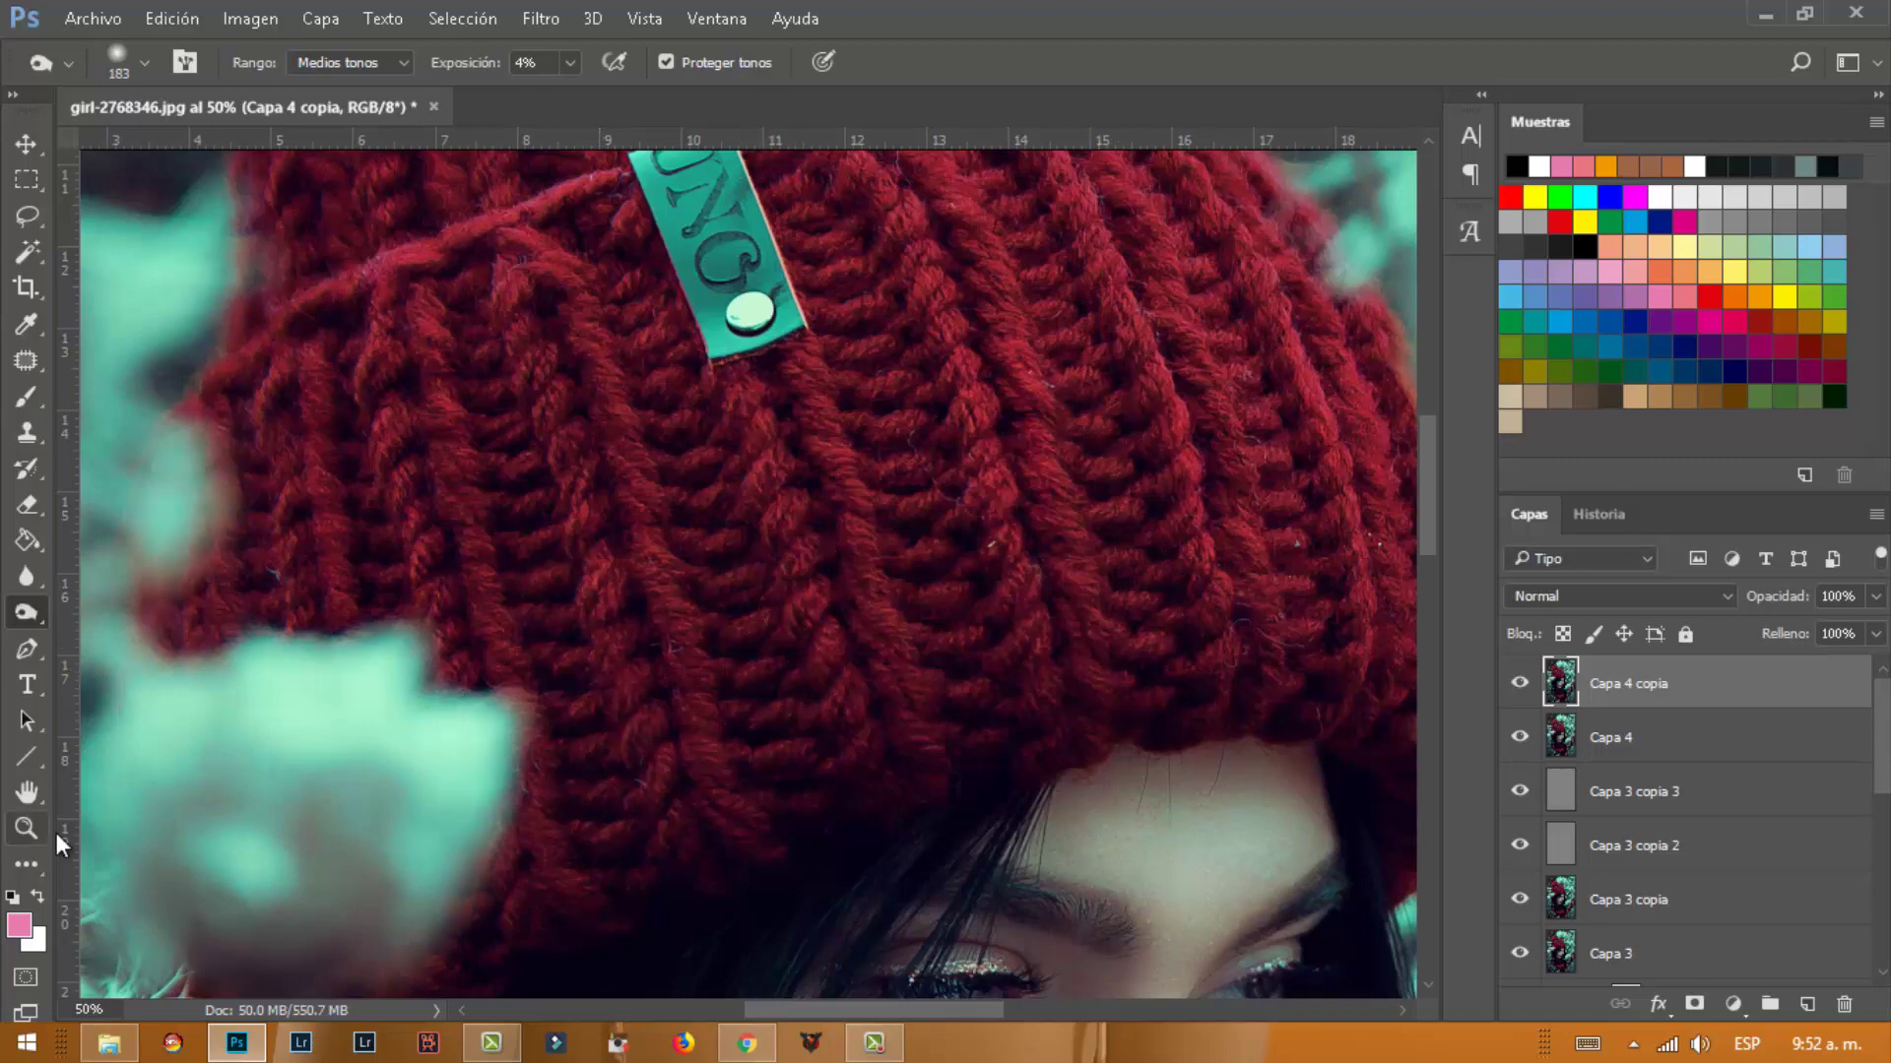
click(25, 828)
Zoom out to the whole photo and add a new layer filled with solid black
alt+click(878, 498)
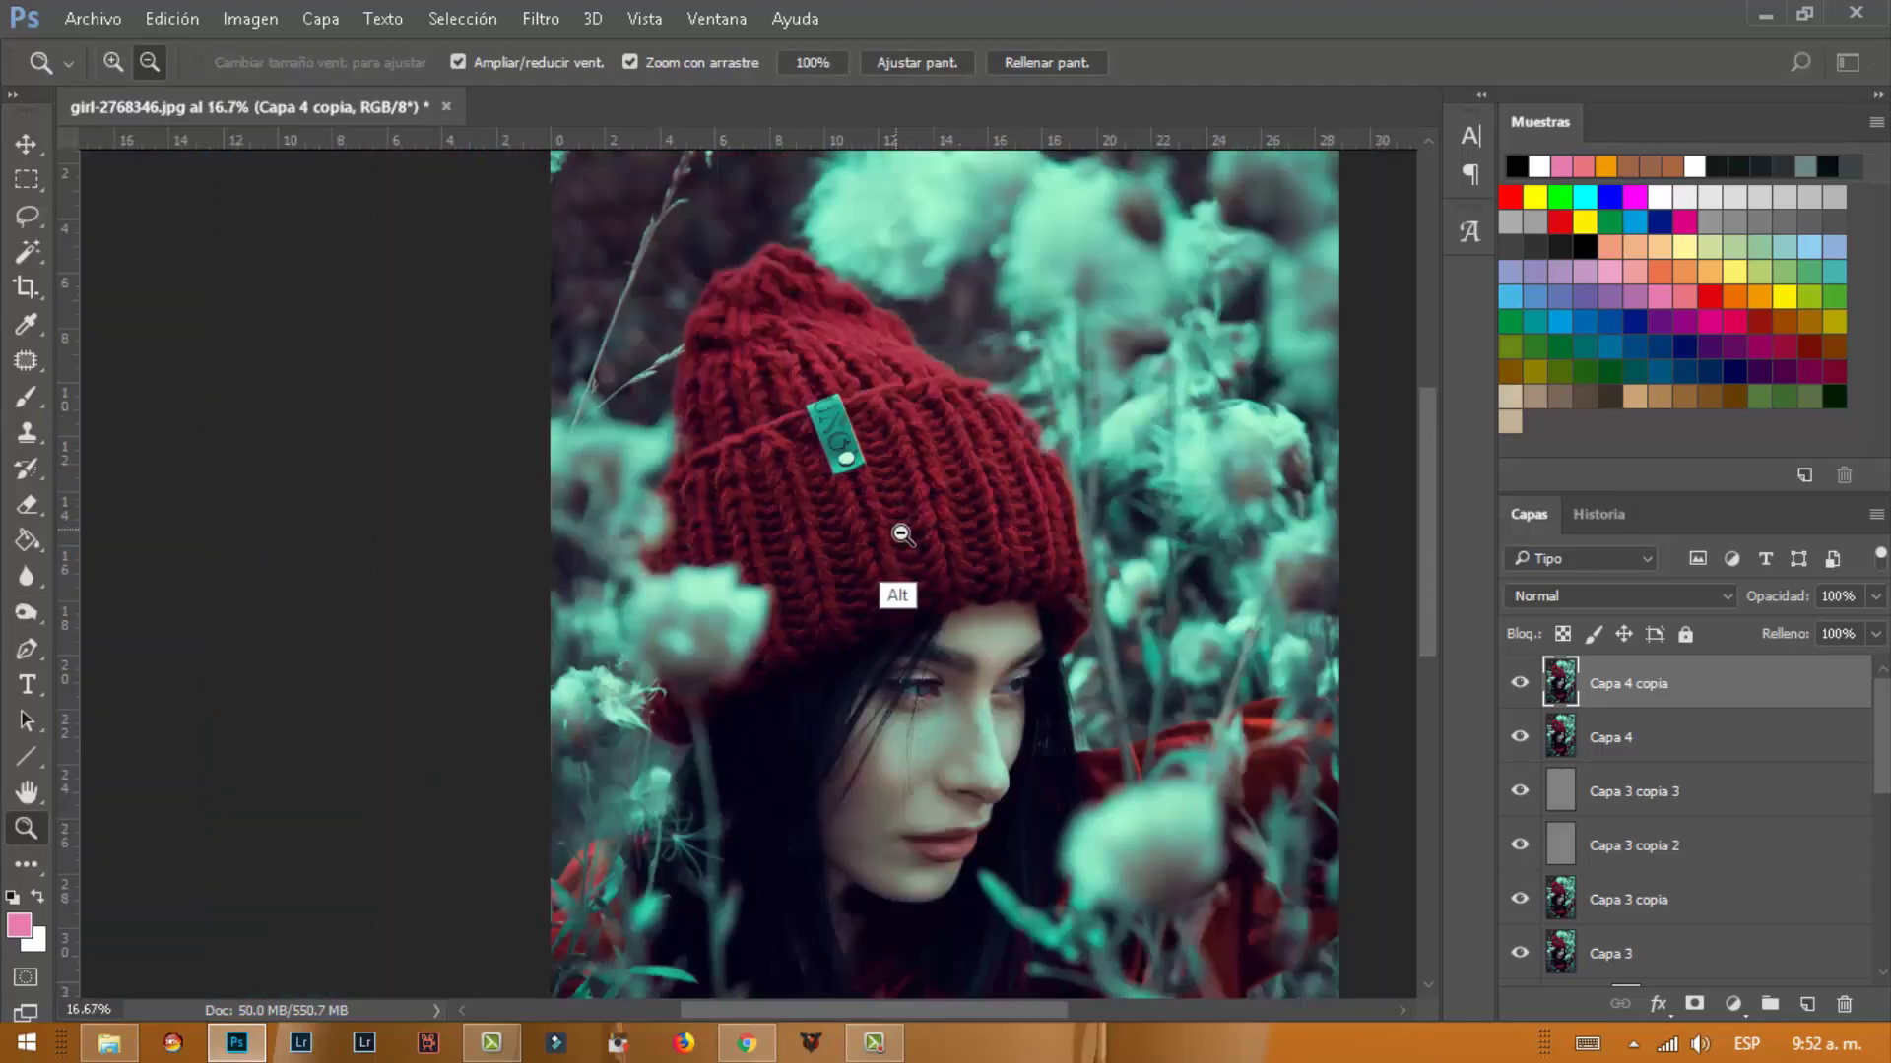
alt+click(931, 600)
alt+click(1004, 622)
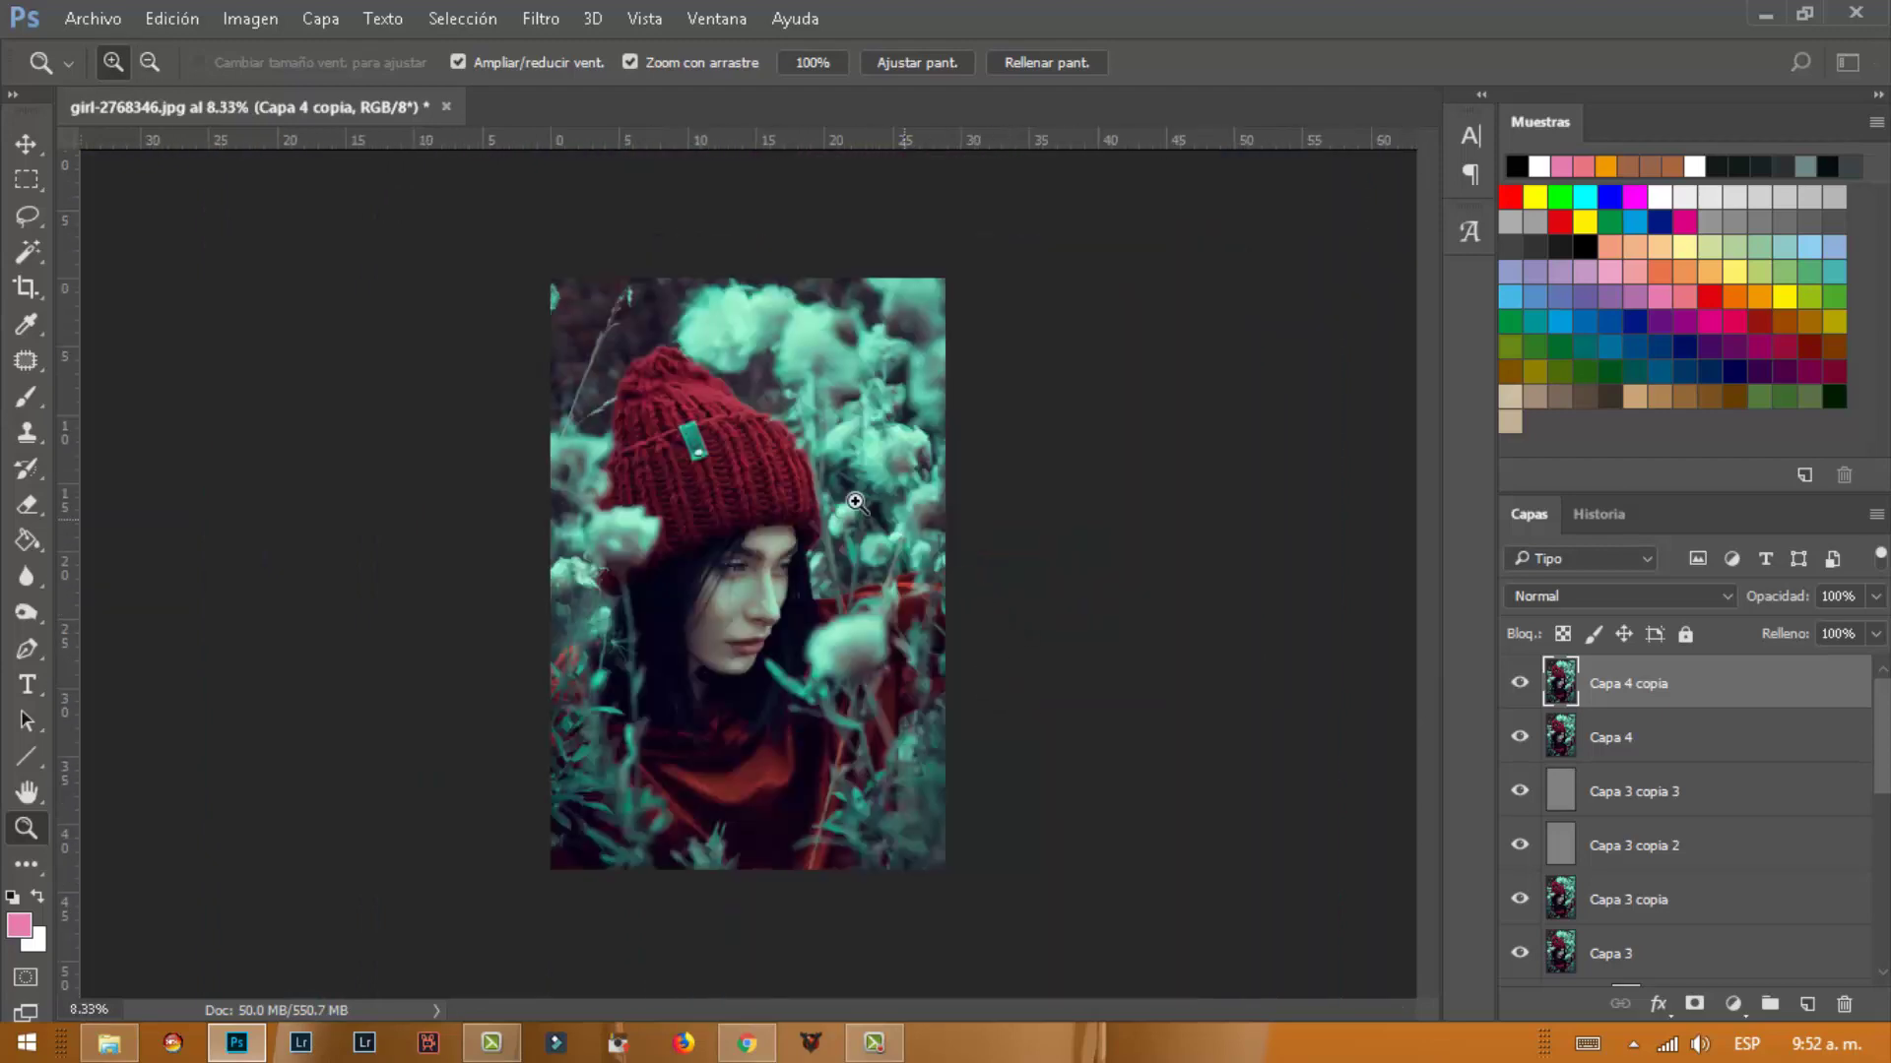
click(783, 569)
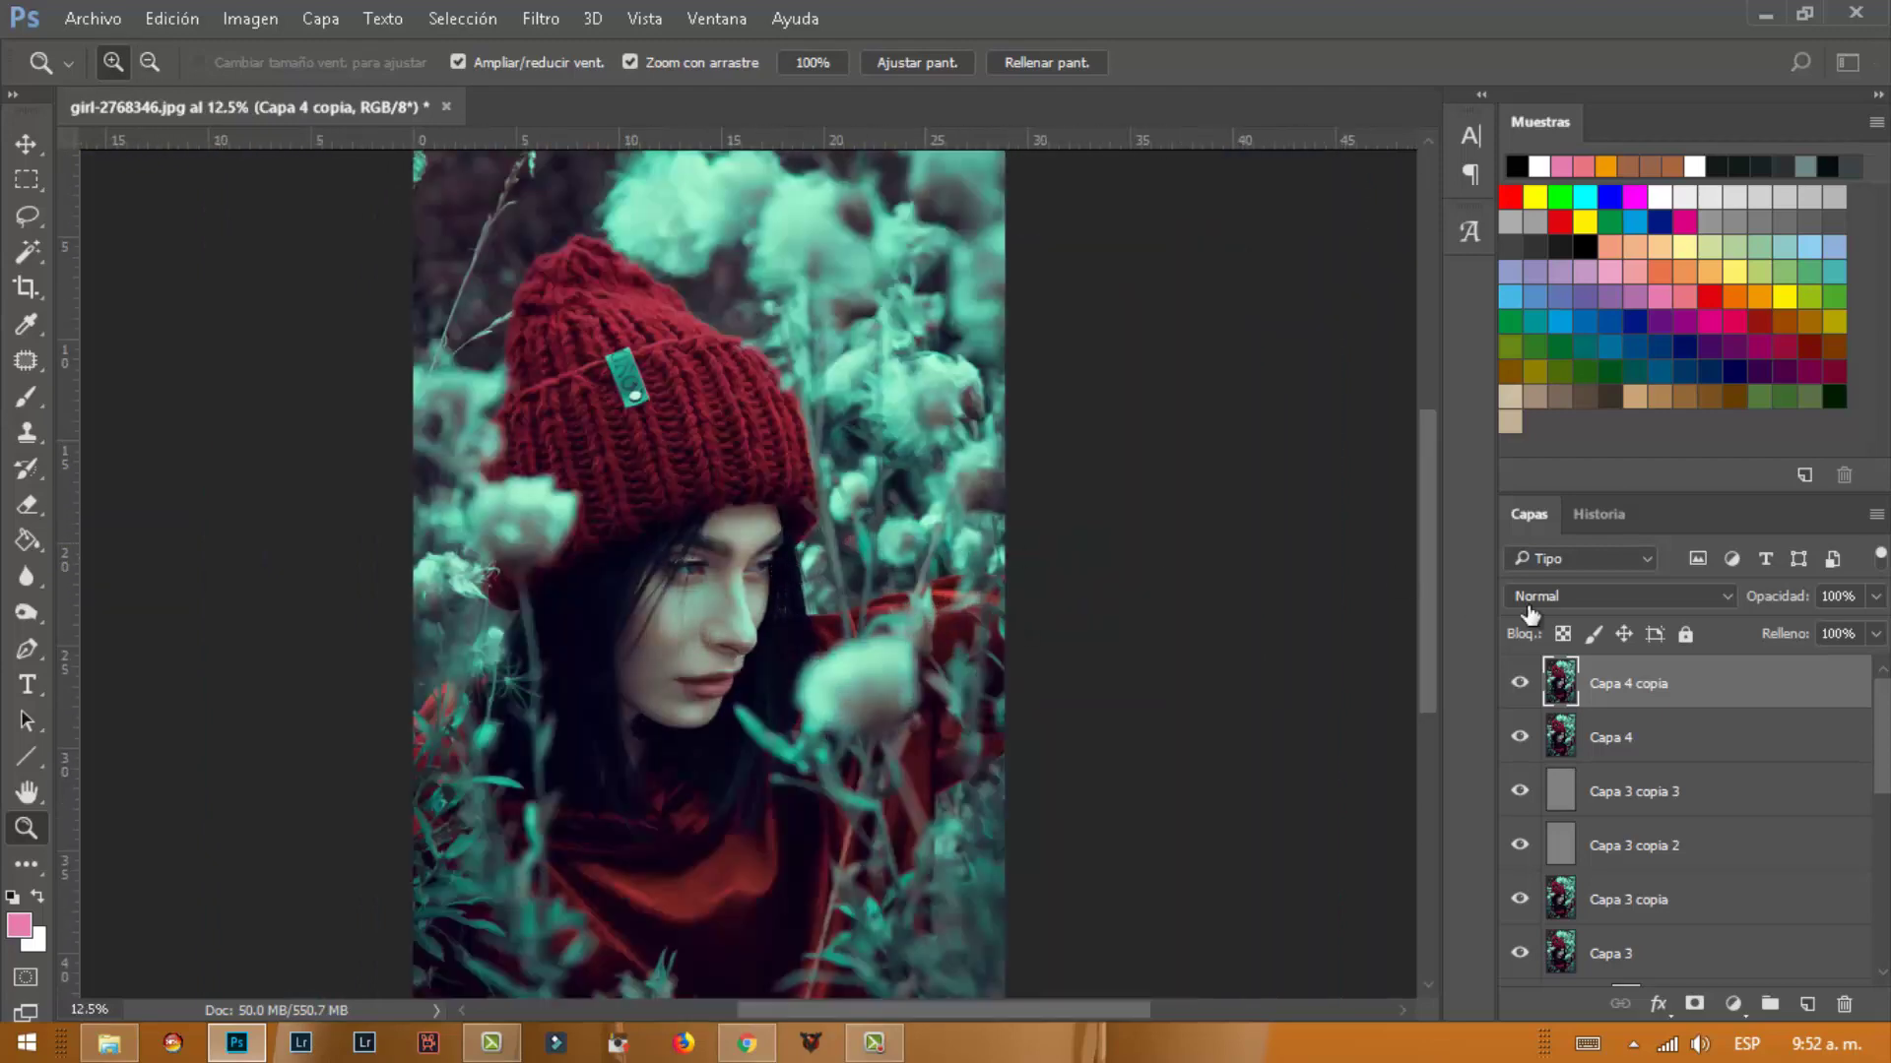
key(ctrl+shift+alt+n)
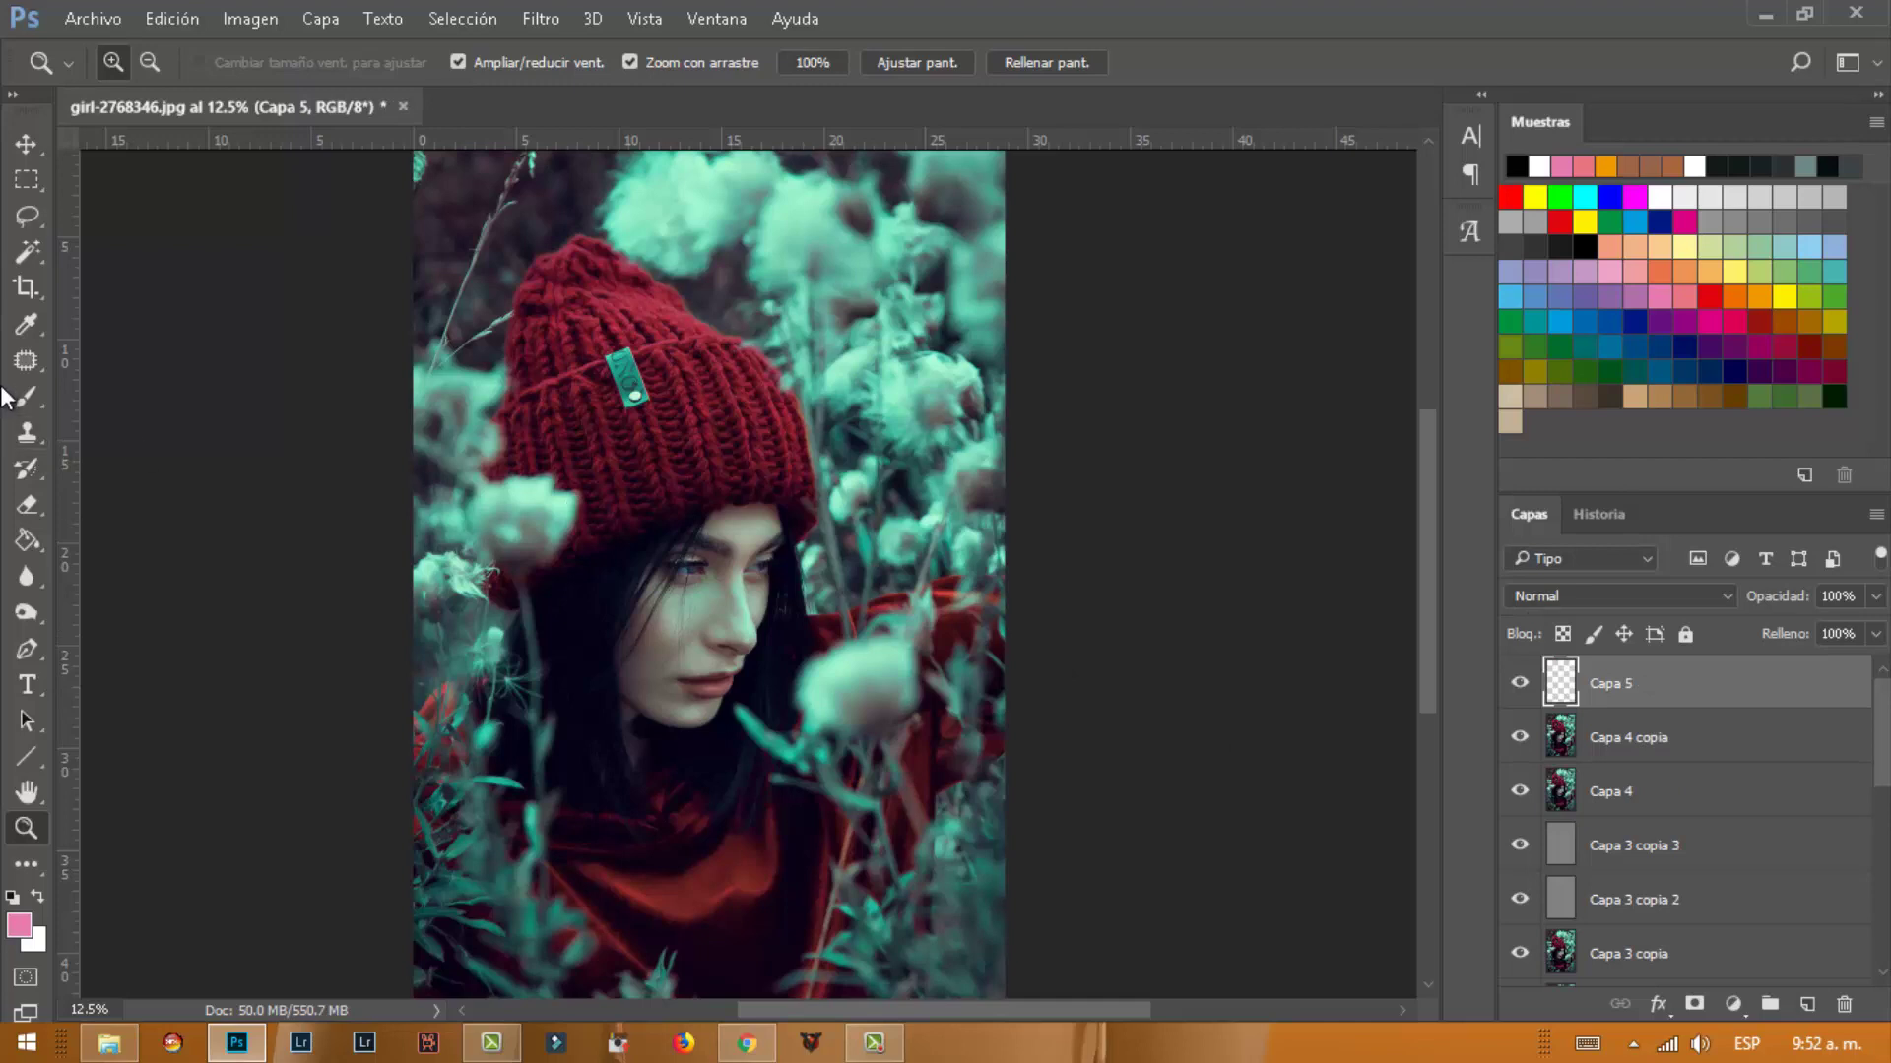
click(28, 543)
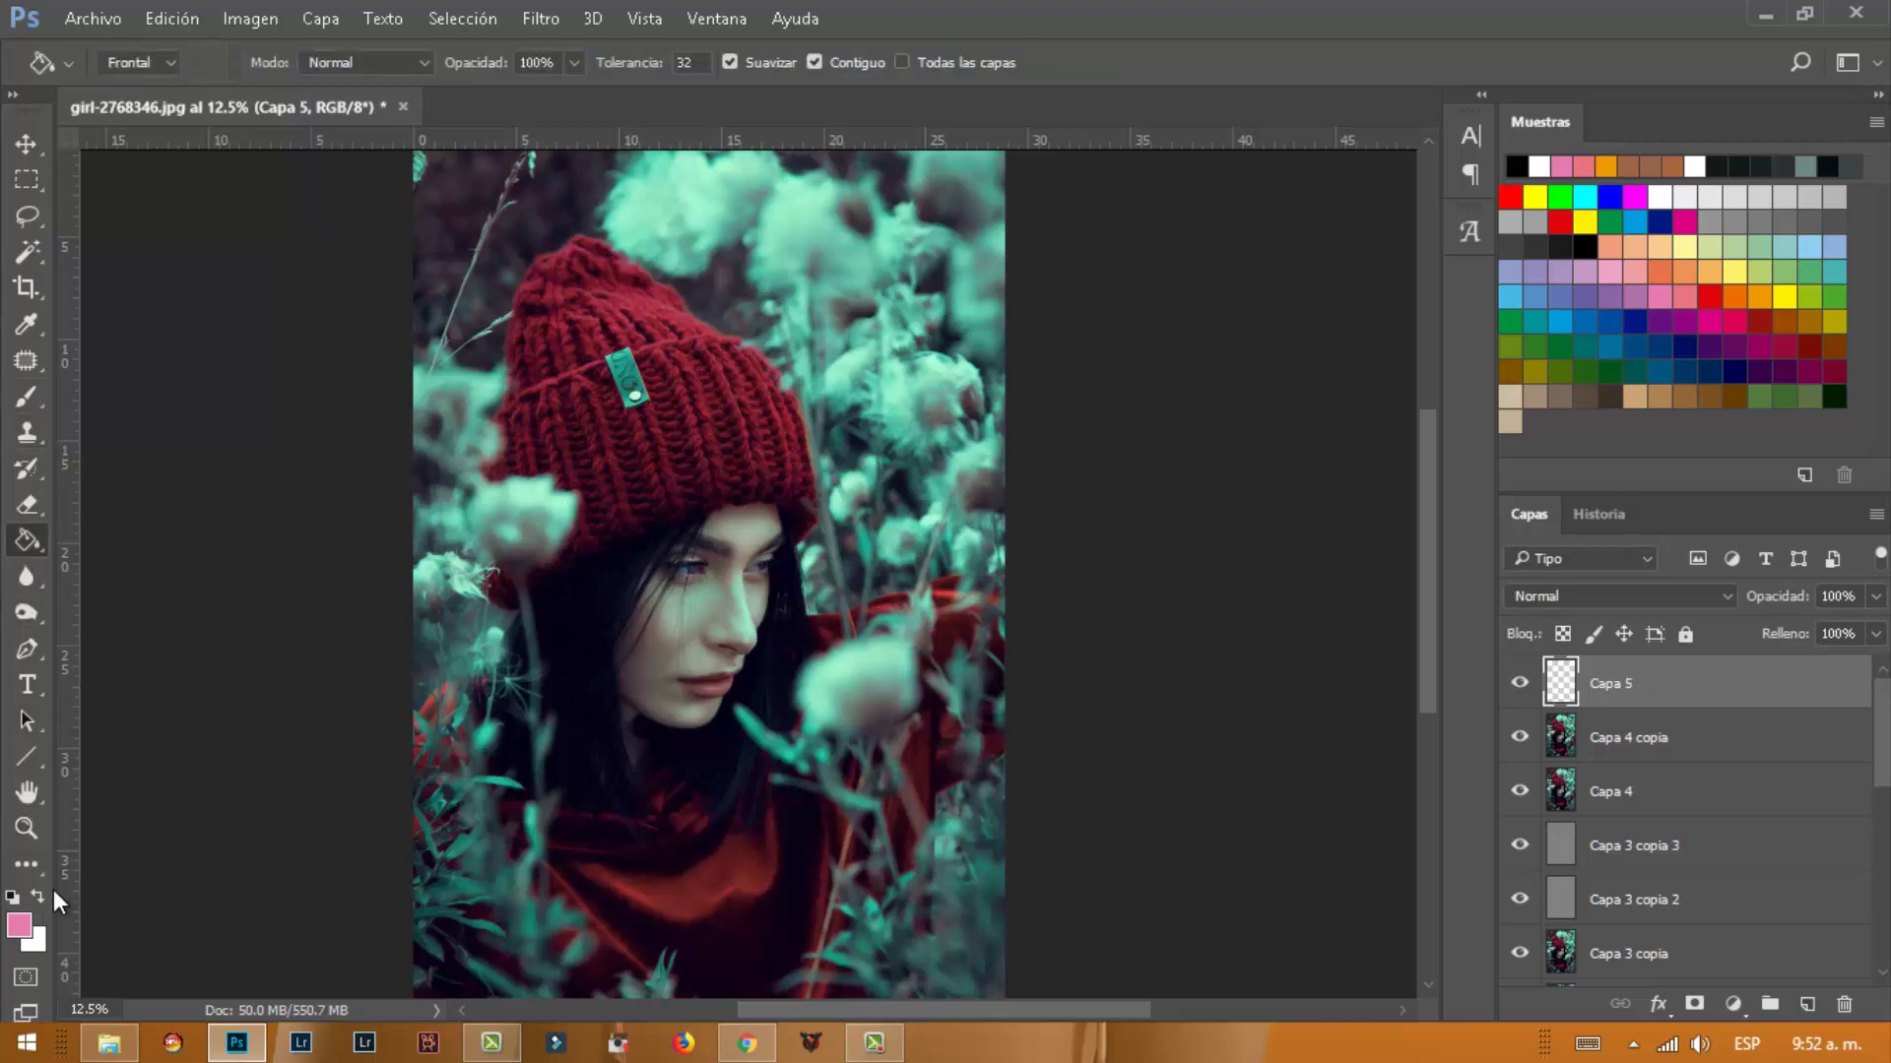
click(11, 897)
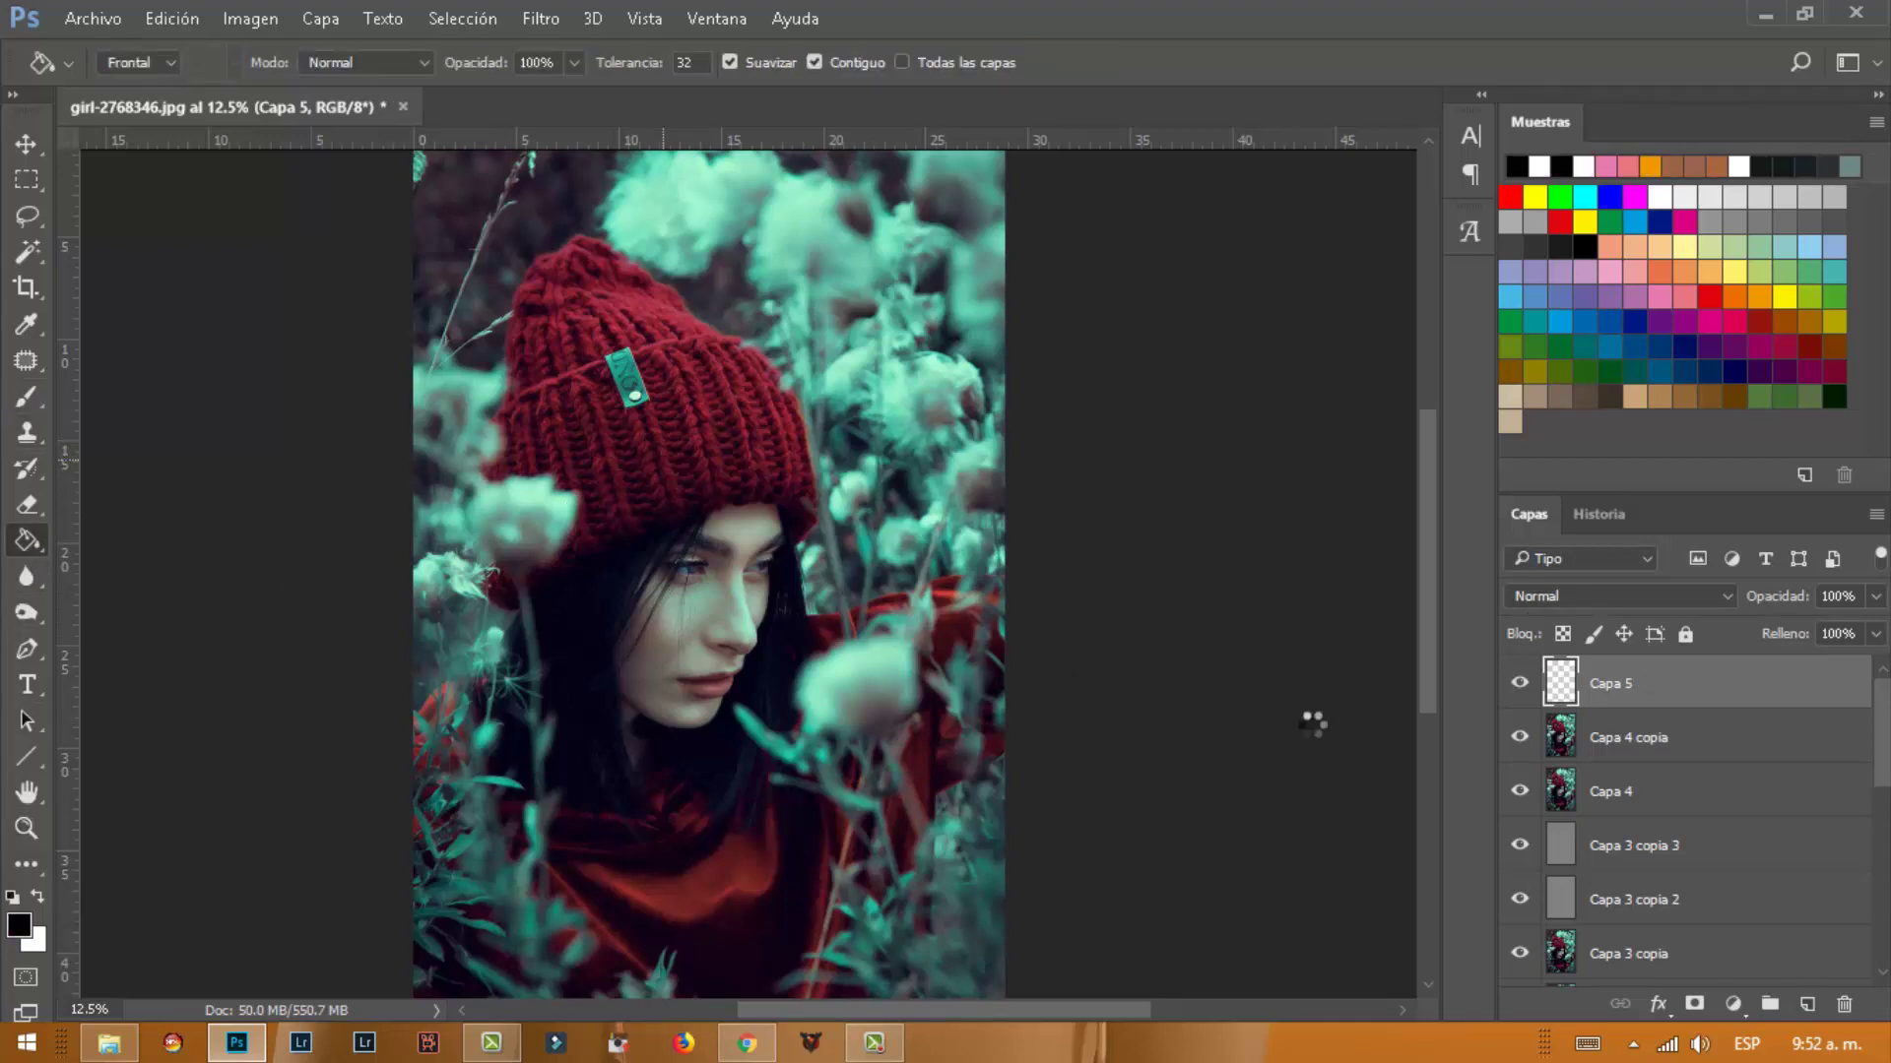
click(1694, 1003)
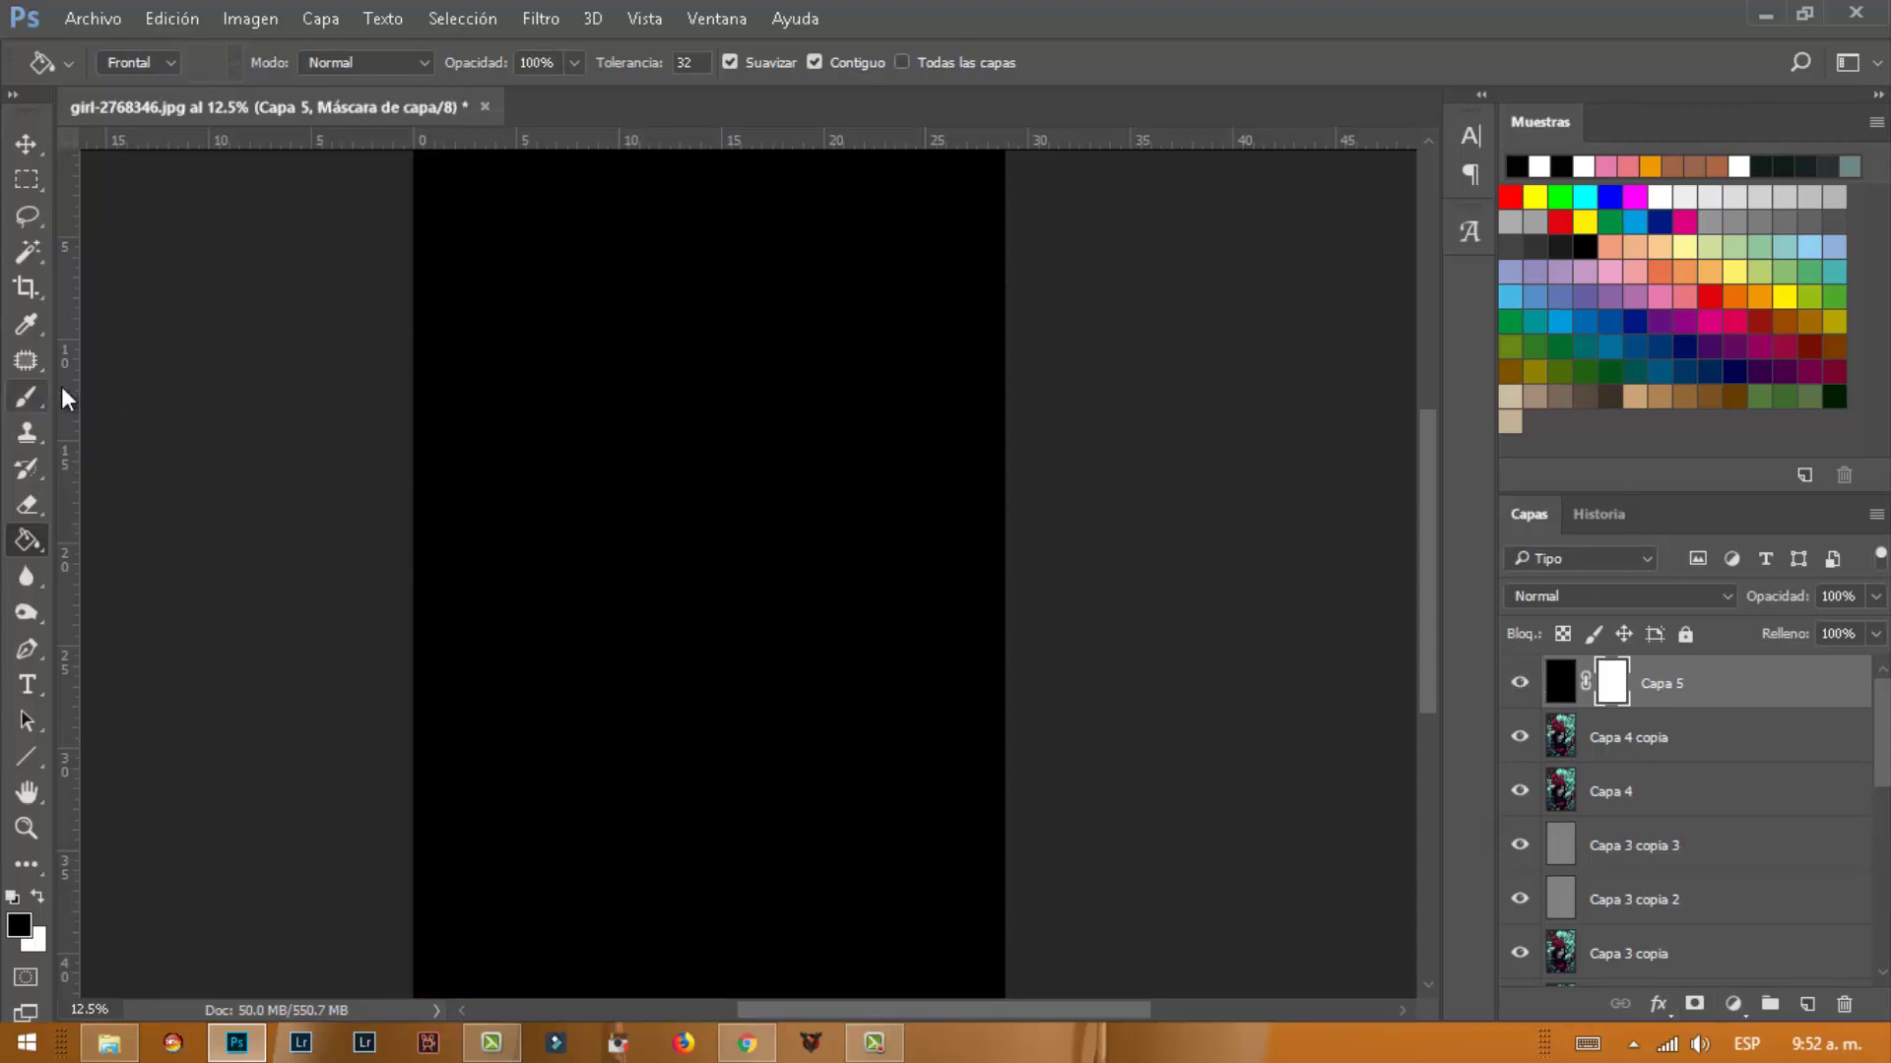
Paint the mask with a 2874 px soft black brush to reveal the face, hat and flowers
click(28, 397)
right_click(736, 568)
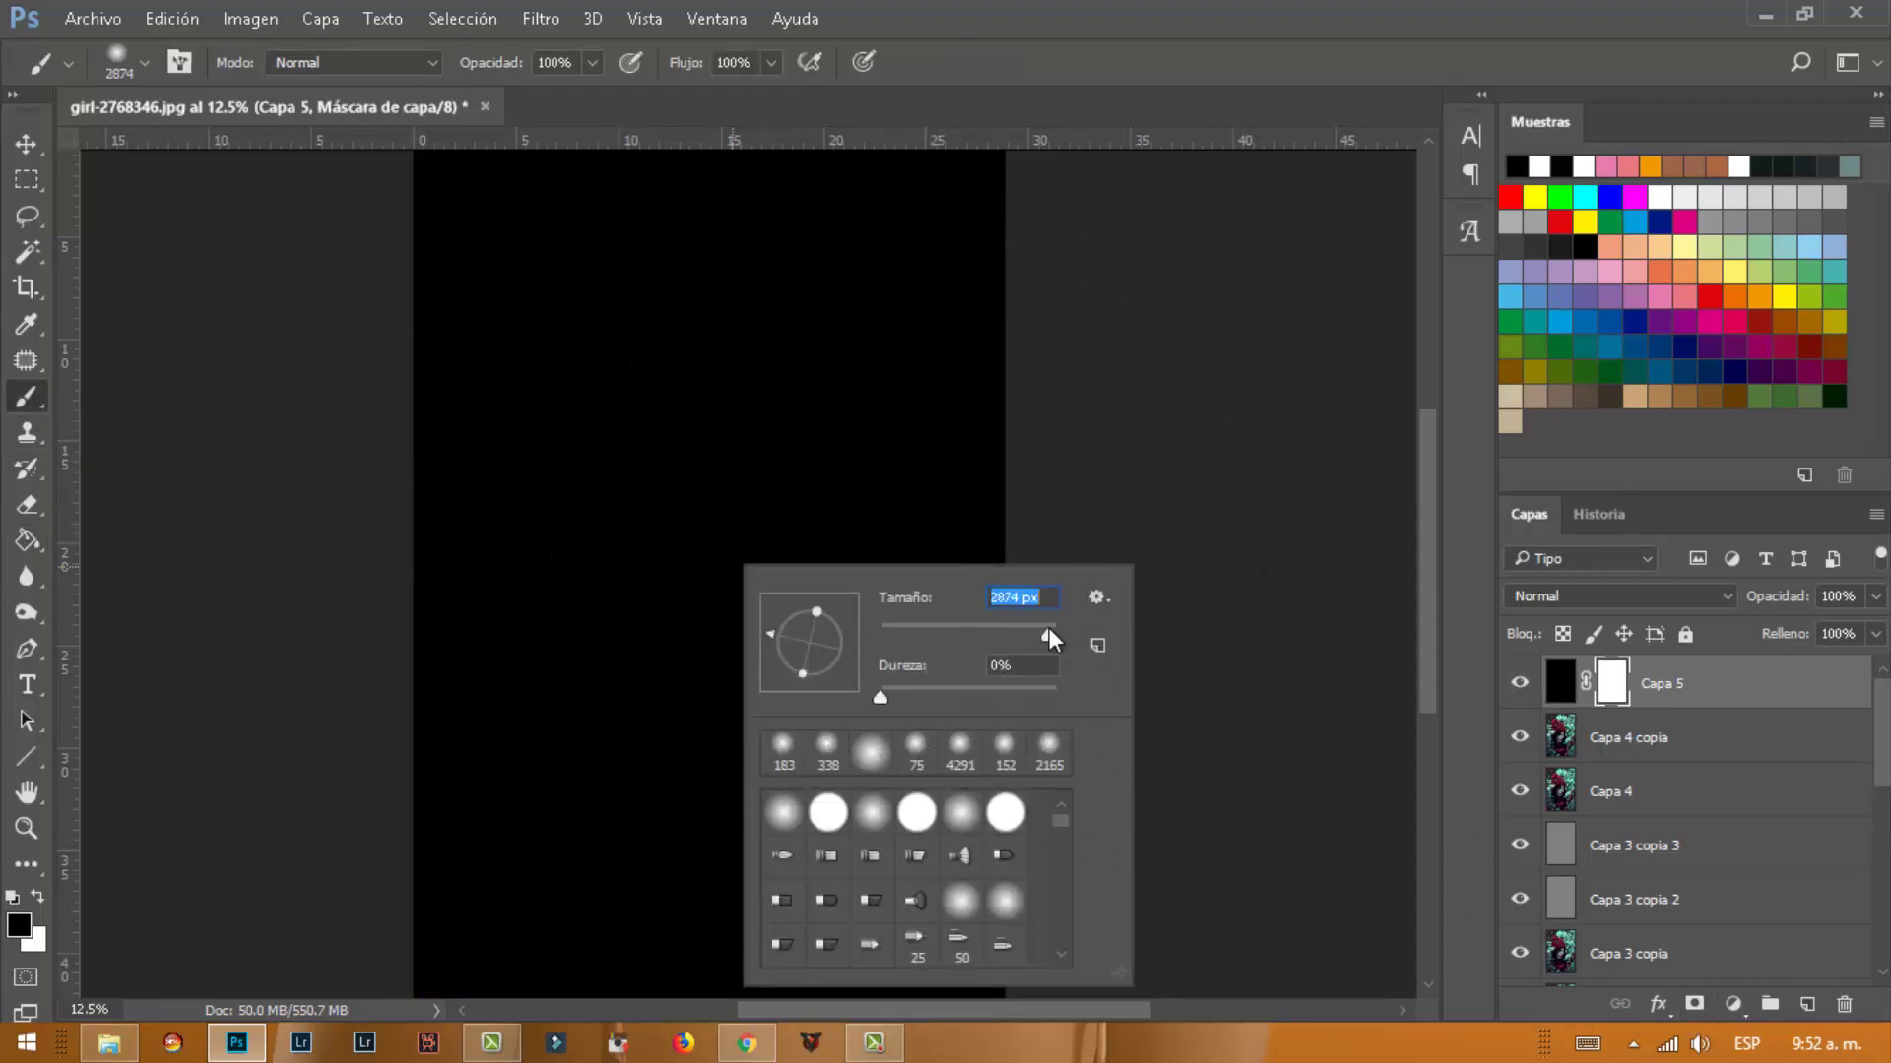
key(Return)
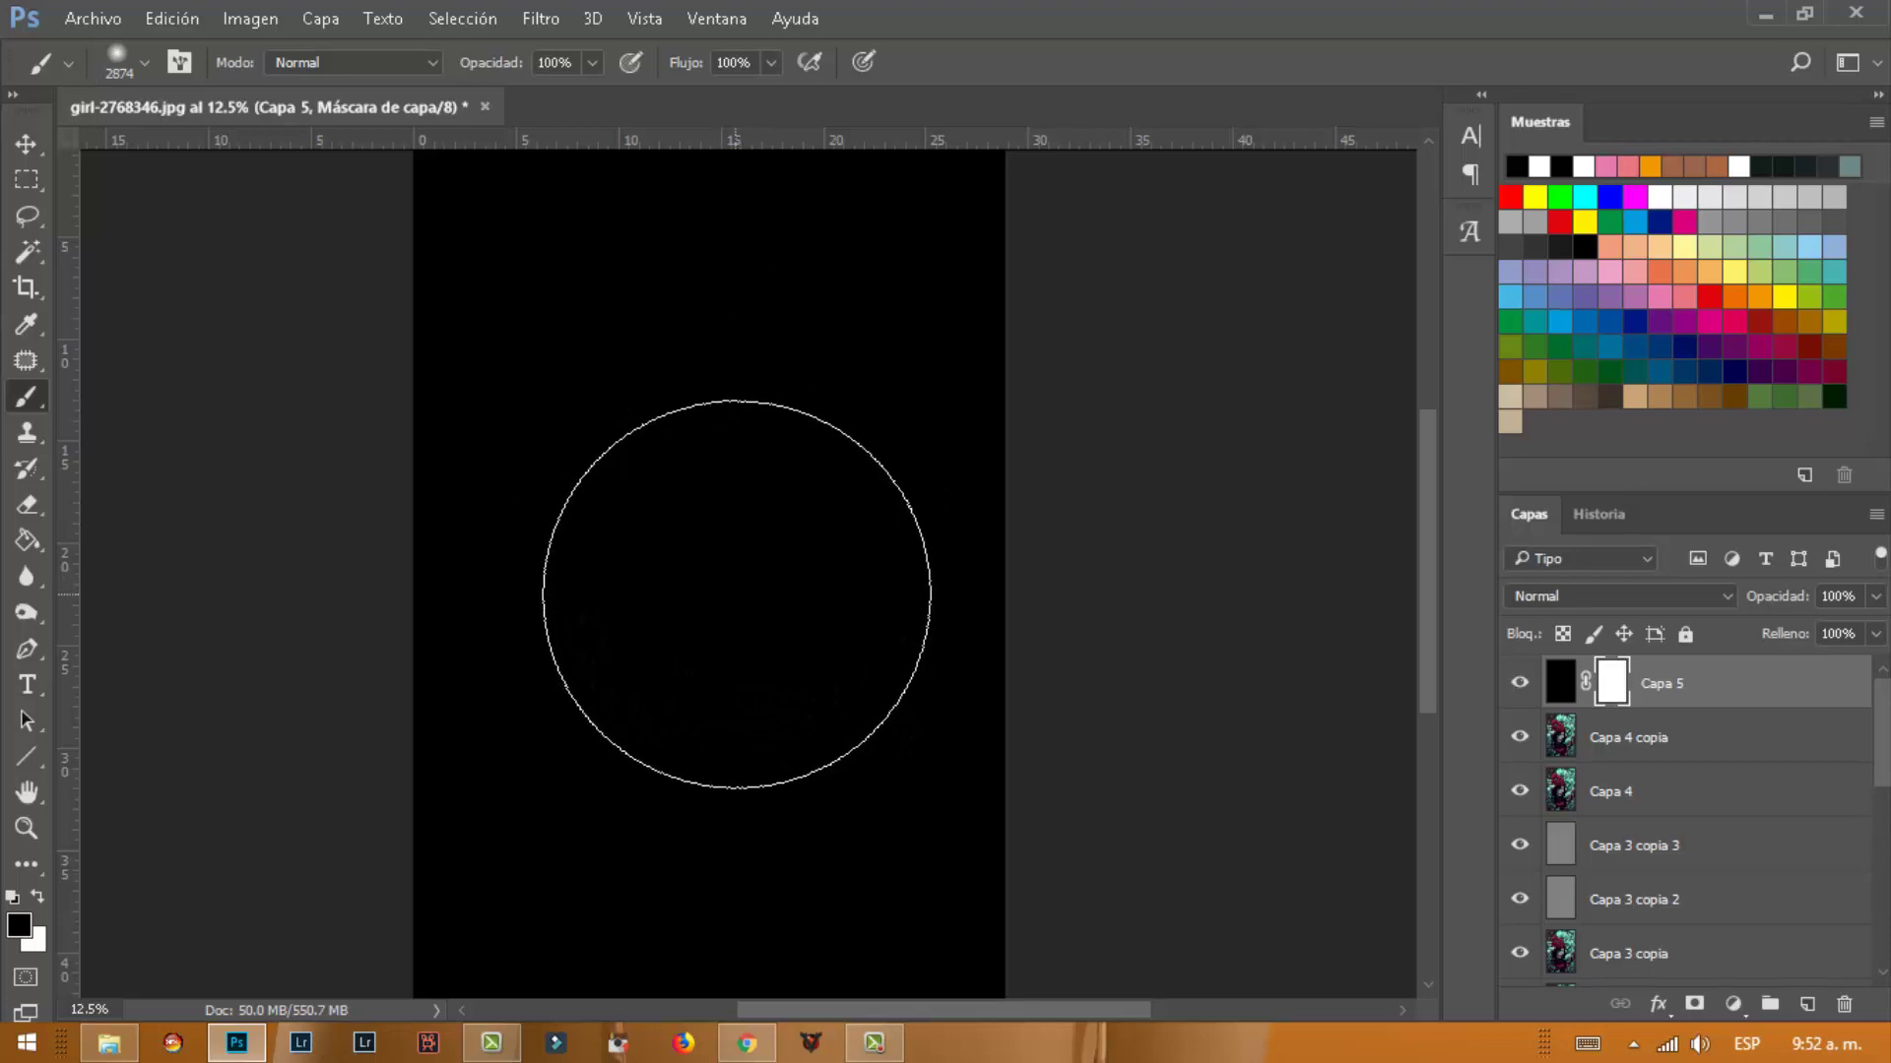
click(733, 569)
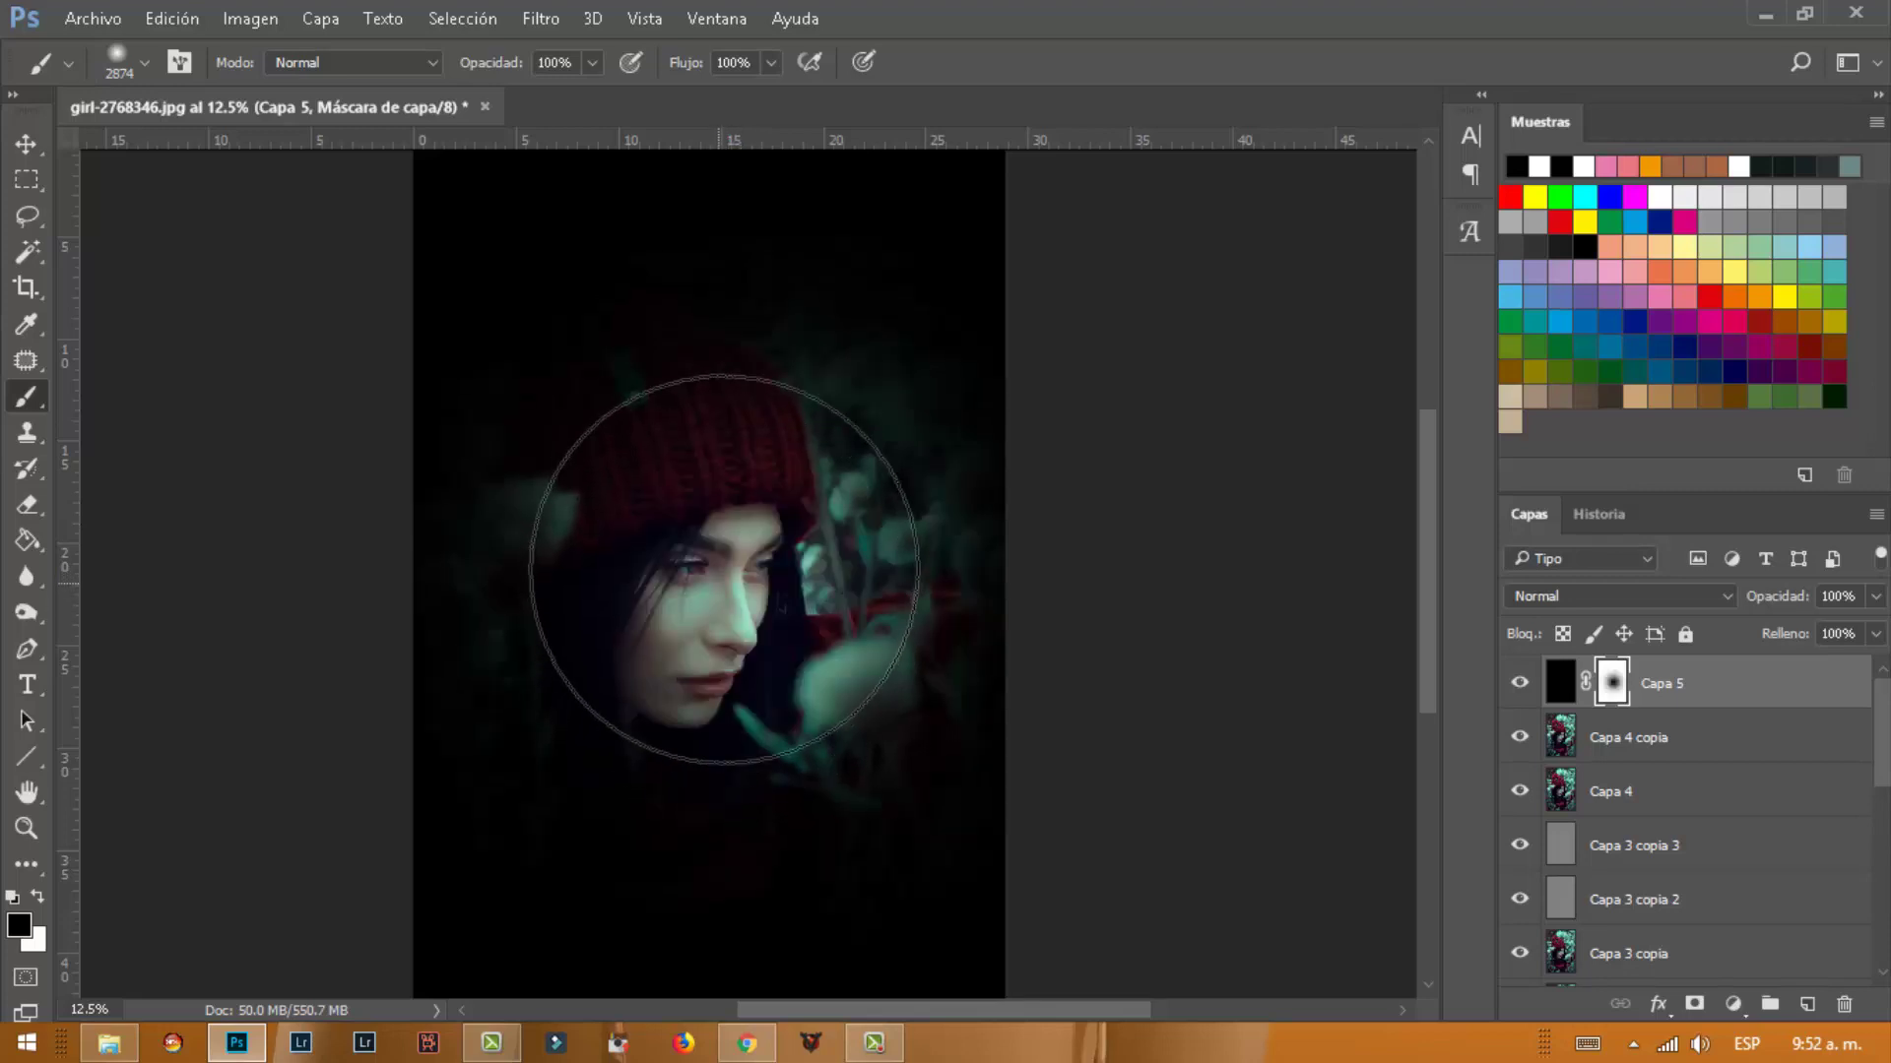
mouse_move(724, 569)
mouse_down()
mouse_move(830, 456)
mouse_move(802, 574)
mouse_up()
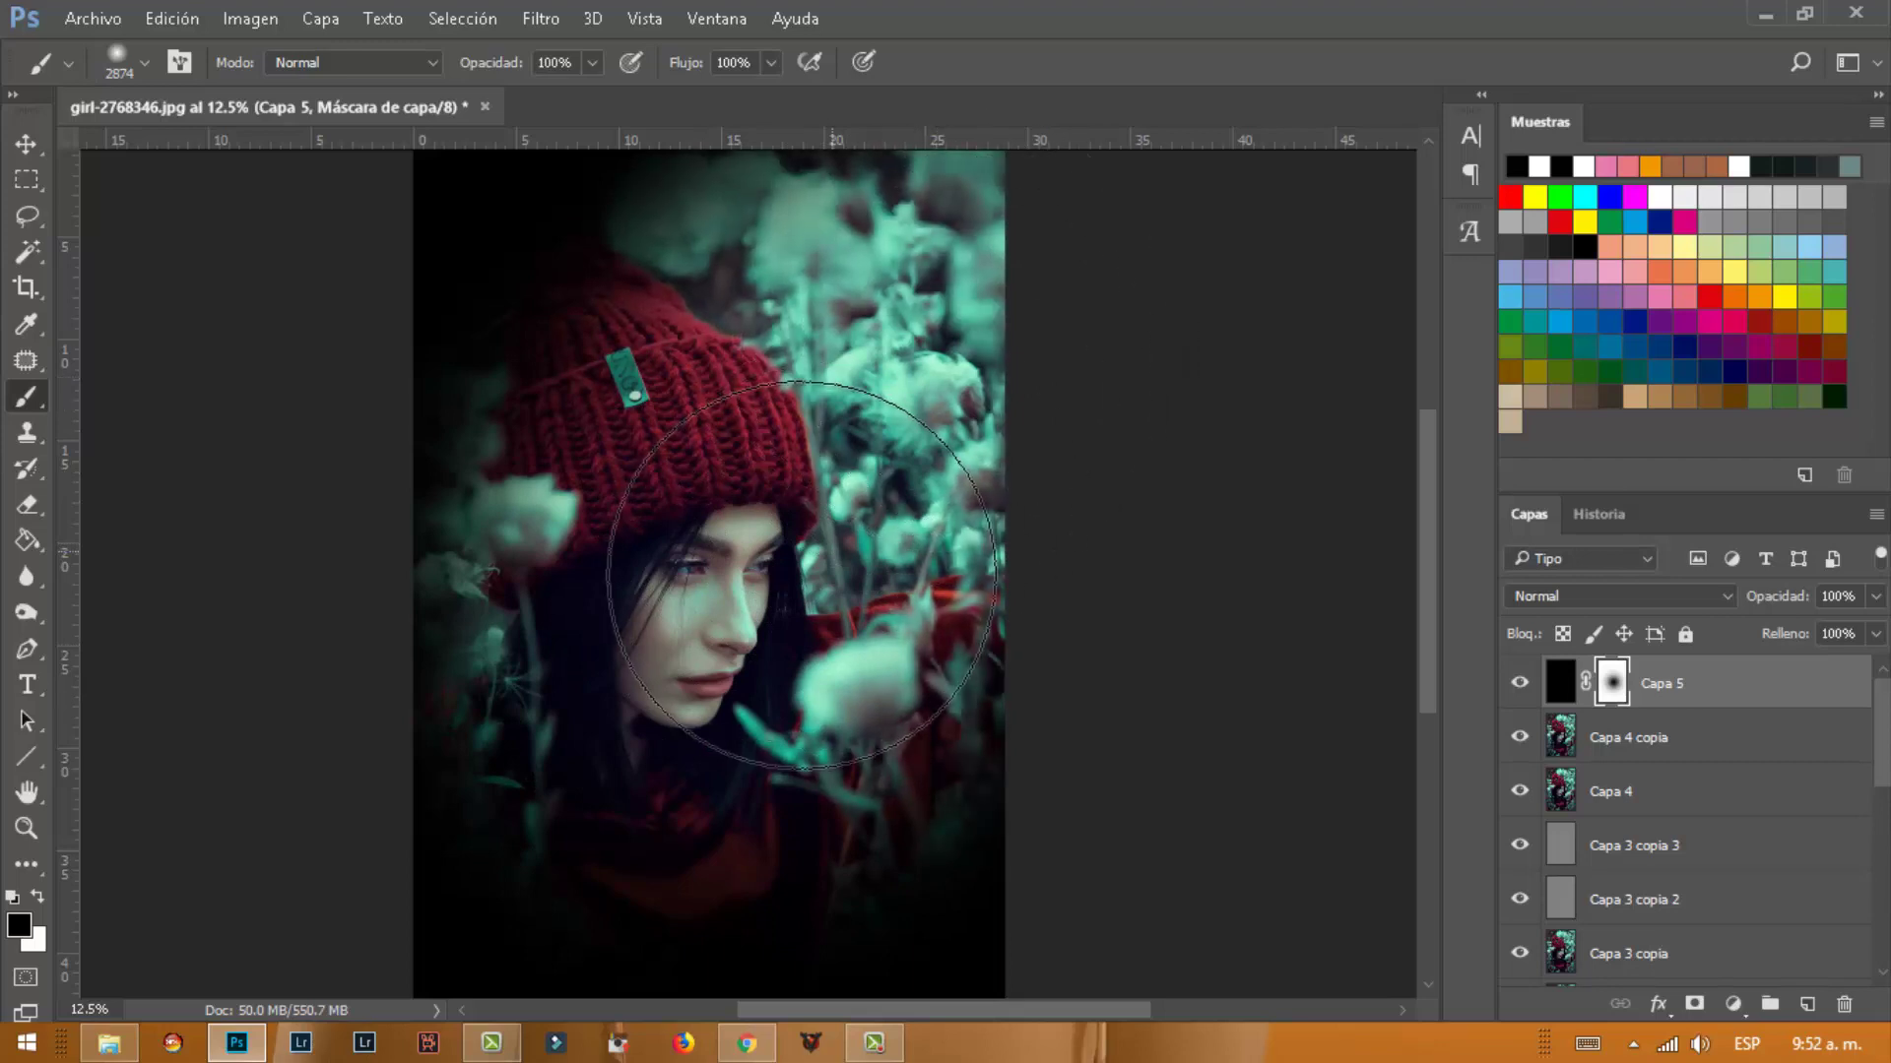
scroll(1430, 561, down, 1)
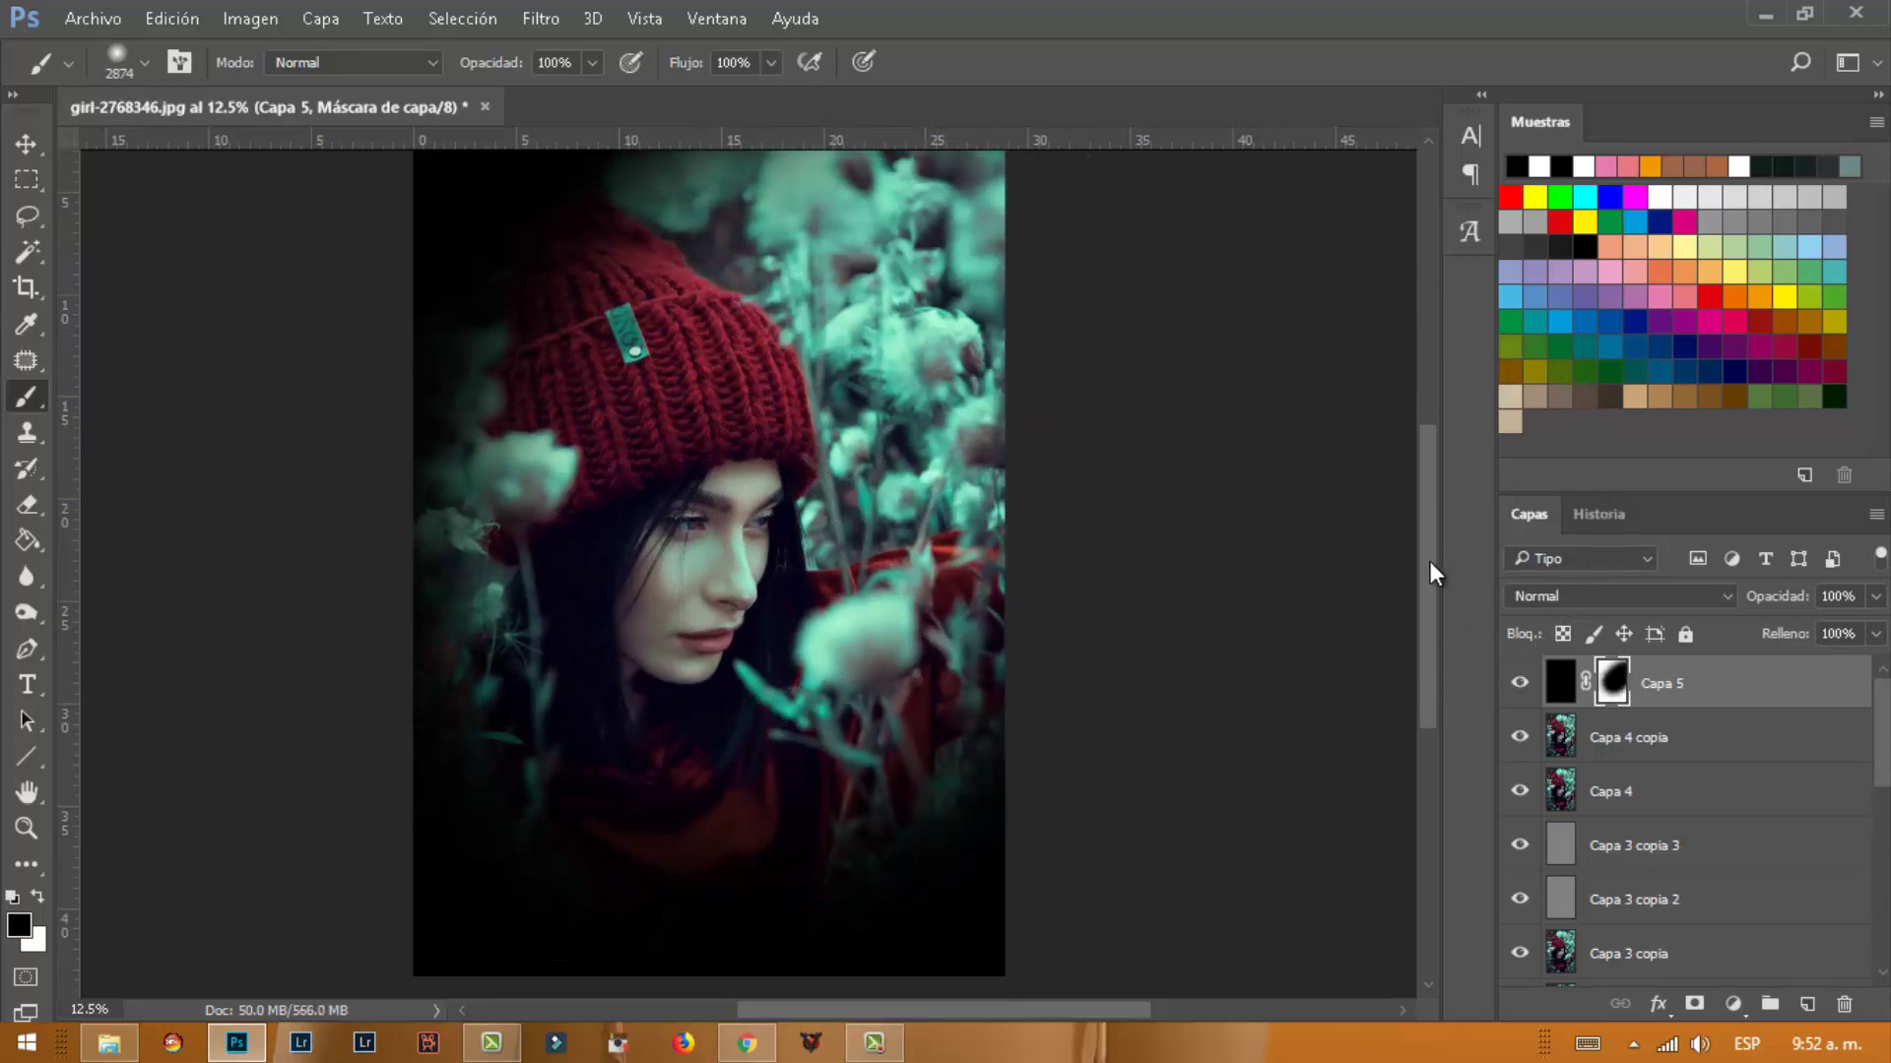
scroll(1430, 561, down, 1)
scroll(1431, 558, up, 1)
Lower Capa 5's opacity to 34% and pan the photo so the hat nears the top
click(1875, 597)
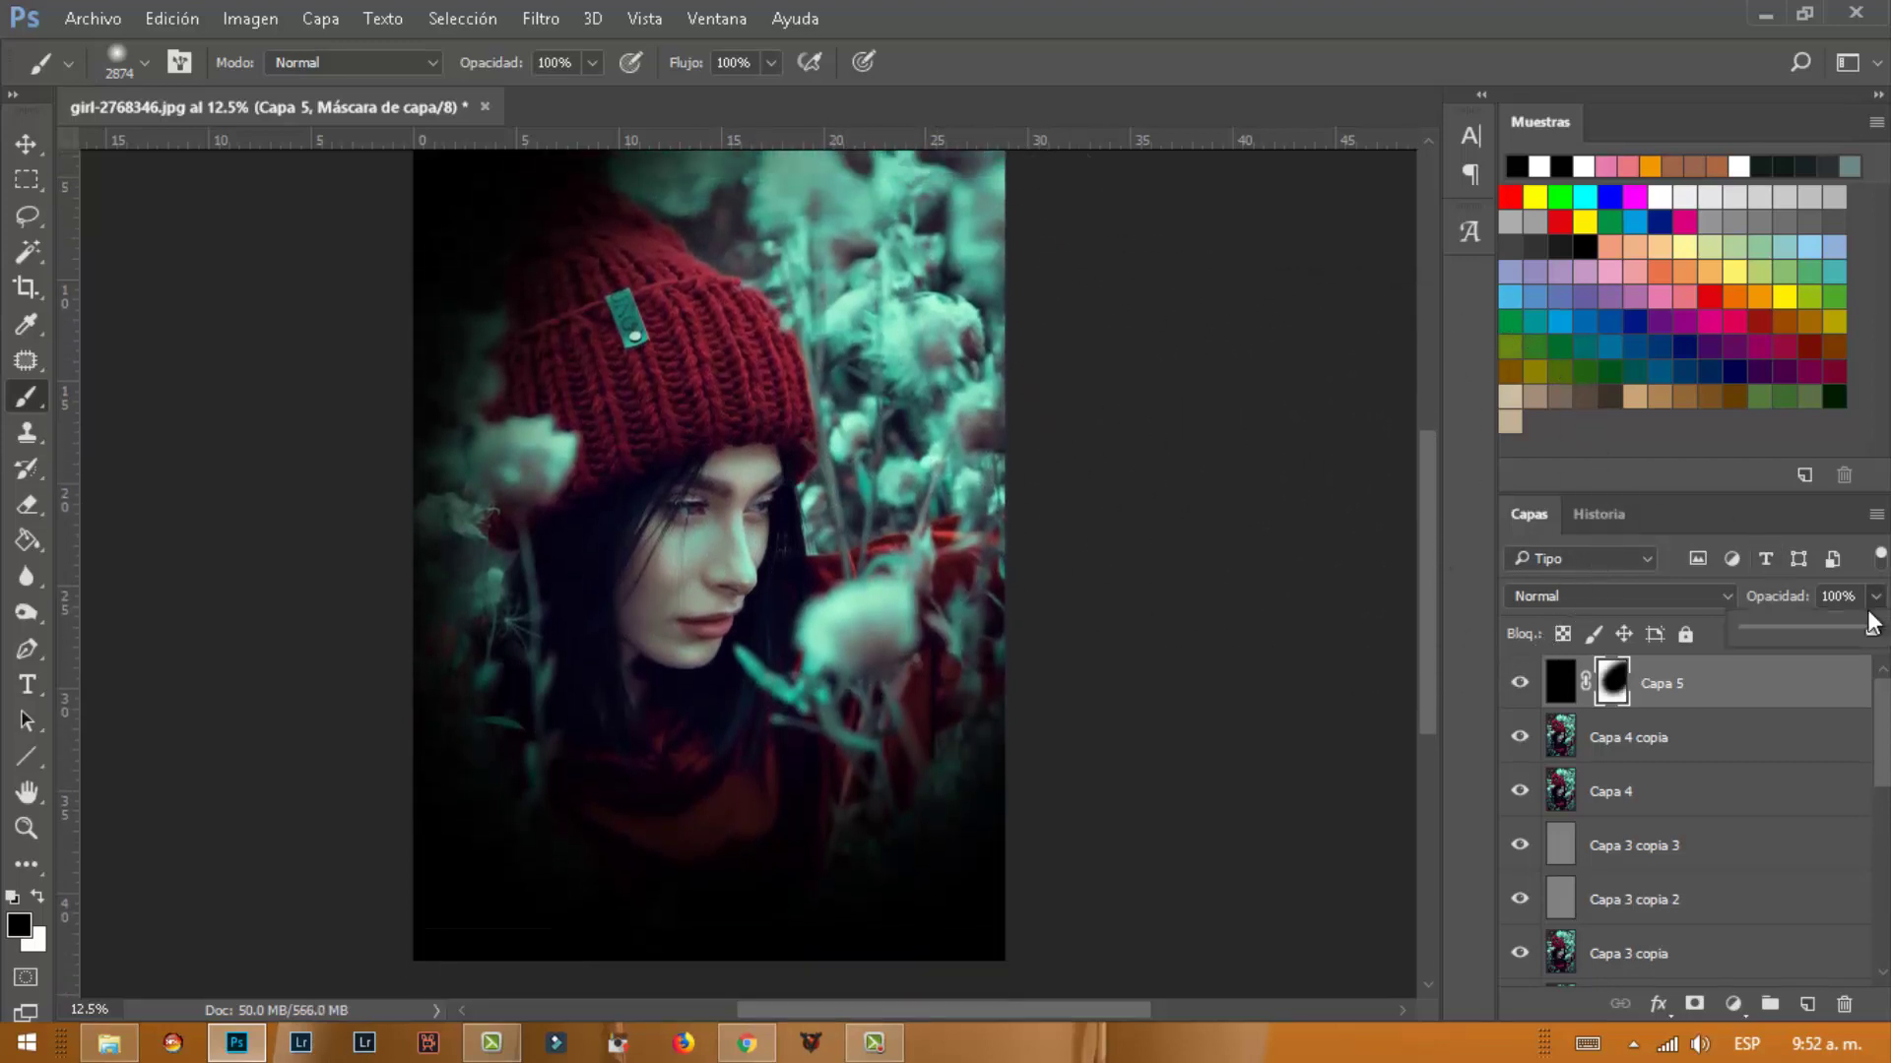
drag(1872, 623, 1789, 630)
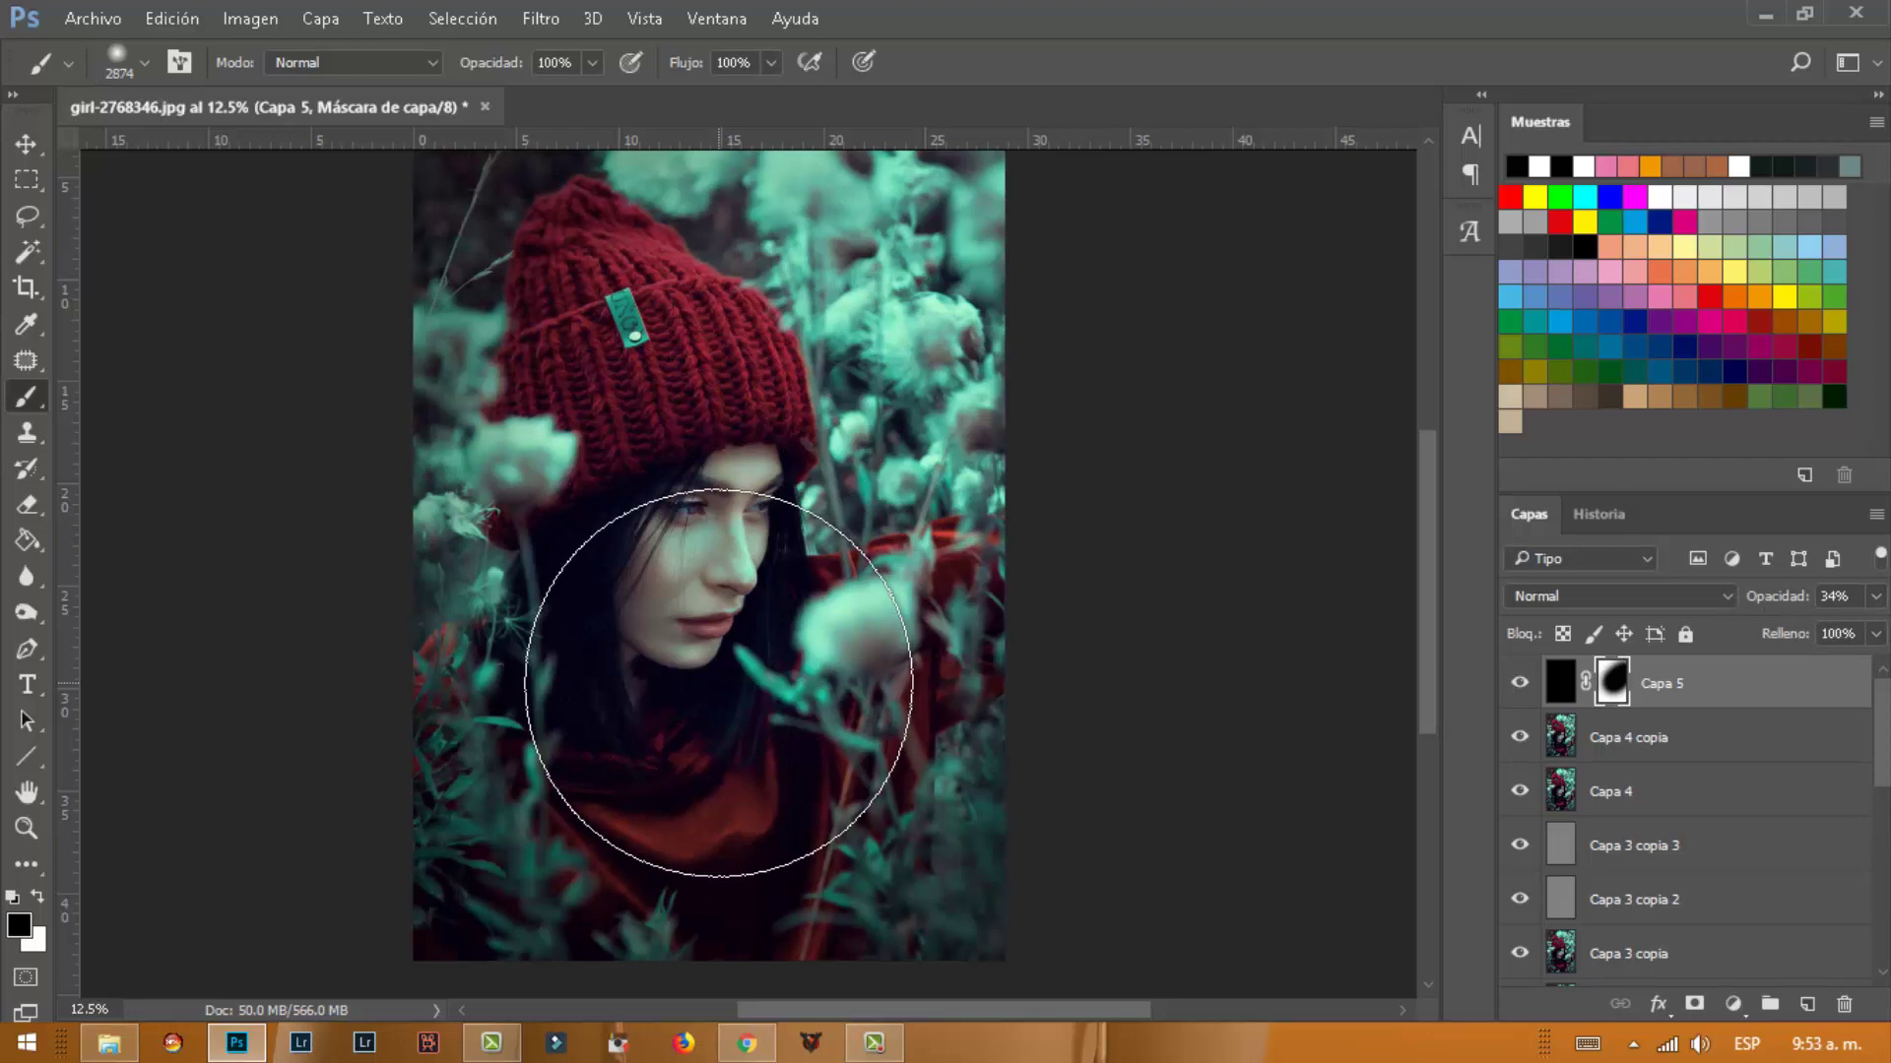
scroll(788, 413, up, 1)
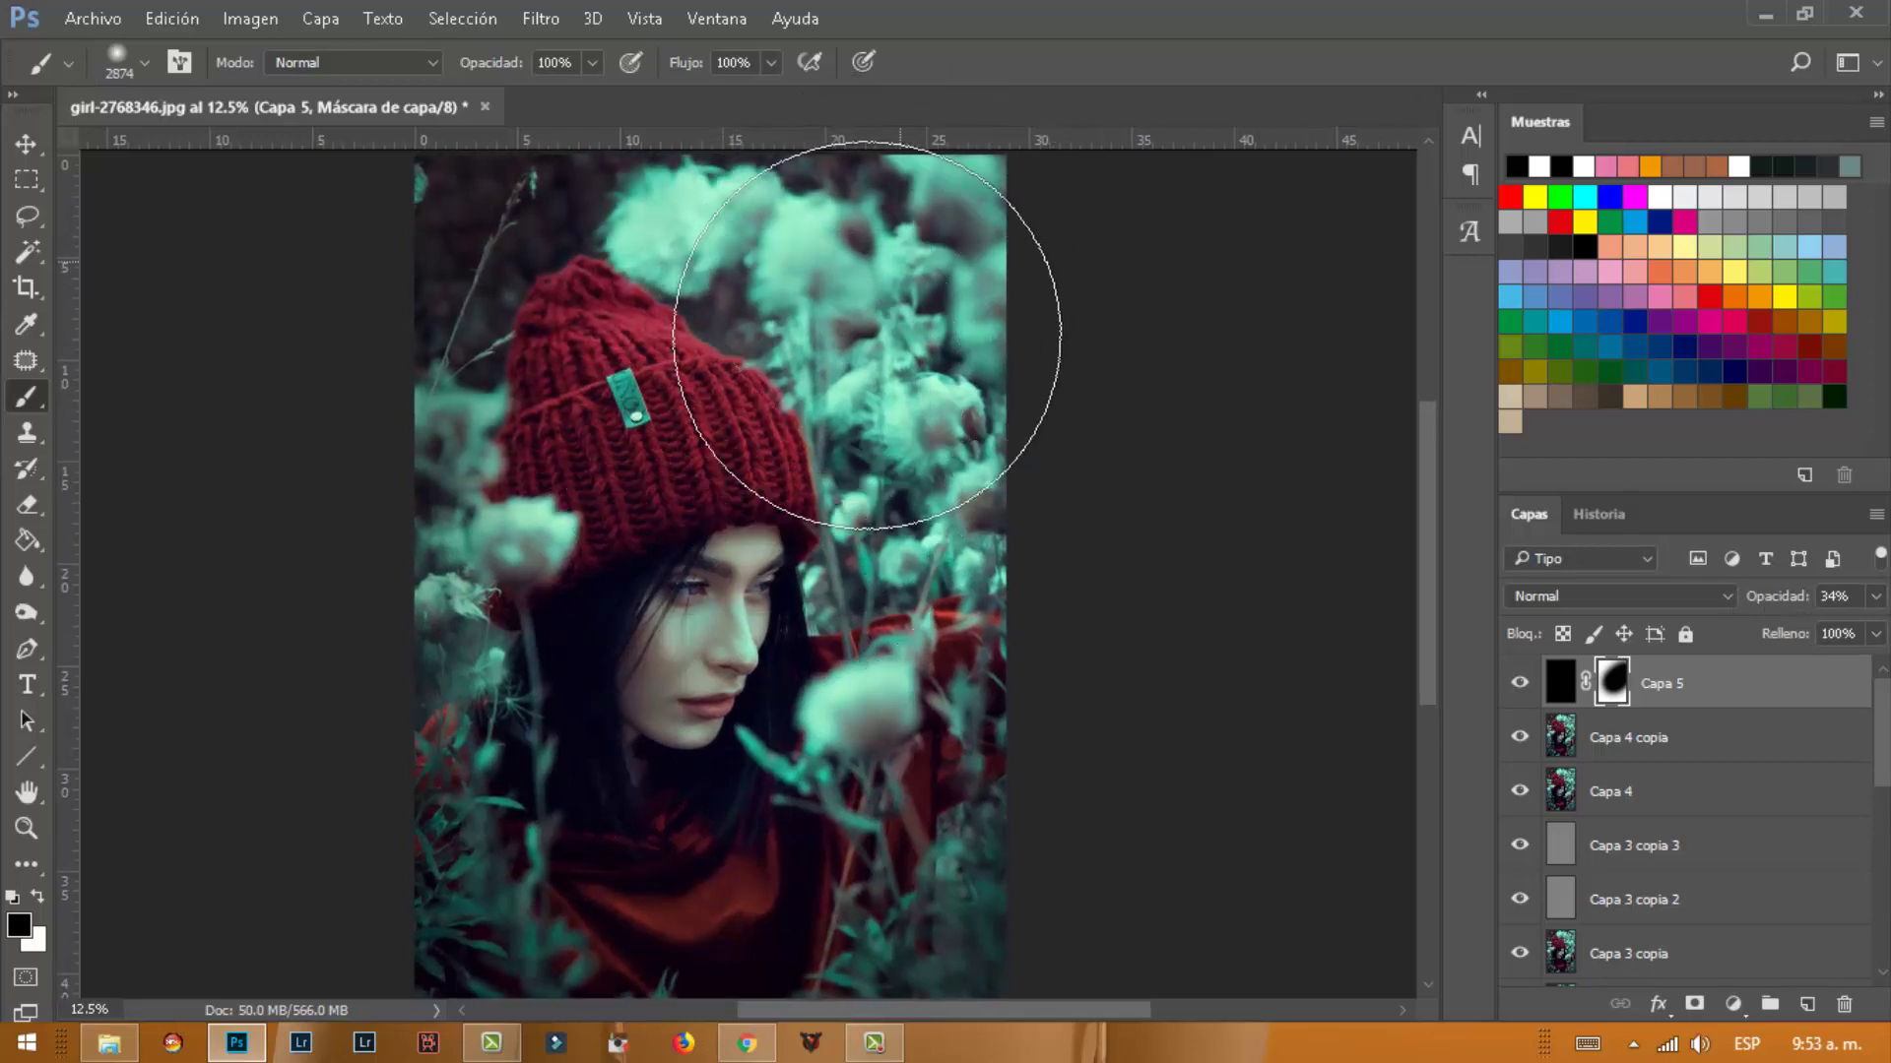
scroll(788, 443, down, 2)
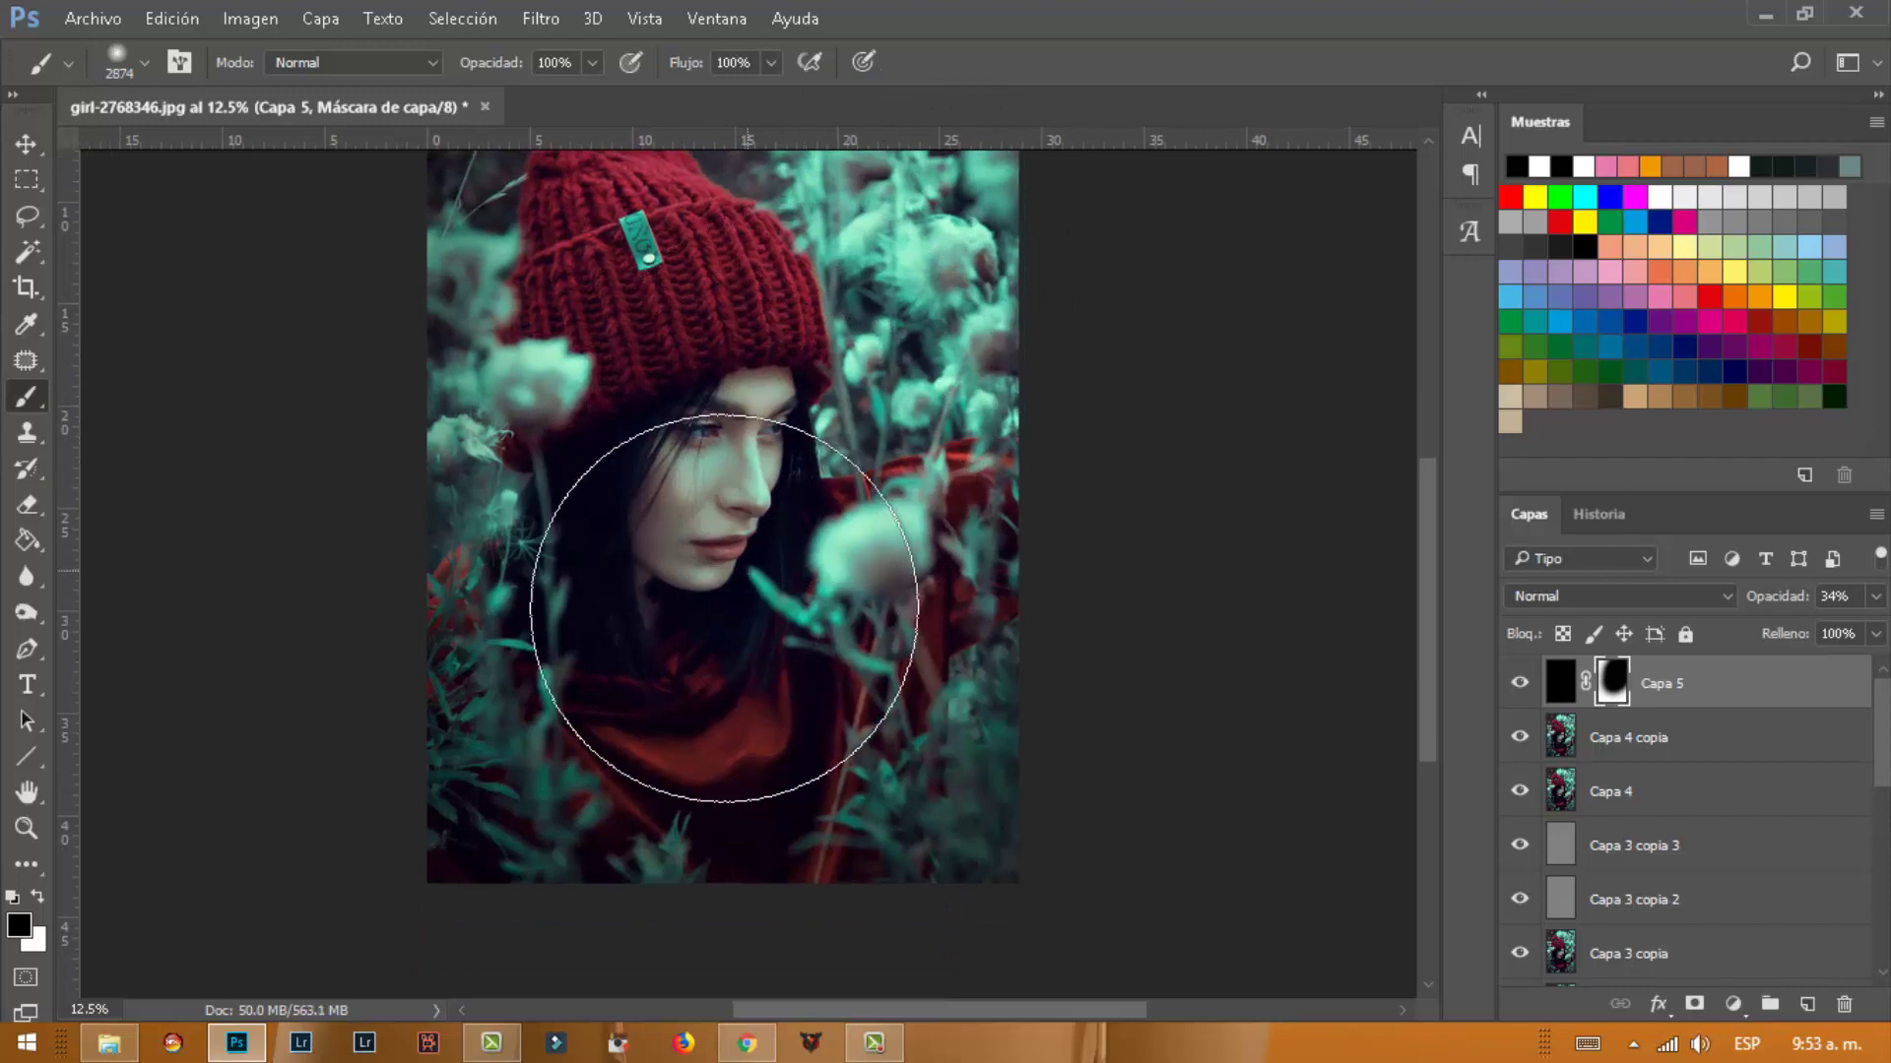
scroll(724, 444, up, 2)
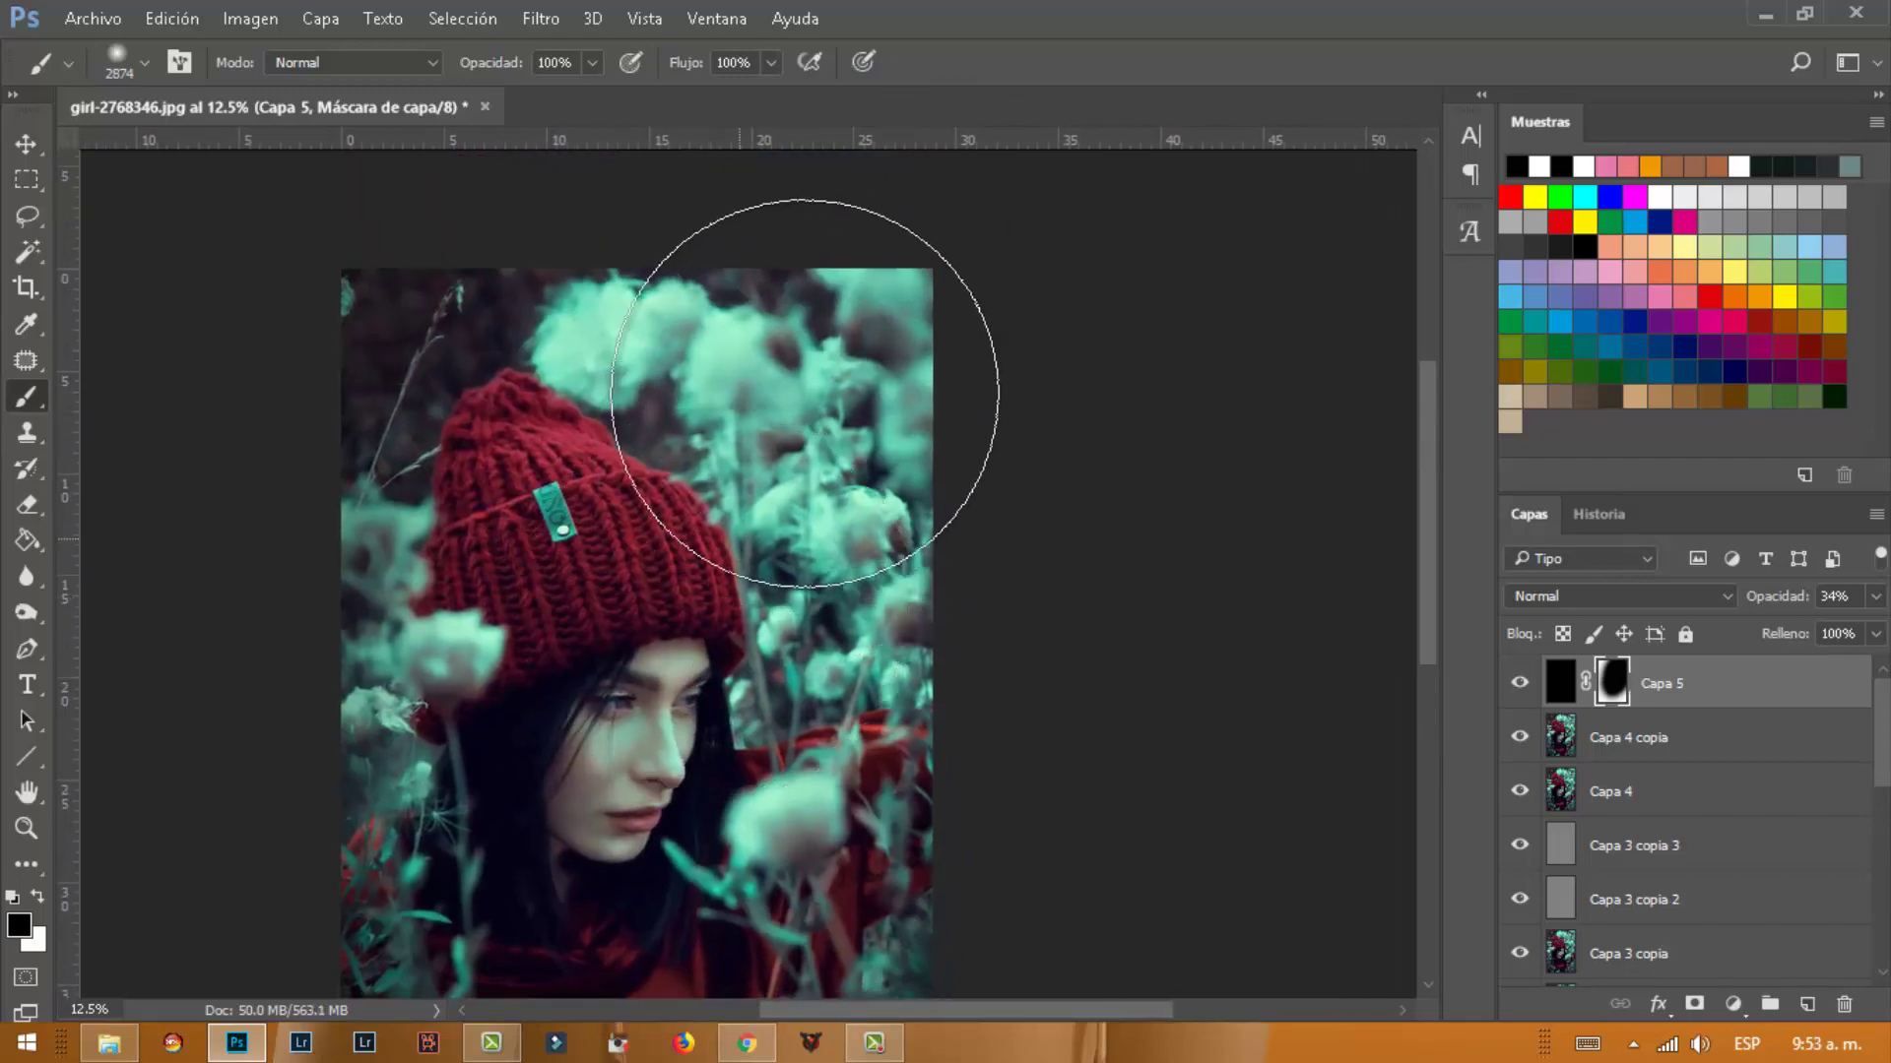
key(space)
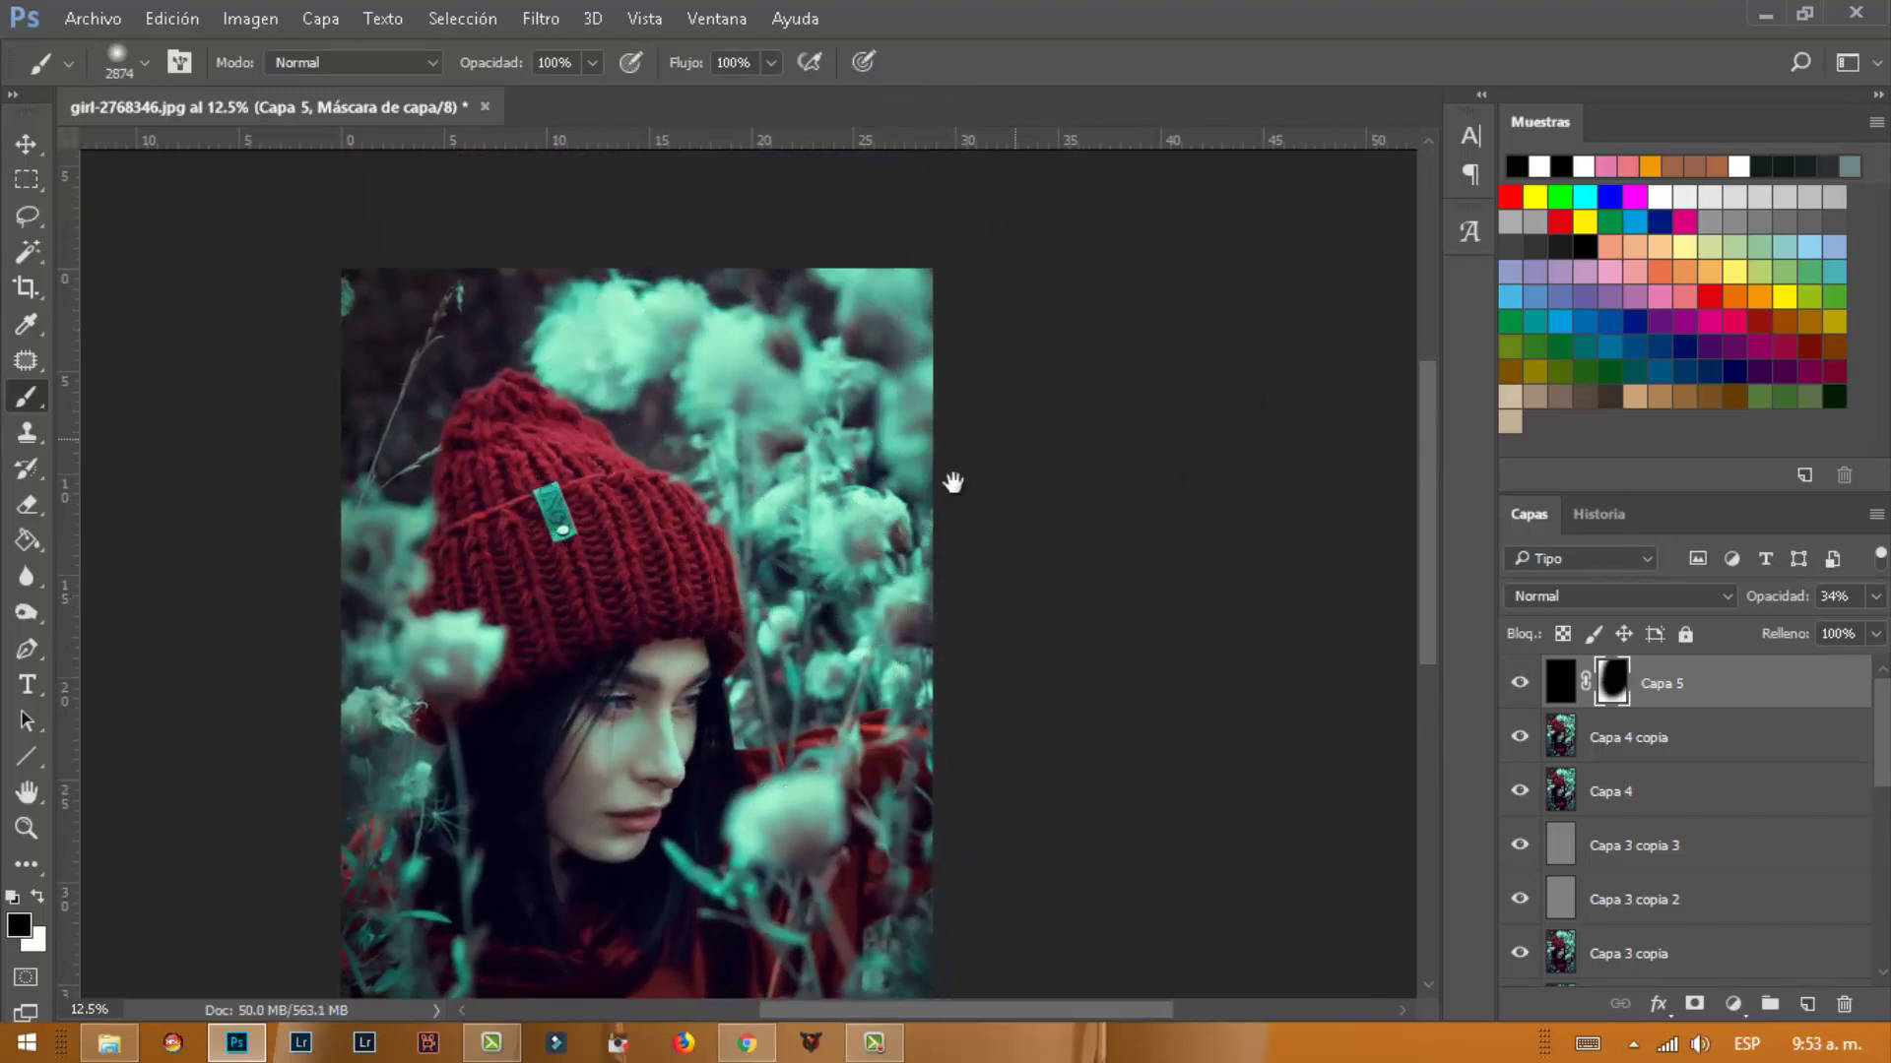
drag(954, 481, 761, 470)
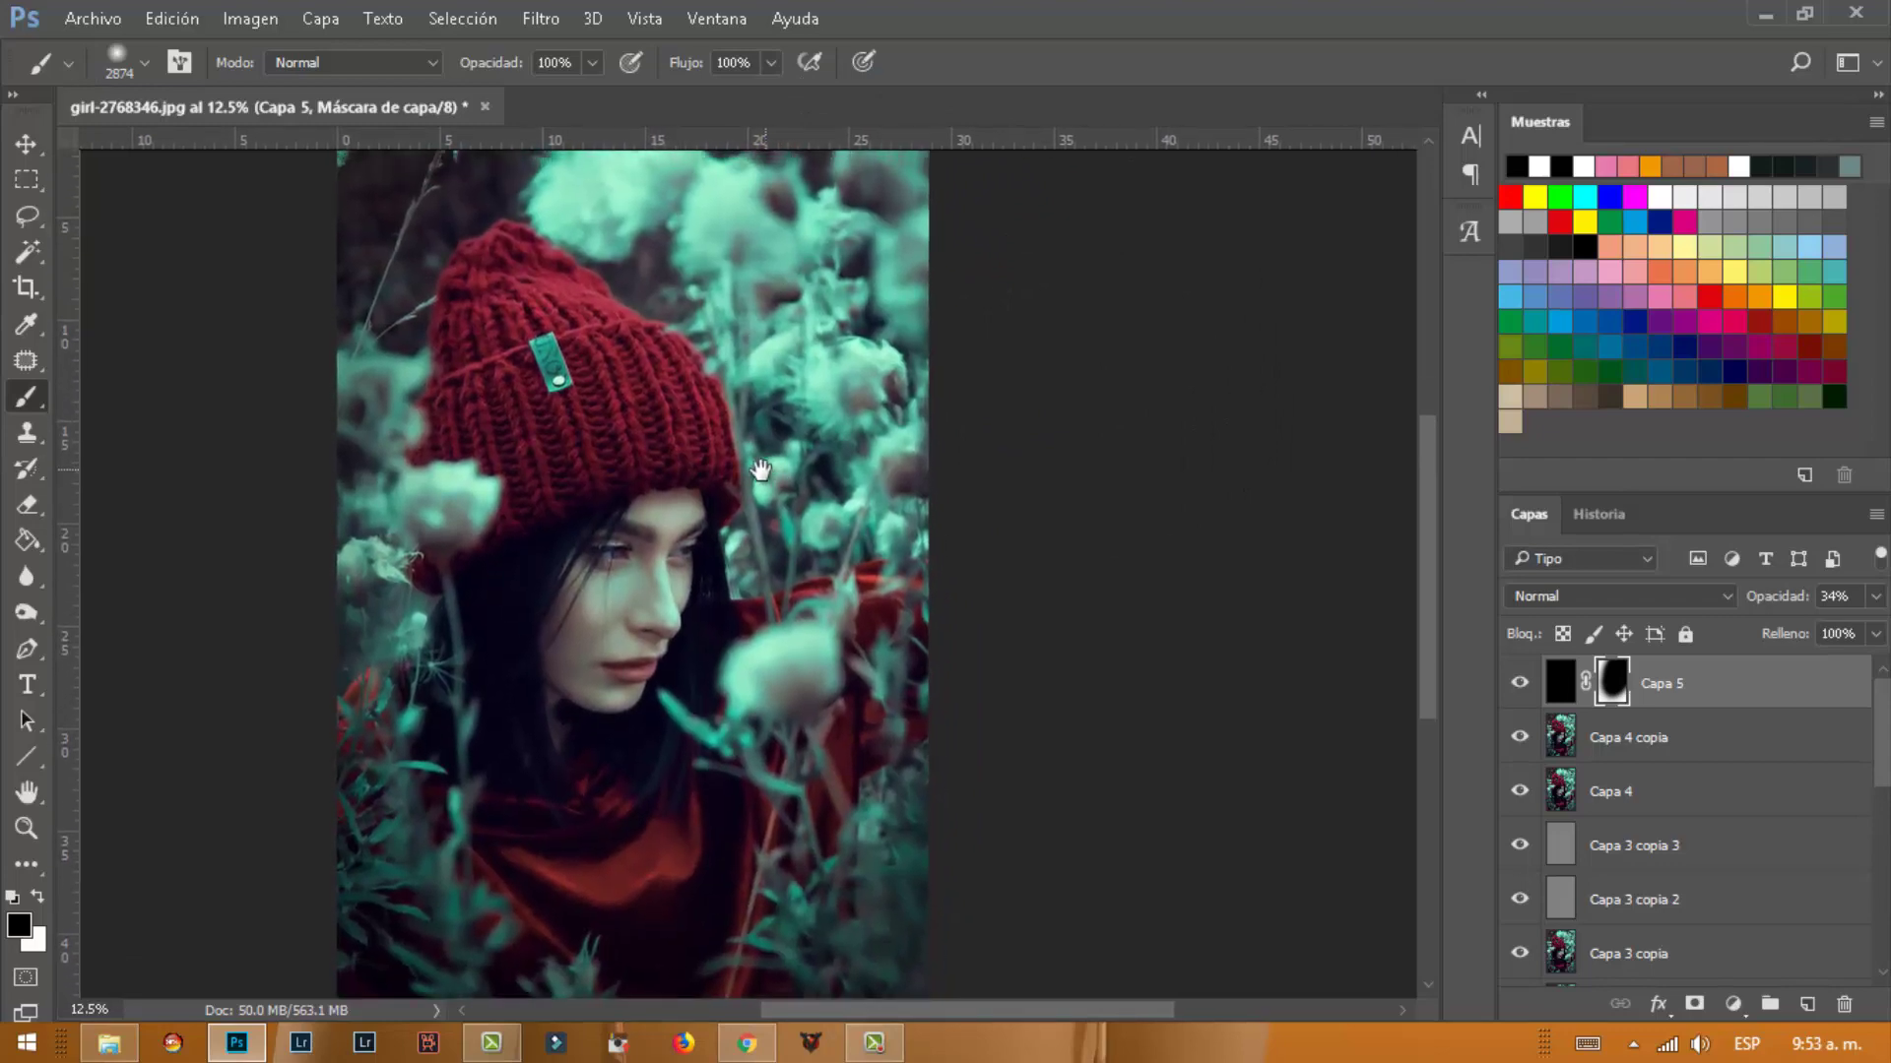
Add Curvas 2 and pull the top-right point of the Azul channel curve slightly down
click(1732, 1004)
click(1674, 573)
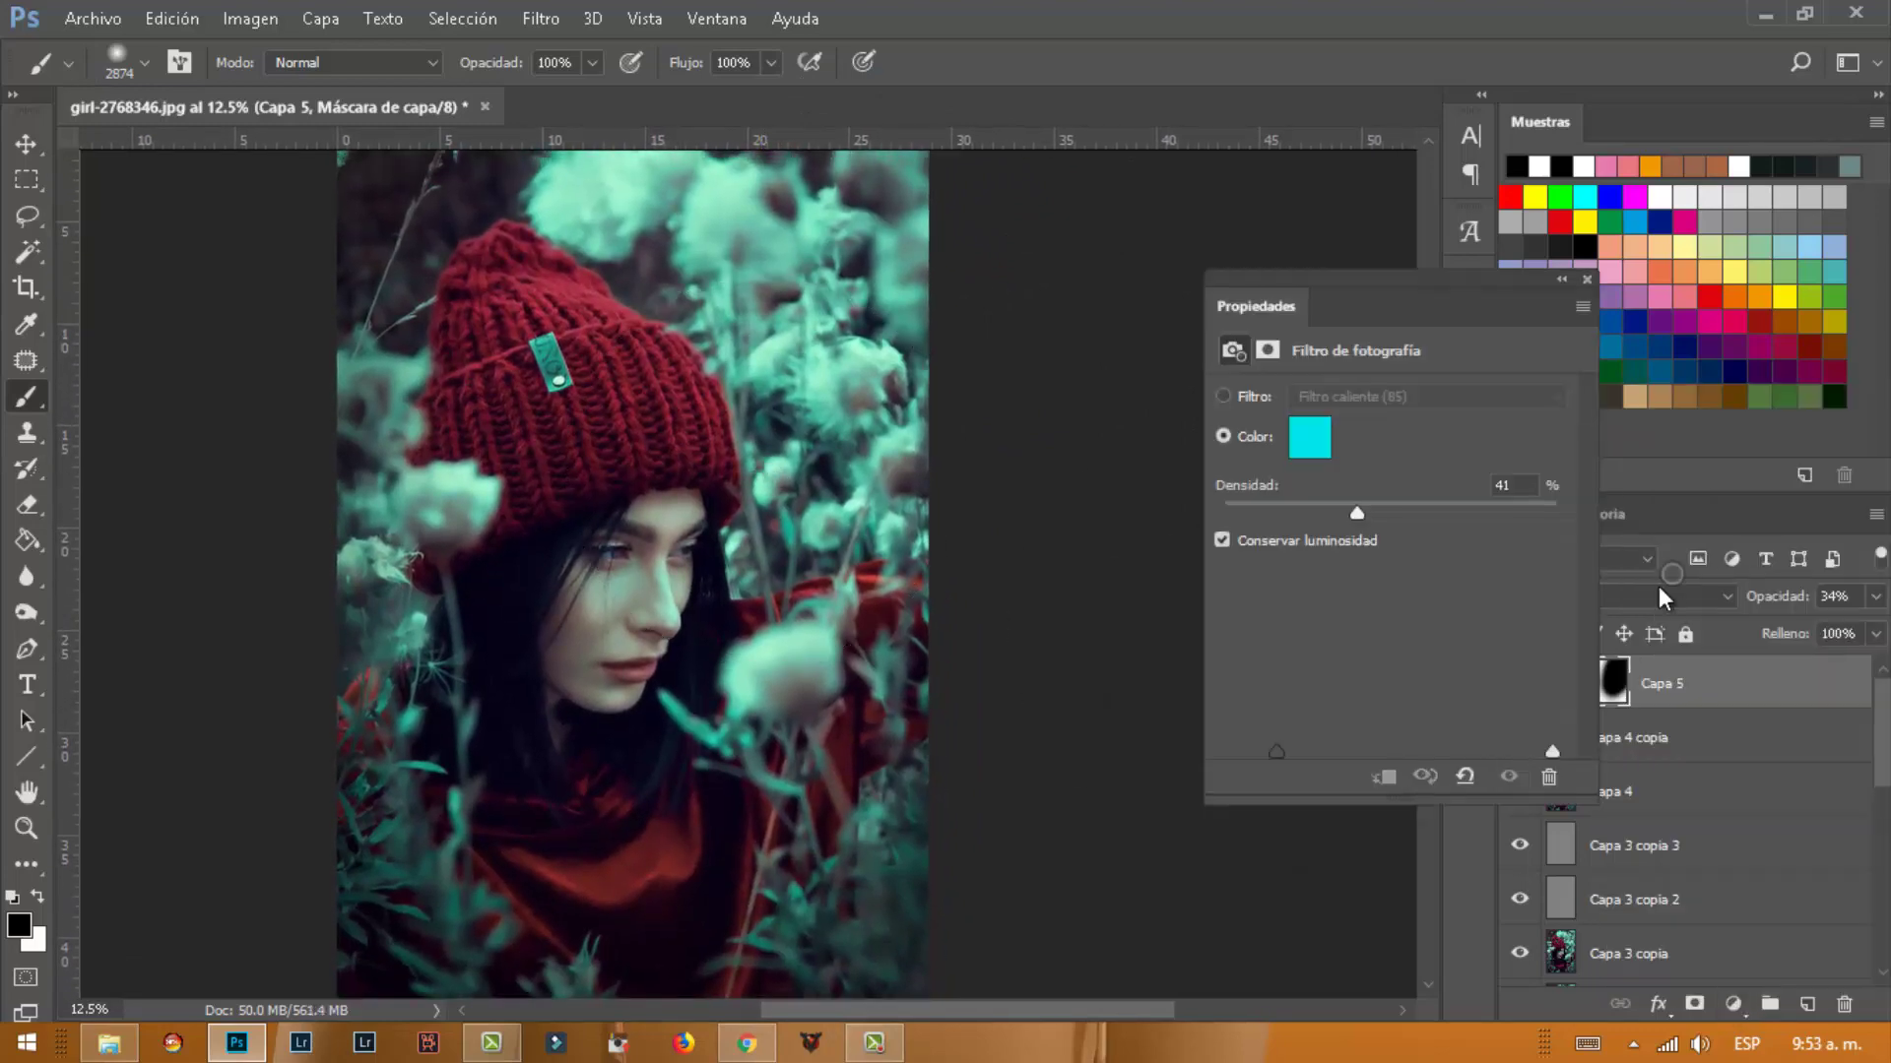
click(1408, 430)
click(1378, 494)
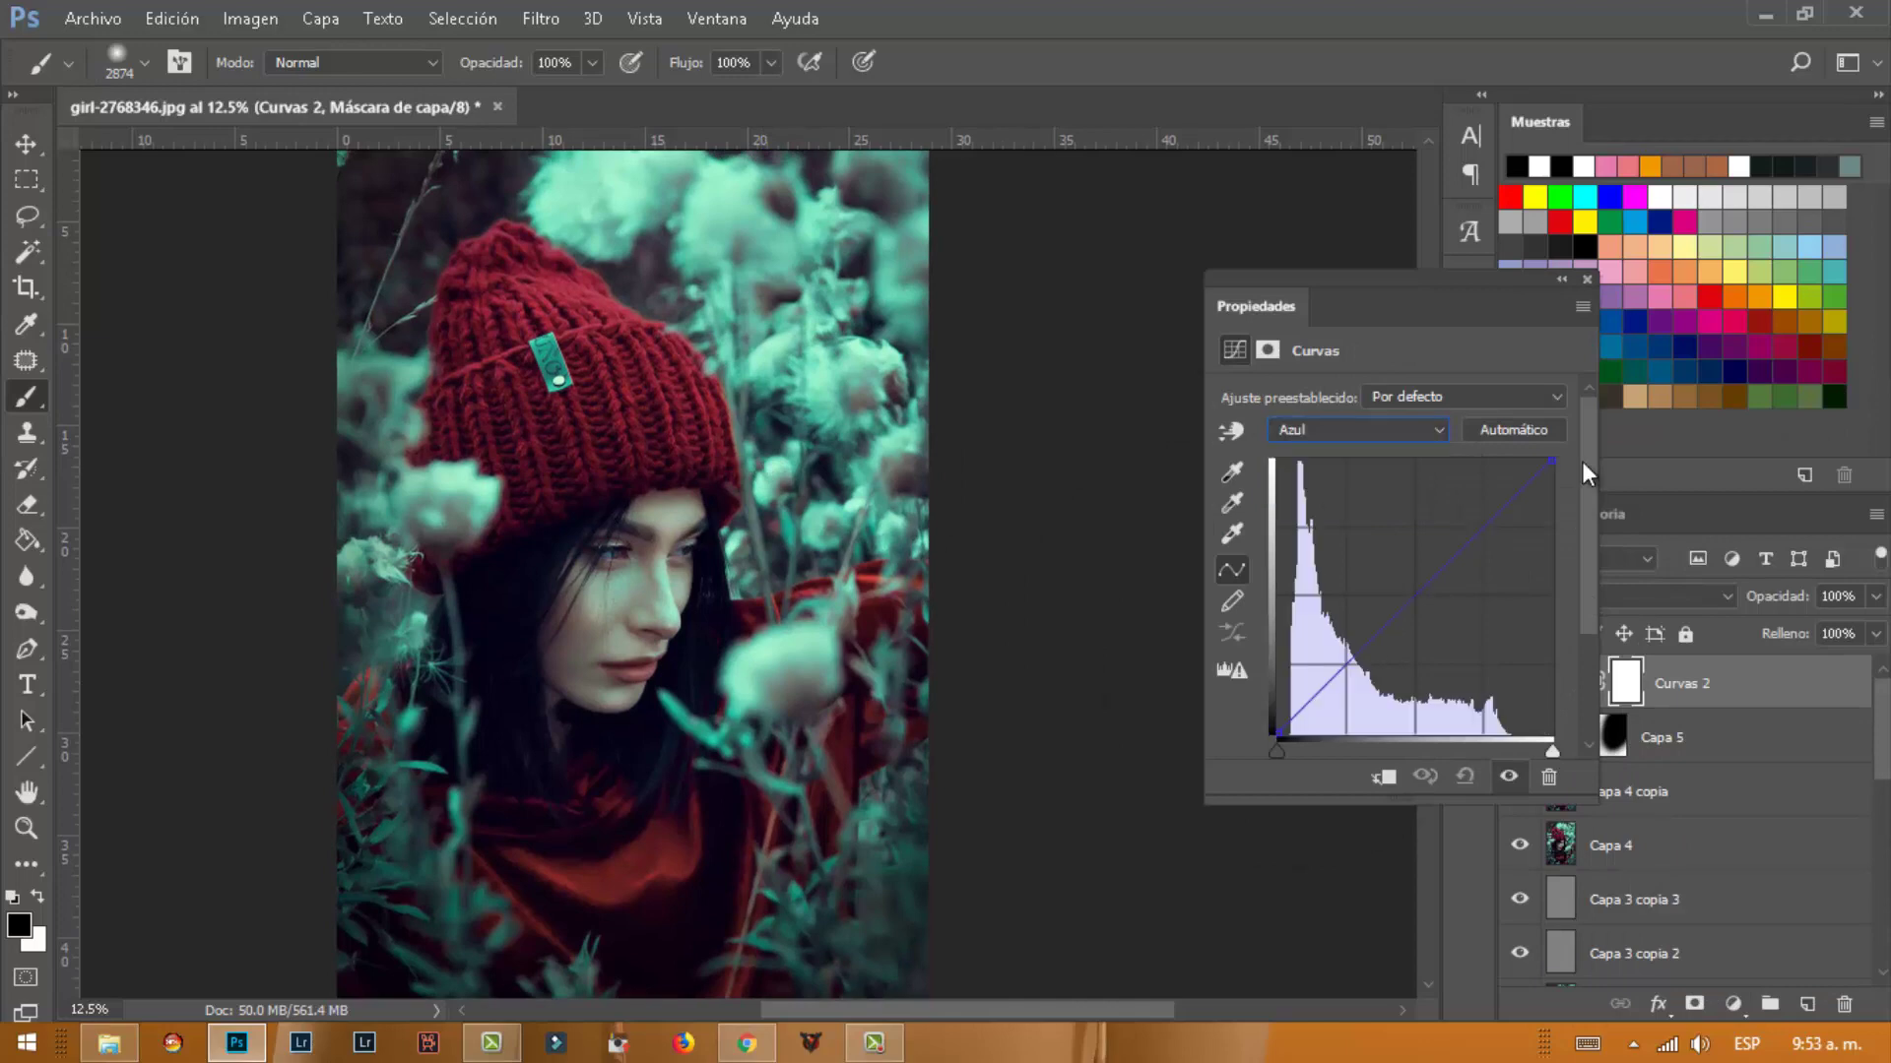
drag(1556, 470, 1571, 472)
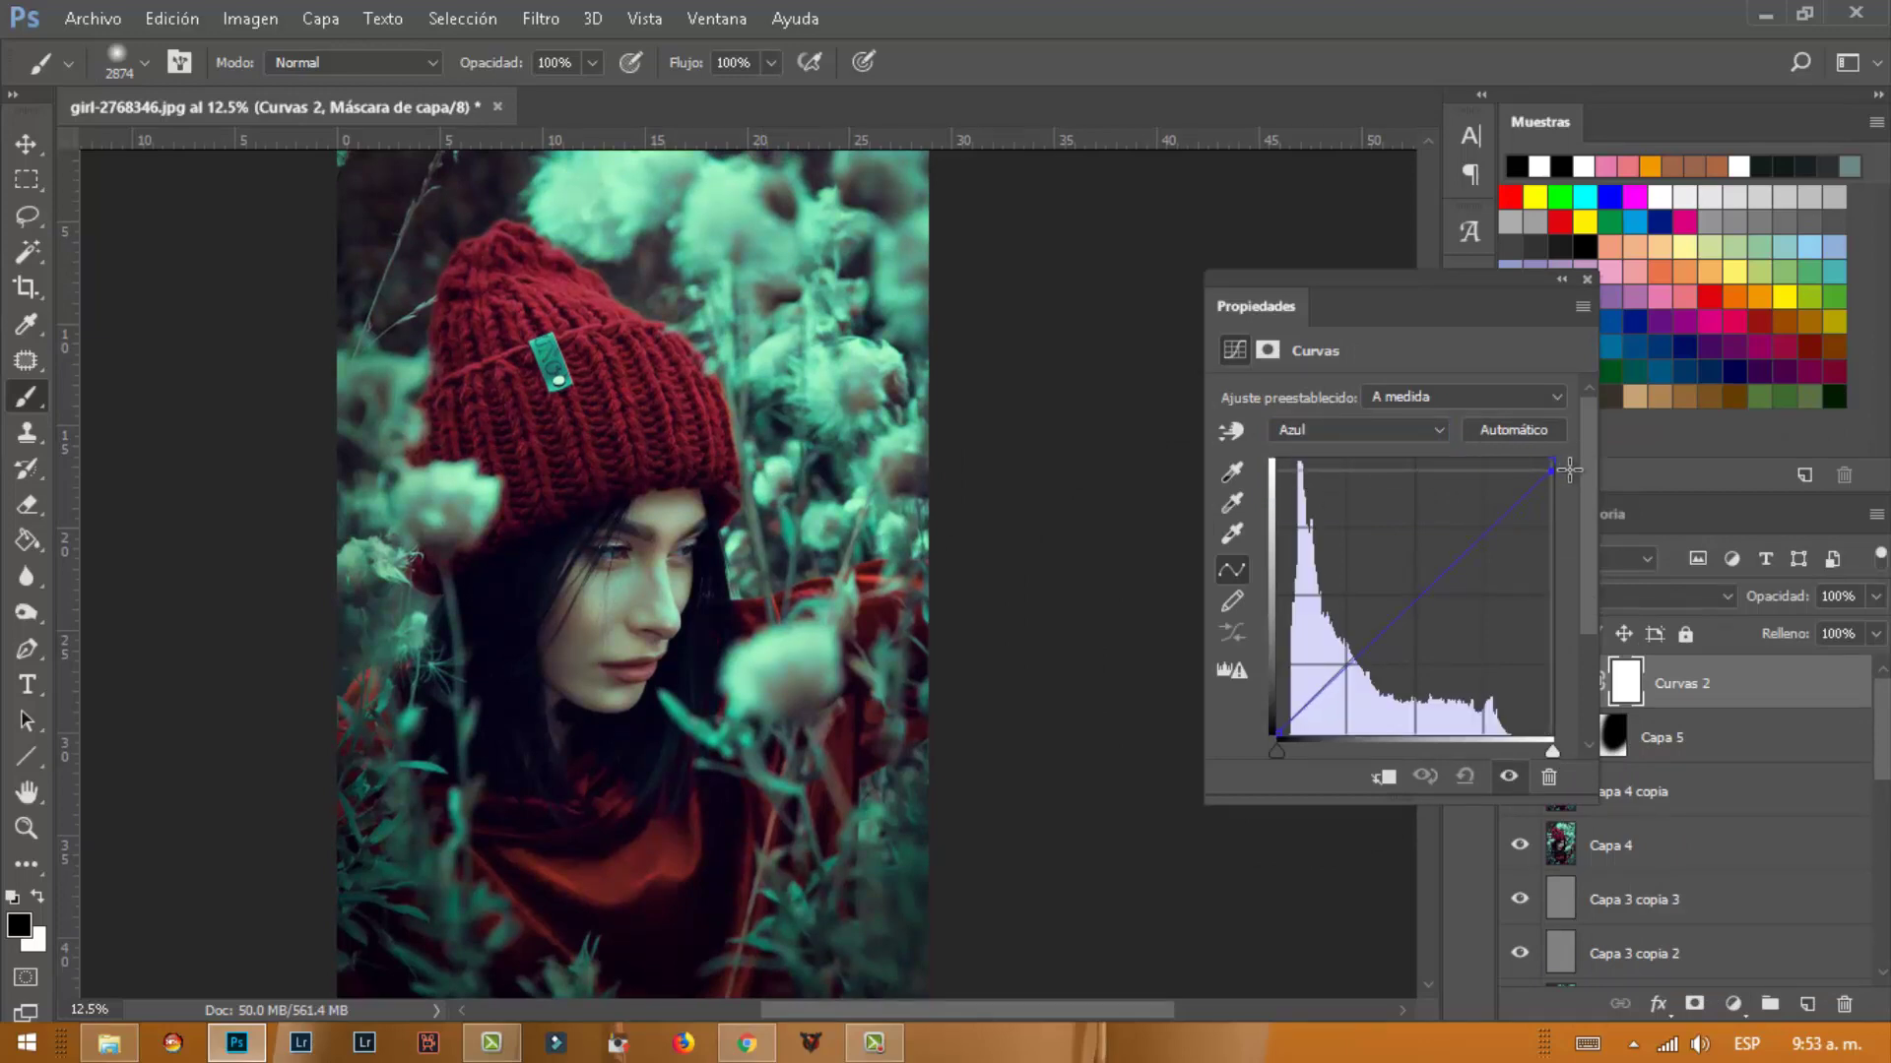
click(1584, 279)
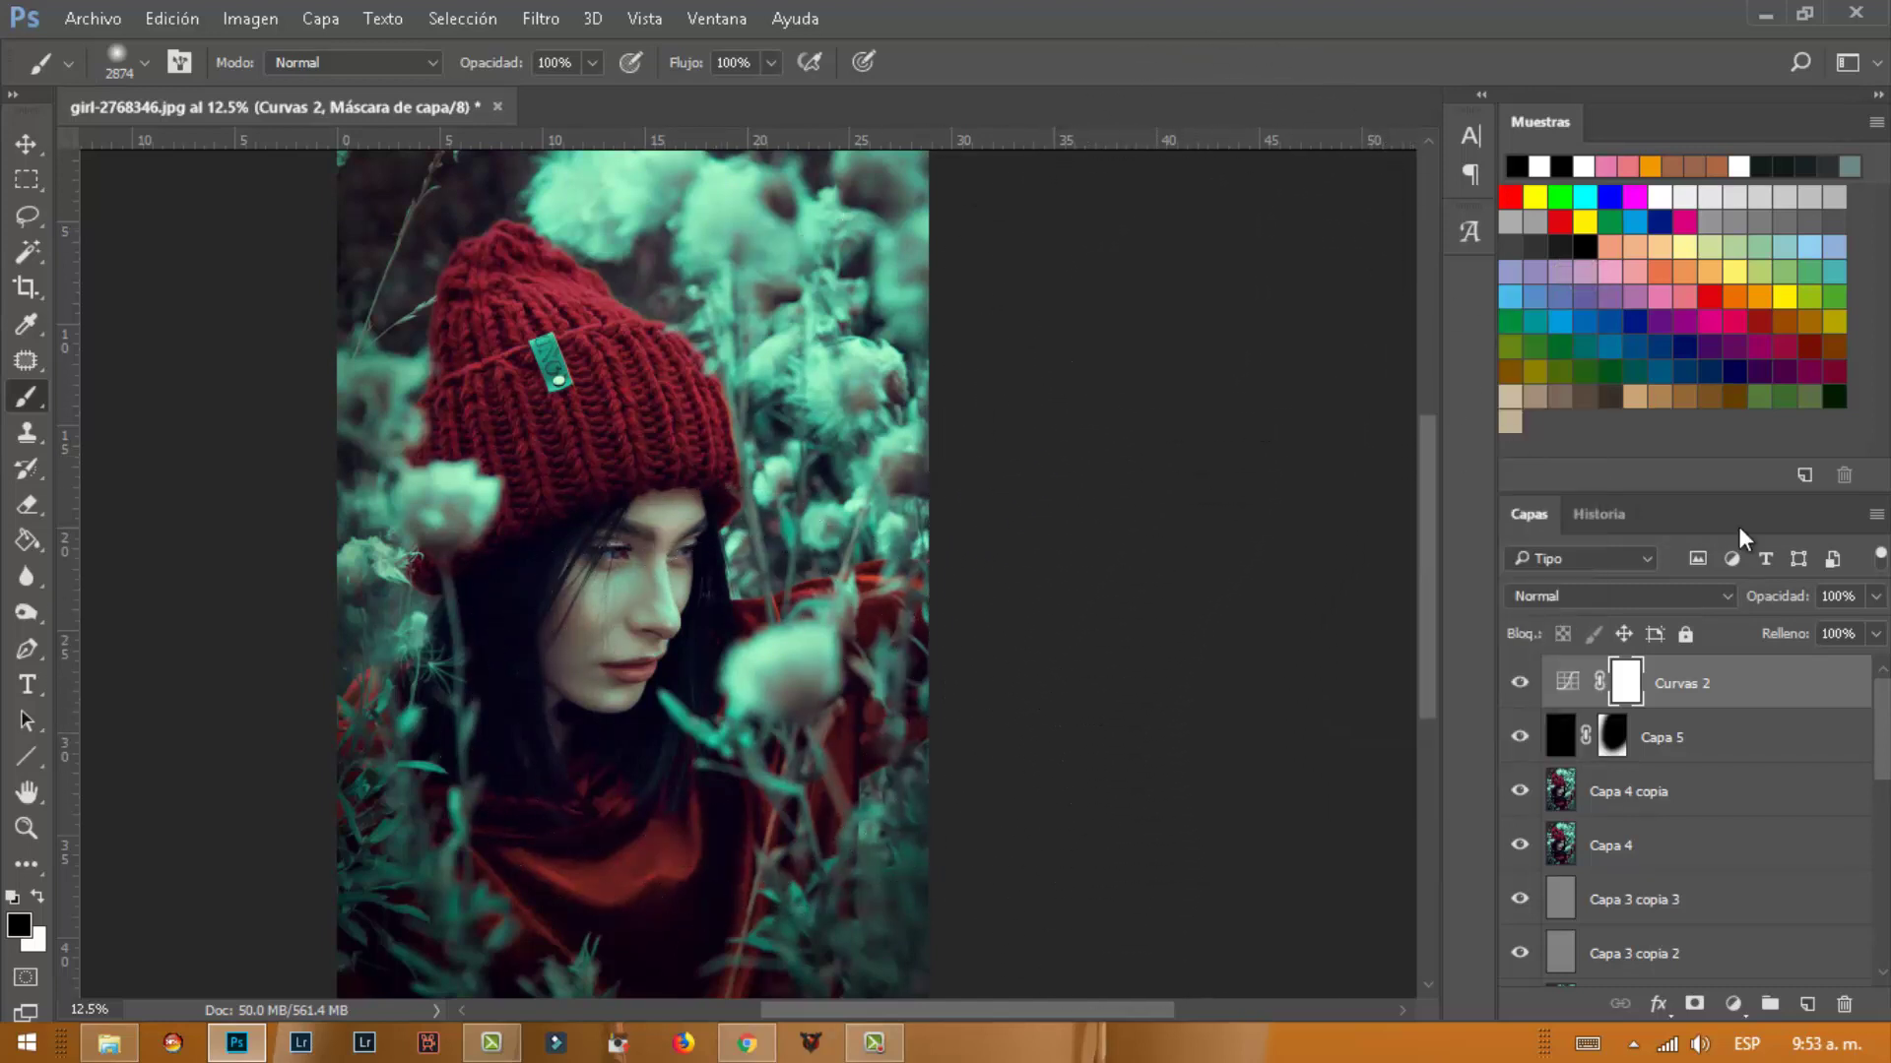
Select every edit layer above Fondo and group them into Grupo 1
scroll(1773, 837, down, 3)
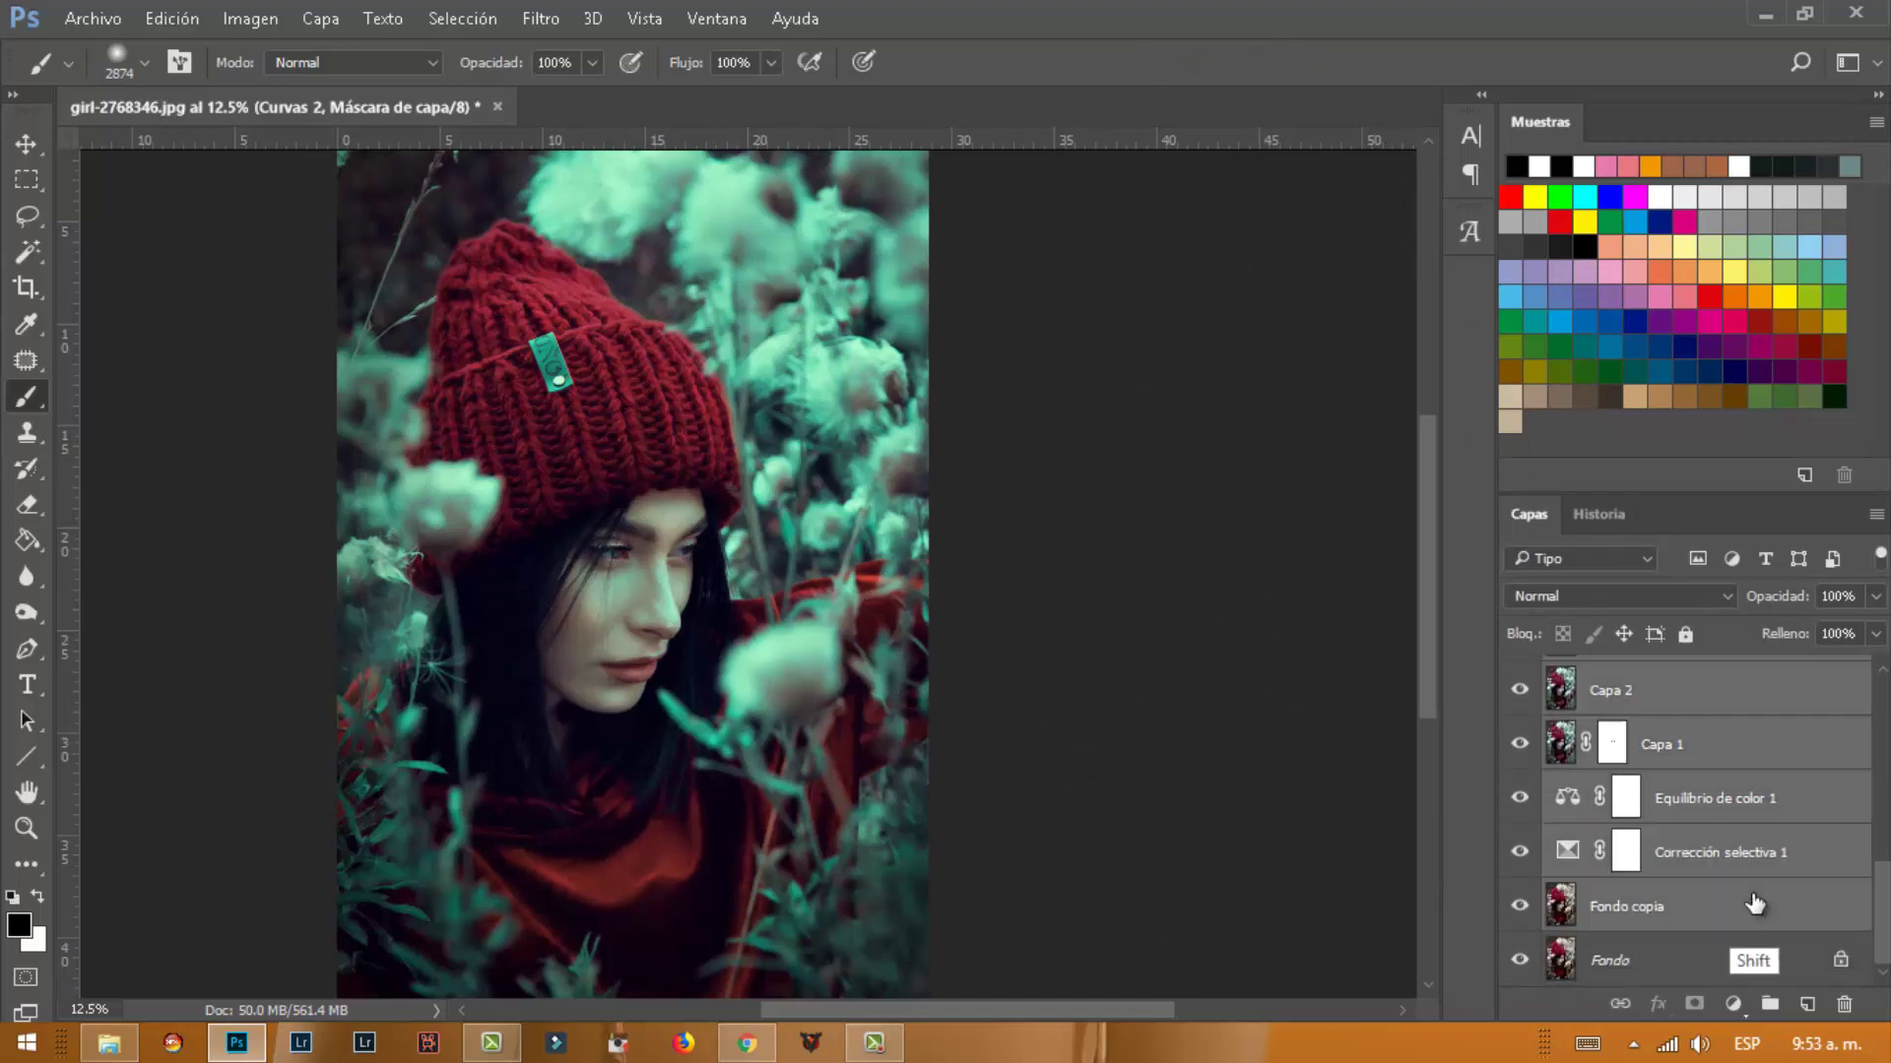
click(1775, 921)
drag(1776, 921, 1781, 1002)
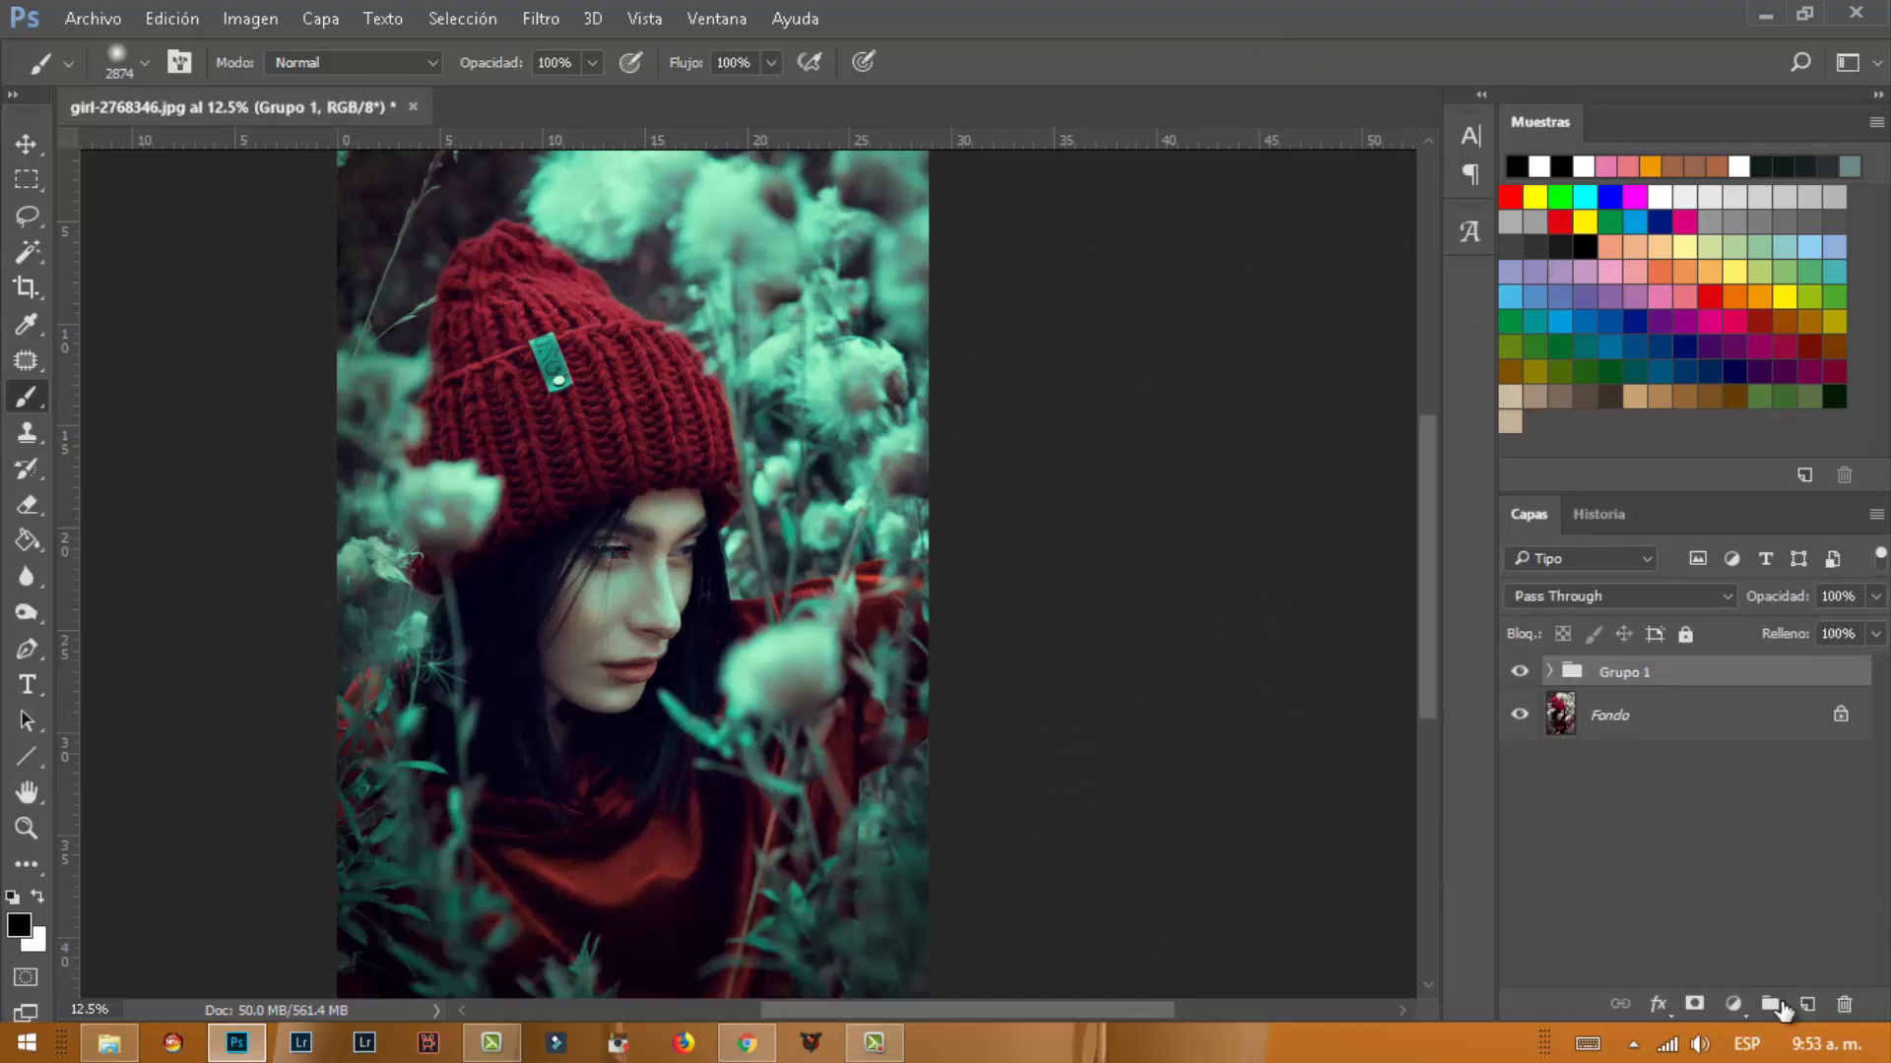
Hide Grupo 1 to see the original colours, dismiss the warning, and zoom to the face
key(ctrl+comma)
click(1519, 671)
click(628, 630)
click(884, 398)
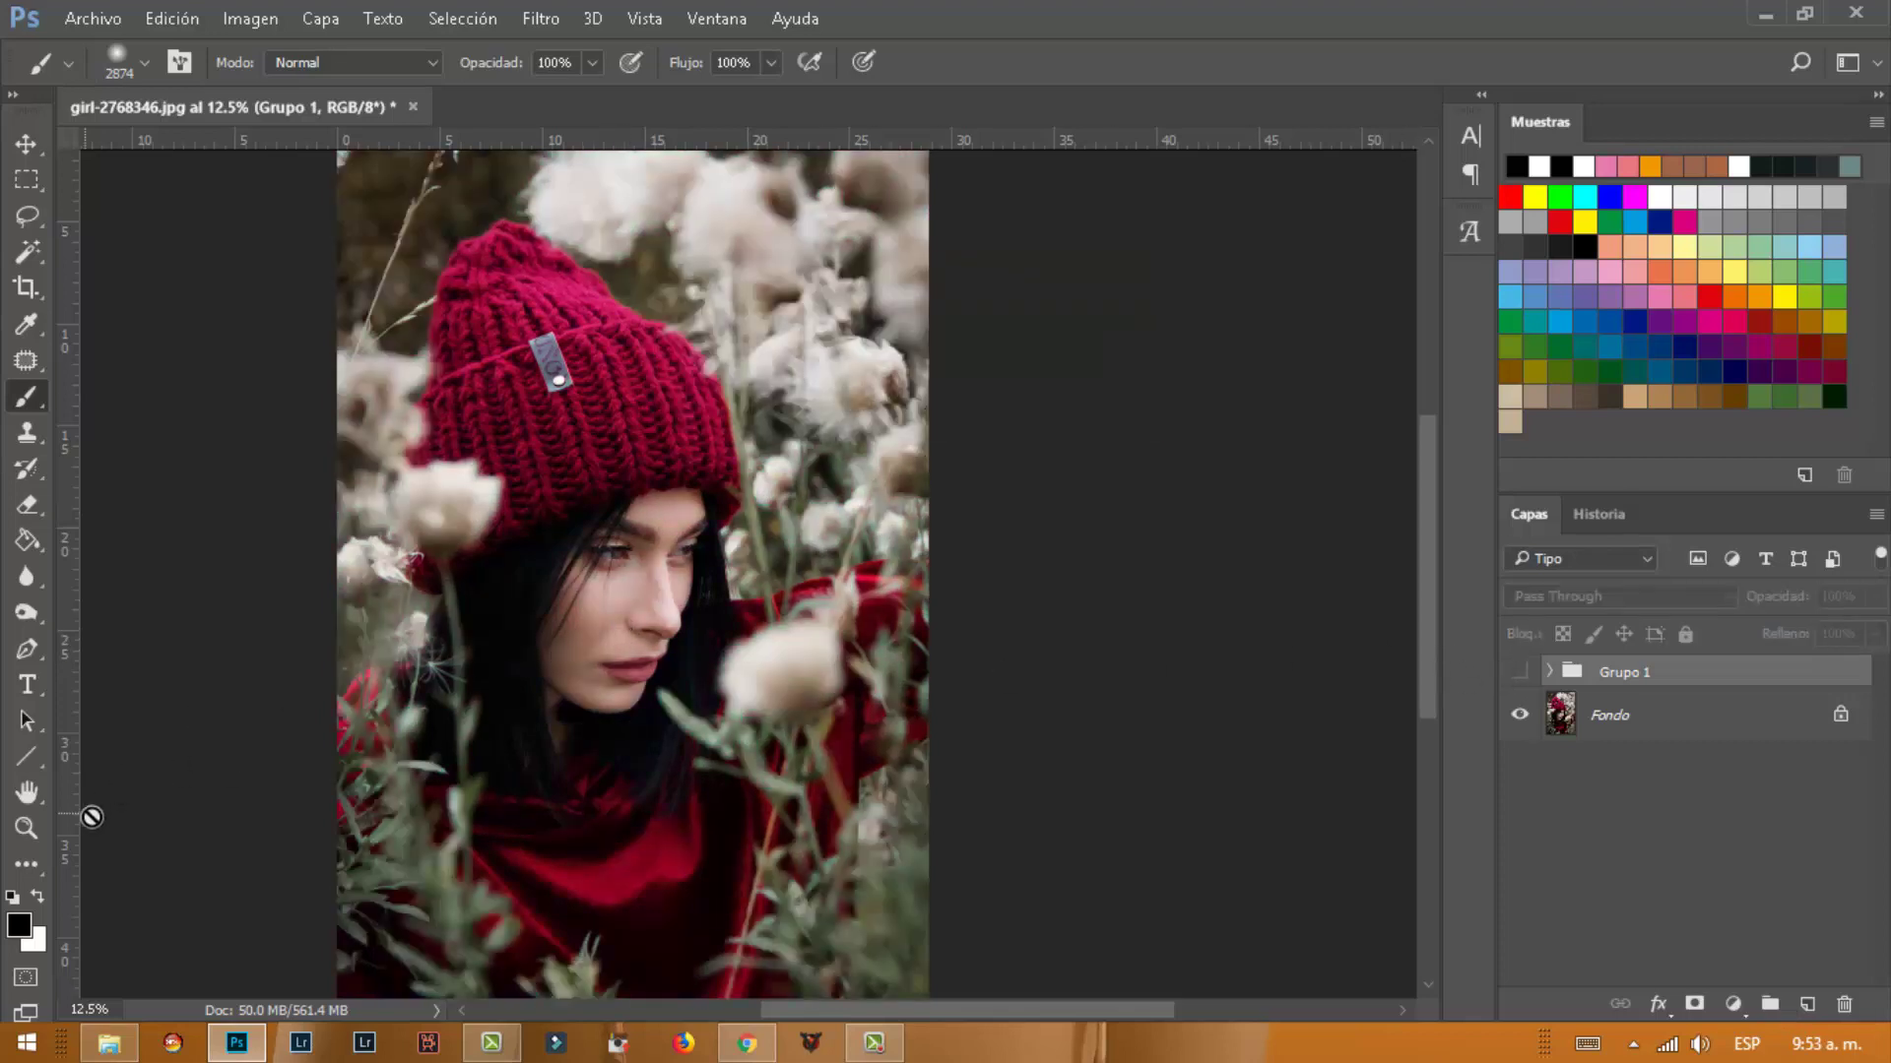
mouse_move(573, 634)
mouse_down()
mouse_move(718, 486)
mouse_move(998, 478)
mouse_up()
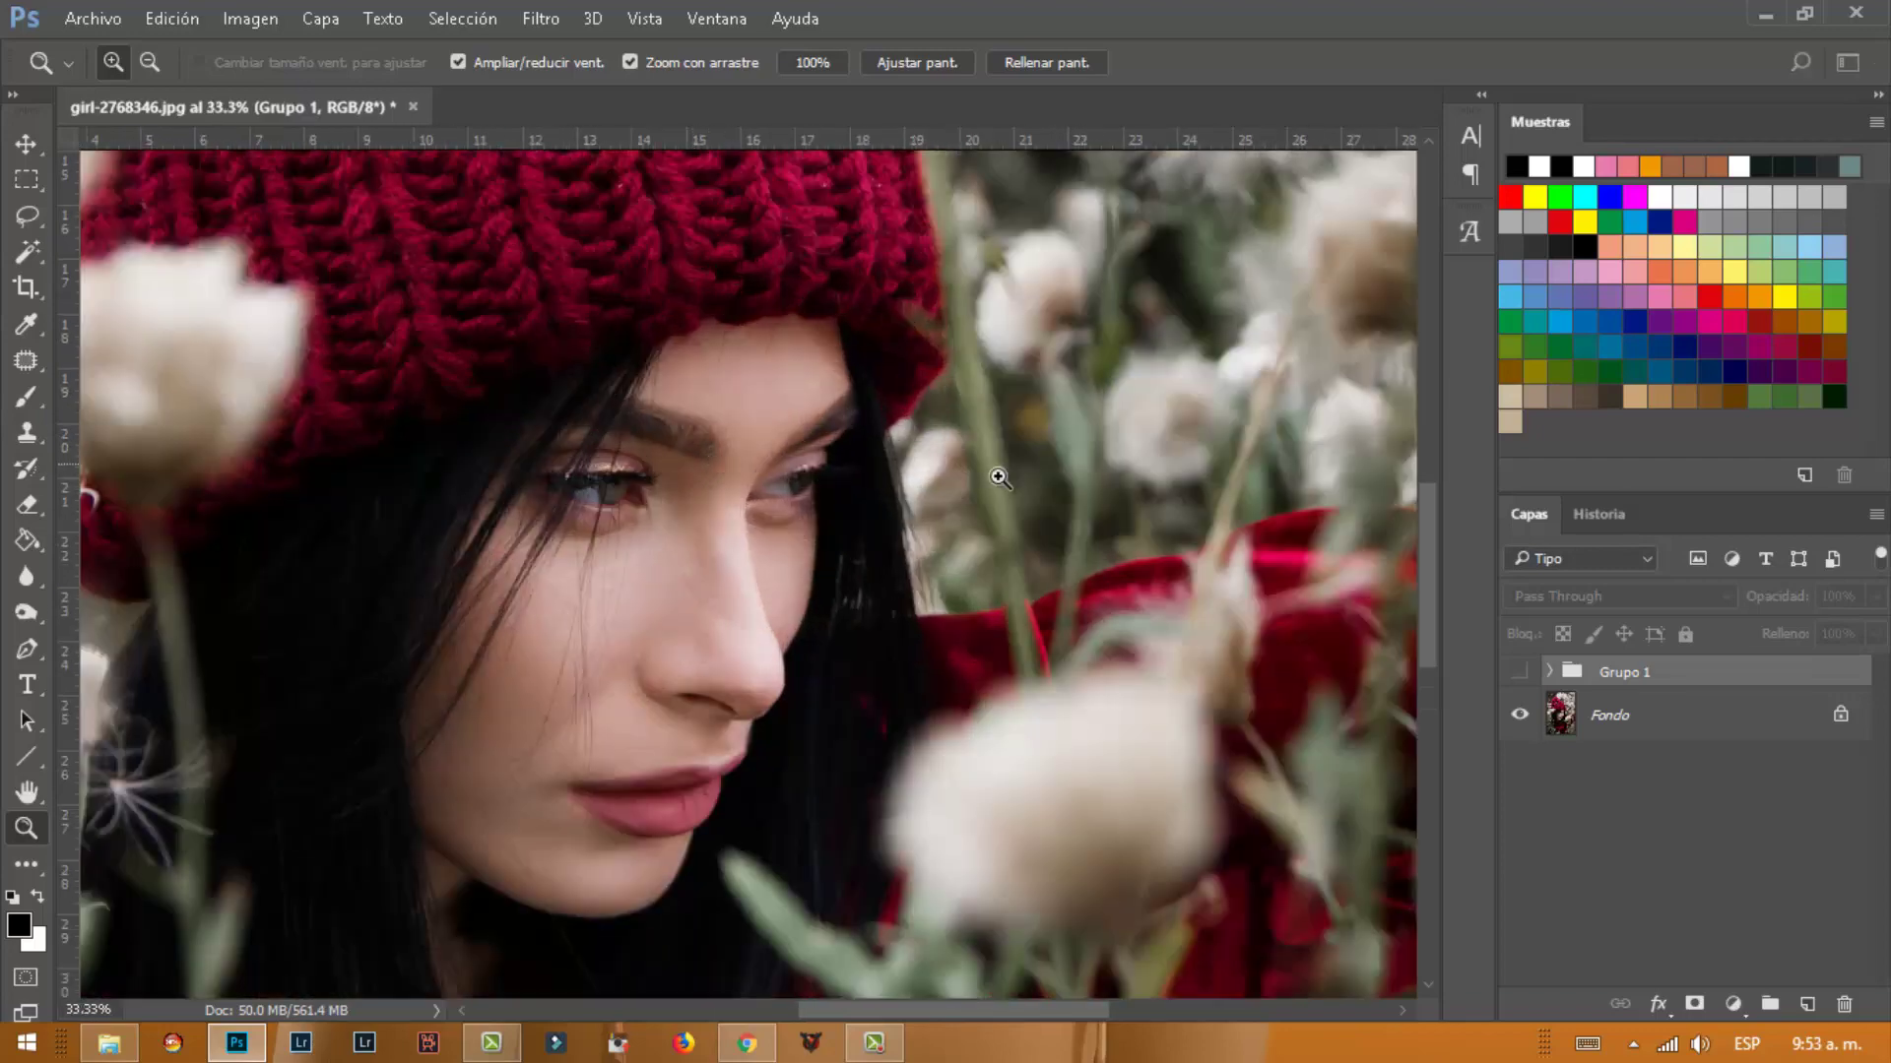
Compare graded and ungraded views across the beanie and scarf, then fit the whole photo
click(1522, 672)
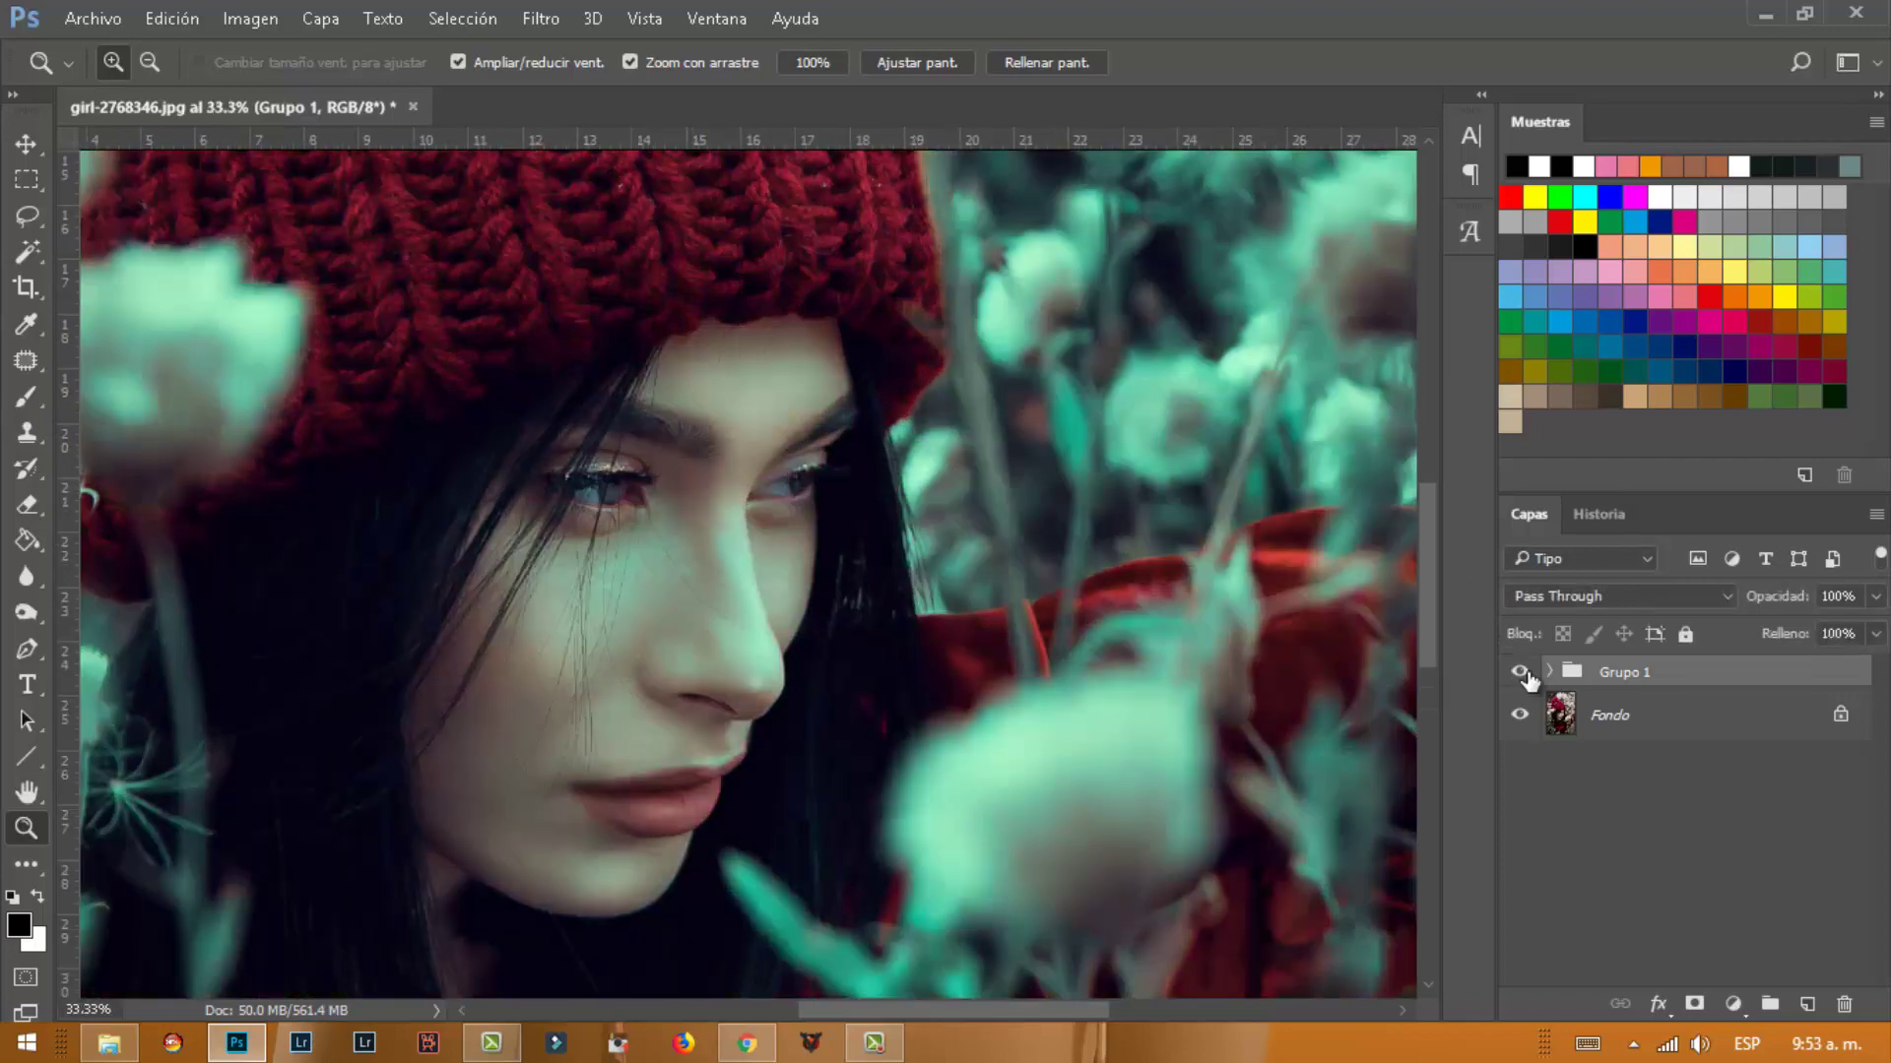
click(1522, 673)
click(1521, 673)
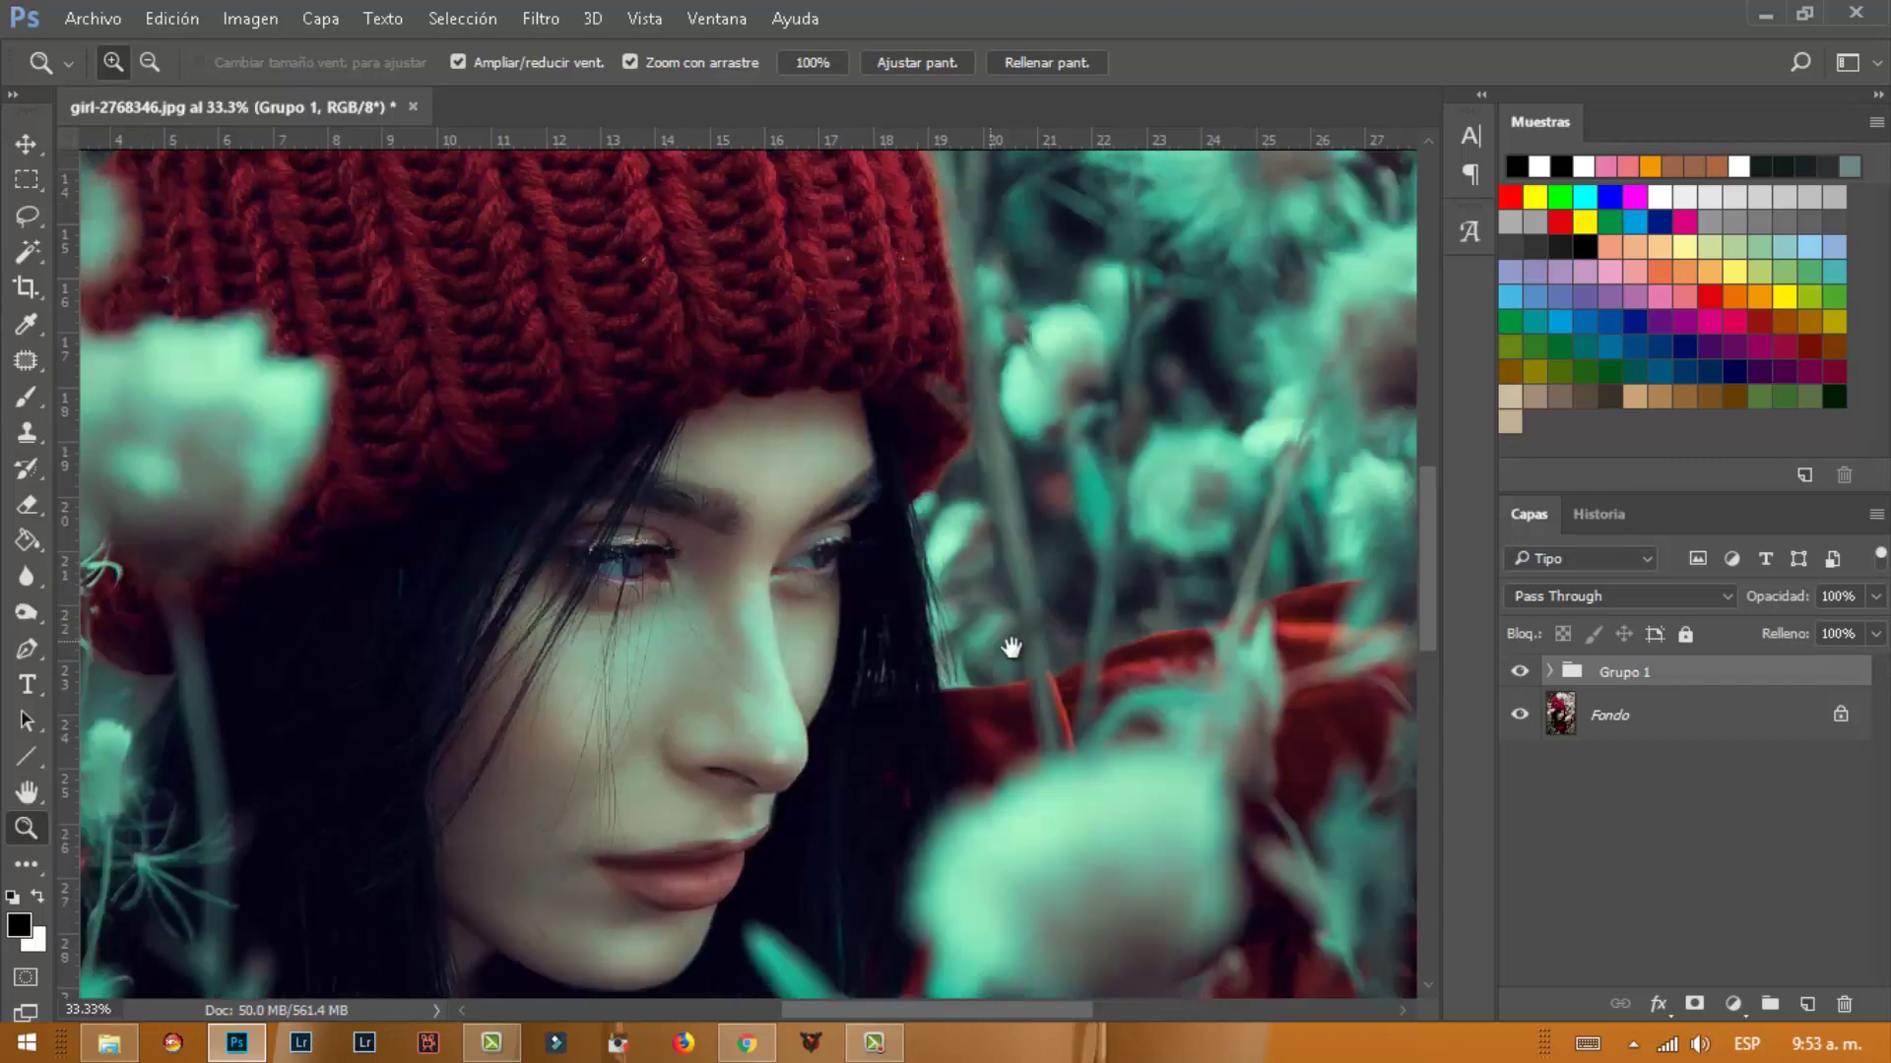
mouse_move(1012, 641)
mouse_down()
mouse_move(1089, 785)
mouse_move(838, 245)
mouse_up()
mouse_move(920, 506)
mouse_down()
mouse_move(1014, 338)
mouse_move(1064, 338)
mouse_up()
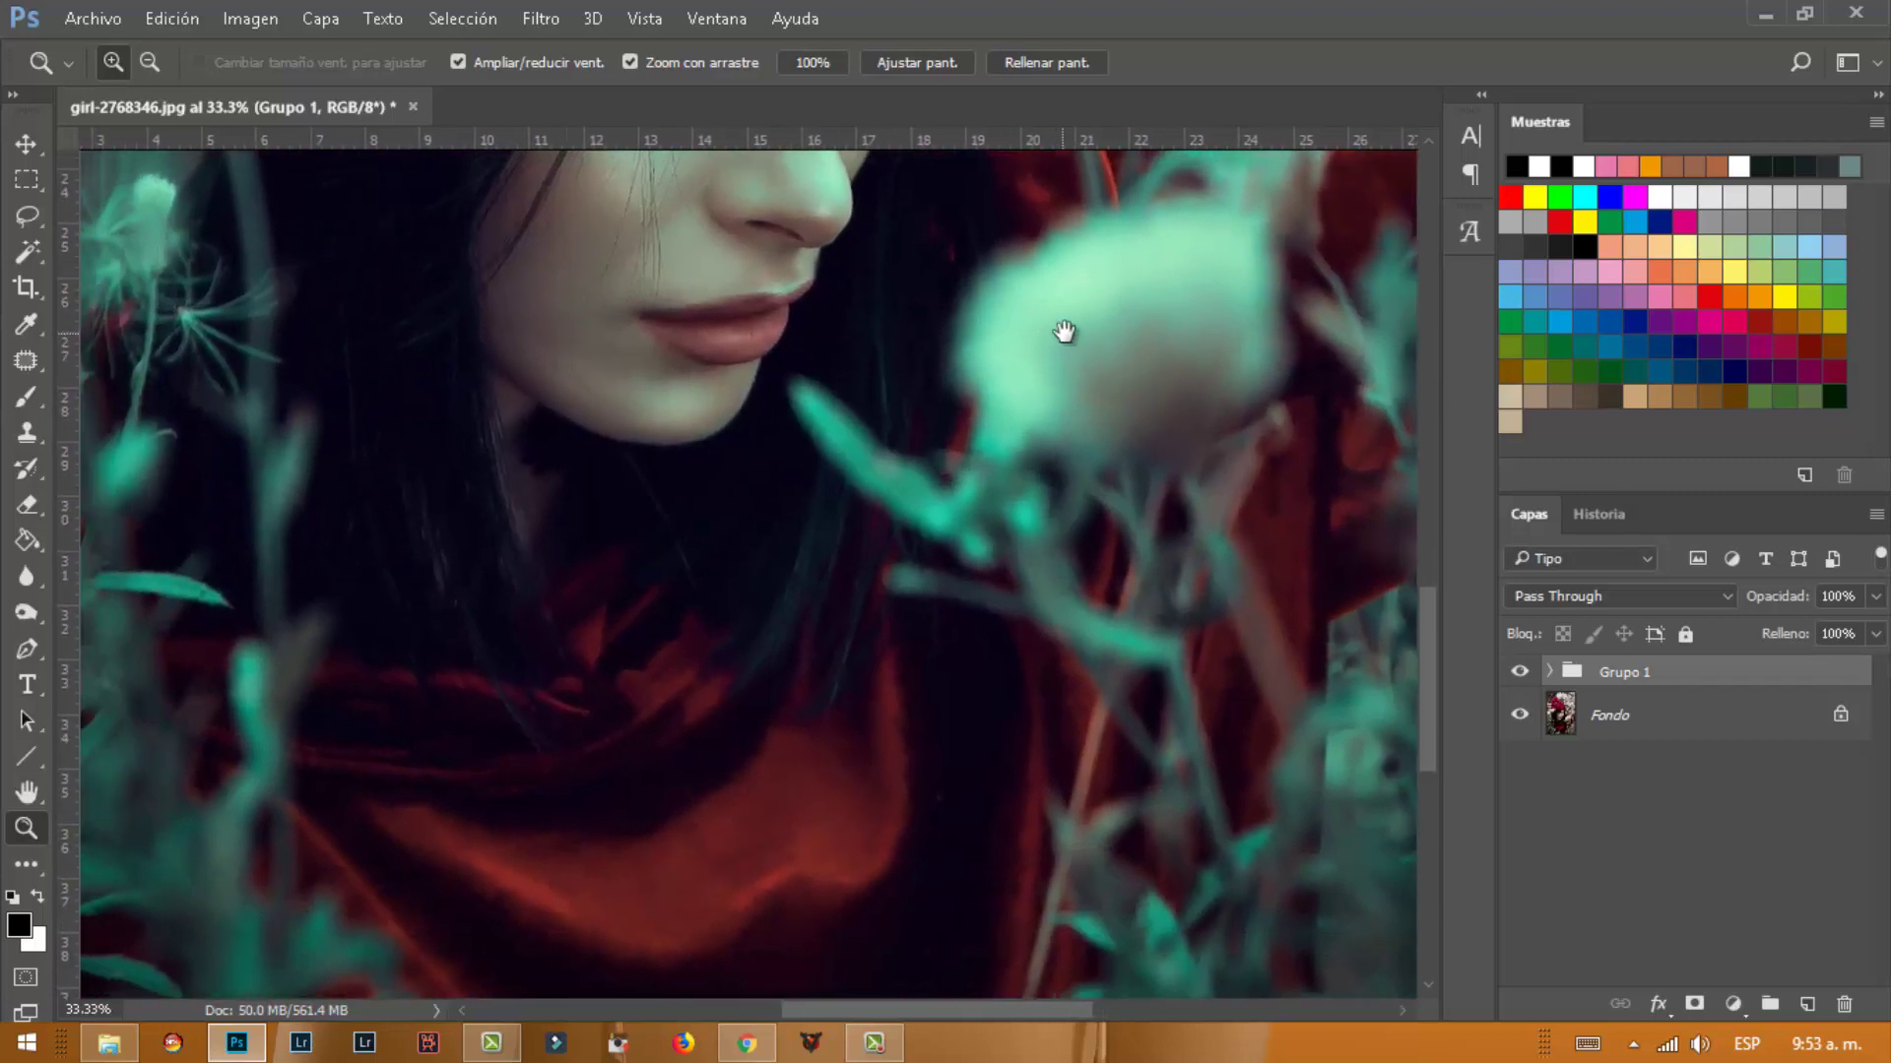
click(1523, 675)
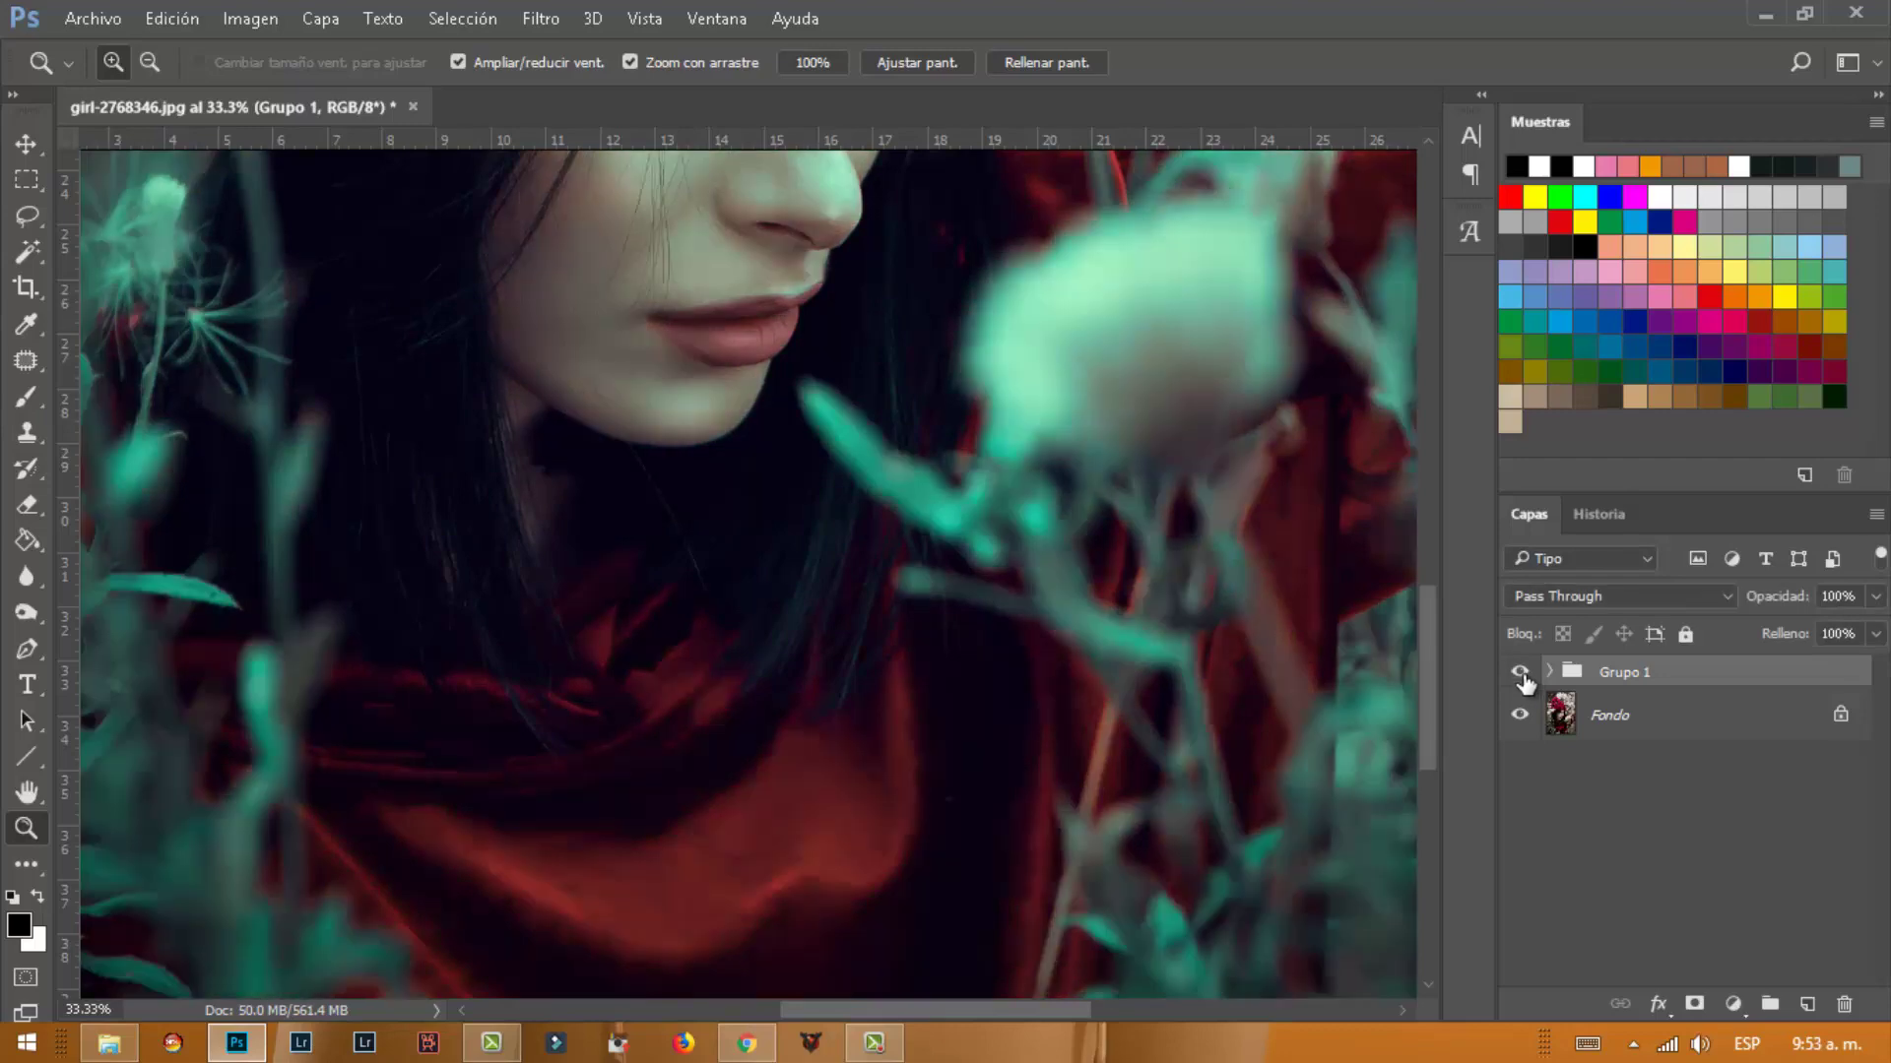
alt+click(866, 560)
alt+click(872, 452)
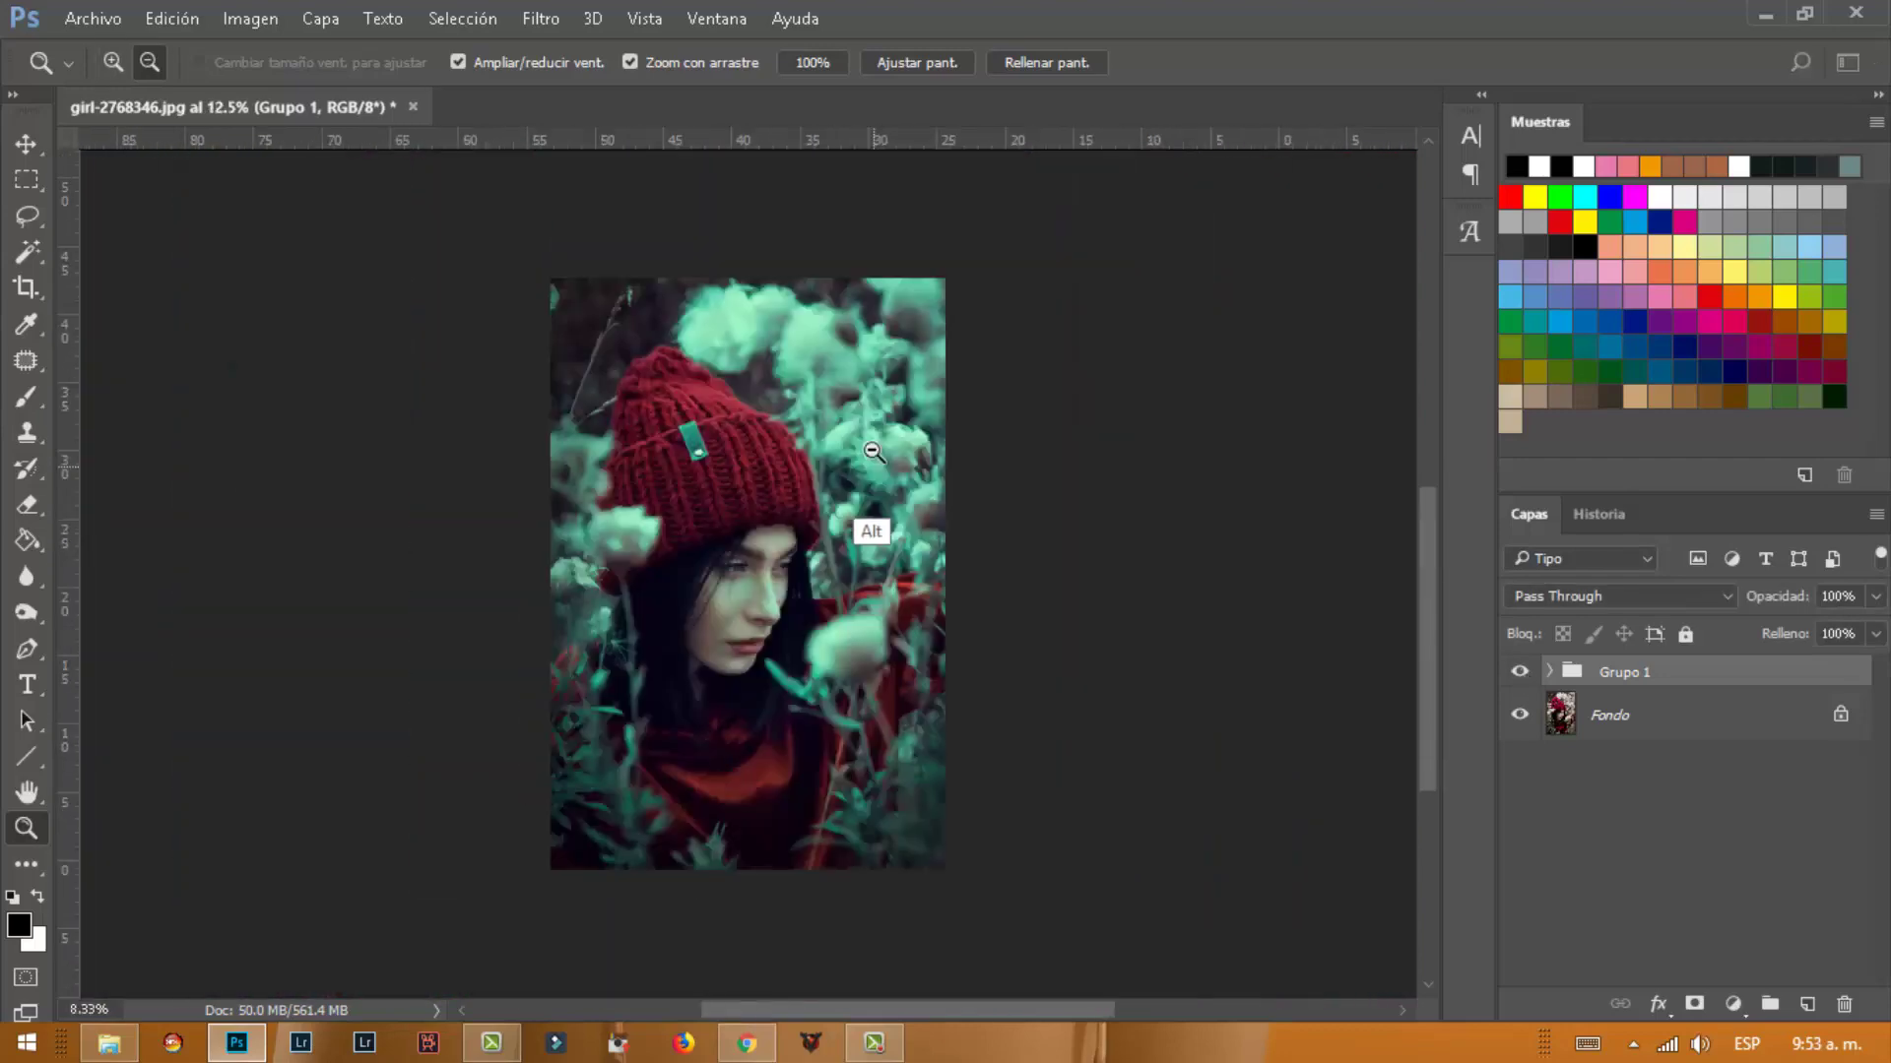
click(773, 544)
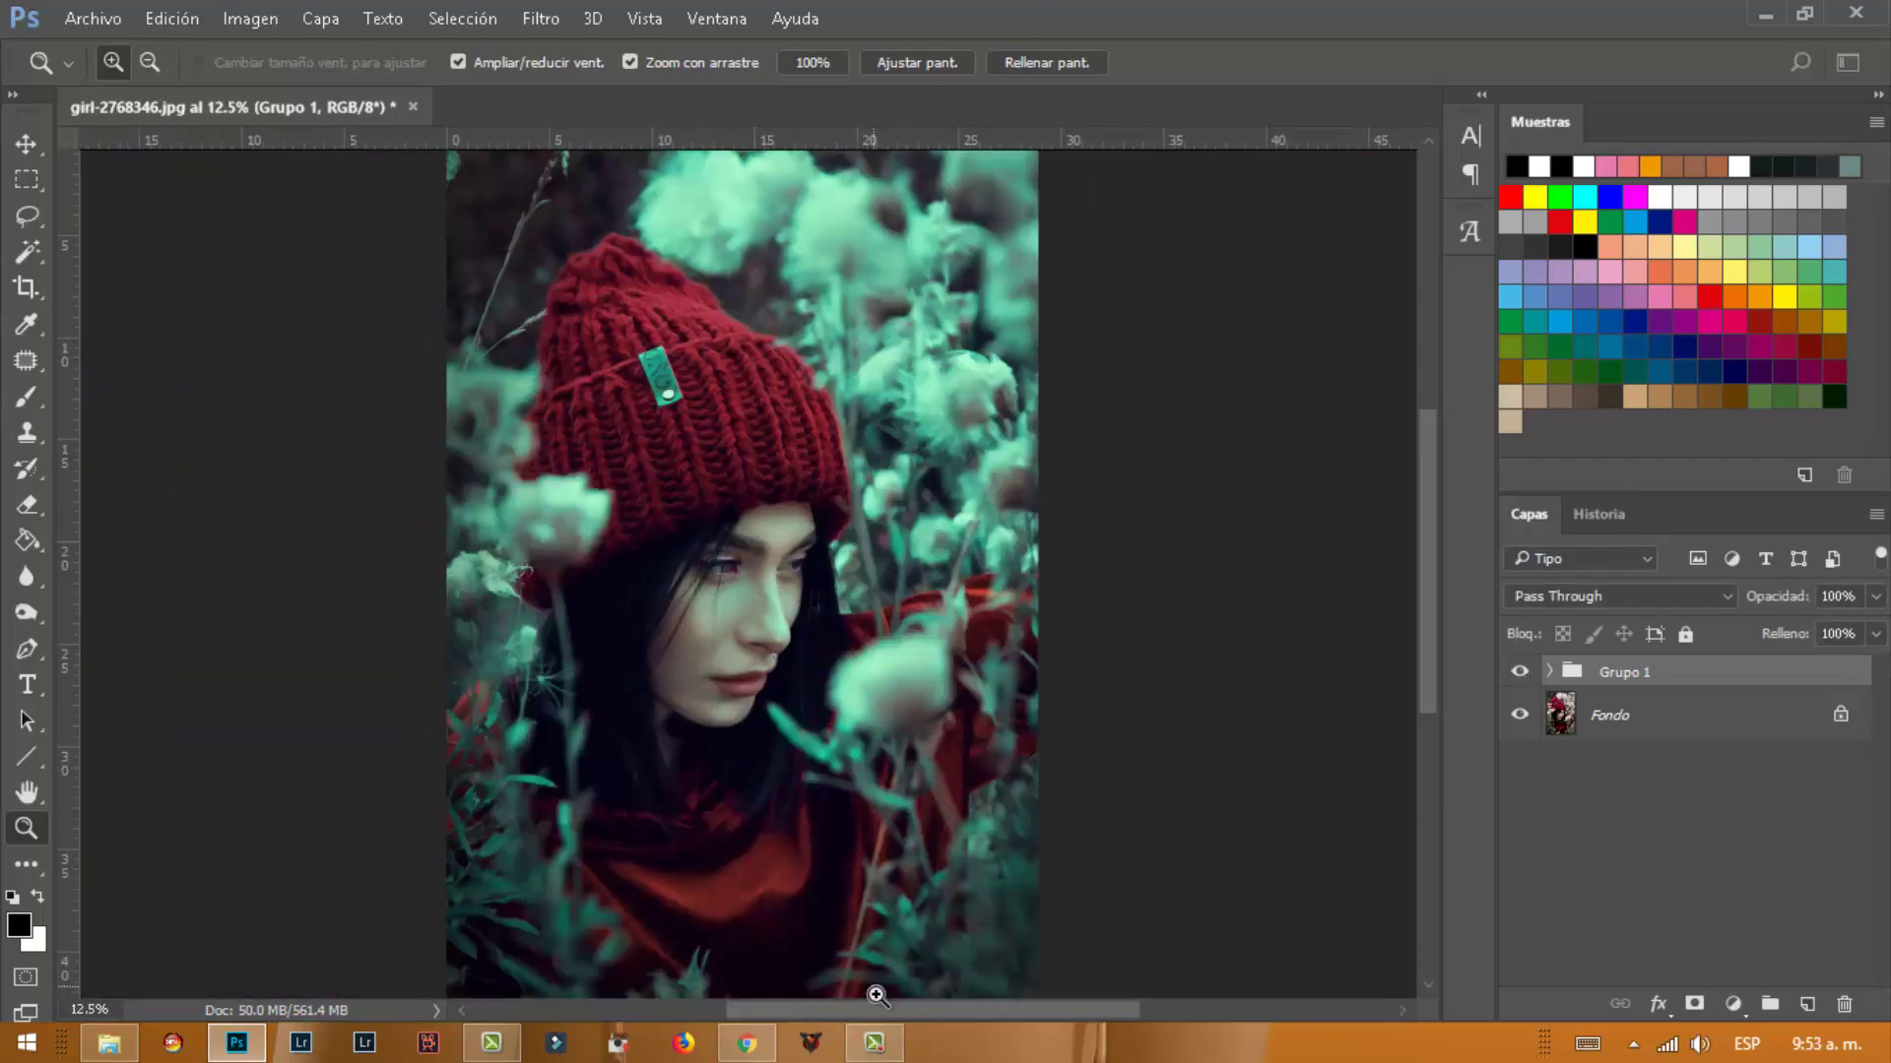
click(1825, 934)
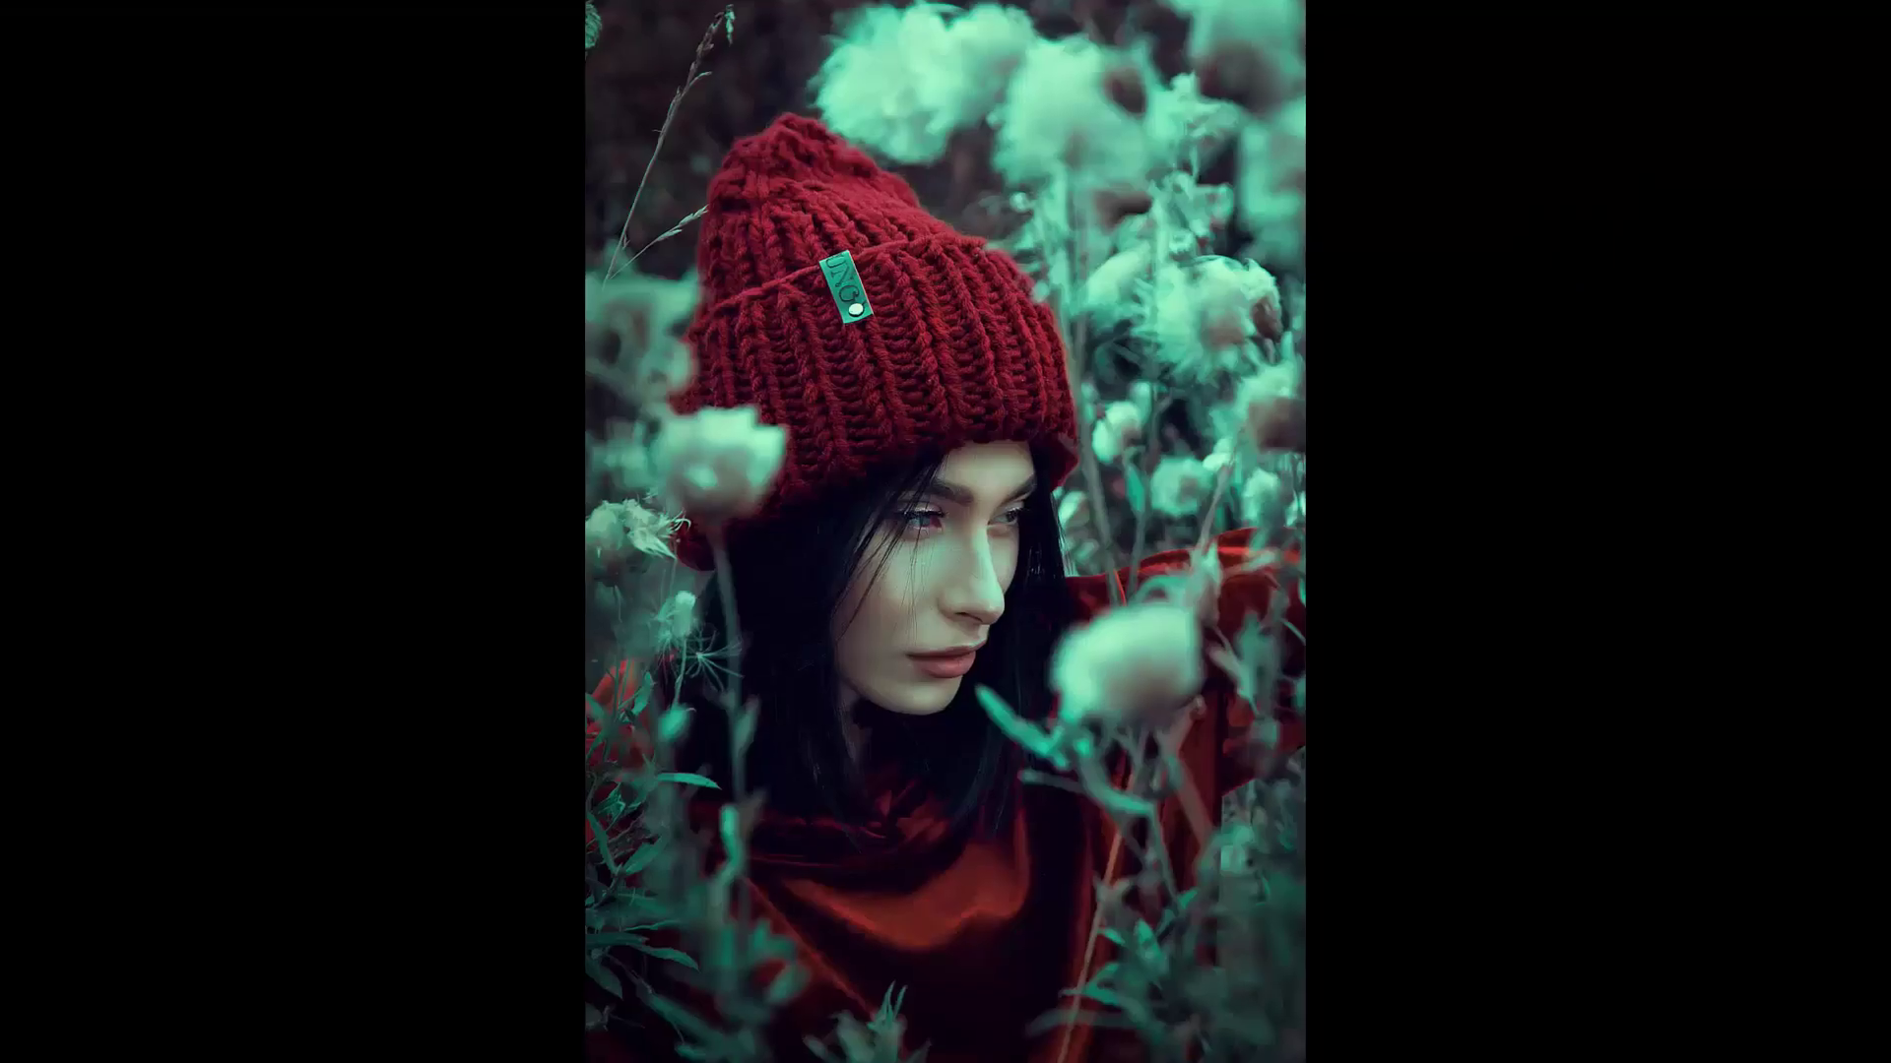